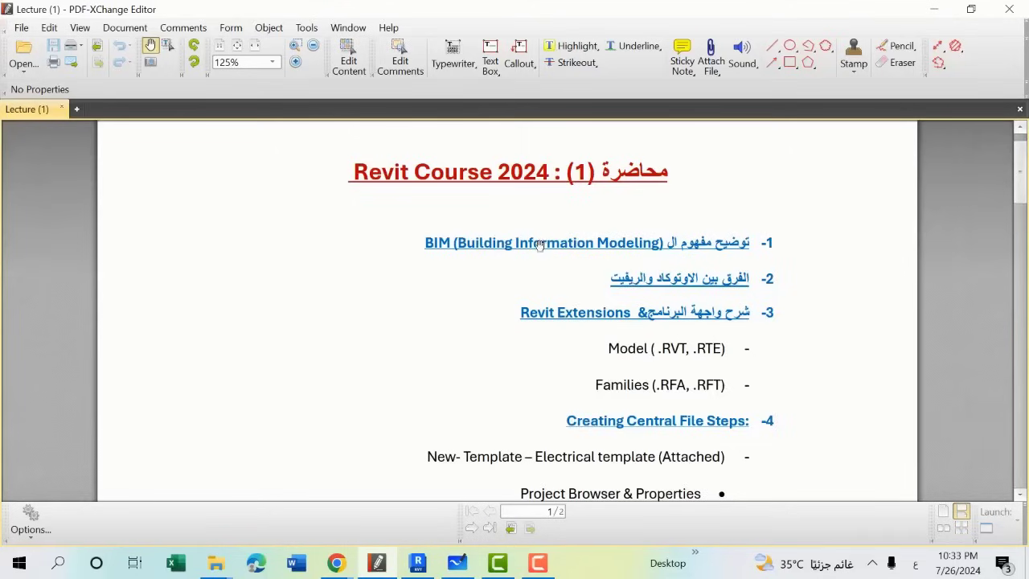
Step: Switch from the Revit lecture PDF to the blank Microsoft Whiteboard board
{"action": "left_click", "coordinate": [464, 565]}
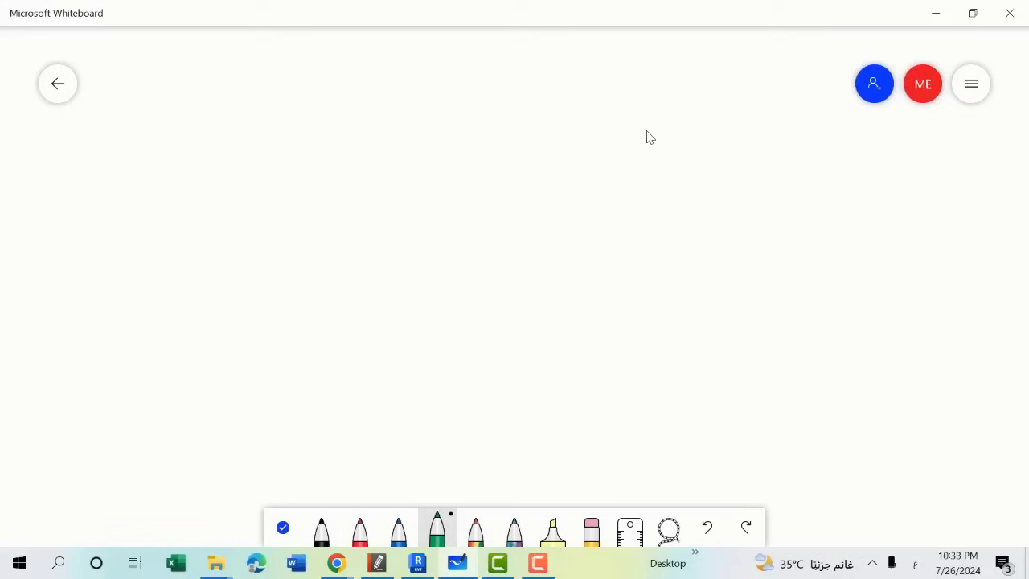
Step: Draw a green freehand square near the top centre, glancing at the lecture PDF and returning
{"action": "left_click_drag", "start_coordinate": [645, 130], "coordinate": [644, 130]}
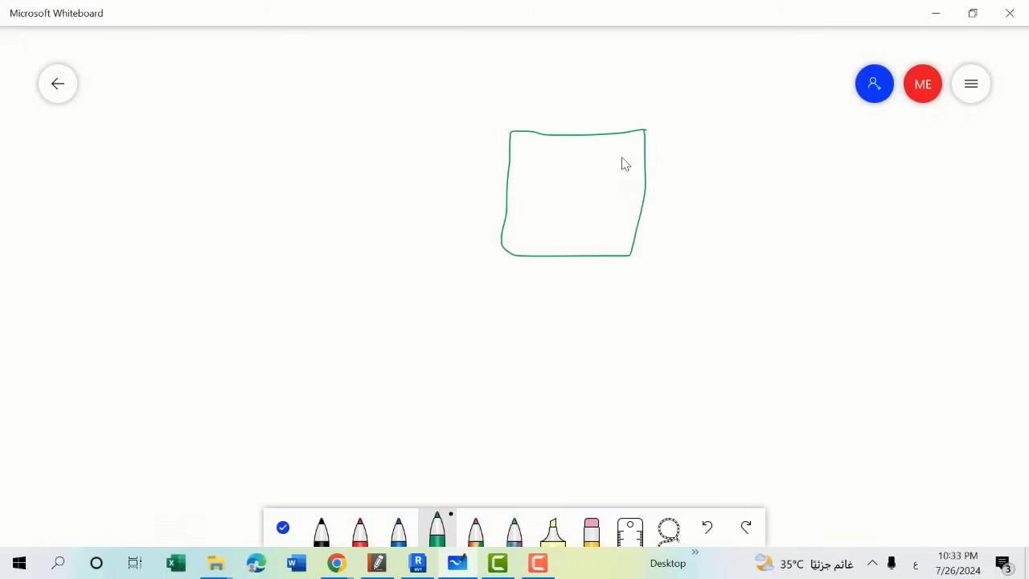
{"action": "left_click", "coordinate": [459, 565]}
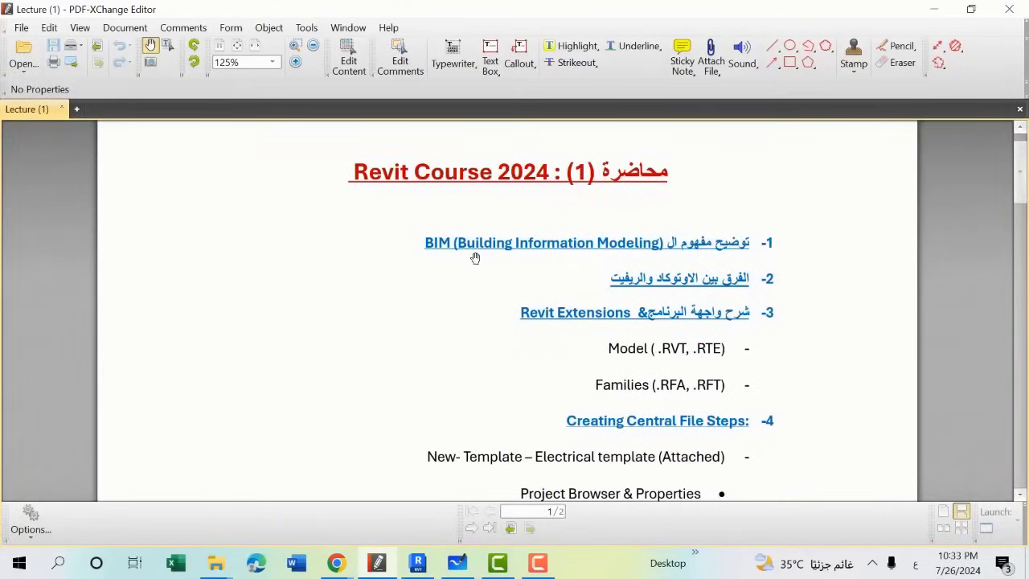
{"action": "left_click", "coordinate": [457, 562]}
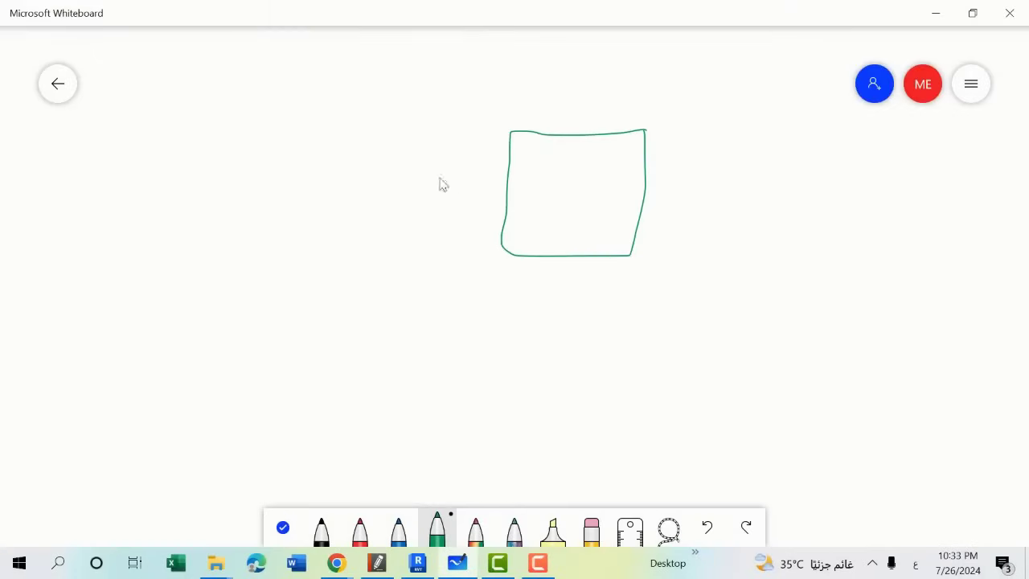
Step: Handwrite 'CAD' in green with a curved arrow above, a small box at left and a hook under the C
{"action": "mouse_move", "coordinate": [195, 114]}
{"action": "left_mouse_down"}
{"action": "mouse_move", "coordinate": [179, 161]}
{"action": "mouse_move", "coordinate": [224, 165]}
{"action": "mouse_move", "coordinate": [271, 149]}
{"action": "mouse_move", "coordinate": [271, 140]}
{"action": "left_mouse_up"}
{"action": "left_click_drag", "start_coordinate": [282, 103], "coordinate": [278, 165]}
{"action": "mouse_move", "coordinate": [276, 119]}
{"action": "left_mouse_down"}
{"action": "mouse_move", "coordinate": [308, 161]}
{"action": "mouse_move", "coordinate": [273, 165]}
{"action": "left_mouse_up"}
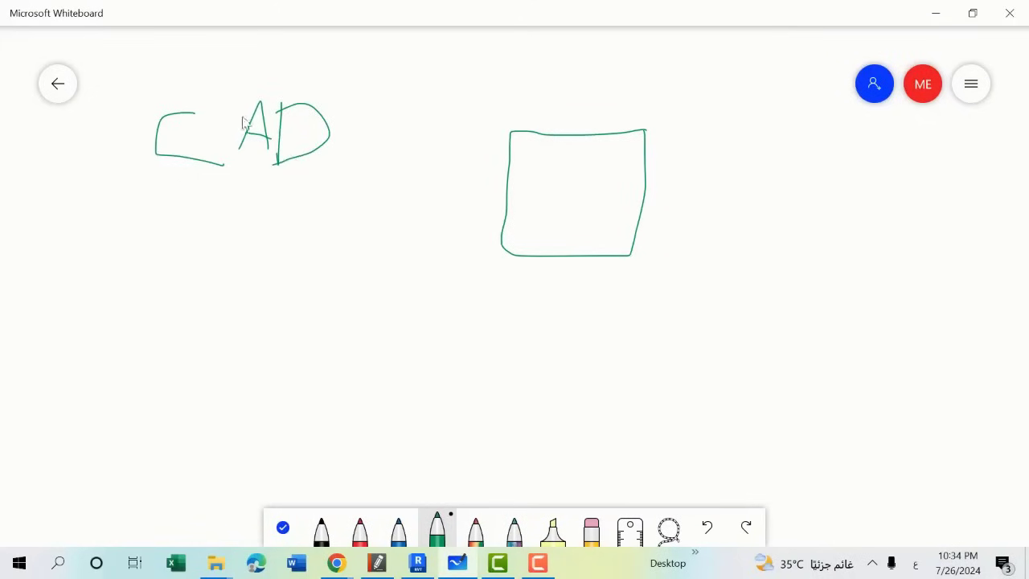
{"action": "left_click_drag", "start_coordinate": [224, 101], "coordinate": [129, 110]}
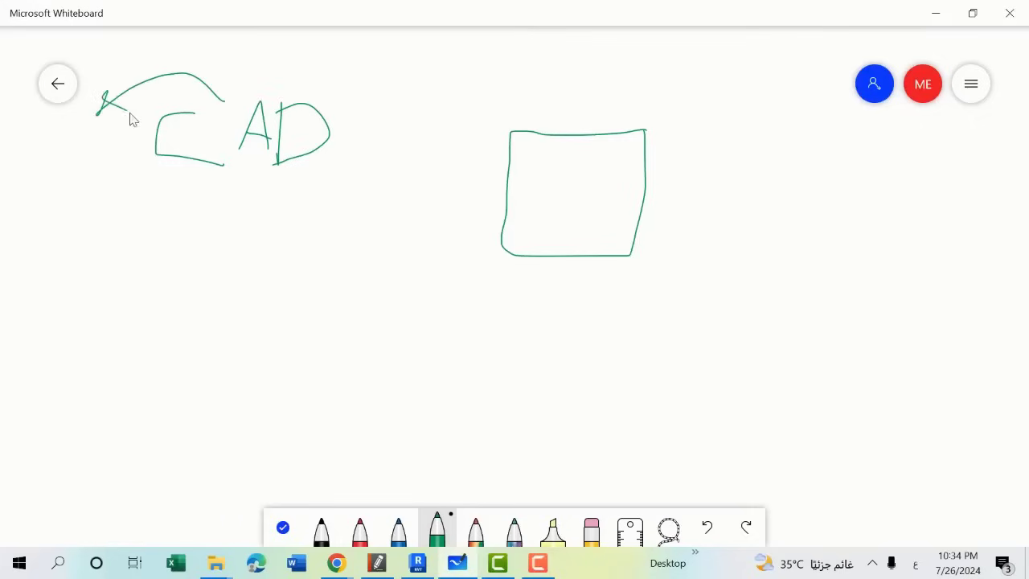
{"action": "mouse_move", "coordinate": [68, 131]}
{"action": "left_mouse_down"}
{"action": "mouse_move", "coordinate": [24, 165]}
{"action": "mouse_move", "coordinate": [86, 151]}
{"action": "left_mouse_up"}
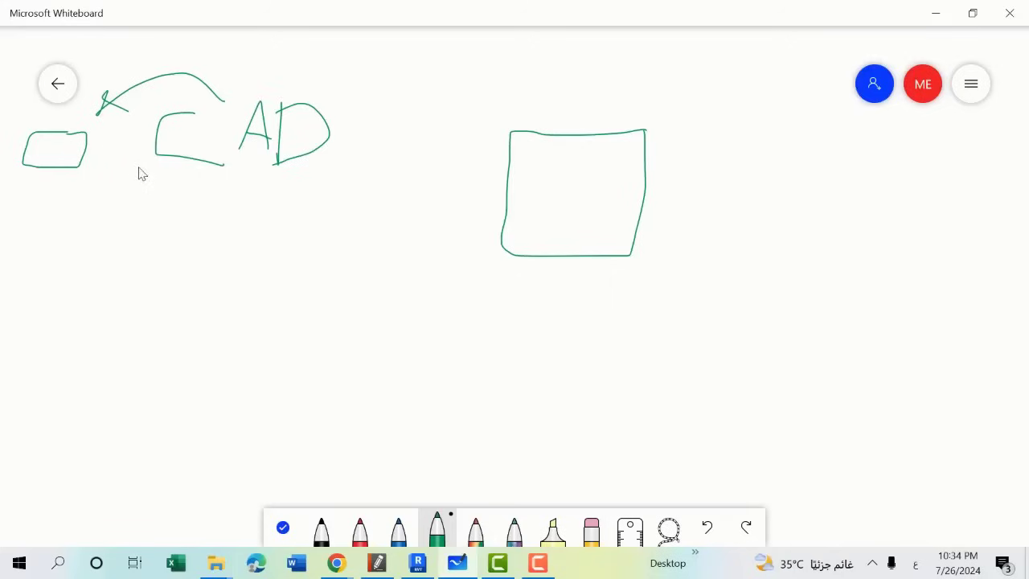
{"action": "left_click_drag", "start_coordinate": [138, 168], "coordinate": [192, 143]}
Step: Sketch a green box under CAD, then a red box with a line inside to its left
{"action": "mouse_move", "coordinate": [316, 203]}
{"action": "left_mouse_down"}
{"action": "mouse_move", "coordinate": [221, 208]}
{"action": "mouse_move", "coordinate": [191, 336]}
{"action": "mouse_move", "coordinate": [290, 336]}
{"action": "mouse_move", "coordinate": [310, 204]}
{"action": "mouse_move", "coordinate": [281, 246]}
{"action": "mouse_move", "coordinate": [291, 233]}
{"action": "mouse_move", "coordinate": [254, 247]}
{"action": "mouse_move", "coordinate": [222, 241]}
{"action": "left_mouse_up"}
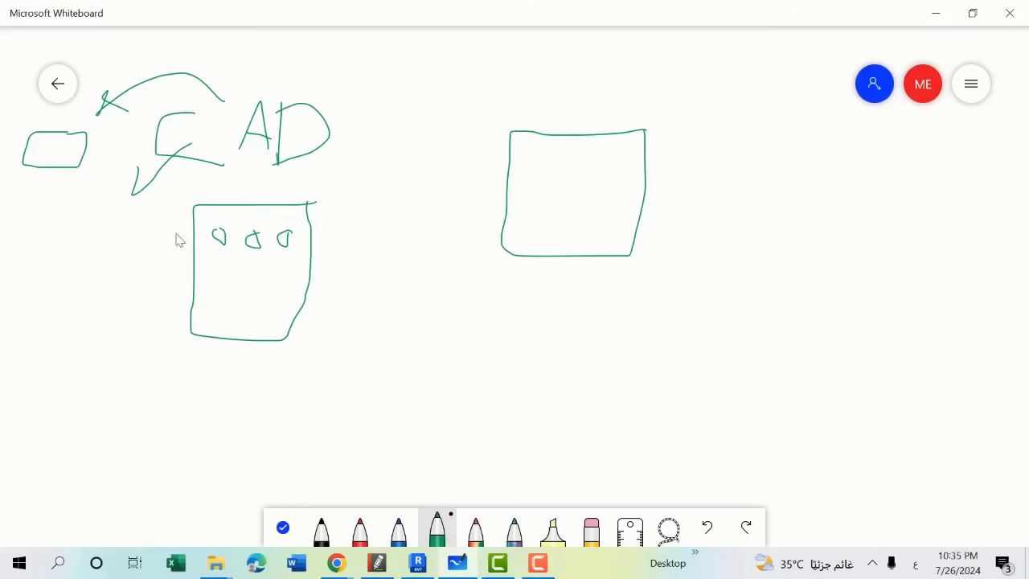
{"action": "left_click", "coordinate": [360, 528]}
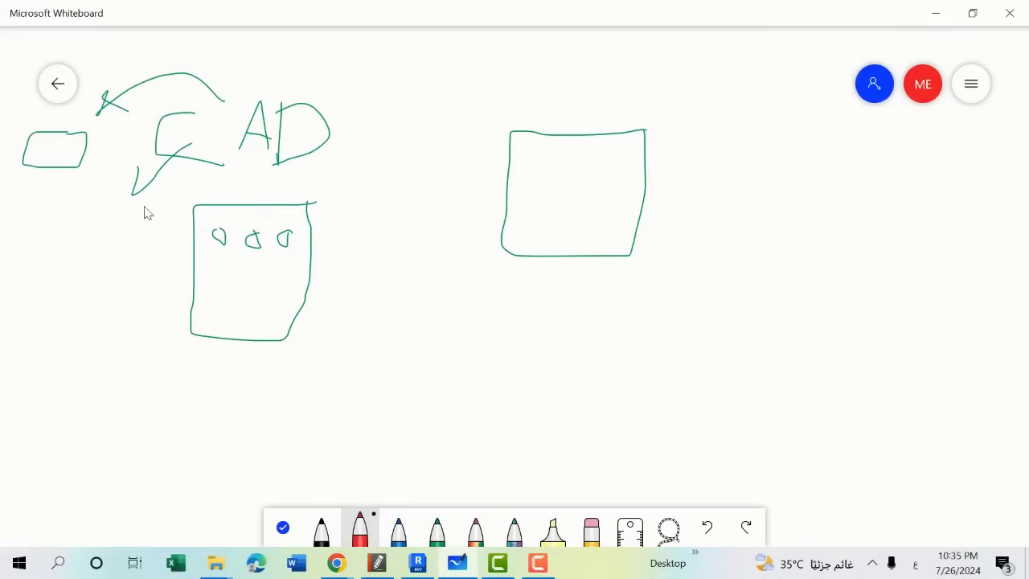
{"action": "mouse_move", "coordinate": [148, 207]}
{"action": "left_mouse_down"}
{"action": "mouse_move", "coordinate": [51, 244]}
{"action": "mouse_move", "coordinate": [141, 201]}
{"action": "left_mouse_up"}
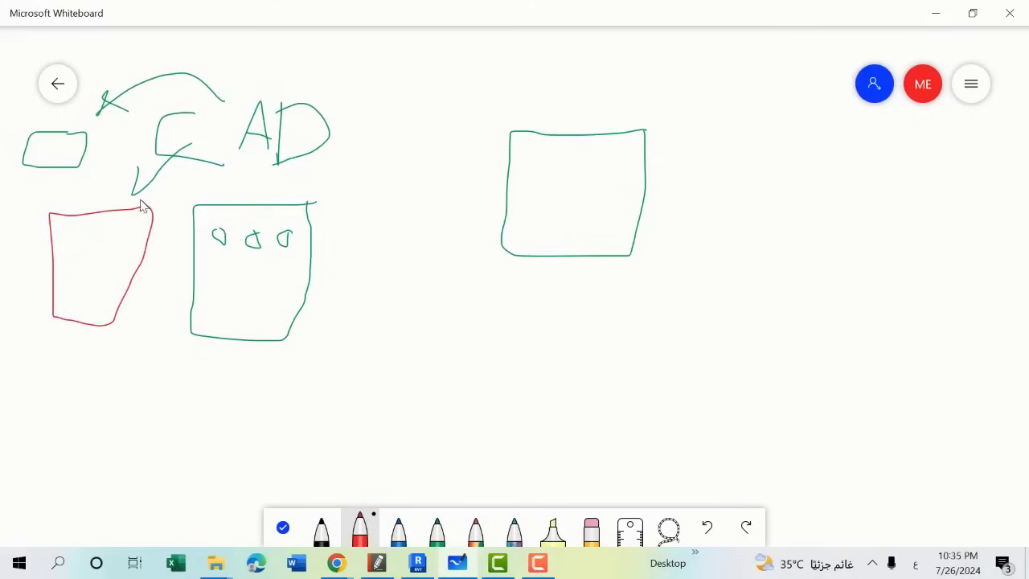
{"action": "mouse_move", "coordinate": [66, 229]}
{"action": "left_mouse_down"}
{"action": "mouse_move", "coordinate": [137, 233]}
{"action": "mouse_move", "coordinate": [99, 231]}
{"action": "left_mouse_up"}
Step: Draw a red rectangle in the green box and a red arrow down to a handwritten 'Site'
{"action": "mouse_move", "coordinate": [304, 274]}
{"action": "left_mouse_down"}
{"action": "mouse_move", "coordinate": [279, 322]}
{"action": "mouse_move", "coordinate": [294, 326]}
{"action": "mouse_move", "coordinate": [305, 271]}
{"action": "left_mouse_up"}
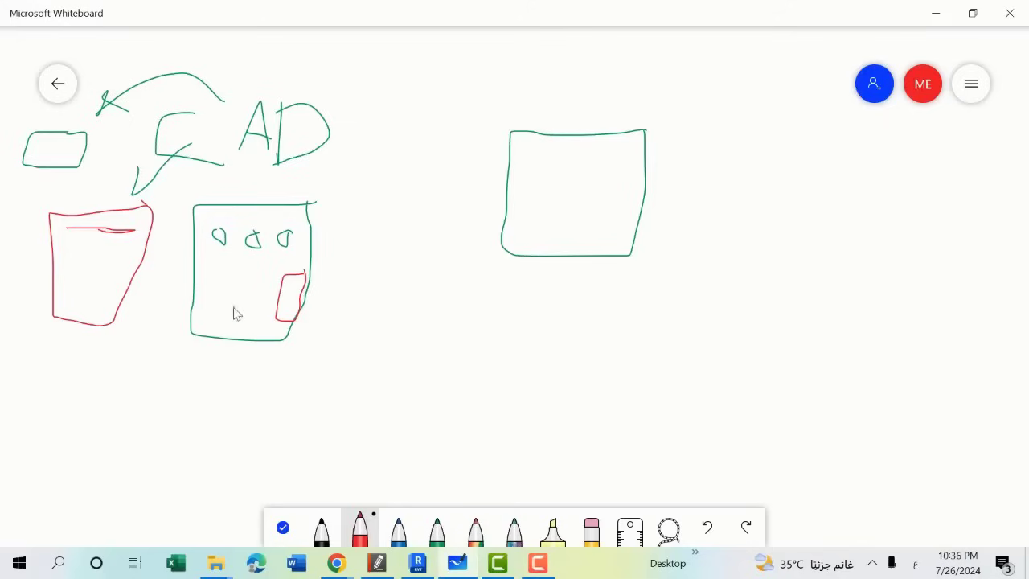
{"action": "mouse_move", "coordinate": [230, 320]}
{"action": "left_mouse_down"}
{"action": "mouse_move", "coordinate": [201, 390]}
{"action": "mouse_move", "coordinate": [209, 407]}
{"action": "left_mouse_up"}
{"action": "left_click_drag", "start_coordinate": [143, 425], "coordinate": [109, 463]}
{"action": "left_click_drag", "start_coordinate": [148, 441], "coordinate": [148, 459]}
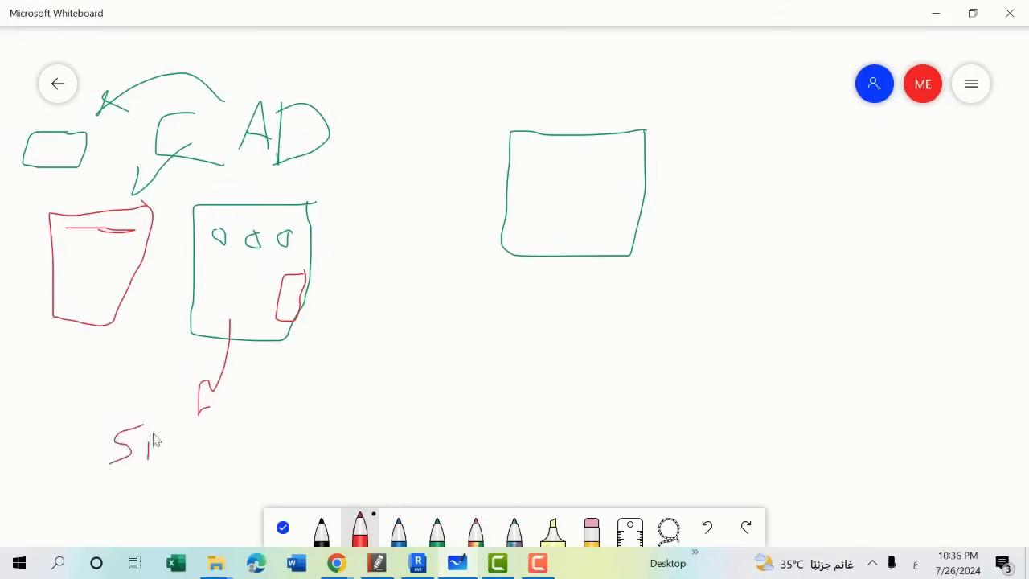
{"action": "mouse_move", "coordinate": [168, 417]}
{"action": "left_mouse_down"}
{"action": "mouse_move", "coordinate": [169, 436]}
{"action": "mouse_move", "coordinate": [185, 426]}
{"action": "mouse_move", "coordinate": [209, 449]}
{"action": "left_mouse_up"}
Step: Sketch a blue box near the bottom with a vertical blue line above it
{"action": "left_click", "coordinate": [398, 527]}
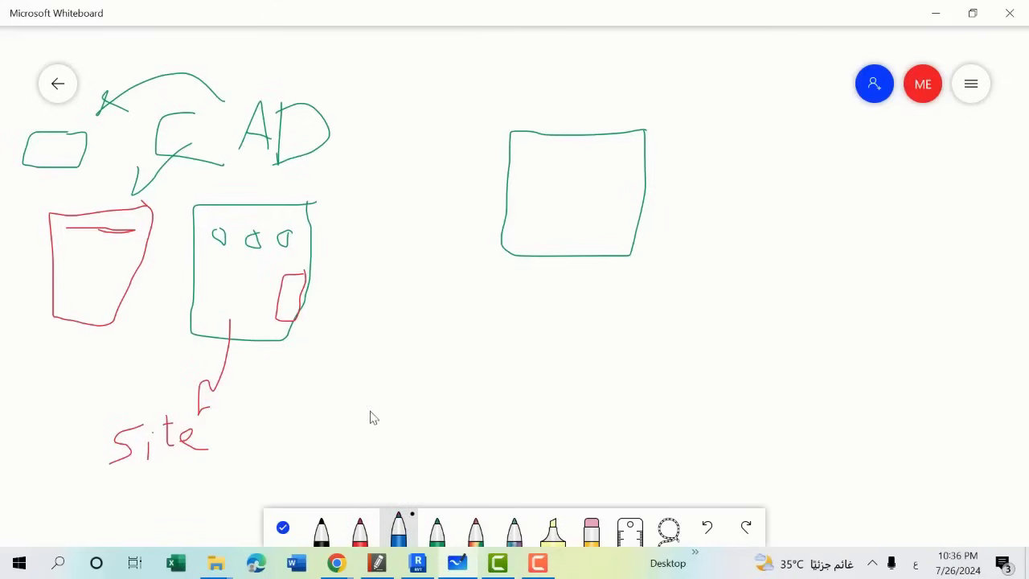
{"action": "mouse_move", "coordinate": [390, 412]}
{"action": "left_mouse_down"}
{"action": "mouse_move", "coordinate": [332, 414]}
{"action": "mouse_move", "coordinate": [327, 457]}
{"action": "mouse_move", "coordinate": [370, 412]}
{"action": "left_mouse_up"}
{"action": "mouse_move", "coordinate": [359, 354]}
{"action": "left_mouse_down"}
{"action": "mouse_move", "coordinate": [359, 400]}
{"action": "mouse_move", "coordinate": [360, 360]}
{"action": "left_mouse_up"}
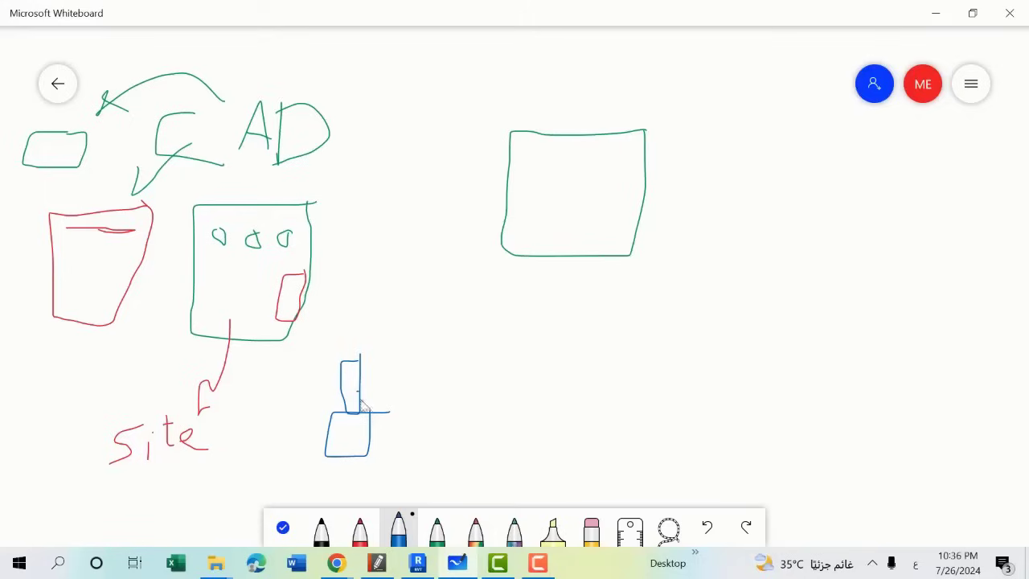
Step: Add blue lines, an arrow and a small shape to the right, then loop around 'Site' in blue
{"action": "mouse_move", "coordinate": [390, 361]}
{"action": "left_mouse_down"}
{"action": "mouse_move", "coordinate": [390, 410]}
{"action": "mouse_move", "coordinate": [392, 361]}
{"action": "left_mouse_up"}
{"action": "mouse_move", "coordinate": [359, 383]}
{"action": "left_mouse_down"}
{"action": "mouse_move", "coordinate": [393, 378]}
{"action": "mouse_move", "coordinate": [383, 386]}
{"action": "left_mouse_up"}
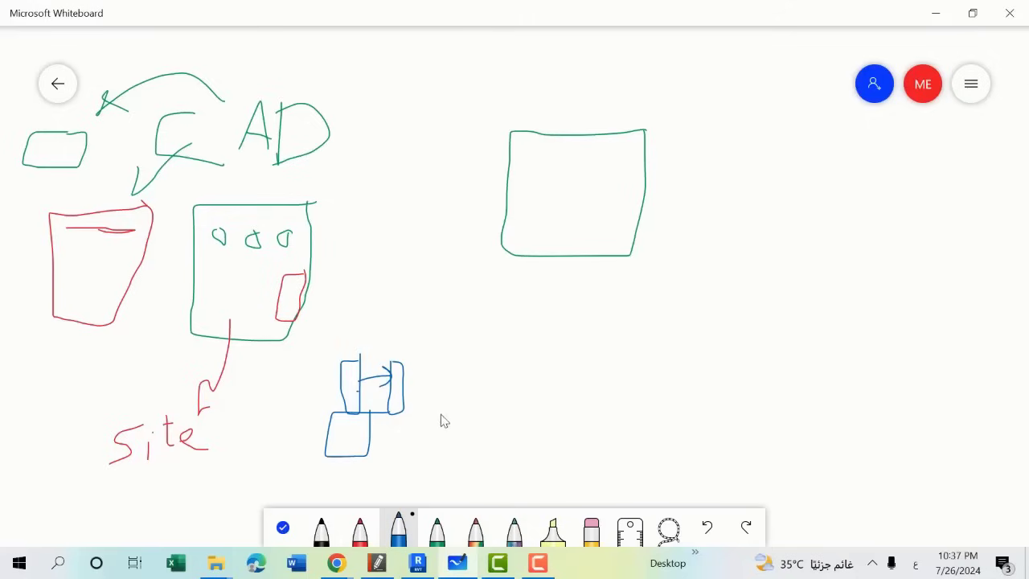
{"action": "mouse_move", "coordinate": [490, 414]}
{"action": "left_mouse_down"}
{"action": "mouse_move", "coordinate": [455, 417]}
{"action": "mouse_move", "coordinate": [490, 414]}
{"action": "left_mouse_up"}
{"action": "mouse_move", "coordinate": [508, 369]}
{"action": "left_mouse_down"}
{"action": "mouse_move", "coordinate": [518, 385]}
{"action": "mouse_move", "coordinate": [505, 377]}
{"action": "left_mouse_up"}
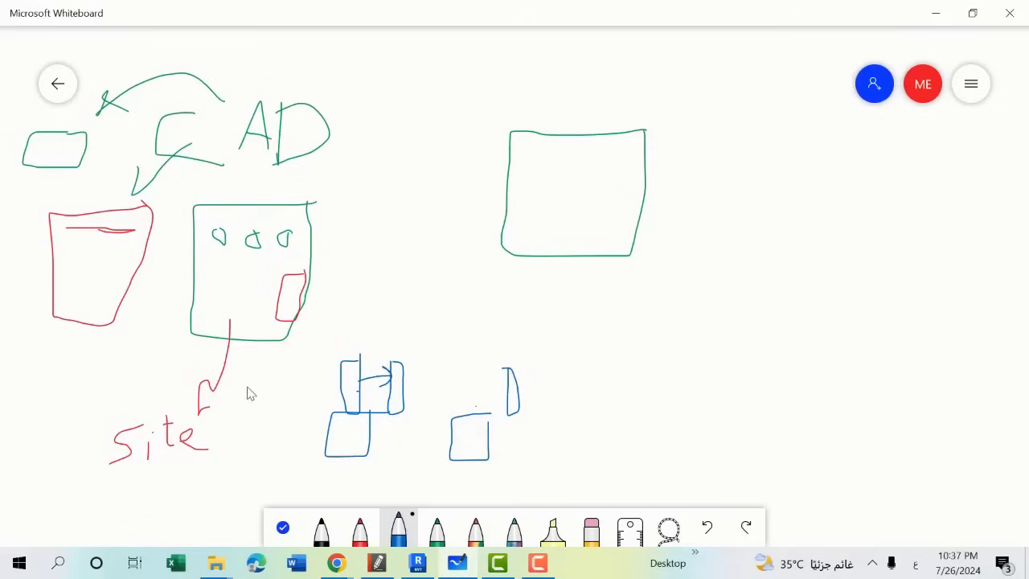
{"action": "mouse_move", "coordinate": [249, 390]}
{"action": "left_mouse_down"}
{"action": "mouse_move", "coordinate": [90, 455]}
{"action": "mouse_move", "coordinate": [266, 437]}
{"action": "mouse_move", "coordinate": [245, 393]}
{"action": "left_mouse_up"}
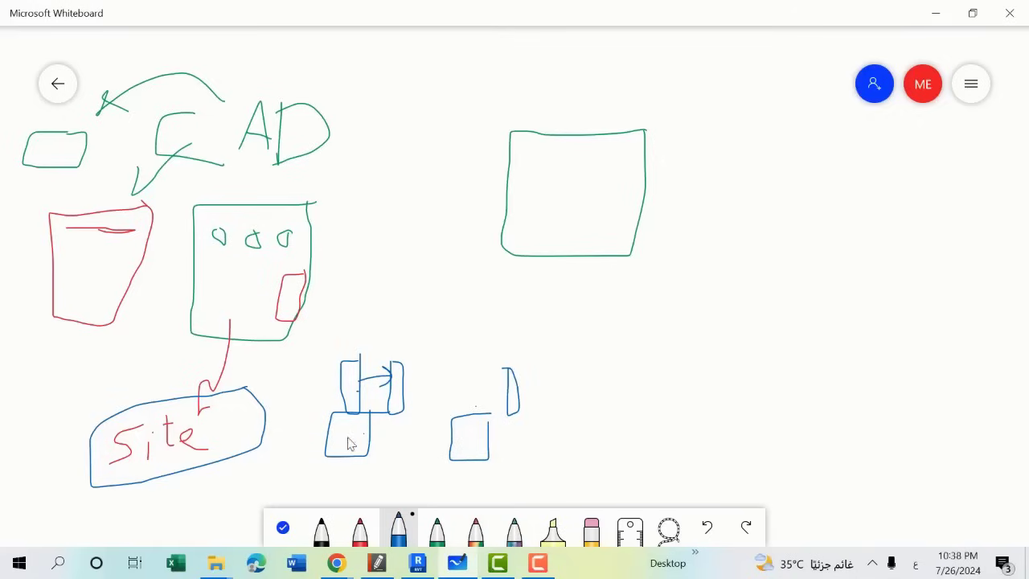
Step: Draw three small blue boxes at upper right with a handwritten blue word beneath them
{"action": "left_click_drag", "start_coordinate": [332, 375], "coordinate": [362, 379]}
{"action": "mouse_move", "coordinate": [943, 183]}
{"action": "left_mouse_down"}
{"action": "mouse_move", "coordinate": [913, 185]}
{"action": "mouse_move", "coordinate": [954, 223]}
{"action": "mouse_move", "coordinate": [934, 180]}
{"action": "left_mouse_up"}
{"action": "mouse_move", "coordinate": [933, 283]}
{"action": "left_mouse_down"}
{"action": "mouse_move", "coordinate": [944, 274]}
{"action": "mouse_move", "coordinate": [951, 315]}
{"action": "left_mouse_up"}
{"action": "mouse_move", "coordinate": [970, 267]}
{"action": "left_mouse_down"}
{"action": "mouse_move", "coordinate": [970, 278]}
{"action": "mouse_move", "coordinate": [991, 235]}
{"action": "left_mouse_up"}
{"action": "left_click_drag", "start_coordinate": [971, 265], "coordinate": [999, 256]}
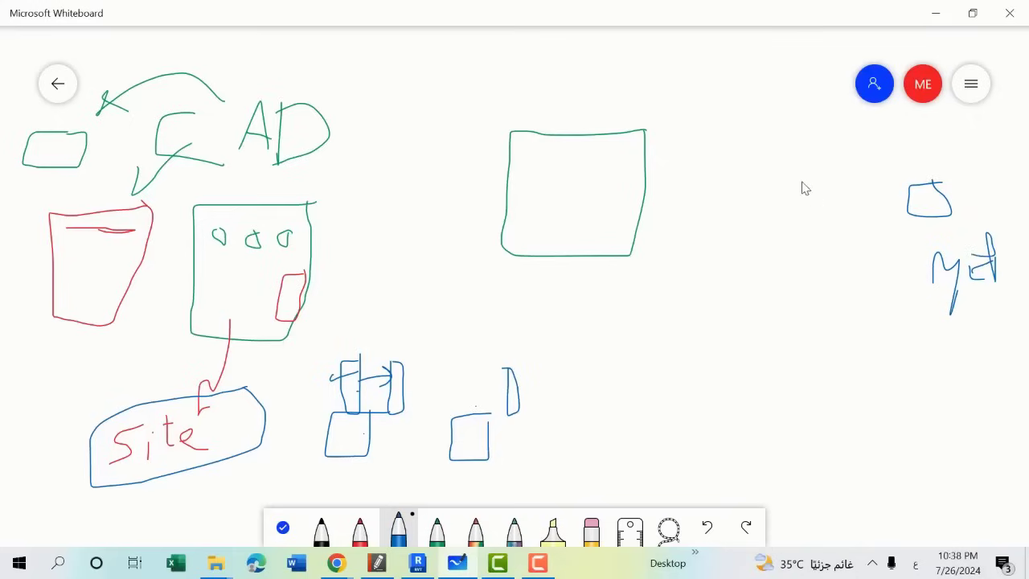
{"action": "mouse_move", "coordinate": [861, 193]}
{"action": "left_mouse_down"}
{"action": "mouse_move", "coordinate": [858, 223]}
{"action": "mouse_move", "coordinate": [860, 203]}
{"action": "left_mouse_up"}
{"action": "mouse_move", "coordinate": [836, 251]}
{"action": "left_mouse_down"}
{"action": "mouse_move", "coordinate": [804, 302]}
{"action": "mouse_move", "coordinate": [841, 285]}
{"action": "mouse_move", "coordinate": [831, 271]}
{"action": "mouse_move", "coordinate": [851, 234]}
{"action": "left_mouse_up"}
{"action": "mouse_move", "coordinate": [852, 272]}
{"action": "left_mouse_down"}
{"action": "mouse_move", "coordinate": [886, 256]}
{"action": "mouse_move", "coordinate": [875, 304]}
{"action": "mouse_move", "coordinate": [920, 272]}
{"action": "left_mouse_up"}
{"action": "mouse_move", "coordinate": [737, 205]}
{"action": "left_mouse_down"}
{"action": "mouse_move", "coordinate": [721, 235]}
{"action": "mouse_move", "coordinate": [754, 217]}
{"action": "mouse_move", "coordinate": [738, 206]}
{"action": "left_mouse_up"}
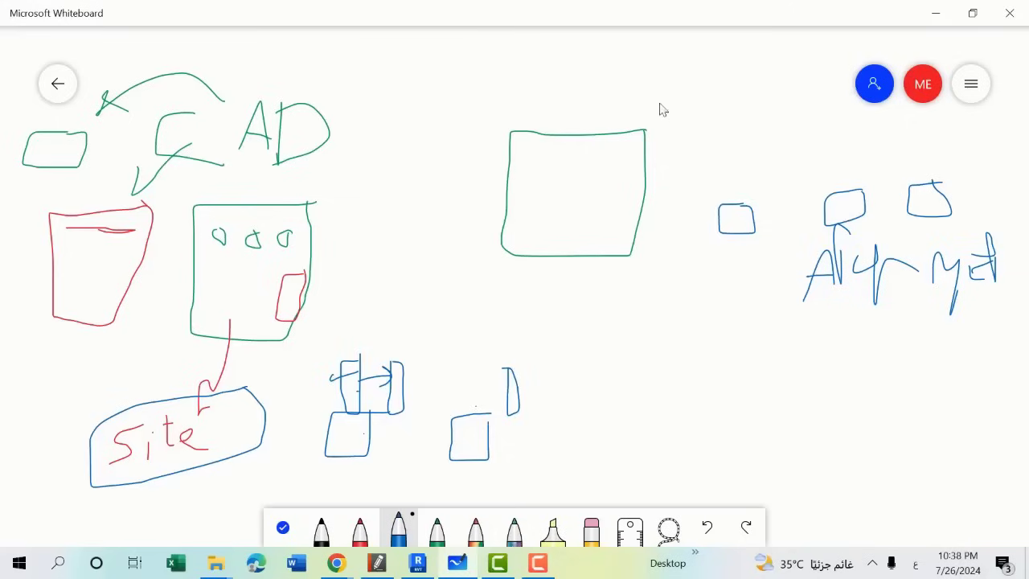
{"action": "mouse_move", "coordinate": [664, 98]}
{"action": "left_mouse_down"}
{"action": "mouse_move", "coordinate": [643, 127]}
{"action": "mouse_move", "coordinate": [653, 124]}
{"action": "left_mouse_up"}
{"action": "mouse_move", "coordinate": [635, 135]}
{"action": "left_mouse_down"}
{"action": "mouse_move", "coordinate": [666, 154]}
{"action": "mouse_move", "coordinate": [640, 138]}
{"action": "left_mouse_up"}
{"action": "left_click_drag", "start_coordinate": [664, 264], "coordinate": [713, 347]}
{"action": "left_click_drag", "start_coordinate": [716, 305], "coordinate": [690, 347]}
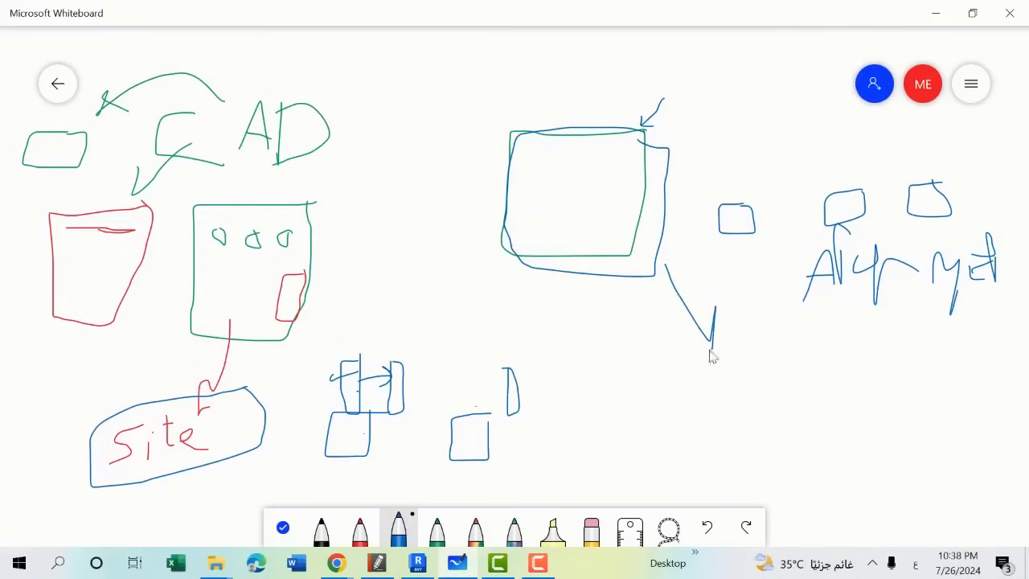
{"action": "left_click_drag", "start_coordinate": [626, 283], "coordinate": [585, 394]}
{"action": "left_click_drag", "start_coordinate": [521, 272], "coordinate": [508, 316]}
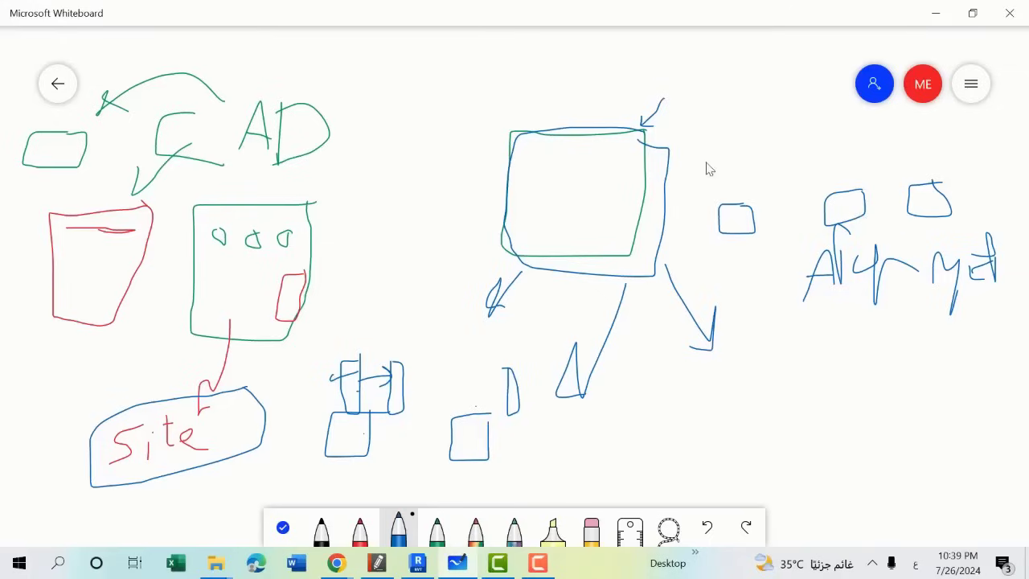
{"action": "mouse_move", "coordinate": [668, 139]}
{"action": "left_mouse_down"}
{"action": "mouse_move", "coordinate": [510, 191]}
{"action": "mouse_move", "coordinate": [591, 270]}
{"action": "mouse_move", "coordinate": [678, 157]}
{"action": "left_mouse_up"}
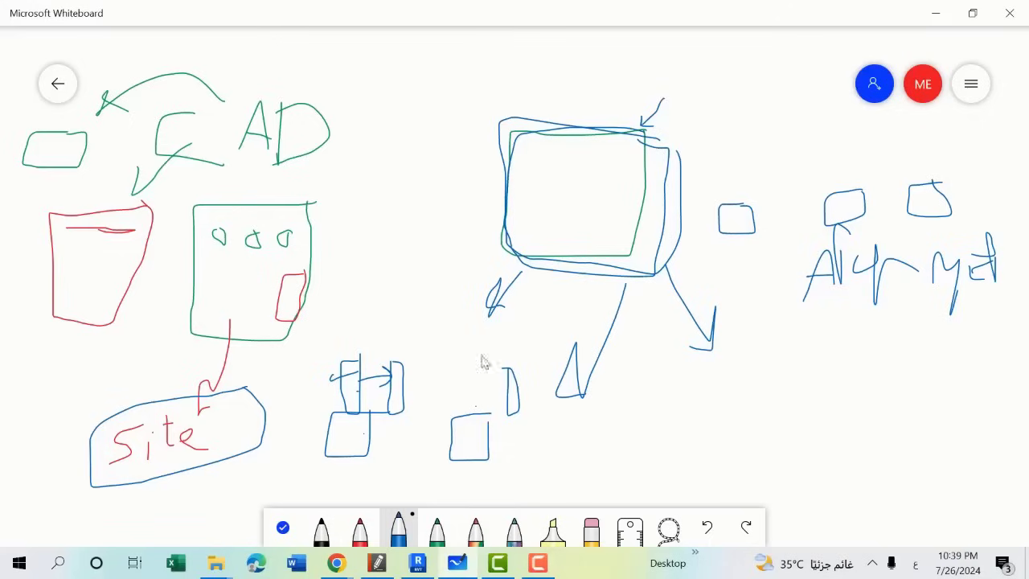
{"action": "left_click", "coordinate": [378, 562]}
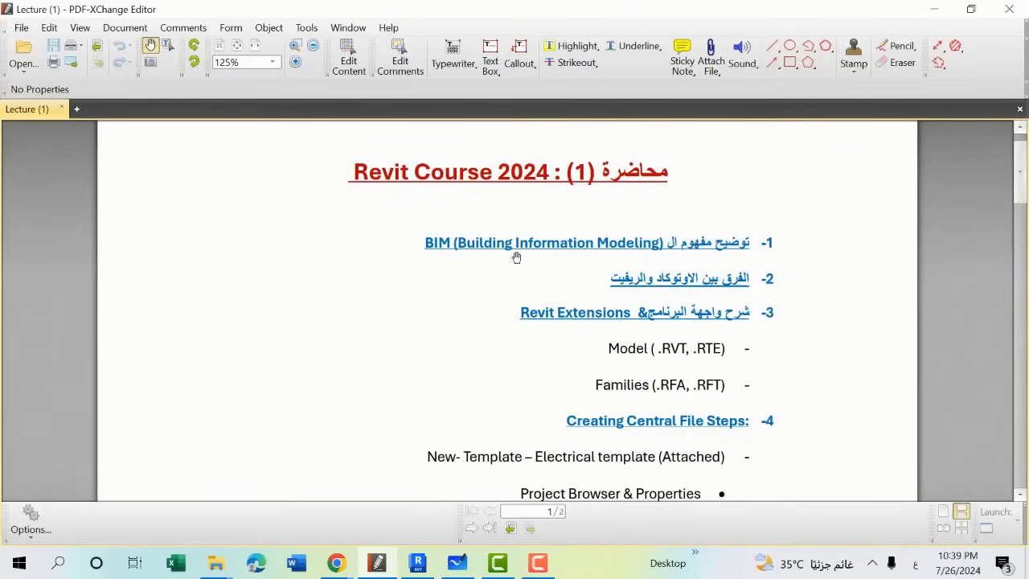
{"action": "left_click", "coordinate": [379, 561]}
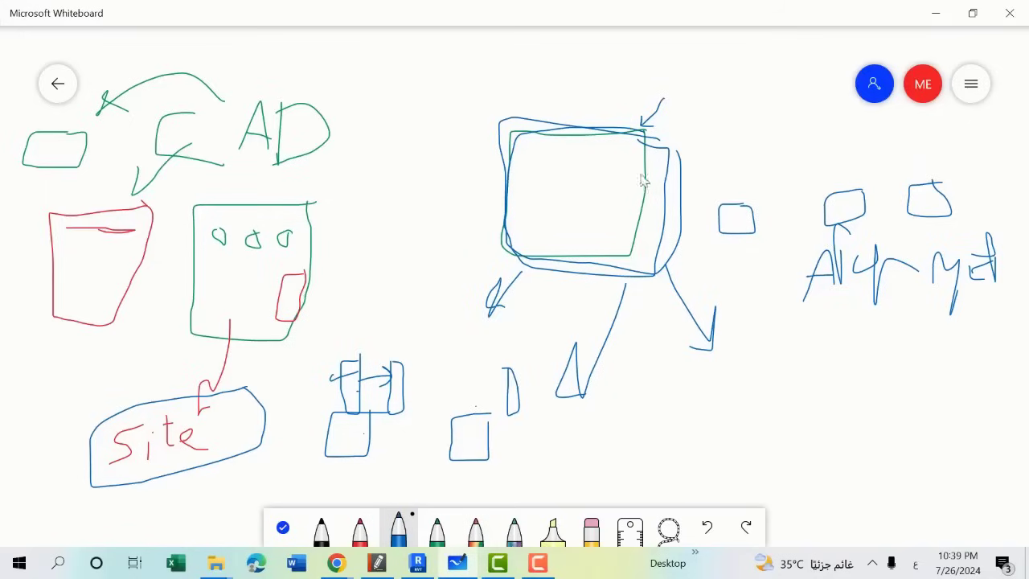
Step: Draw a small blue L-shaped stroke inside the central green square
{"action": "left_click_drag", "start_coordinate": [526, 167], "coordinate": [550, 207]}
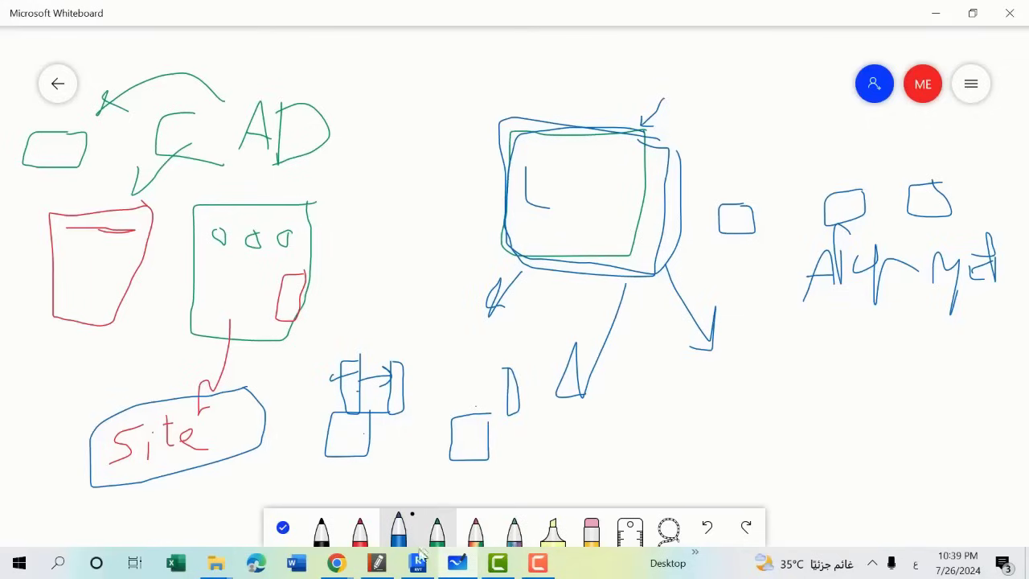
Step: Toggle between the Revit Course 2024 lecture PDF and the whiteboard twice, ending on the whiteboard
{"action": "left_click", "coordinate": [380, 565]}
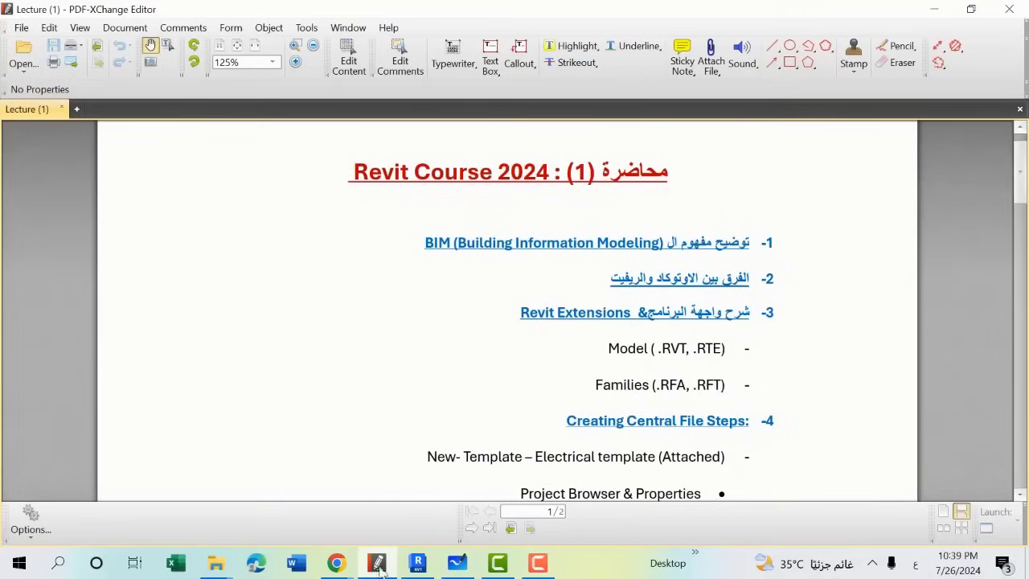
{"action": "left_click", "coordinate": [380, 565]}
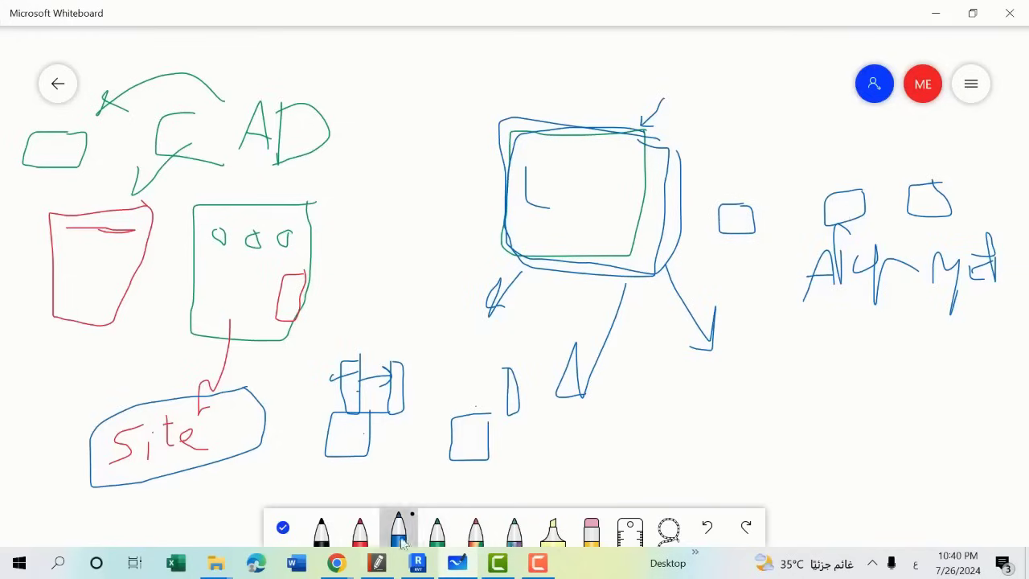
{"action": "left_click", "coordinate": [383, 567]}
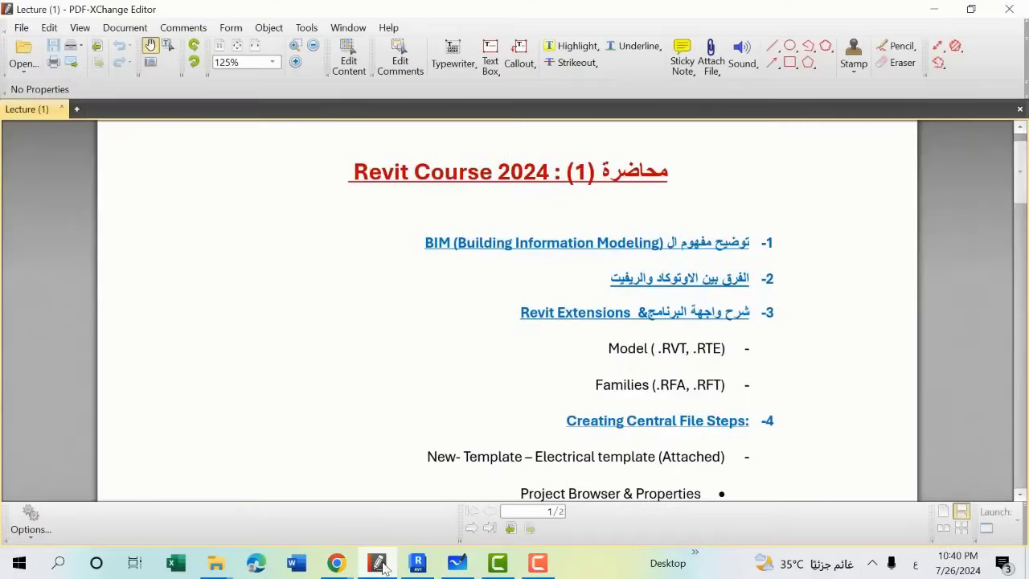
{"action": "left_click", "coordinate": [383, 566]}
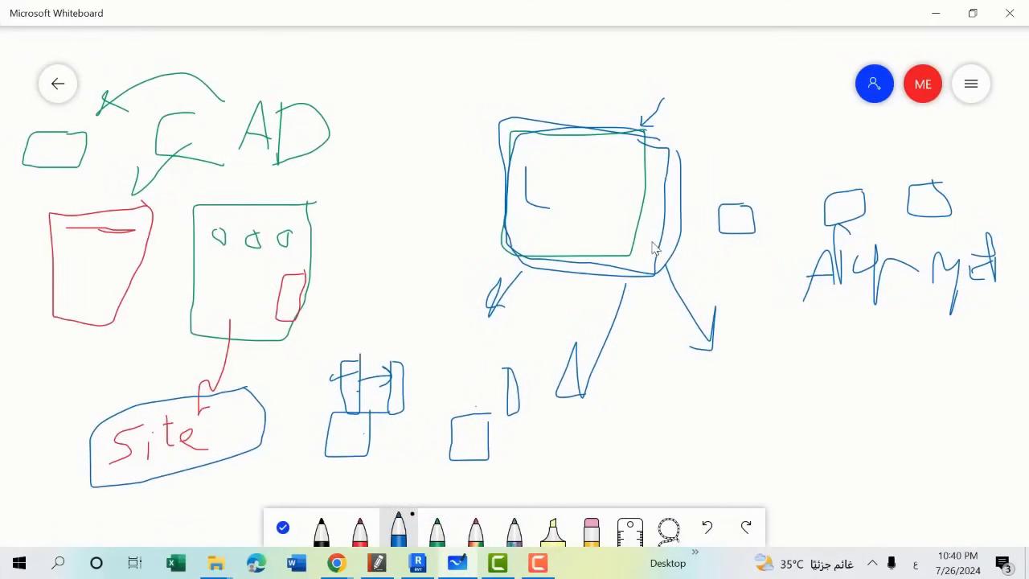
Step: Draw a black arrow right of the diagram and handwrite 'Coordinator' after it
{"action": "scroll", "coordinate": [653, 250], "scroll_direction": "down", "scroll_amount": 2, "text": "ctrl"}
{"action": "scroll", "coordinate": [742, 444], "scroll_direction": "up", "scroll_amount": 2, "text": "ctrl"}
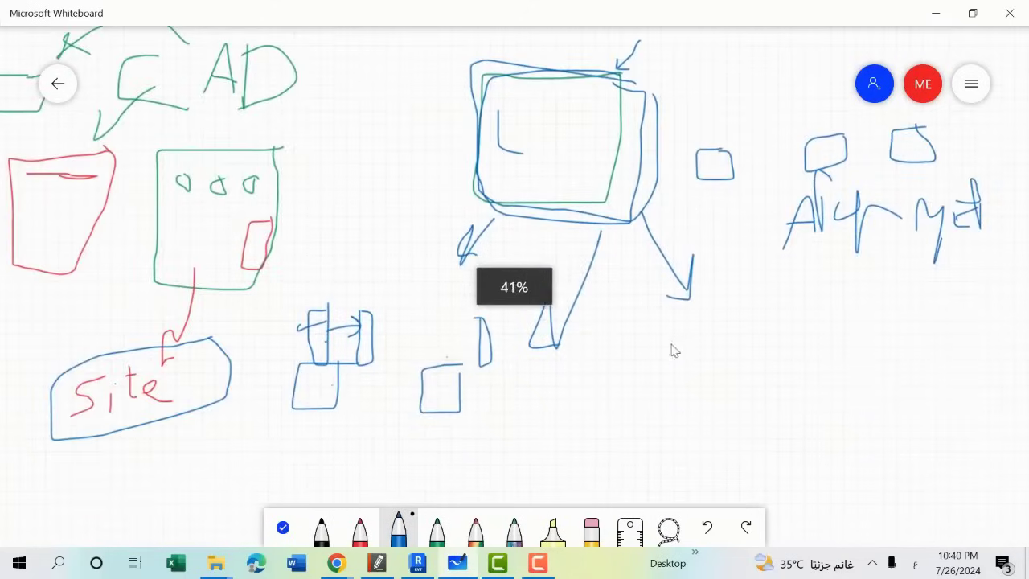
{"action": "left_click", "coordinate": [320, 527]}
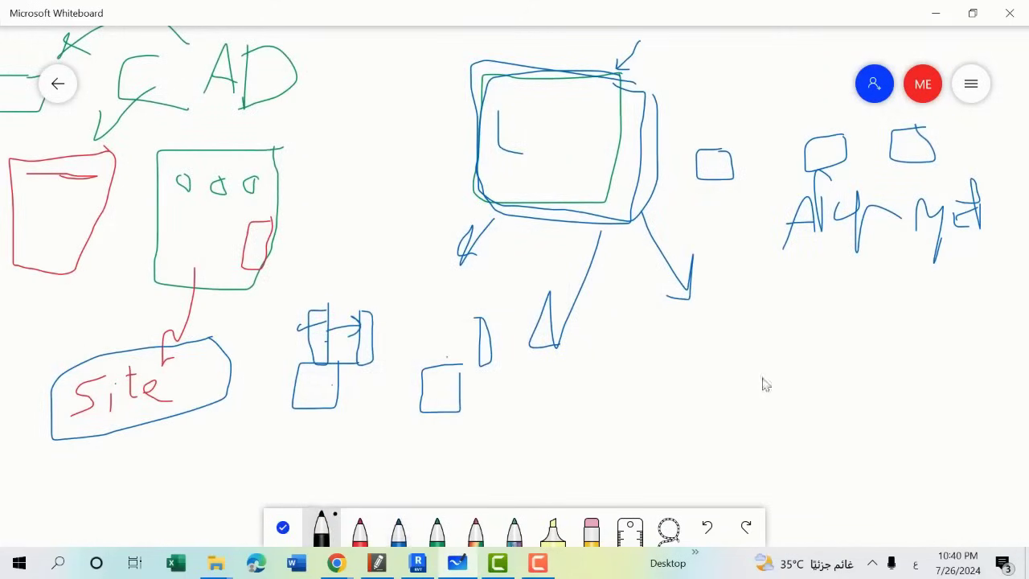
{"action": "left_click_drag", "start_coordinate": [696, 323], "coordinate": [720, 333]}
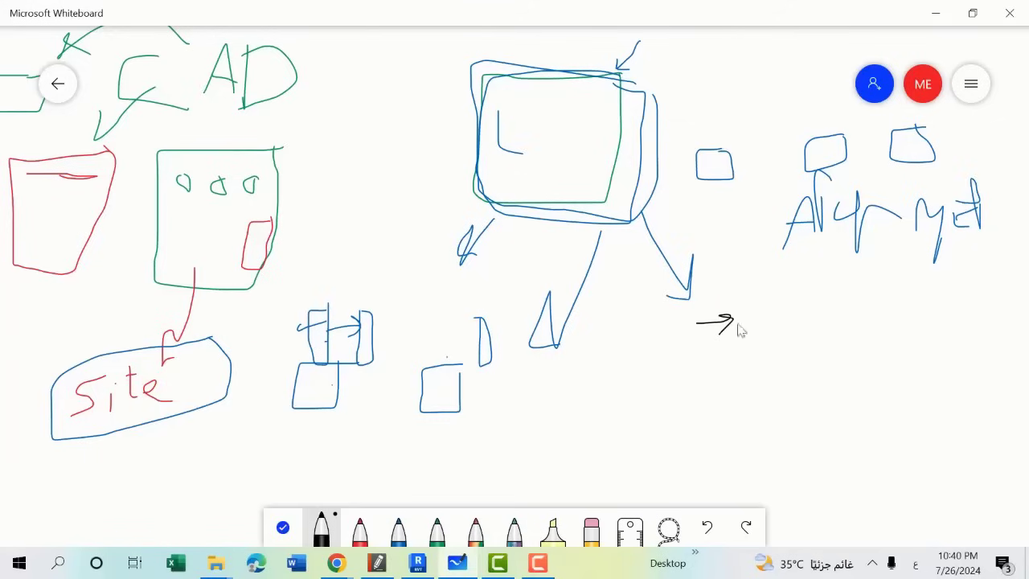
{"action": "mouse_move", "coordinate": [779, 307]}
{"action": "left_mouse_down"}
{"action": "mouse_move", "coordinate": [769, 338]}
{"action": "mouse_move", "coordinate": [788, 340]}
{"action": "mouse_move", "coordinate": [854, 320]}
{"action": "mouse_move", "coordinate": [881, 300]}
{"action": "mouse_move", "coordinate": [890, 345]}
{"action": "mouse_move", "coordinate": [904, 344]}
{"action": "left_mouse_up"}
{"action": "mouse_move", "coordinate": [918, 302]}
{"action": "left_mouse_down"}
{"action": "mouse_move", "coordinate": [919, 331]}
{"action": "mouse_move", "coordinate": [941, 317]}
{"action": "left_mouse_up"}
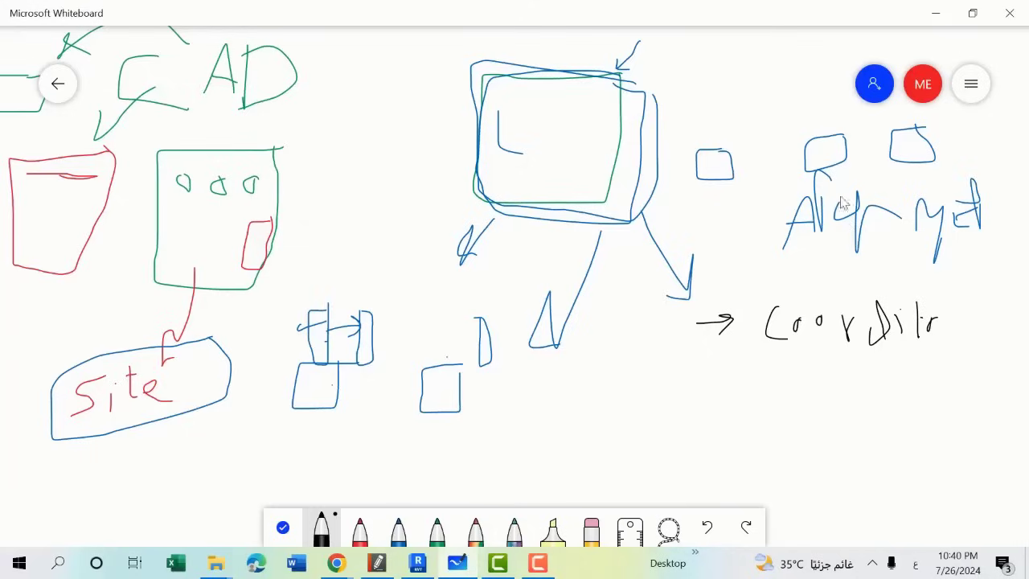
Step: Mark the top box with a black loop and a green vertical line
{"action": "left_click_drag", "start_coordinate": [595, 101], "coordinate": [594, 121]}
{"action": "left_click", "coordinate": [437, 527]}
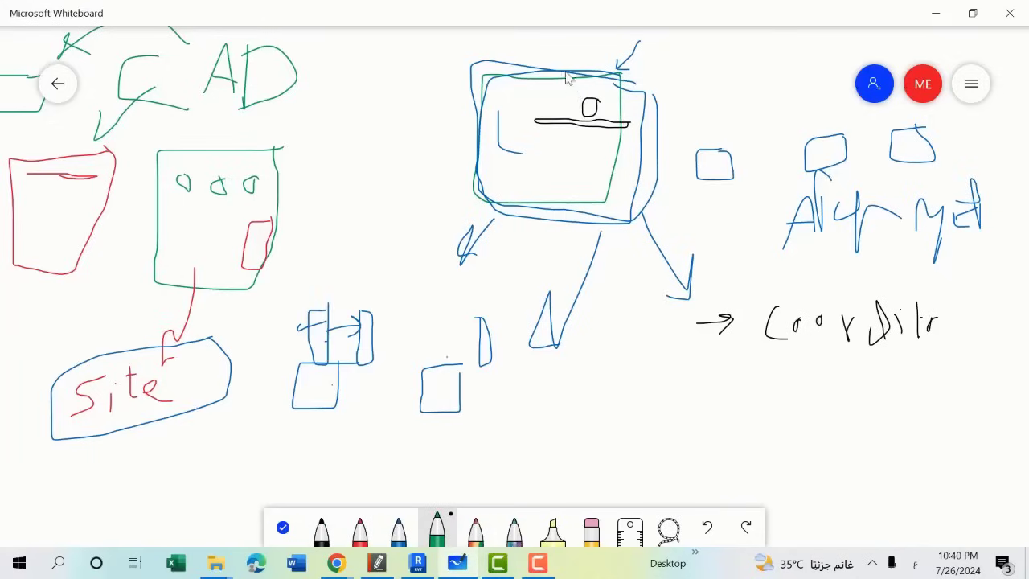
{"action": "mouse_move", "coordinate": [565, 74]}
{"action": "left_mouse_down"}
{"action": "mouse_move", "coordinate": [567, 126]}
{"action": "mouse_move", "coordinate": [561, 94]}
{"action": "left_mouse_up"}
Step: Draw a green 'Time' arrow under Coordinator, circle a mark beside AD, and add strokes in the top box
{"action": "left_click_drag", "start_coordinate": [696, 373], "coordinate": [728, 369]}
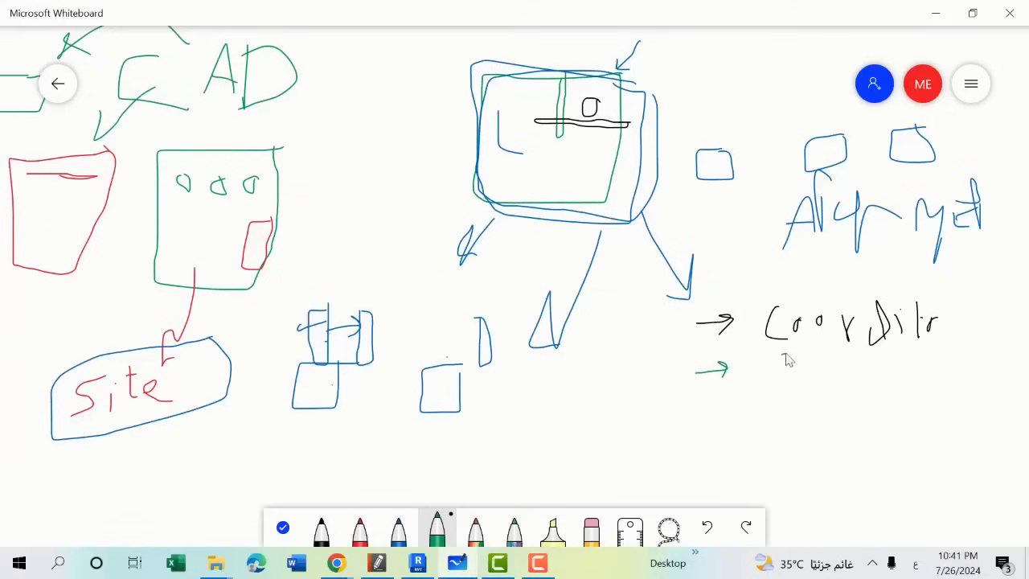
{"action": "mouse_move", "coordinate": [788, 354]}
{"action": "left_mouse_down"}
{"action": "mouse_move", "coordinate": [789, 375]}
{"action": "mouse_move", "coordinate": [802, 351]}
{"action": "mouse_move", "coordinate": [820, 398]}
{"action": "mouse_move", "coordinate": [866, 386]}
{"action": "mouse_move", "coordinate": [877, 367]}
{"action": "mouse_move", "coordinate": [883, 393]}
{"action": "left_mouse_up"}
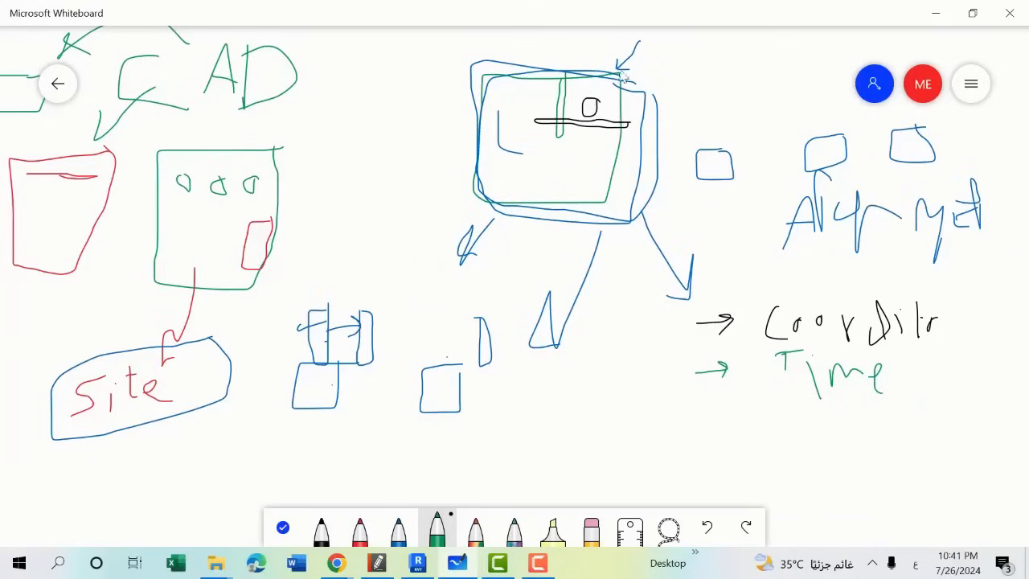
{"action": "mouse_move", "coordinate": [350, 89]}
{"action": "left_mouse_down"}
{"action": "mouse_move", "coordinate": [349, 126]}
{"action": "mouse_move", "coordinate": [354, 80]}
{"action": "left_mouse_up"}
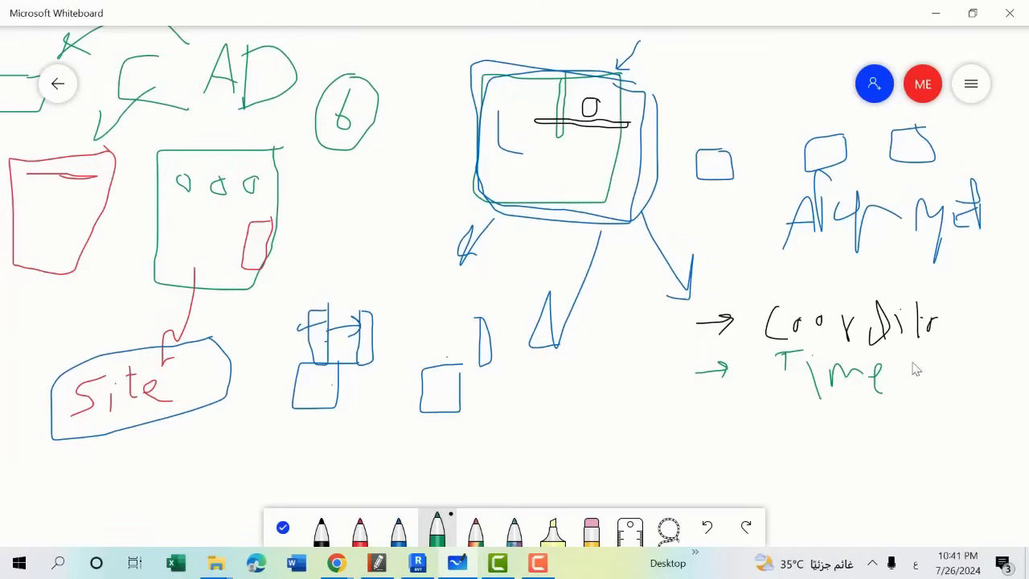
{"action": "left_click_drag", "start_coordinate": [915, 370], "coordinate": [911, 392]}
{"action": "left_click_drag", "start_coordinate": [930, 366], "coordinate": [929, 392]}
{"action": "left_click_drag", "start_coordinate": [588, 125], "coordinate": [588, 144]}
{"action": "left_click_drag", "start_coordinate": [560, 96], "coordinate": [540, 99]}
Step: Draw a third green arrow labelled 'Cost', then a long curved arrow from Cost back to the top box
{"action": "mouse_move", "coordinate": [690, 433]}
{"action": "left_mouse_down"}
{"action": "mouse_move", "coordinate": [726, 440]}
{"action": "mouse_move", "coordinate": [715, 447]}
{"action": "left_mouse_up"}
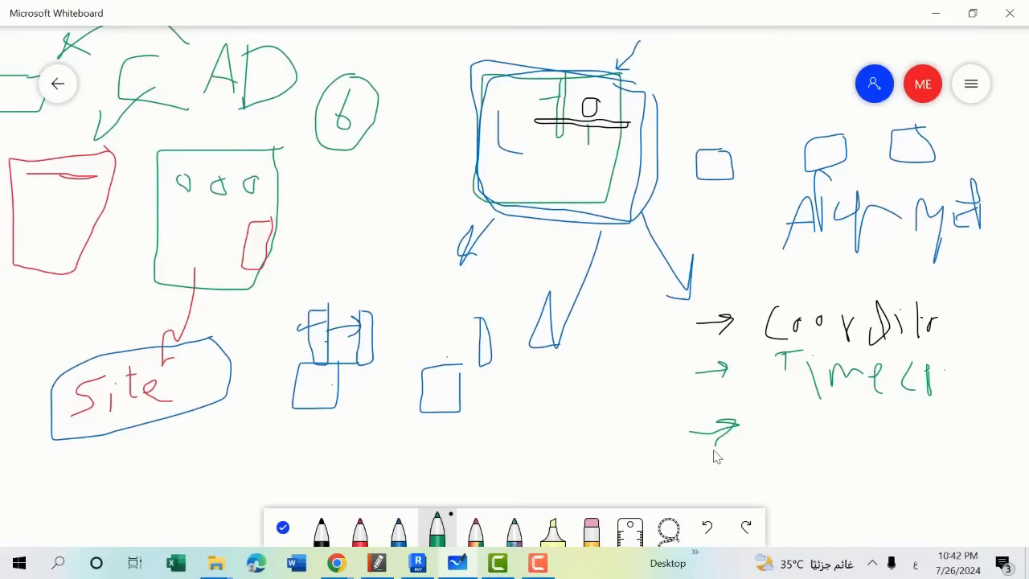
{"action": "mouse_move", "coordinate": [783, 413]}
{"action": "left_mouse_down"}
{"action": "mouse_move", "coordinate": [780, 440]}
{"action": "mouse_move", "coordinate": [797, 430]}
{"action": "mouse_move", "coordinate": [818, 431]}
{"action": "mouse_move", "coordinate": [815, 439]}
{"action": "left_mouse_up"}
{"action": "mouse_move", "coordinate": [839, 406]}
{"action": "left_mouse_down"}
{"action": "mouse_move", "coordinate": [844, 452]}
{"action": "mouse_move", "coordinate": [848, 421]}
{"action": "left_mouse_up"}
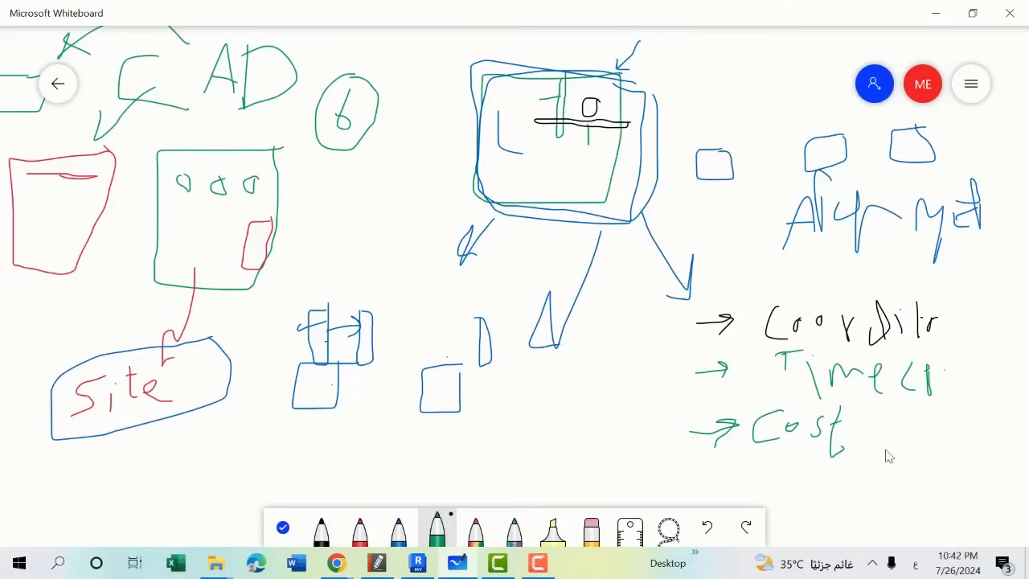
{"action": "left_click_drag", "start_coordinate": [949, 432], "coordinate": [666, 145]}
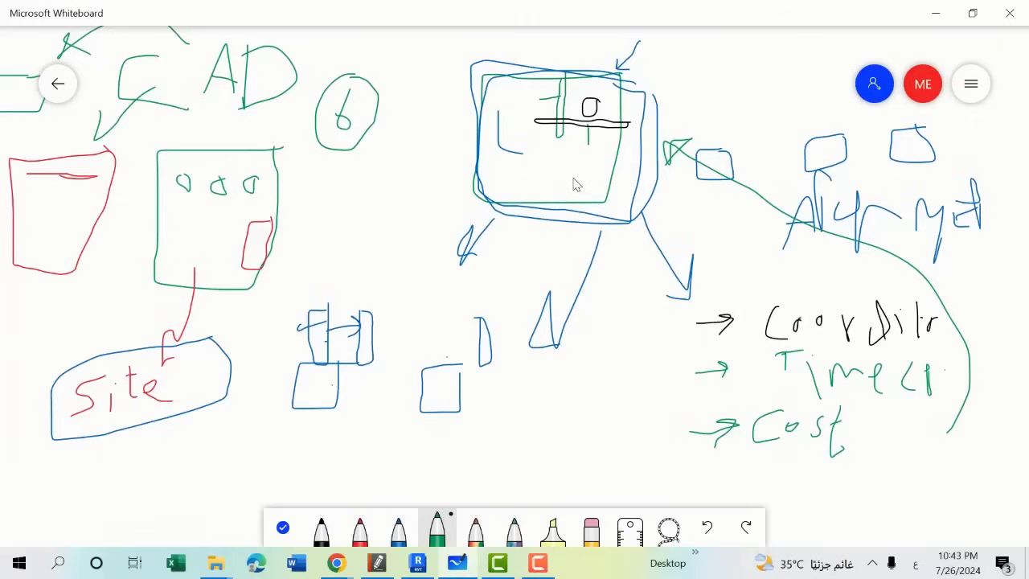
{"action": "left_click", "coordinate": [376, 563]}
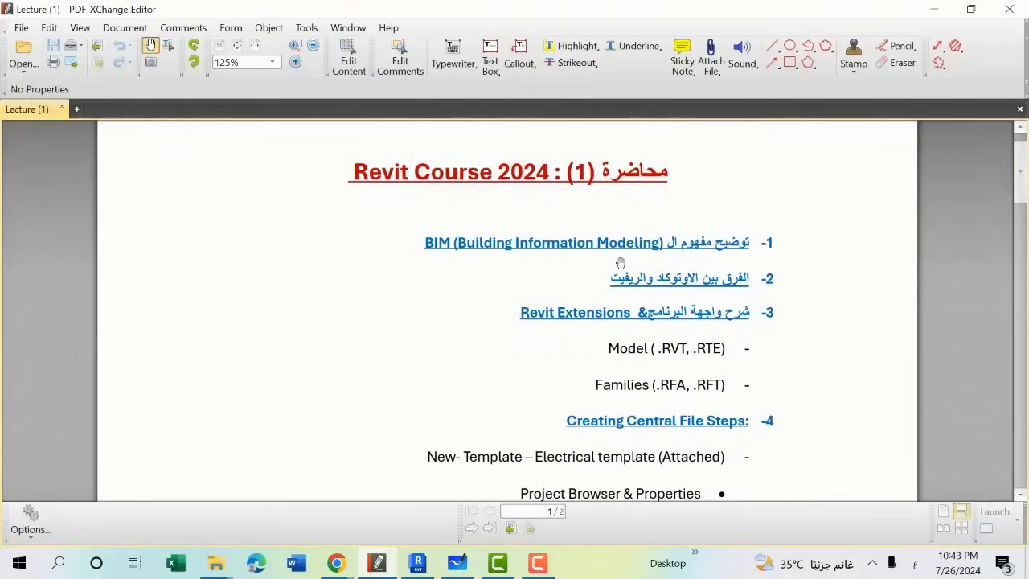
{"action": "scroll", "coordinate": [616, 268], "scroll_direction": "down", "scroll_amount": 2}
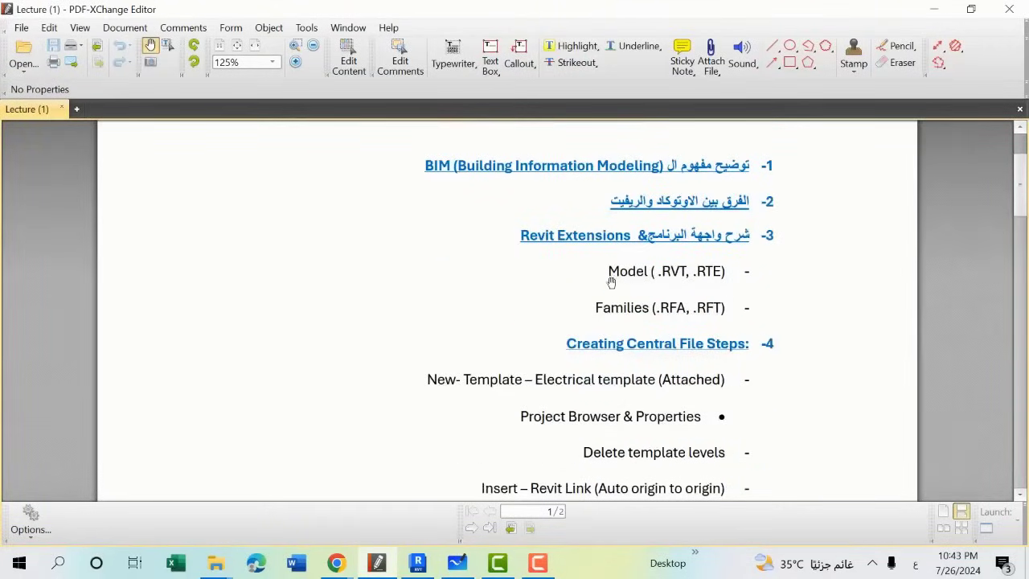
{"action": "left_click", "coordinate": [935, 9]}
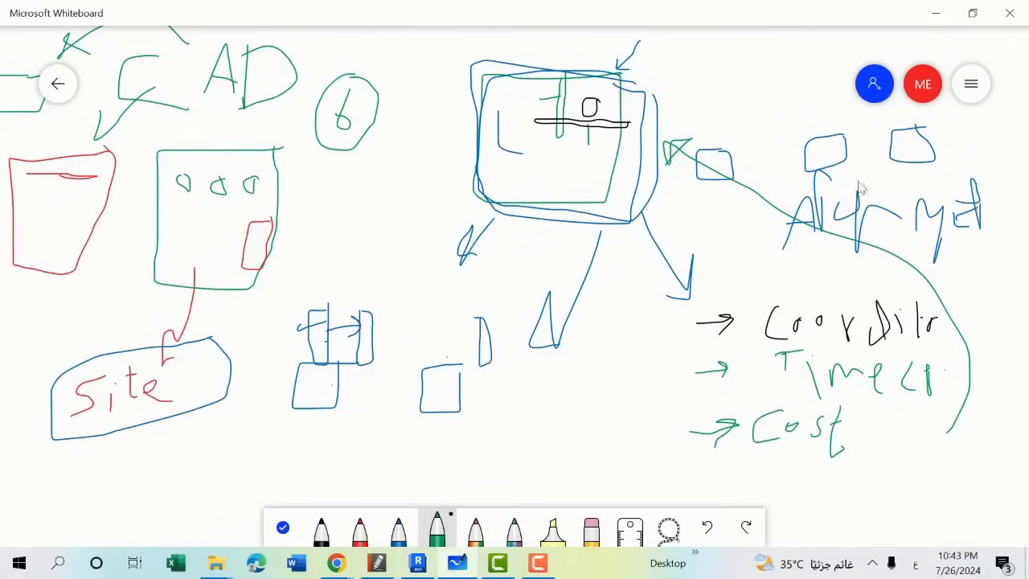
Step: Clear the whole canvas from Settings, glance at Revit's Home screen, then return to Whiteboard
{"action": "left_click", "coordinate": [971, 89]}
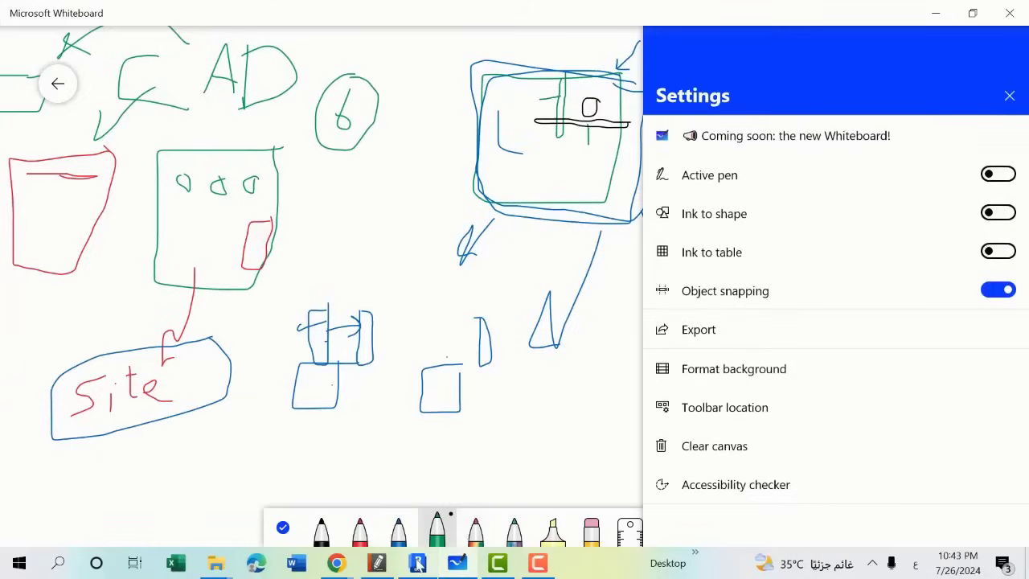
{"action": "left_click", "coordinate": [744, 445]}
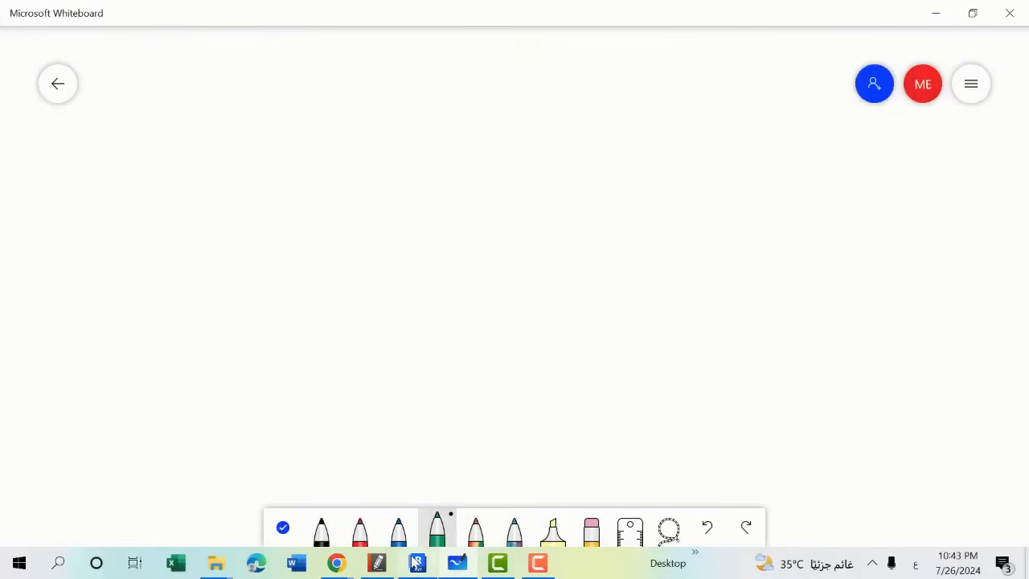
{"action": "left_click", "coordinate": [417, 563]}
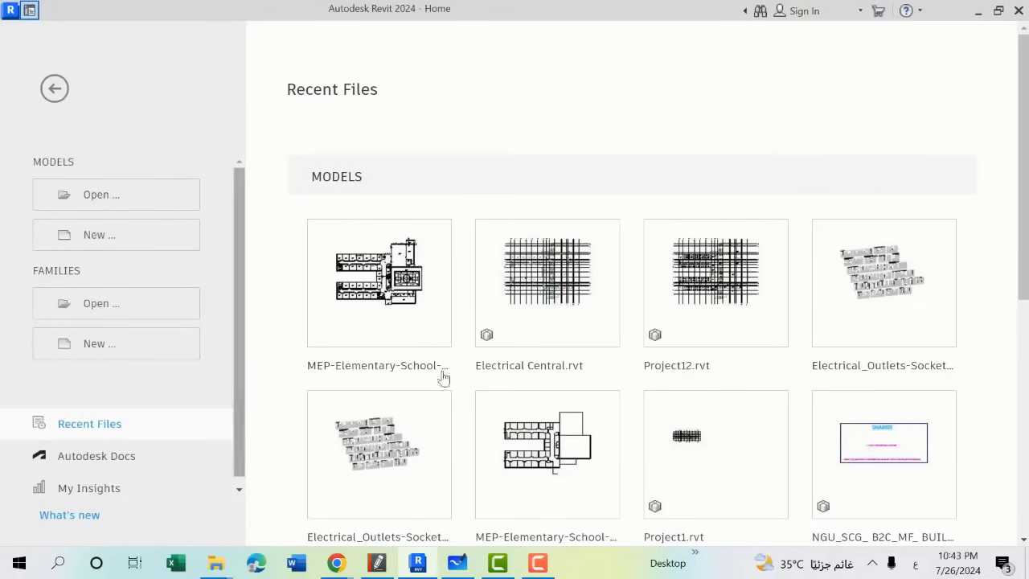
{"action": "left_click", "coordinate": [457, 564]}
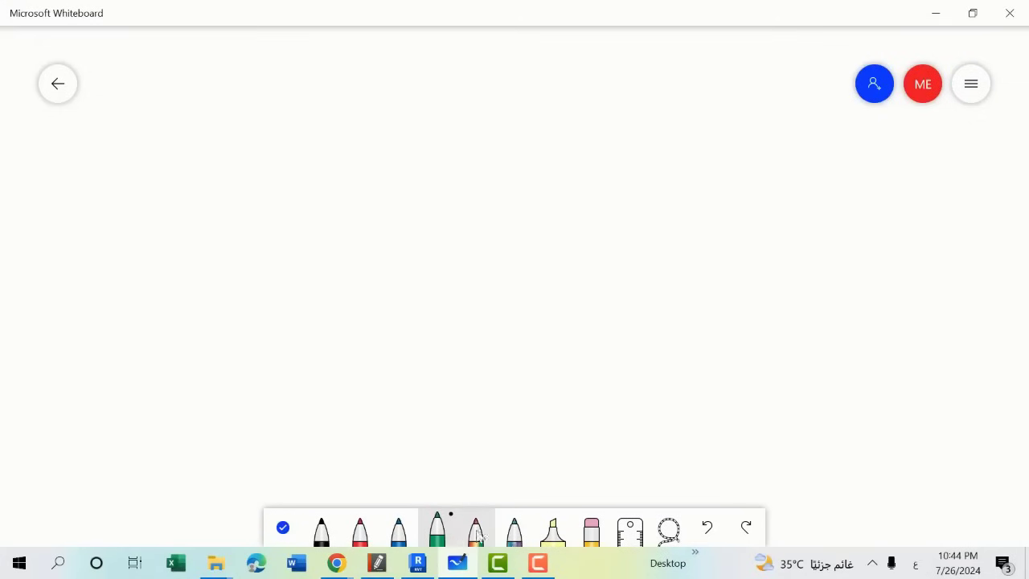
Step: Draw a green square near the top and handwrite '.RVt' to its left
{"action": "mouse_move", "coordinate": [655, 79]}
{"action": "left_mouse_down"}
{"action": "mouse_move", "coordinate": [521, 230]}
{"action": "mouse_move", "coordinate": [643, 78]}
{"action": "left_mouse_up"}
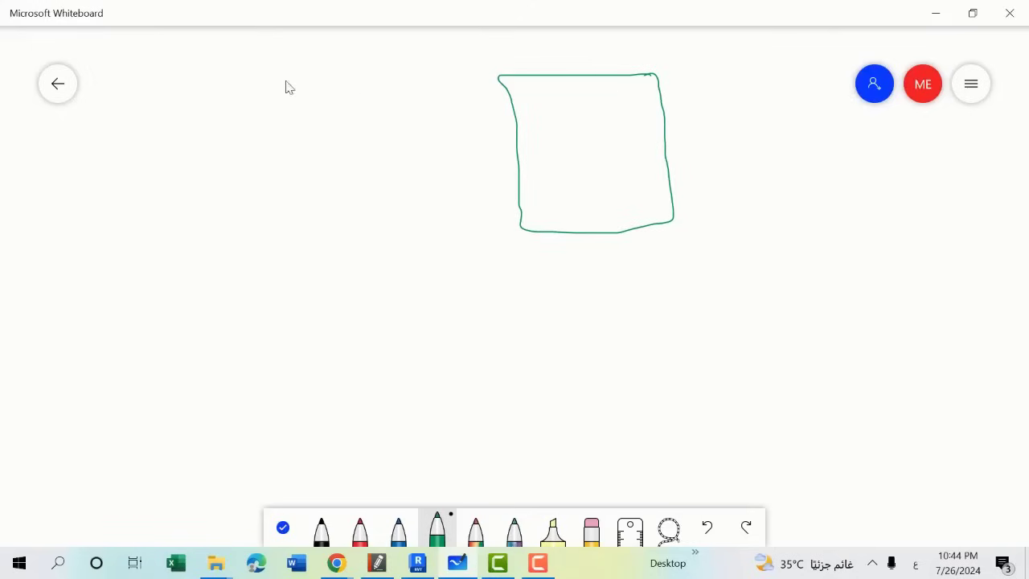
{"action": "mouse_move", "coordinate": [271, 78]}
{"action": "left_mouse_down"}
{"action": "mouse_move", "coordinate": [271, 103]}
{"action": "mouse_move", "coordinate": [314, 108]}
{"action": "mouse_move", "coordinate": [331, 59]}
{"action": "left_mouse_up"}
{"action": "left_click_drag", "start_coordinate": [256, 102], "coordinate": [260, 101]}
{"action": "mouse_move", "coordinate": [348, 60]}
{"action": "left_mouse_down"}
{"action": "mouse_move", "coordinate": [349, 102]}
{"action": "mouse_move", "coordinate": [360, 103]}
{"action": "mouse_move", "coordinate": [366, 69]}
{"action": "left_mouse_up"}
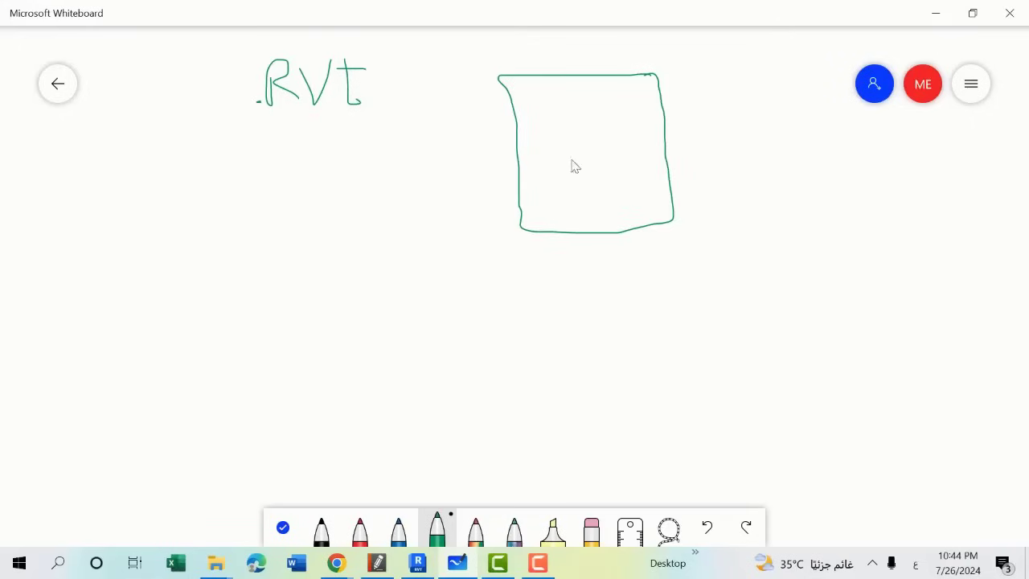
Step: Show the .rvt file type in MEP-Elementary-School-Architectural's Properties, then return to Revit
{"action": "mouse_move", "coordinate": [216, 563]}
{"action": "left_click", "coordinate": [265, 498]}
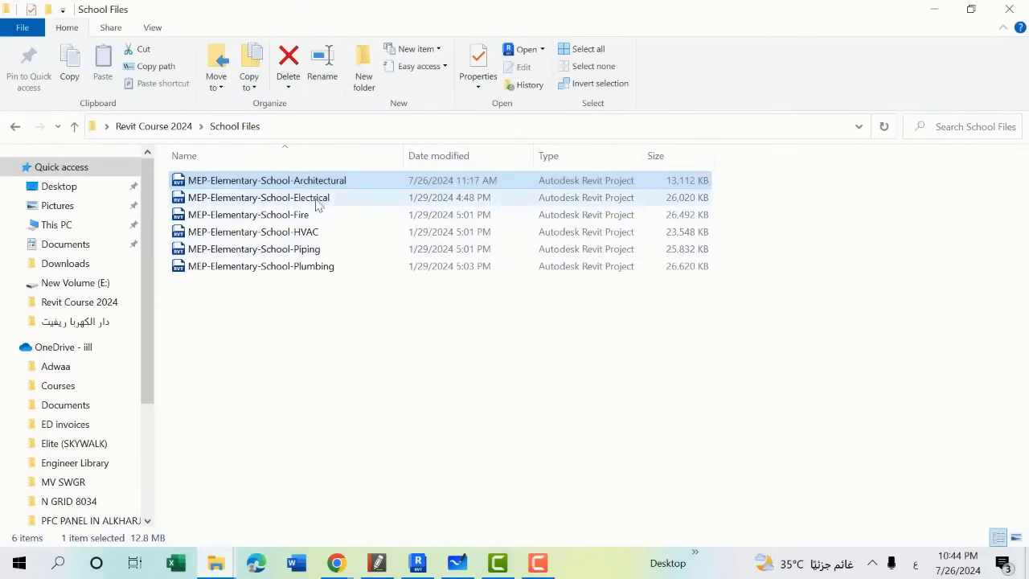
{"action": "right_click", "coordinate": [277, 185]}
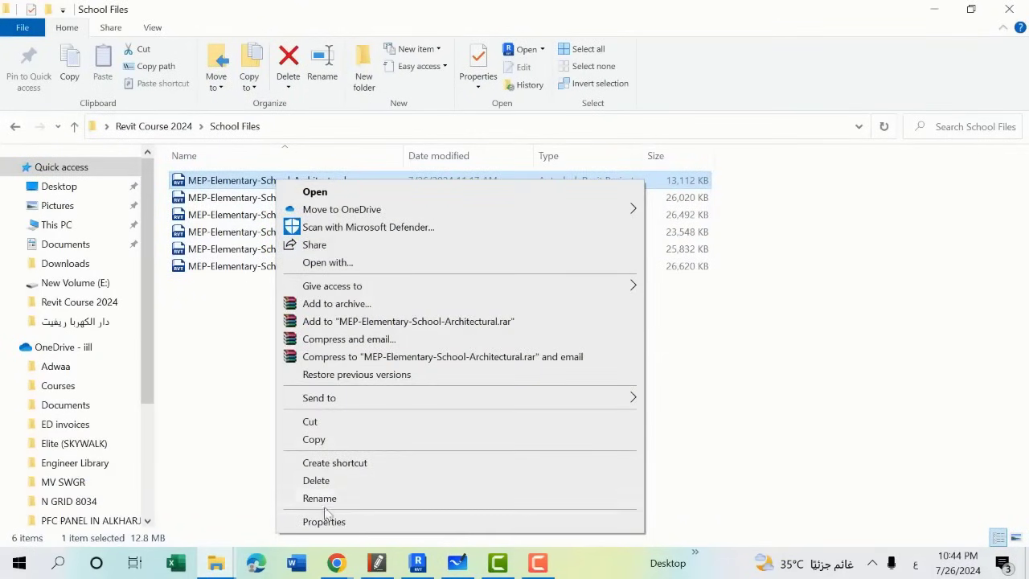
{"action": "left_click", "coordinate": [326, 523]}
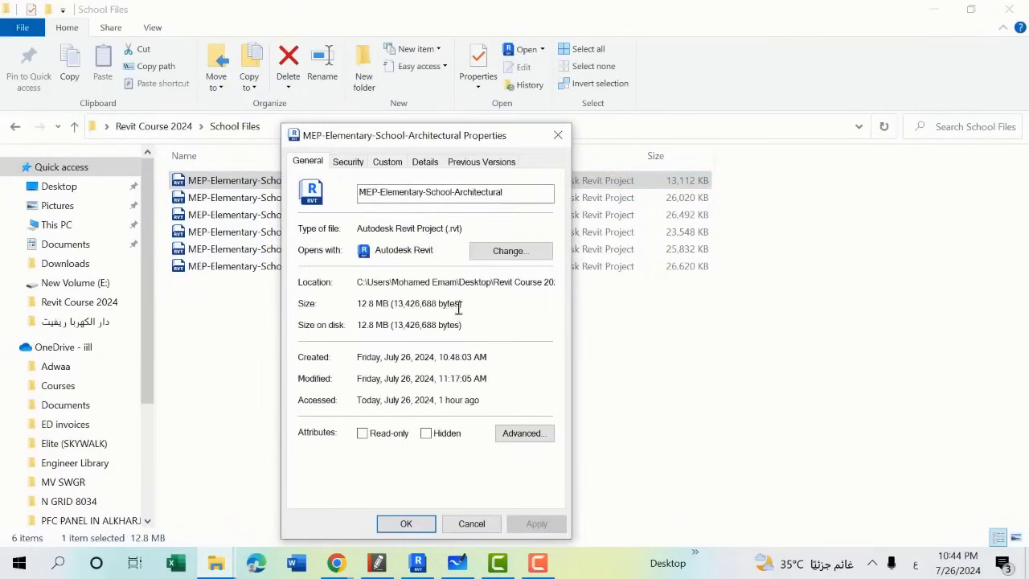
{"action": "double_click", "coordinate": [452, 229]}
{"action": "left_click", "coordinate": [555, 139]}
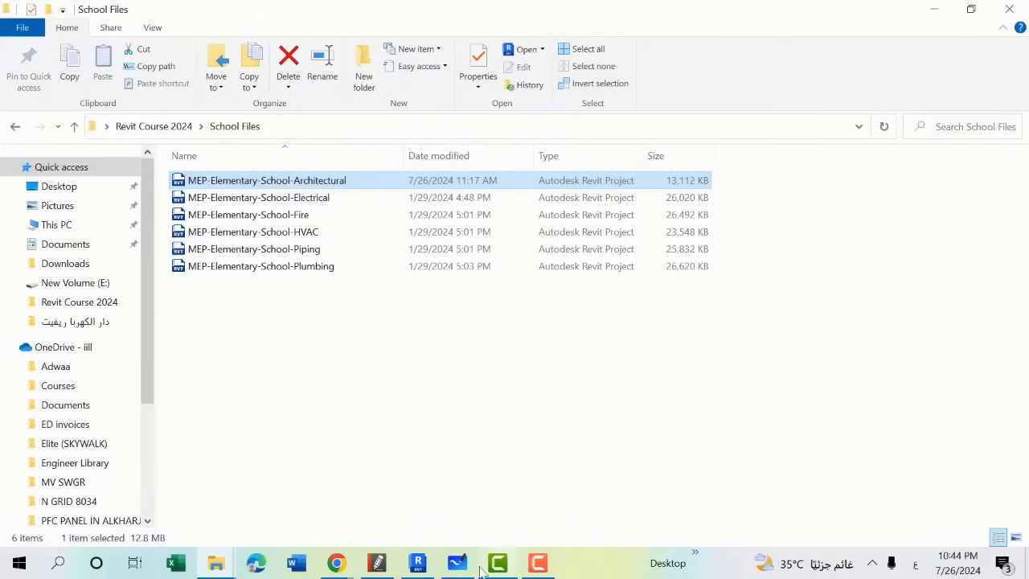
{"action": "left_click", "coordinate": [417, 563]}
Step: Close Revit's Open dialog, glance at the lecture outline PDF, and bring the whiteboard sketch back
{"action": "left_click", "coordinate": [158, 198]}
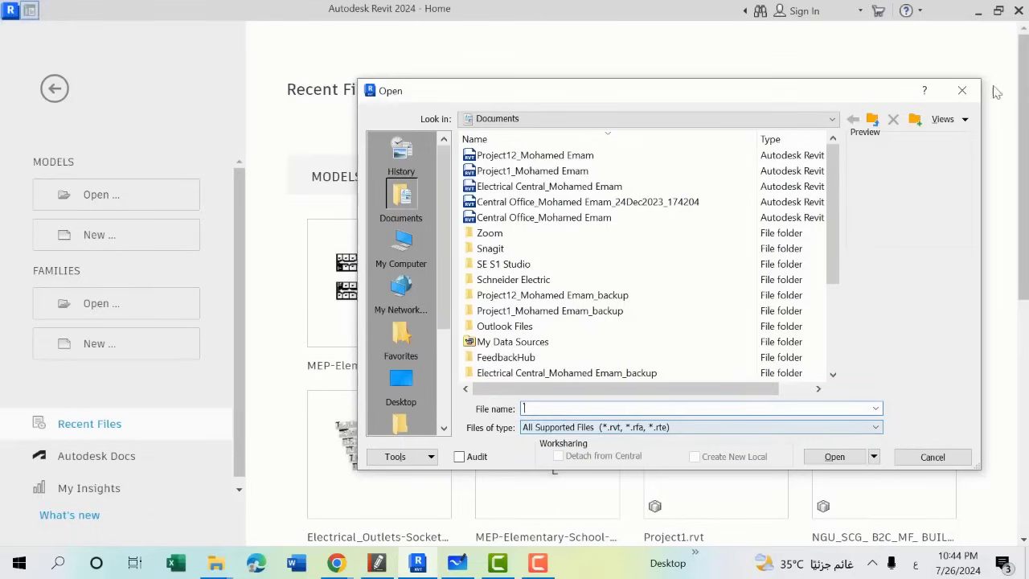
{"action": "left_click", "coordinate": [962, 90]}
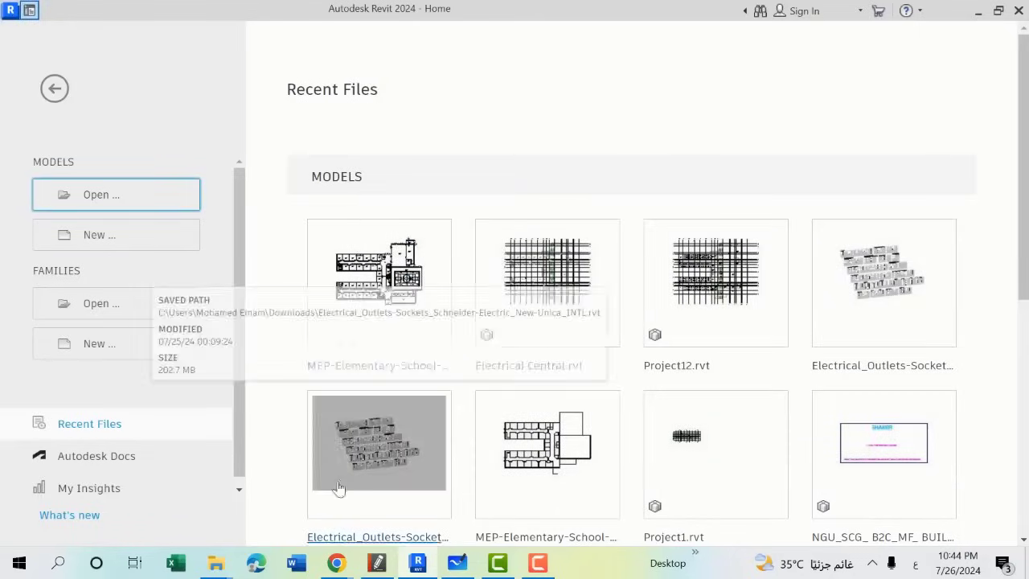
{"action": "left_click", "coordinate": [377, 563]}
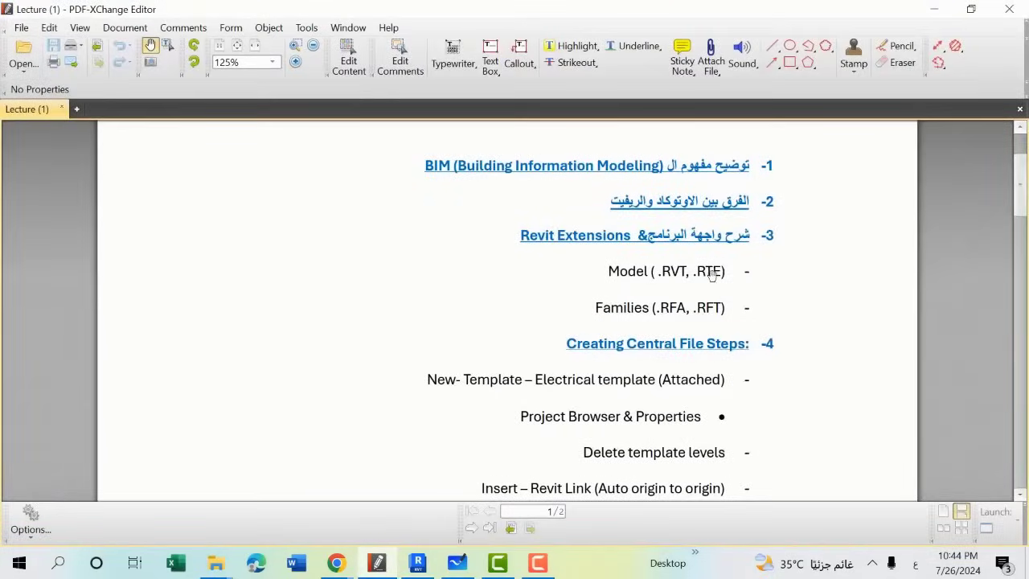
{"action": "left_click", "coordinate": [930, 11]}
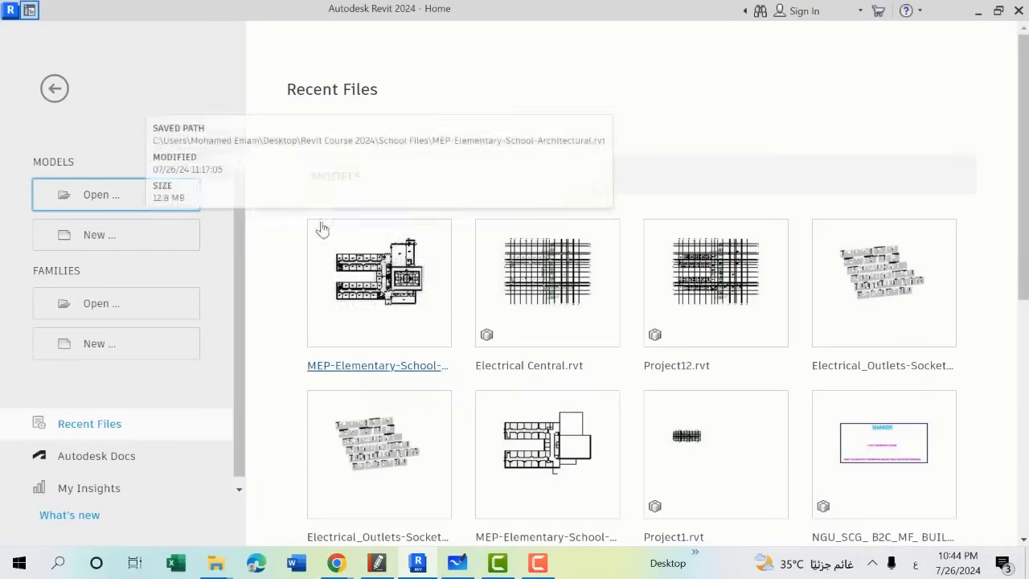
{"action": "left_click", "coordinate": [378, 563]}
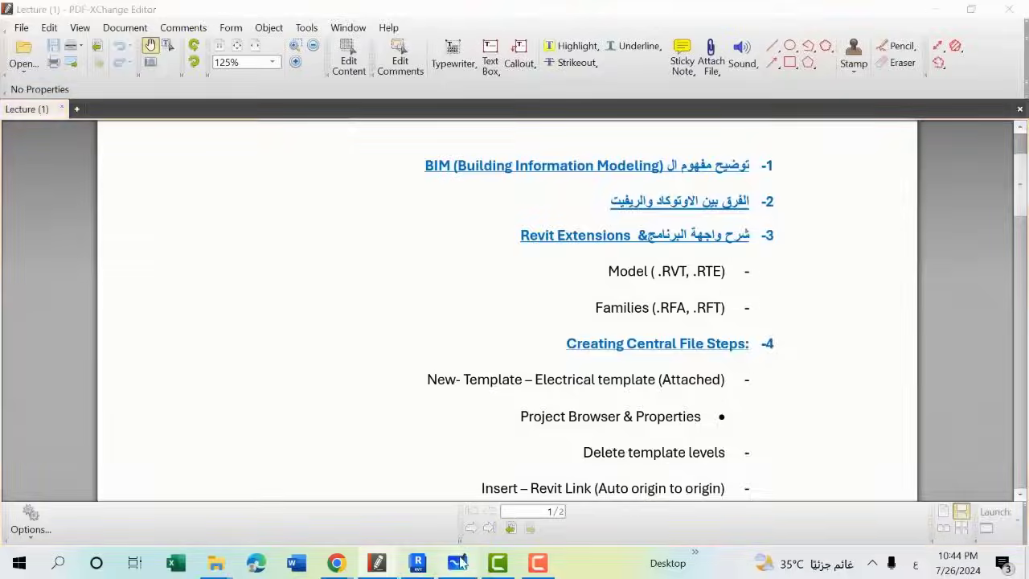
{"action": "left_click", "coordinate": [456, 563]}
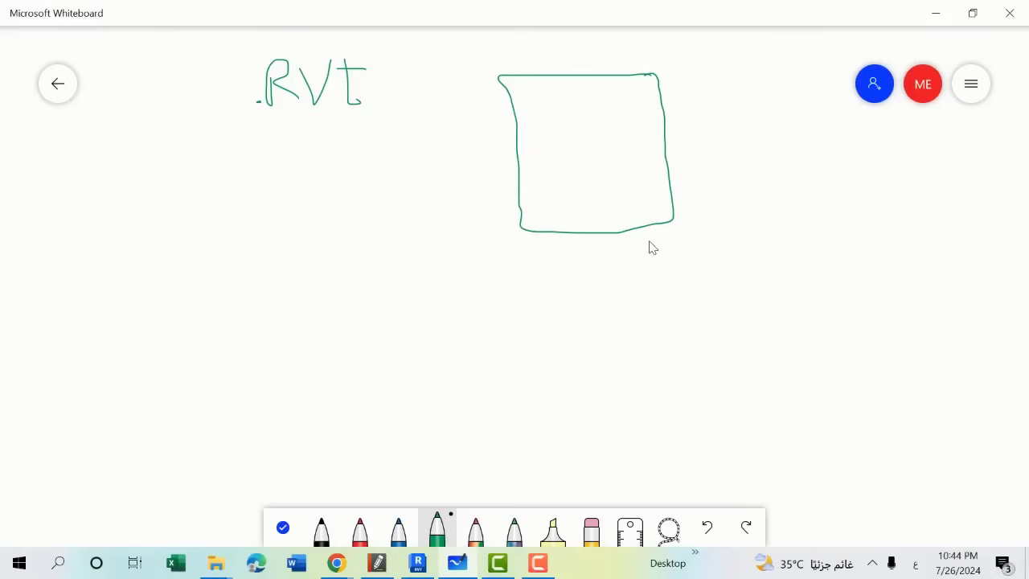
Step: Draw three green arrows rising into the square, one from the right, and a curve inside its left edge
{"action": "mouse_move", "coordinate": [768, 375]}
{"action": "left_mouse_down"}
{"action": "mouse_move", "coordinate": [683, 266]}
{"action": "mouse_move", "coordinate": [716, 272]}
{"action": "left_mouse_up"}
{"action": "mouse_move", "coordinate": [945, 254]}
{"action": "left_mouse_down"}
{"action": "mouse_move", "coordinate": [816, 210]}
{"action": "mouse_move", "coordinate": [812, 188]}
{"action": "mouse_move", "coordinate": [776, 238]}
{"action": "left_mouse_up"}
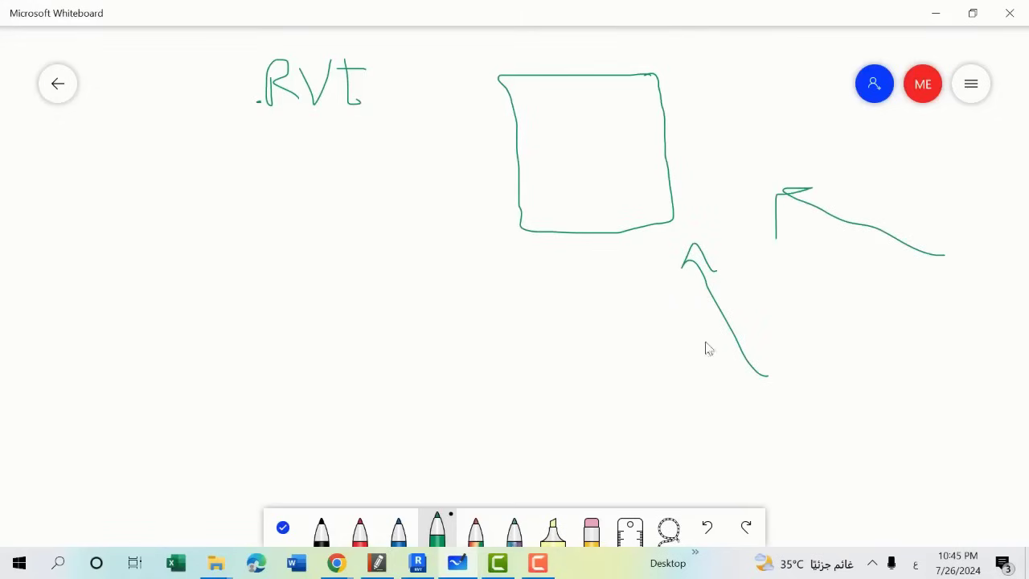
{"action": "mouse_move", "coordinate": [663, 392]}
{"action": "left_mouse_down"}
{"action": "mouse_move", "coordinate": [662, 271]}
{"action": "mouse_move", "coordinate": [683, 298]}
{"action": "left_mouse_up"}
{"action": "mouse_move", "coordinate": [553, 390]}
{"action": "left_mouse_down"}
{"action": "mouse_move", "coordinate": [569, 274]}
{"action": "mouse_move", "coordinate": [596, 275]}
{"action": "left_mouse_up"}
{"action": "left_click_drag", "start_coordinate": [542, 84], "coordinate": [520, 199]}
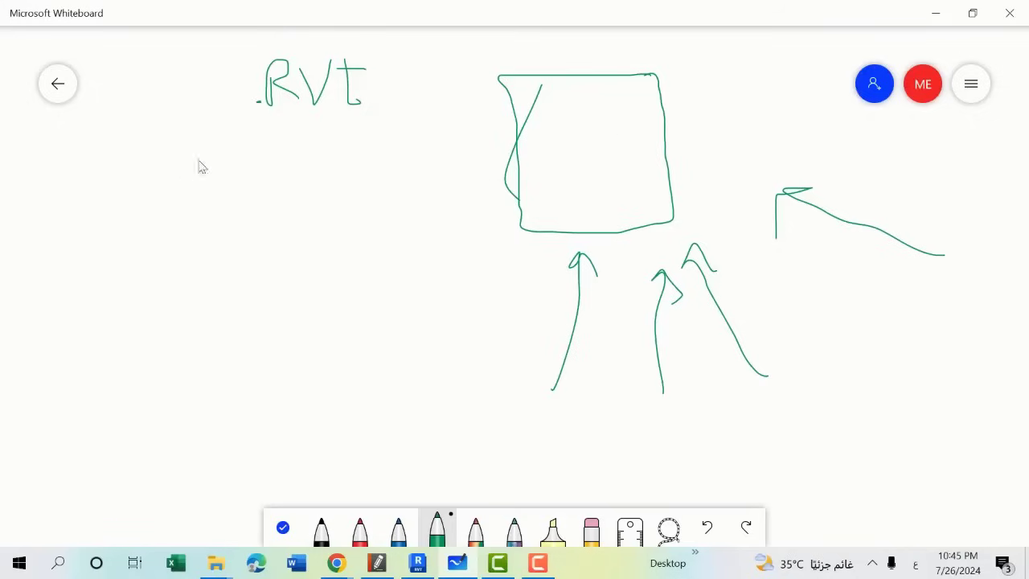
Step: Handwrite '.RTE' in green below '.RVt'
{"action": "mouse_move", "coordinate": [238, 149]}
{"action": "left_mouse_down"}
{"action": "mouse_move", "coordinate": [242, 136]}
{"action": "mouse_move", "coordinate": [241, 166]}
{"action": "mouse_move", "coordinate": [220, 178]}
{"action": "left_mouse_up"}
{"action": "mouse_move", "coordinate": [289, 129]}
{"action": "left_mouse_down"}
{"action": "mouse_move", "coordinate": [290, 169]}
{"action": "mouse_move", "coordinate": [307, 129]}
{"action": "left_mouse_up"}
{"action": "mouse_move", "coordinate": [379, 140]}
{"action": "left_mouse_down"}
{"action": "mouse_move", "coordinate": [375, 192]}
{"action": "mouse_move", "coordinate": [399, 167]}
{"action": "left_mouse_up"}
{"action": "left_click_drag", "start_coordinate": [402, 170], "coordinate": [467, 207]}
Step: Draw downward arrows from .RTE to handwritten 'Elec' and 'Mec' labels
{"action": "mouse_move", "coordinate": [468, 178]}
{"action": "left_mouse_down"}
{"action": "mouse_move", "coordinate": [465, 274]}
{"action": "mouse_move", "coordinate": [496, 287]}
{"action": "mouse_move", "coordinate": [487, 274]}
{"action": "mouse_move", "coordinate": [531, 277]}
{"action": "left_mouse_up"}
{"action": "mouse_move", "coordinate": [547, 259]}
{"action": "left_mouse_down"}
{"action": "mouse_move", "coordinate": [540, 277]}
{"action": "mouse_move", "coordinate": [555, 268]}
{"action": "left_mouse_up"}
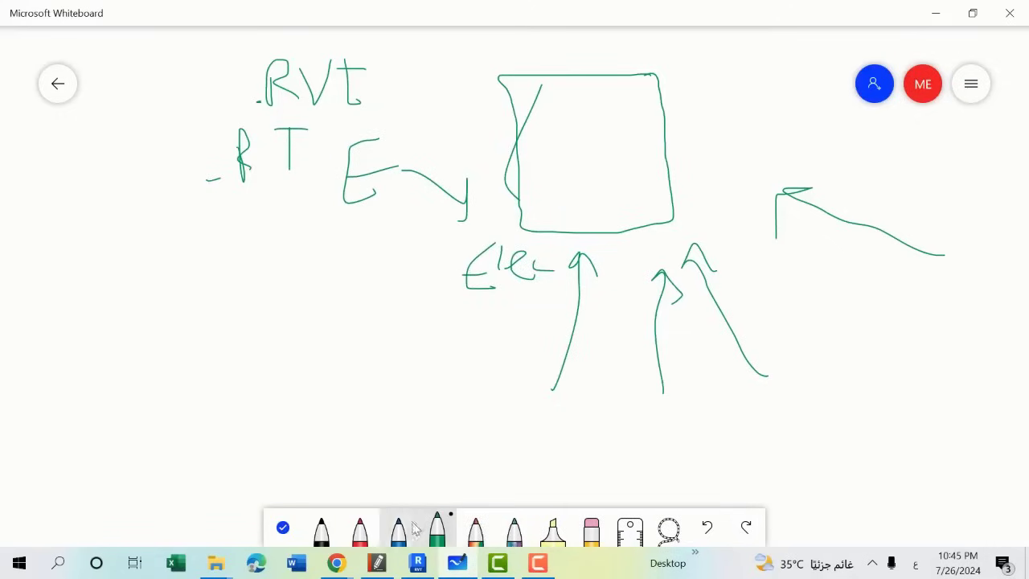
{"action": "mouse_move", "coordinate": [370, 212]}
{"action": "left_mouse_down"}
{"action": "mouse_move", "coordinate": [395, 255]}
{"action": "mouse_move", "coordinate": [394, 291]}
{"action": "left_mouse_up"}
{"action": "left_click_drag", "start_coordinate": [387, 362], "coordinate": [517, 341]}
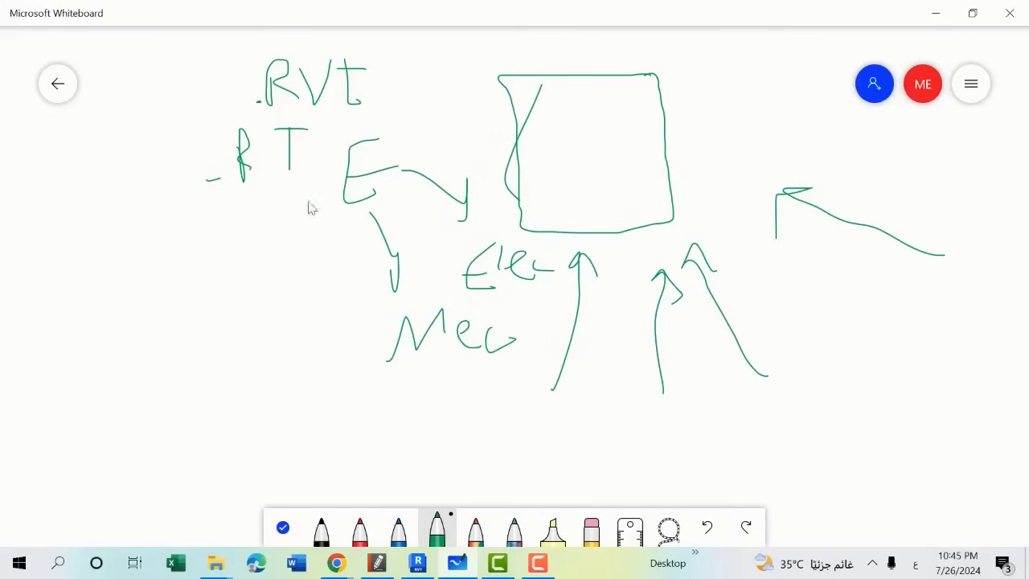
{"action": "mouse_move", "coordinate": [308, 198]}
{"action": "left_mouse_down"}
{"action": "mouse_move", "coordinate": [285, 276]}
{"action": "mouse_move", "coordinate": [301, 305]}
{"action": "left_mouse_up"}
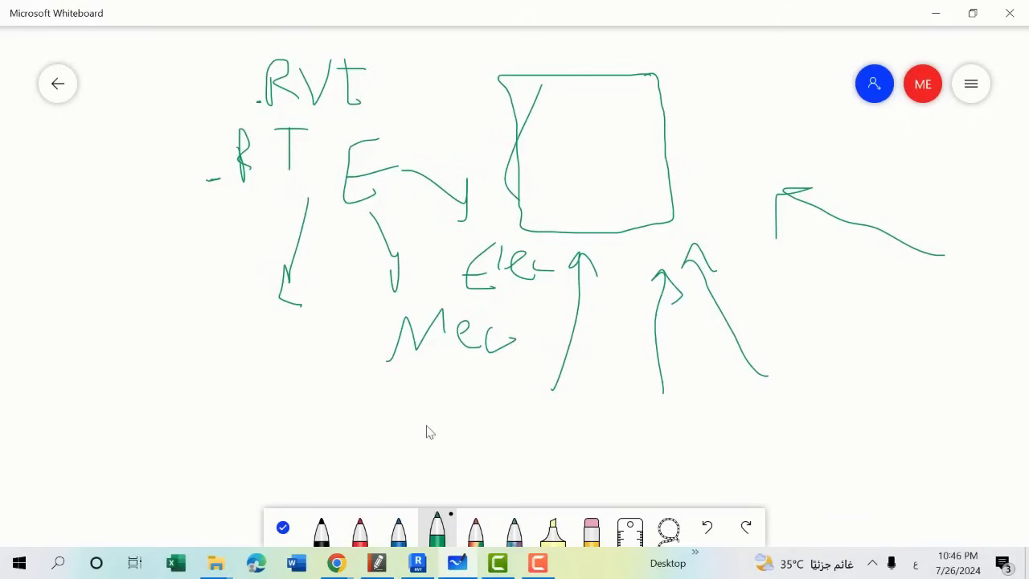
Step: Add a short dash on the far left and circle the 'Elec' label
{"action": "scroll", "coordinate": [489, 136], "scroll_direction": "down", "scroll_amount": 2, "text": "ctrl"}
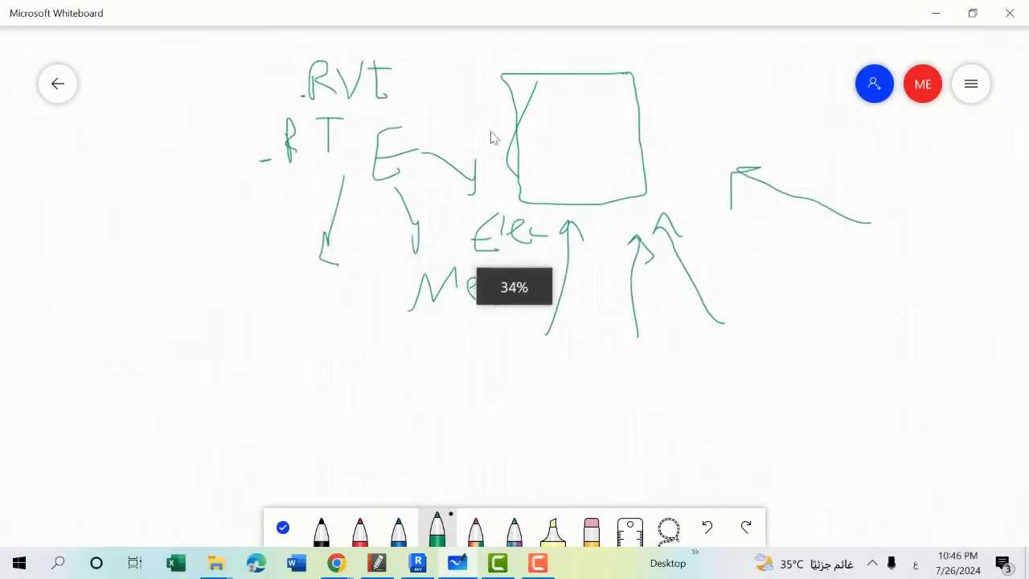
{"action": "scroll", "coordinate": [455, 395], "scroll_direction": "up", "scroll_amount": 1, "text": "ctrl"}
{"action": "scroll", "coordinate": [666, 185], "scroll_direction": "up", "scroll_amount": 3, "text": "ctrl"}
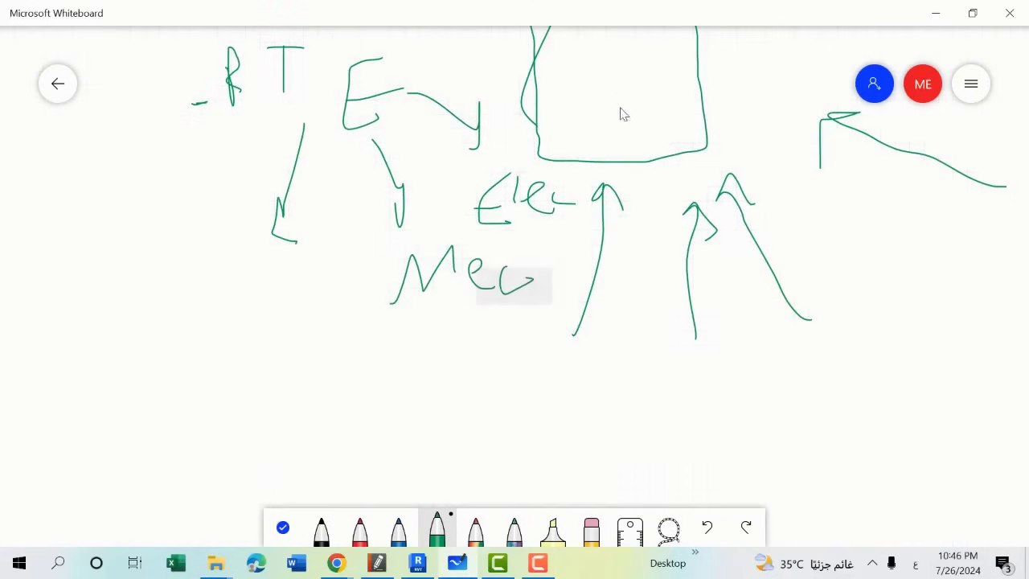
{"action": "left_click_drag", "start_coordinate": [92, 319], "coordinate": [115, 320]}
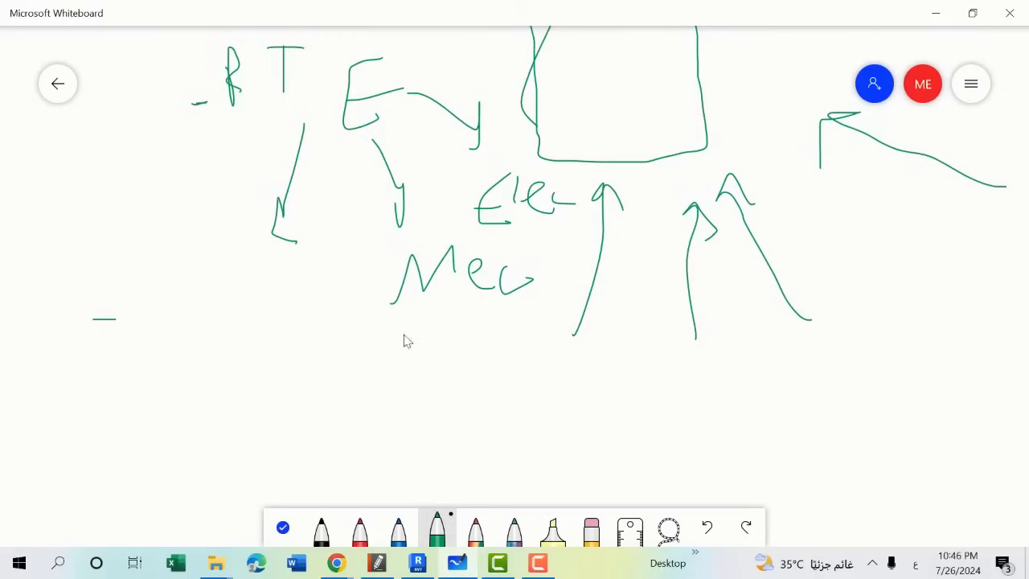
{"action": "mouse_move", "coordinate": [556, 182]}
{"action": "left_mouse_down"}
{"action": "mouse_move", "coordinate": [489, 246]}
{"action": "mouse_move", "coordinate": [581, 230]}
{"action": "mouse_move", "coordinate": [548, 187]}
{"action": "left_mouse_up"}
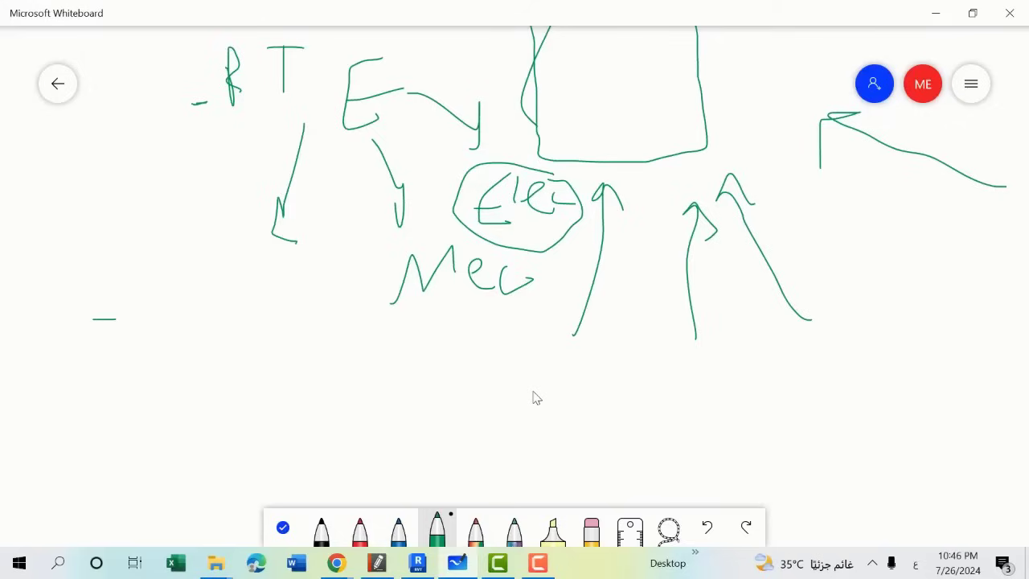
Step: Write 'Elec' again below the diagram with a small arrow beneath it
{"action": "scroll", "coordinate": [537, 398], "scroll_direction": "down", "scroll_amount": 2, "text": "ctrl"}
{"action": "mouse_move", "coordinate": [341, 336]}
{"action": "left_mouse_down"}
{"action": "mouse_move", "coordinate": [344, 366]}
{"action": "mouse_move", "coordinate": [407, 372]}
{"action": "left_mouse_up"}
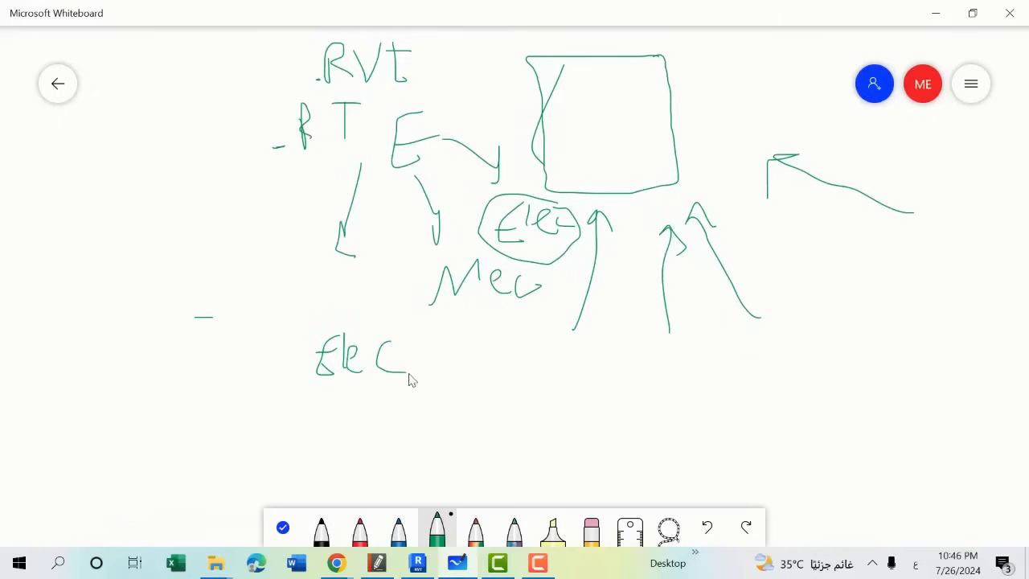
{"action": "scroll", "coordinate": [346, 414], "scroll_direction": "up", "scroll_amount": 1, "text": "ctrl"}
{"action": "scroll", "coordinate": [352, 409], "scroll_direction": "down", "scroll_amount": 1, "text": "ctrl"}
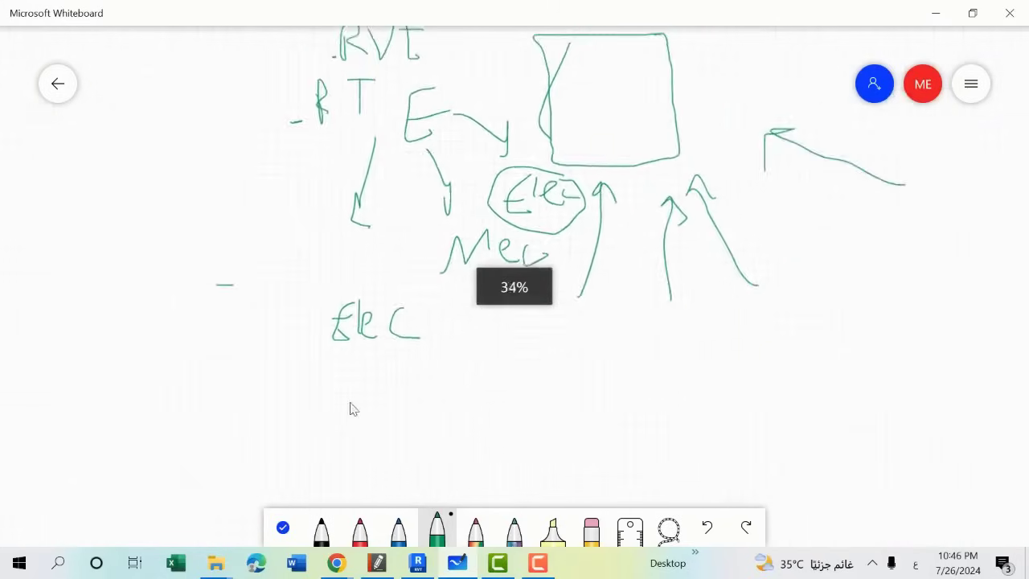
{"action": "scroll", "coordinate": [370, 426], "scroll_direction": "up", "scroll_amount": 1, "text": "ctrl"}
{"action": "scroll", "coordinate": [387, 445], "scroll_direction": "up", "scroll_amount": 1, "text": "ctrl"}
{"action": "mouse_move", "coordinate": [364, 326]}
{"action": "left_mouse_down"}
{"action": "mouse_move", "coordinate": [333, 391]}
{"action": "mouse_move", "coordinate": [369, 387]}
{"action": "left_mouse_up"}
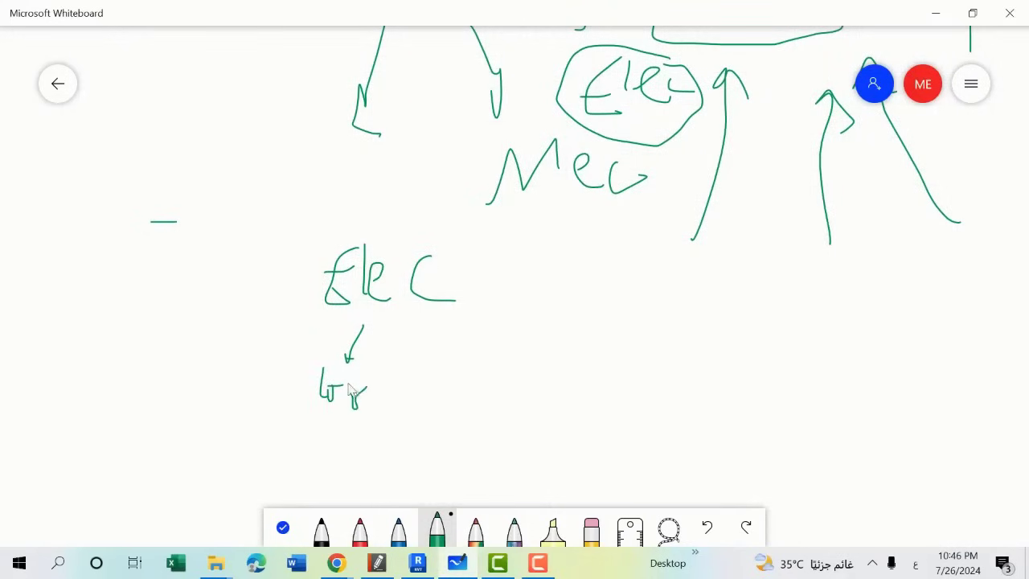
Step: Branch the new Elec into two handwritten items, 'Socket' and another word, with arrows
{"action": "mouse_move", "coordinate": [417, 312]}
{"action": "left_mouse_down"}
{"action": "mouse_move", "coordinate": [428, 353]}
{"action": "mouse_move", "coordinate": [403, 412]}
{"action": "mouse_move", "coordinate": [453, 400]}
{"action": "left_mouse_up"}
{"action": "mouse_move", "coordinate": [492, 389]}
{"action": "left_mouse_down"}
{"action": "mouse_move", "coordinate": [492, 412]}
{"action": "mouse_move", "coordinate": [564, 402]}
{"action": "left_mouse_up"}
{"action": "mouse_move", "coordinate": [566, 367]}
{"action": "left_mouse_down"}
{"action": "mouse_move", "coordinate": [564, 417]}
{"action": "mouse_move", "coordinate": [571, 406]}
{"action": "left_mouse_up"}
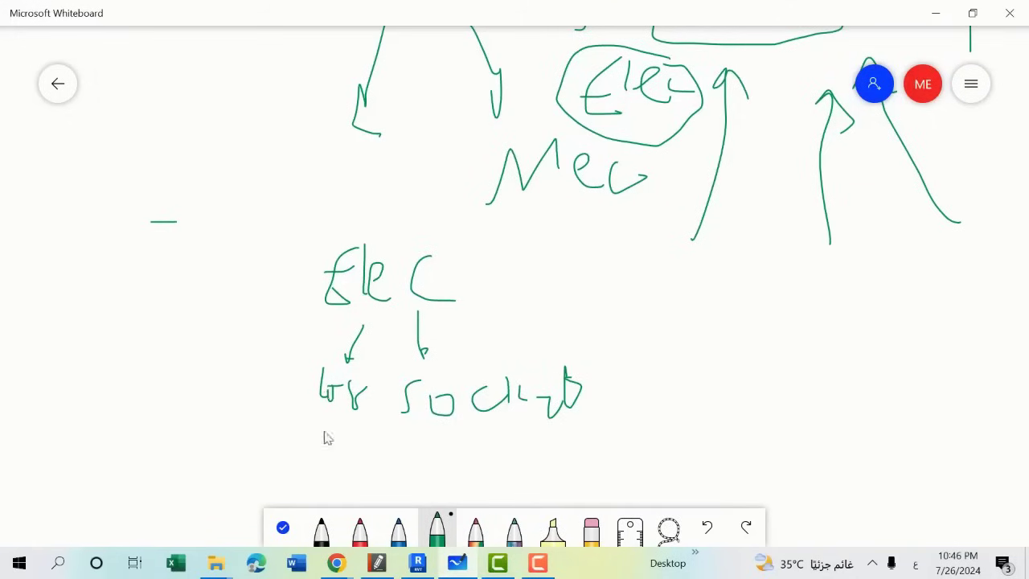
{"action": "mouse_move", "coordinate": [332, 413]}
{"action": "left_mouse_down"}
{"action": "mouse_move", "coordinate": [309, 429]}
{"action": "mouse_move", "coordinate": [320, 429]}
{"action": "left_mouse_up"}
{"action": "scroll", "coordinate": [193, 277], "scroll_direction": "down", "scroll_amount": 1, "text": "ctrl"}
{"action": "scroll", "coordinate": [134, 266], "scroll_direction": "down", "scroll_amount": 1, "text": "ctrl"}
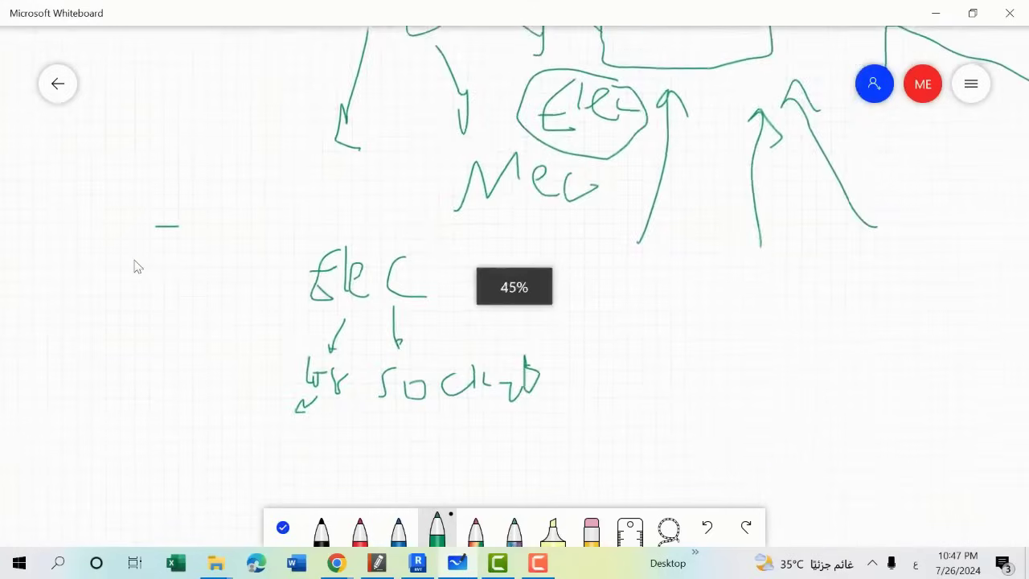
{"action": "scroll", "coordinate": [224, 255], "scroll_direction": "up", "scroll_amount": 2, "text": "ctrl"}
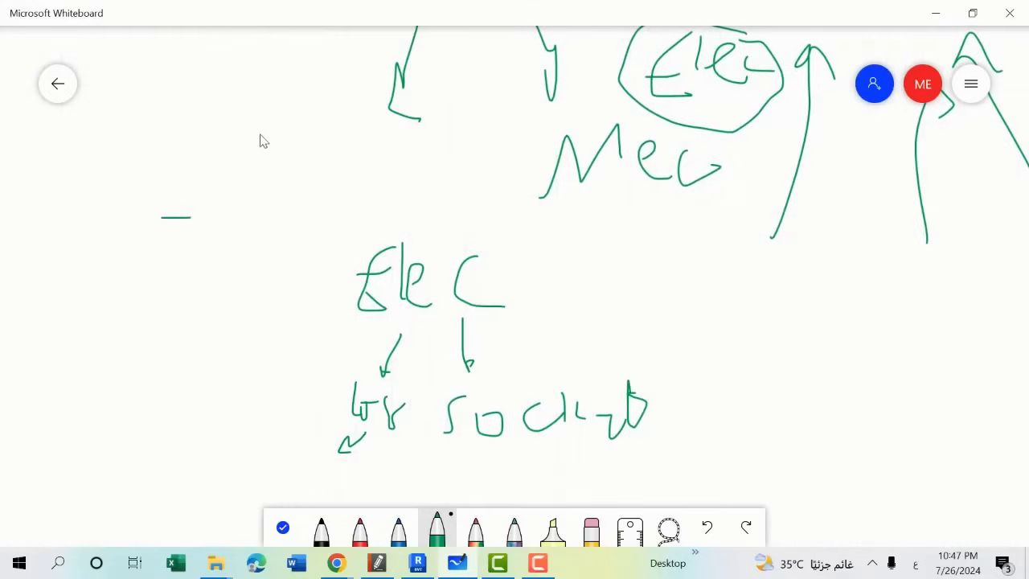
Step: Sketch small green boxes on the left, with an arrow pointing at one and a wide rectangle
{"action": "mouse_move", "coordinate": [259, 143]}
{"action": "left_mouse_down"}
{"action": "mouse_move", "coordinate": [239, 154]}
{"action": "mouse_move", "coordinate": [241, 172]}
{"action": "mouse_move", "coordinate": [261, 171]}
{"action": "mouse_move", "coordinate": [266, 152]}
{"action": "left_mouse_up"}
{"action": "mouse_move", "coordinate": [304, 53]}
{"action": "left_mouse_down"}
{"action": "mouse_move", "coordinate": [284, 90]}
{"action": "mouse_move", "coordinate": [272, 48]}
{"action": "mouse_move", "coordinate": [305, 48]}
{"action": "left_mouse_up"}
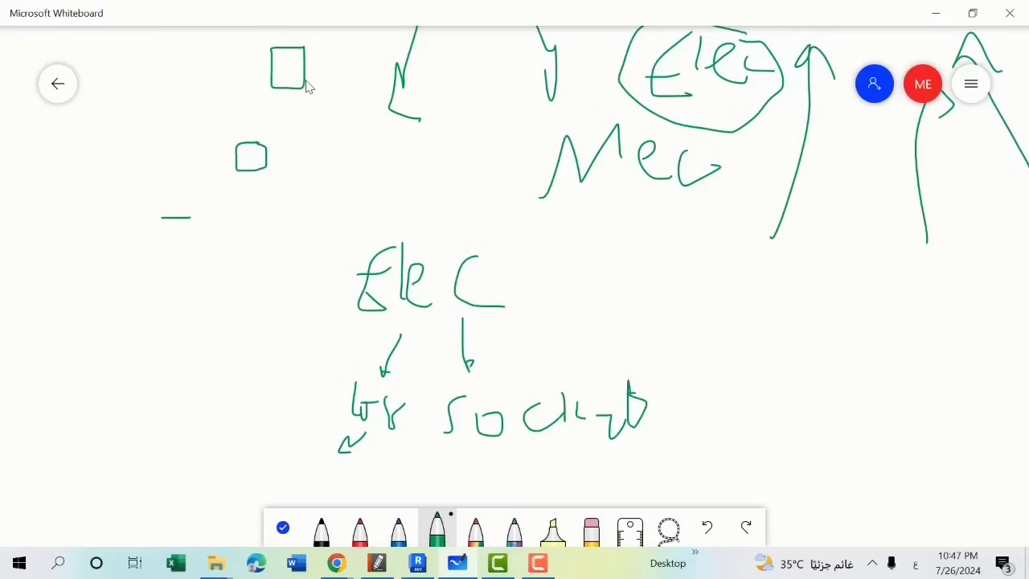
{"action": "mouse_move", "coordinate": [351, 137]}
{"action": "left_mouse_down"}
{"action": "mouse_move", "coordinate": [283, 159]}
{"action": "mouse_move", "coordinate": [290, 146]}
{"action": "left_mouse_up"}
{"action": "left_click_drag", "start_coordinate": [269, 142], "coordinate": [273, 147]}
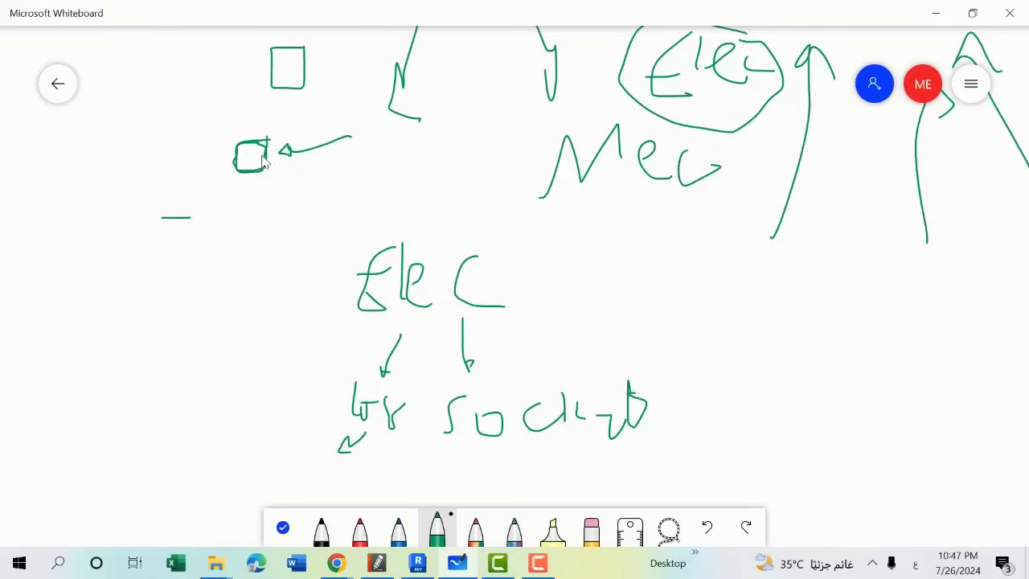
{"action": "left_click_drag", "start_coordinate": [218, 99], "coordinate": [222, 98]}
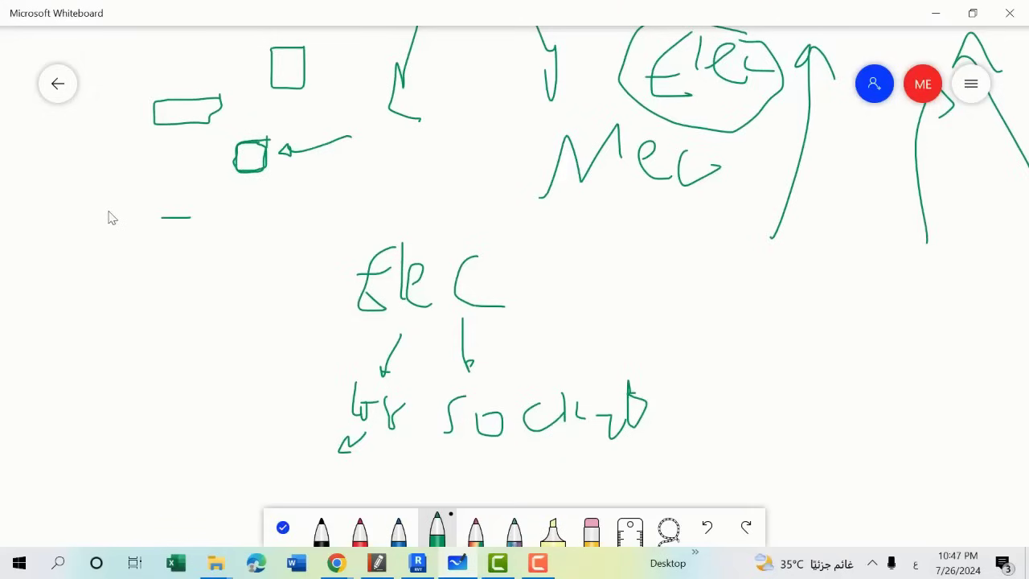
Step: Handwrite a label ending in 'Family' beneath the small boxes
{"action": "mouse_move", "coordinate": [76, 187]}
{"action": "left_mouse_down"}
{"action": "mouse_move", "coordinate": [64, 234]}
{"action": "mouse_move", "coordinate": [96, 238]}
{"action": "mouse_move", "coordinate": [138, 209]}
{"action": "left_mouse_up"}
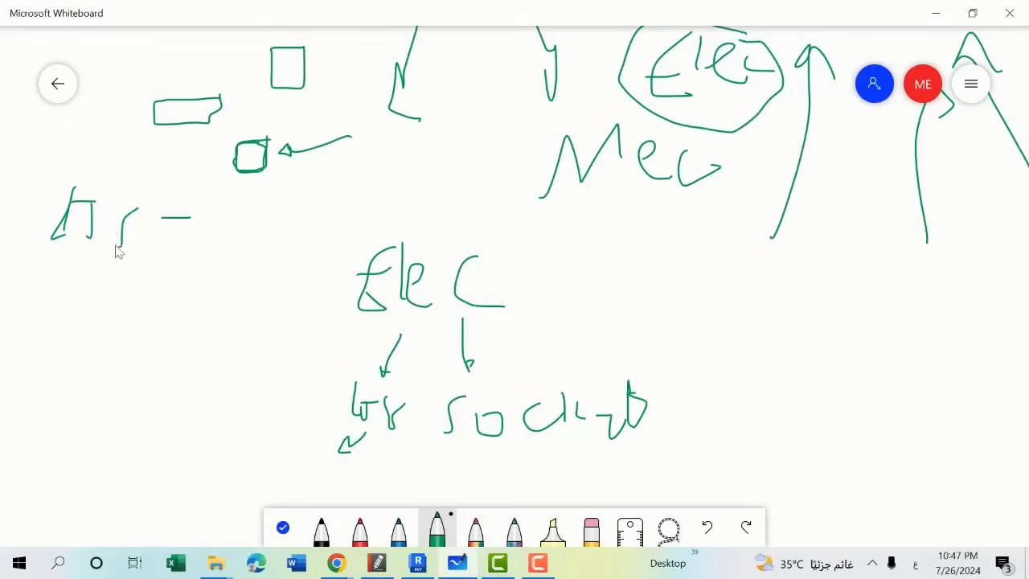
{"action": "mouse_move", "coordinate": [178, 180]}
{"action": "left_mouse_down"}
{"action": "mouse_move", "coordinate": [169, 245]}
{"action": "mouse_move", "coordinate": [216, 230]}
{"action": "mouse_move", "coordinate": [251, 248]}
{"action": "left_mouse_up"}
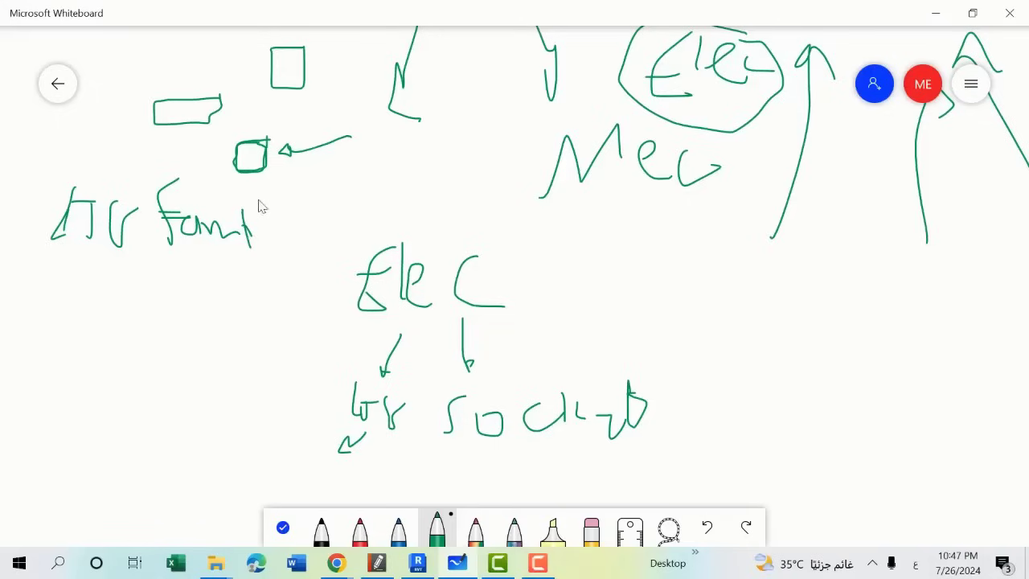
{"action": "left_click_drag", "start_coordinate": [259, 207], "coordinate": [283, 267]}
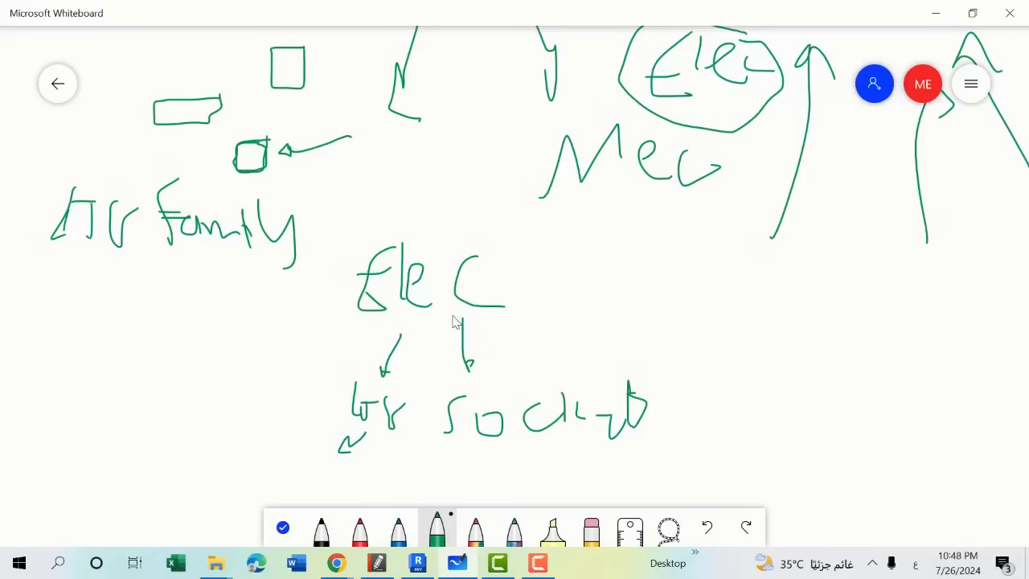
{"action": "scroll", "coordinate": [418, 344], "scroll_direction": "down", "scroll_amount": 2, "text": "ctrl"}
{"action": "scroll", "coordinate": [354, 351], "scroll_direction": "down", "scroll_amount": 2, "text": "ctrl"}
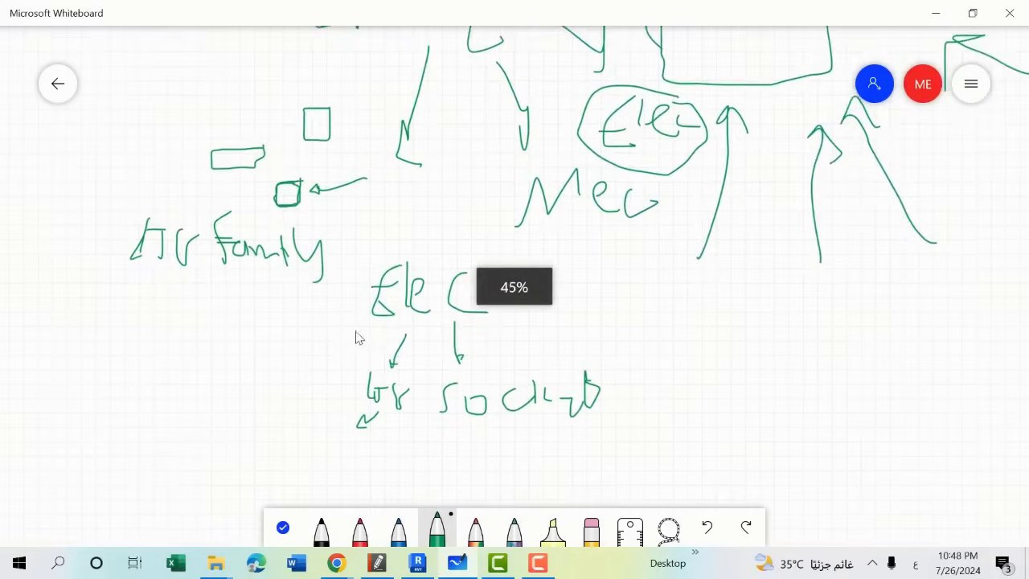
Step: Handwrite a second 'Family' label and '.RFA' in green below the first Family label
{"action": "scroll", "coordinate": [356, 347], "scroll_direction": "up", "scroll_amount": 2, "text": "ctrl"}
{"action": "mouse_move", "coordinate": [88, 290]}
{"action": "left_mouse_down"}
{"action": "mouse_move", "coordinate": [70, 333]}
{"action": "mouse_move", "coordinate": [96, 317]}
{"action": "mouse_move", "coordinate": [114, 342]}
{"action": "mouse_move", "coordinate": [143, 344]}
{"action": "mouse_move", "coordinate": [144, 309]}
{"action": "mouse_move", "coordinate": [193, 362]}
{"action": "left_mouse_up"}
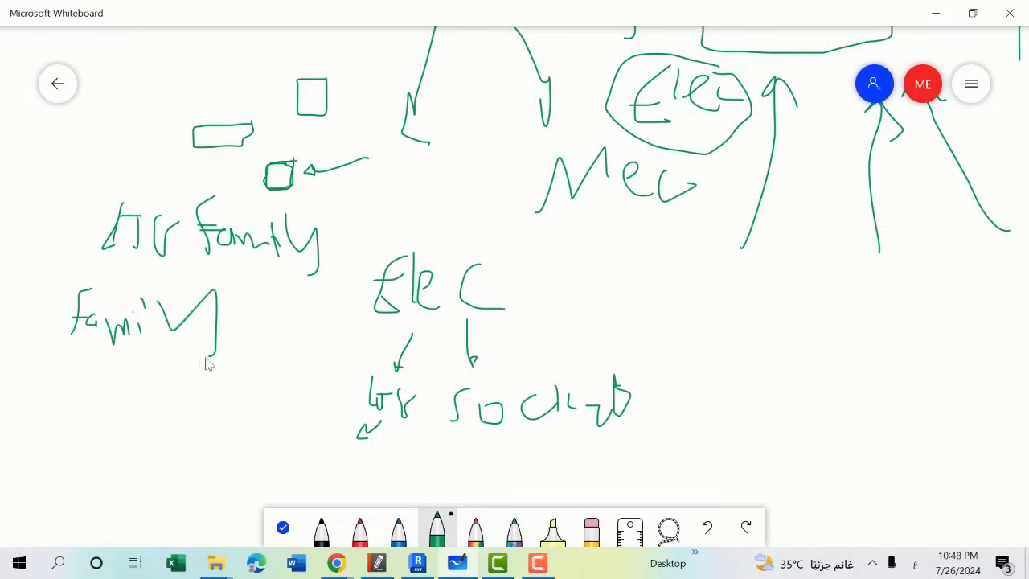
{"action": "left_click", "coordinate": [83, 424]}
{"action": "mouse_move", "coordinate": [110, 407]}
{"action": "left_mouse_down"}
{"action": "mouse_move", "coordinate": [119, 397]}
{"action": "mouse_move", "coordinate": [128, 420]}
{"action": "left_mouse_up"}
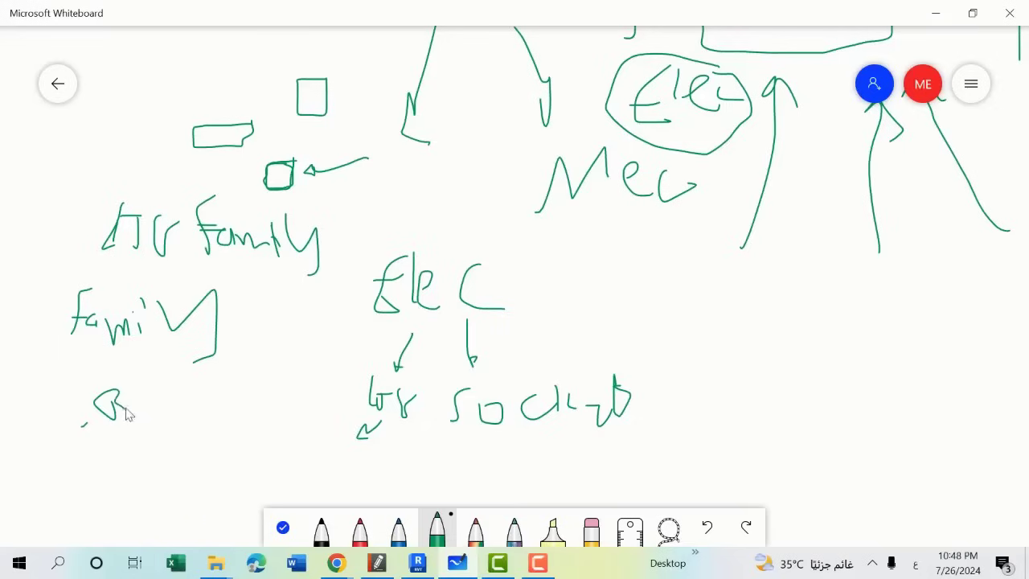
{"action": "mouse_move", "coordinate": [137, 383]}
{"action": "left_mouse_down"}
{"action": "mouse_move", "coordinate": [156, 375]}
{"action": "mouse_move", "coordinate": [140, 412]}
{"action": "left_mouse_up"}
{"action": "mouse_move", "coordinate": [142, 397]}
{"action": "left_mouse_down"}
{"action": "mouse_move", "coordinate": [153, 394]}
{"action": "mouse_move", "coordinate": [157, 407]}
{"action": "mouse_move", "coordinate": [169, 399]}
{"action": "left_mouse_up"}
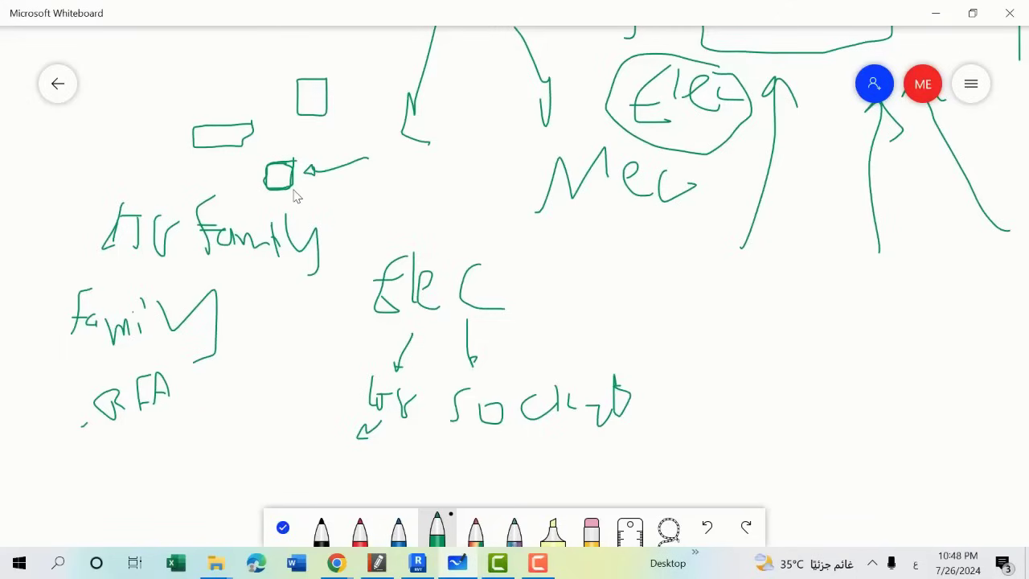
Step: Draw a small green downward arrow below .RFA
{"action": "scroll", "coordinate": [310, 202], "scroll_direction": "down", "scroll_amount": 5, "text": "ctrl"}
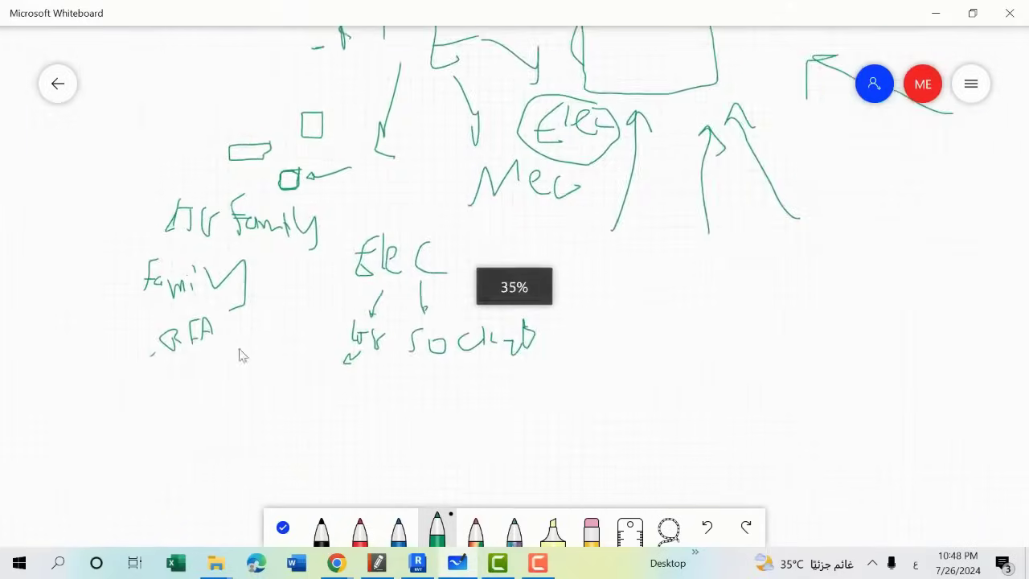
{"action": "scroll", "coordinate": [284, 252], "scroll_direction": "up", "scroll_amount": 1, "text": "ctrl"}
{"action": "scroll", "coordinate": [281, 241], "scroll_direction": "up", "scroll_amount": 1, "text": "ctrl"}
{"action": "scroll", "coordinate": [276, 233], "scroll_direction": "up", "scroll_amount": 1, "text": "ctrl"}
{"action": "scroll", "coordinate": [196, 353], "scroll_direction": "down", "scroll_amount": 1, "text": "ctrl"}
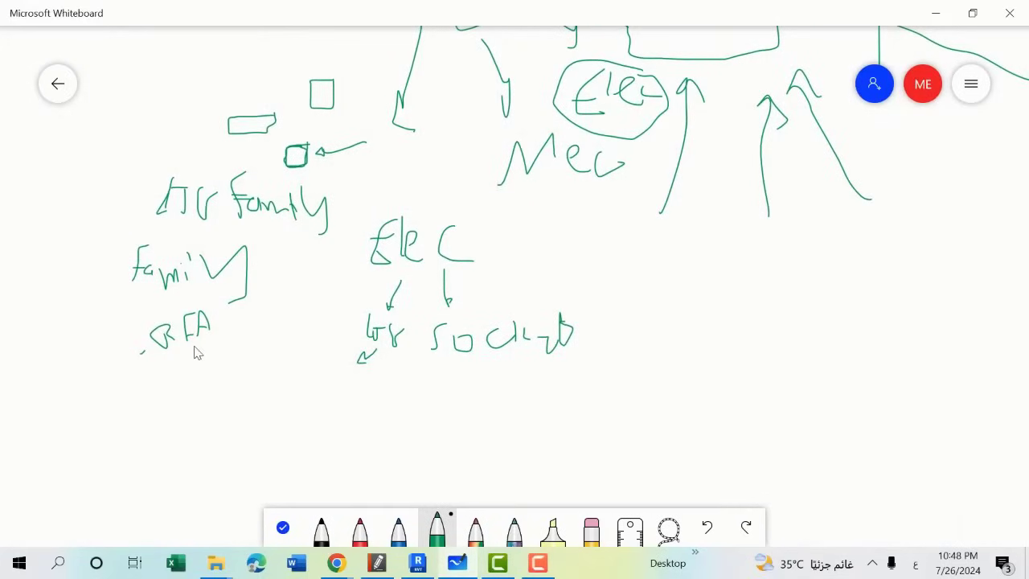
{"action": "left_click_drag", "start_coordinate": [196, 344], "coordinate": [198, 373]}
Step: Sketch a small green square below the Elec branches and a rectangle to its right
{"action": "scroll", "coordinate": [172, 436], "scroll_direction": "up", "scroll_amount": 3, "text": "ctrl"}
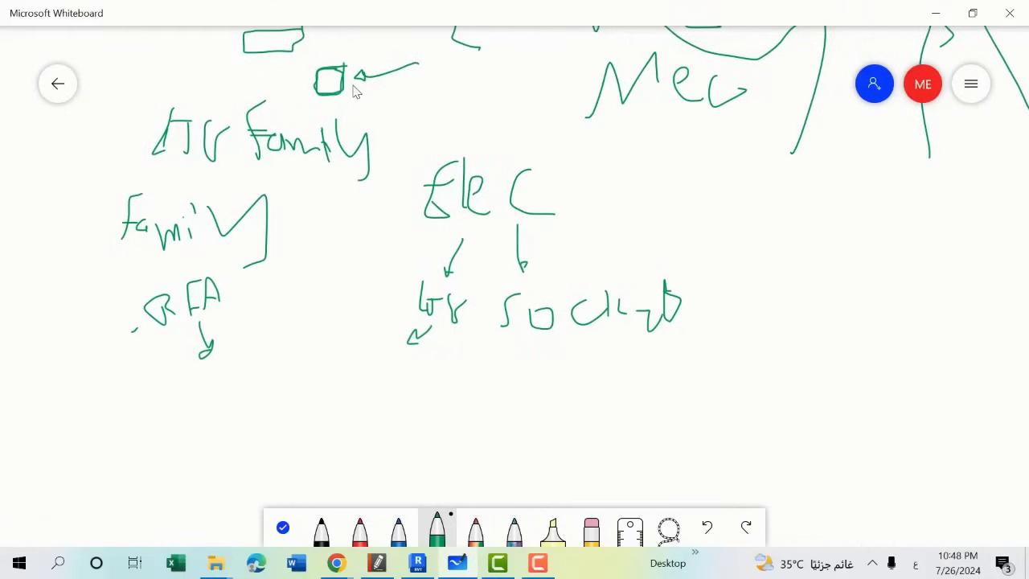
{"action": "left_click_drag", "start_coordinate": [329, 356], "coordinate": [332, 355]}
{"action": "mouse_move", "coordinate": [328, 348]}
{"action": "left_mouse_down"}
{"action": "mouse_move", "coordinate": [328, 390]}
{"action": "mouse_move", "coordinate": [332, 380]}
{"action": "left_mouse_up"}
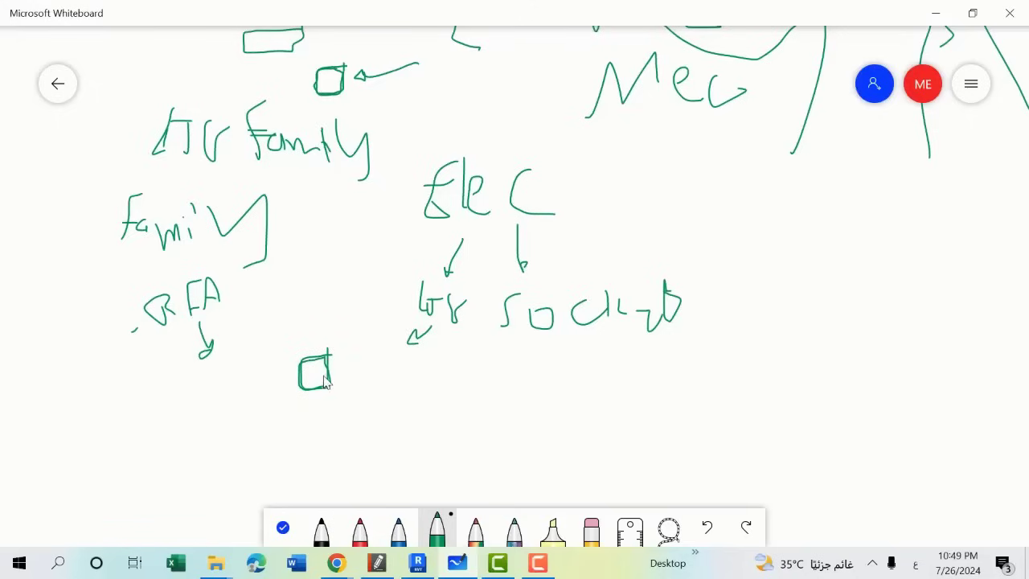
{"action": "mouse_move", "coordinate": [471, 376]}
{"action": "left_mouse_down"}
{"action": "mouse_move", "coordinate": [474, 395]}
{"action": "mouse_move", "coordinate": [472, 375]}
{"action": "left_mouse_up"}
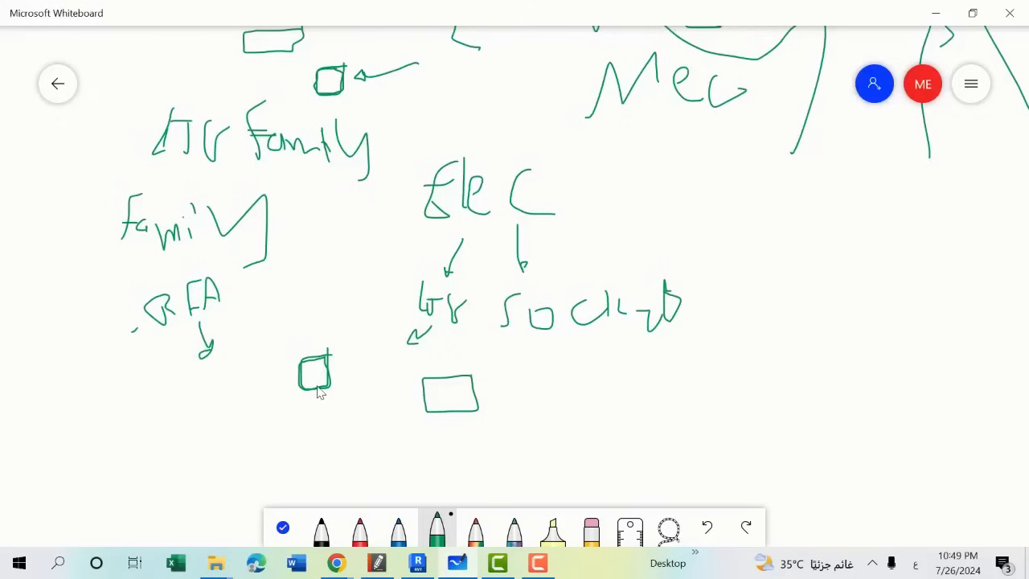
Step: Connect the square and rectangle with green arrows, add a short dash, then switch to the lecture PDF
{"action": "left_click_drag", "start_coordinate": [336, 412], "coordinate": [392, 451]}
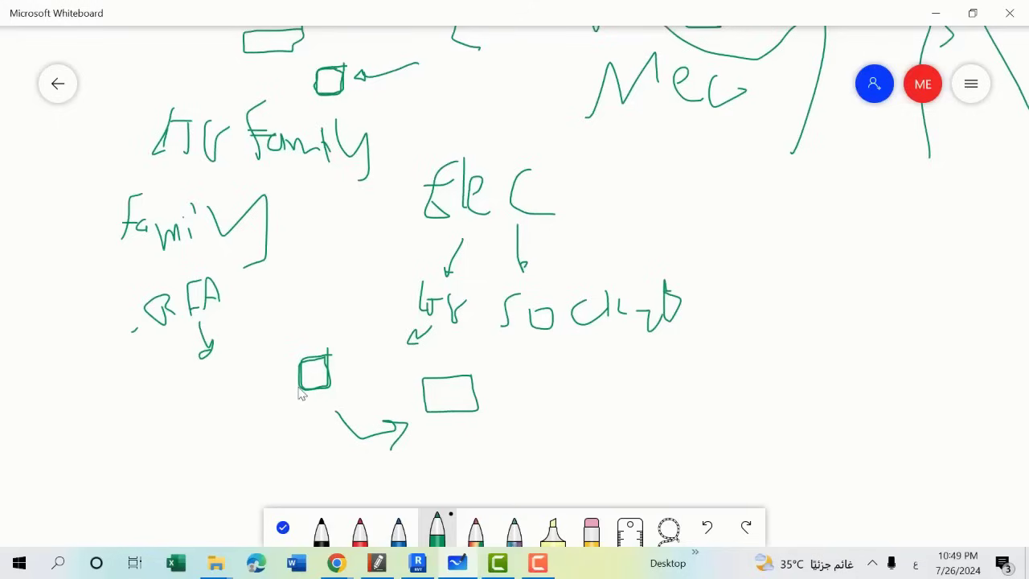
{"action": "mouse_move", "coordinate": [357, 312]}
{"action": "left_mouse_down"}
{"action": "mouse_move", "coordinate": [340, 341]}
{"action": "mouse_move", "coordinate": [394, 377]}
{"action": "left_mouse_up"}
{"action": "left_click_drag", "start_coordinate": [132, 407], "coordinate": [147, 406]}
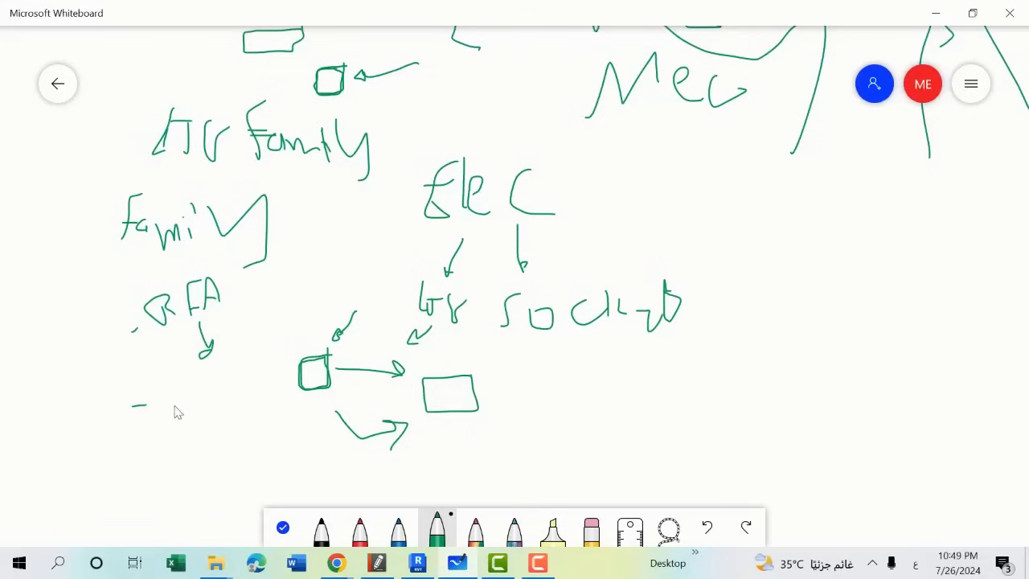
{"action": "left_click", "coordinate": [372, 565]}
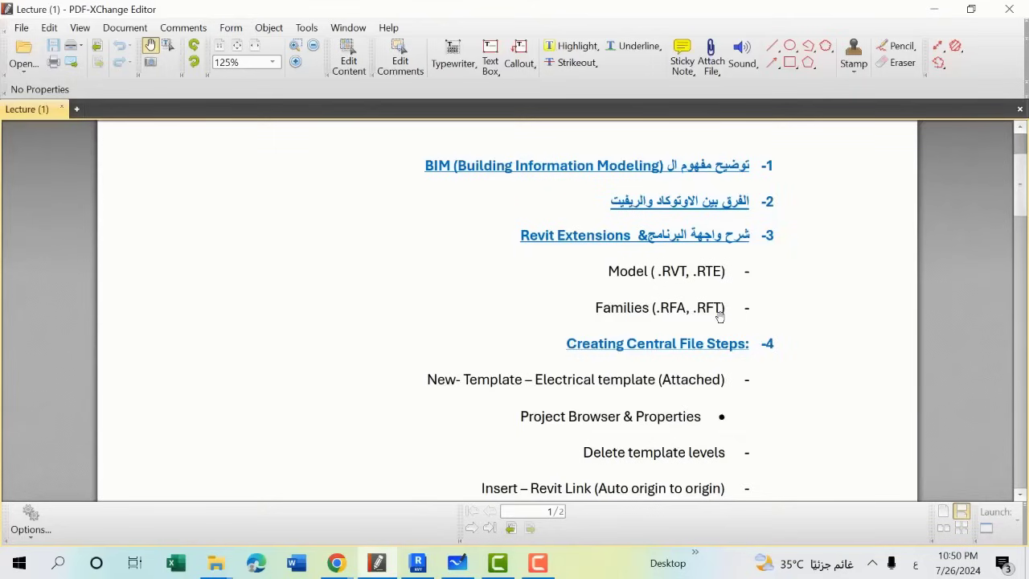
Step: Scroll the lecture PDF down to Creating Central File Steps, then return to Whiteboard
{"action": "scroll", "coordinate": [720, 316], "scroll_direction": "down", "scroll_amount": 3}
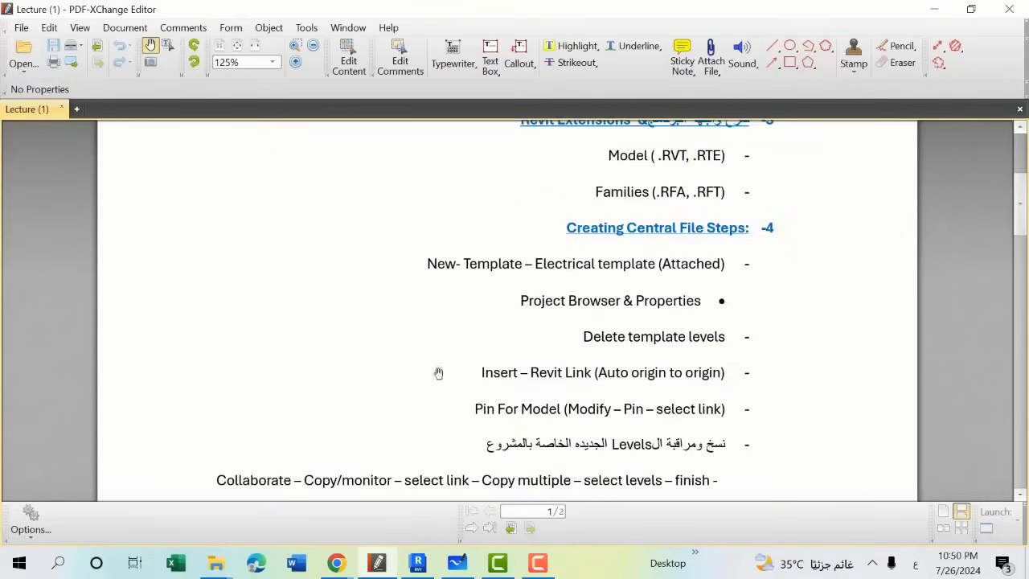
{"action": "left_click", "coordinate": [455, 566]}
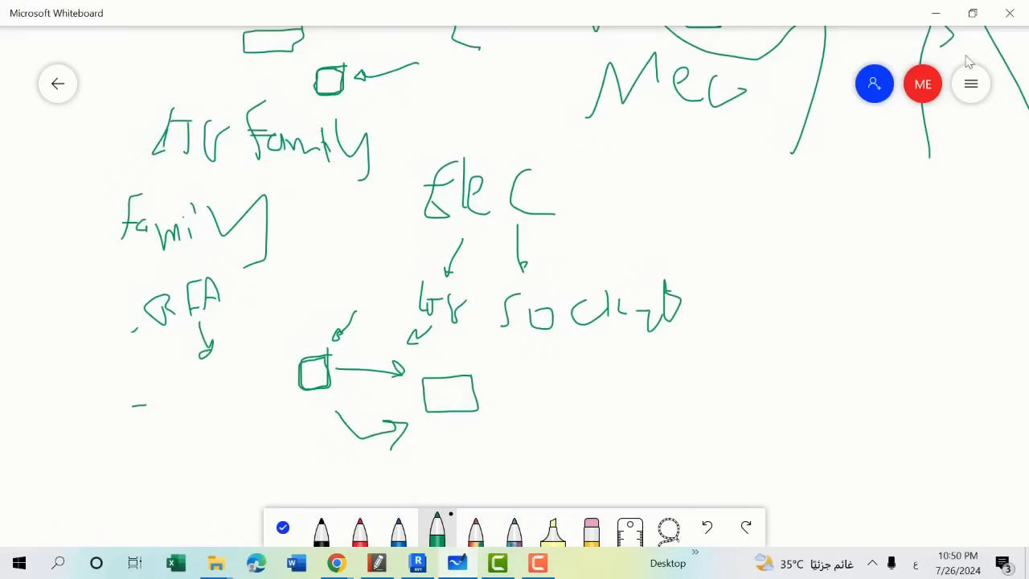
Step: Clear the canvas, draw a green box, and write 'Central File' inside it in black
{"action": "left_click", "coordinate": [970, 80]}
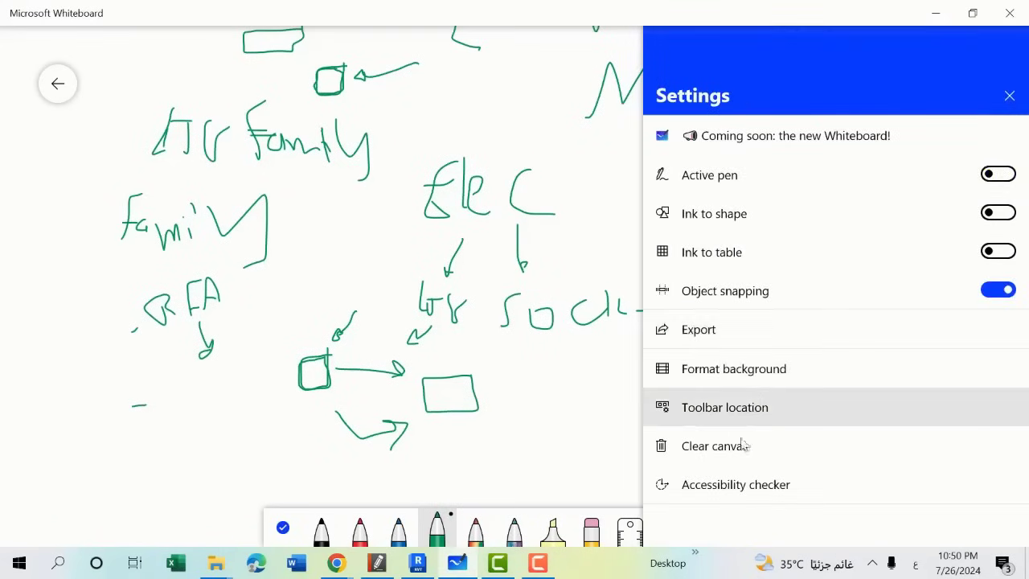
{"action": "left_click", "coordinate": [731, 446]}
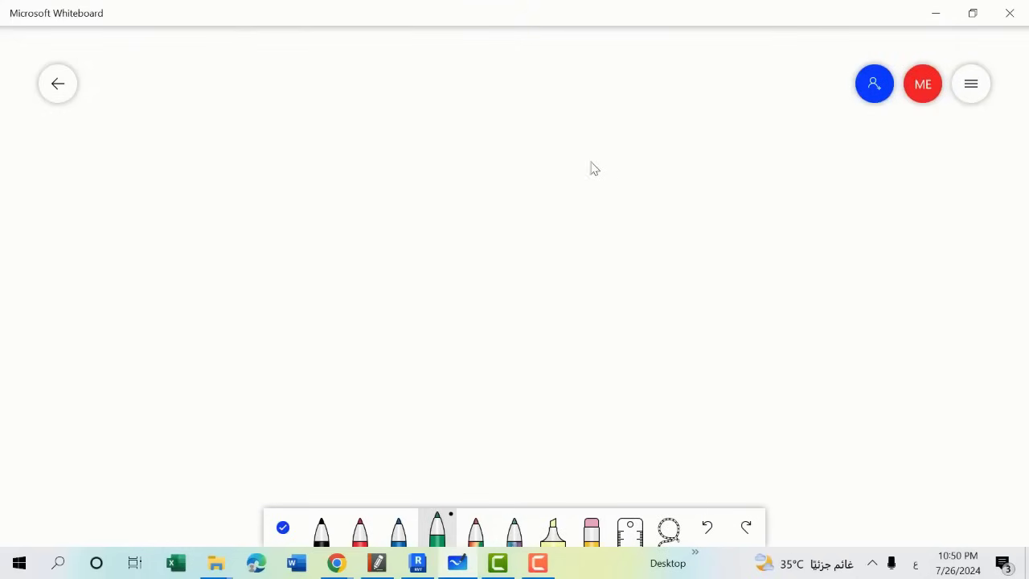
{"action": "mouse_move", "coordinate": [526, 141]}
{"action": "left_mouse_down"}
{"action": "mouse_move", "coordinate": [405, 143]}
{"action": "mouse_move", "coordinate": [394, 220]}
{"action": "mouse_move", "coordinate": [400, 274]}
{"action": "mouse_move", "coordinate": [537, 240]}
{"action": "mouse_move", "coordinate": [527, 143]}
{"action": "left_mouse_up"}
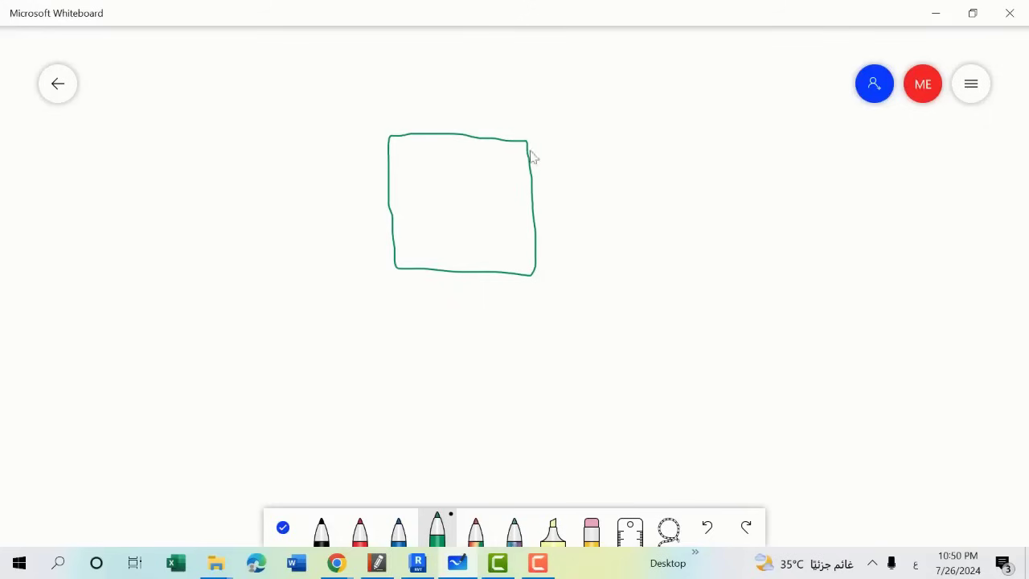
{"action": "left_click", "coordinate": [322, 526]}
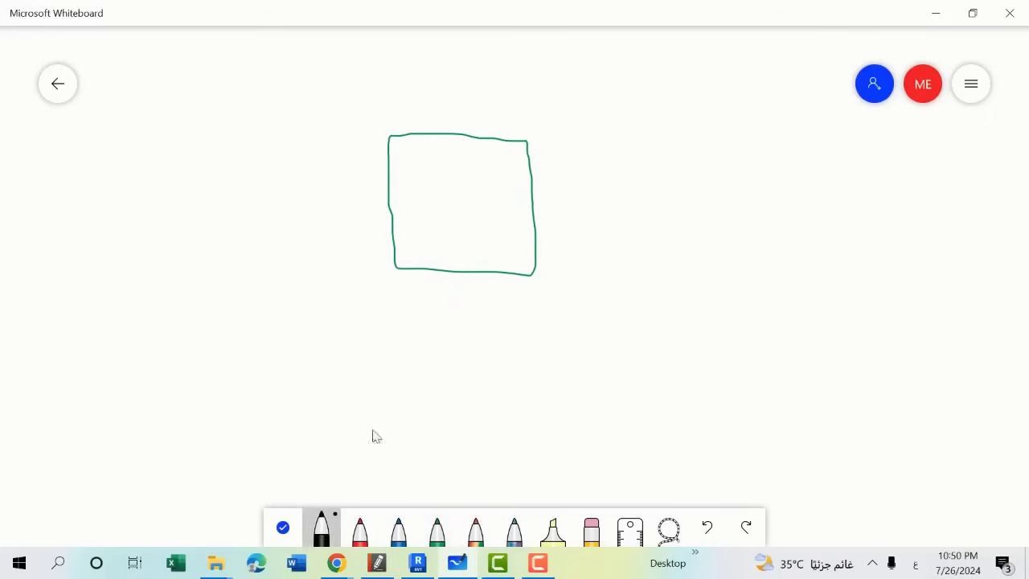
{"action": "mouse_move", "coordinate": [433, 182]}
{"action": "left_mouse_down"}
{"action": "mouse_move", "coordinate": [434, 213]}
{"action": "mouse_move", "coordinate": [456, 215]}
{"action": "mouse_move", "coordinate": [464, 192]}
{"action": "mouse_move", "coordinate": [506, 222]}
{"action": "left_mouse_up"}
{"action": "left_click_drag", "start_coordinate": [446, 238], "coordinate": [446, 262]}
{"action": "mouse_move", "coordinate": [444, 238]}
{"action": "left_mouse_down"}
{"action": "mouse_move", "coordinate": [461, 236]}
{"action": "mouse_move", "coordinate": [473, 255]}
{"action": "mouse_move", "coordinate": [512, 268]}
{"action": "left_mouse_up"}
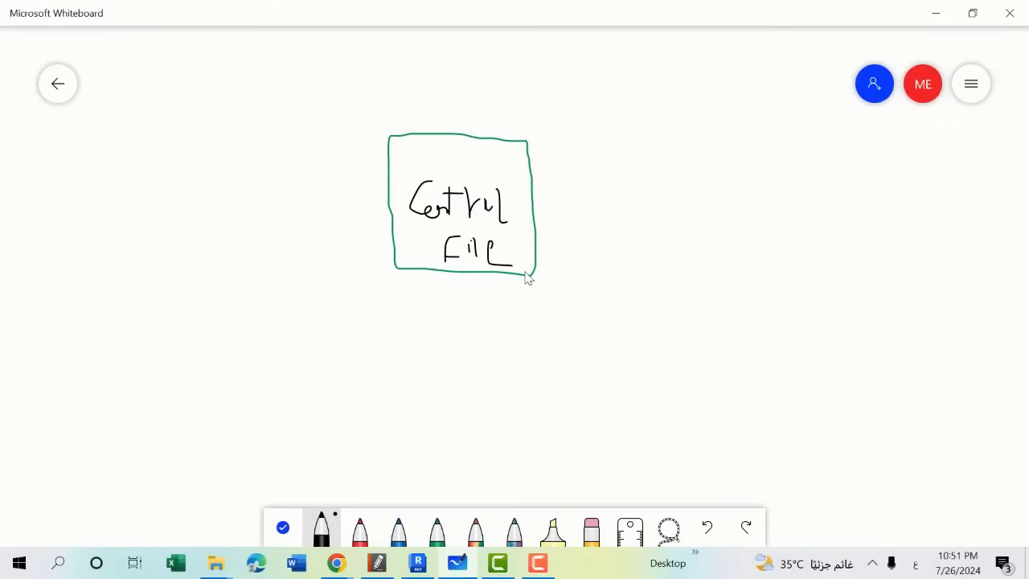
Step: Draw right and middle arrows down from the box to labels numbered 1 and 2
{"action": "left_click_drag", "start_coordinate": [522, 276], "coordinate": [514, 363]}
{"action": "mouse_move", "coordinate": [511, 412]}
{"action": "left_mouse_down"}
{"action": "mouse_move", "coordinate": [530, 447]}
{"action": "mouse_move", "coordinate": [554, 428]}
{"action": "mouse_move", "coordinate": [587, 429]}
{"action": "left_mouse_up"}
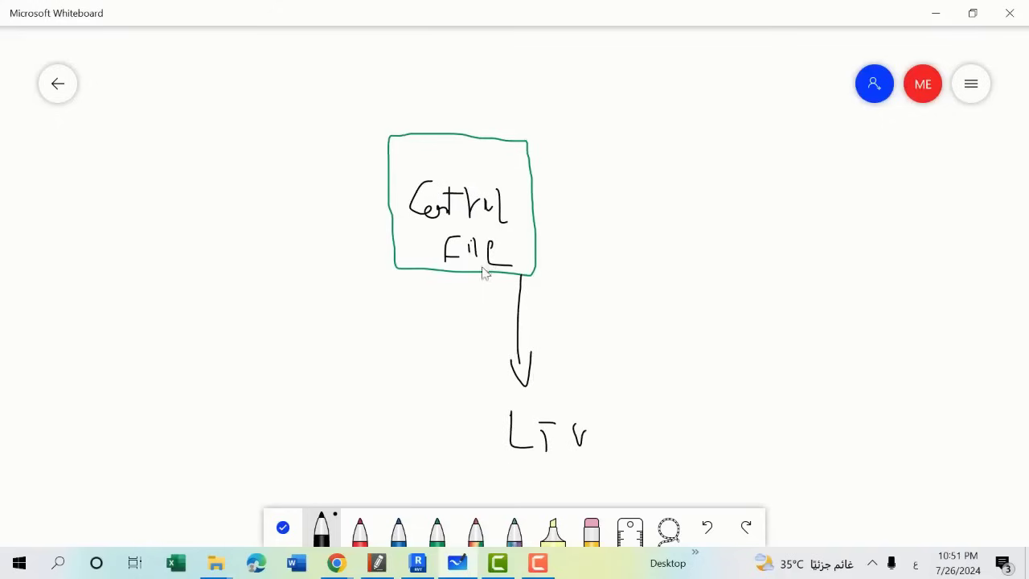
{"action": "left_click_drag", "start_coordinate": [456, 274], "coordinate": [455, 370]}
{"action": "mouse_move", "coordinate": [434, 410]}
{"action": "left_mouse_down"}
{"action": "mouse_move", "coordinate": [421, 439]}
{"action": "mouse_move", "coordinate": [471, 432]}
{"action": "left_mouse_up"}
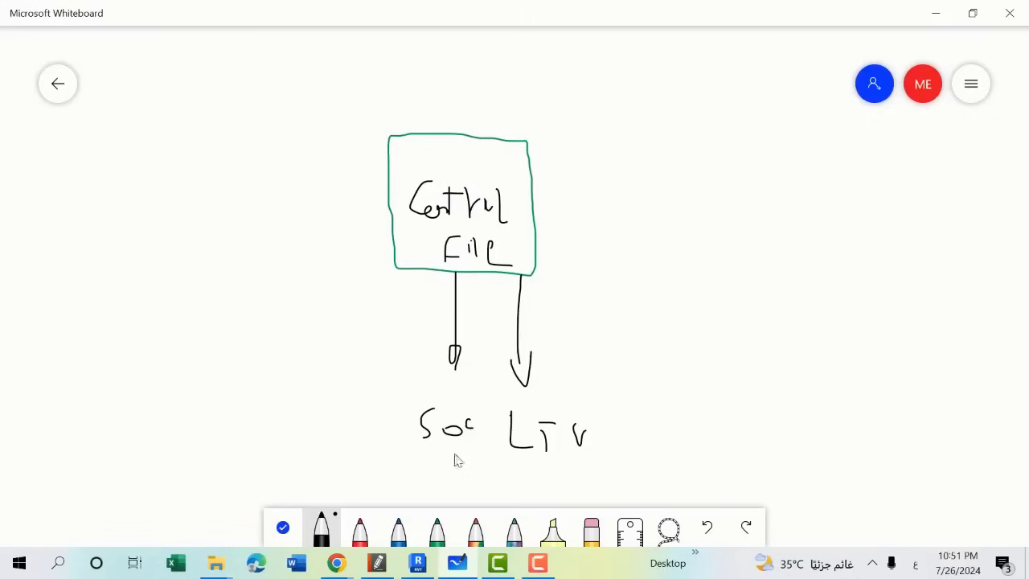
{"action": "left_click_drag", "start_coordinate": [532, 469], "coordinate": [532, 479]}
{"action": "left_click_drag", "start_coordinate": [432, 459], "coordinate": [441, 483]}
Step: Add a left arrow to a label numbered 3 and write Elec atop the box
{"action": "mouse_move", "coordinate": [411, 271]}
{"action": "left_mouse_down"}
{"action": "mouse_move", "coordinate": [378, 358]}
{"action": "mouse_move", "coordinate": [393, 359]}
{"action": "left_mouse_up"}
{"action": "mouse_move", "coordinate": [301, 413]}
{"action": "left_mouse_down"}
{"action": "mouse_move", "coordinate": [299, 450]}
{"action": "mouse_move", "coordinate": [297, 414]}
{"action": "mouse_move", "coordinate": [334, 428]}
{"action": "mouse_move", "coordinate": [346, 476]}
{"action": "left_mouse_up"}
{"action": "left_click", "coordinate": [314, 414]}
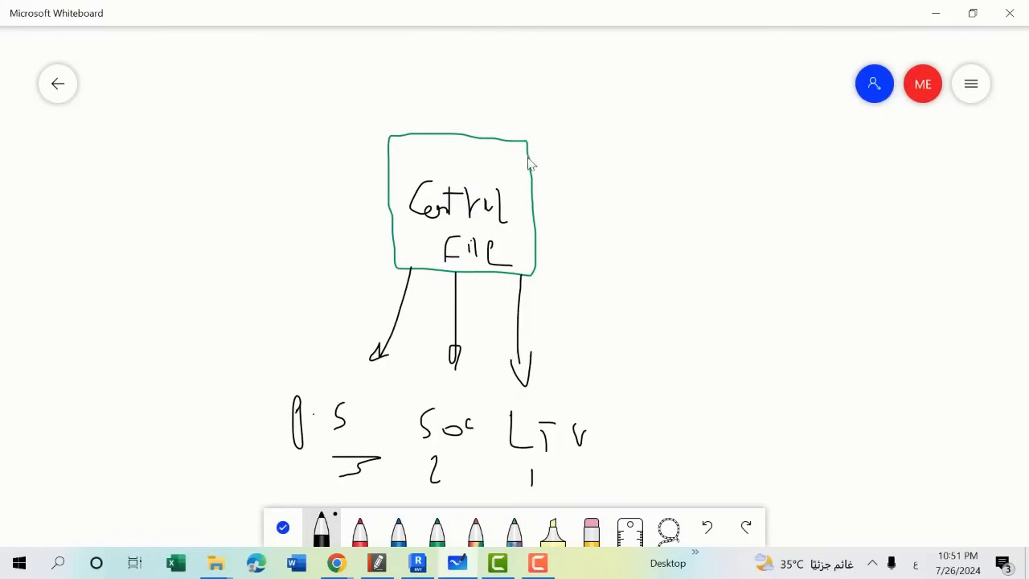
{"action": "mouse_move", "coordinate": [440, 133]}
{"action": "left_mouse_down"}
{"action": "mouse_move", "coordinate": [426, 166]}
{"action": "mouse_move", "coordinate": [443, 148]}
{"action": "mouse_move", "coordinate": [456, 167]}
{"action": "mouse_move", "coordinate": [489, 172]}
{"action": "left_mouse_up"}
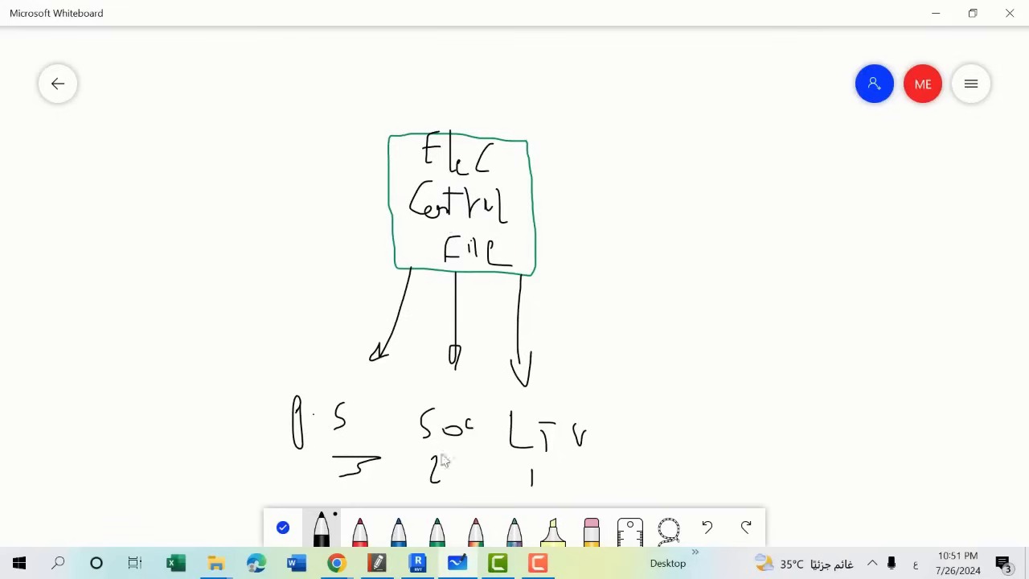
{"action": "left_click", "coordinate": [360, 531]}
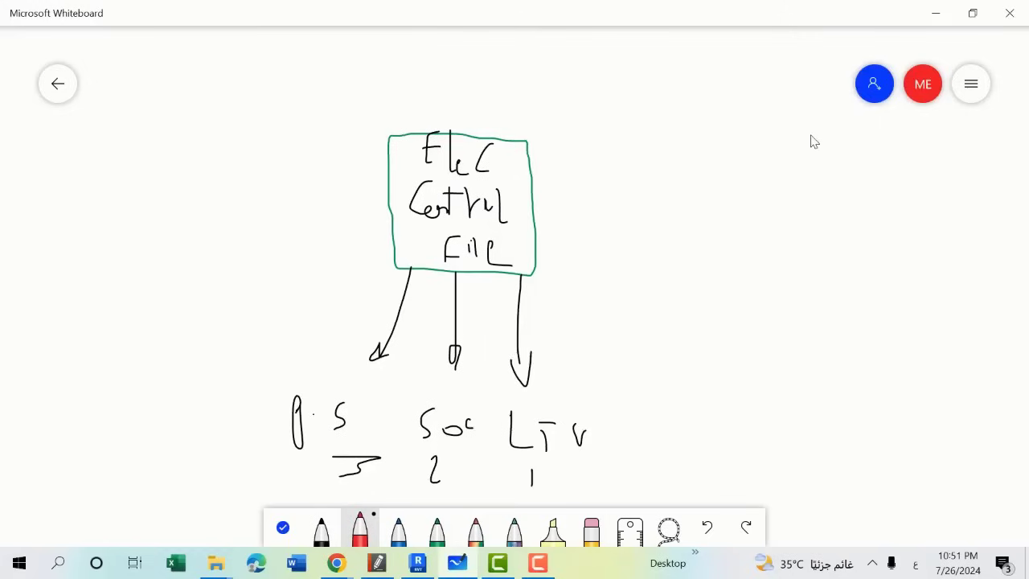
Step: Draw a red 'Mech Cent' box right of Elec with a labelled right arrow below
{"action": "mouse_move", "coordinate": [811, 135]}
{"action": "left_mouse_down"}
{"action": "mouse_move", "coordinate": [802, 244]}
{"action": "mouse_move", "coordinate": [806, 138]}
{"action": "left_mouse_up"}
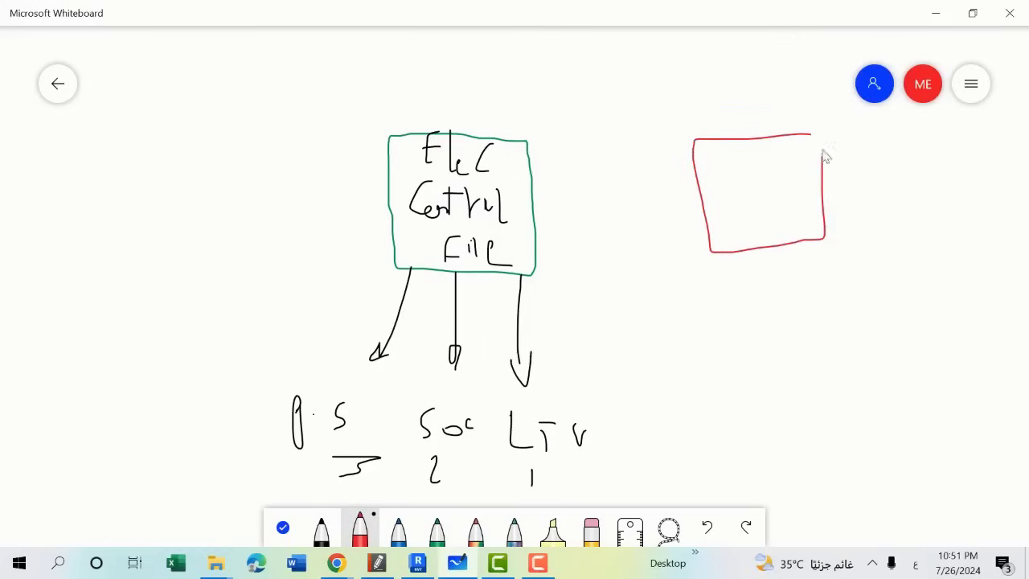
{"action": "mouse_move", "coordinate": [721, 178]}
{"action": "left_mouse_down"}
{"action": "mouse_move", "coordinate": [749, 168]}
{"action": "mouse_move", "coordinate": [821, 171]}
{"action": "left_mouse_up"}
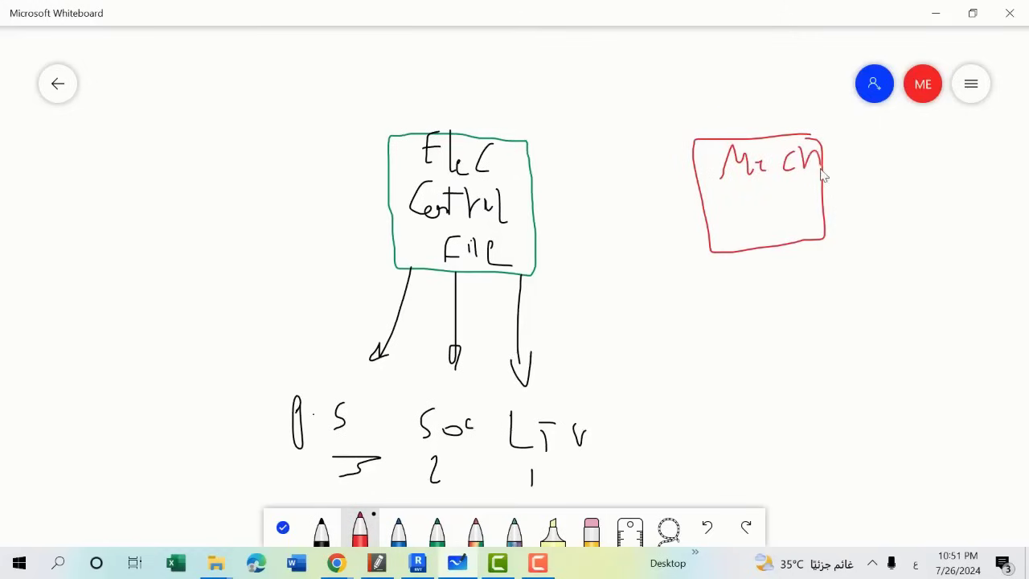
{"action": "mouse_move", "coordinate": [753, 203]}
{"action": "left_mouse_down"}
{"action": "mouse_move", "coordinate": [741, 225]}
{"action": "mouse_move", "coordinate": [796, 228]}
{"action": "mouse_move", "coordinate": [801, 200]}
{"action": "left_mouse_up"}
{"action": "mouse_move", "coordinate": [826, 241]}
{"action": "left_mouse_down"}
{"action": "mouse_move", "coordinate": [829, 338]}
{"action": "mouse_move", "coordinate": [862, 411]}
{"action": "left_mouse_up"}
{"action": "left_click_drag", "start_coordinate": [848, 375], "coordinate": [858, 378]}
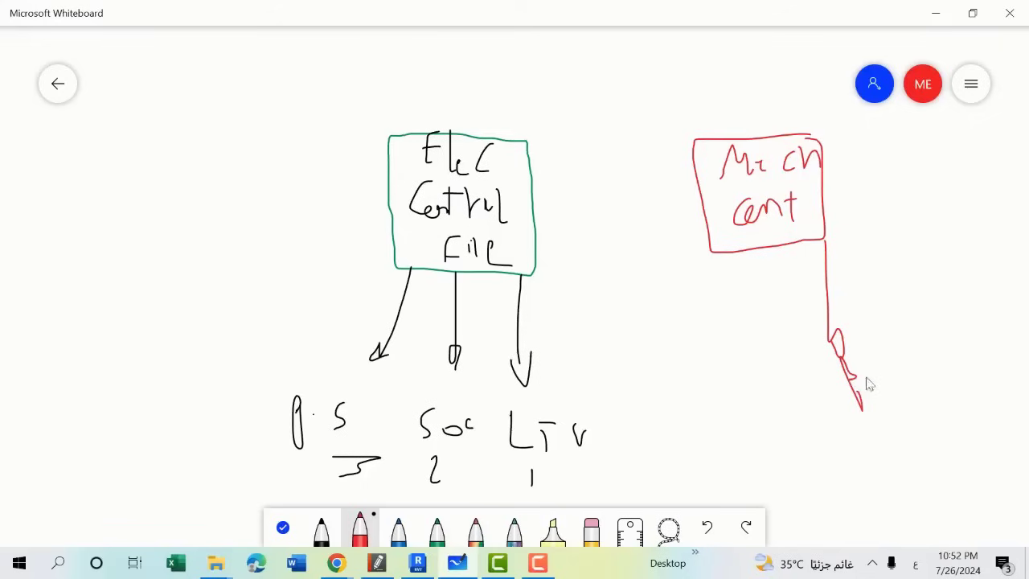
{"action": "left_click_drag", "start_coordinate": [877, 355], "coordinate": [880, 380]}
{"action": "left_click_drag", "start_coordinate": [890, 369], "coordinate": [946, 385]}
Step: Add labelled middle and left red arrows under Mech, plus an empty red box far left
{"action": "left_click_drag", "start_coordinate": [776, 244], "coordinate": [779, 340]}
{"action": "mouse_move", "coordinate": [732, 378]}
{"action": "left_mouse_down"}
{"action": "mouse_move", "coordinate": [745, 443]}
{"action": "mouse_move", "coordinate": [769, 423]}
{"action": "mouse_move", "coordinate": [747, 409]}
{"action": "left_mouse_up"}
{"action": "left_click_drag", "start_coordinate": [779, 379], "coordinate": [797, 380]}
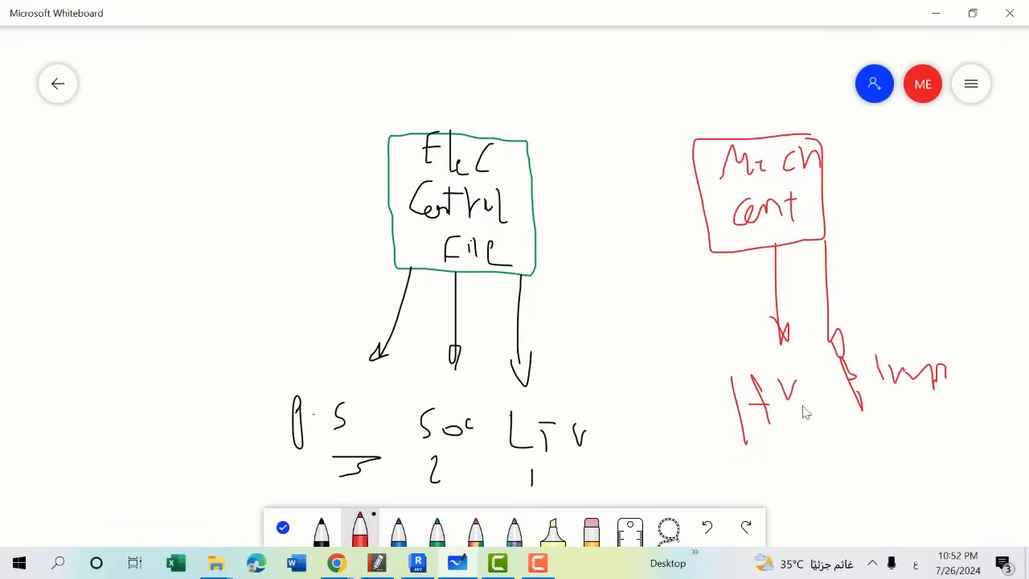
{"action": "left_click_drag", "start_coordinate": [803, 416], "coordinate": [814, 393]}
{"action": "mouse_move", "coordinate": [718, 253]}
{"action": "left_mouse_down"}
{"action": "mouse_move", "coordinate": [666, 362]}
{"action": "mouse_move", "coordinate": [680, 366]}
{"action": "mouse_move", "coordinate": [657, 417]}
{"action": "mouse_move", "coordinate": [678, 389]}
{"action": "mouse_move", "coordinate": [682, 412]}
{"action": "mouse_move", "coordinate": [691, 401]}
{"action": "mouse_move", "coordinate": [681, 429]}
{"action": "left_mouse_up"}
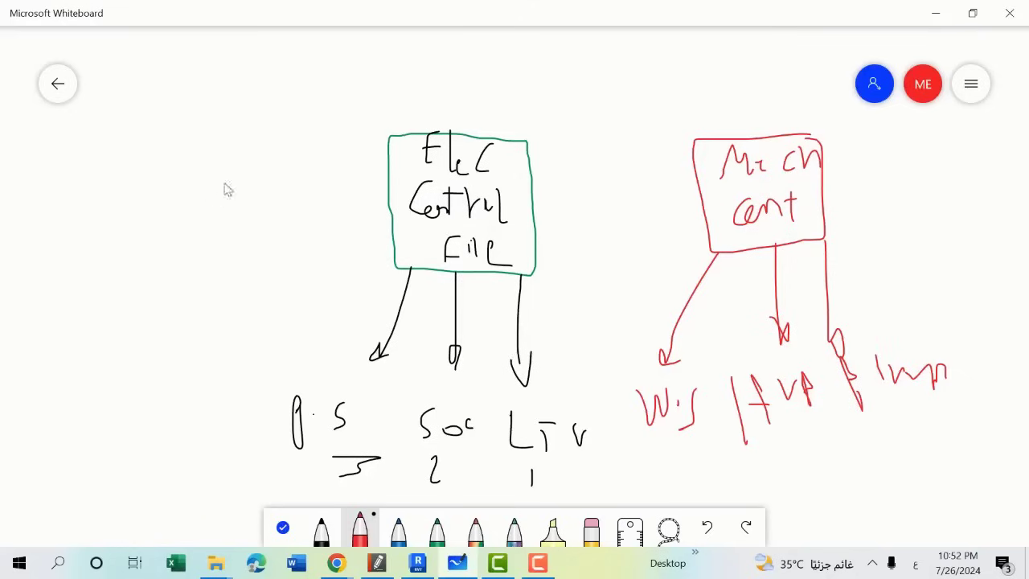
{"action": "mouse_move", "coordinate": [227, 149]}
{"action": "left_mouse_down"}
{"action": "mouse_move", "coordinate": [241, 279]}
{"action": "mouse_move", "coordinate": [230, 158]}
{"action": "left_mouse_up"}
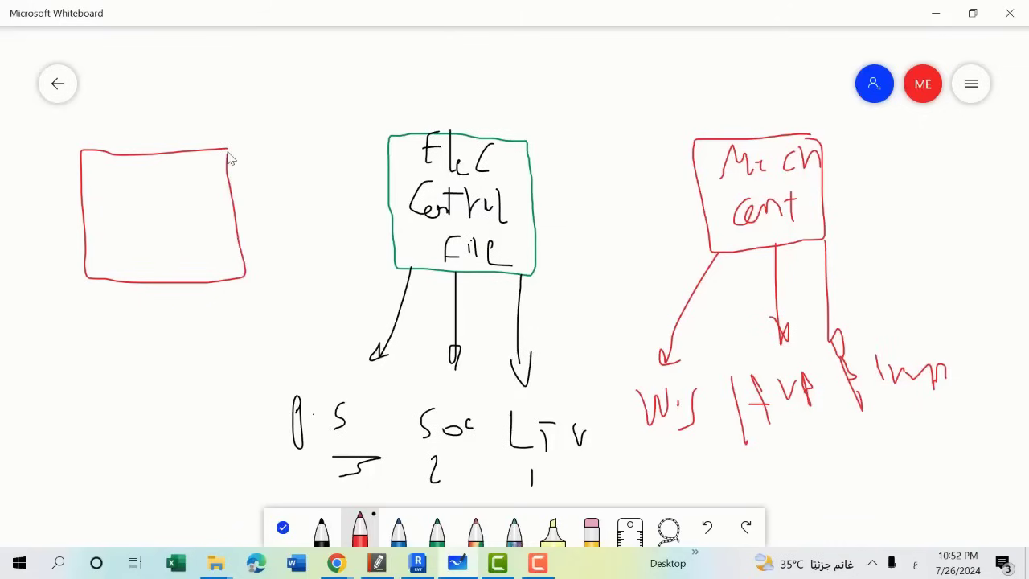
Step: Write Arch in the left box in blue and draw left and middle arrows beneath it
{"action": "left_click", "coordinate": [416, 533]}
{"action": "mouse_move", "coordinate": [119, 216]}
{"action": "left_mouse_down"}
{"action": "mouse_move", "coordinate": [188, 183]}
{"action": "mouse_move", "coordinate": [235, 219]}
{"action": "left_mouse_up"}
{"action": "mouse_move", "coordinate": [101, 280]}
{"action": "left_mouse_down"}
{"action": "mouse_move", "coordinate": [93, 378]}
{"action": "mouse_move", "coordinate": [101, 367]}
{"action": "left_mouse_up"}
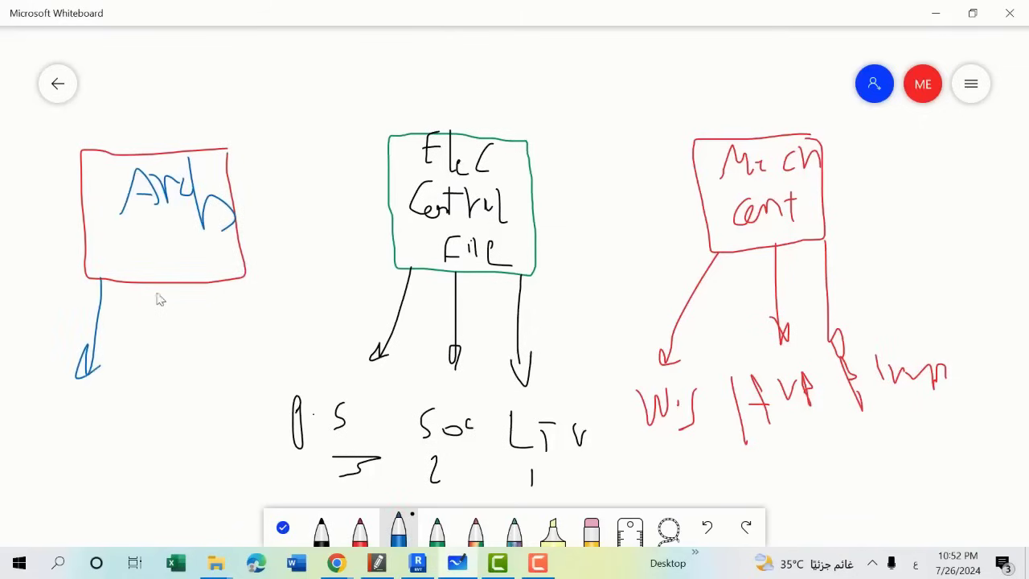
{"action": "left_click_drag", "start_coordinate": [157, 286], "coordinate": [155, 413]}
{"action": "left_click_drag", "start_coordinate": [152, 370], "coordinate": [168, 389]}
Step: Add the right Arch arrow, a blue rounded box below, and an arrow from Mech to Elec
{"action": "left_click_drag", "start_coordinate": [217, 284], "coordinate": [200, 399]}
{"action": "left_click_drag", "start_coordinate": [197, 381], "coordinate": [215, 389]}
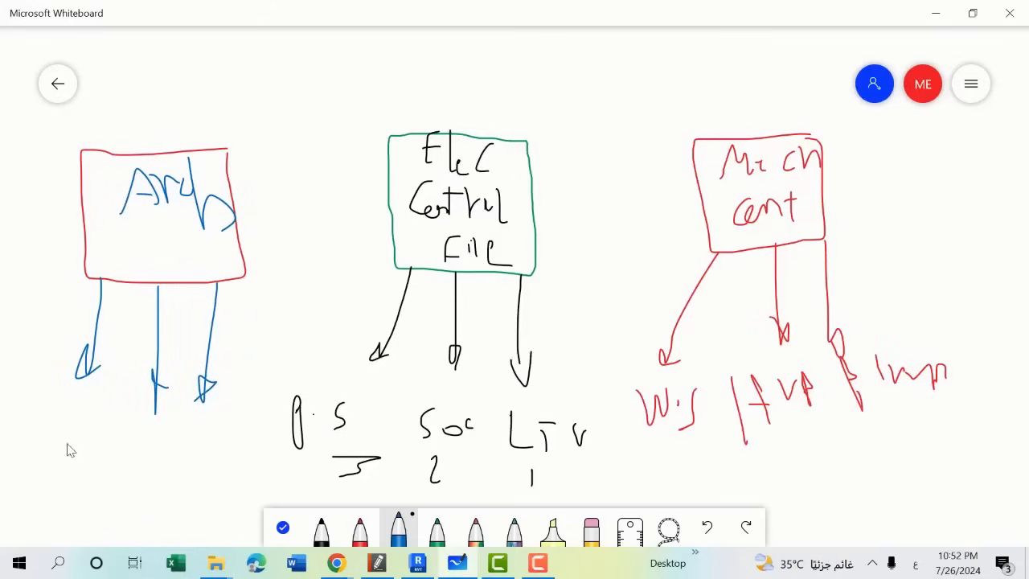
{"action": "mouse_move", "coordinate": [66, 442]}
{"action": "left_mouse_down"}
{"action": "mouse_move", "coordinate": [195, 490]}
{"action": "mouse_move", "coordinate": [71, 458]}
{"action": "left_mouse_up"}
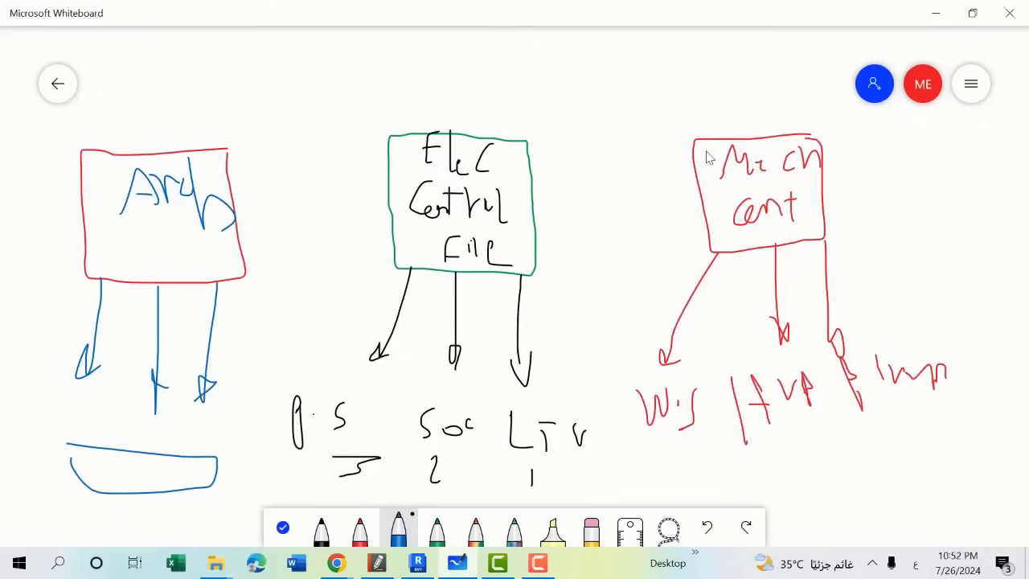
{"action": "mouse_move", "coordinate": [696, 160]}
{"action": "left_mouse_down"}
{"action": "mouse_move", "coordinate": [545, 196]}
{"action": "mouse_move", "coordinate": [567, 196]}
{"action": "left_mouse_up"}
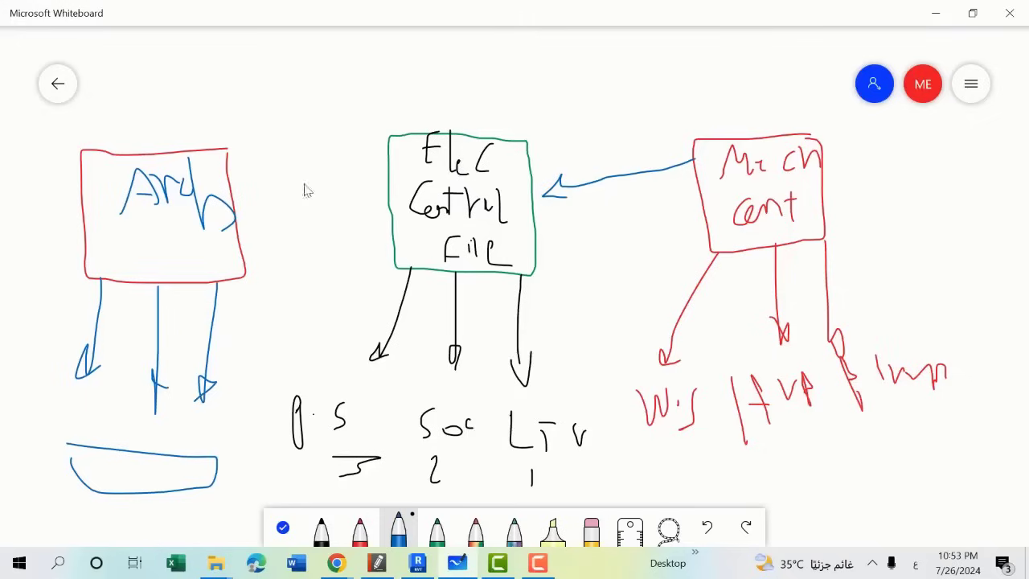
Step: Draw a blue arrow from Arch to the Elec box and a blue note under Mech's branches
{"action": "left_click_drag", "start_coordinate": [239, 171], "coordinate": [359, 176]}
{"action": "left_click_drag", "start_coordinate": [342, 165], "coordinate": [344, 187]}
{"action": "left_click_drag", "start_coordinate": [770, 465], "coordinate": [812, 459]}
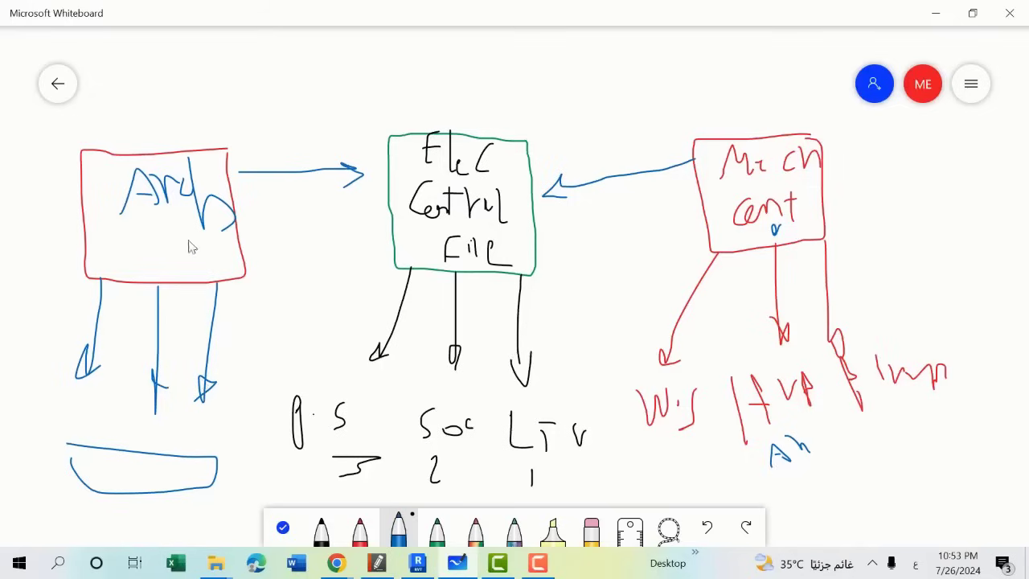
{"action": "left_click_drag", "start_coordinate": [193, 405], "coordinate": [240, 395]}
Step: Add blue arrows Elec-to-Arch and Elec-to-Mech, plus curved links from Arch and Mech over the top
{"action": "left_click_drag", "start_coordinate": [386, 214], "coordinate": [297, 233]}
{"action": "mouse_move", "coordinate": [731, 144]}
{"action": "left_mouse_down"}
{"action": "mouse_move", "coordinate": [270, 108]}
{"action": "mouse_move", "coordinate": [255, 125]}
{"action": "mouse_move", "coordinate": [283, 130]}
{"action": "left_mouse_up"}
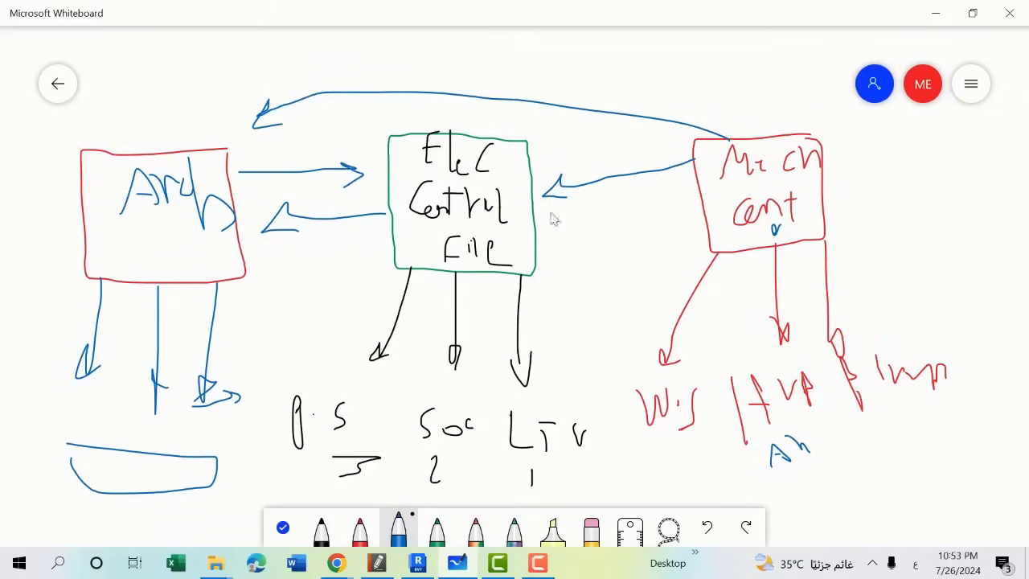
{"action": "mouse_move", "coordinate": [187, 130]}
{"action": "left_mouse_down"}
{"action": "mouse_move", "coordinate": [616, 96]}
{"action": "mouse_move", "coordinate": [683, 95]}
{"action": "mouse_move", "coordinate": [685, 109]}
{"action": "left_mouse_up"}
{"action": "mouse_move", "coordinate": [572, 209]}
{"action": "left_mouse_down"}
{"action": "mouse_move", "coordinate": [707, 211]}
{"action": "mouse_move", "coordinate": [687, 230]}
{"action": "left_mouse_up"}
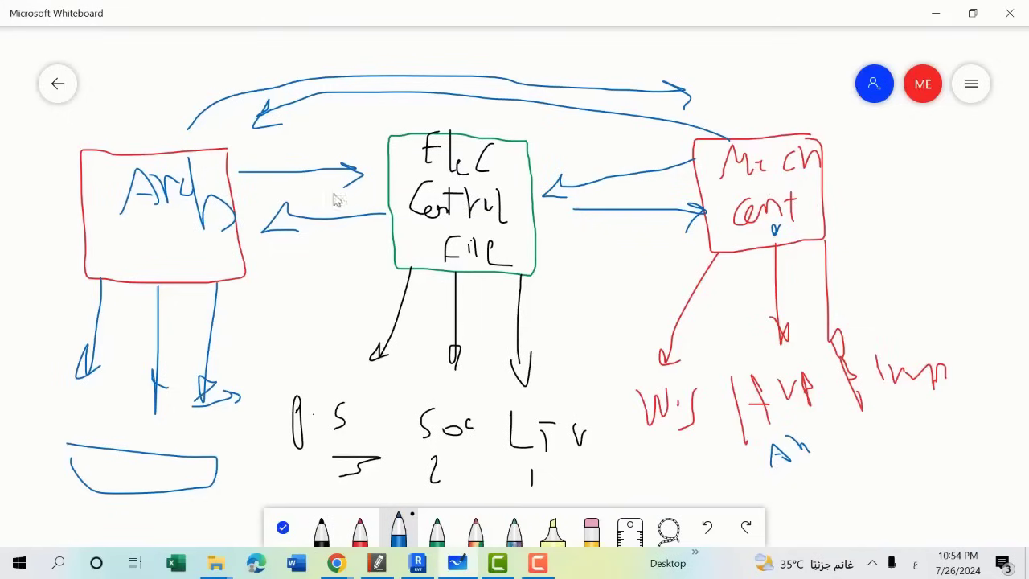
Step: Loop the Elec Central File box and its three branches with the yellow highlighter
{"action": "scroll", "coordinate": [692, 158], "scroll_direction": "down", "scroll_amount": 2, "text": "ctrl"}
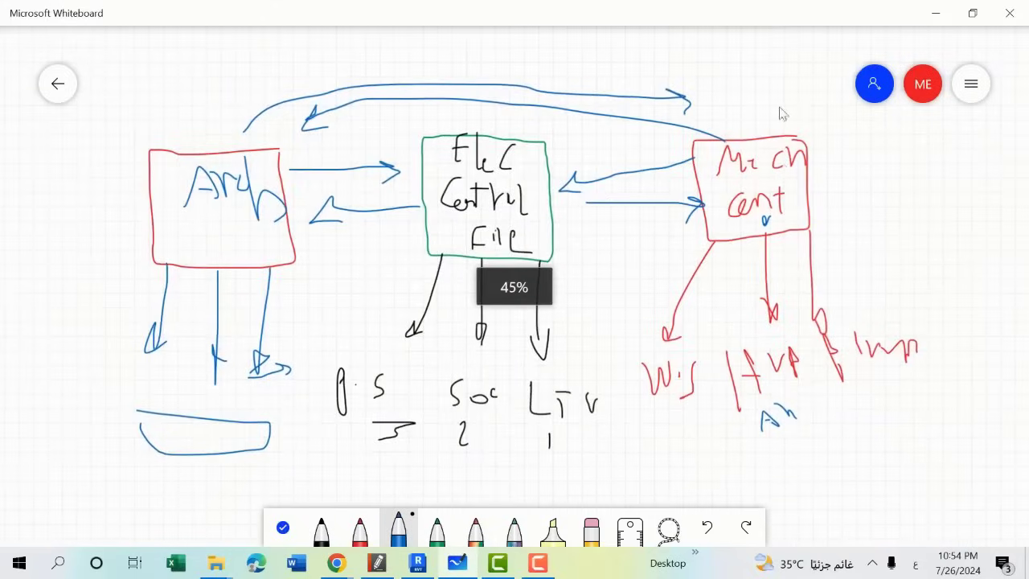
{"action": "left_click", "coordinate": [552, 531]}
{"action": "scroll", "coordinate": [546, 205], "scroll_direction": "down", "scroll_amount": 2, "text": "ctrl"}
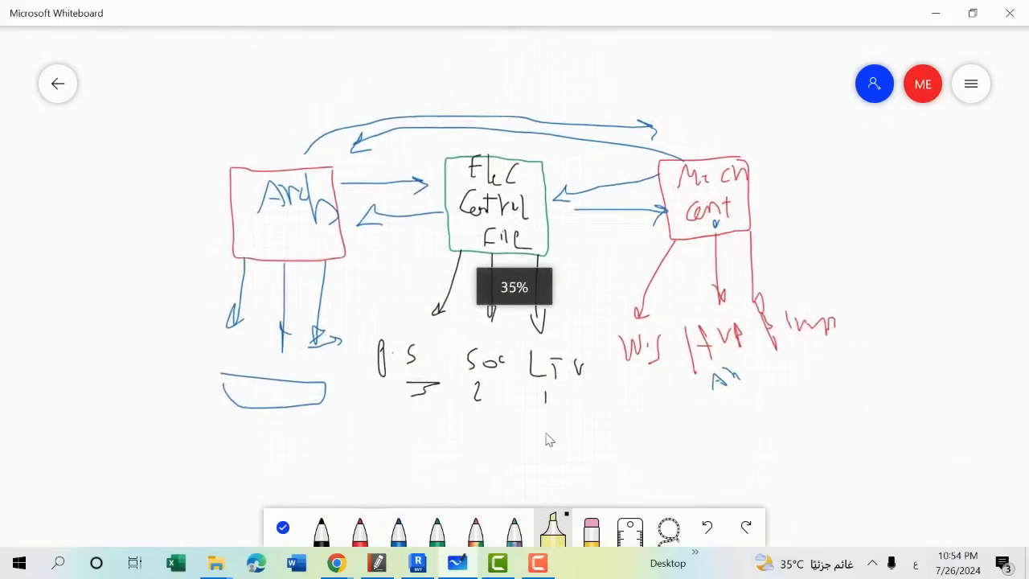
{"action": "scroll", "coordinate": [547, 435], "scroll_direction": "up", "scroll_amount": 2, "text": "ctrl"}
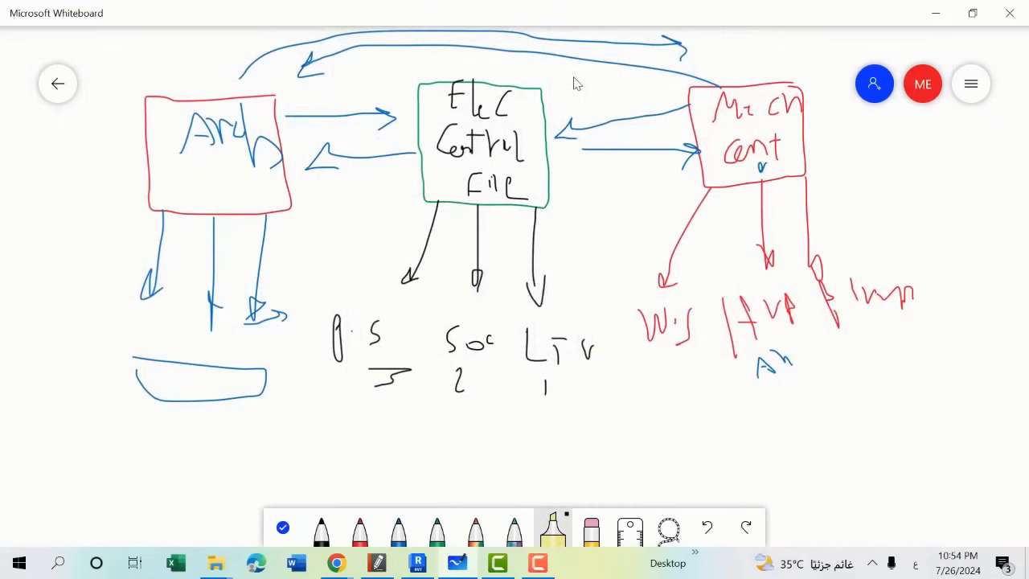
{"action": "mouse_move", "coordinate": [572, 80]}
{"action": "left_mouse_down"}
{"action": "mouse_move", "coordinate": [609, 223]}
{"action": "mouse_move", "coordinate": [622, 392]}
{"action": "mouse_move", "coordinate": [304, 430]}
{"action": "left_mouse_up"}
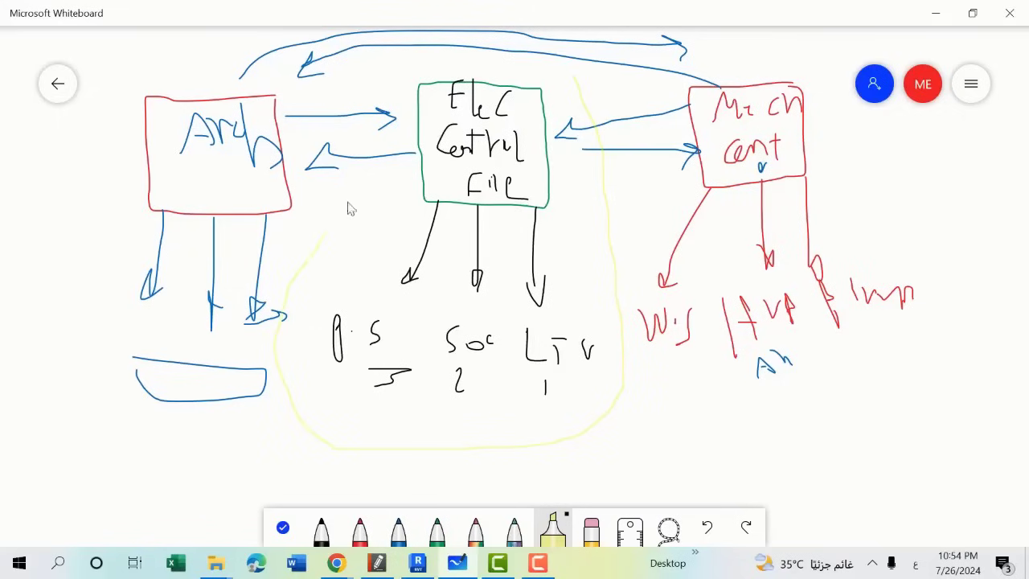
{"action": "mouse_move", "coordinate": [352, 209]}
{"action": "left_mouse_down"}
{"action": "mouse_move", "coordinate": [471, 53]}
{"action": "mouse_move", "coordinate": [573, 85]}
{"action": "left_mouse_up"}
Step: Flip between the lecture PDF, the Revit Home screen and the whiteboard diagram
{"action": "left_click", "coordinate": [377, 562]}
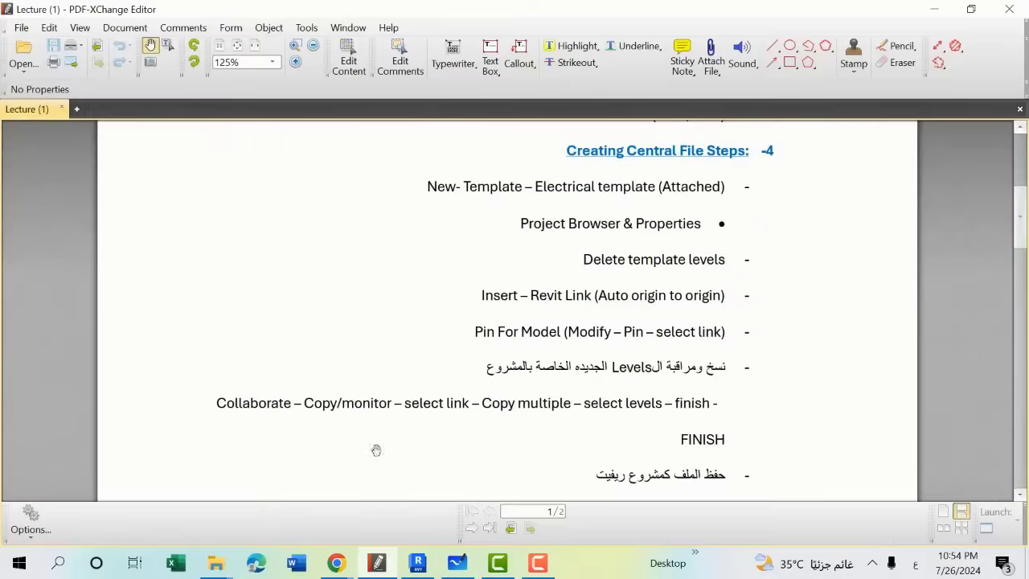
{"action": "left_click", "coordinate": [417, 563]}
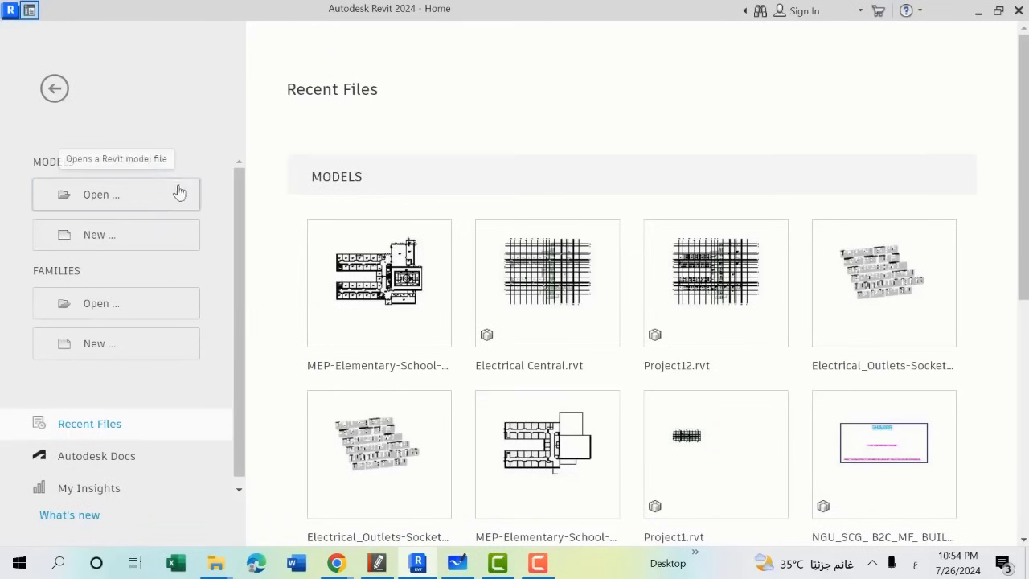
{"action": "key", "text": "alt+Tab"}
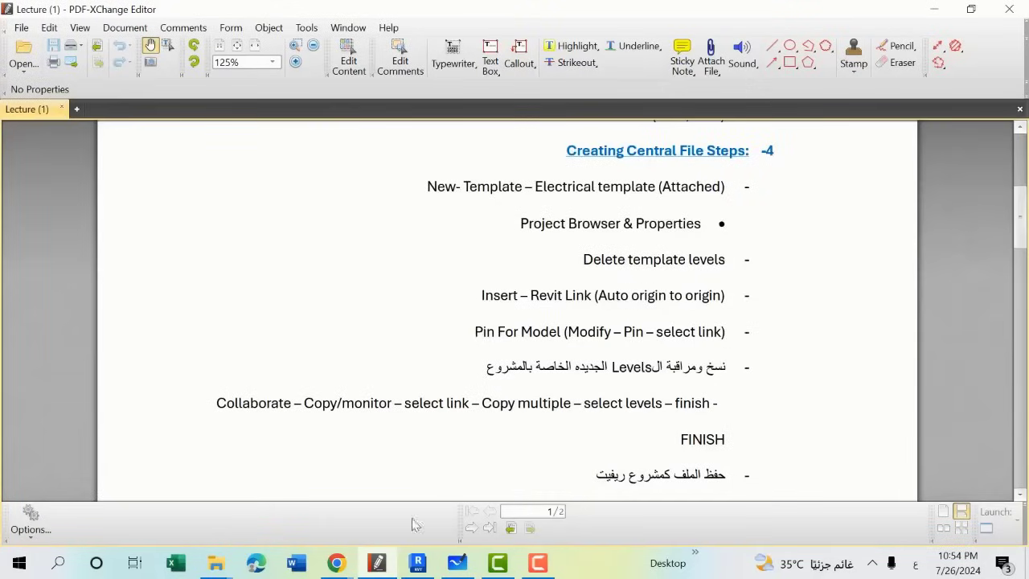
{"action": "left_click", "coordinate": [376, 569]}
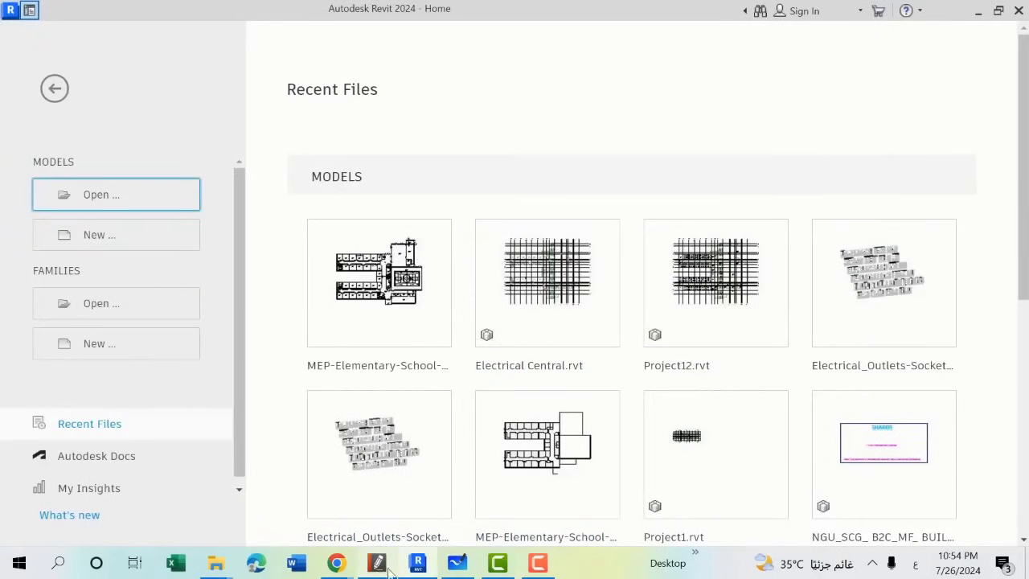
{"action": "left_click", "coordinate": [456, 565]}
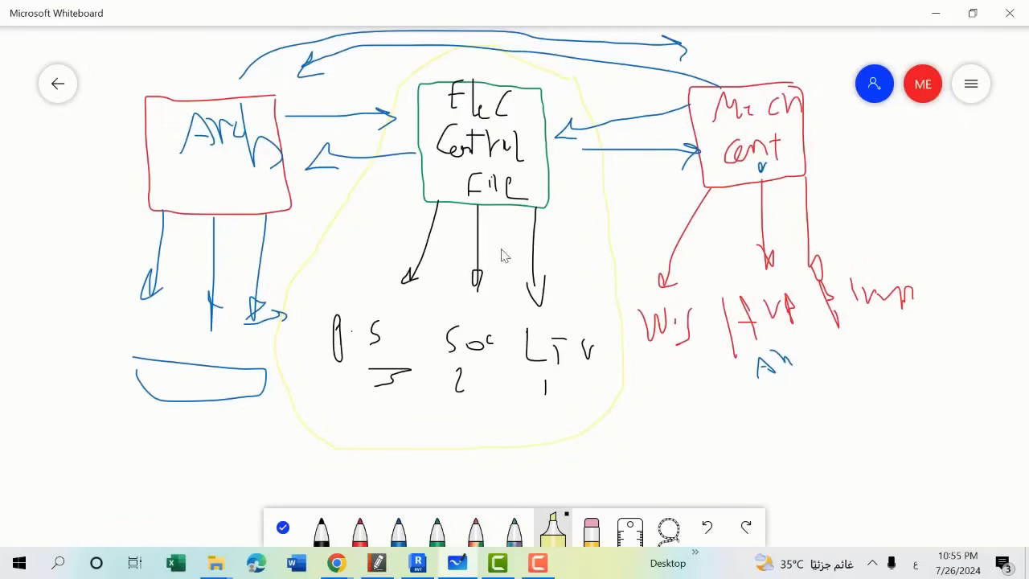
Step: Scroll up through the PDF's Creating Central File Steps, then return to the Revit Home screen
{"action": "left_click", "coordinate": [383, 568]}
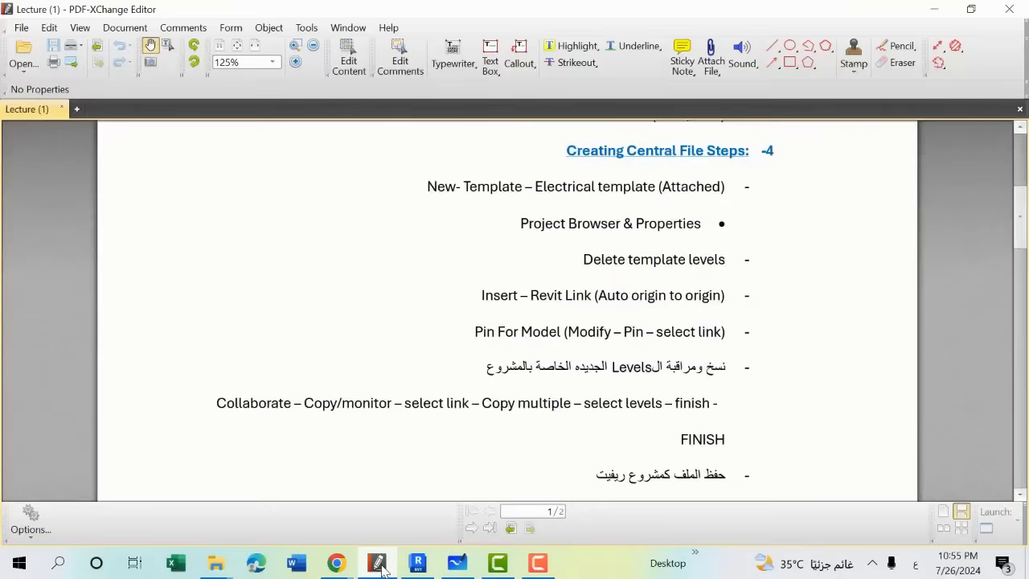
{"action": "scroll", "coordinate": [648, 185], "scroll_direction": "up", "scroll_amount": 1}
{"action": "scroll", "coordinate": [648, 185], "scroll_direction": "up", "scroll_amount": 1}
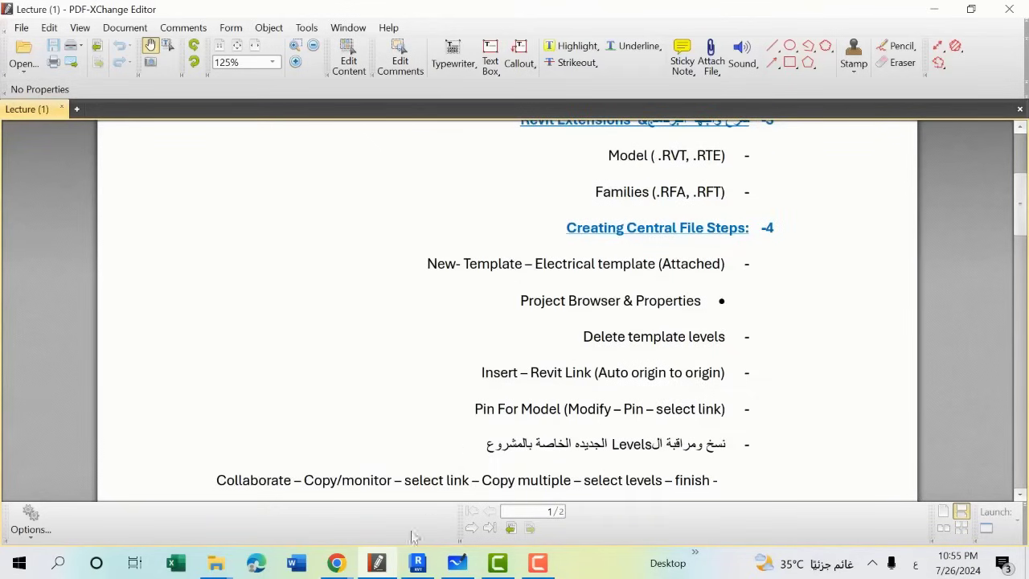
{"action": "left_click", "coordinate": [417, 563]}
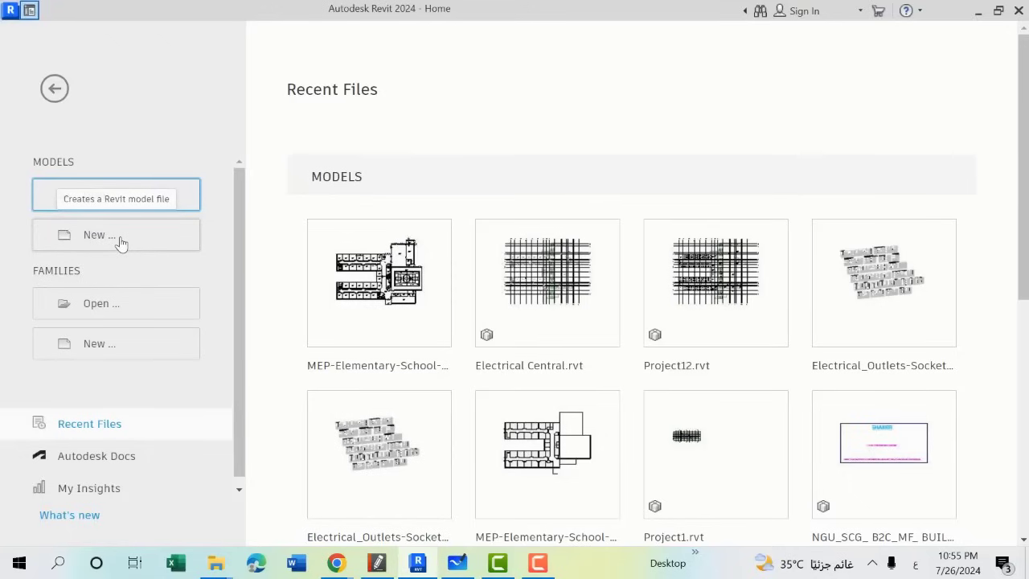
Step: Start a new Revit project and browse for a different template file
{"action": "left_click", "coordinate": [121, 243]}
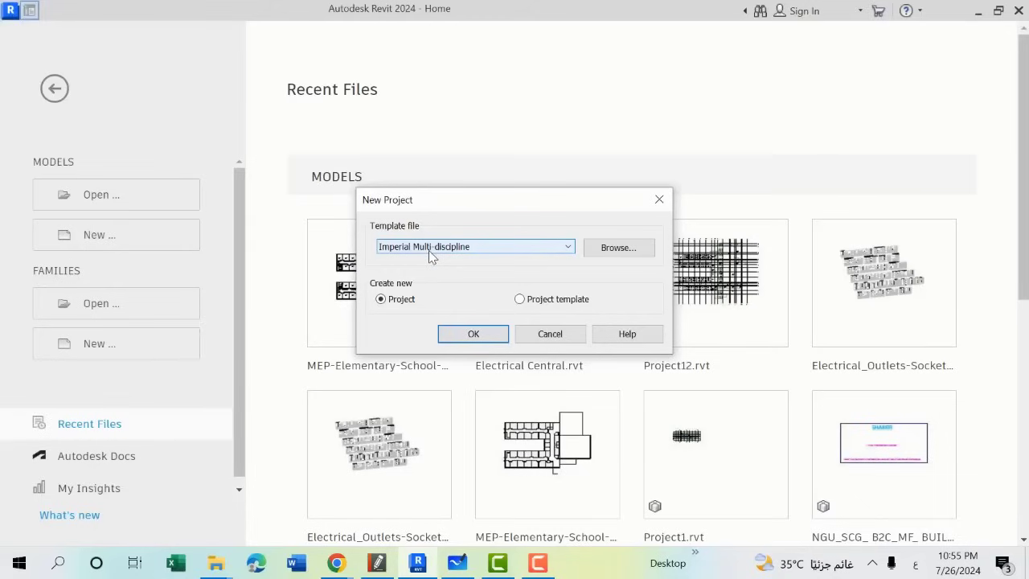
{"action": "left_click", "coordinate": [618, 247]}
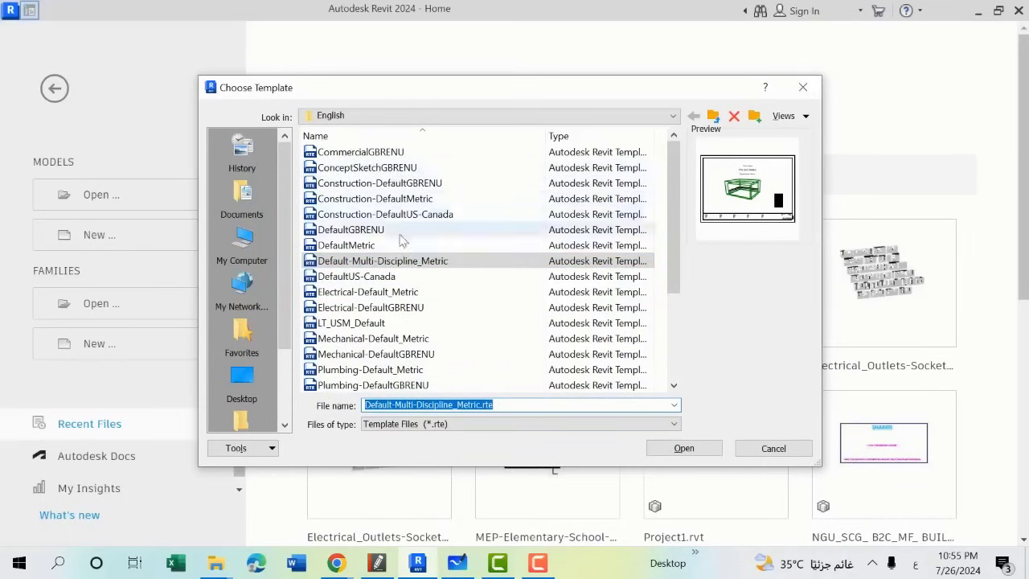
{"action": "scroll", "coordinate": [428, 348], "scroll_direction": "down", "scroll_amount": 1}
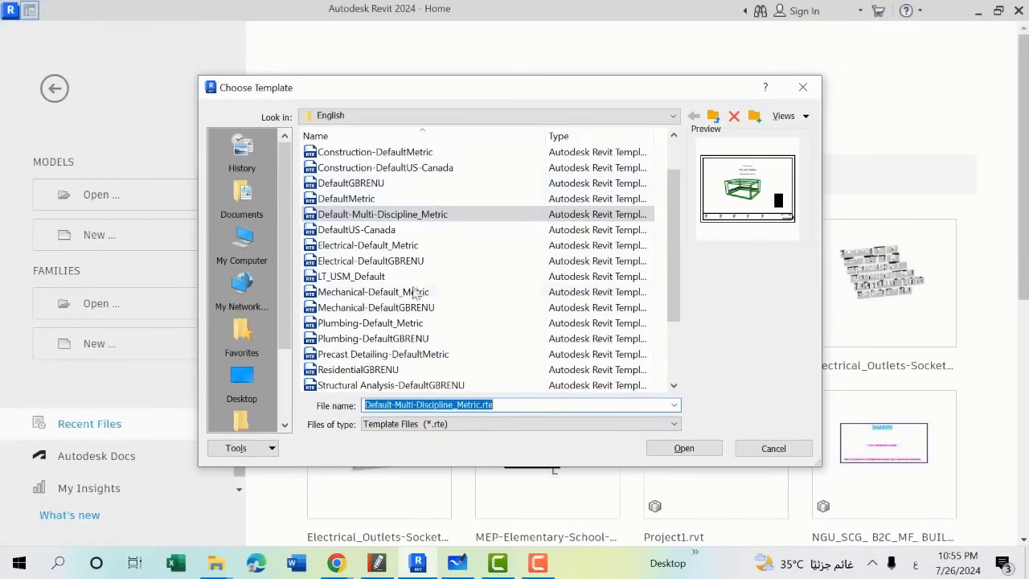
{"action": "scroll", "coordinate": [414, 249], "scroll_direction": "down", "scroll_amount": 2}
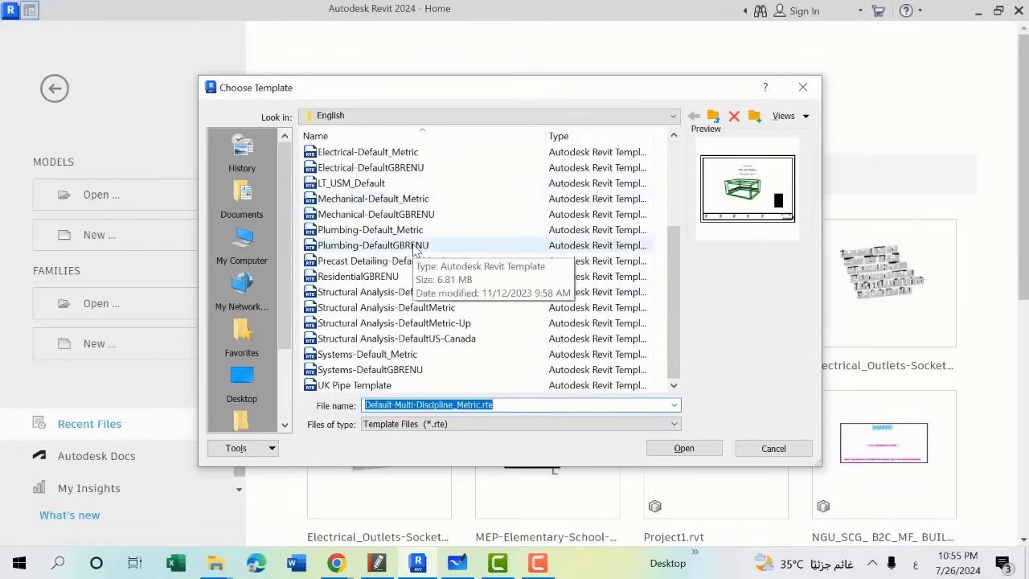
{"action": "scroll", "coordinate": [414, 247], "scroll_direction": "up", "scroll_amount": 3}
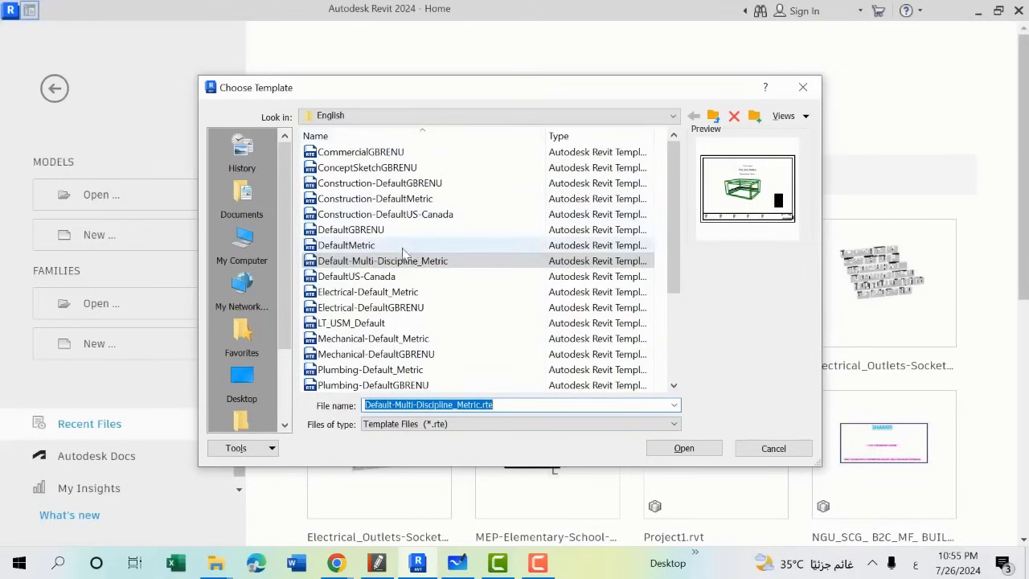
Step: Pick Electrical-Default_Metric from Desktop > Revit Course 2024 > Template > US Metric
{"action": "left_click", "coordinate": [364, 116]}
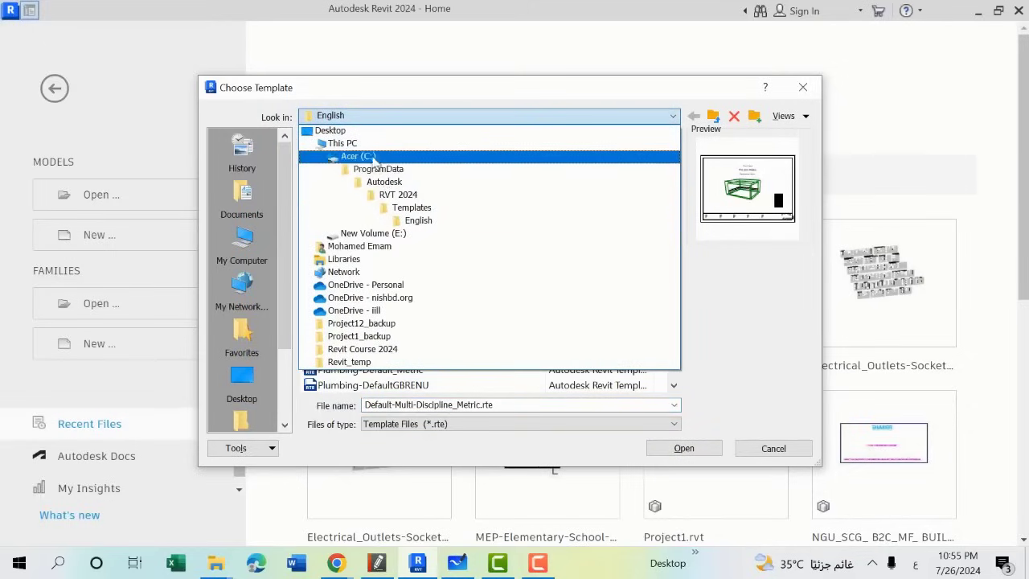
{"action": "left_click", "coordinate": [338, 131]}
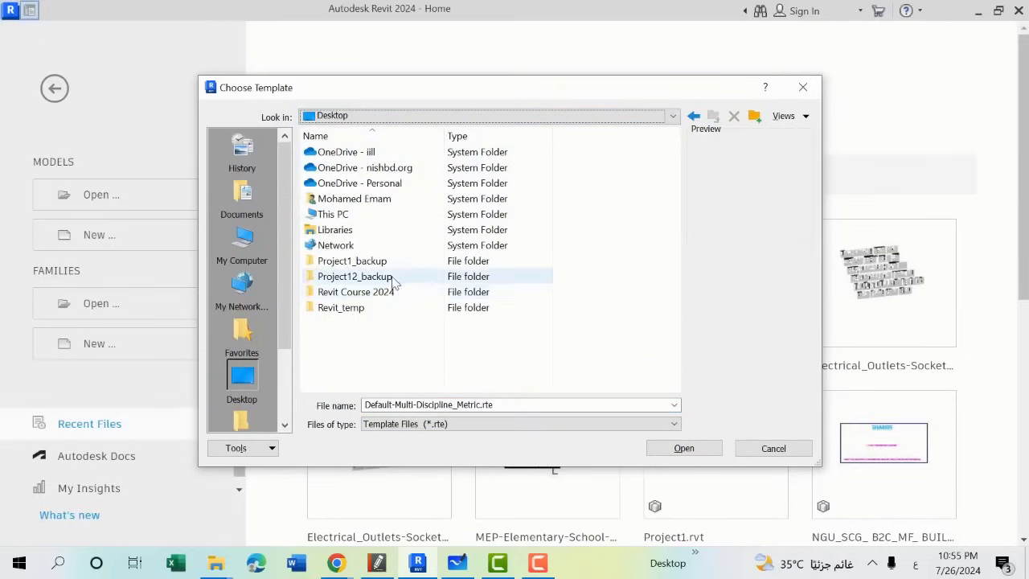
{"action": "left_click", "coordinate": [360, 309]}
{"action": "left_click", "coordinate": [368, 295]}
{"action": "double_click", "coordinate": [367, 295]}
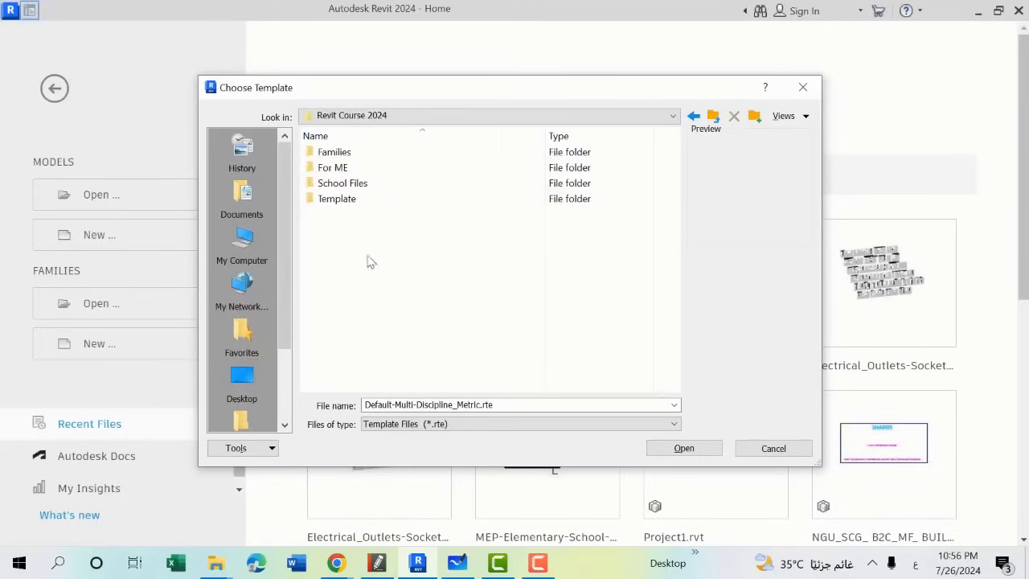
{"action": "double_click", "coordinate": [356, 200]}
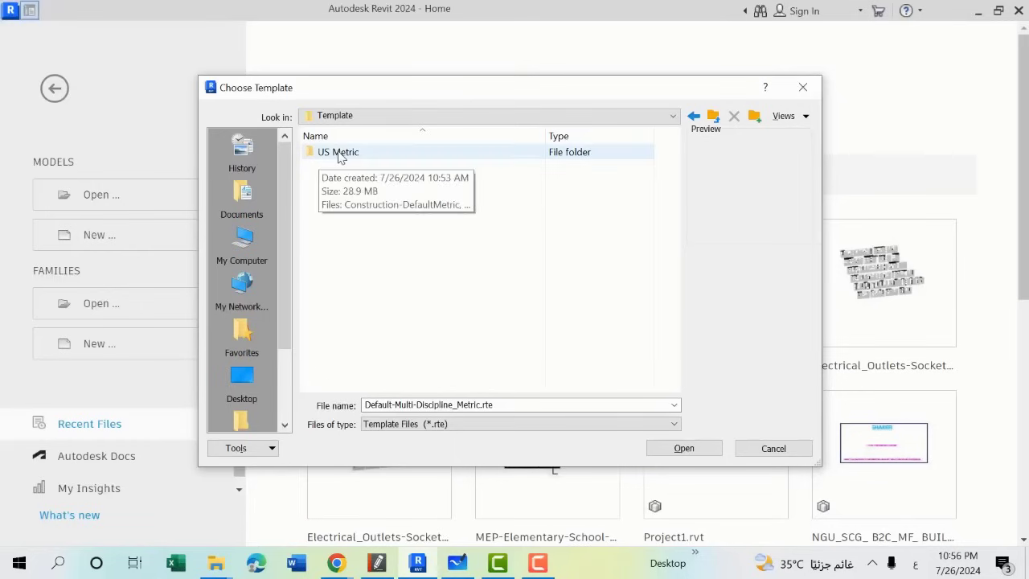
{"action": "double_click", "coordinate": [336, 153]}
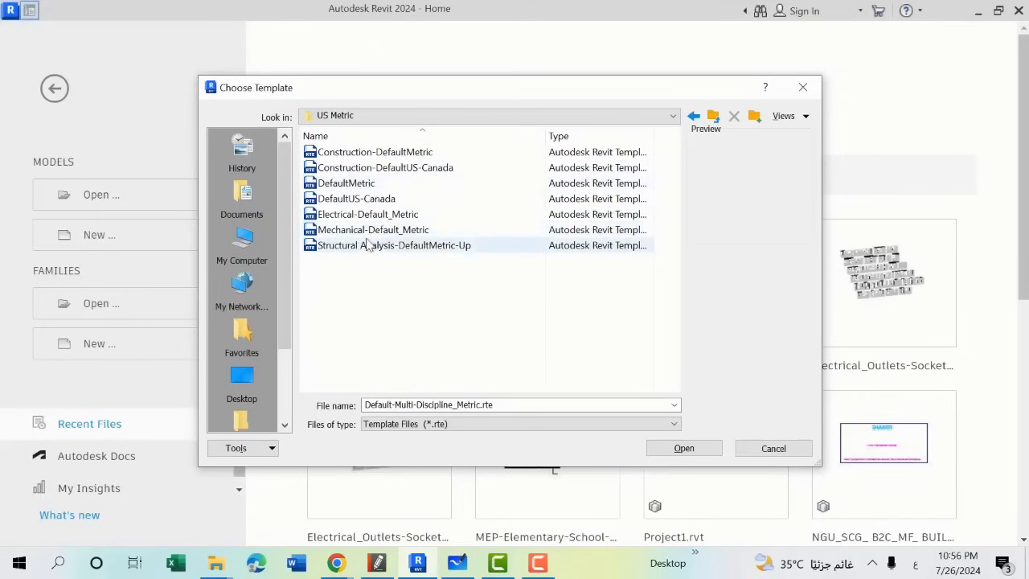
{"action": "left_click", "coordinate": [362, 215]}
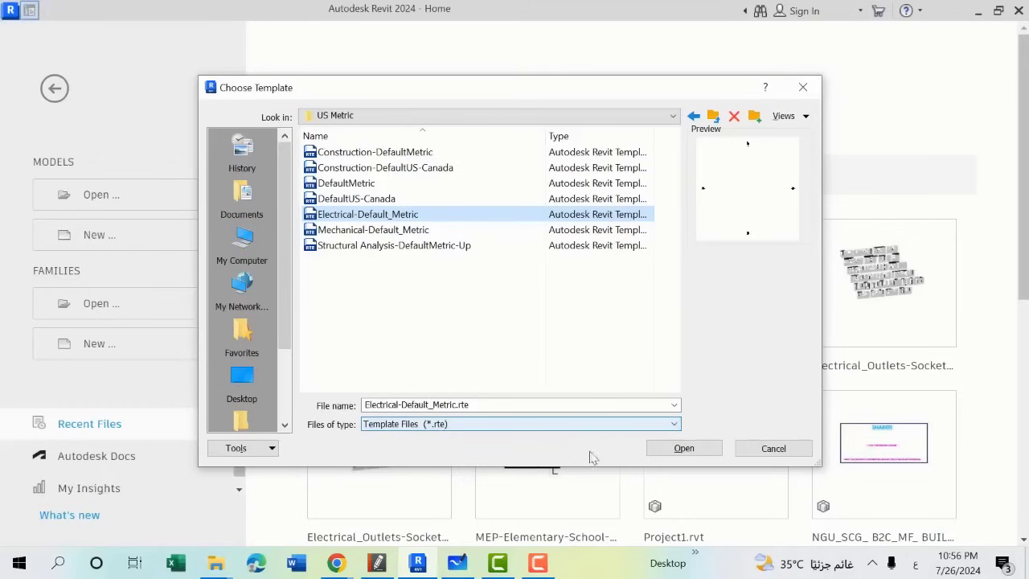
{"action": "left_click", "coordinate": [661, 449]}
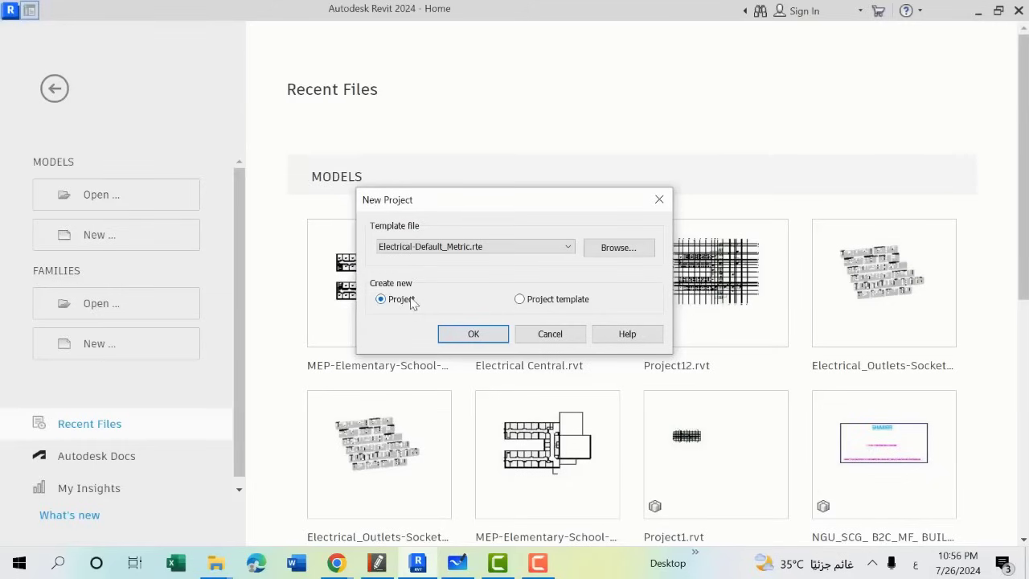
Step: Create the new electrical project from the template and bring the Whiteboard diagram forward while it loads
{"action": "left_click", "coordinate": [443, 329]}
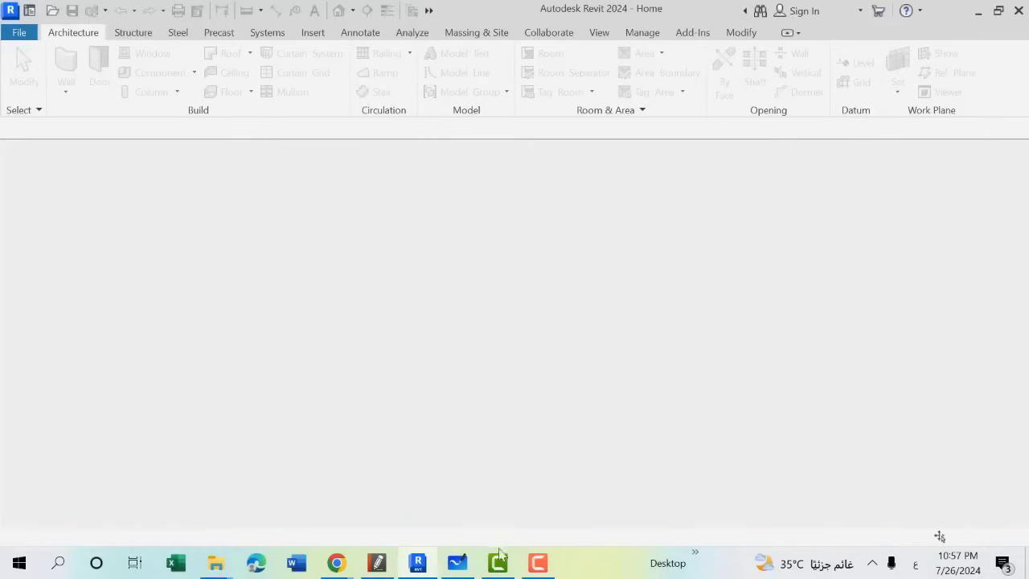
{"action": "left_click", "coordinate": [457, 563]}
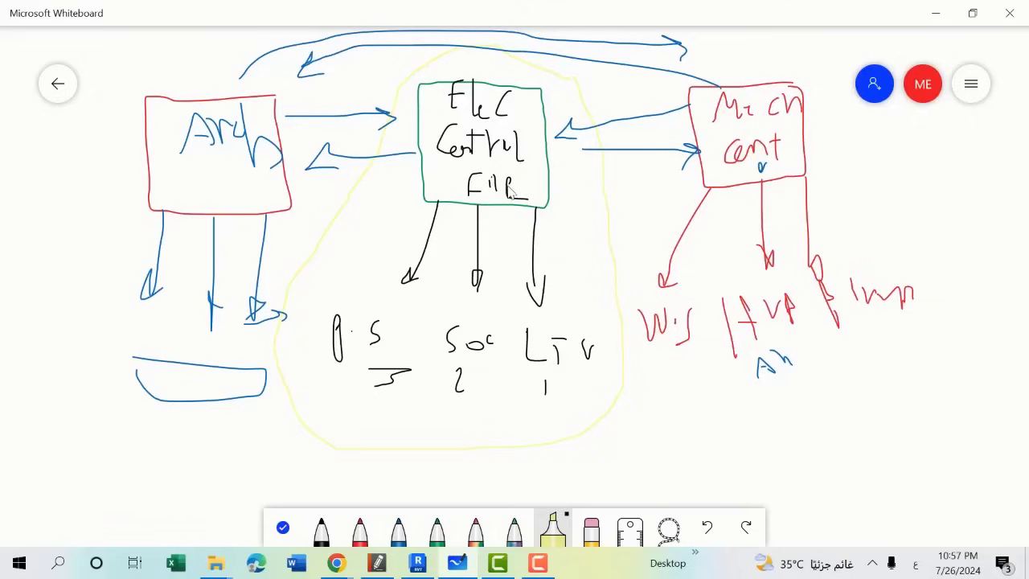
Step: Minimize Whiteboard to reveal Project1 on its 1 - Lighting floor plan
{"action": "left_click", "coordinate": [935, 16]}
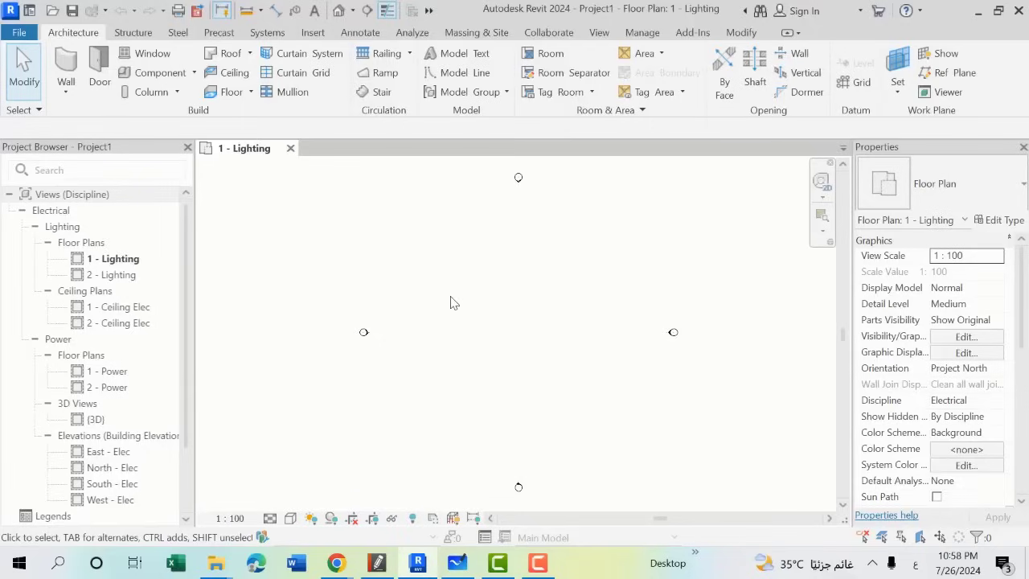
{"action": "scroll", "coordinate": [450, 301], "scroll_direction": "down", "scroll_amount": 2}
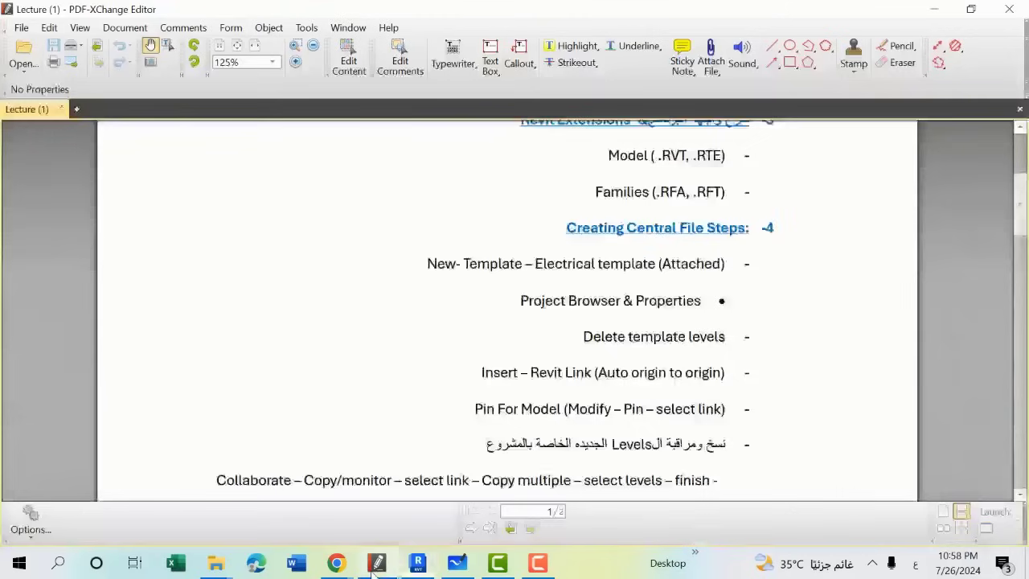
{"action": "left_click", "coordinate": [377, 563]}
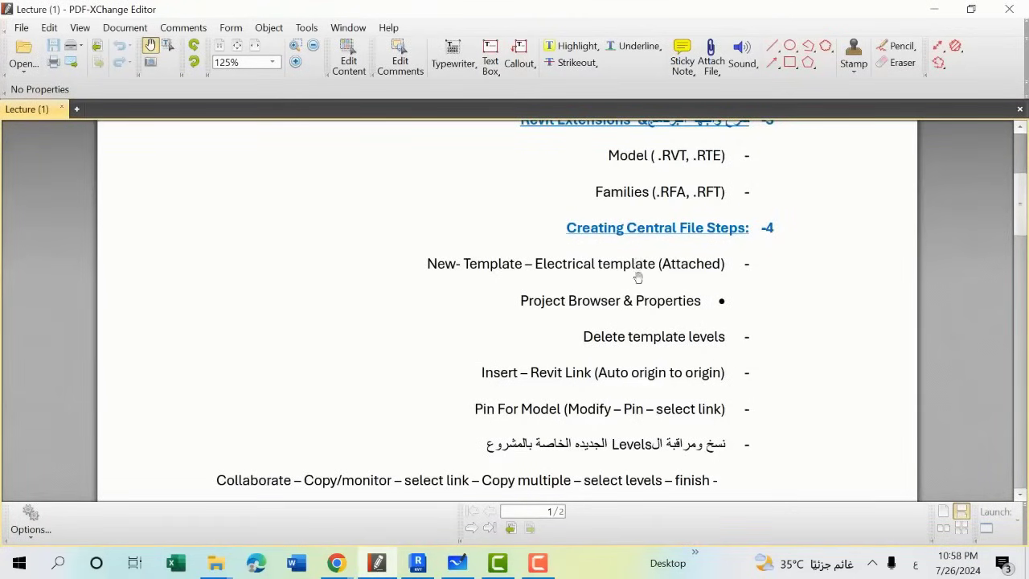
{"action": "left_click", "coordinate": [371, 569]}
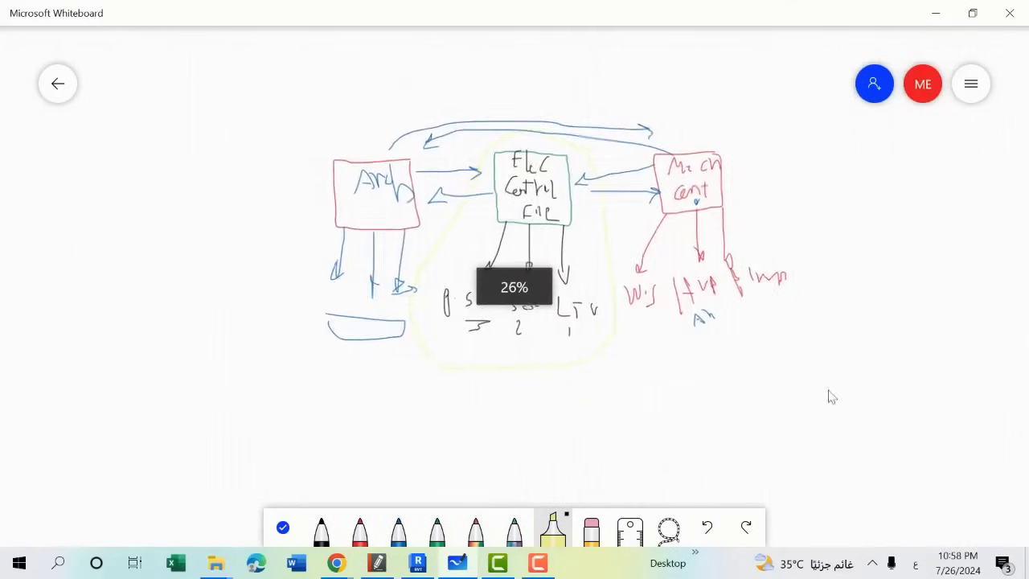
Step: With the multicolour pen, sketch a box with two lines rising to flags, then return to Revit
{"action": "scroll", "coordinate": [949, 317], "scroll_direction": "up", "scroll_amount": 1, "text": "ctrl"}
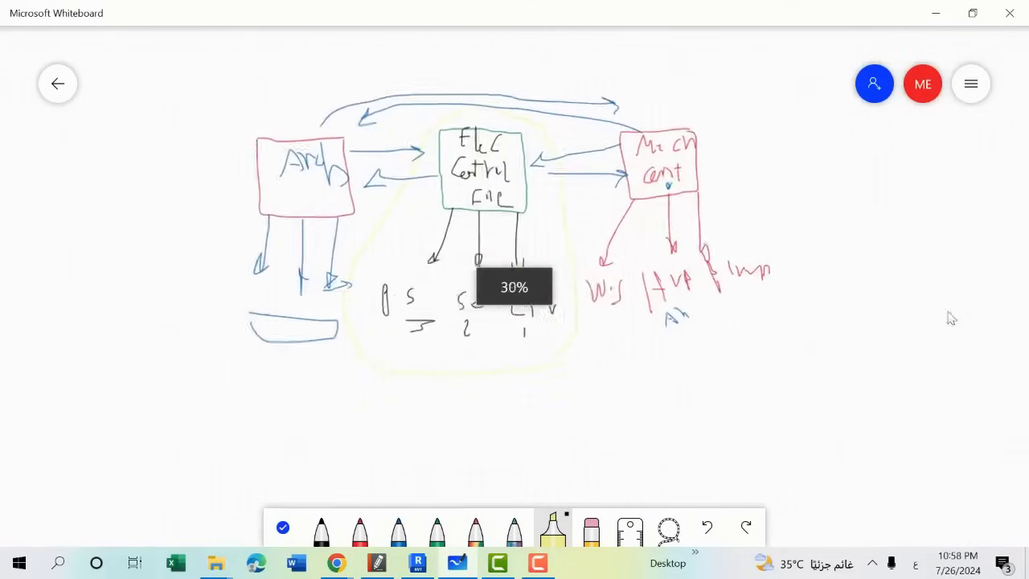
{"action": "scroll", "coordinate": [887, 304], "scroll_direction": "up", "scroll_amount": 3, "text": "ctrl"}
{"action": "scroll", "coordinate": [884, 314], "scroll_direction": "down", "scroll_amount": 2, "text": "ctrl"}
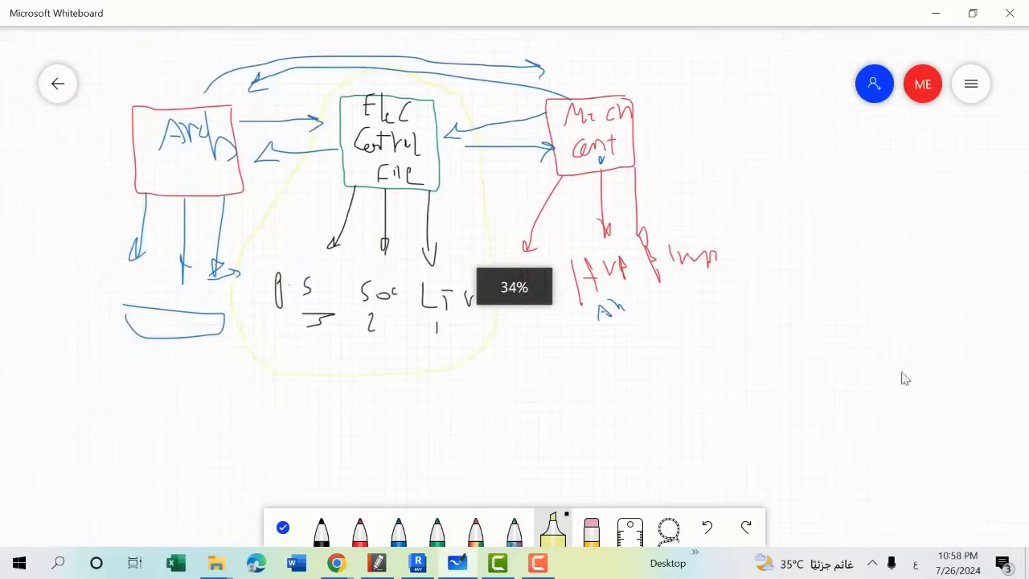
{"action": "left_click", "coordinate": [515, 527]}
{"action": "mouse_move", "coordinate": [933, 341]}
{"action": "left_mouse_down"}
{"action": "mouse_move", "coordinate": [869, 367]}
{"action": "mouse_move", "coordinate": [943, 254]}
{"action": "left_mouse_up"}
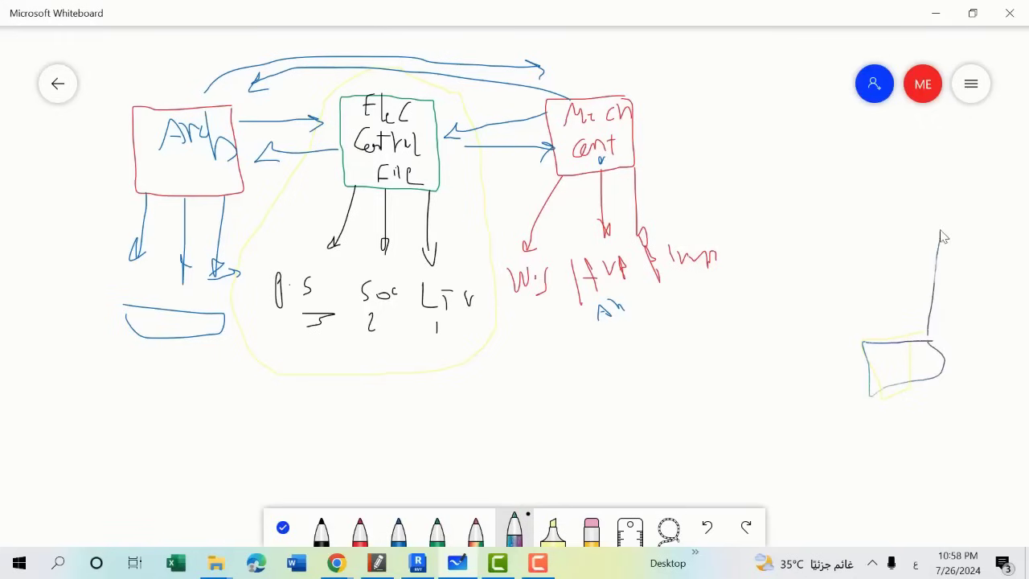
{"action": "left_click_drag", "start_coordinate": [903, 338], "coordinate": [878, 256]}
{"action": "left_click_drag", "start_coordinate": [862, 341], "coordinate": [837, 280]}
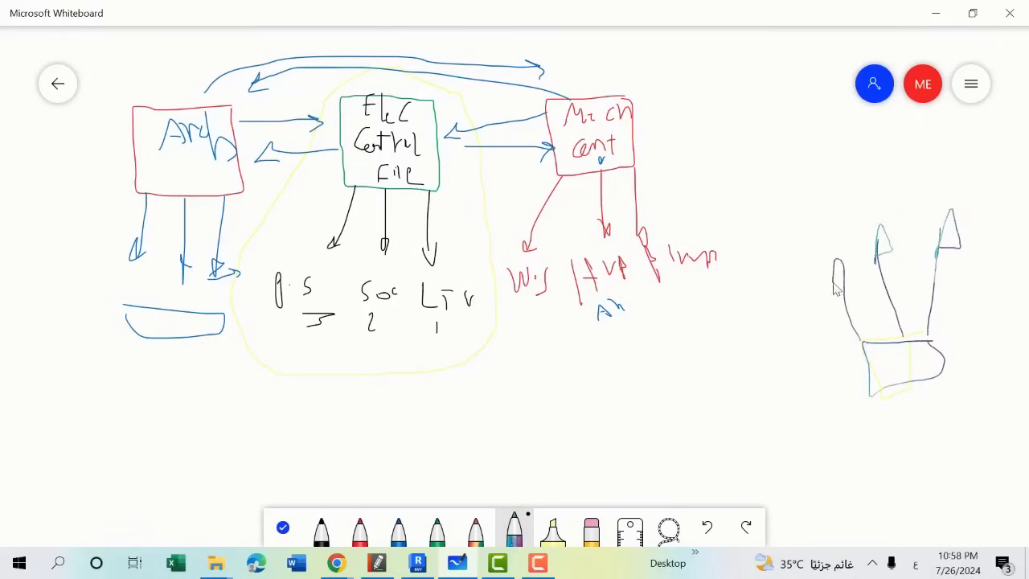
{"action": "left_click", "coordinate": [457, 563]}
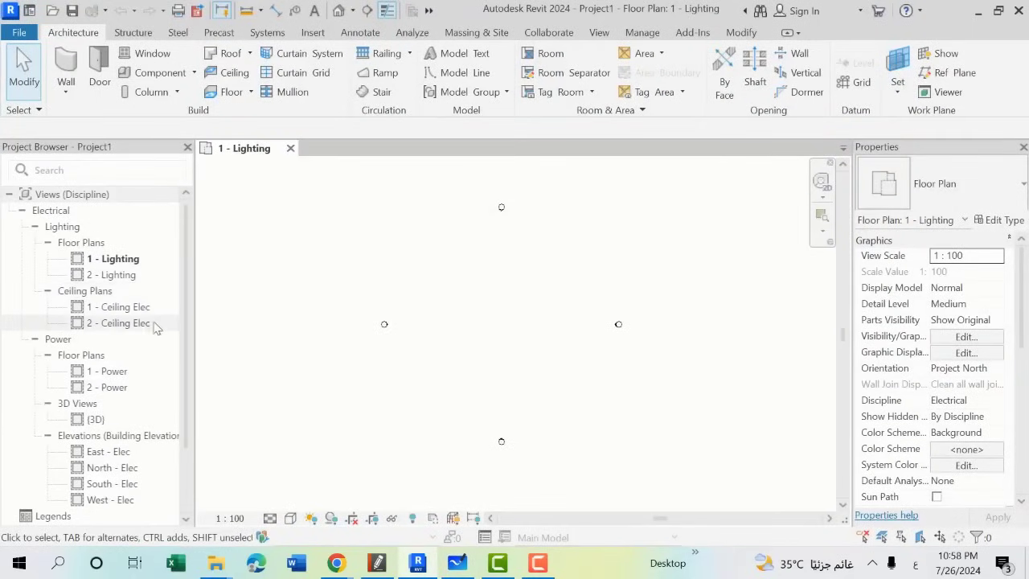
{"action": "scroll", "coordinate": [131, 391], "scroll_direction": "down", "scroll_amount": 2}
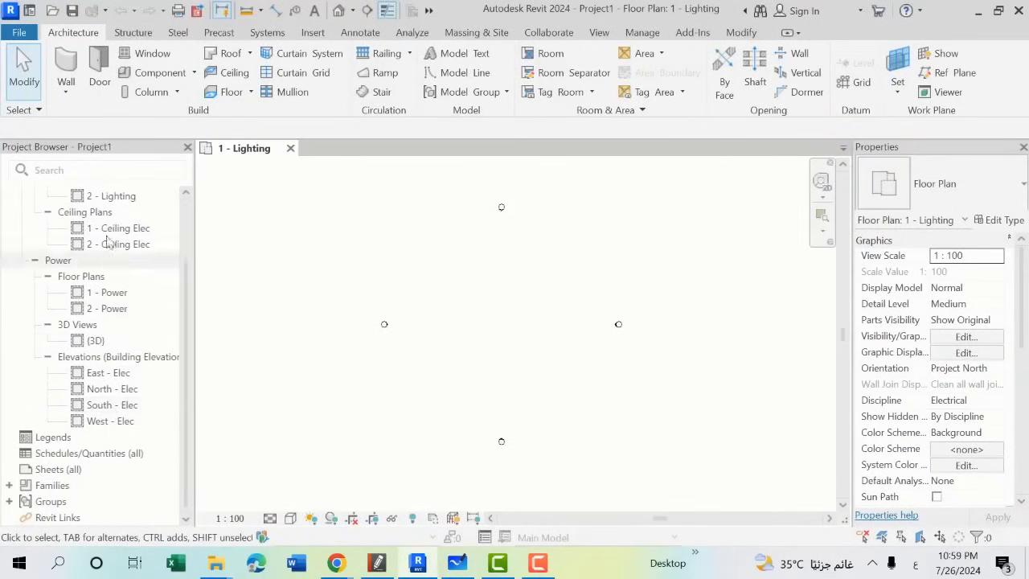
{"action": "scroll", "coordinate": [92, 234], "scroll_direction": "up", "scroll_amount": 2}
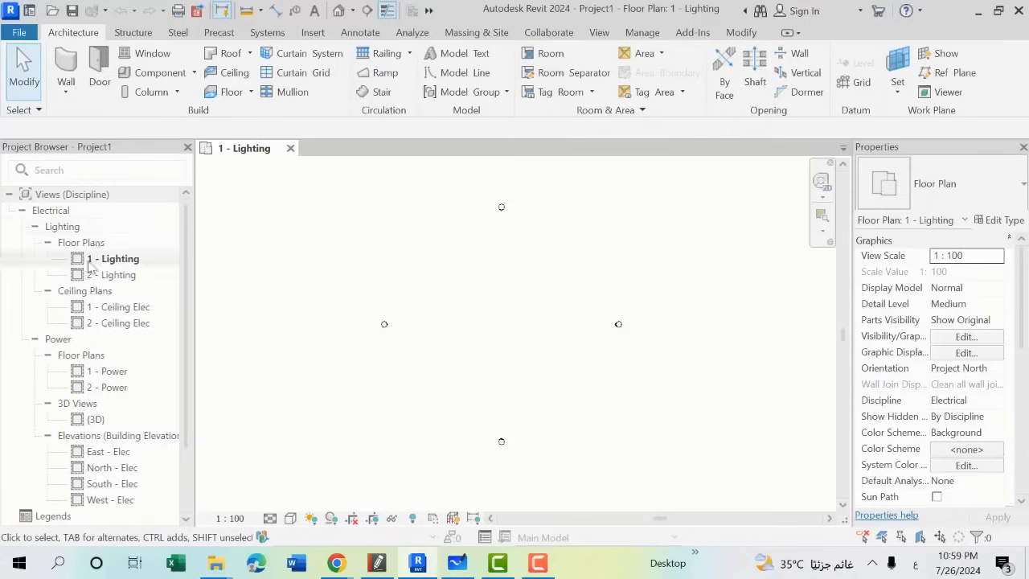
{"action": "scroll", "coordinate": [84, 291], "scroll_direction": "down", "scroll_amount": 2}
{"action": "left_click", "coordinate": [74, 452]}
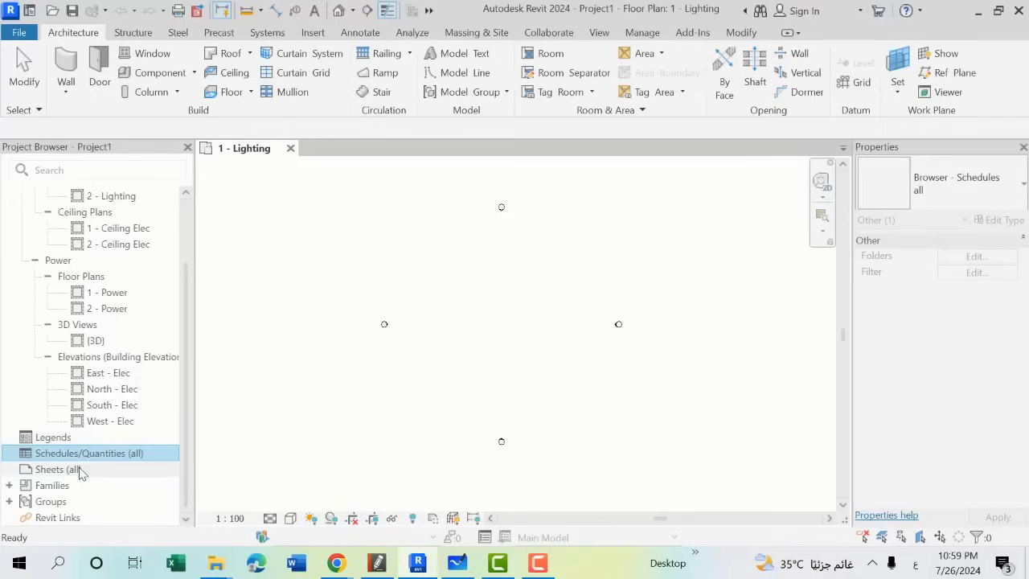
{"action": "left_click", "coordinate": [72, 472]}
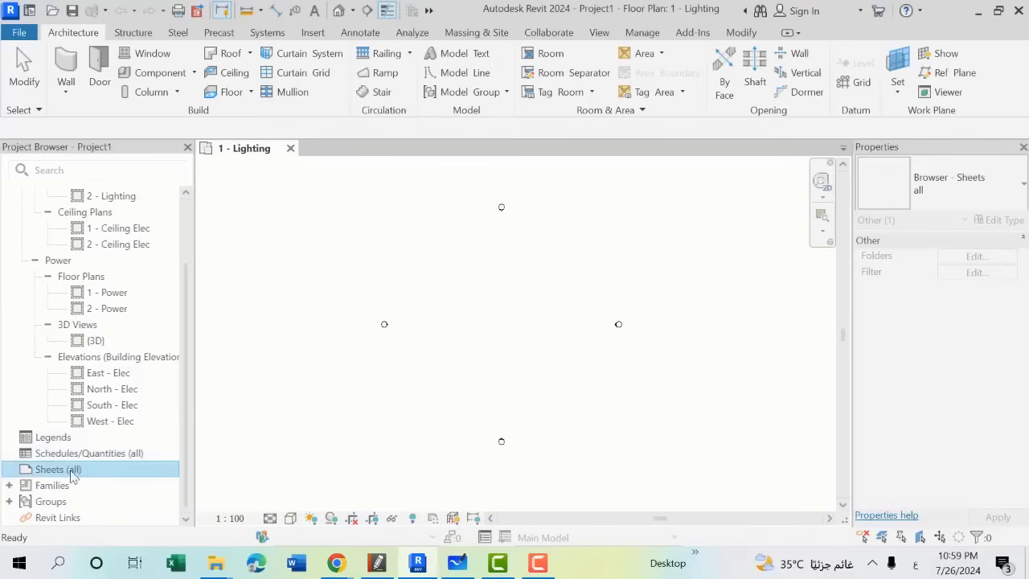
{"action": "double_click", "coordinate": [57, 484]}
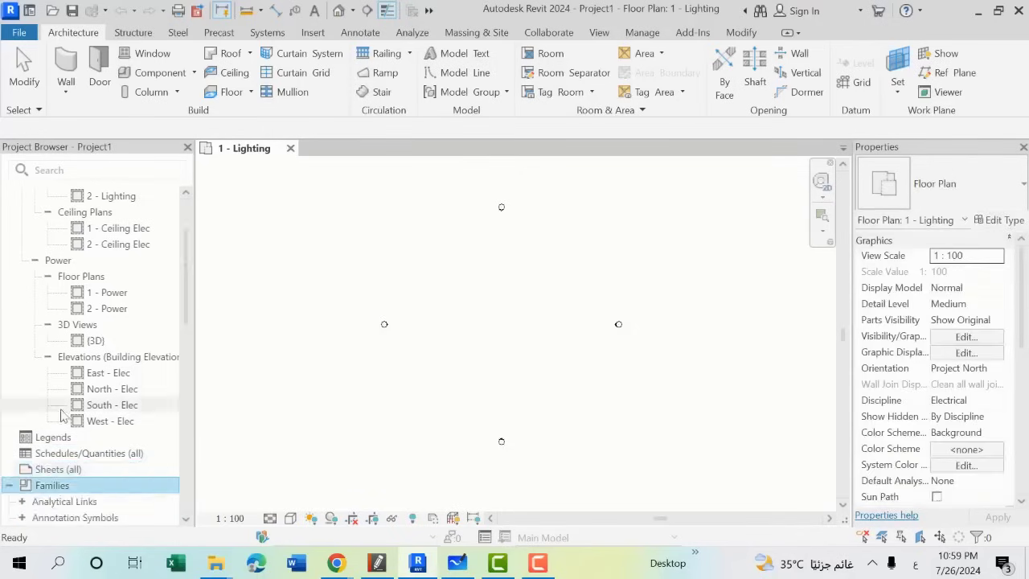
{"action": "scroll", "coordinate": [68, 434], "scroll_direction": "down", "scroll_amount": 8}
{"action": "scroll", "coordinate": [68, 293], "scroll_direction": "up", "scroll_amount": 3}
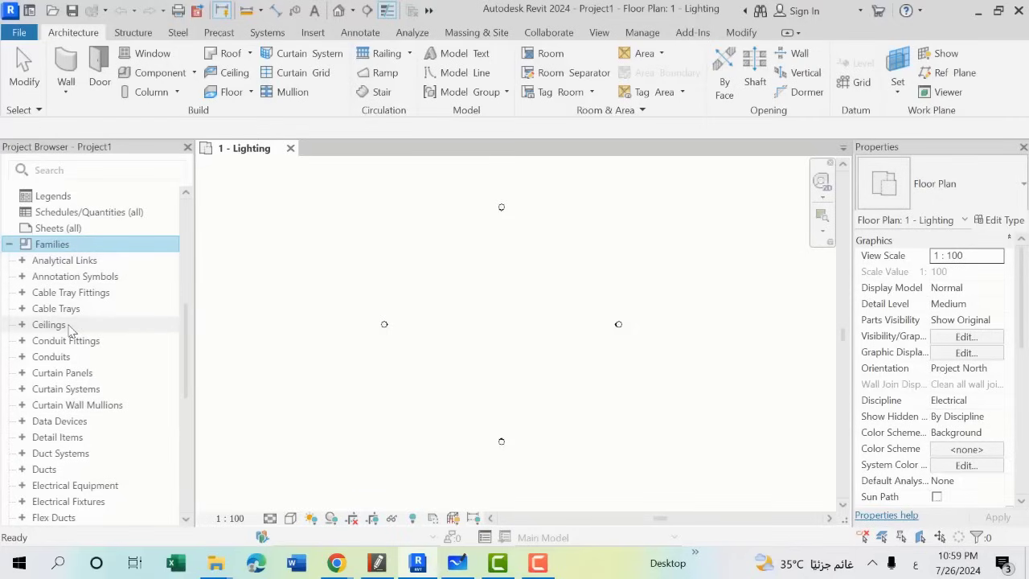
{"action": "left_click", "coordinate": [70, 328]}
{"action": "left_click", "coordinate": [74, 359]}
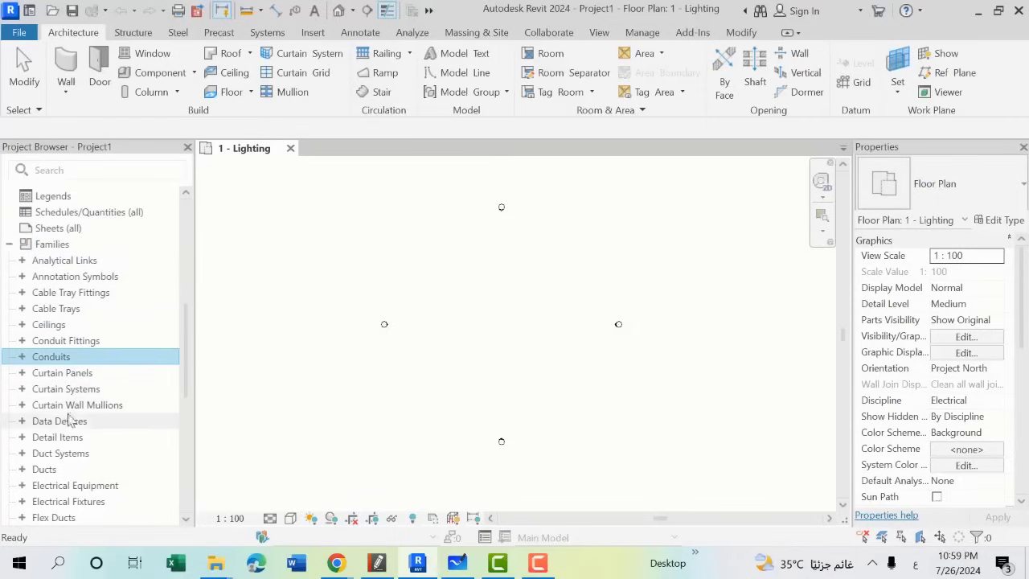
{"action": "left_click", "coordinate": [78, 470]}
{"action": "left_click", "coordinate": [83, 485]}
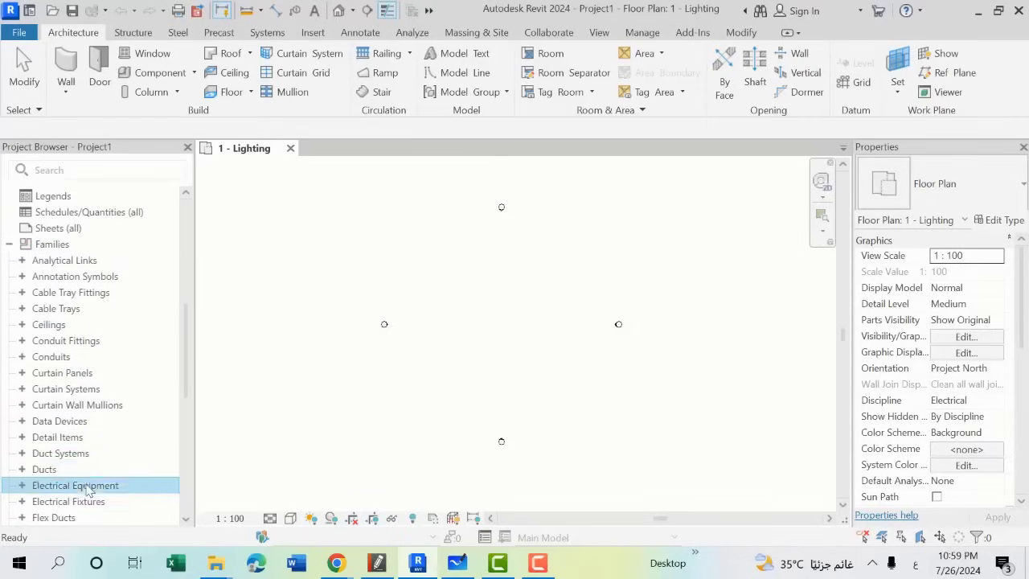
{"action": "left_click", "coordinate": [23, 486]}
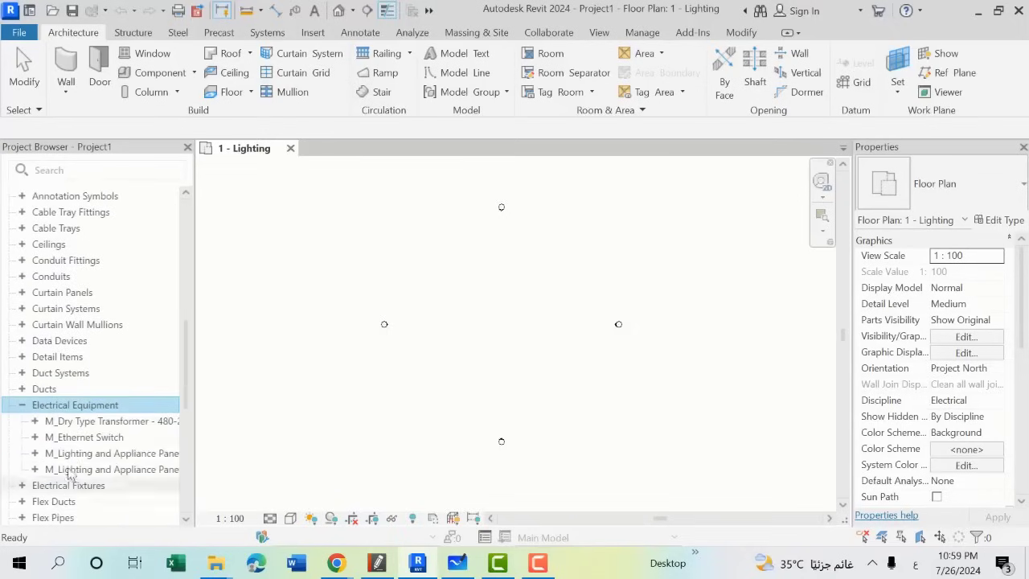
{"action": "left_click", "coordinate": [34, 422]}
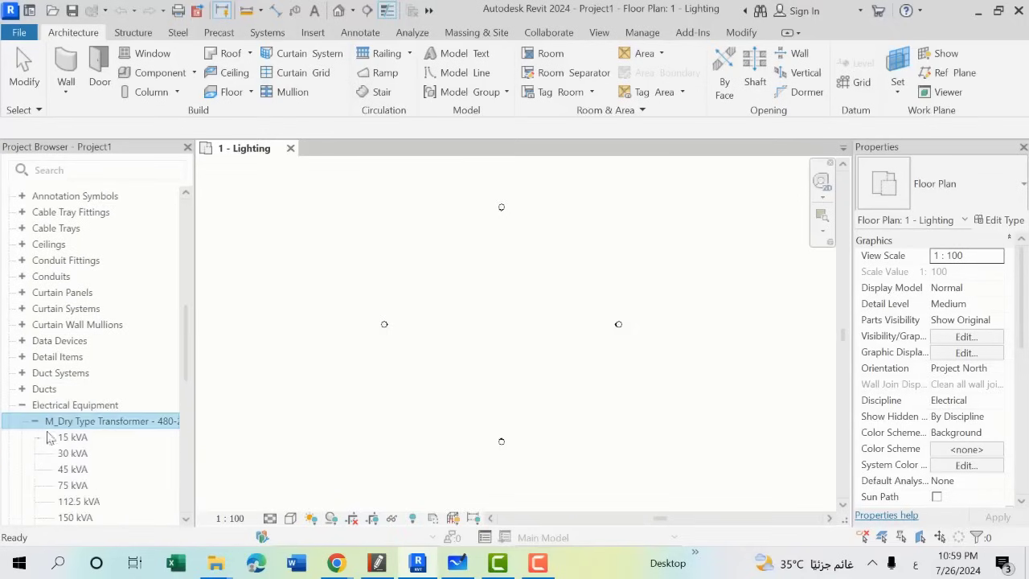
{"action": "left_click", "coordinate": [71, 437]}
{"action": "left_click", "coordinate": [84, 456]}
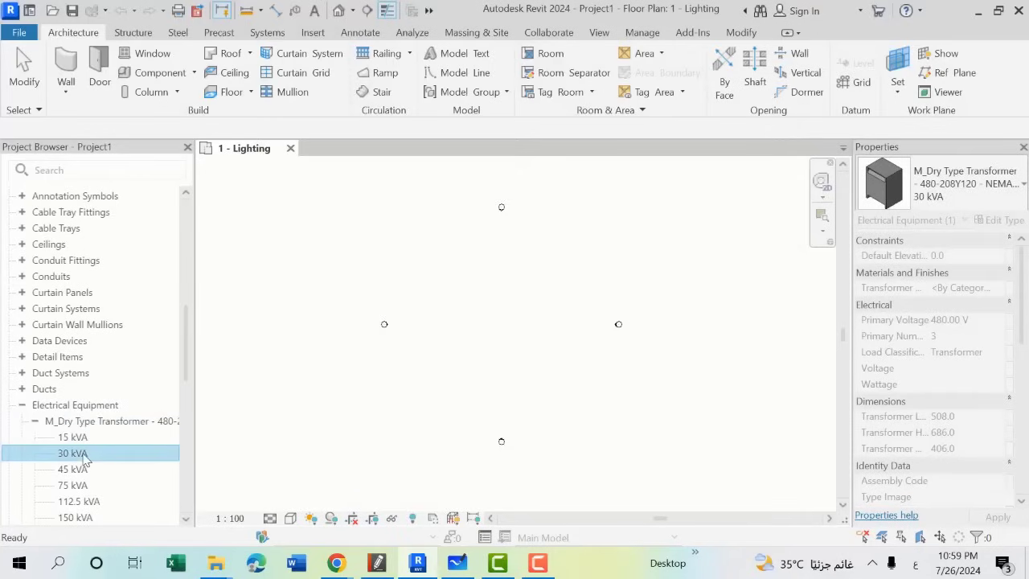
{"action": "left_click", "coordinate": [81, 471]}
{"action": "left_click", "coordinate": [34, 422]}
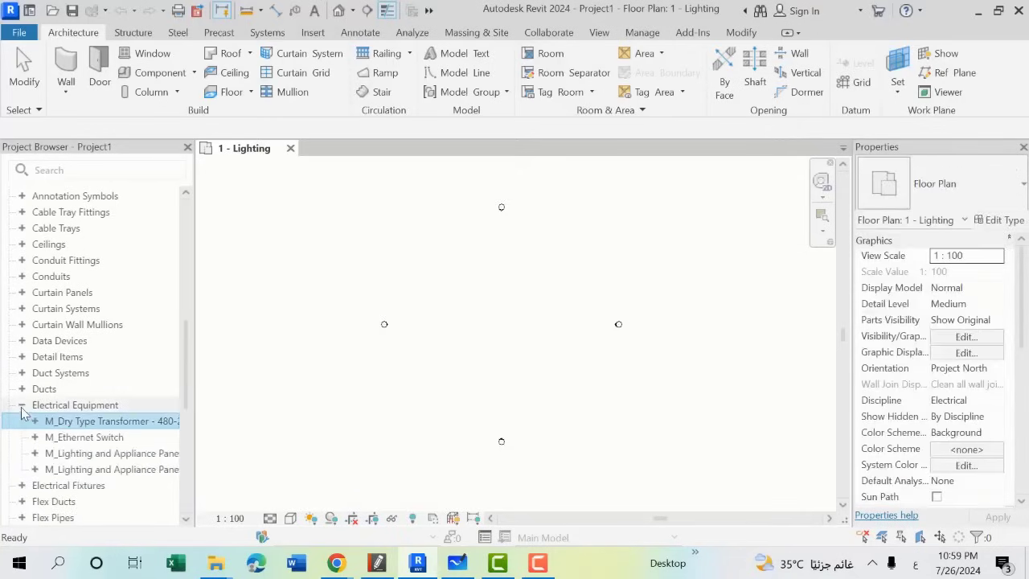
{"action": "left_click", "coordinate": [22, 406]}
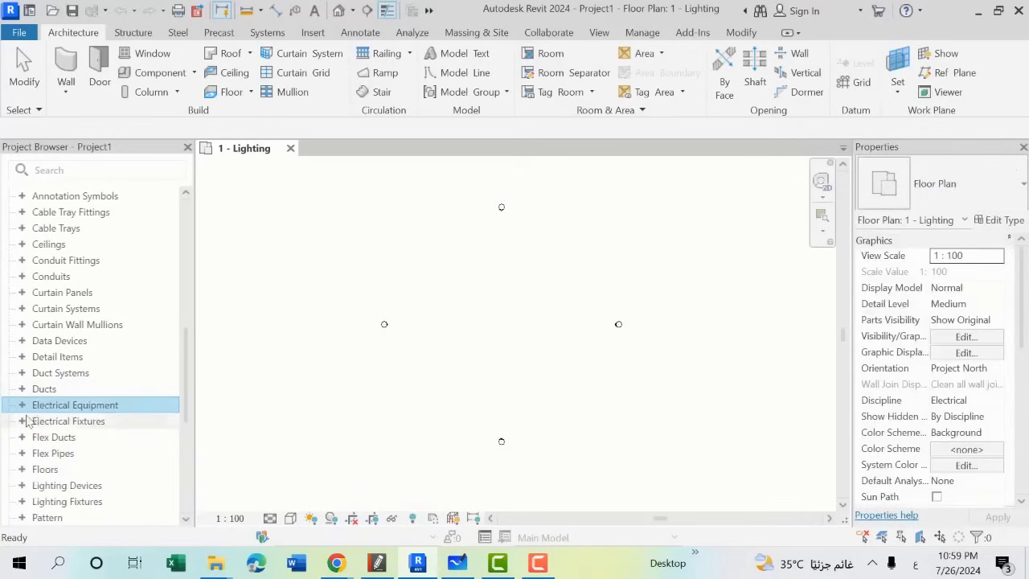
{"action": "scroll", "coordinate": [26, 418], "scroll_direction": "up", "scroll_amount": 5}
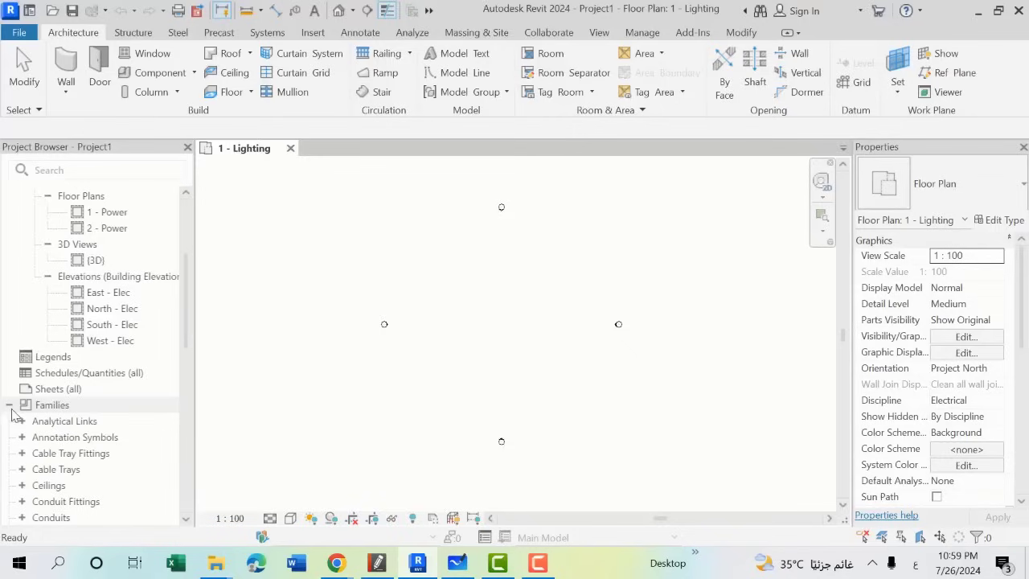
{"action": "left_click", "coordinate": [10, 406]}
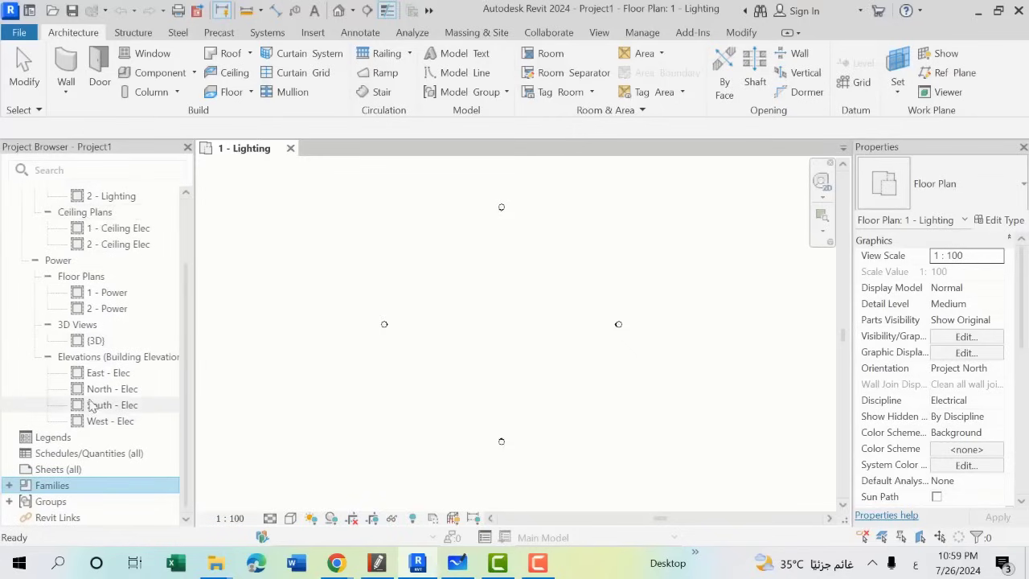
{"action": "left_click", "coordinate": [58, 519]}
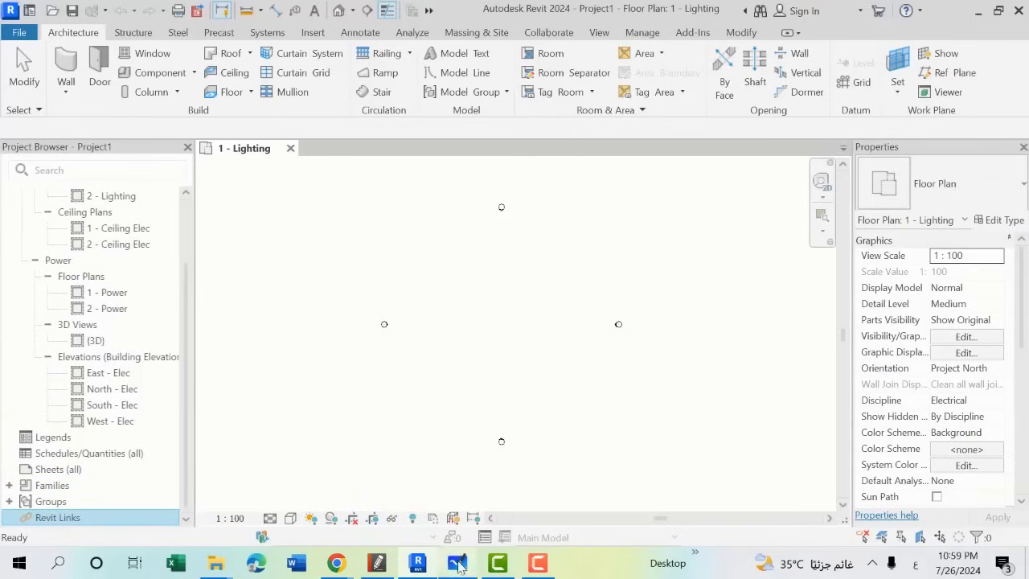
{"action": "left_click", "coordinate": [459, 563]}
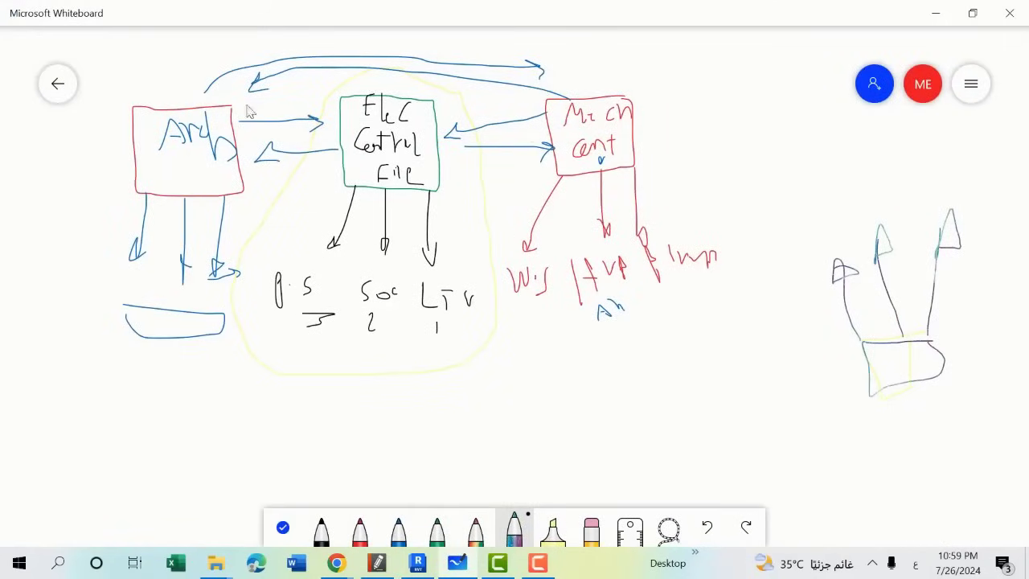
{"action": "left_click", "coordinate": [451, 561]}
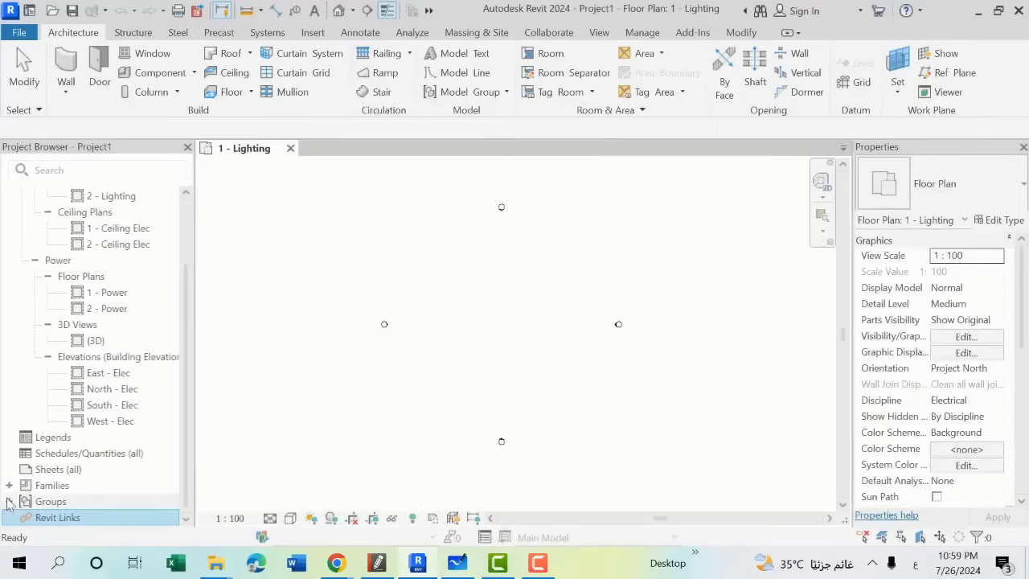
Step: Hide and restore the Project Browser, then widen it and narrow it back
{"action": "scroll", "coordinate": [97, 197], "scroll_direction": "up", "scroll_amount": 2}
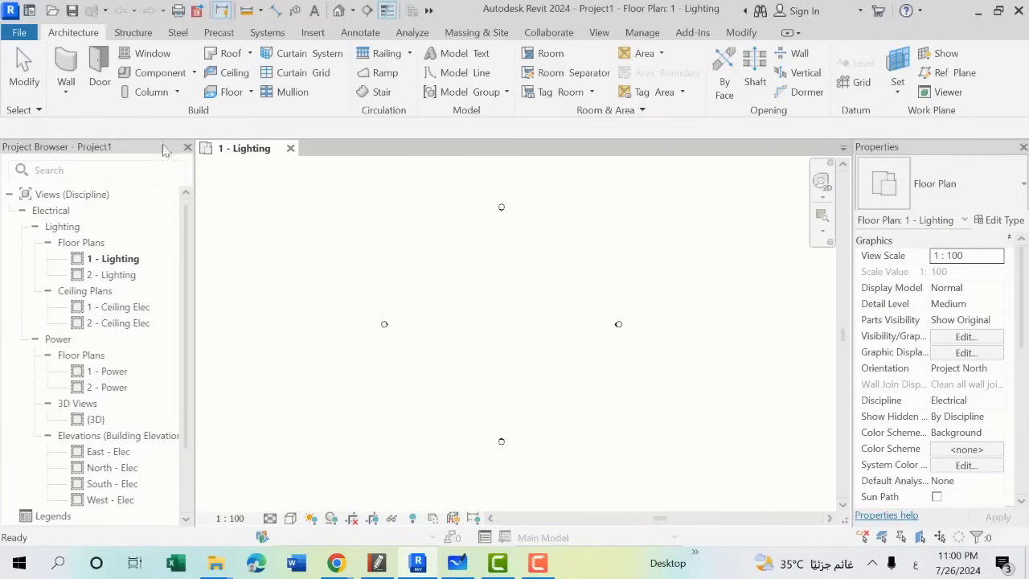
{"action": "left_click", "coordinate": [187, 149]}
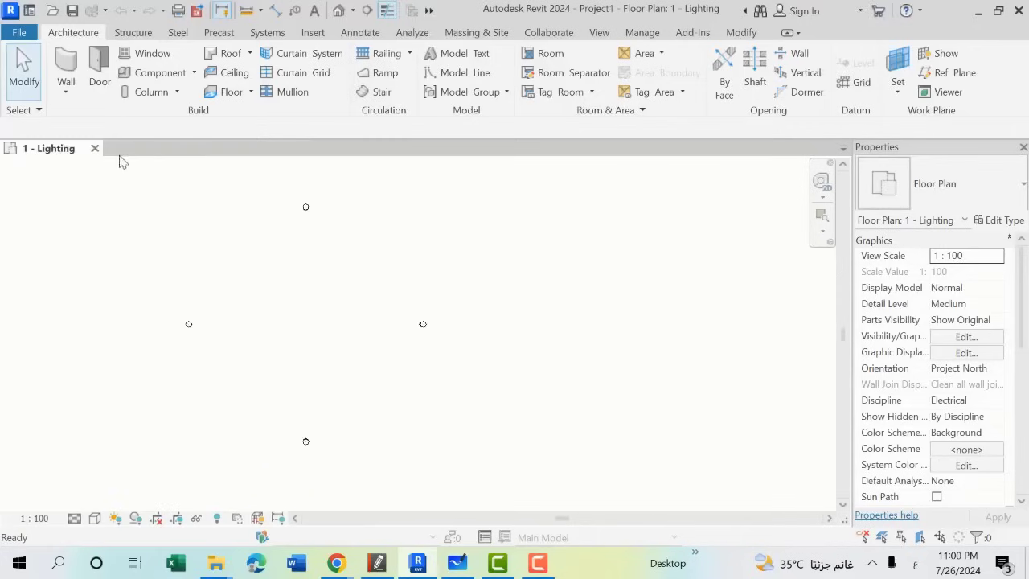
{"action": "left_click", "coordinate": [600, 33]}
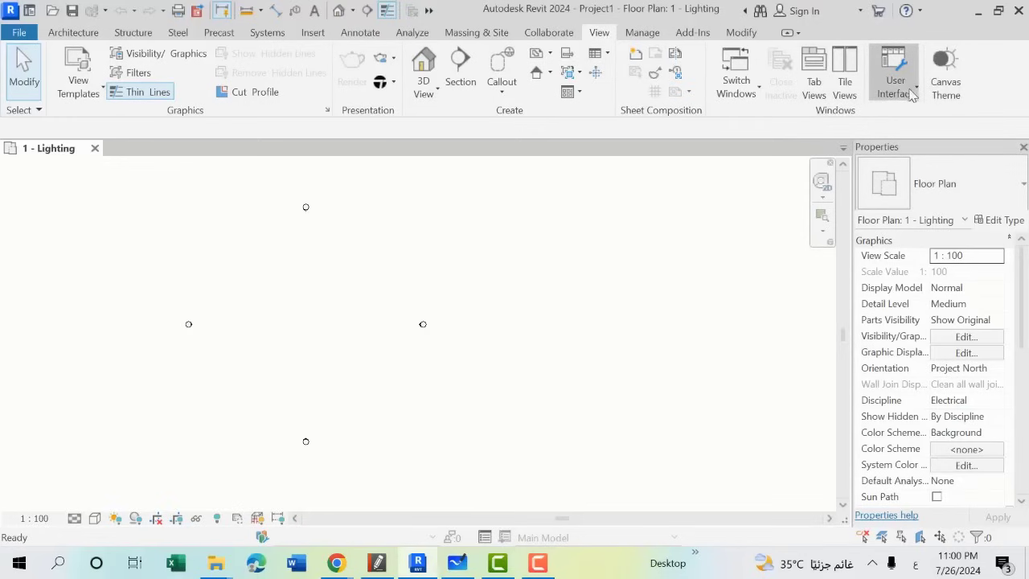
{"action": "left_click", "coordinate": [915, 88]}
{"action": "left_click", "coordinate": [901, 150]}
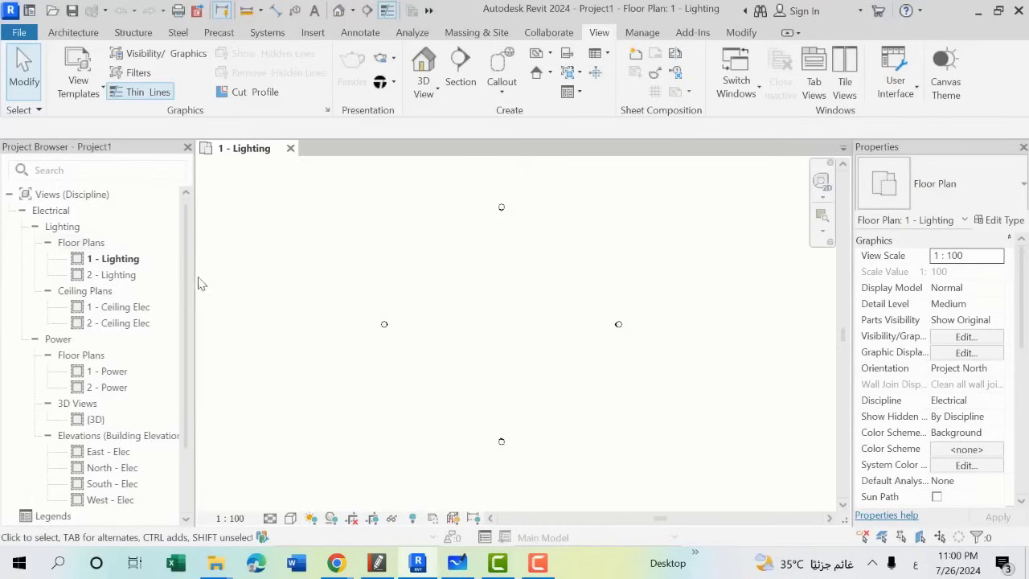
{"action": "left_click_drag", "start_coordinate": [195, 277], "coordinate": [386, 298]}
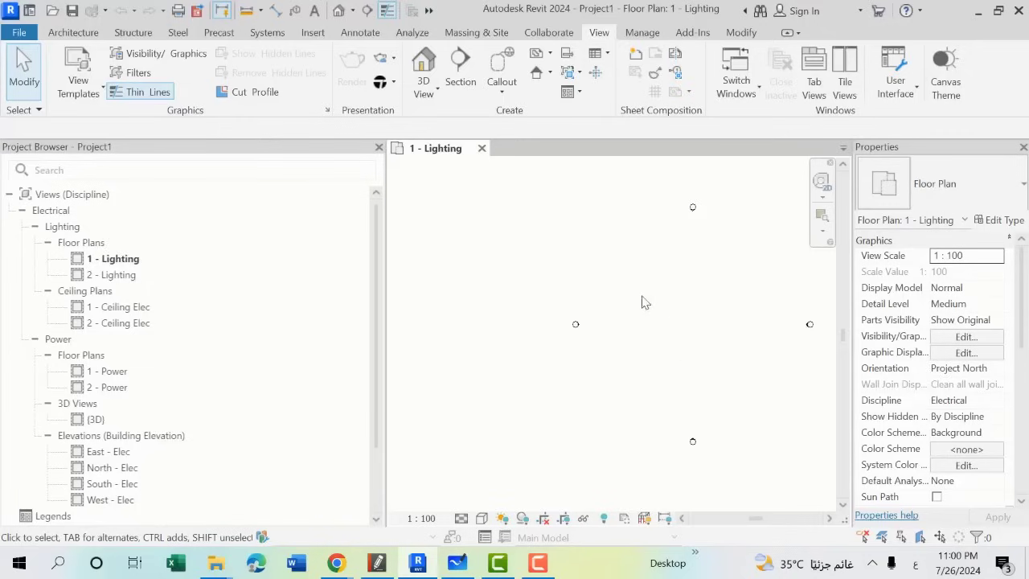
{"action": "left_click_drag", "start_coordinate": [383, 308], "coordinate": [153, 307]}
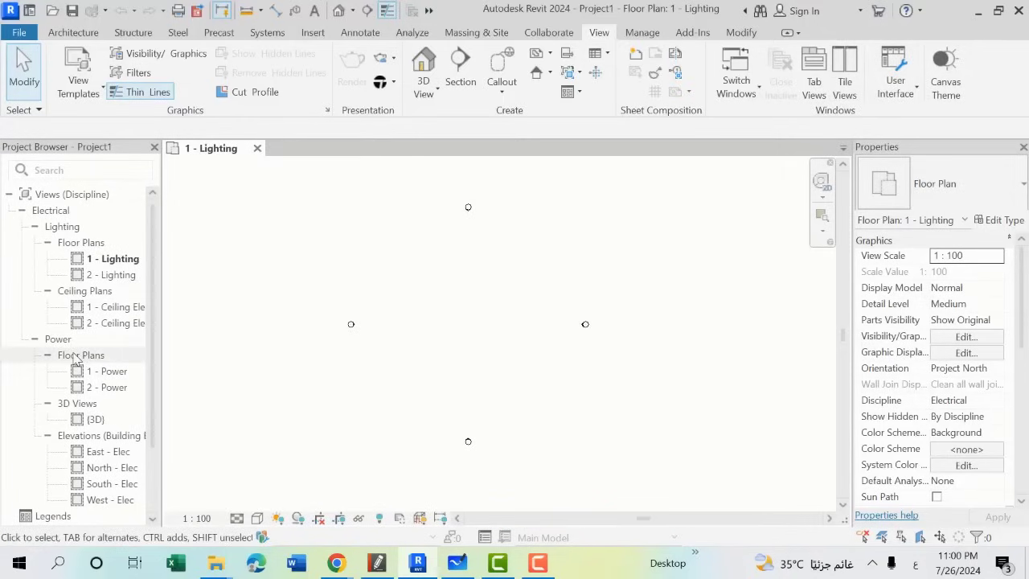
{"action": "scroll", "coordinate": [76, 358], "scroll_direction": "down", "scroll_amount": 2}
{"action": "scroll", "coordinate": [76, 358], "scroll_direction": "up", "scroll_amount": 2}
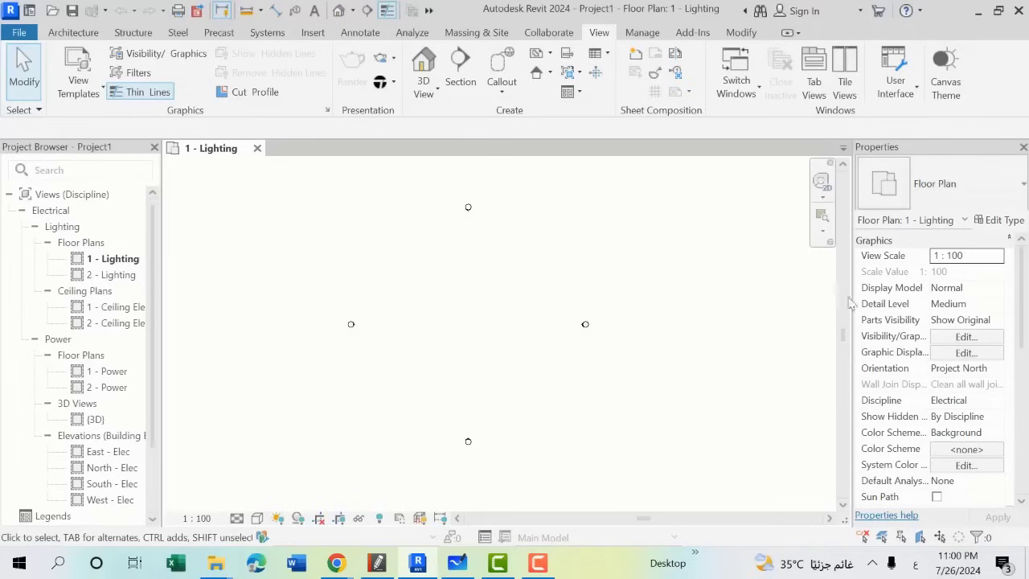
{"action": "scroll", "coordinate": [977, 257], "scroll_direction": "down", "scroll_amount": 2}
{"action": "scroll", "coordinate": [977, 274], "scroll_direction": "down", "scroll_amount": 2}
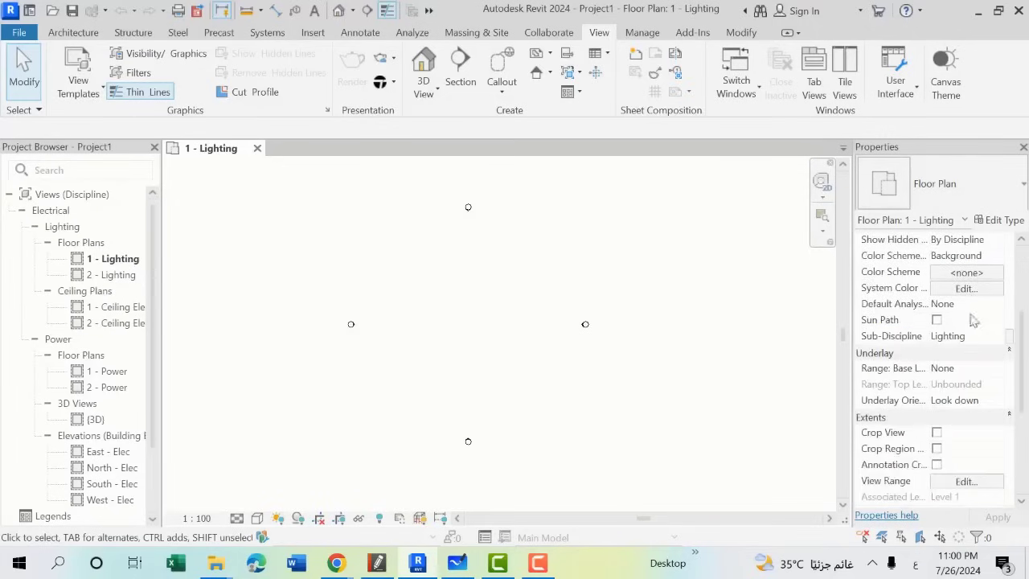
{"action": "scroll", "coordinate": [969, 345], "scroll_direction": "down", "scroll_amount": 1}
{"action": "scroll", "coordinate": [962, 407], "scroll_direction": "up", "scroll_amount": 3}
{"action": "scroll", "coordinate": [962, 408], "scroll_direction": "up", "scroll_amount": 3}
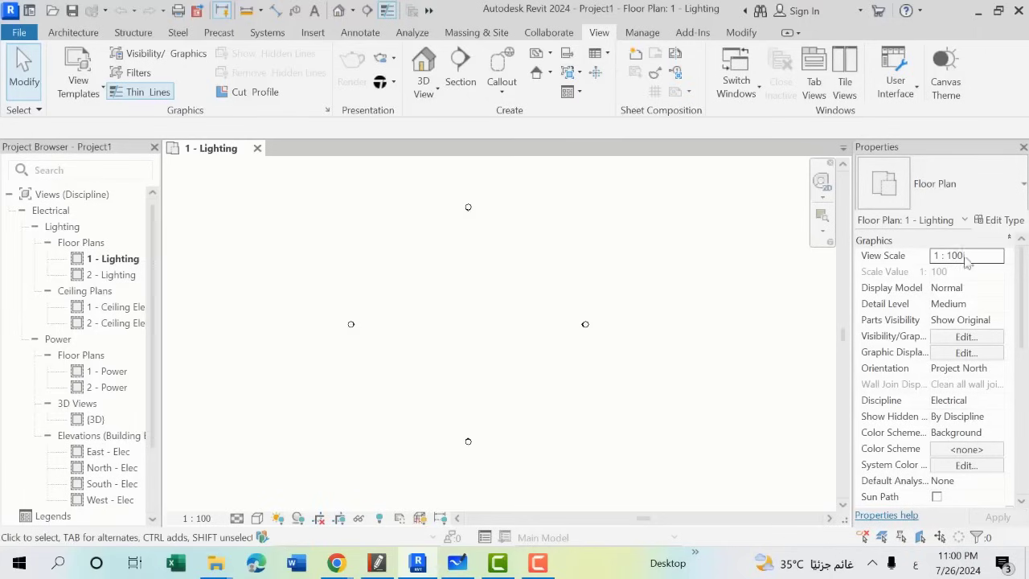
{"action": "scroll", "coordinate": [967, 266], "scroll_direction": "down", "scroll_amount": 1}
{"action": "scroll", "coordinate": [965, 289], "scroll_direction": "down", "scroll_amount": 3}
{"action": "scroll", "coordinate": [960, 342], "scroll_direction": "down", "scroll_amount": 2}
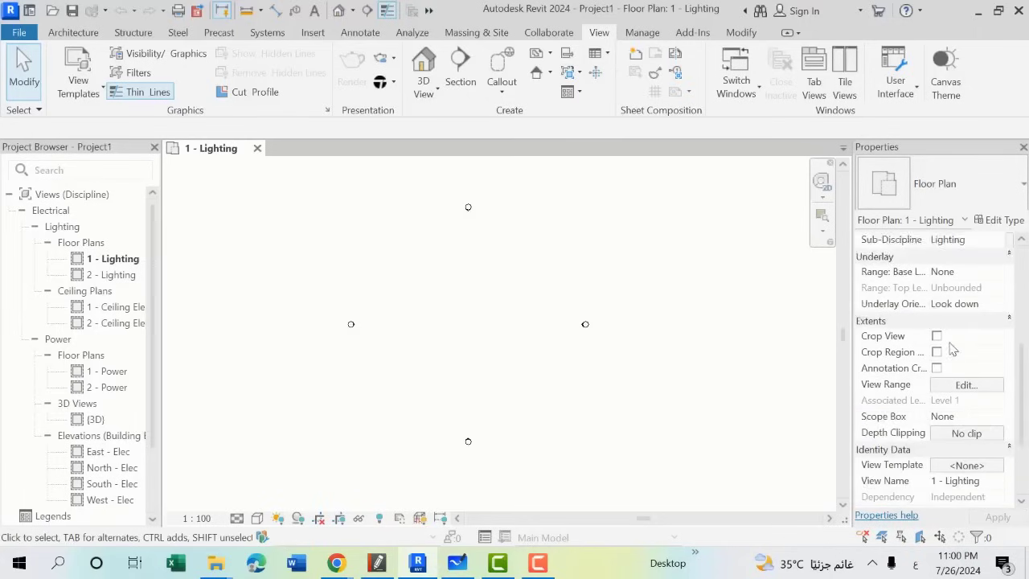
{"action": "scroll", "coordinate": [953, 347], "scroll_direction": "down", "scroll_amount": 2}
{"action": "scroll", "coordinate": [953, 347], "scroll_direction": "down", "scroll_amount": 3}
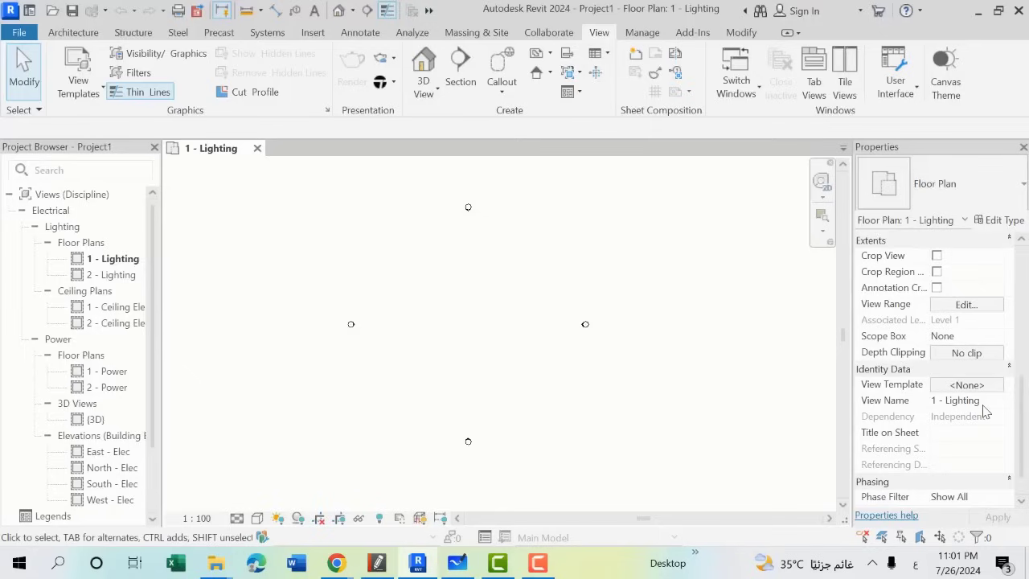
{"action": "scroll", "coordinate": [985, 412], "scroll_direction": "up", "scroll_amount": 7}
{"action": "scroll", "coordinate": [985, 406], "scroll_direction": "up", "scroll_amount": 6}
{"action": "scroll", "coordinate": [969, 354], "scroll_direction": "up", "scroll_amount": 3}
{"action": "scroll", "coordinate": [965, 322], "scroll_direction": "up", "scroll_amount": 5}
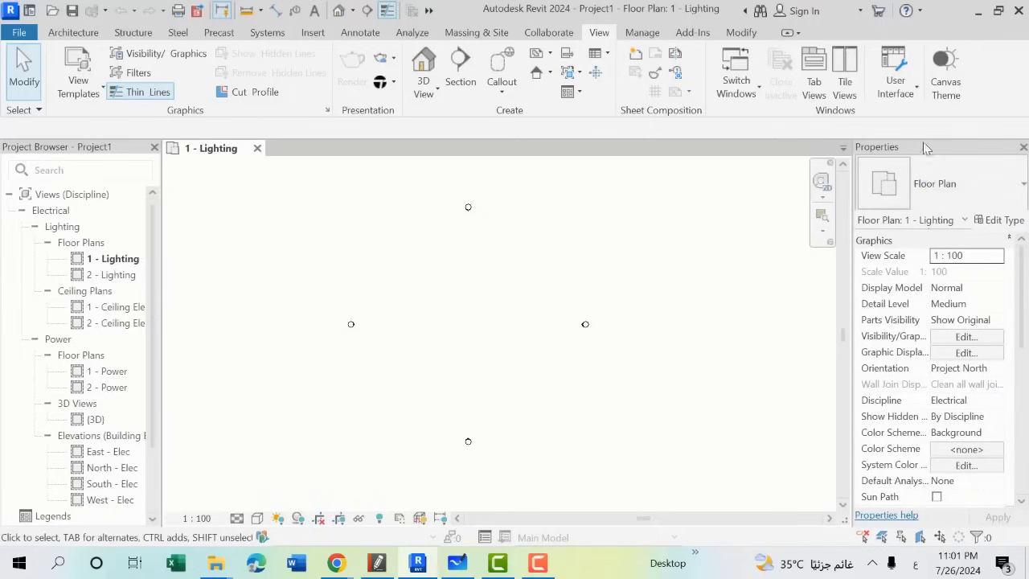
Step: Toggle the Properties and Project Browser panels off and back on, then bring up the lecture PDF
{"action": "left_click", "coordinate": [895, 72]}
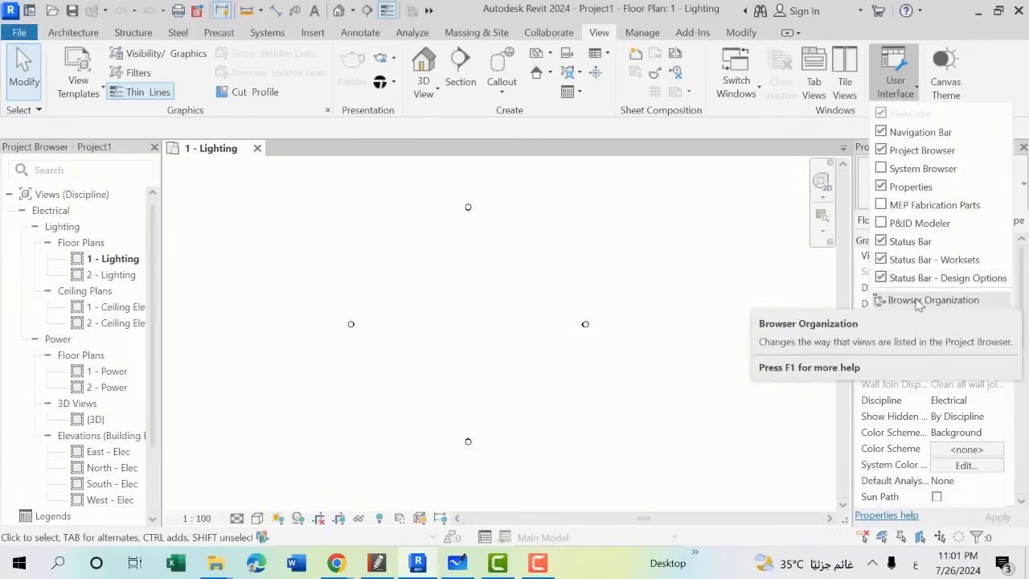
{"action": "left_click", "coordinate": [881, 188]}
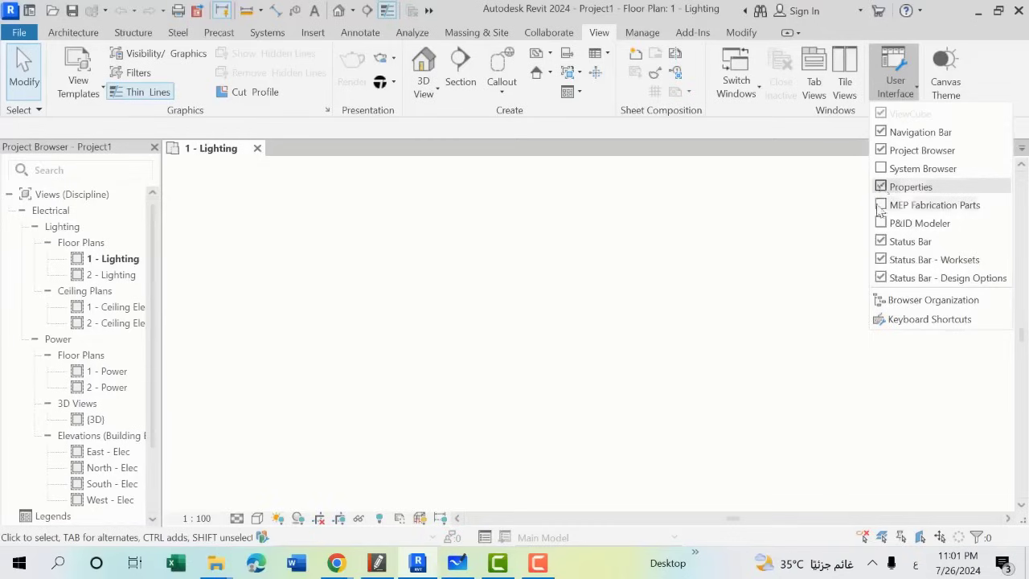
{"action": "left_click", "coordinate": [882, 150]}
{"action": "left_click", "coordinate": [882, 150]}
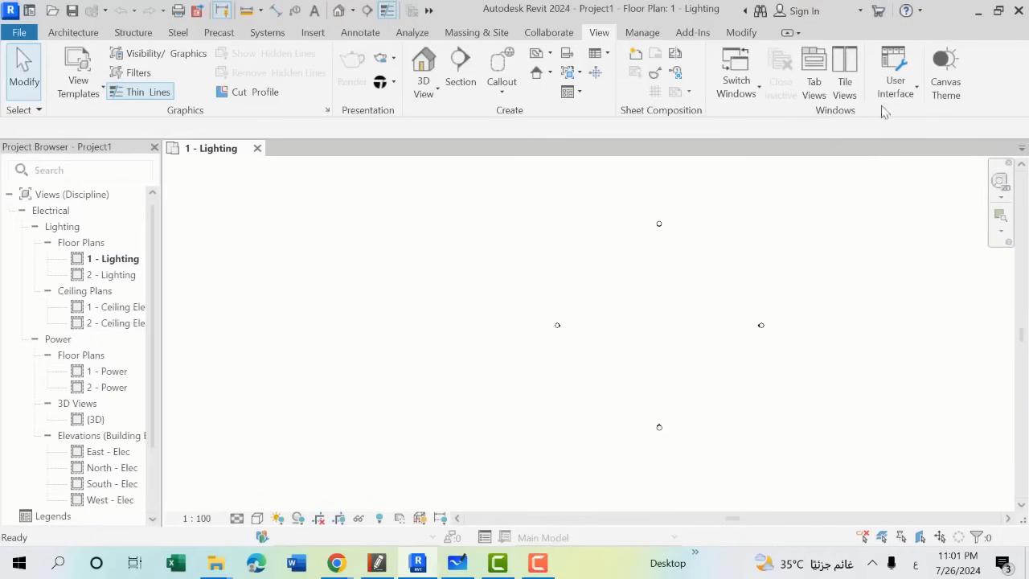
{"action": "left_click", "coordinate": [894, 93]}
{"action": "left_click", "coordinate": [882, 187]}
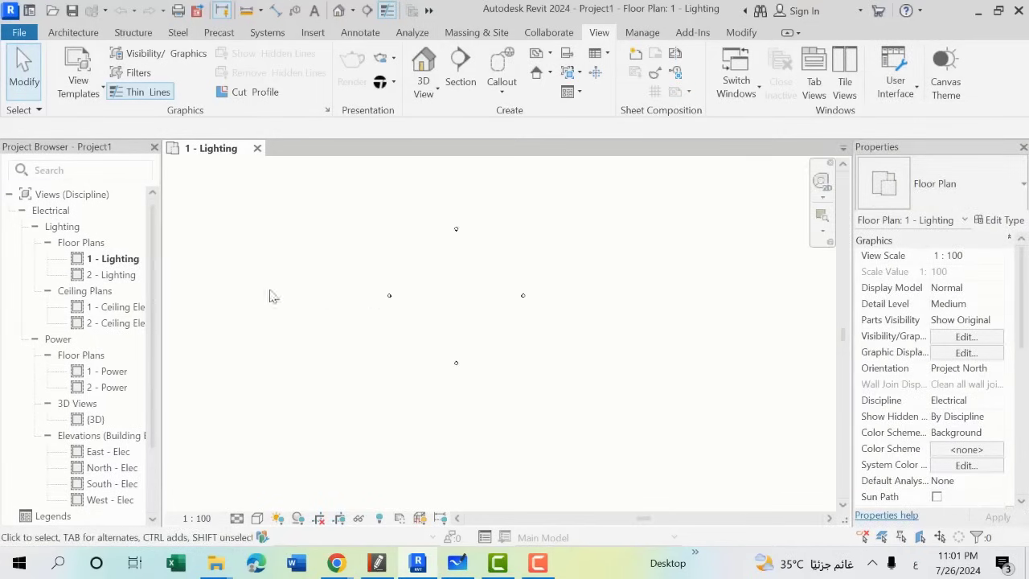
{"action": "left_click", "coordinate": [377, 563]}
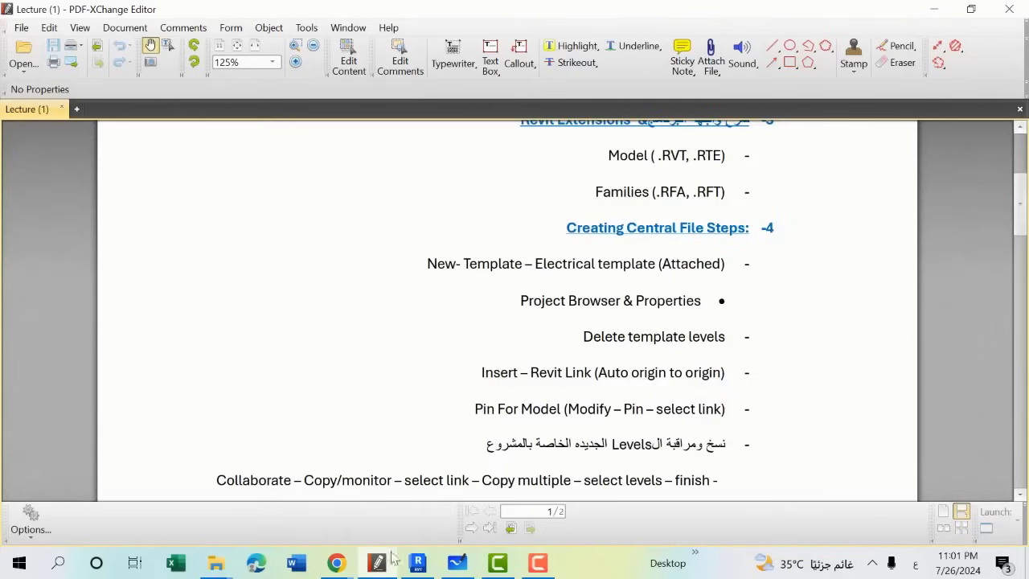
Step: After reading the Creating Central File Steps list, return to the Revit project
{"action": "left_click", "coordinate": [417, 563]}
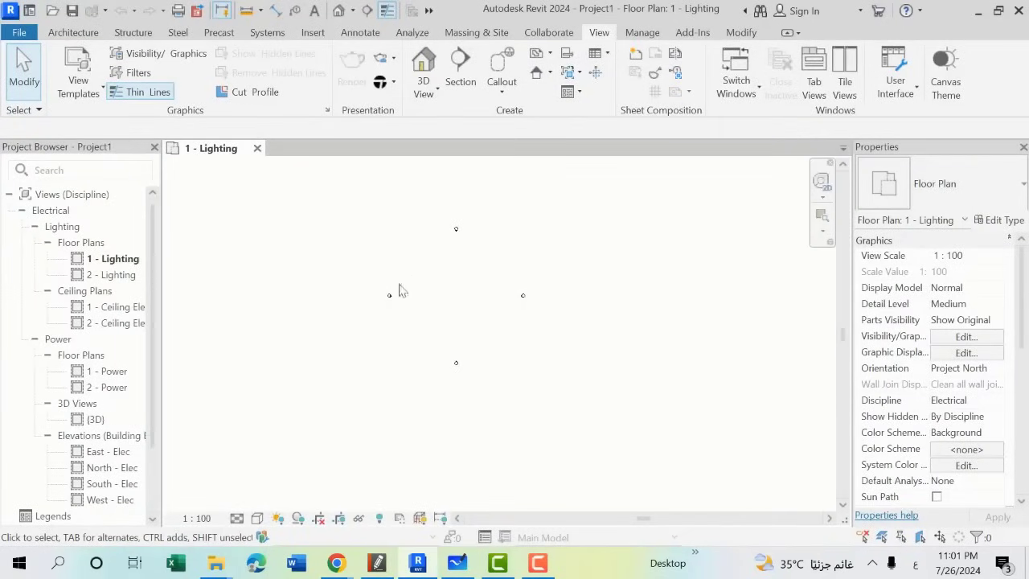
Step: Open the East - Elec elevation showing Level 1 at 0 and Level 2 at 4000
{"action": "scroll", "coordinate": [104, 249], "scroll_direction": "down", "scroll_amount": 3}
{"action": "scroll", "coordinate": [104, 251], "scroll_direction": "up", "scroll_amount": 3}
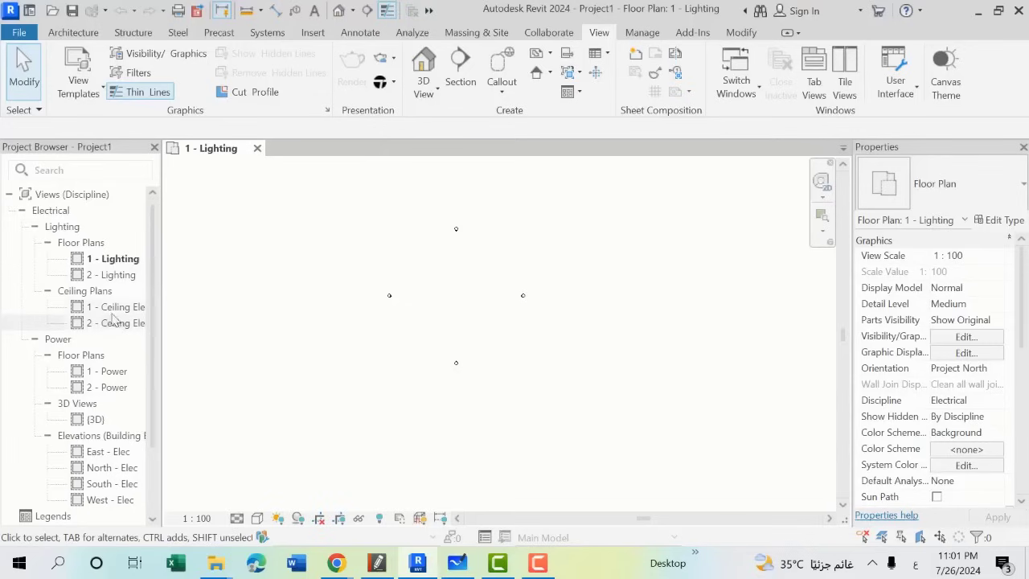
{"action": "scroll", "coordinate": [113, 346], "scroll_direction": "down", "scroll_amount": 3}
{"action": "double_click", "coordinate": [111, 374]}
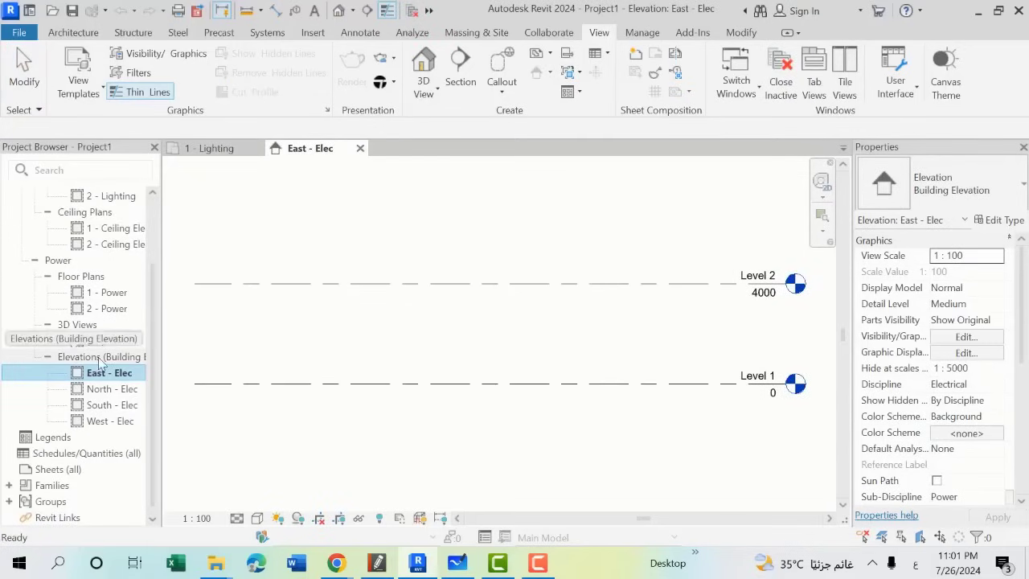
{"action": "scroll", "coordinate": [708, 275], "scroll_direction": "down", "scroll_amount": 1}
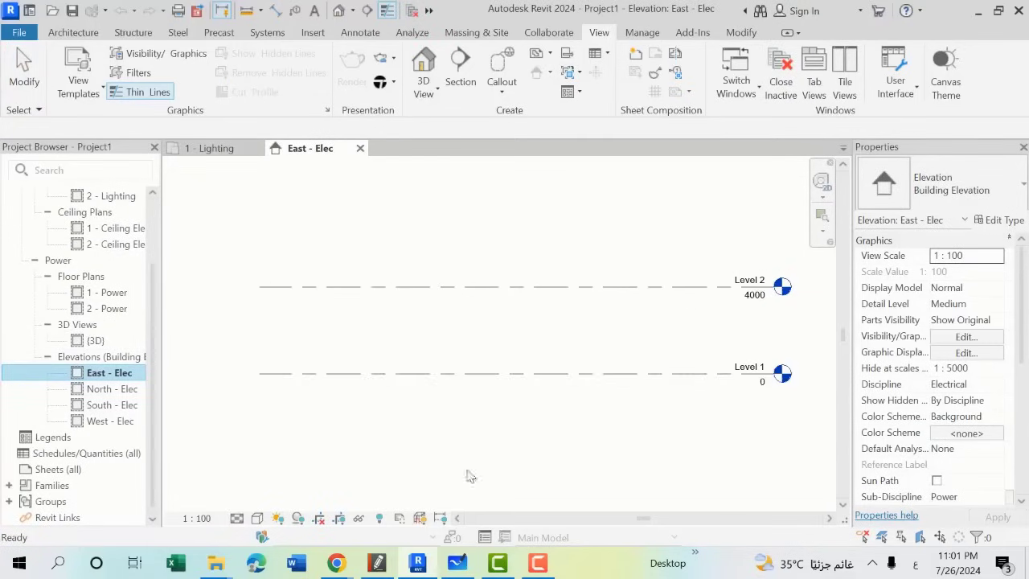
Step: On the whiteboard, sketch a box crossed by a horizontal level line, then return to East - Elec
{"action": "left_click", "coordinate": [376, 563]}
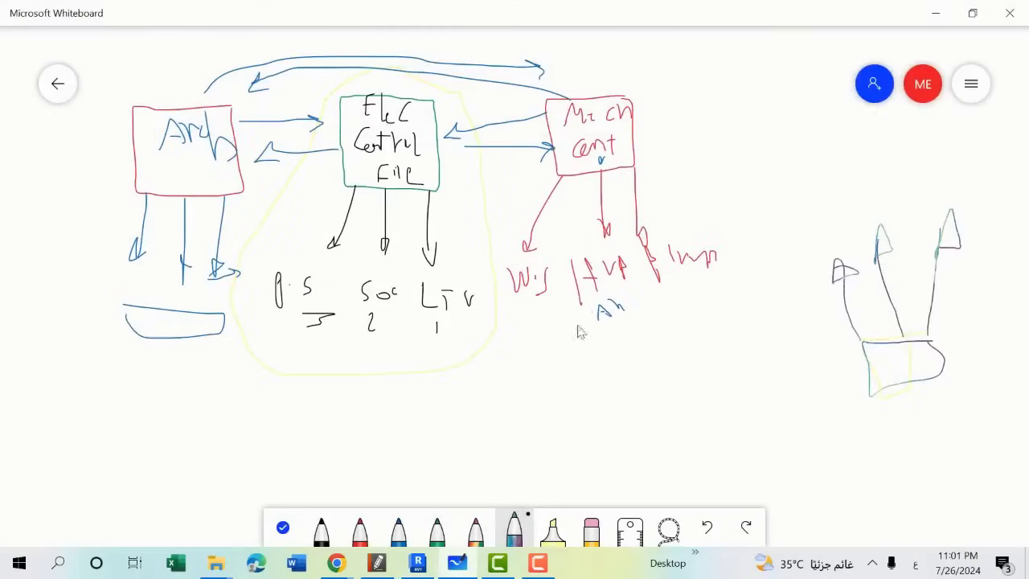
{"action": "scroll", "coordinate": [882, 339], "scroll_direction": "down", "scroll_amount": 2}
{"action": "scroll", "coordinate": [936, 463], "scroll_direction": "up", "scroll_amount": 2}
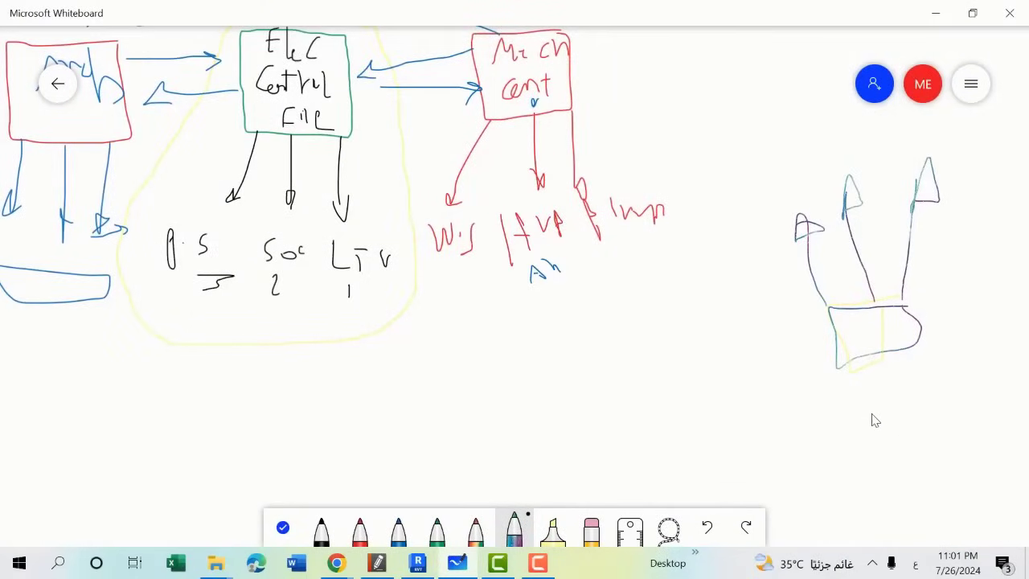
{"action": "mouse_move", "coordinate": [943, 398]}
{"action": "left_mouse_down"}
{"action": "mouse_move", "coordinate": [842, 447]}
{"action": "mouse_move", "coordinate": [933, 385]}
{"action": "left_mouse_up"}
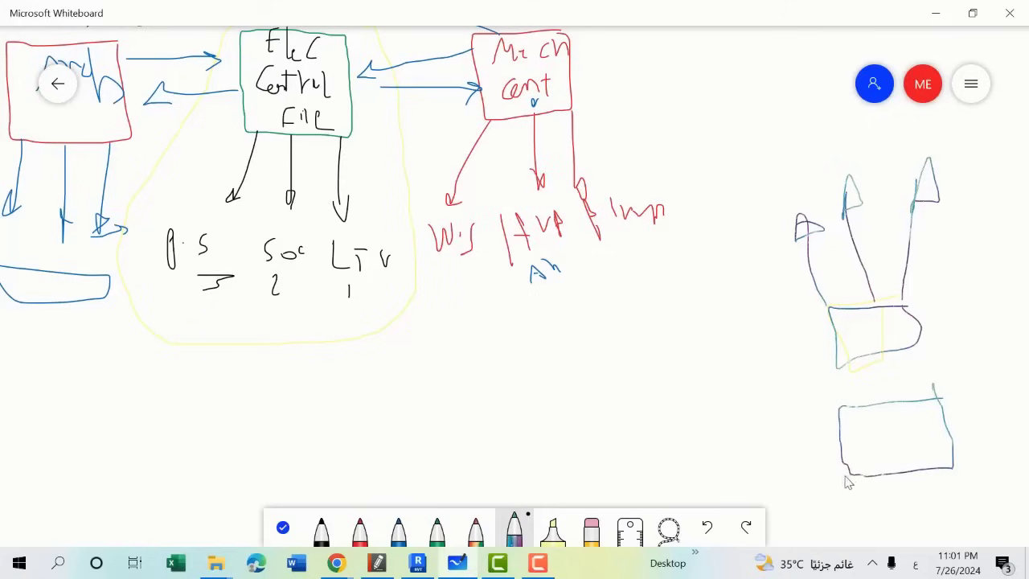
{"action": "left_click_drag", "start_coordinate": [846, 475], "coordinate": [989, 477]}
{"action": "left_click_drag", "start_coordinate": [843, 441], "coordinate": [1006, 436]}
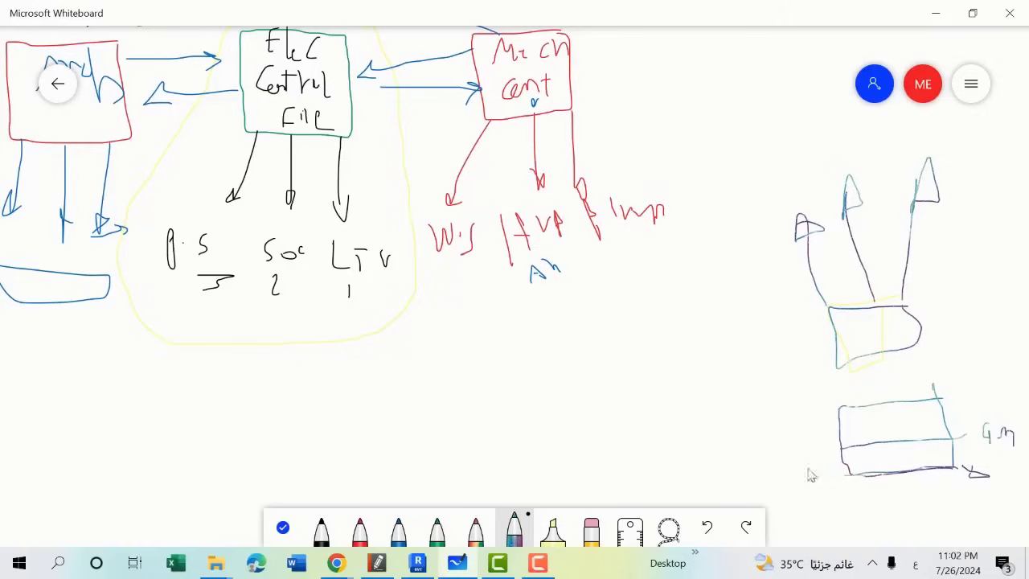
{"action": "left_click", "coordinate": [417, 563]}
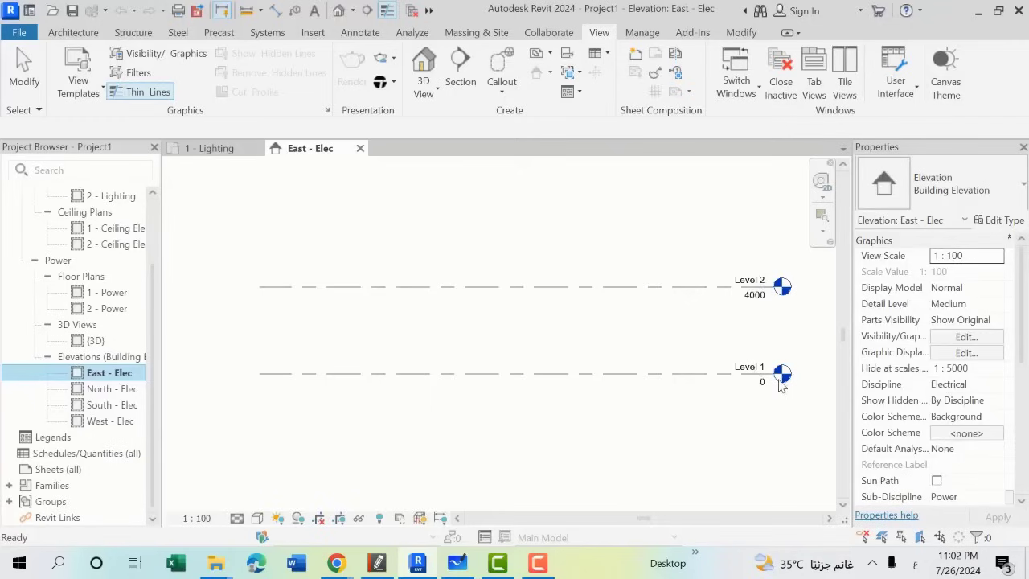
Step: Delete Level 1 and Level 2 and confirm removing their floor and ceiling plan views
{"action": "left_click_drag", "start_coordinate": [788, 233], "coordinate": [552, 459]}
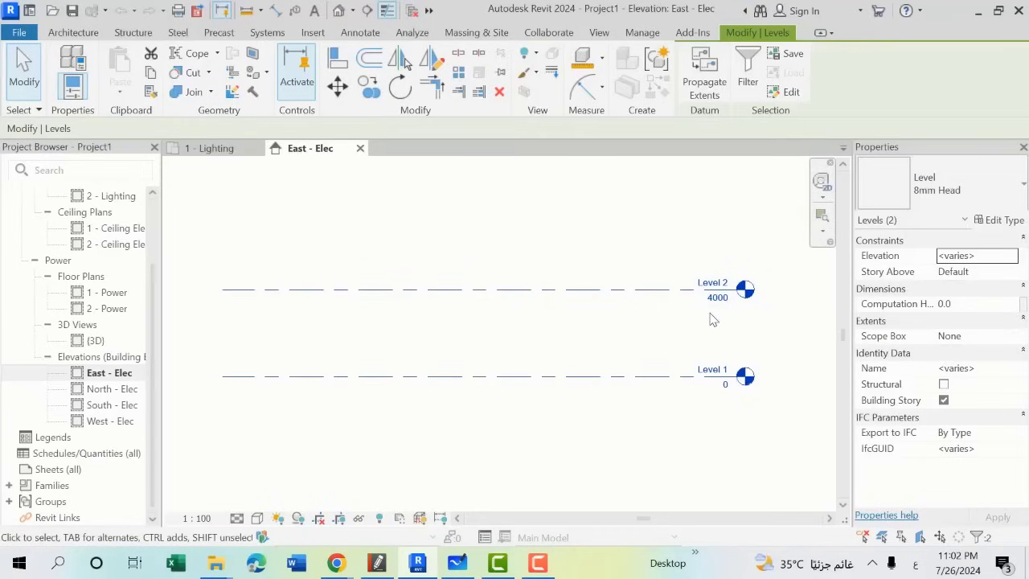
{"action": "key", "text": "Delete"}
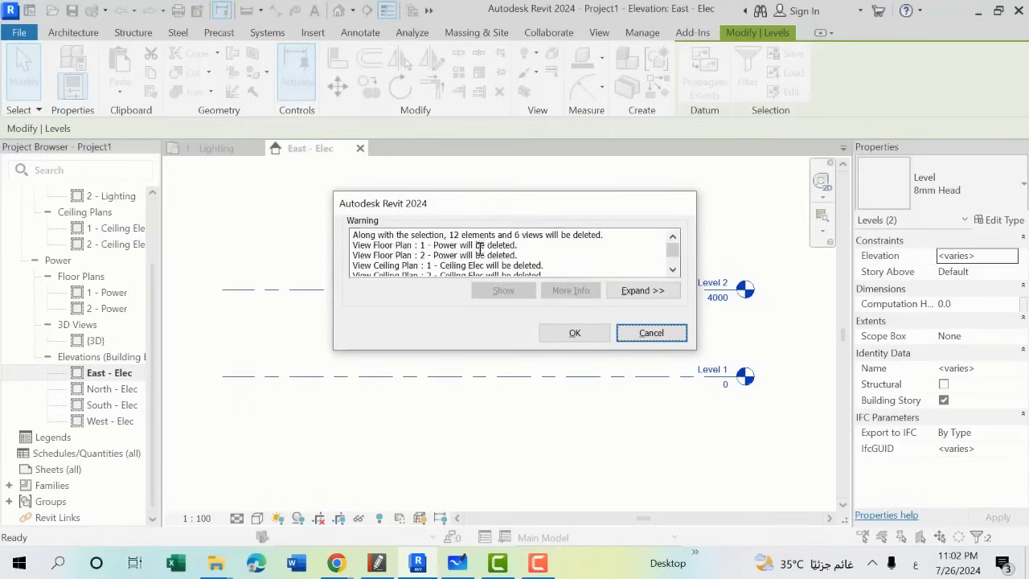
{"action": "left_click", "coordinate": [570, 337]}
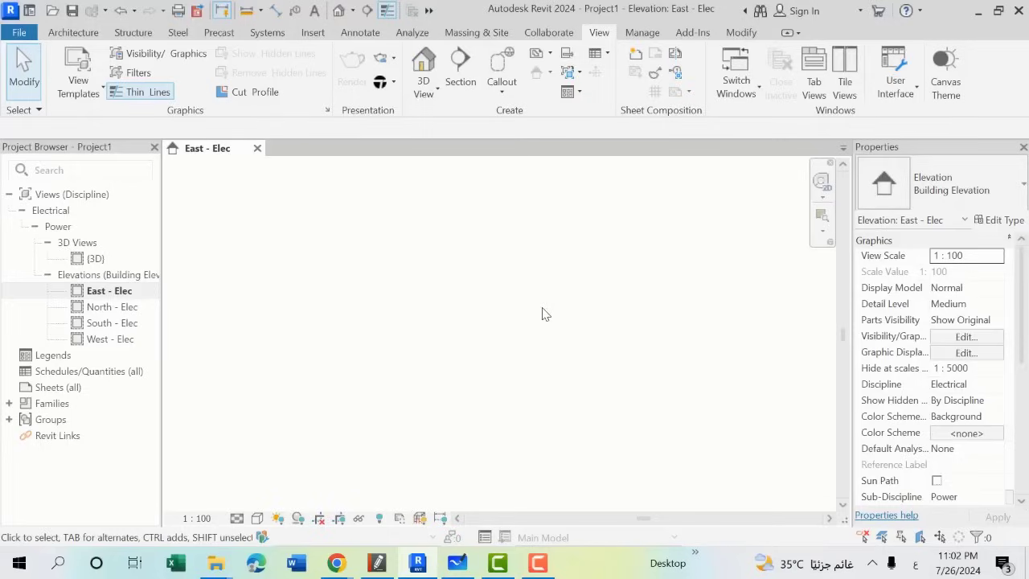
Step: Glance at the lecture notes PDF, then return to the Revit electrical project
{"action": "key", "text": "alt+Tab"}
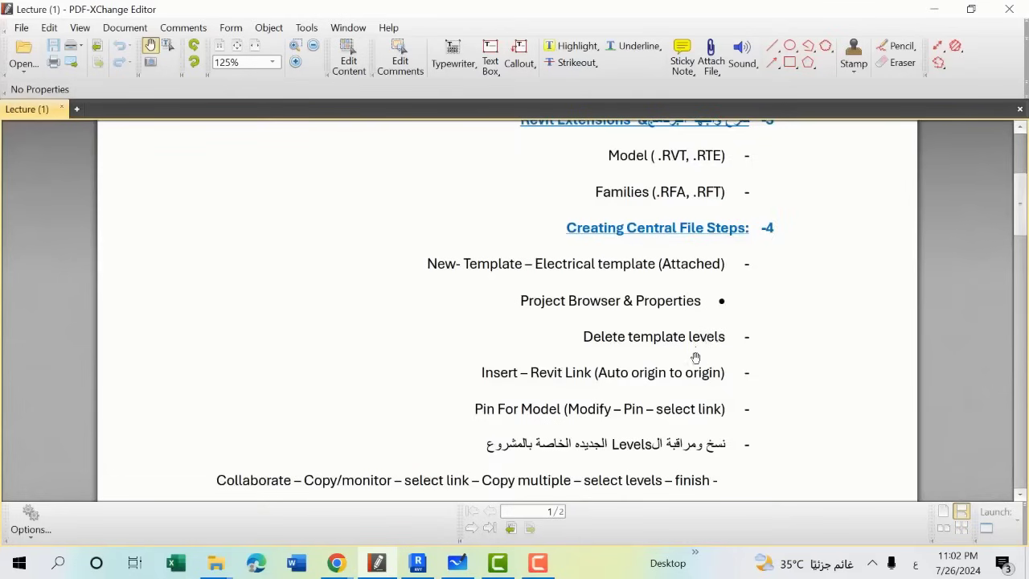
{"action": "scroll", "coordinate": [697, 354], "scroll_direction": "down", "scroll_amount": 1}
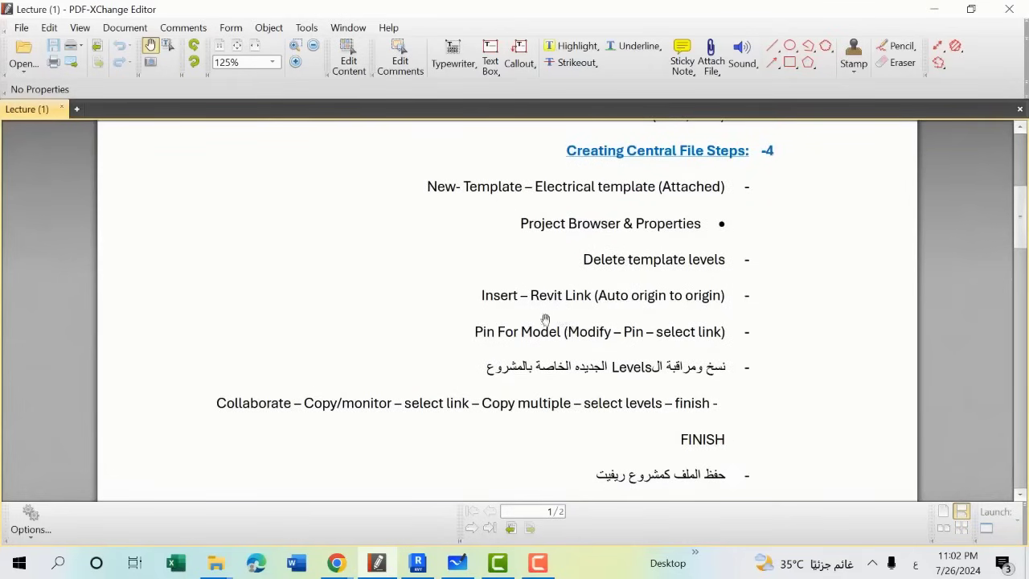
{"action": "left_click", "coordinate": [415, 564]}
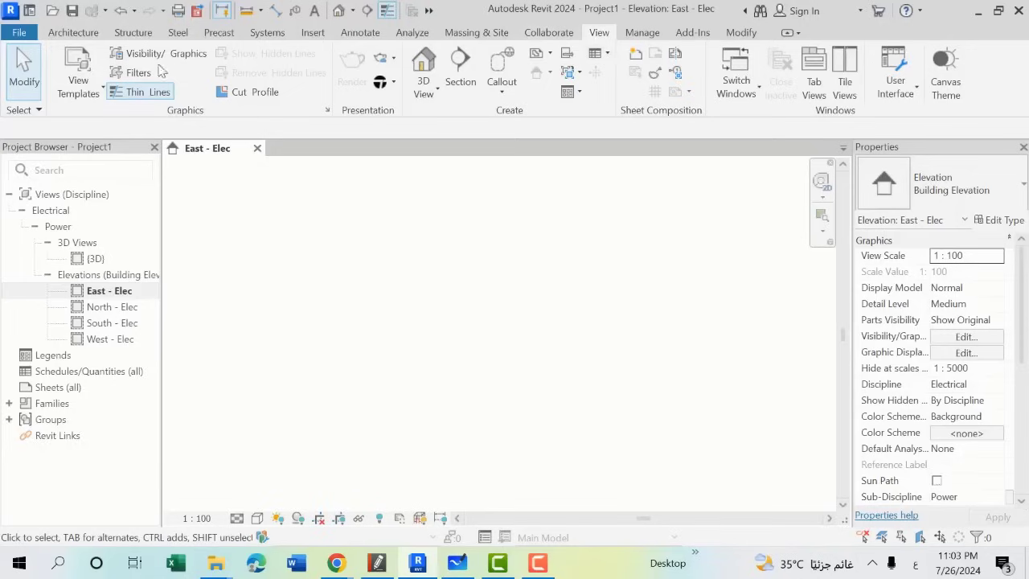
Step: Start Link Revit and browse to Desktop > Revit Course 2024 > School Files
{"action": "left_click", "coordinate": [307, 34]}
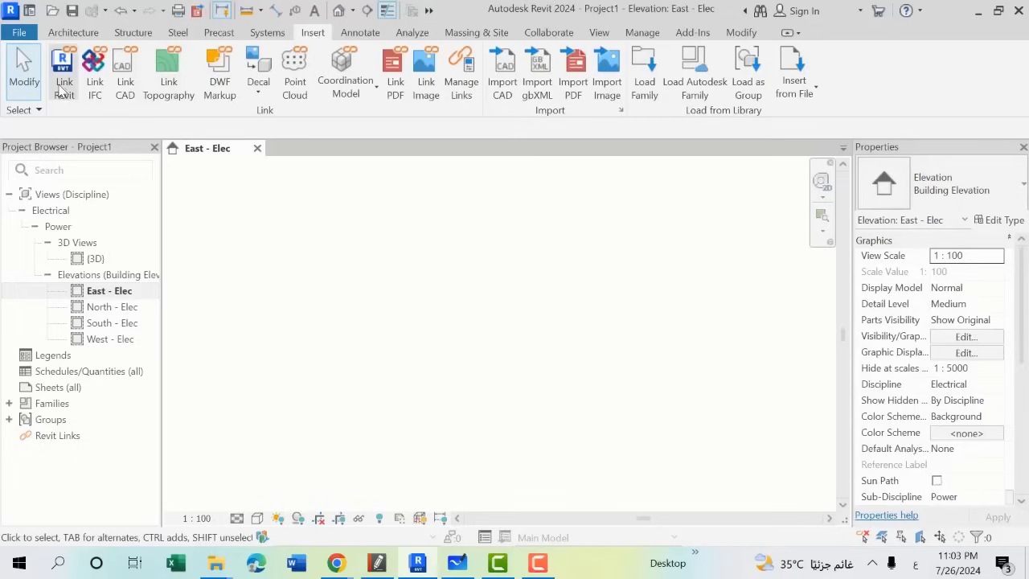
{"action": "left_click", "coordinate": [62, 97]}
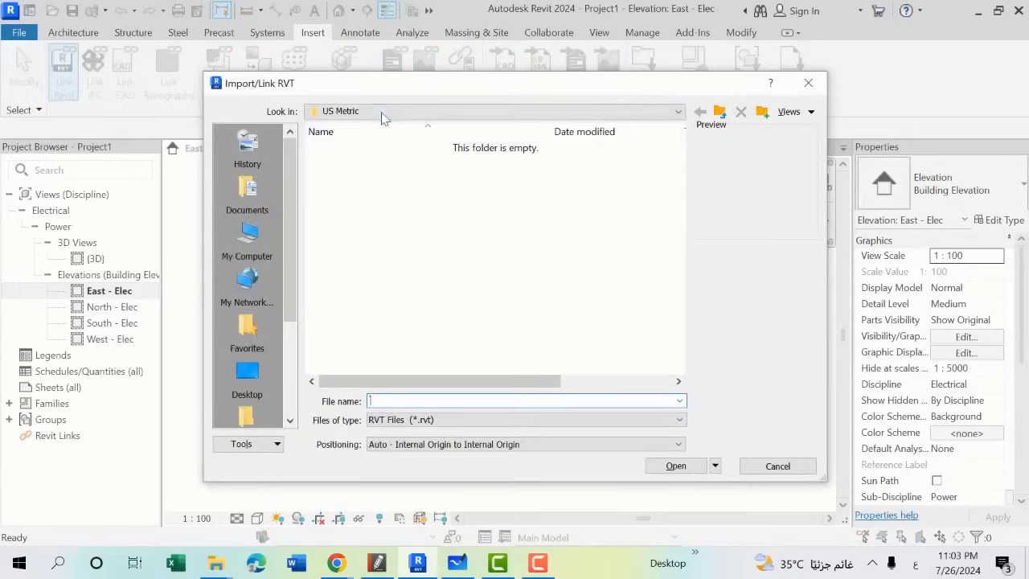
{"action": "left_click", "coordinate": [382, 112]}
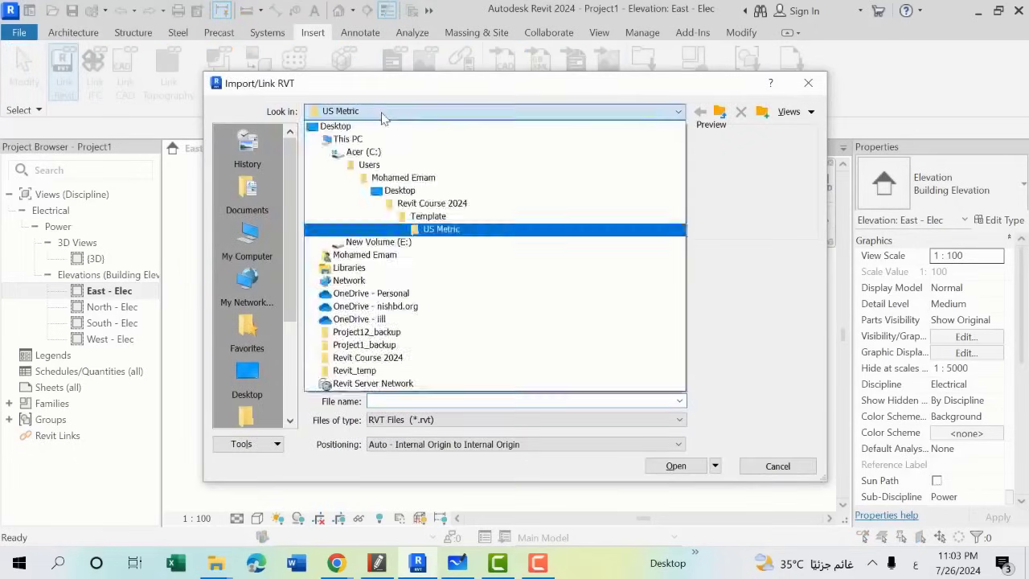
{"action": "left_click", "coordinate": [406, 153]}
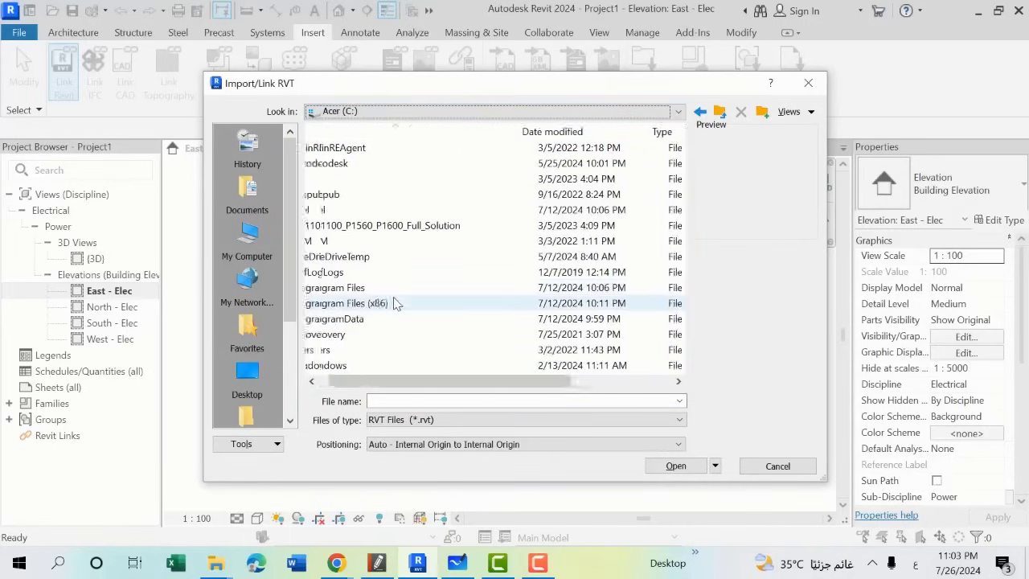
{"action": "left_click", "coordinate": [375, 111]}
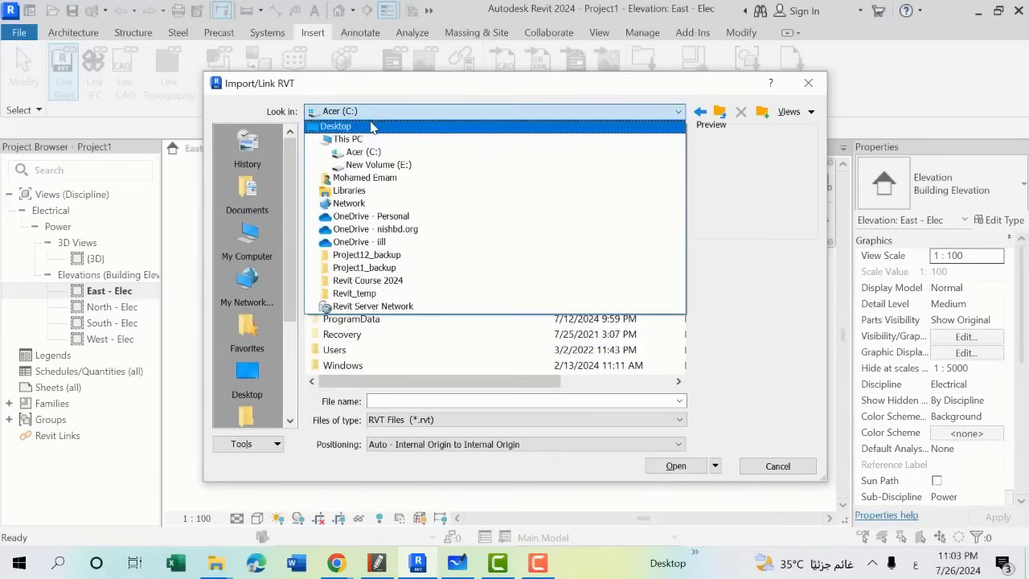
{"action": "left_click", "coordinate": [374, 123]}
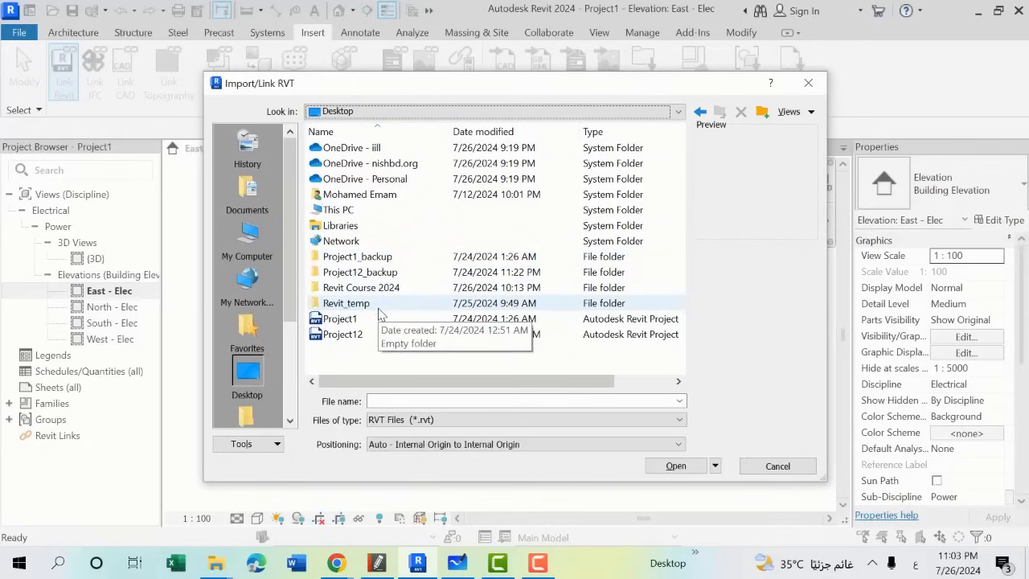
{"action": "left_click", "coordinate": [379, 310]}
{"action": "double_click", "coordinate": [378, 288]}
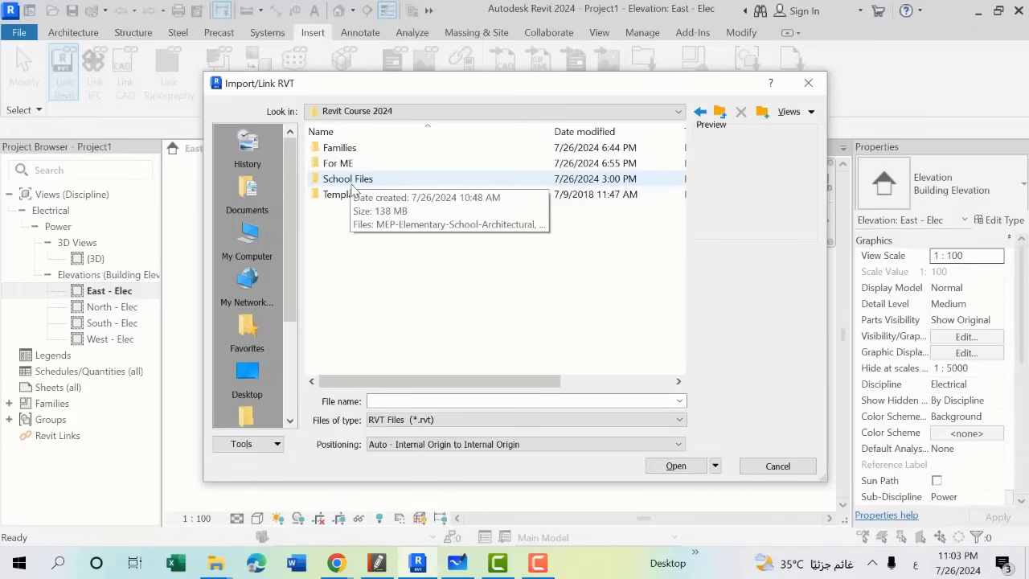
{"action": "double_click", "coordinate": [351, 181]}
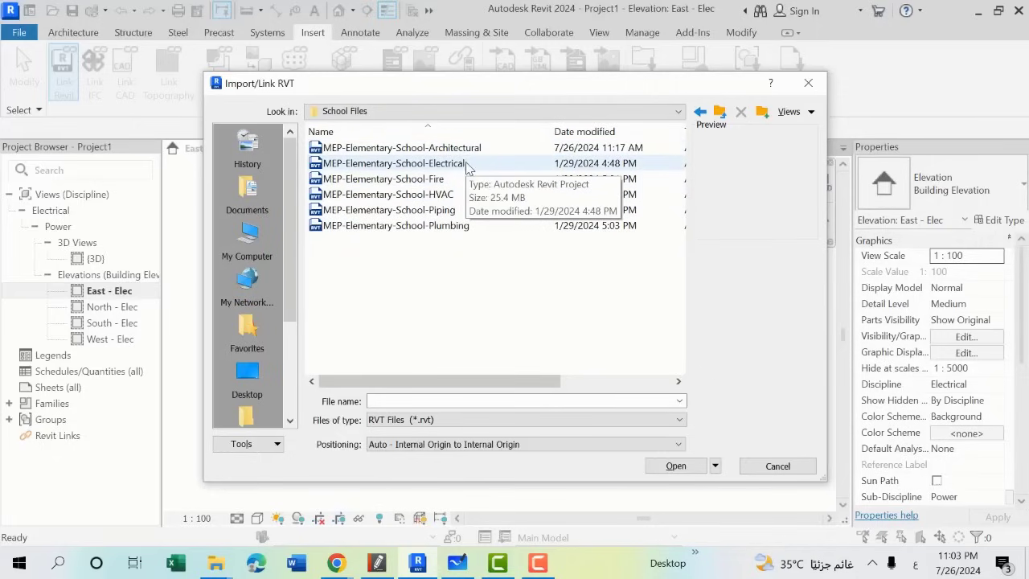
Step: Link MEP-Elementary-School-Architectural.rvt using Auto - Internal Origin to Internal Origin positioning
{"action": "left_click", "coordinate": [474, 151]}
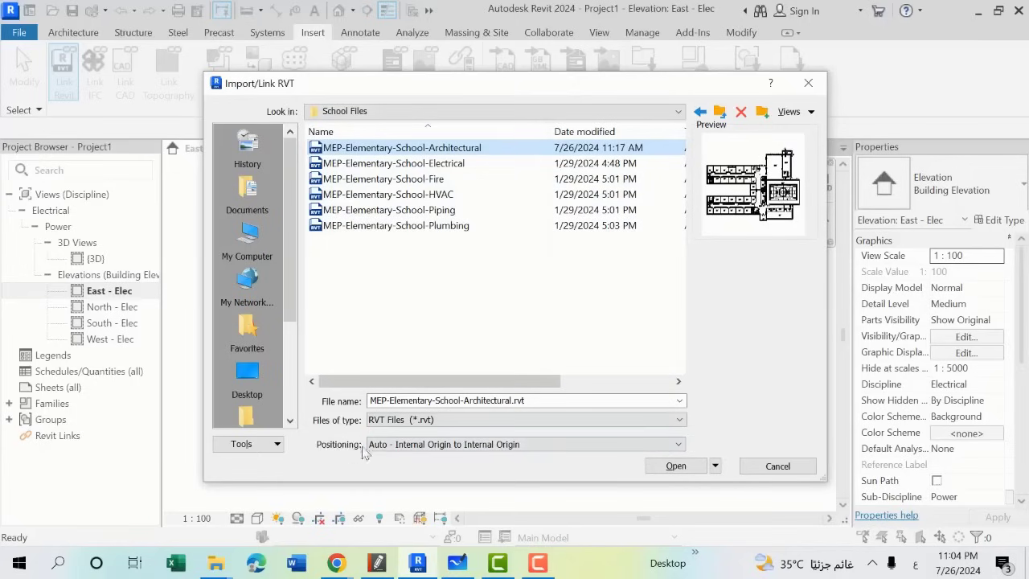
{"action": "left_click", "coordinate": [414, 447]}
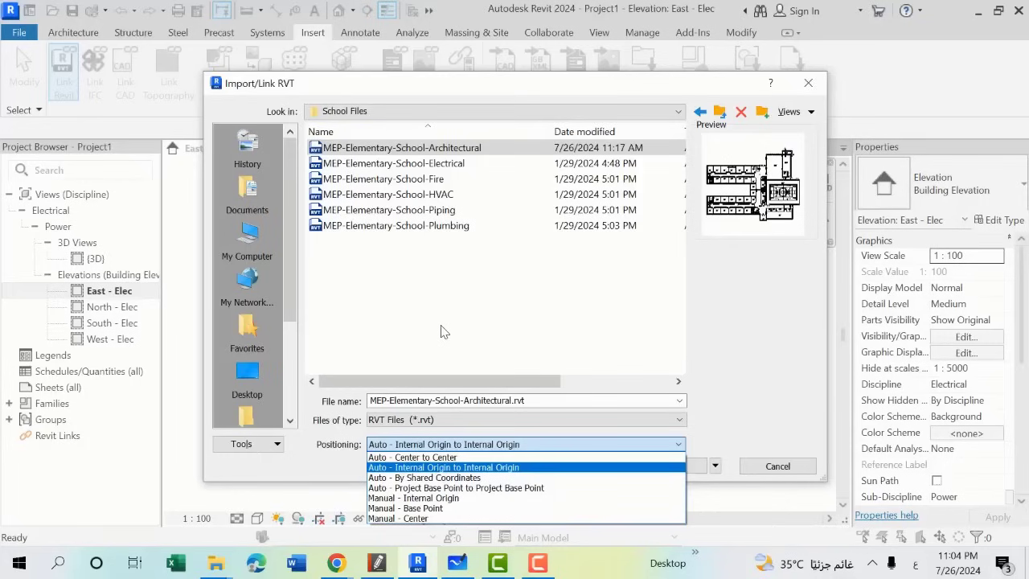
{"action": "key", "text": "Return"}
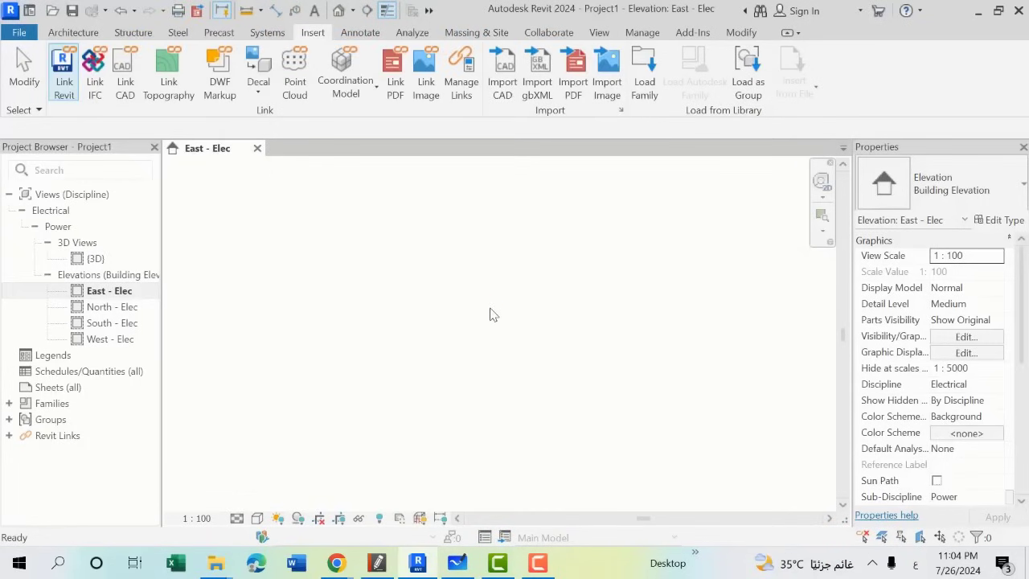
Step: Zoom and pan East - Elec to show the Volume Modeling Reference levels and left-side grid lines
{"action": "scroll", "coordinate": [470, 308], "scroll_direction": "down", "scroll_amount": 2}
{"action": "scroll", "coordinate": [462, 306], "scroll_direction": "down", "scroll_amount": 1}
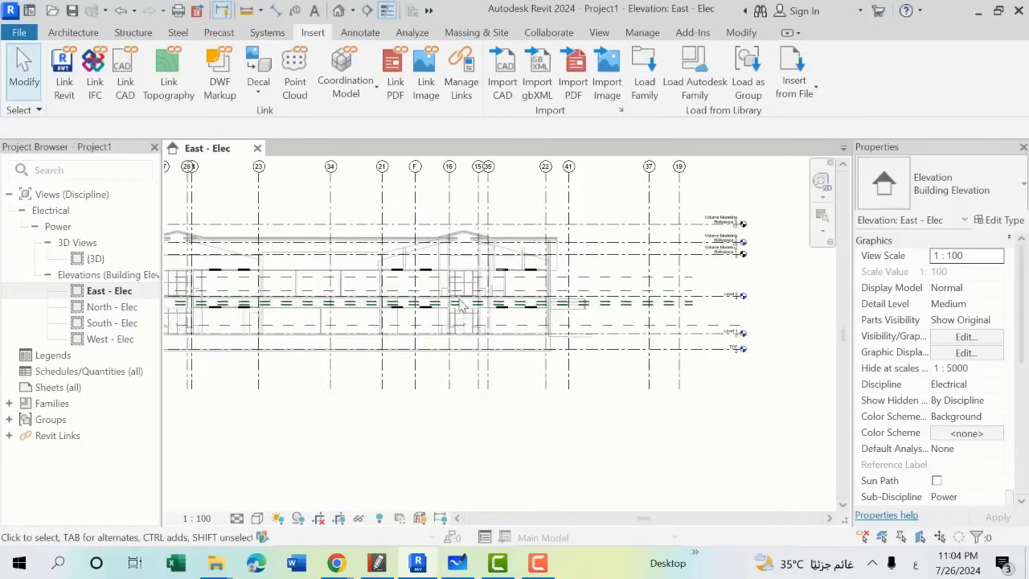
{"action": "scroll", "coordinate": [760, 322], "scroll_direction": "up", "scroll_amount": 2}
{"action": "scroll", "coordinate": [752, 354], "scroll_direction": "up", "scroll_amount": 1}
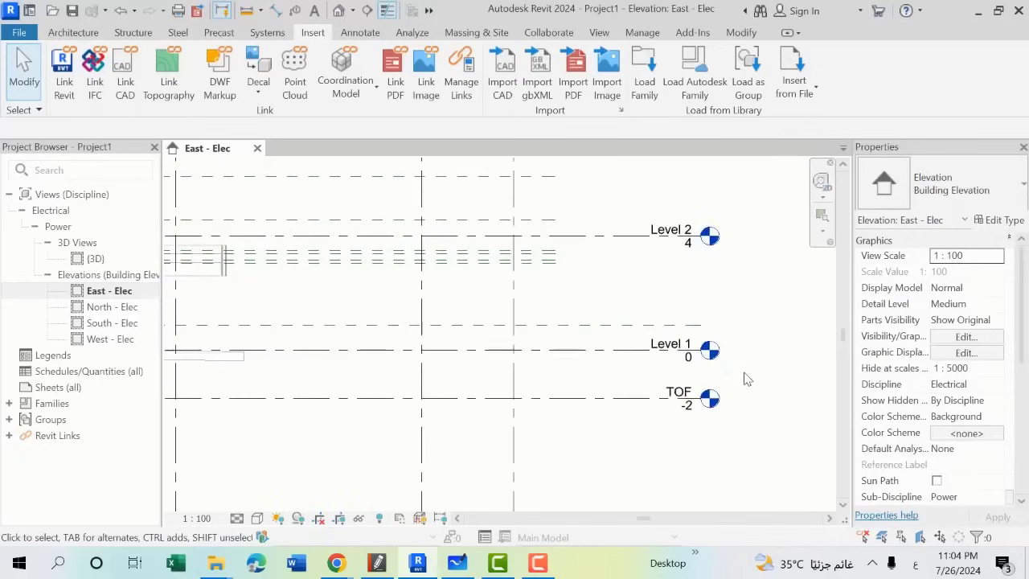
{"action": "middle_click_drag", "start_coordinate": [684, 252], "coordinate": [681, 285]}
{"action": "scroll", "coordinate": [609, 338], "scroll_direction": "down", "scroll_amount": 1}
{"action": "scroll", "coordinate": [616, 308], "scroll_direction": "down", "scroll_amount": 1}
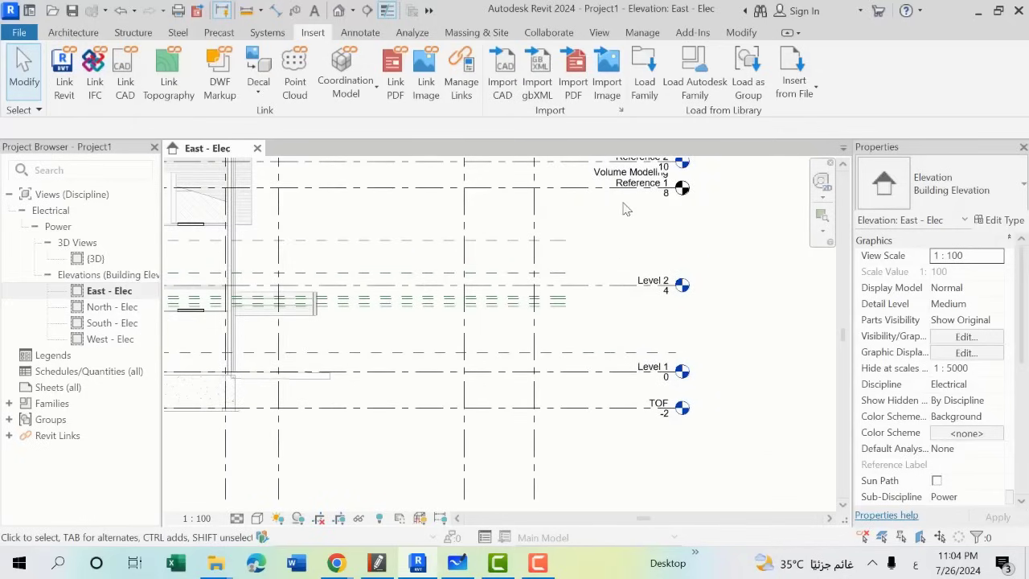
{"action": "scroll", "coordinate": [688, 418], "scroll_direction": "up", "scroll_amount": 1}
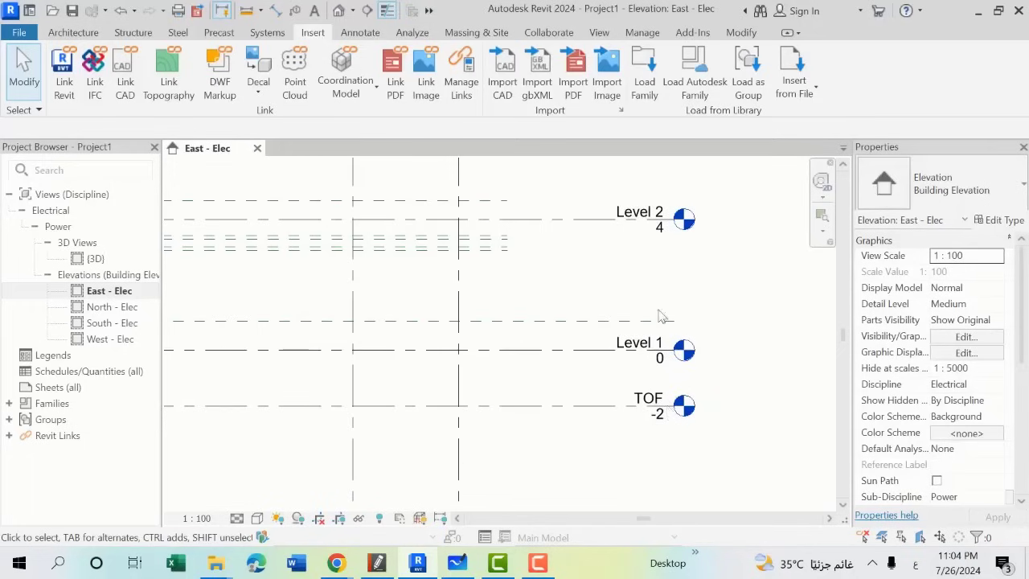
{"action": "middle_click_drag", "start_coordinate": [658, 315], "coordinate": [639, 409]}
{"action": "middle_click_drag", "start_coordinate": [623, 324], "coordinate": [639, 418]}
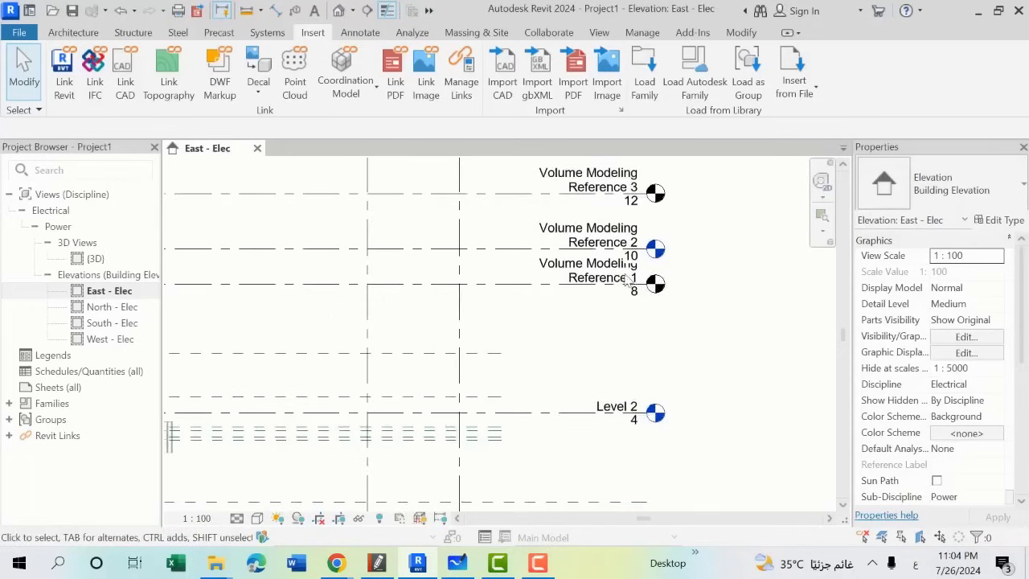
{"action": "scroll", "coordinate": [626, 278], "scroll_direction": "down", "scroll_amount": 3}
{"action": "scroll", "coordinate": [565, 281], "scroll_direction": "down", "scroll_amount": 2}
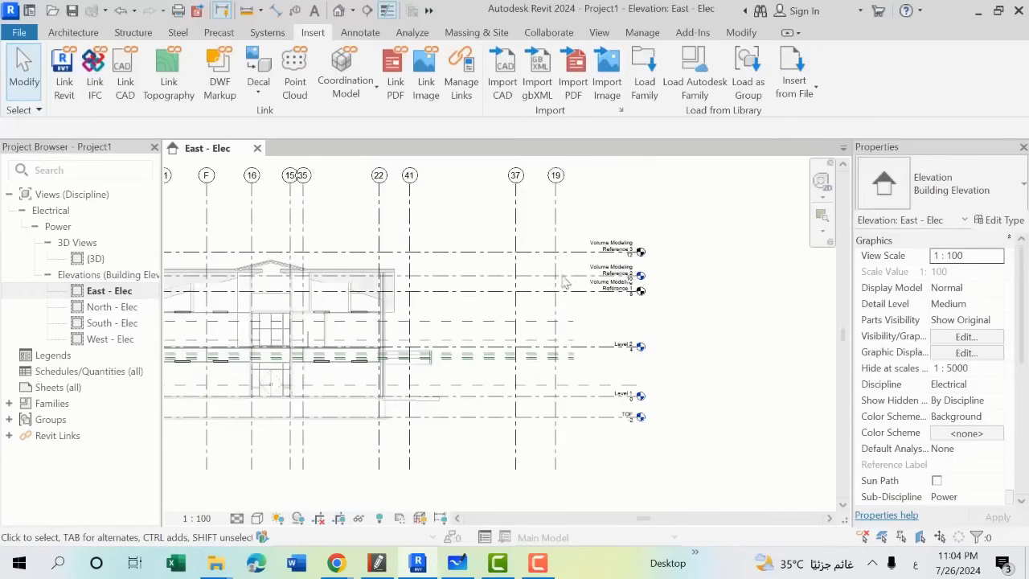
{"action": "middle_click_drag", "start_coordinate": [551, 317], "coordinate": [604, 356]}
{"action": "scroll", "coordinate": [604, 356], "scroll_direction": "down", "scroll_amount": 2}
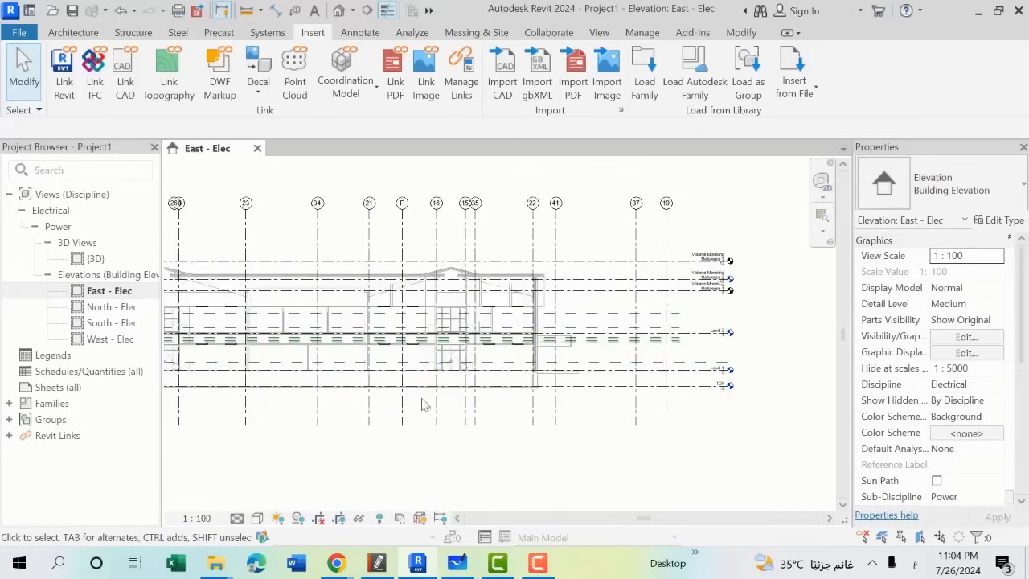
{"action": "middle_click_drag", "start_coordinate": [424, 404], "coordinate": [619, 395]}
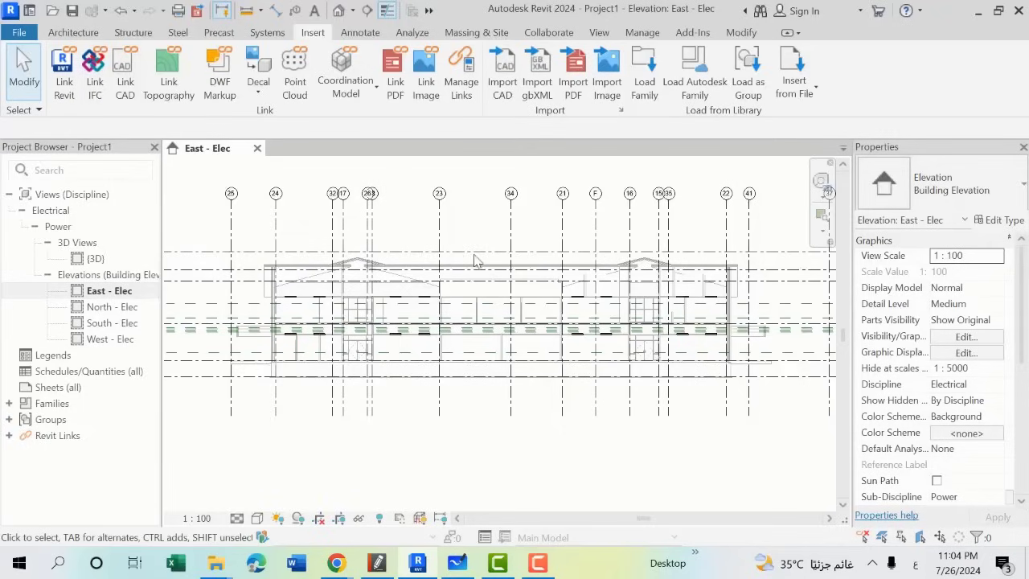
{"action": "left_click", "coordinate": [378, 563]}
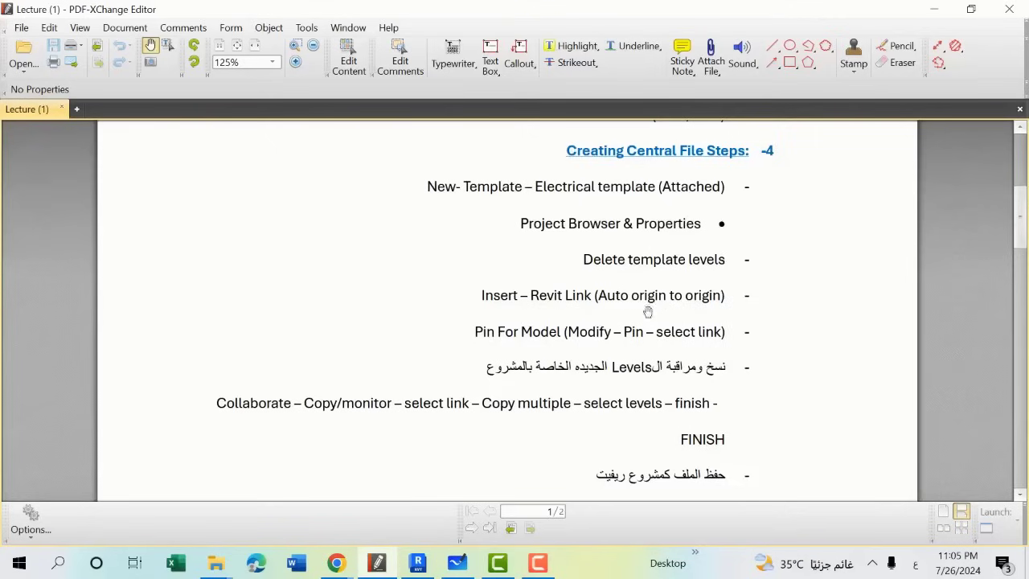
{"action": "scroll", "coordinate": [689, 306], "scroll_direction": "down", "scroll_amount": 1}
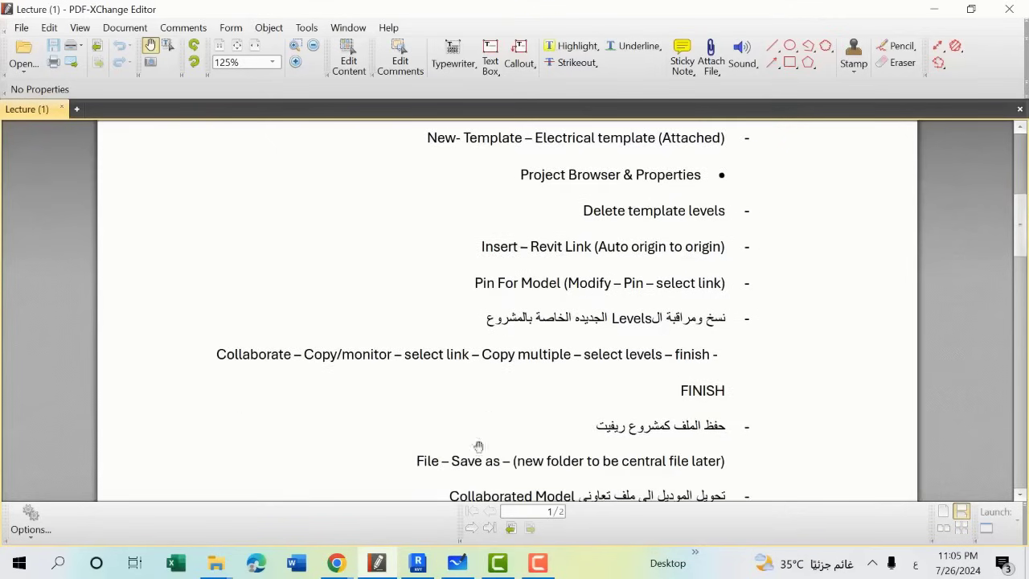
{"action": "left_click", "coordinate": [418, 563]}
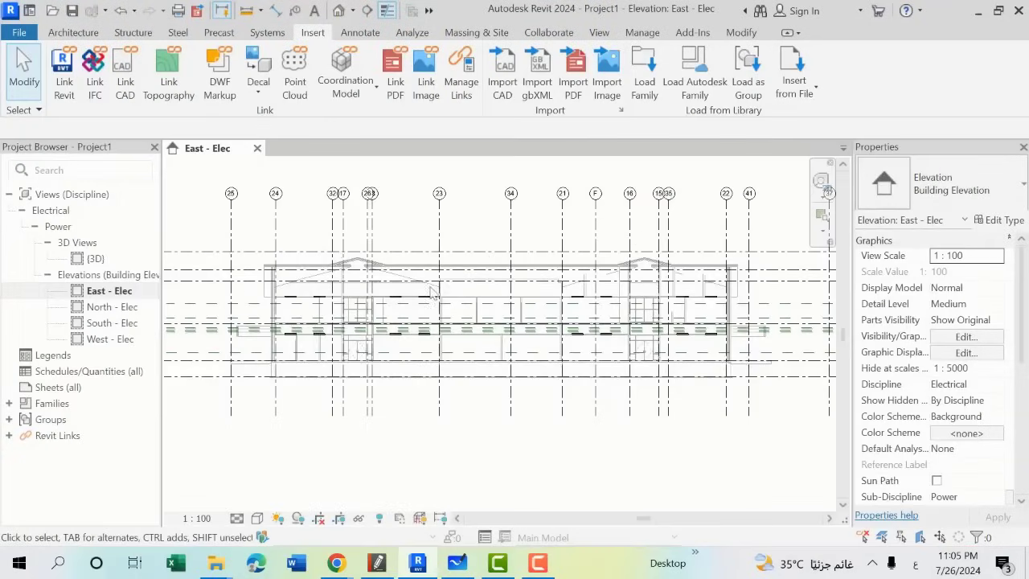
Step: Select the linked MEP-Elementary-School-Architectural model in the recentred East - Elec elevation
{"action": "scroll", "coordinate": [435, 294], "scroll_direction": "up", "scroll_amount": 2}
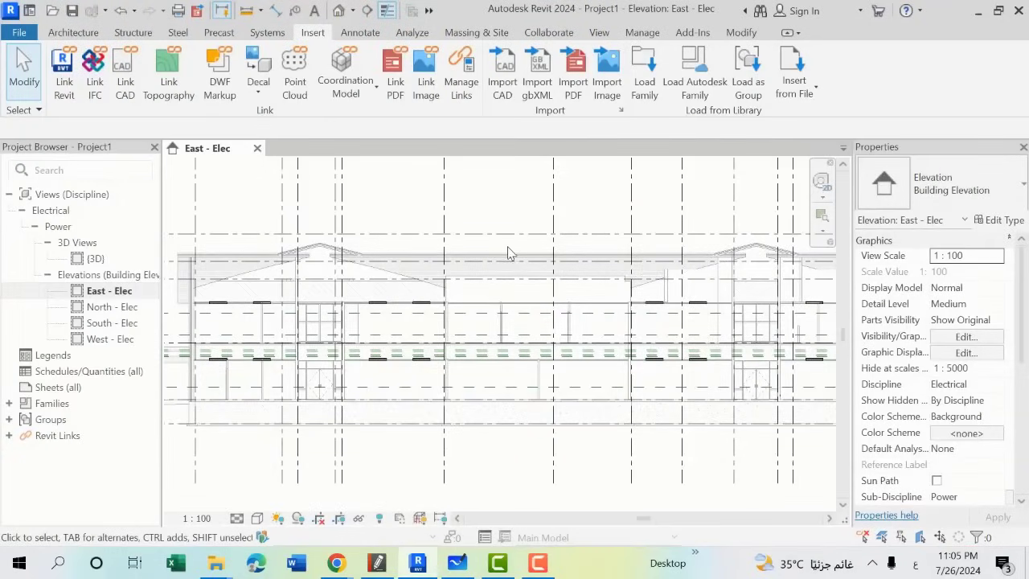
{"action": "scroll", "coordinate": [508, 254], "scroll_direction": "down", "scroll_amount": 3}
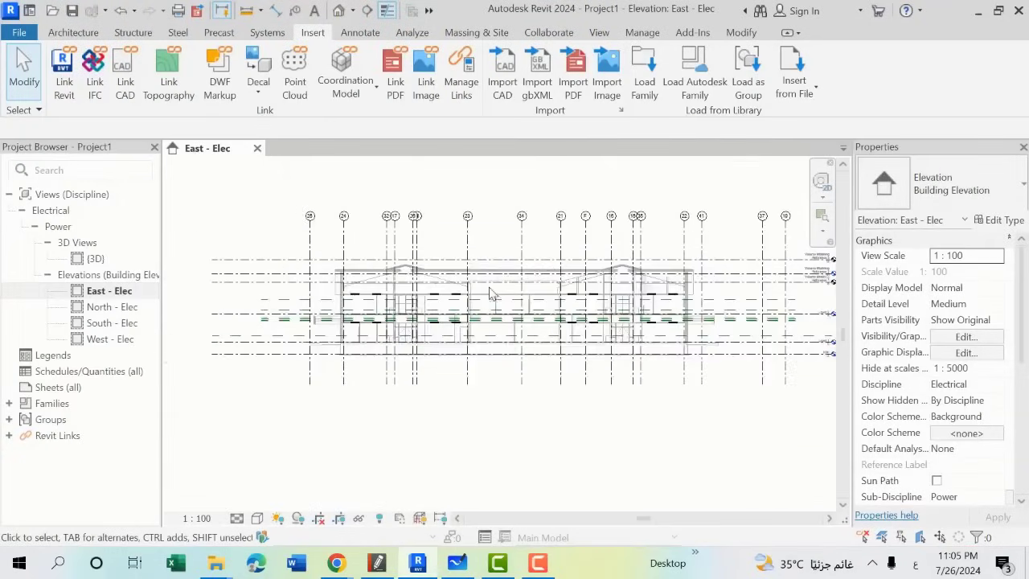
{"action": "left_click", "coordinate": [37, 111]}
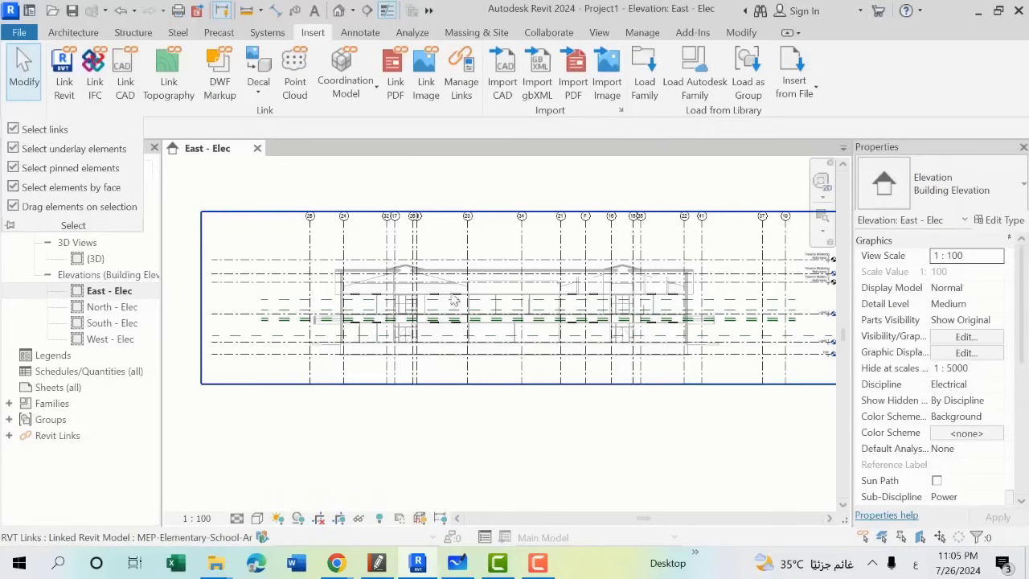
{"action": "left_click", "coordinate": [517, 286]}
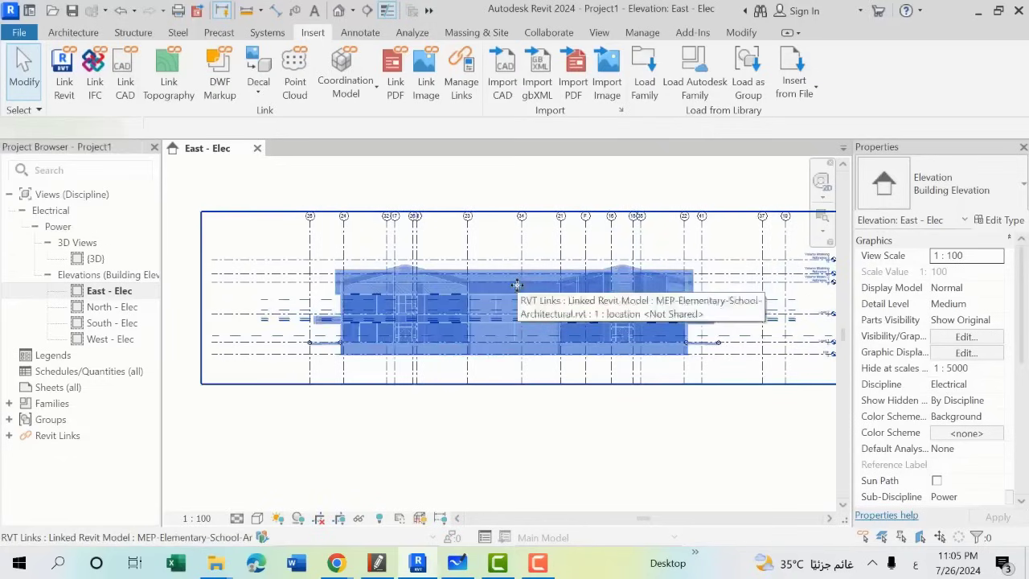
{"action": "left_click", "coordinate": [517, 285]}
{"action": "scroll", "coordinate": [491, 225], "scroll_direction": "down", "scroll_amount": 1}
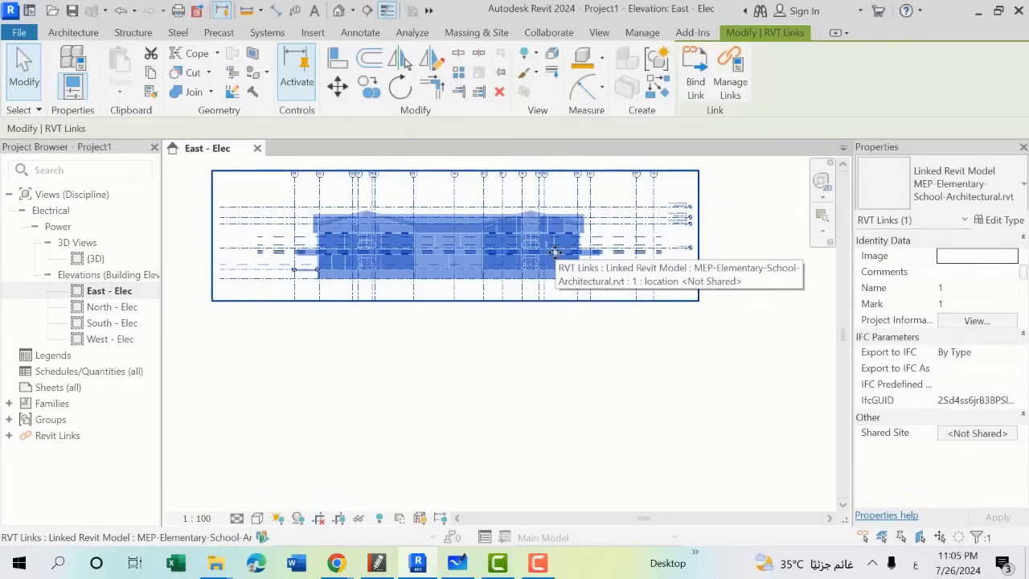
{"action": "key", "text": "Escape"}
{"action": "middle_click_drag", "start_coordinate": [457, 208], "coordinate": [521, 272]}
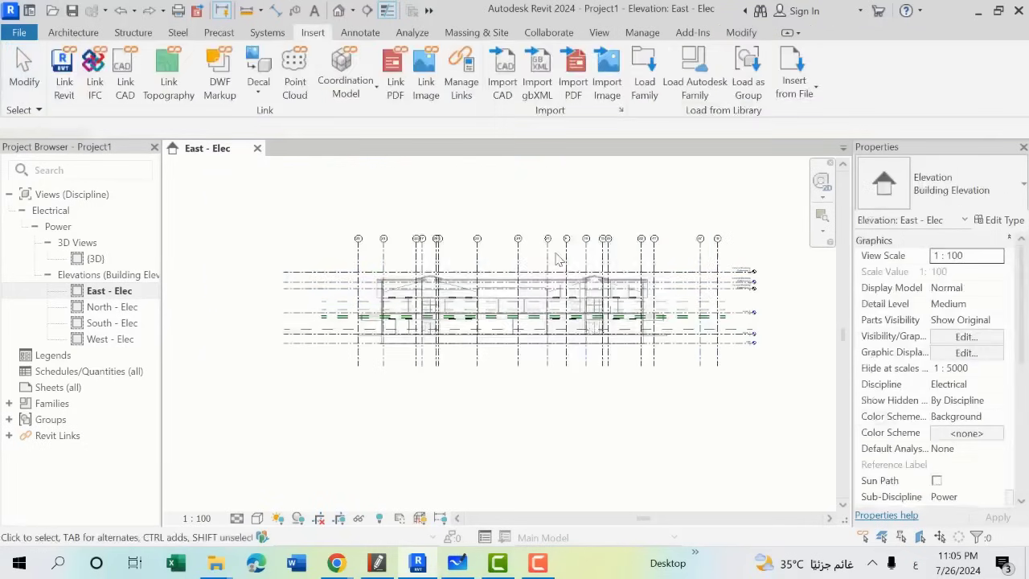
{"action": "left_click", "coordinate": [474, 248]}
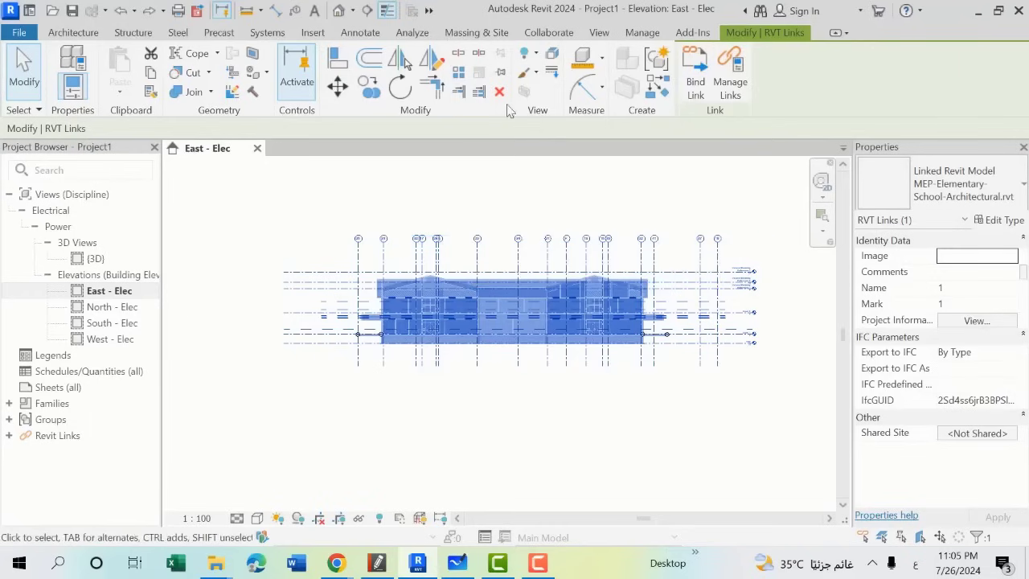
{"action": "key", "text": "Escape"}
{"action": "left_click", "coordinate": [496, 276]}
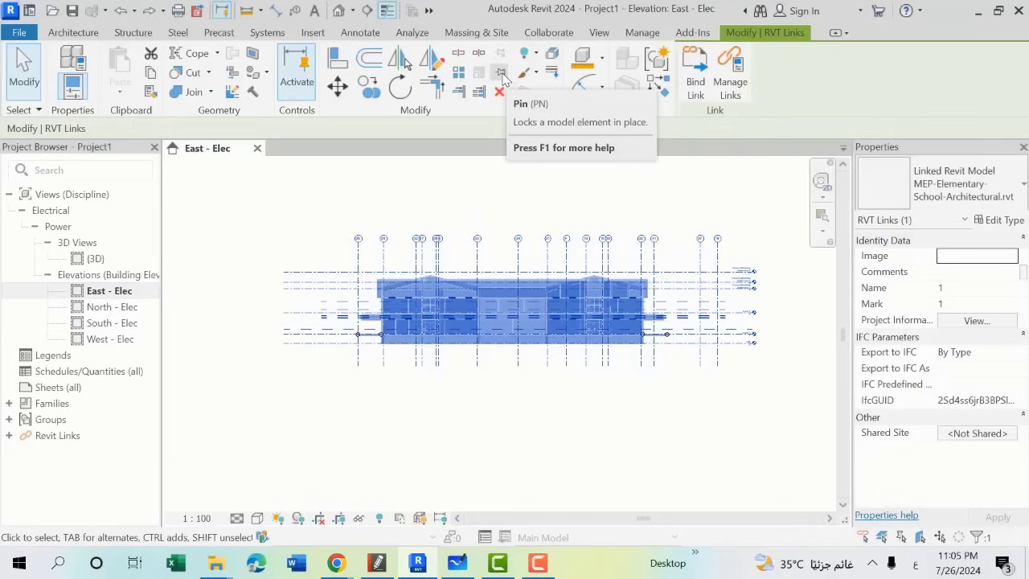
Step: Pin the linked architectural model and confirm the pin by reselecting it
{"action": "left_click", "coordinate": [501, 73]}
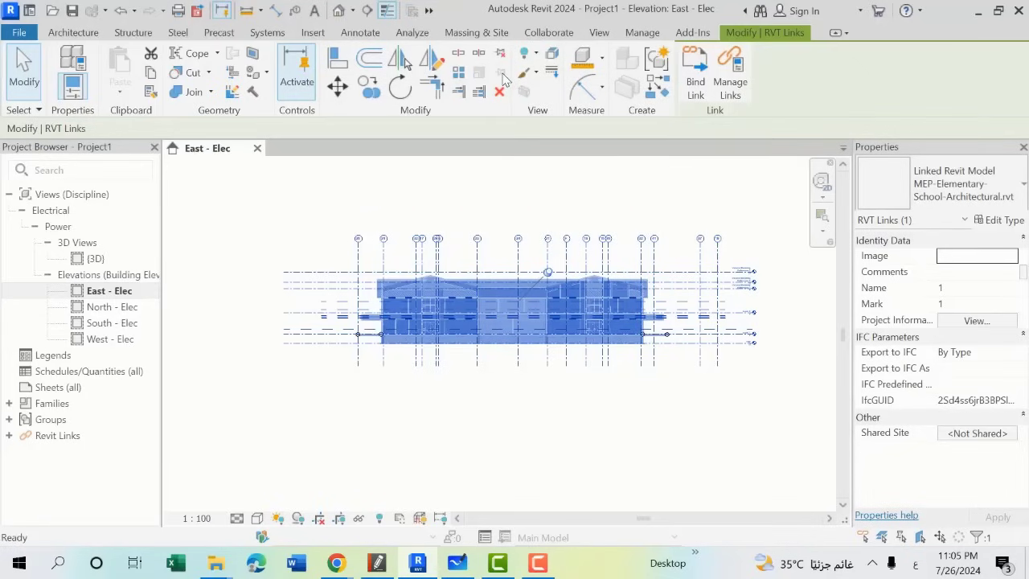
{"action": "scroll", "coordinate": [547, 266], "scroll_direction": "up", "scroll_amount": 2}
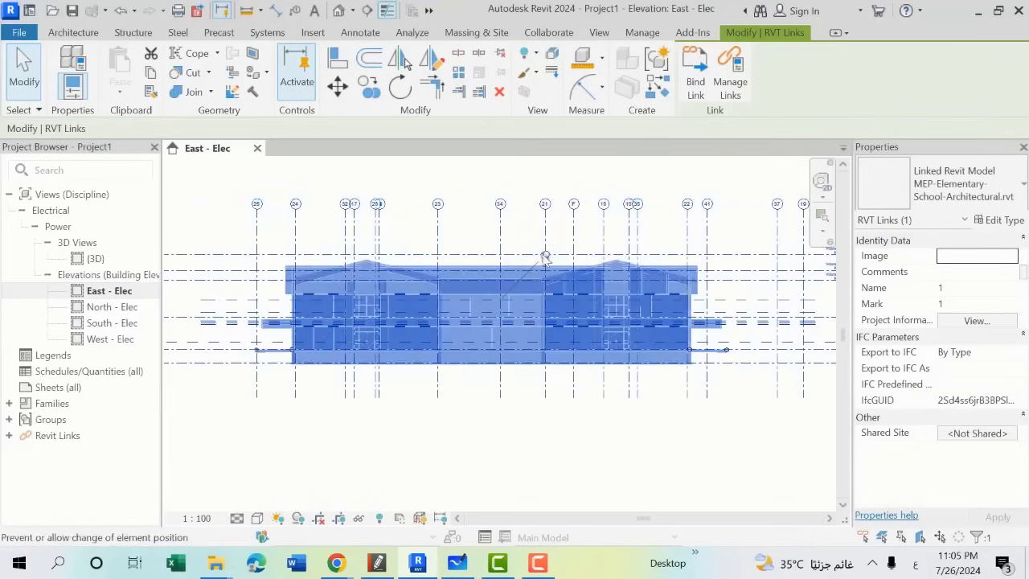
{"action": "left_click", "coordinate": [533, 418]}
{"action": "left_click", "coordinate": [535, 321]}
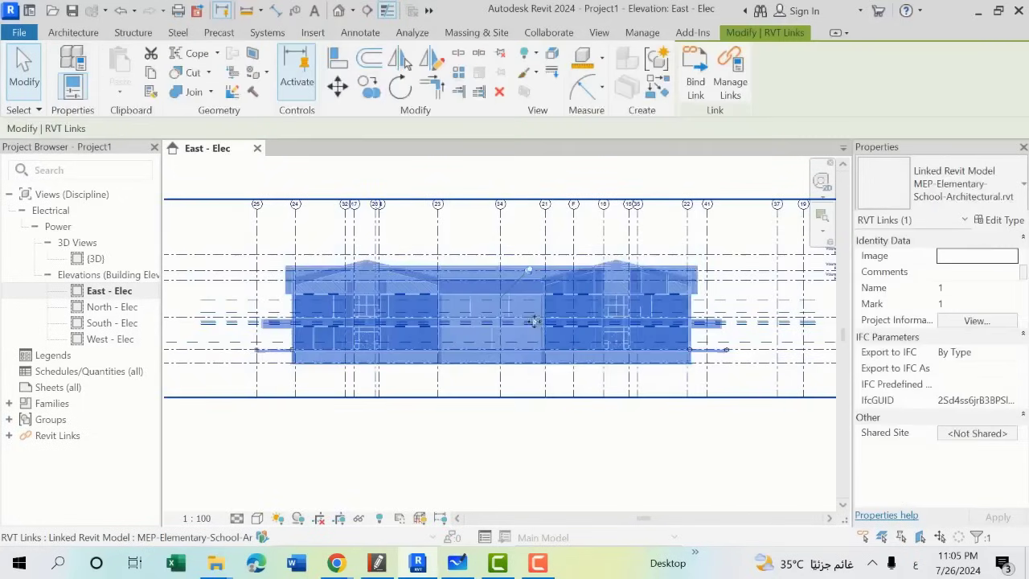
{"action": "scroll", "coordinate": [535, 321], "scroll_direction": "down", "scroll_amount": 2}
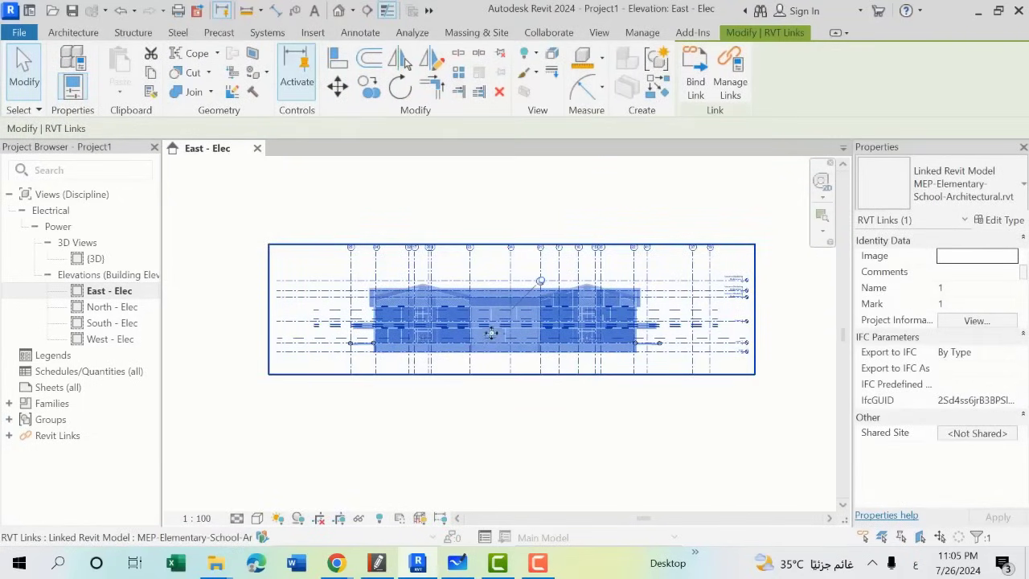
{"action": "key", "text": "Escape"}
Step: Zoom and pan the elevation, select the link again, then bring up the lecture notes PDF
{"action": "scroll", "coordinate": [491, 333], "scroll_direction": "up", "scroll_amount": 2}
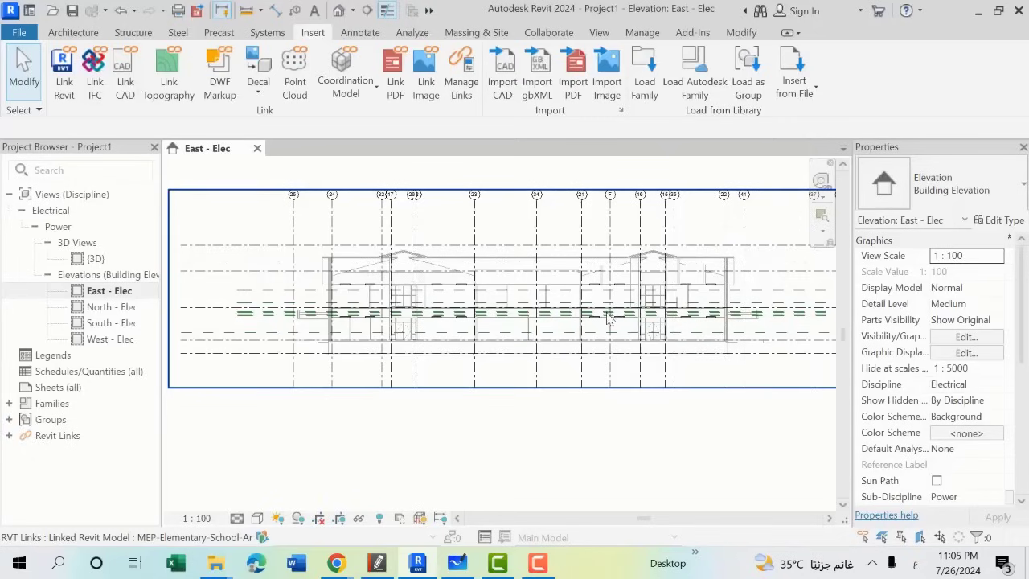
{"action": "scroll", "coordinate": [507, 338], "scroll_direction": "down", "scroll_amount": 2}
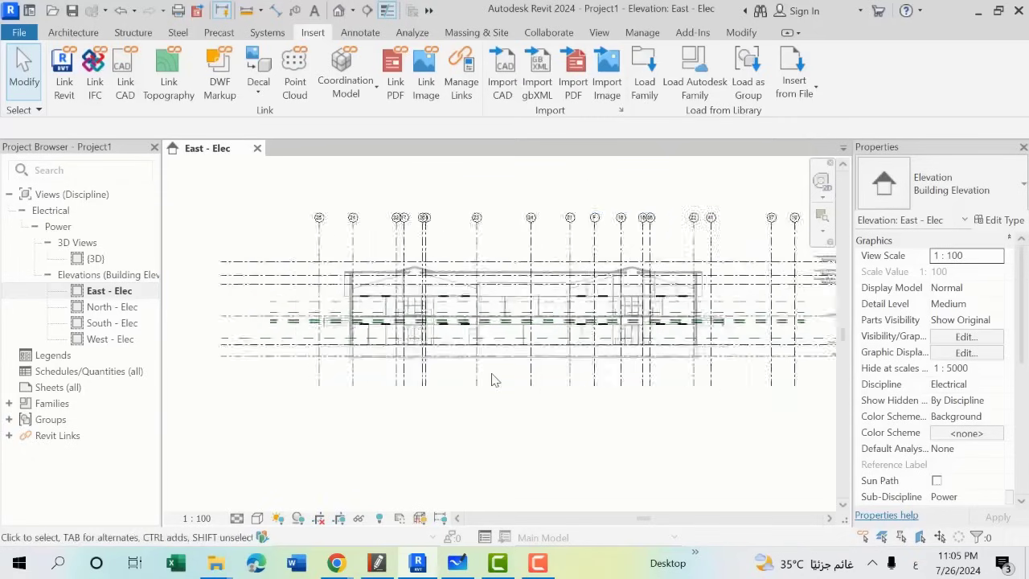
{"action": "mouse_move", "coordinate": [491, 375]}
{"action": "middle_mouse_down"}
{"action": "mouse_move", "coordinate": [533, 374]}
{"action": "mouse_move", "coordinate": [575, 414]}
{"action": "middle_mouse_up"}
{"action": "scroll", "coordinate": [575, 415], "scroll_direction": "up", "scroll_amount": 2}
{"action": "scroll", "coordinate": [576, 414], "scroll_direction": "up", "scroll_amount": 1}
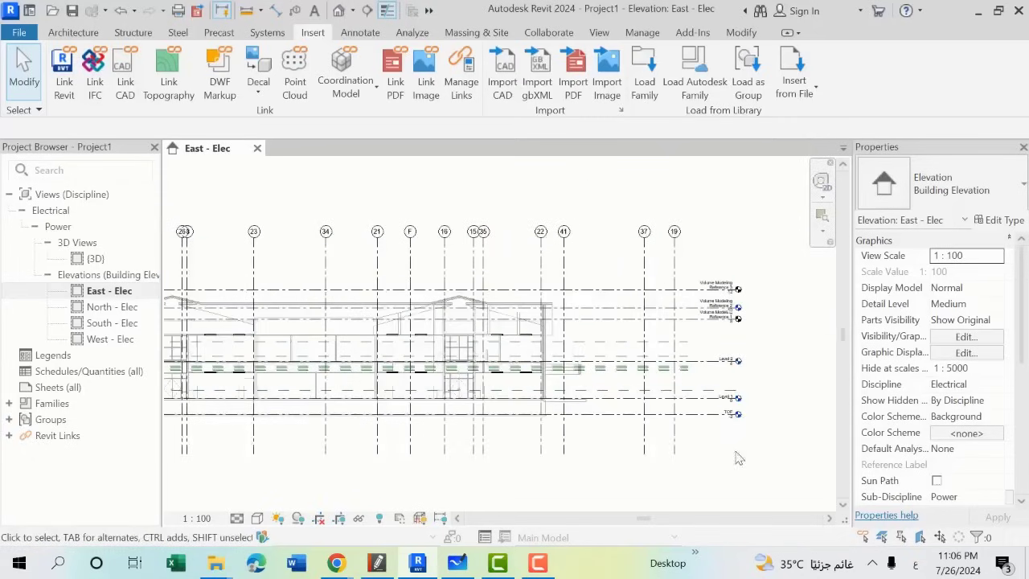
{"action": "left_click", "coordinate": [739, 437]}
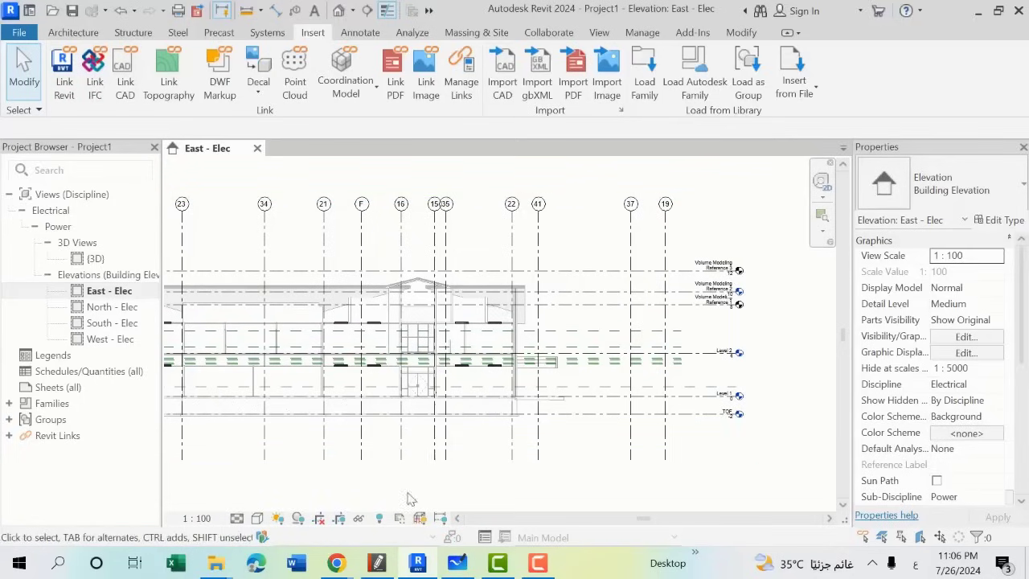
{"action": "left_click", "coordinate": [380, 568]}
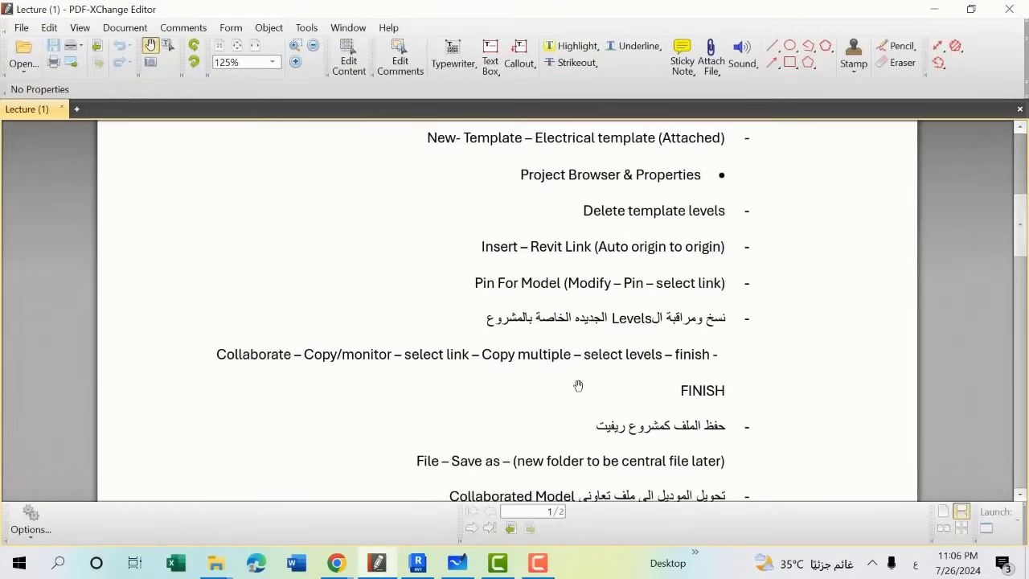
Step: Scroll the lecture notes down to the enabling-worksets line, then return to Revit
{"action": "scroll", "coordinate": [591, 306], "scroll_direction": "down", "scroll_amount": 2}
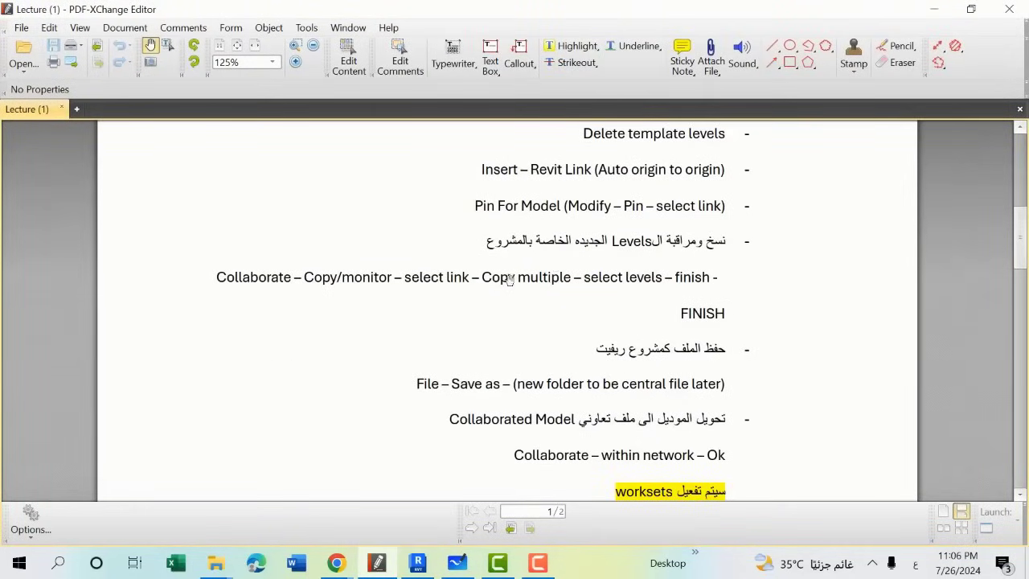
{"action": "left_click", "coordinate": [376, 563]}
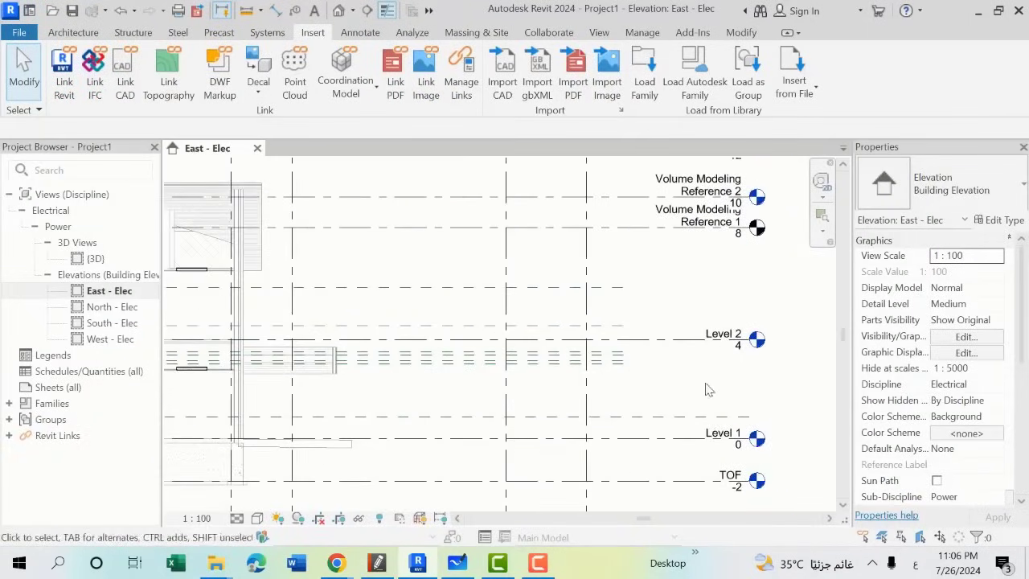
Step: Expand Revit Links in the Project Browser and select MEP-Elementary-School-Architectural.rvt
{"action": "scroll", "coordinate": [679, 284], "scroll_direction": "up", "scroll_amount": 2}
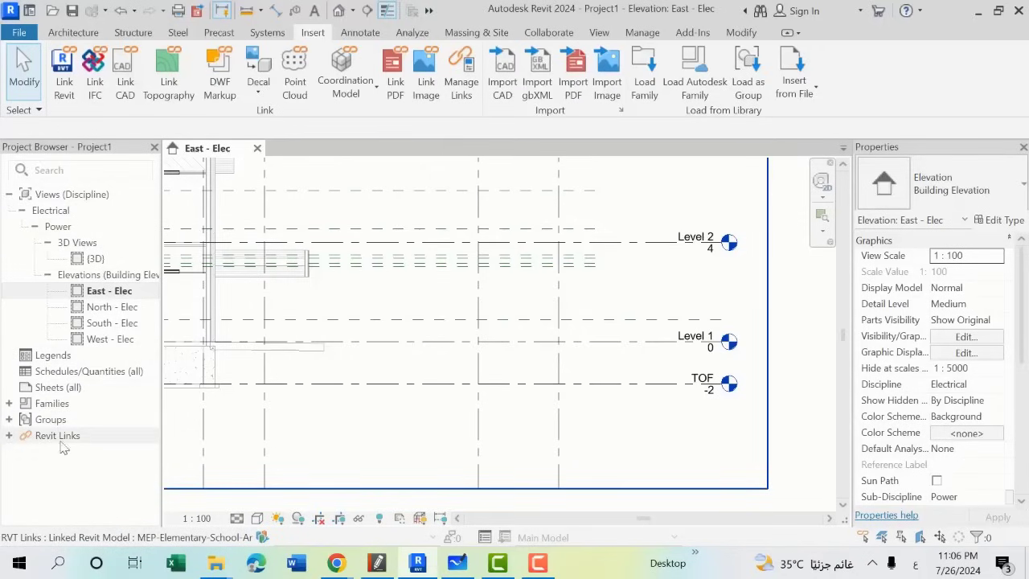
{"action": "left_click", "coordinate": [10, 436]}
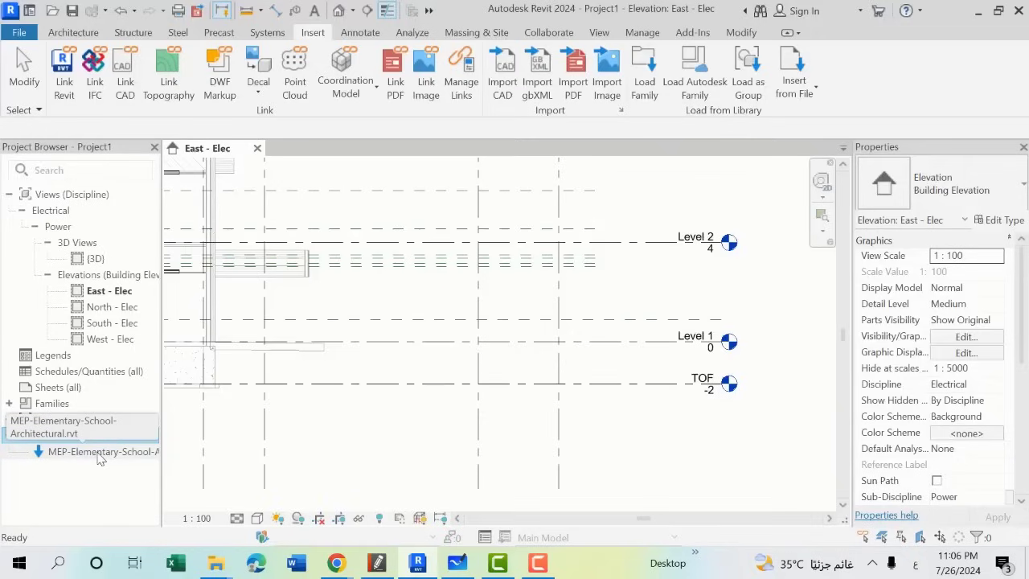
{"action": "left_click", "coordinate": [99, 455]}
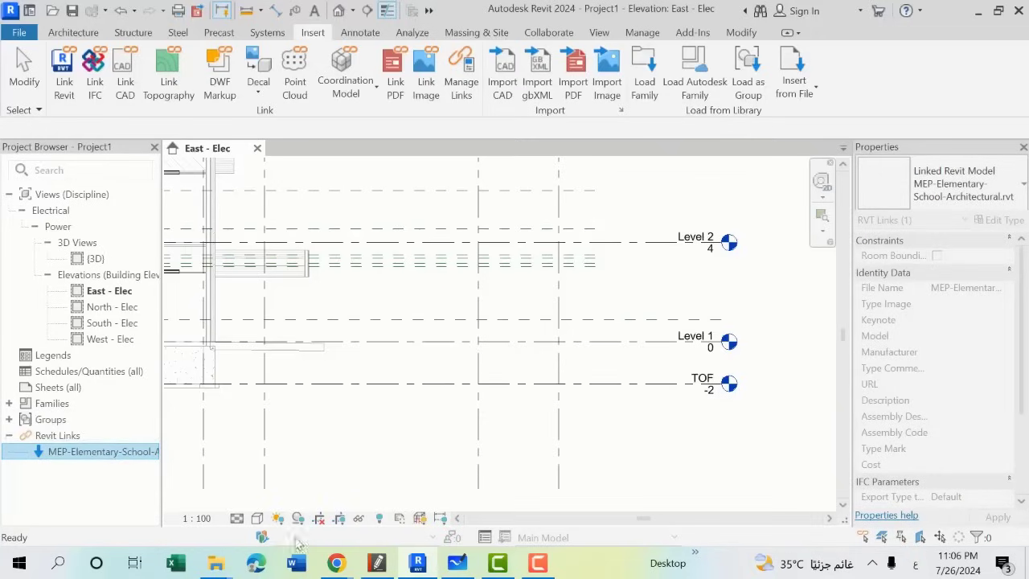
{"action": "mouse_move", "coordinate": [216, 563]}
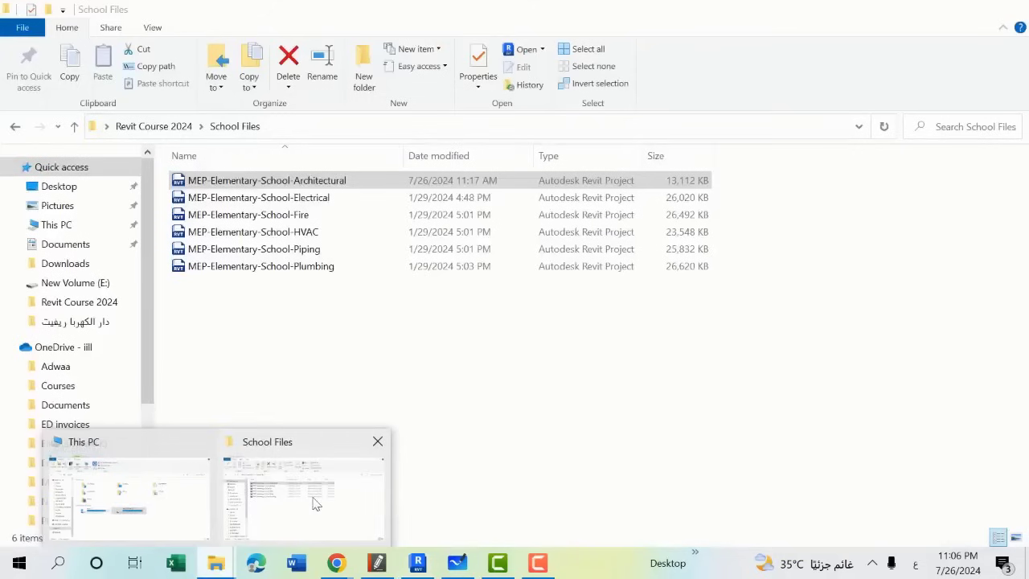
Step: View the School Files folder in File Explorer, then return to the Revit elevation
{"action": "left_click", "coordinate": [297, 498]}
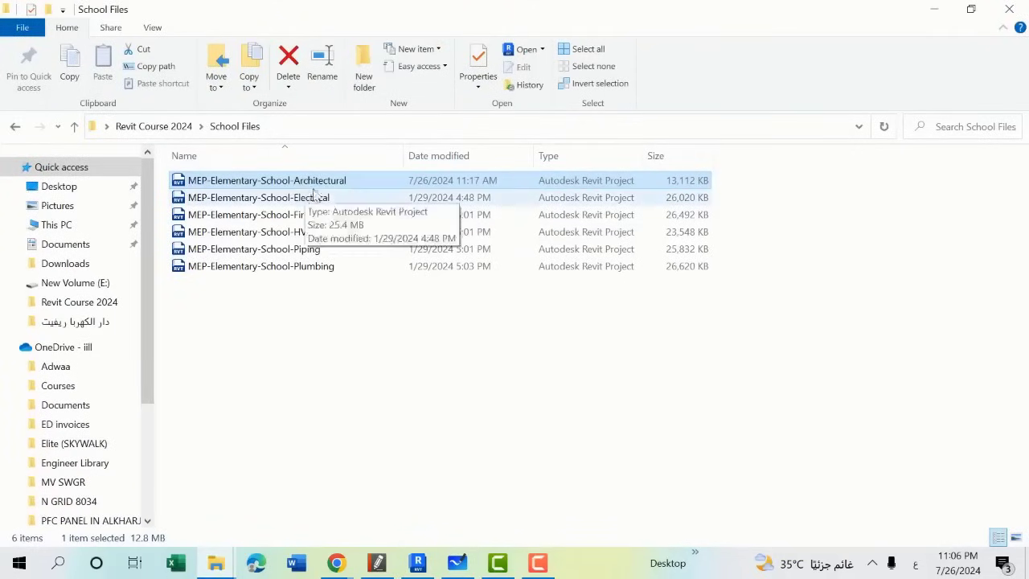
{"action": "left_click", "coordinate": [418, 563]}
{"action": "scroll", "coordinate": [718, 359], "scroll_direction": "up", "scroll_amount": 1}
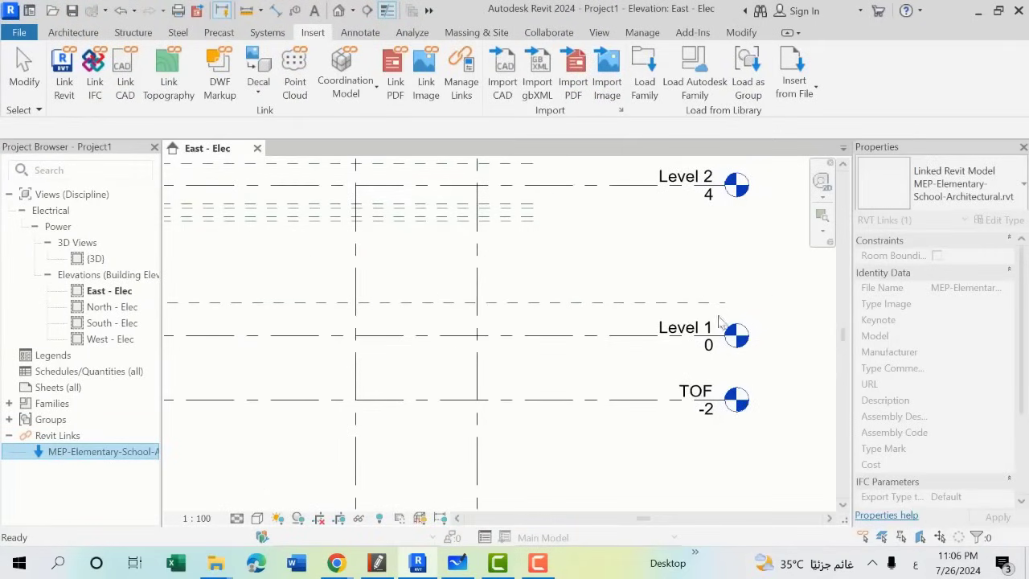
Step: Deselect the link, compare its levels with Level 1 and Level 2, then show the Collaborate tab
{"action": "scroll", "coordinate": [722, 323], "scroll_direction": "down", "scroll_amount": 1}
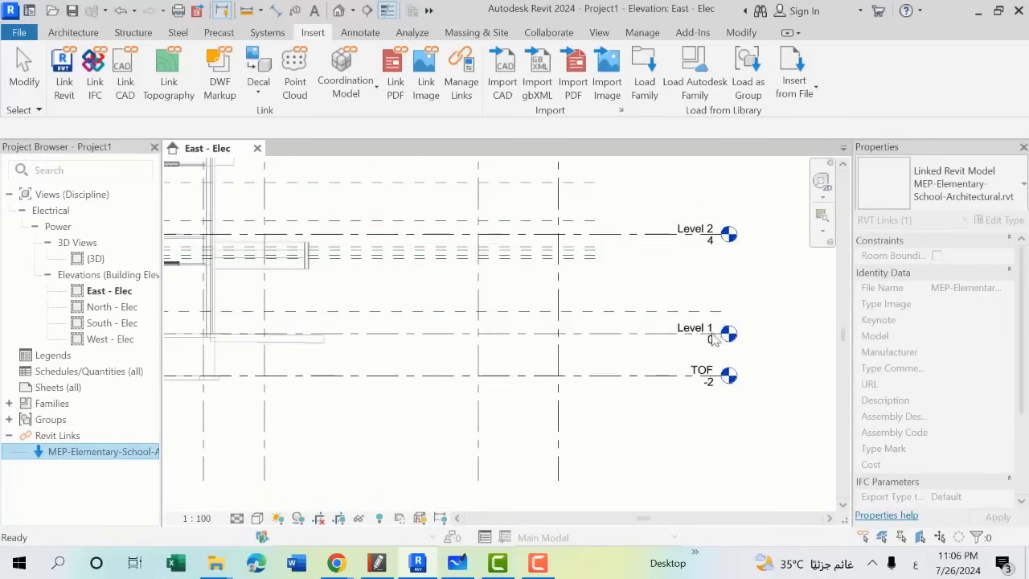
{"action": "left_click", "coordinate": [745, 209]}
{"action": "scroll", "coordinate": [685, 356], "scroll_direction": "down", "scroll_amount": 3}
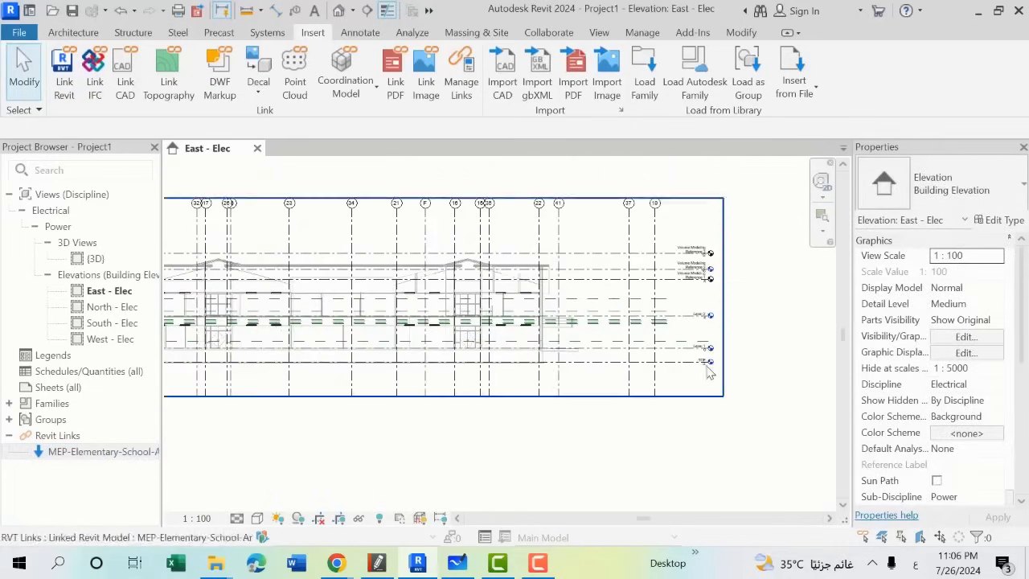
{"action": "scroll", "coordinate": [746, 277], "scroll_direction": "up", "scroll_amount": 2}
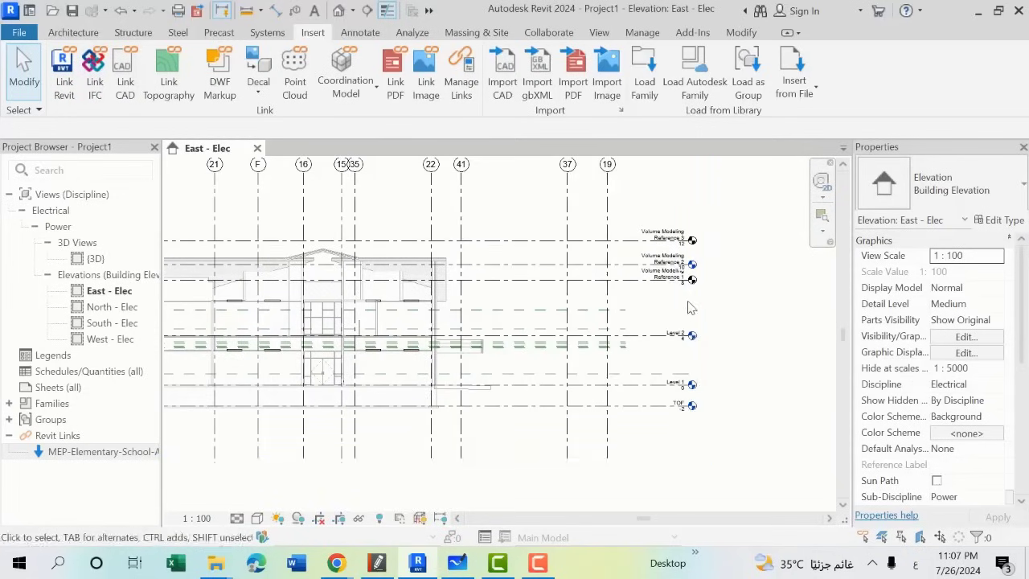
{"action": "scroll", "coordinate": [540, 366], "scroll_direction": "up", "scroll_amount": 2}
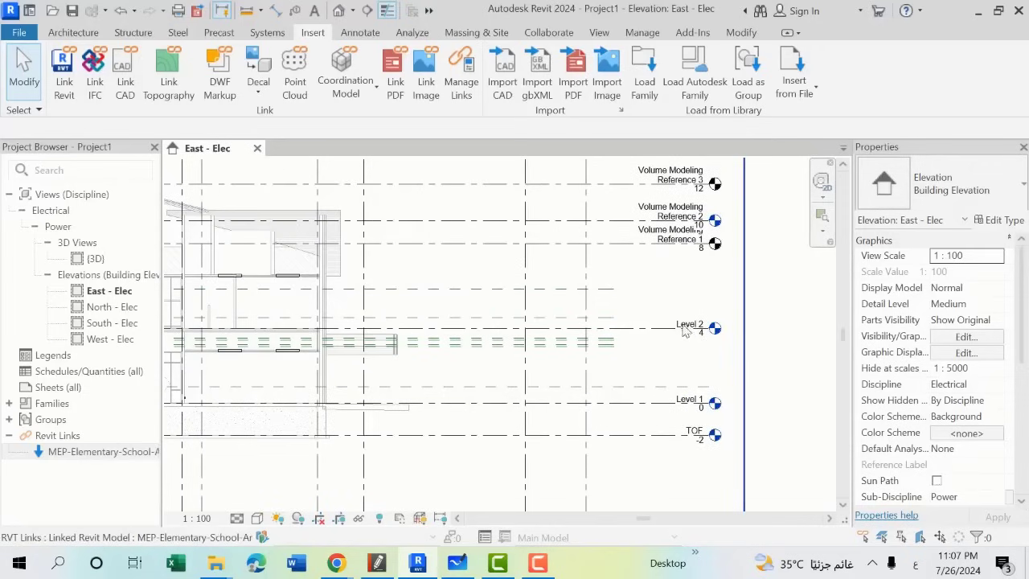
{"action": "middle_click_drag", "start_coordinate": [687, 331], "coordinate": [706, 326]}
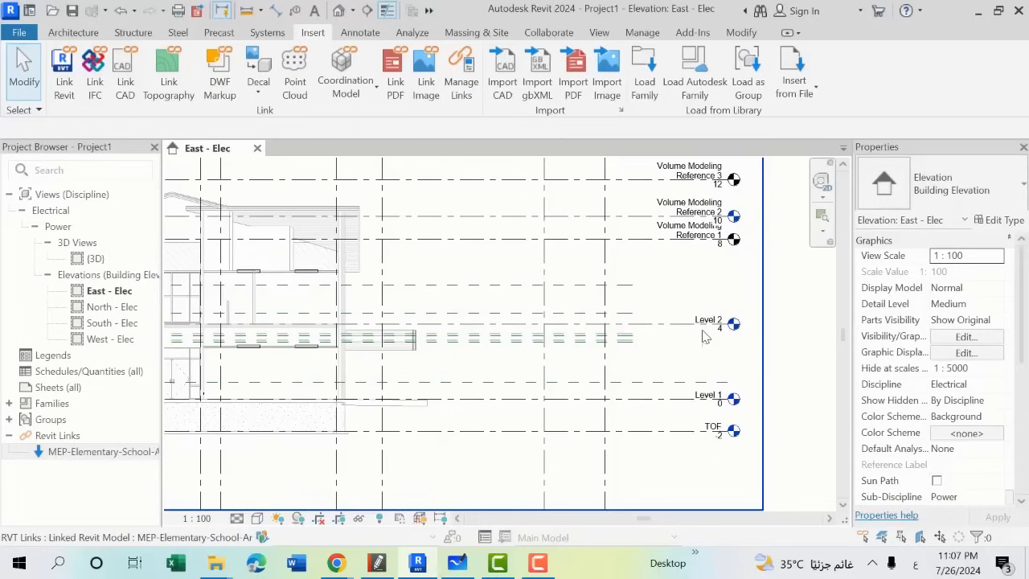
{"action": "scroll", "coordinate": [703, 336], "scroll_direction": "down", "scroll_amount": 2}
{"action": "left_click", "coordinate": [549, 32]}
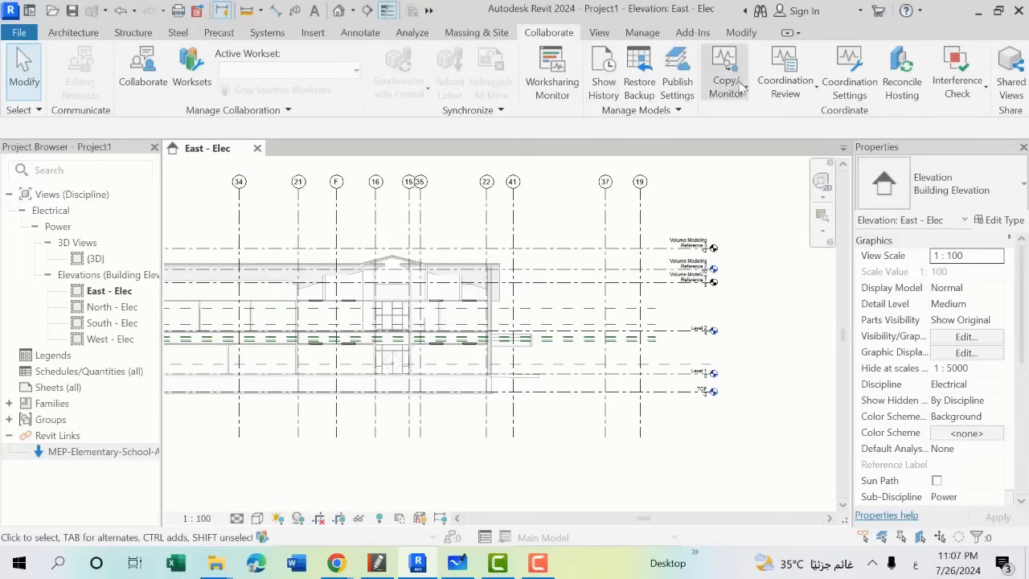
Step: Select the link and zoom in on its Volume Modeling level heads, then switch to Whiteboard
{"action": "left_click", "coordinate": [688, 233]}
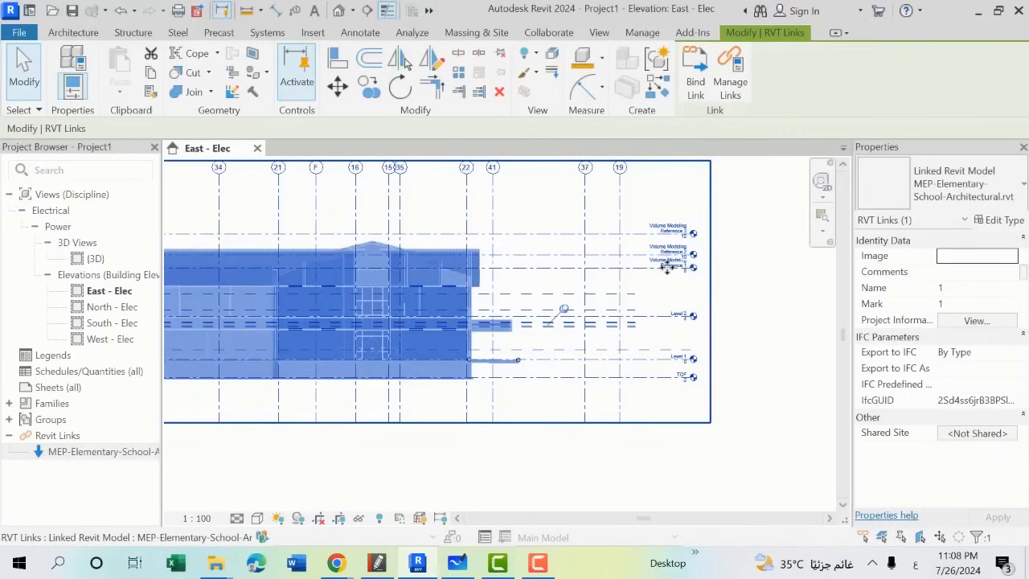
{"action": "scroll", "coordinate": [668, 269], "scroll_direction": "up", "scroll_amount": 2}
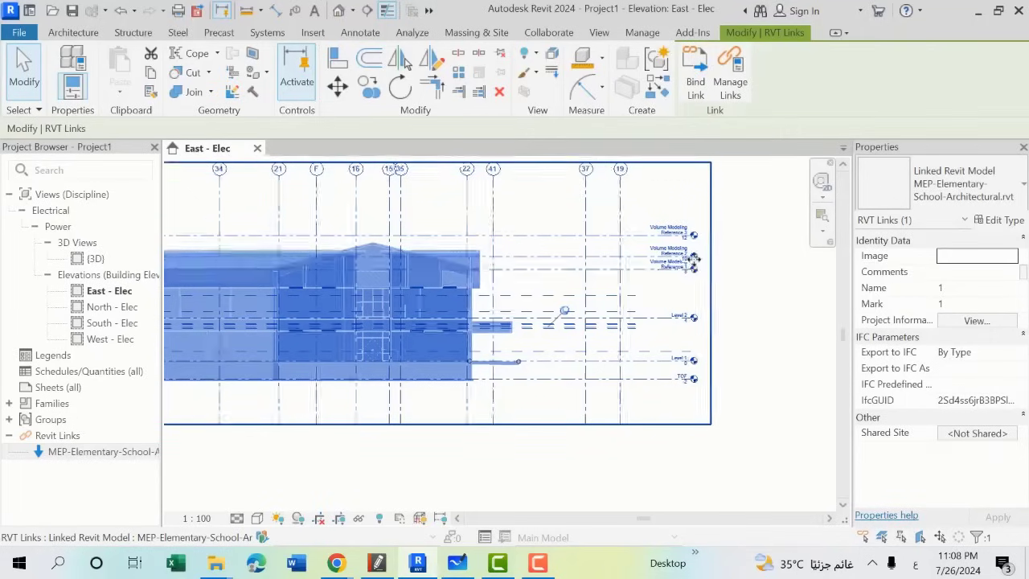
{"action": "scroll", "coordinate": [692, 241], "scroll_direction": "up", "scroll_amount": 3}
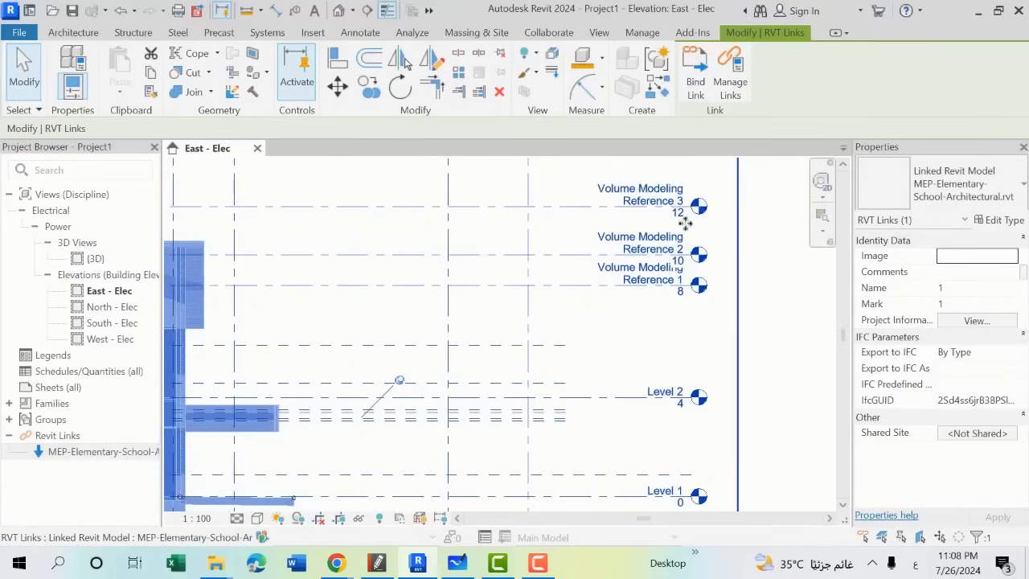
{"action": "left_click", "coordinate": [732, 229]}
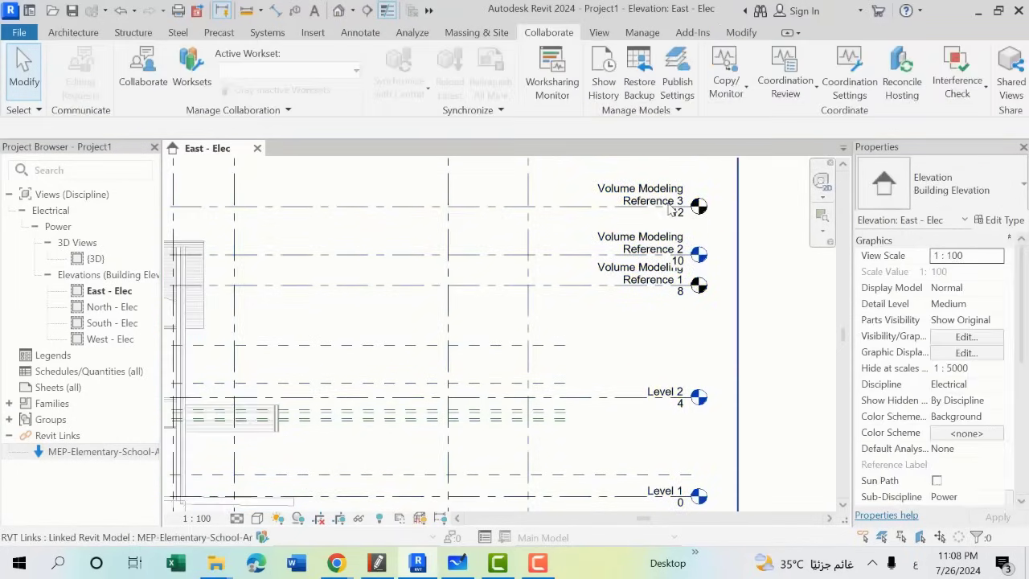
{"action": "left_click", "coordinate": [680, 259]}
{"action": "scroll", "coordinate": [682, 273], "scroll_direction": "down", "scroll_amount": 1}
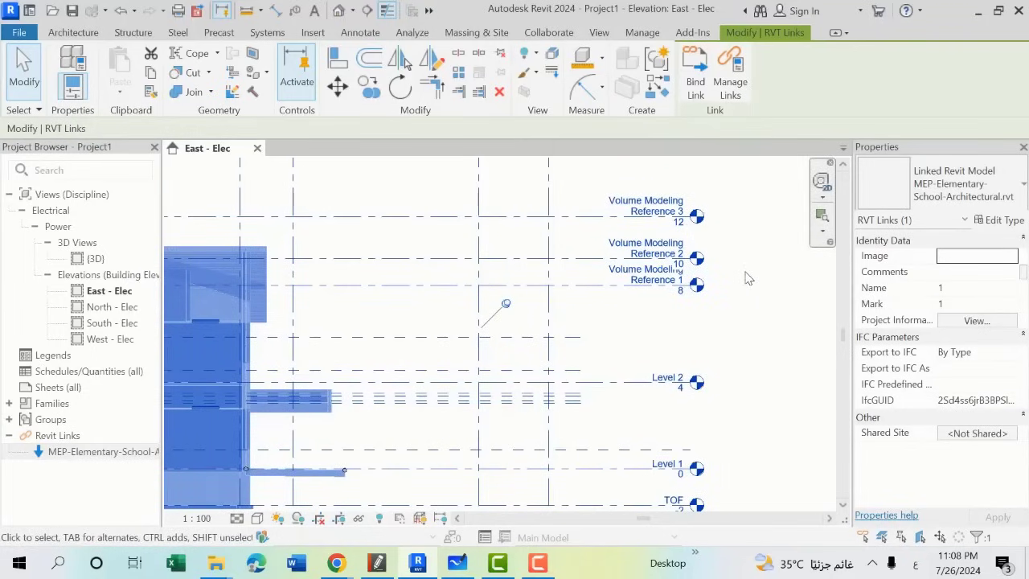
{"action": "left_click", "coordinate": [458, 563]}
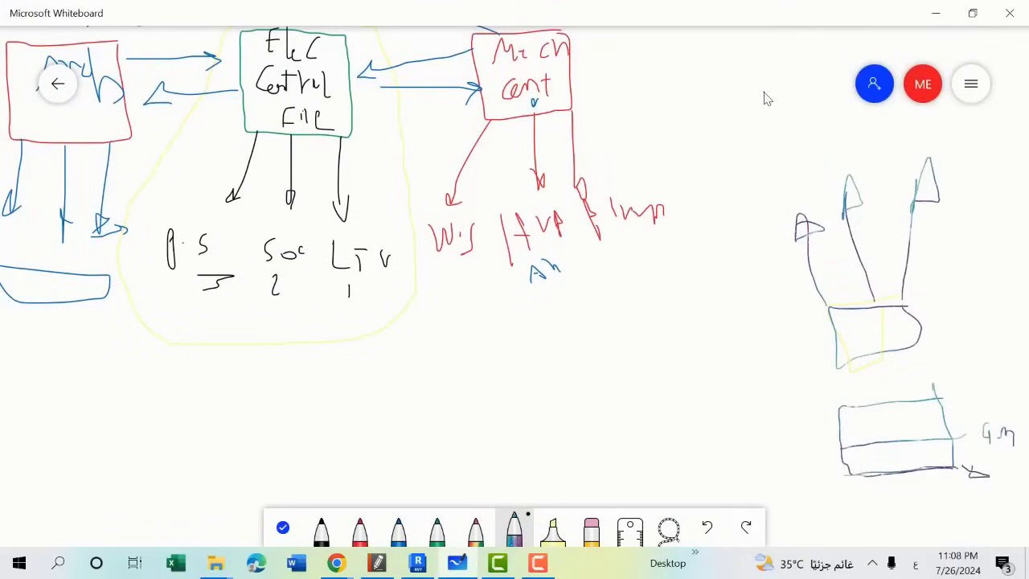
Step: Sketch a short stroke, an arrow and a 4 near the top right, then return to Revit
{"action": "left_click_drag", "start_coordinate": [722, 91], "coordinate": [766, 93]}
{"action": "left_click_drag", "start_coordinate": [780, 76], "coordinate": [780, 97]}
{"action": "left_click_drag", "start_coordinate": [728, 109], "coordinate": [804, 105]}
{"action": "left_click_drag", "start_coordinate": [806, 93], "coordinate": [805, 115]}
{"action": "left_click_drag", "start_coordinate": [756, 97], "coordinate": [762, 103]}
{"action": "left_click", "coordinate": [455, 567]}
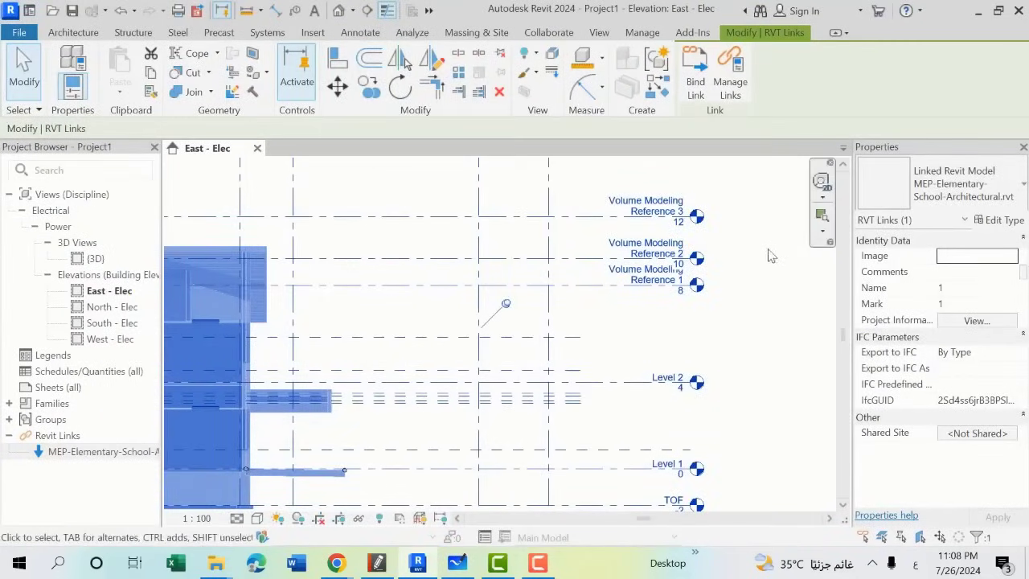
Step: Start a Copy/Monitor session by selecting the linked architectural school model in East - Elec
{"action": "key", "text": "Escape"}
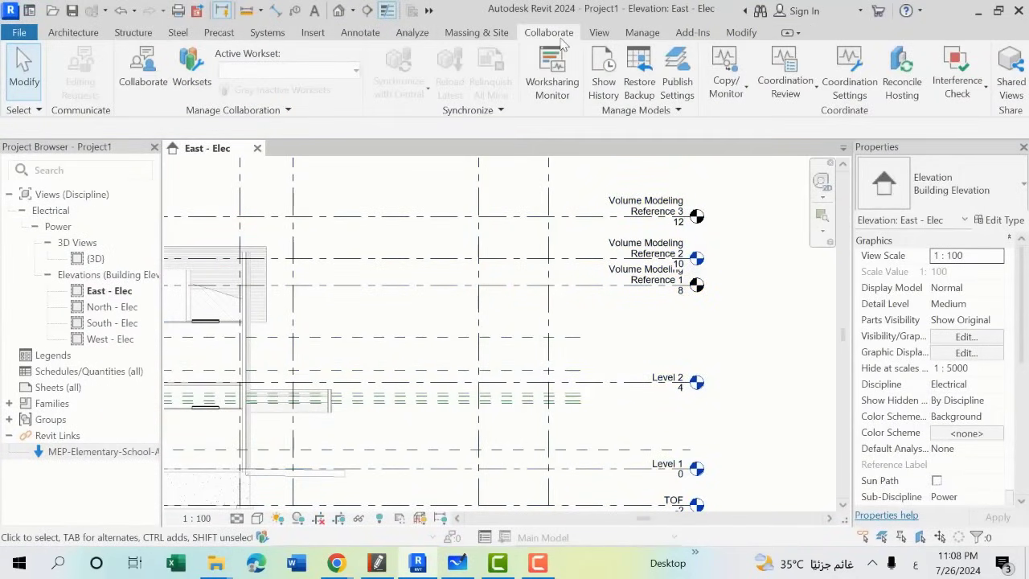
{"action": "left_click", "coordinate": [723, 66]}
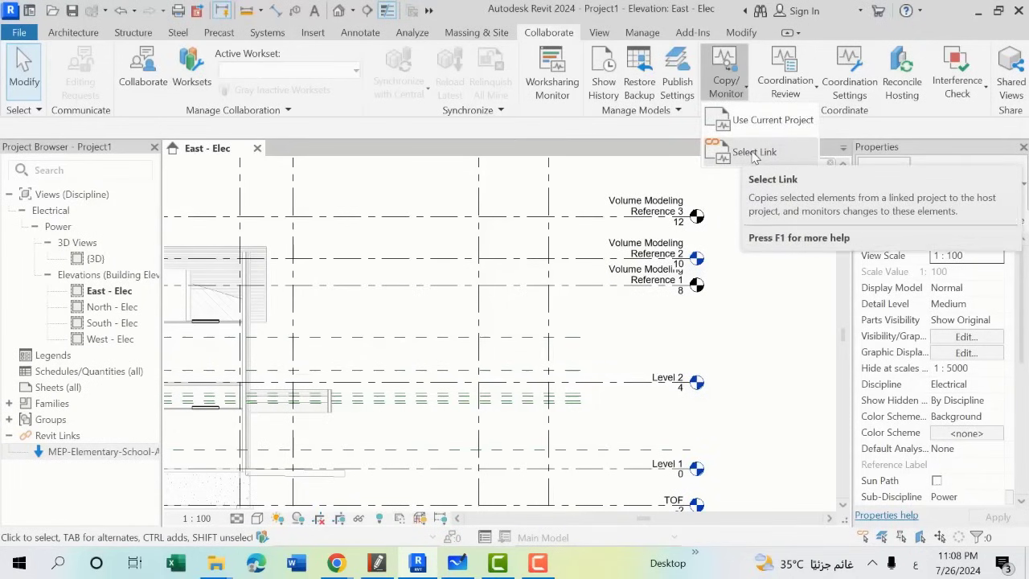
{"action": "left_click", "coordinate": [755, 152]}
{"action": "scroll", "coordinate": [746, 206], "scroll_direction": "down", "scroll_amount": 1}
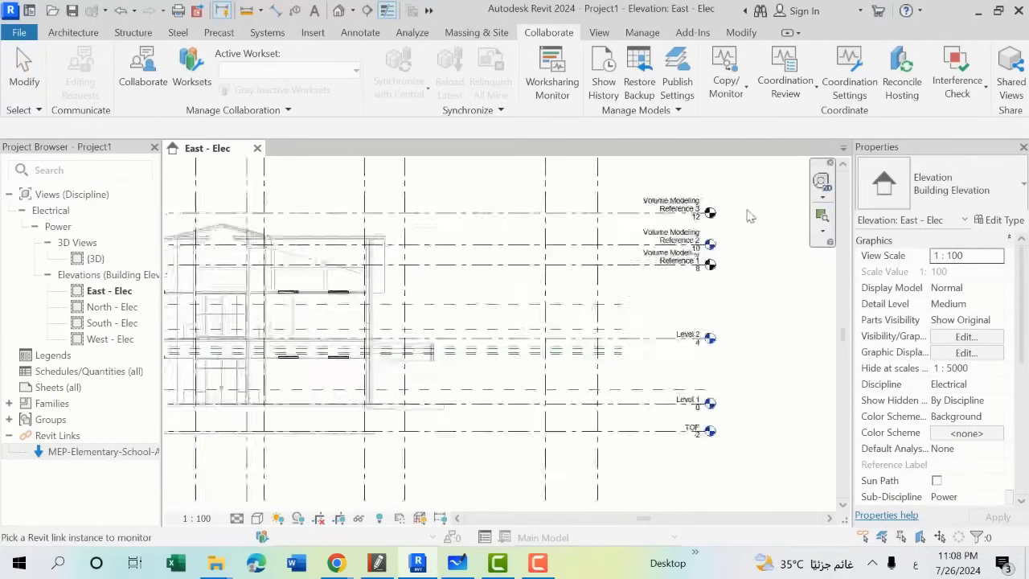
{"action": "scroll", "coordinate": [746, 206], "scroll_direction": "down", "scroll_amount": 1}
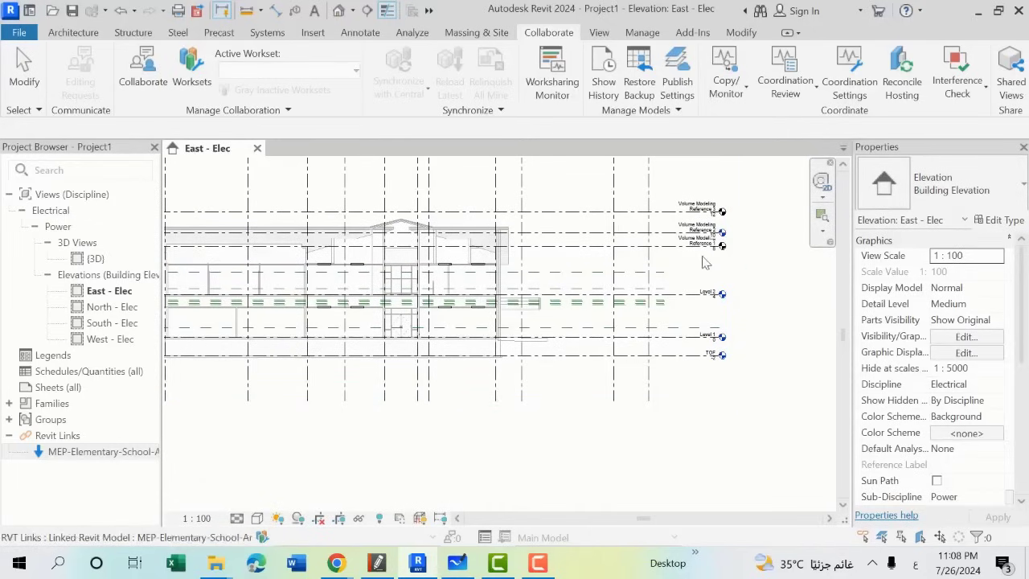
{"action": "left_click", "coordinate": [703, 261]}
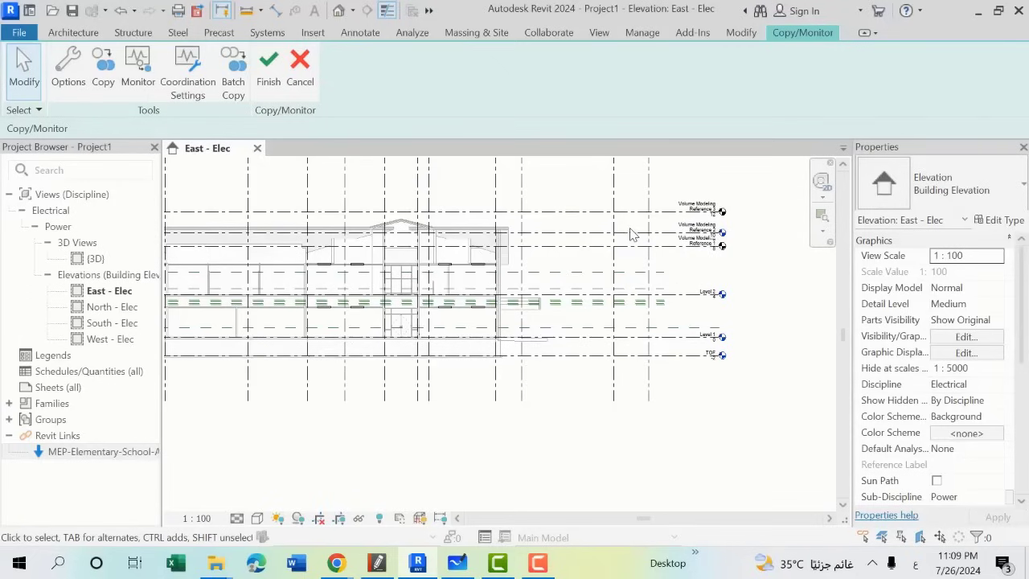
Step: Run Copy on the top linked level, enable Multiple, and window-select all linked level heads (250 elements)
{"action": "left_click", "coordinate": [102, 76]}
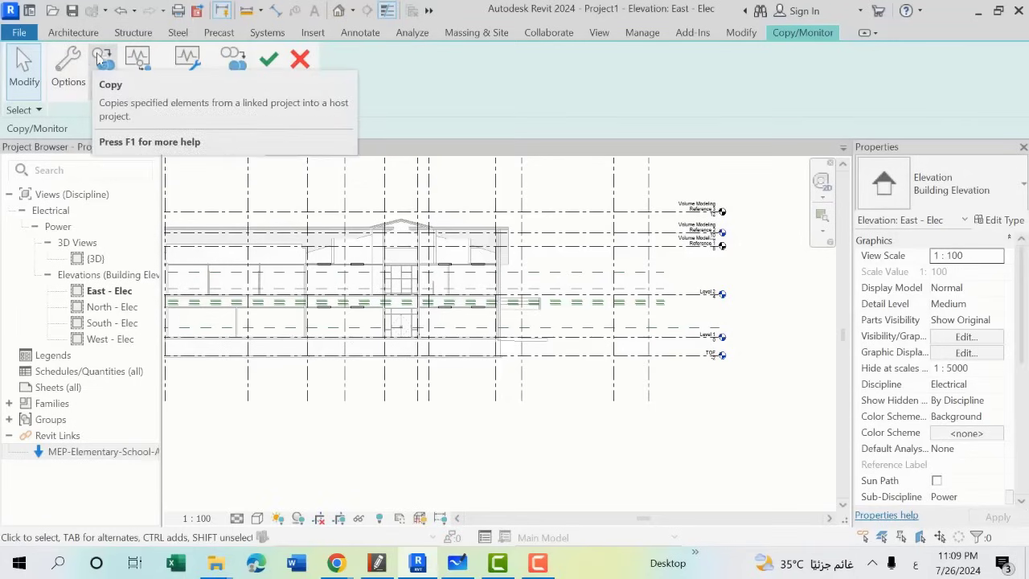
{"action": "left_click", "coordinate": [97, 77]}
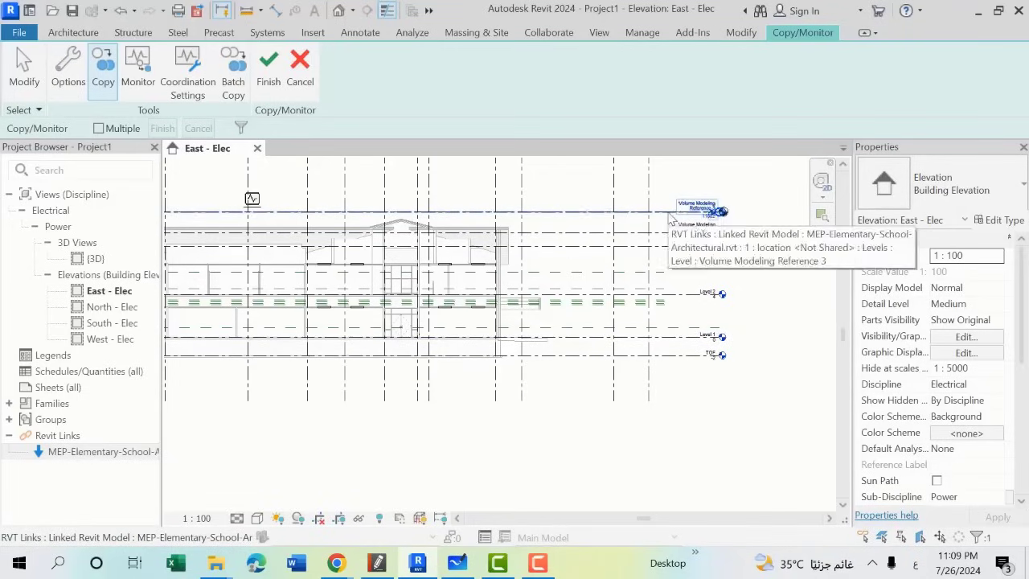
{"action": "left_click", "coordinate": [667, 211]}
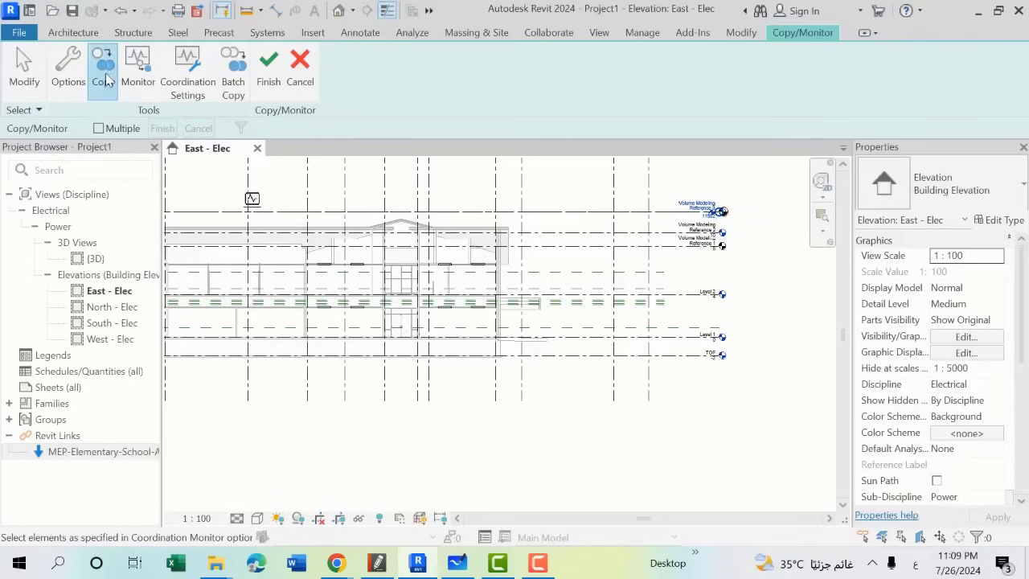
{"action": "left_click", "coordinate": [98, 129]}
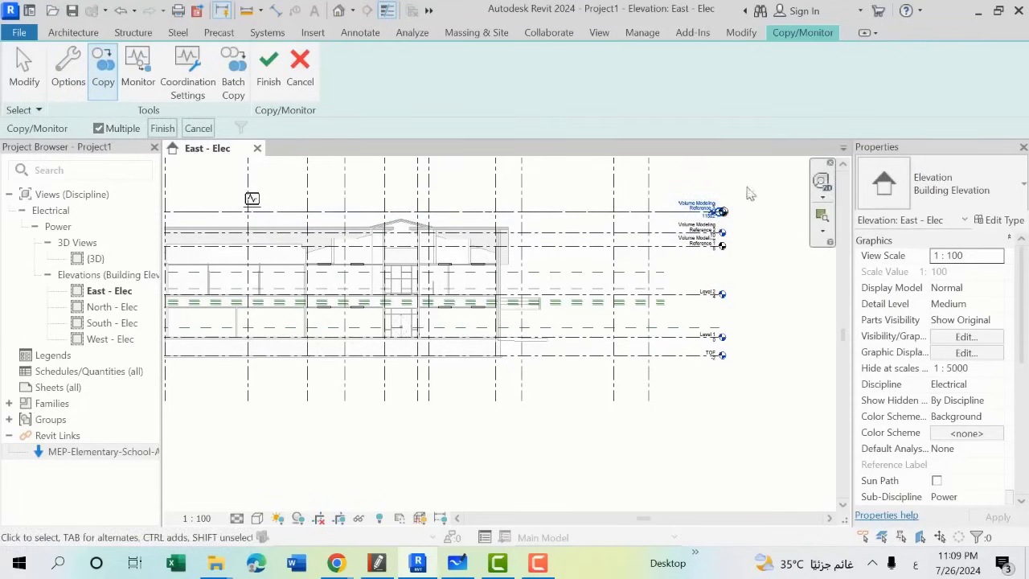
{"action": "mouse_move", "coordinate": [747, 189]}
{"action": "left_mouse_down"}
{"action": "mouse_move", "coordinate": [714, 251]}
{"action": "mouse_move", "coordinate": [682, 394]}
{"action": "left_mouse_up"}
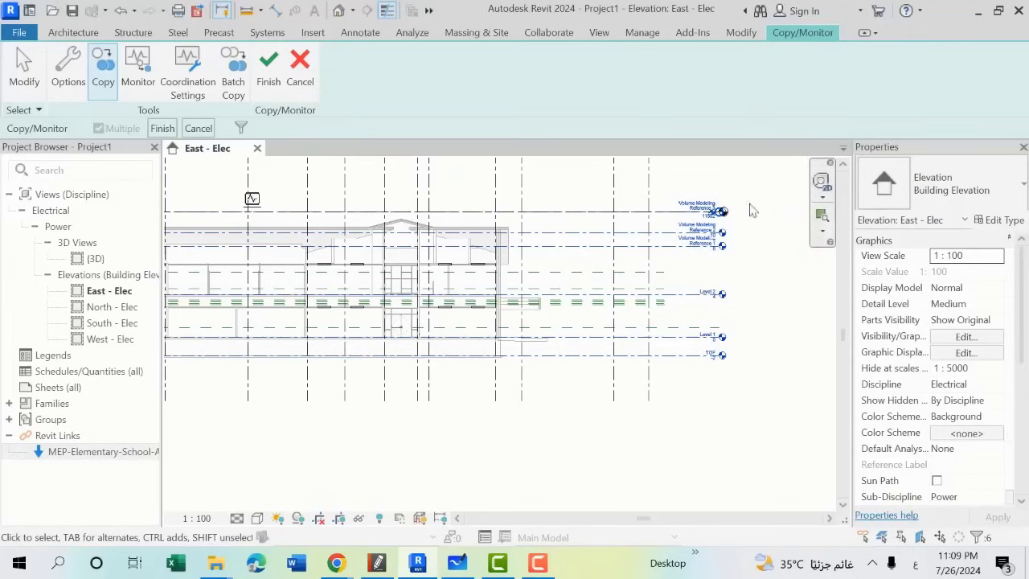
{"action": "mouse_move", "coordinate": [752, 183]}
{"action": "left_mouse_down"}
{"action": "mouse_move", "coordinate": [679, 374]}
{"action": "mouse_move", "coordinate": [462, 416]}
{"action": "mouse_move", "coordinate": [268, 421]}
{"action": "left_mouse_up"}
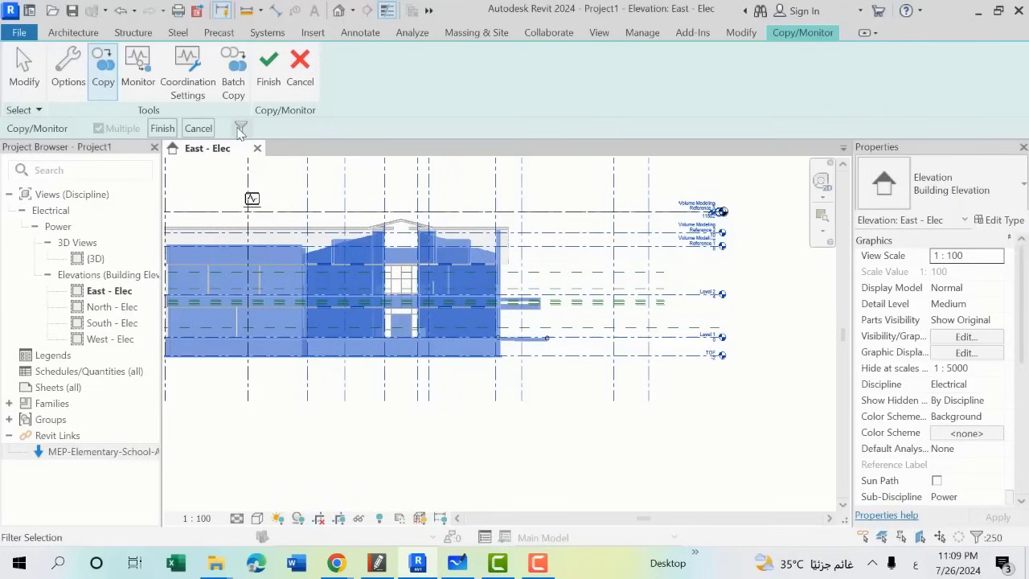
Step: Filter the selection down to the Levels category only, keeping the six linked levels
{"action": "left_click", "coordinate": [239, 130]}
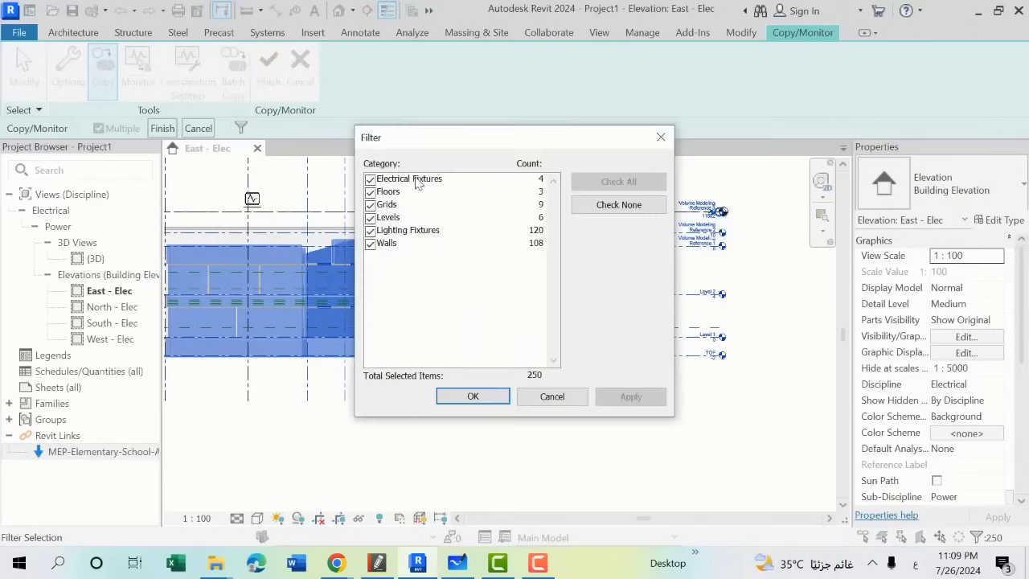
{"action": "left_click", "coordinate": [618, 206]}
{"action": "left_click", "coordinate": [370, 217]}
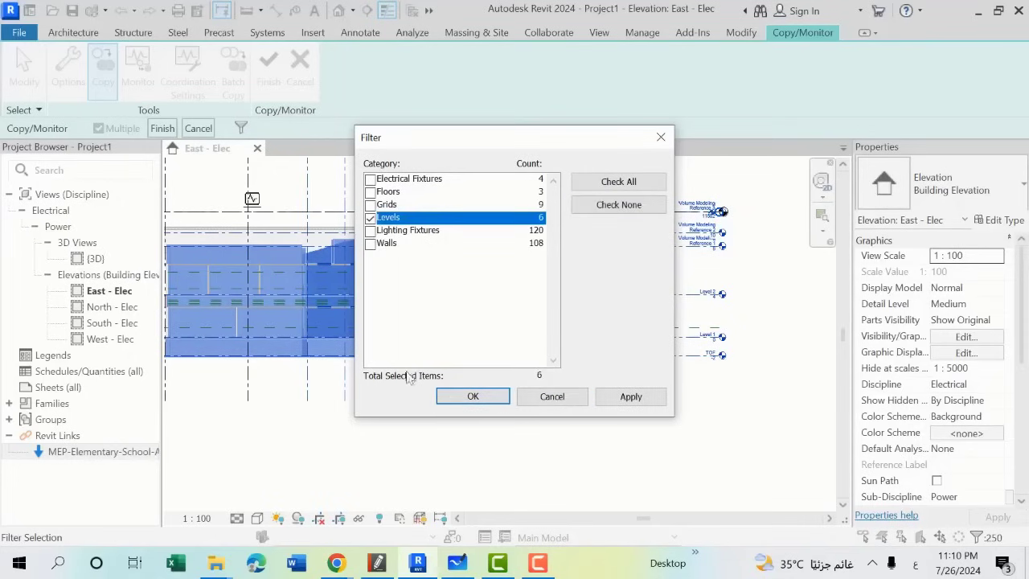
{"action": "left_click", "coordinate": [473, 396]}
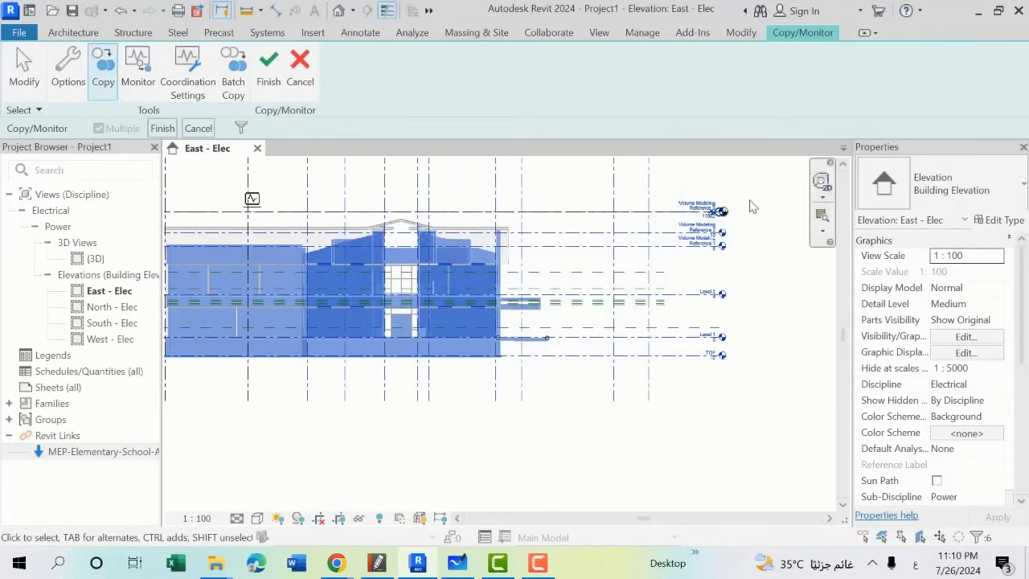
{"action": "middle_click_drag", "start_coordinate": [724, 211], "coordinate": [640, 223]}
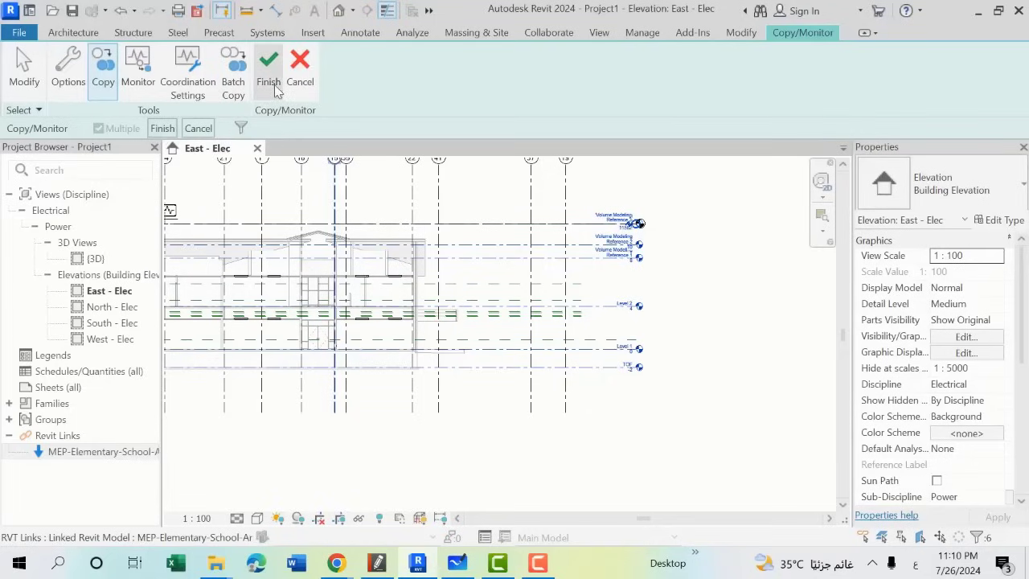
Step: Finish copying the six linked levels and end the Copy/Monitor session
{"action": "left_click", "coordinate": [162, 128]}
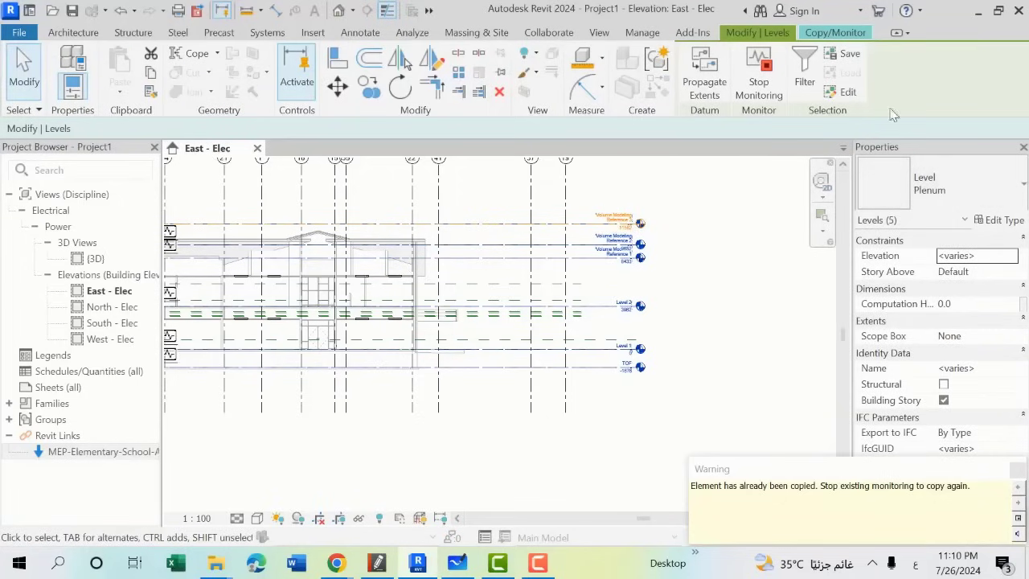
{"action": "left_click", "coordinate": [833, 35]}
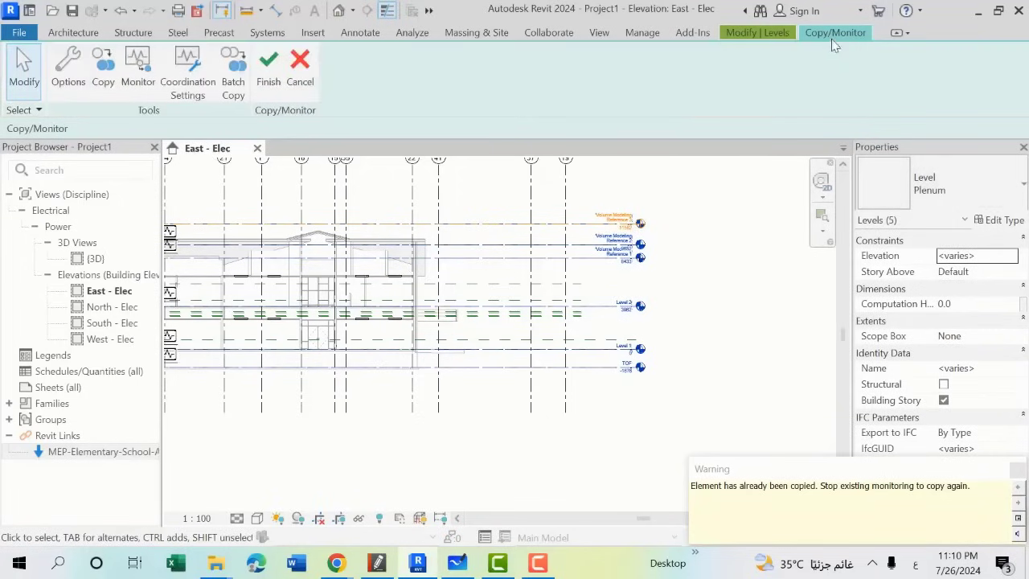
{"action": "left_click", "coordinate": [273, 74]}
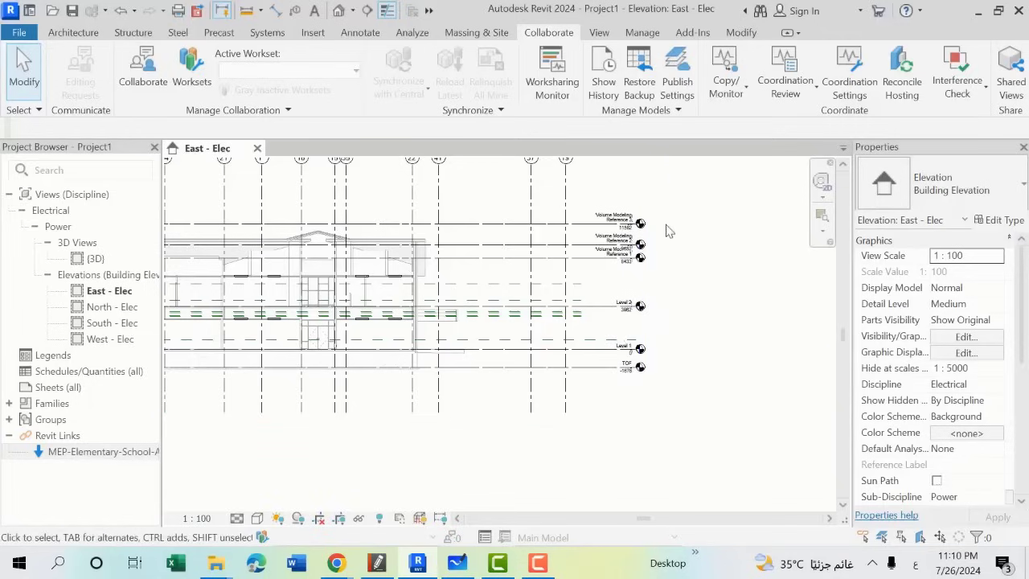
Step: Zoom in and select the copied monitored Level 2 at 3962.4
{"action": "scroll", "coordinate": [635, 313], "scroll_direction": "up", "scroll_amount": 3}
{"action": "scroll", "coordinate": [616, 403], "scroll_direction": "up", "scroll_amount": 3}
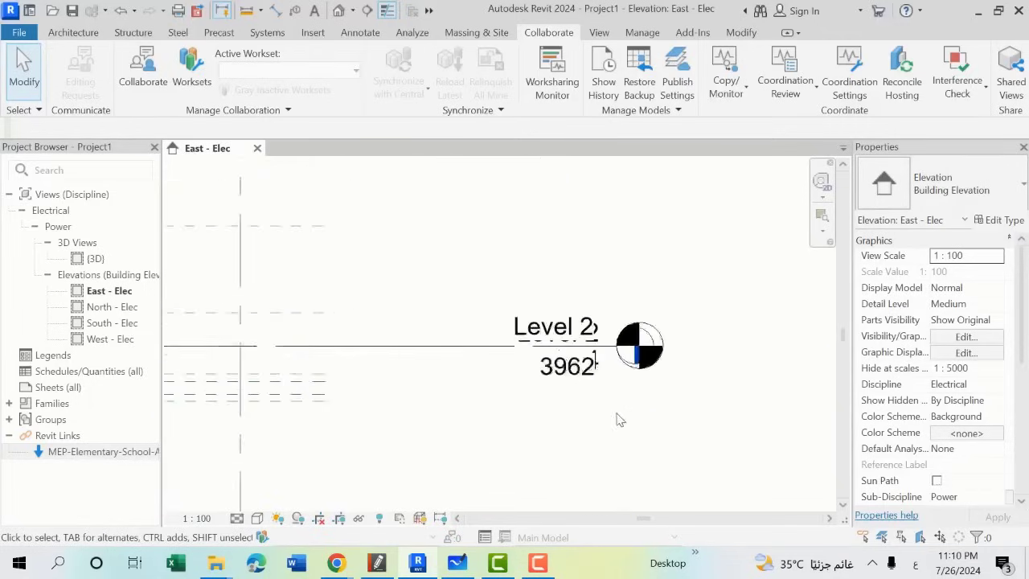
{"action": "scroll", "coordinate": [581, 365], "scroll_direction": "up", "scroll_amount": 2}
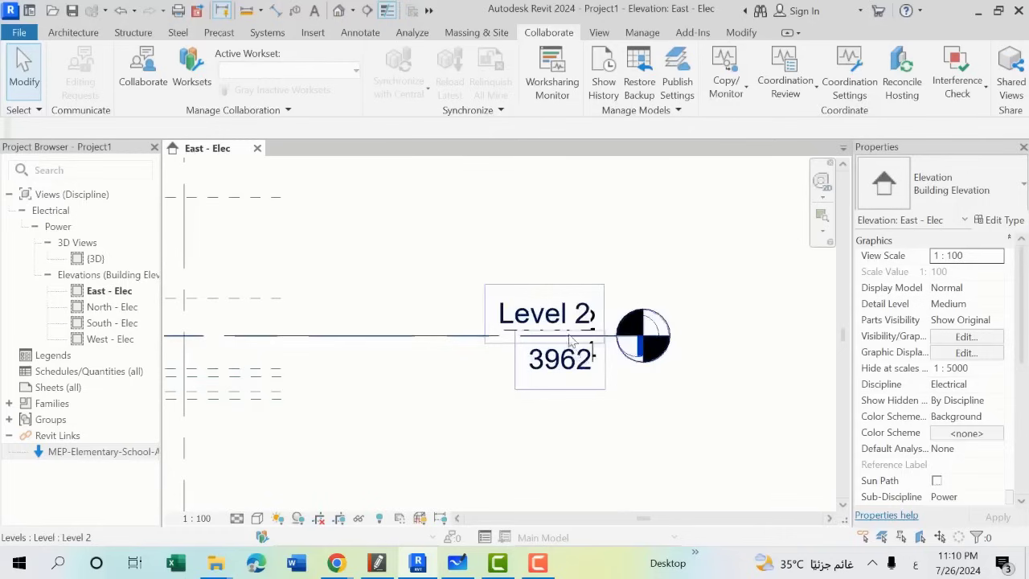
{"action": "scroll", "coordinate": [571, 342], "scroll_direction": "down", "scroll_amount": 1}
{"action": "left_click", "coordinate": [563, 311]}
{"action": "scroll", "coordinate": [554, 308], "scroll_direction": "down", "scroll_amount": 1}
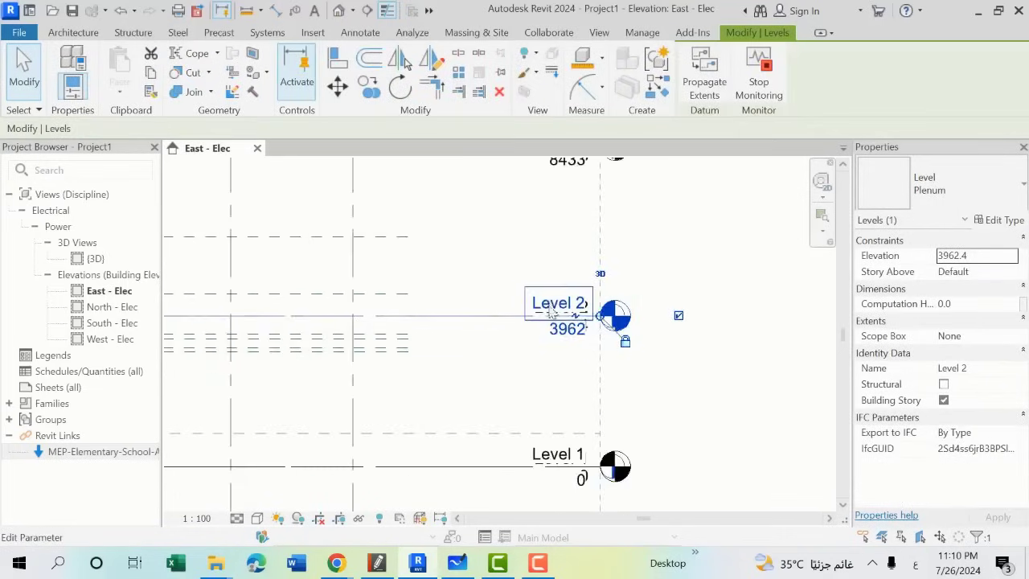
{"action": "left_click", "coordinate": [552, 301]}
{"action": "key", "text": "Escape"}
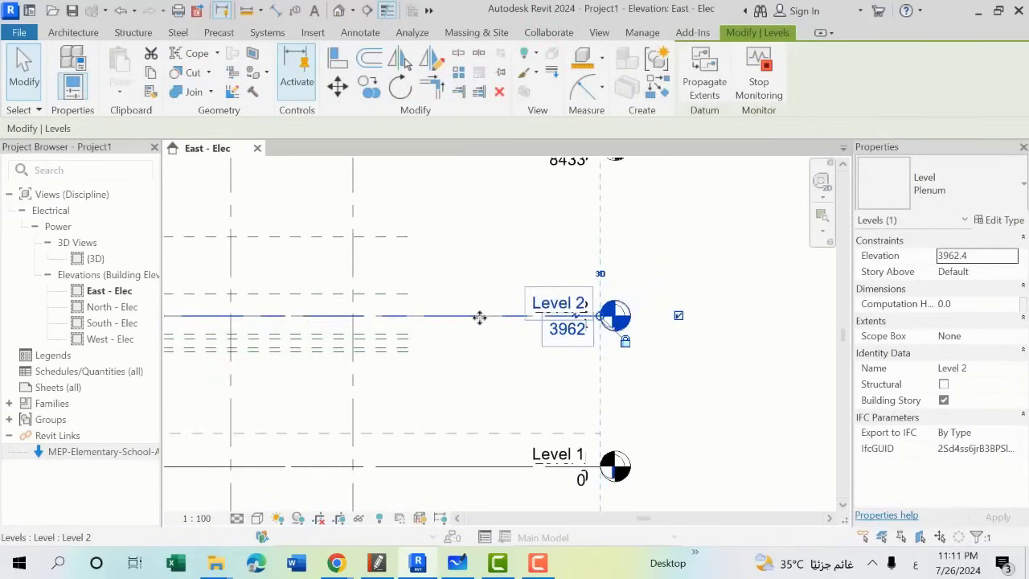
{"action": "left_click_drag", "start_coordinate": [479, 294], "coordinate": [478, 255]}
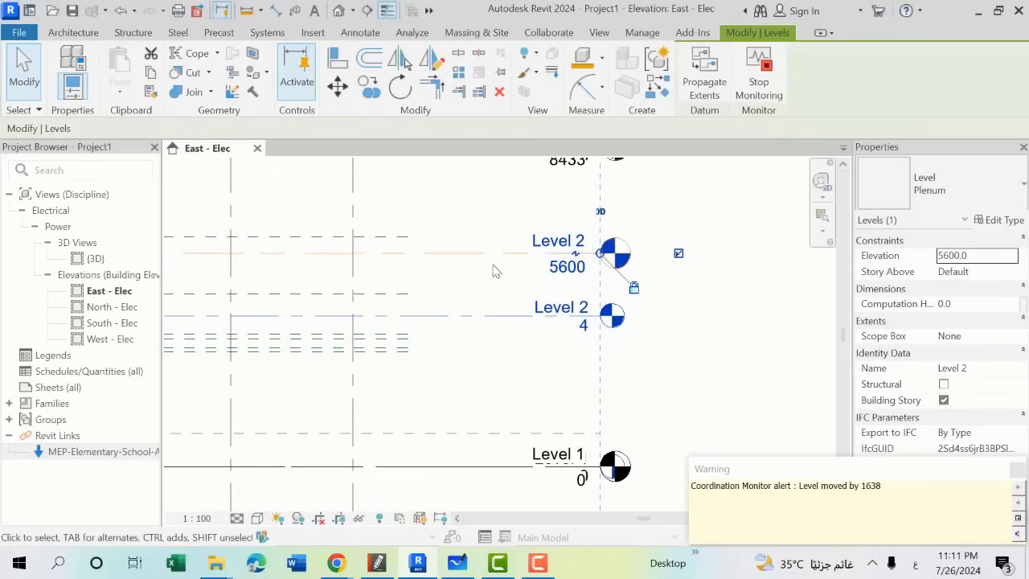
{"action": "left_click", "coordinate": [720, 356]}
{"action": "left_click", "coordinate": [587, 315]}
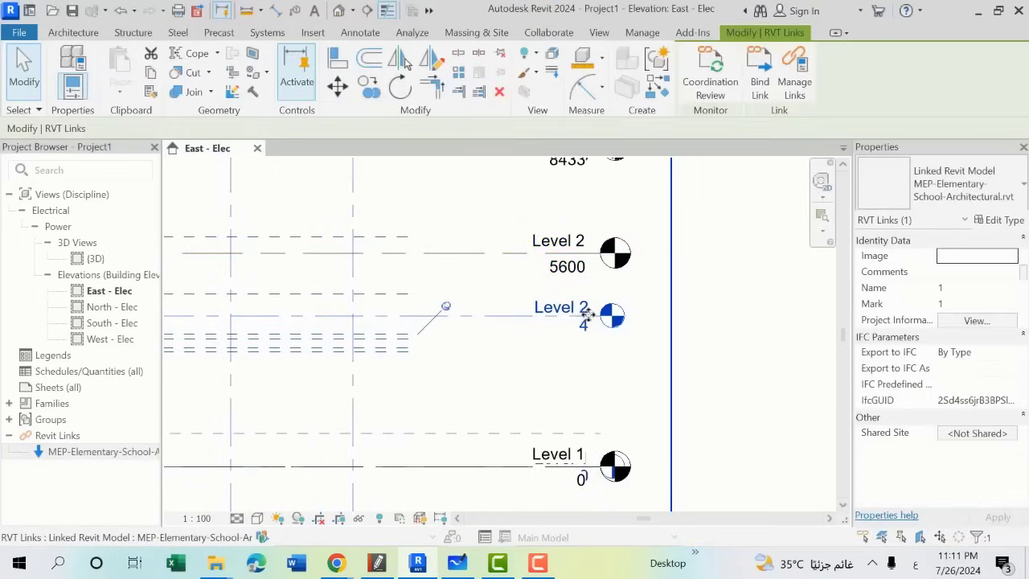
{"action": "left_click_drag", "start_coordinate": [587, 315], "coordinate": [608, 383]}
{"action": "mouse_move", "coordinate": [563, 340]}
{"action": "left_mouse_down"}
{"action": "mouse_move", "coordinate": [529, 387]}
{"action": "mouse_move", "coordinate": [536, 361]}
{"action": "left_mouse_up"}
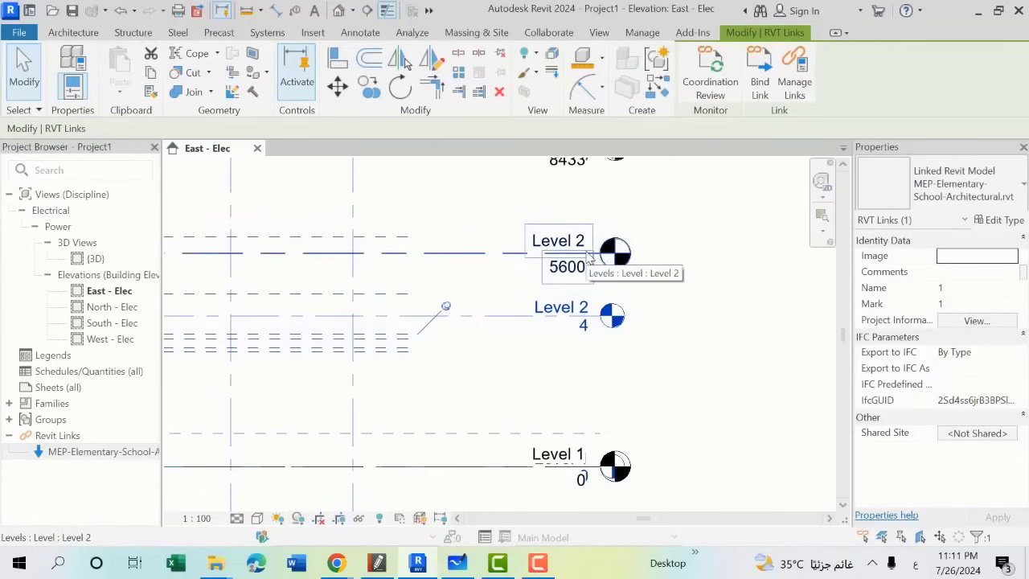
{"action": "left_click", "coordinate": [563, 350]}
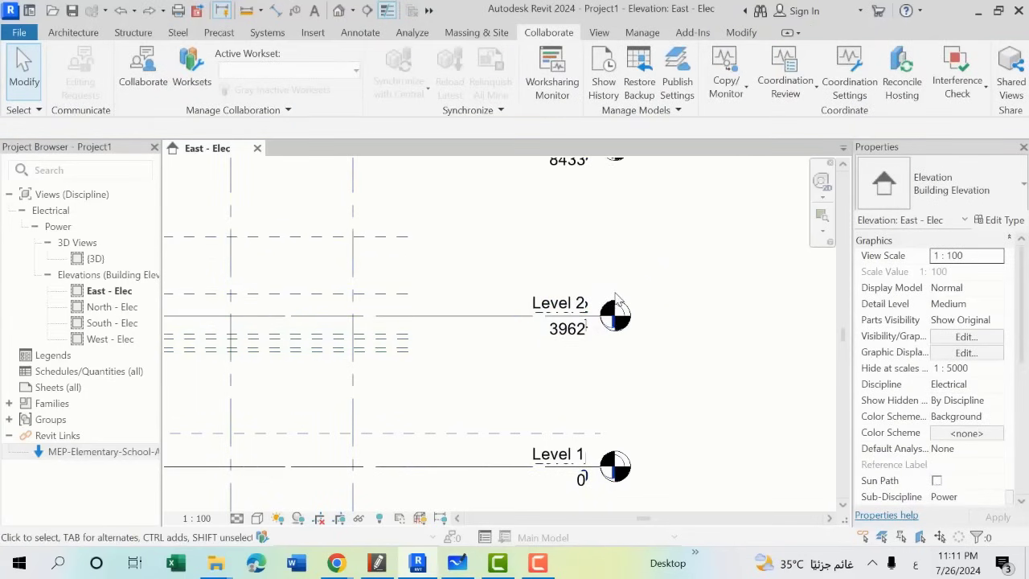
{"action": "scroll", "coordinate": [615, 298], "scroll_direction": "down", "scroll_amount": 3}
{"action": "scroll", "coordinate": [644, 379], "scroll_direction": "down", "scroll_amount": 1}
{"action": "scroll", "coordinate": [692, 380], "scroll_direction": "down", "scroll_amount": 1}
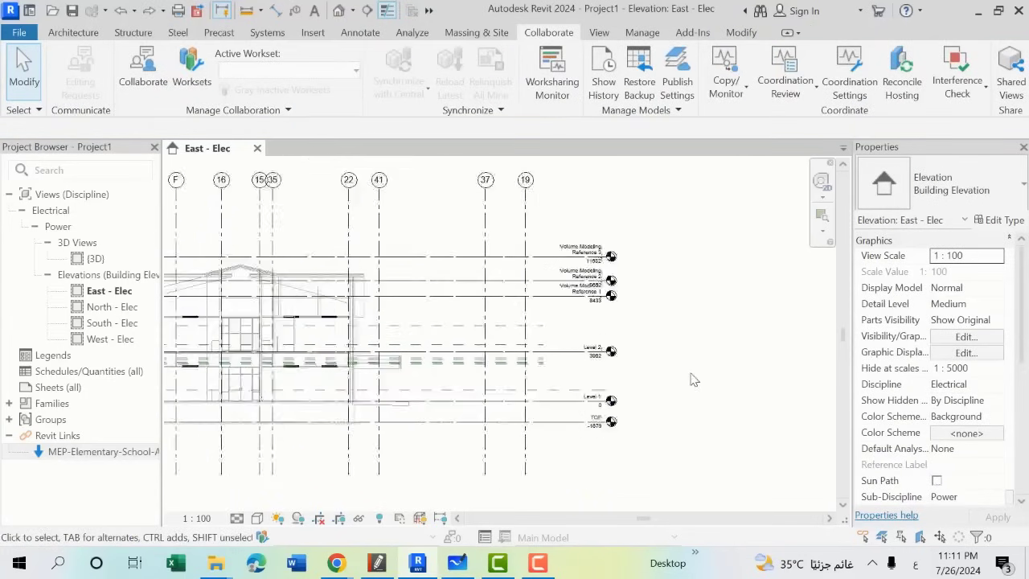
{"action": "scroll", "coordinate": [694, 379], "scroll_direction": "down", "scroll_amount": 1}
{"action": "middle_click_drag", "start_coordinate": [670, 397], "coordinate": [738, 376]}
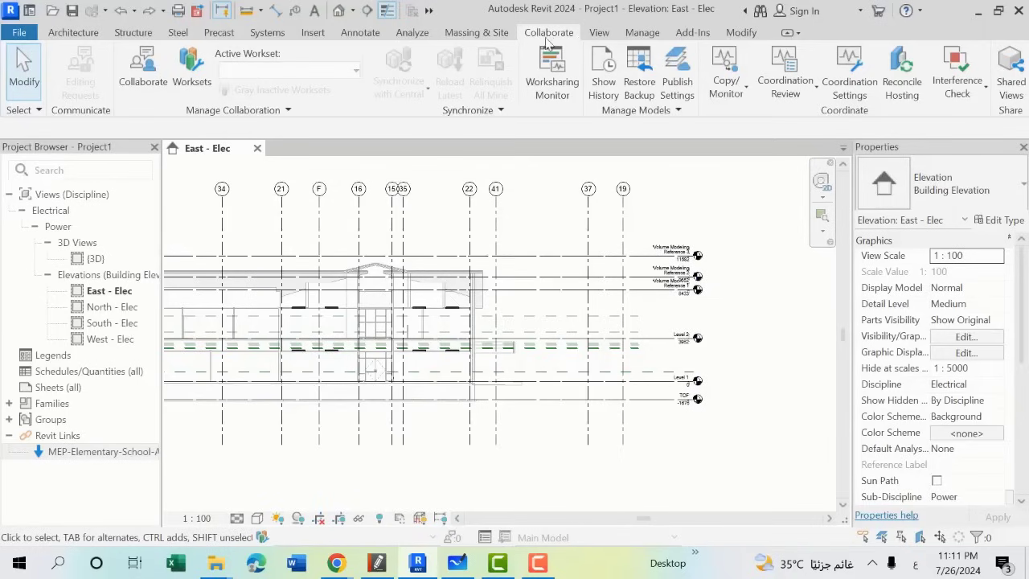
{"action": "left_click", "coordinate": [727, 85]}
{"action": "left_click", "coordinate": [755, 161]}
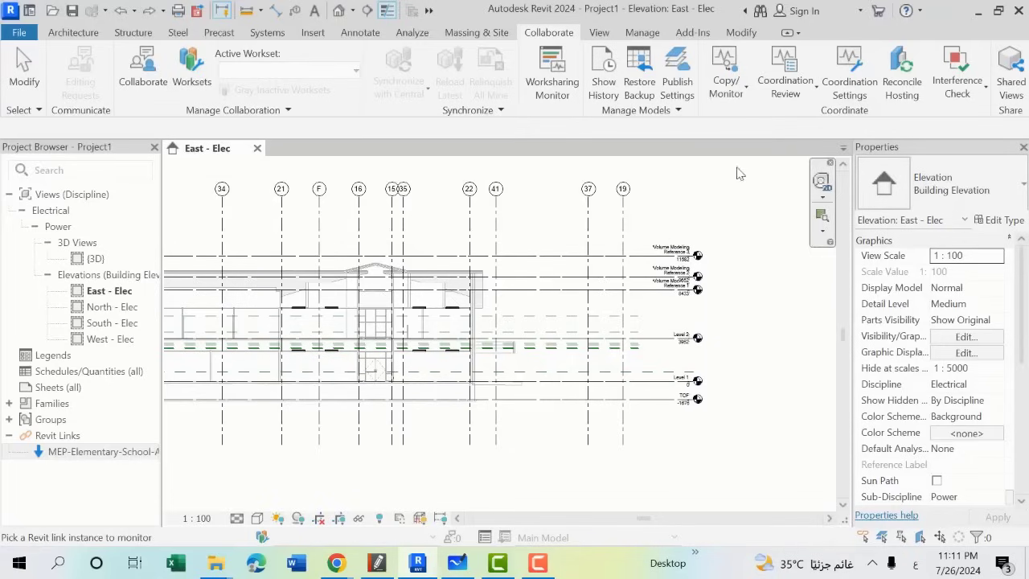
{"action": "left_click", "coordinate": [636, 264]}
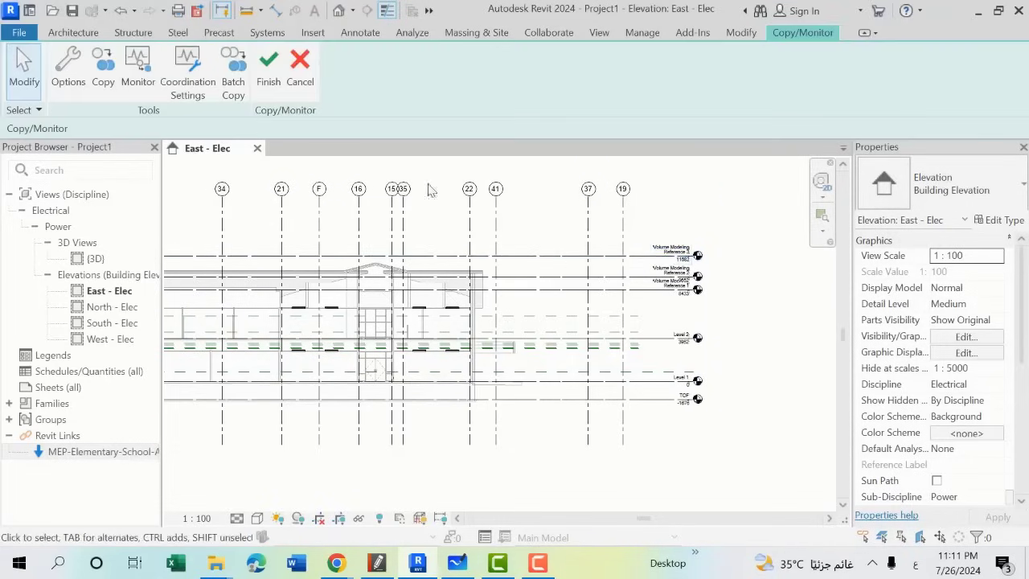
{"action": "left_click", "coordinate": [105, 85]}
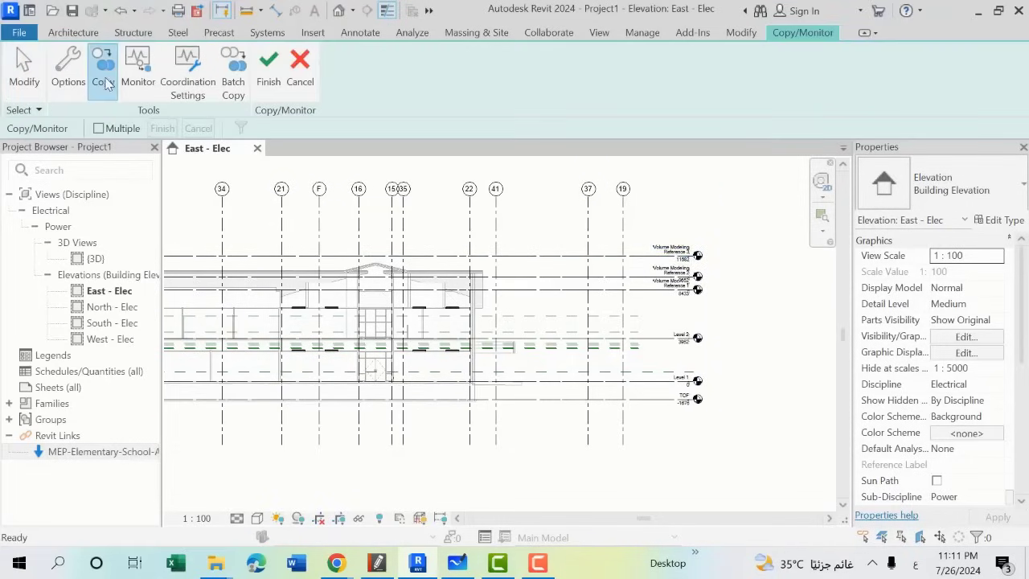
{"action": "left_click", "coordinate": [98, 129]}
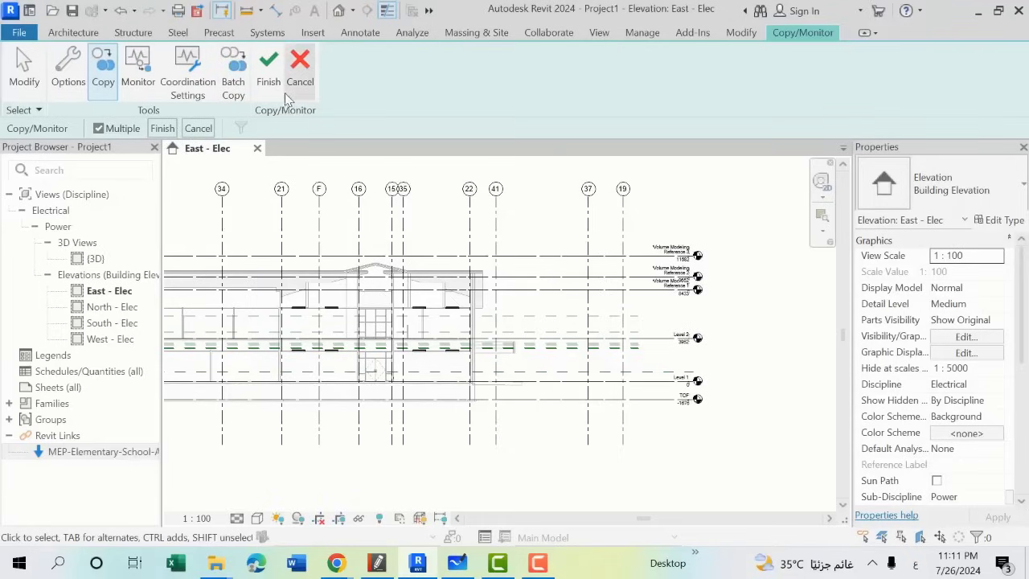
{"action": "left_click", "coordinate": [274, 88]}
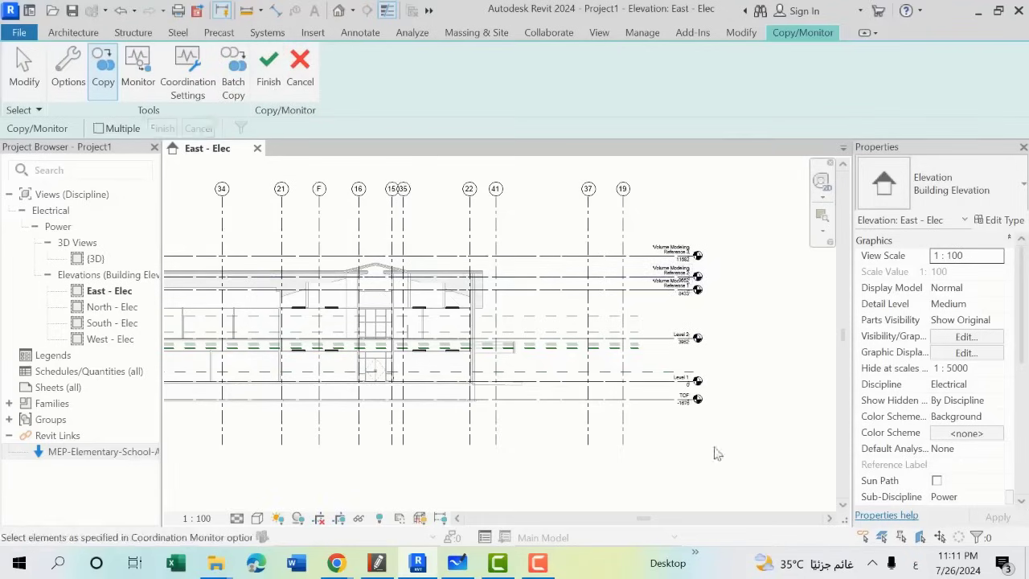
{"action": "scroll", "coordinate": [724, 426], "scroll_direction": "up", "scroll_amount": 2}
{"action": "scroll", "coordinate": [732, 406], "scroll_direction": "up", "scroll_amount": 3}
{"action": "scroll", "coordinate": [664, 358], "scroll_direction": "up", "scroll_amount": 3}
{"action": "scroll", "coordinate": [676, 346], "scroll_direction": "down", "scroll_amount": 3}
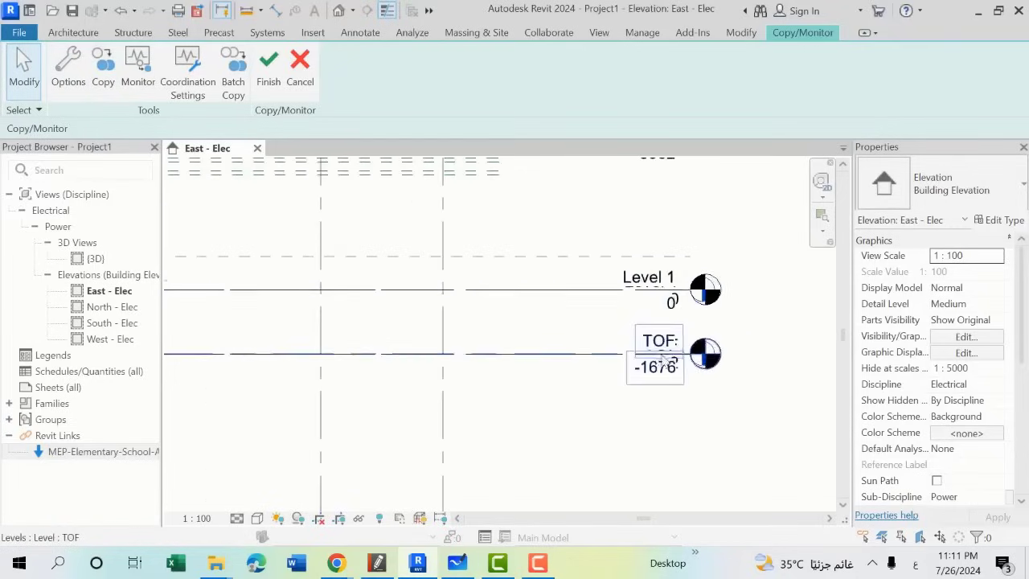
{"action": "scroll", "coordinate": [644, 306], "scroll_direction": "down", "scroll_amount": 2}
{"action": "scroll", "coordinate": [671, 294], "scroll_direction": "down", "scroll_amount": 2}
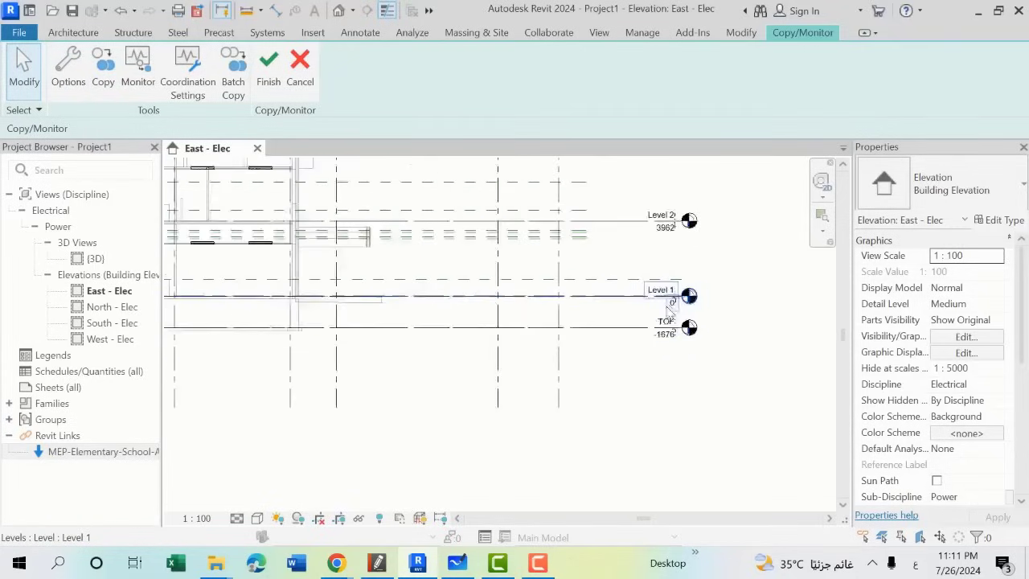
{"action": "scroll", "coordinate": [661, 294], "scroll_direction": "down", "scroll_amount": 2}
{"action": "scroll", "coordinate": [660, 297], "scroll_direction": "down", "scroll_amount": 2}
{"action": "left_click", "coordinate": [377, 565]}
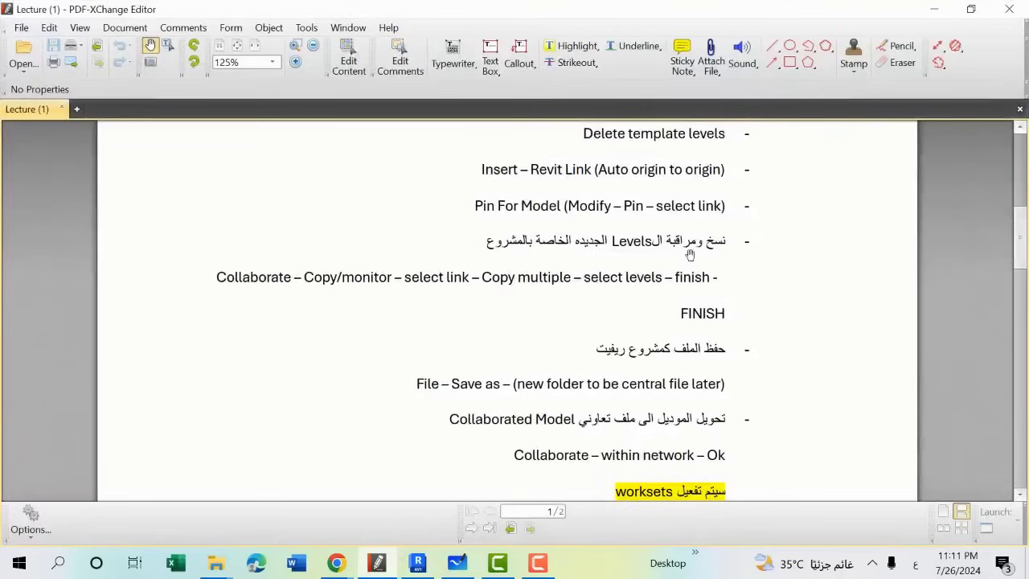
{"action": "key", "text": "alt+Tab"}
{"action": "scroll", "coordinate": [547, 375], "scroll_direction": "up", "scroll_amount": 1}
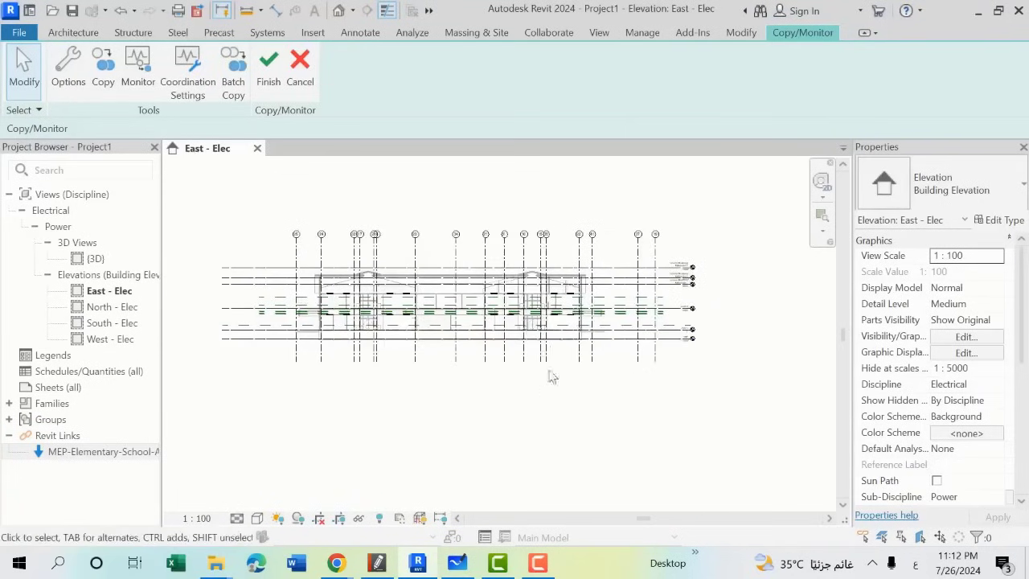
{"action": "scroll", "coordinate": [567, 303], "scroll_direction": "up", "scroll_amount": 1}
{"action": "scroll", "coordinate": [542, 277], "scroll_direction": "up", "scroll_amount": 1}
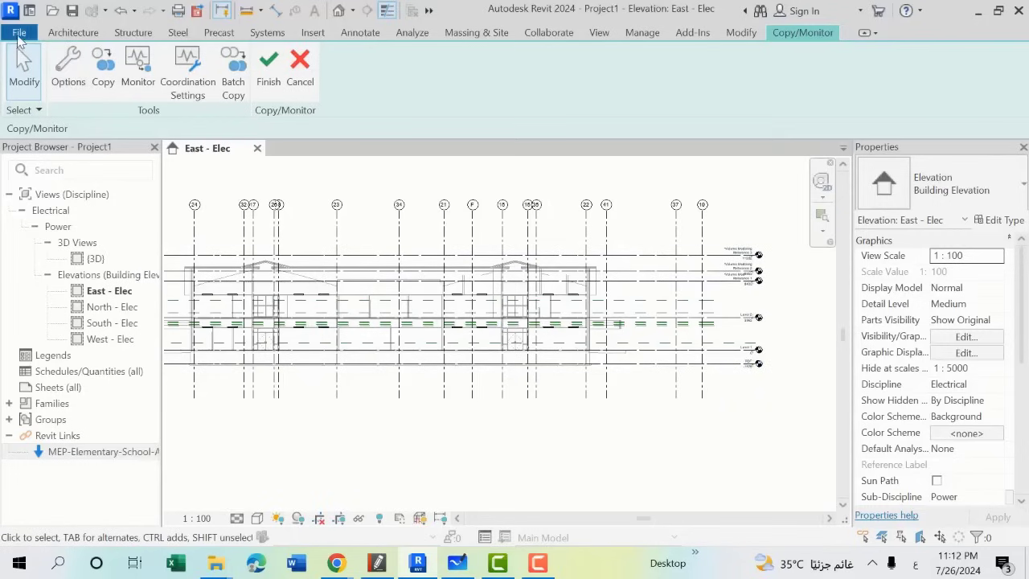
Step: Save As a project and create a new 'Central File' folder inside Revit Course 2024
{"action": "left_click", "coordinate": [19, 34]}
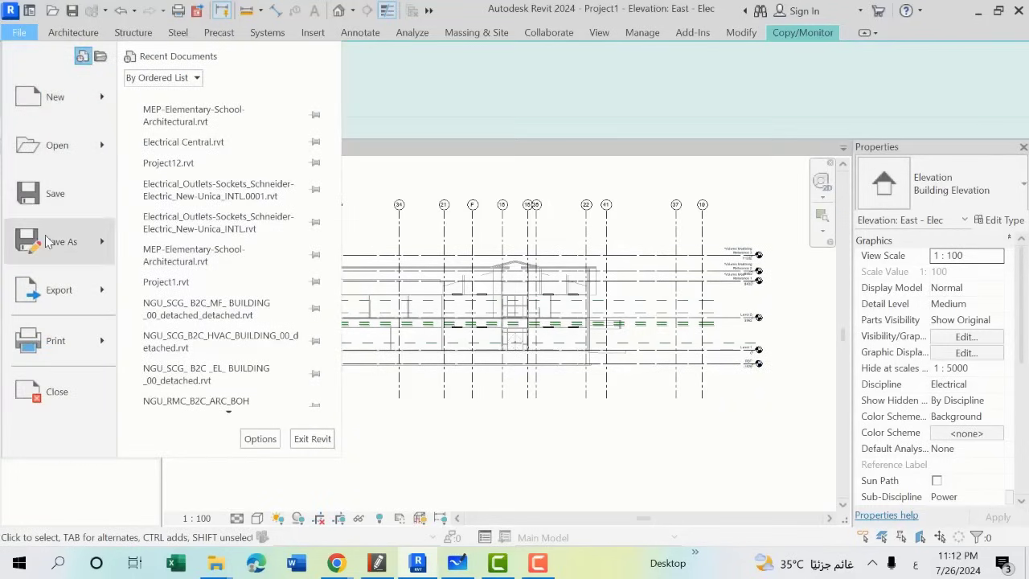
{"action": "mouse_move", "coordinate": [61, 241]}
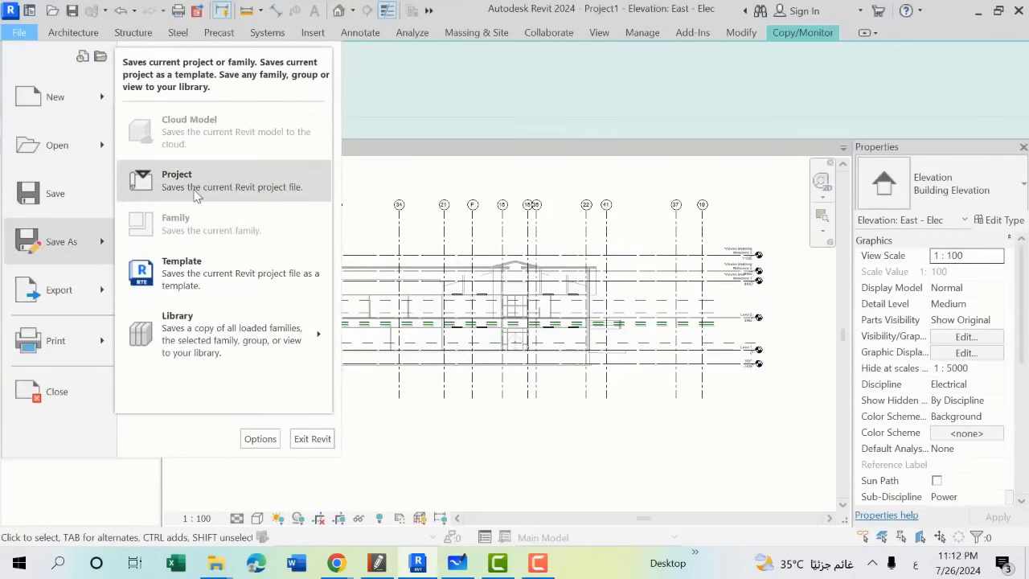
{"action": "left_click", "coordinate": [196, 187]}
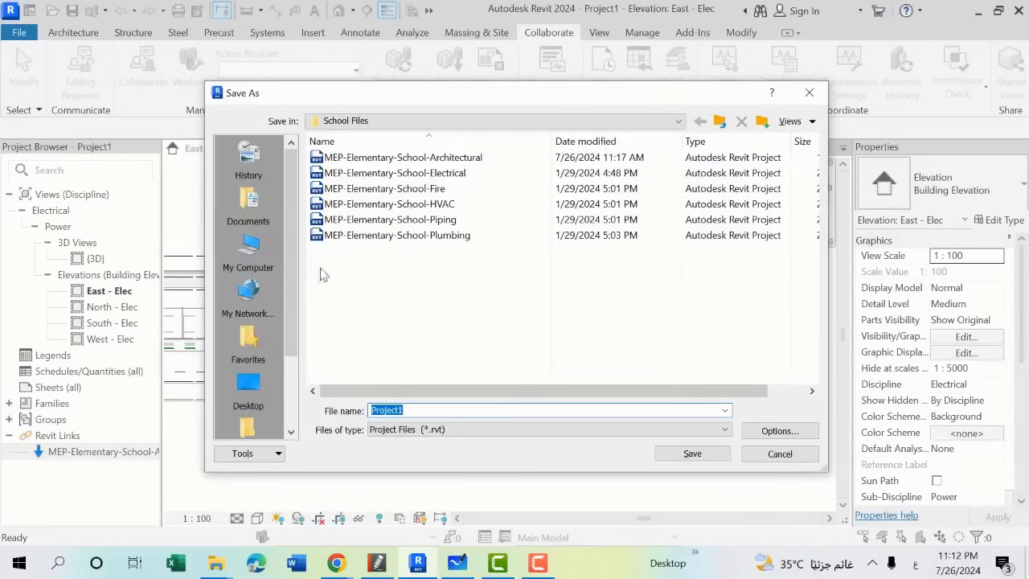
{"action": "left_click", "coordinate": [381, 121]}
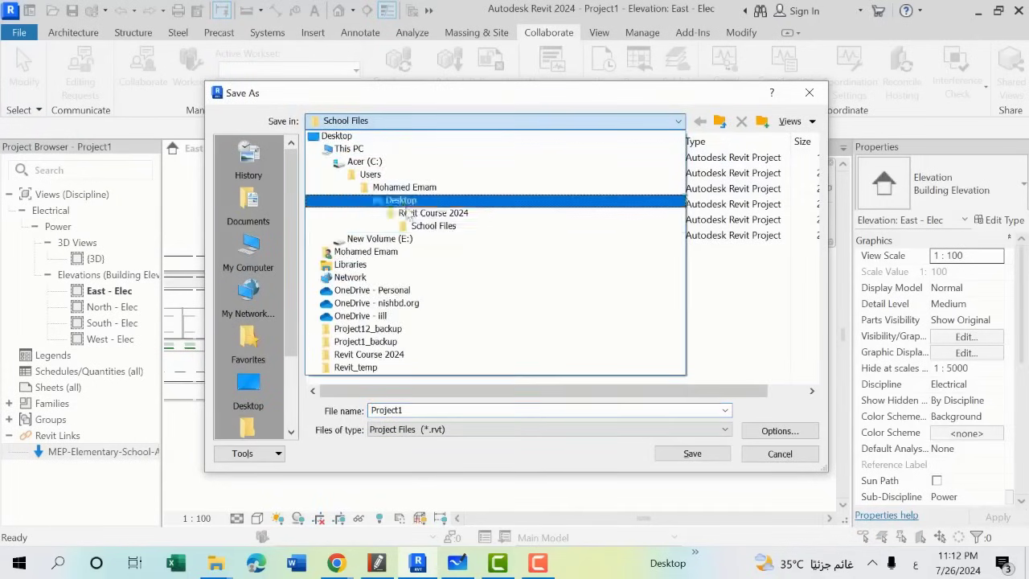
{"action": "left_click", "coordinate": [410, 213]}
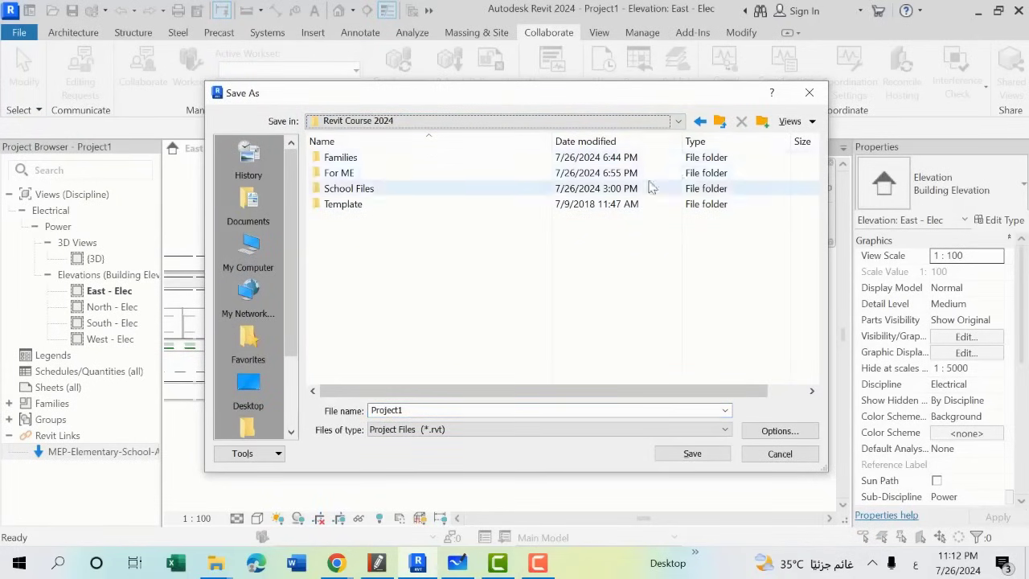
{"action": "left_click", "coordinate": [762, 122]}
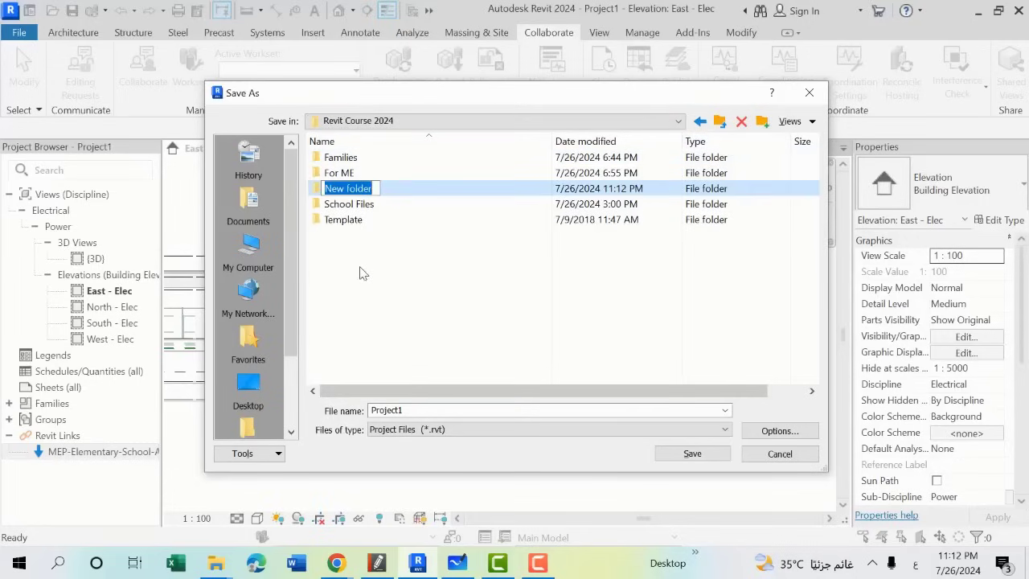
{"action": "key", "text": "BackSpace"}
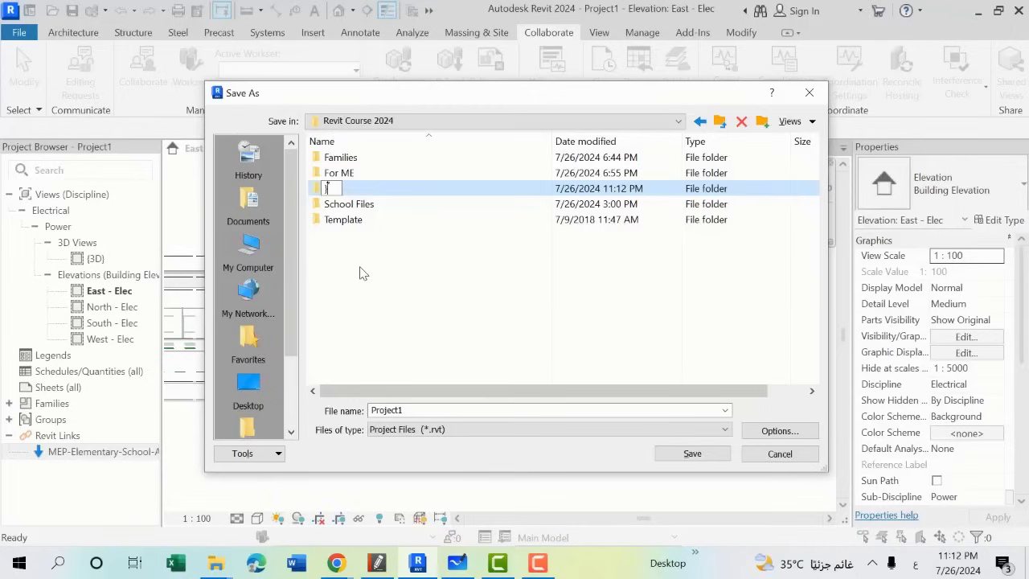
{"action": "type", "text": "Central File"}
{"action": "key", "text": "Return"}
{"action": "key", "text": "Return"}
Step: Name the file 'Electrical Central File' and save it
{"action": "double_click", "coordinate": [415, 410]}
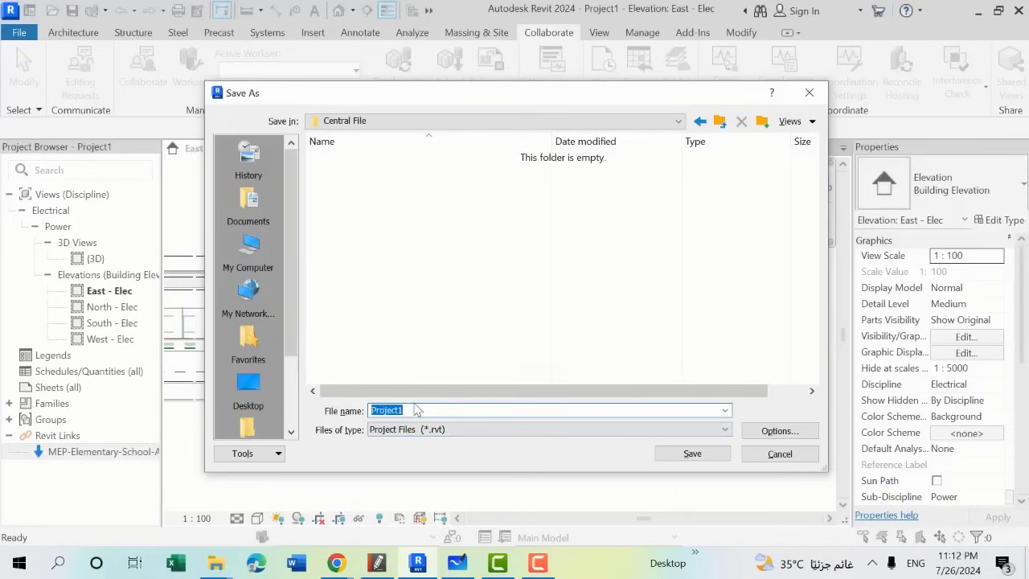
{"action": "type", "text": "Central File"}
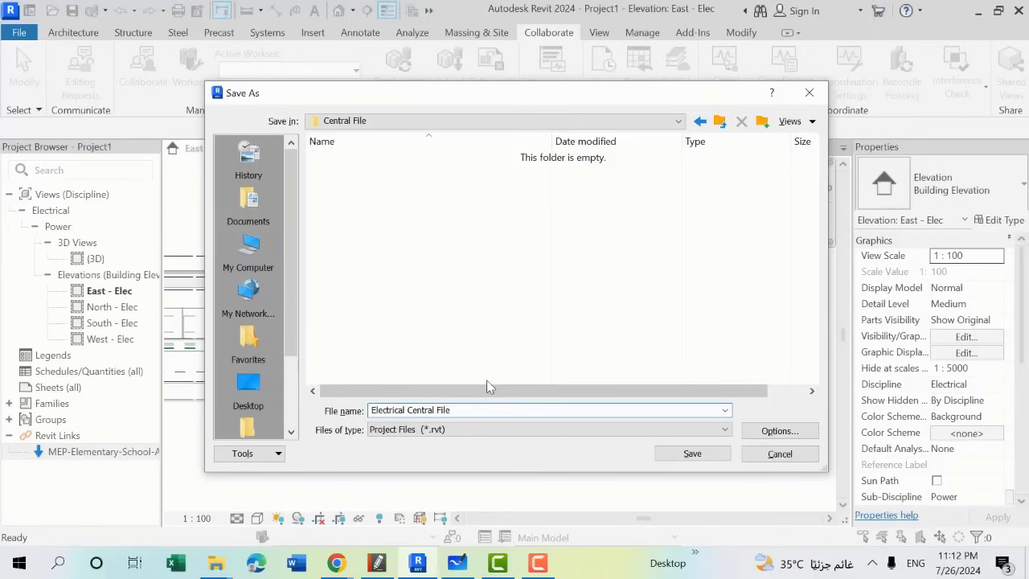
{"action": "left_click", "coordinate": [689, 457]}
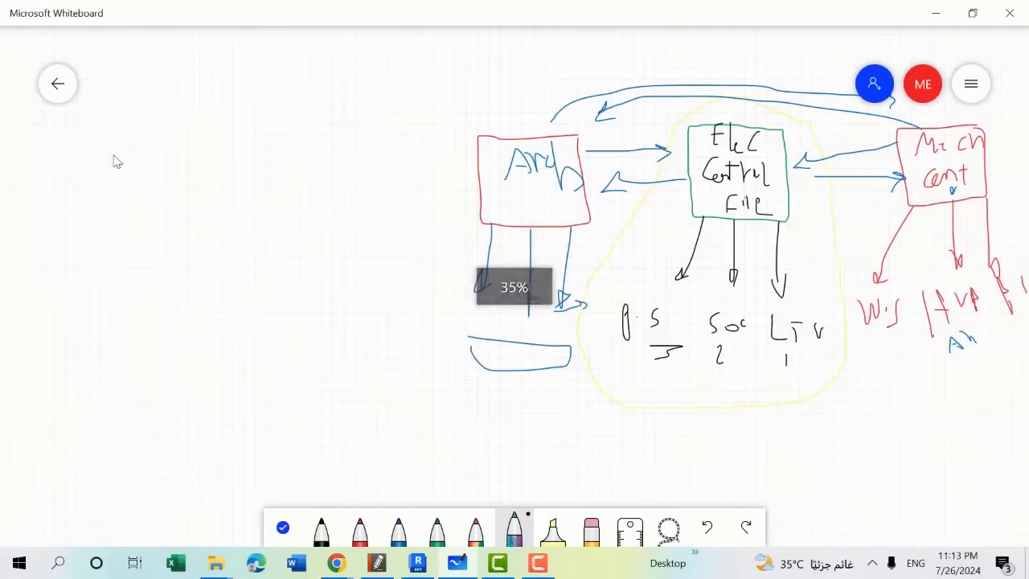
Step: Draw a Temp box, then in red add a 'Link' arrow, outline the box, and write 'Save' below
{"action": "mouse_move", "coordinate": [264, 106]}
{"action": "left_mouse_down"}
{"action": "mouse_move", "coordinate": [166, 152]}
{"action": "mouse_move", "coordinate": [267, 107]}
{"action": "mouse_move", "coordinate": [210, 86]}
{"action": "mouse_move", "coordinate": [231, 74]}
{"action": "mouse_move", "coordinate": [240, 106]}
{"action": "mouse_move", "coordinate": [259, 82]}
{"action": "mouse_move", "coordinate": [289, 85]}
{"action": "left_mouse_up"}
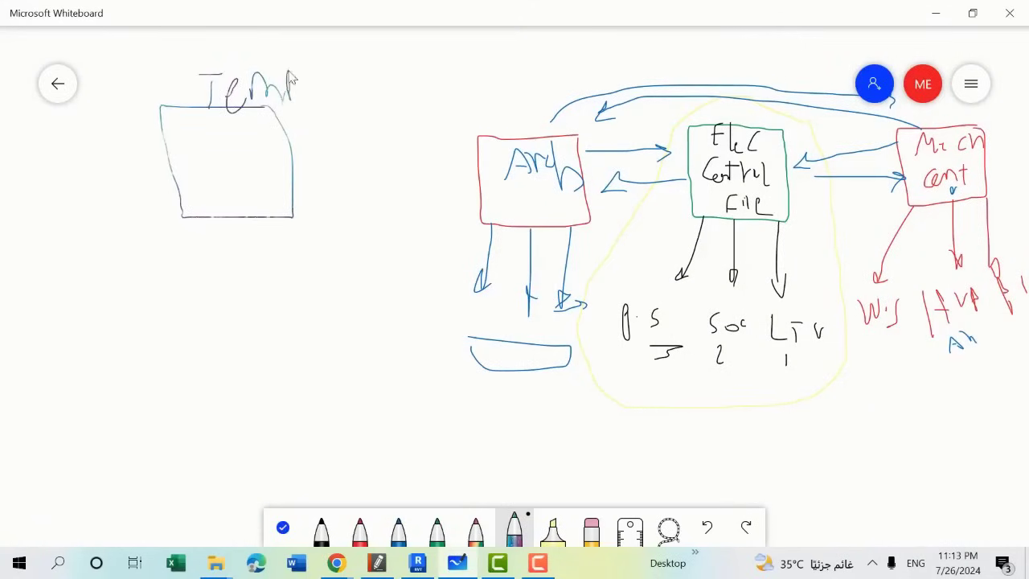
{"action": "left_click", "coordinate": [359, 531]}
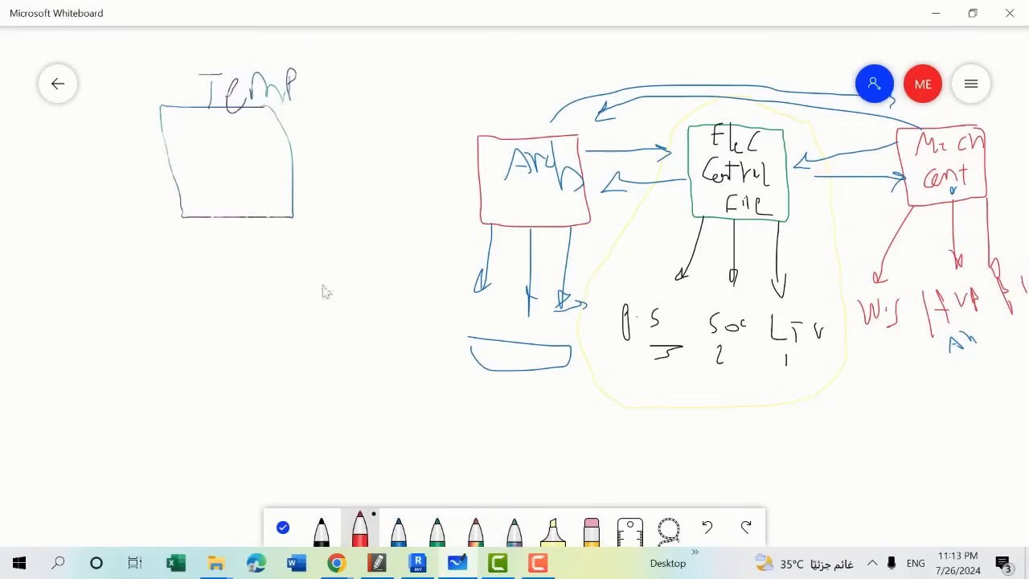
{"action": "mouse_move", "coordinate": [401, 68]}
{"action": "left_mouse_down"}
{"action": "mouse_move", "coordinate": [296, 149]}
{"action": "mouse_move", "coordinate": [338, 138]}
{"action": "left_mouse_up"}
{"action": "mouse_move", "coordinate": [336, 68]}
{"action": "left_mouse_down"}
{"action": "mouse_move", "coordinate": [349, 91]}
{"action": "mouse_move", "coordinate": [361, 93]}
{"action": "mouse_move", "coordinate": [384, 68]}
{"action": "mouse_move", "coordinate": [391, 91]}
{"action": "mouse_move", "coordinate": [404, 79]}
{"action": "left_mouse_up"}
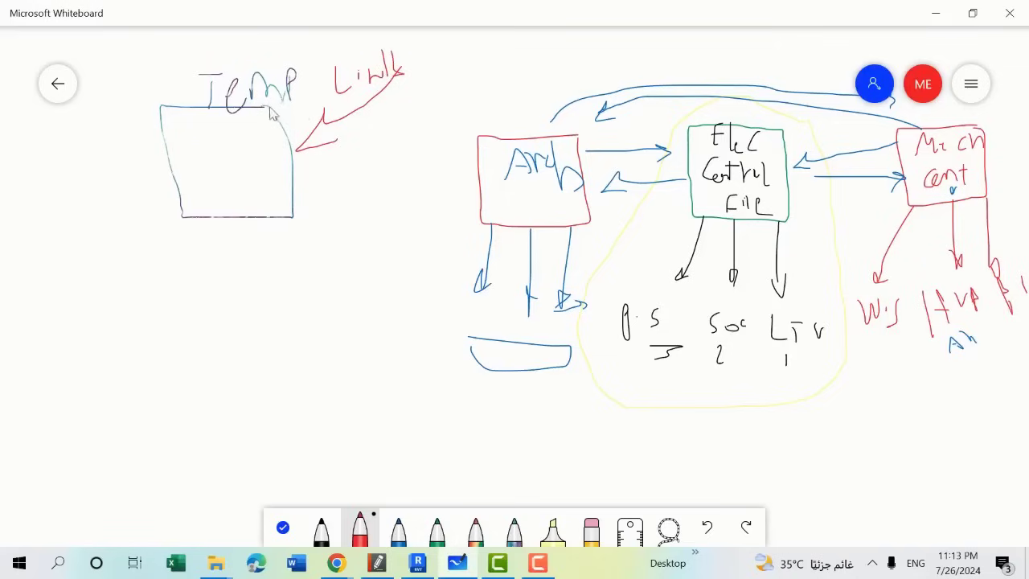
{"action": "mouse_move", "coordinate": [266, 107]}
{"action": "left_mouse_down"}
{"action": "mouse_move", "coordinate": [172, 152]}
{"action": "mouse_move", "coordinate": [313, 228]}
{"action": "mouse_move", "coordinate": [257, 115]}
{"action": "mouse_move", "coordinate": [196, 186]}
{"action": "mouse_move", "coordinate": [319, 218]}
{"action": "mouse_move", "coordinate": [276, 113]}
{"action": "mouse_move", "coordinate": [171, 255]}
{"action": "left_mouse_up"}
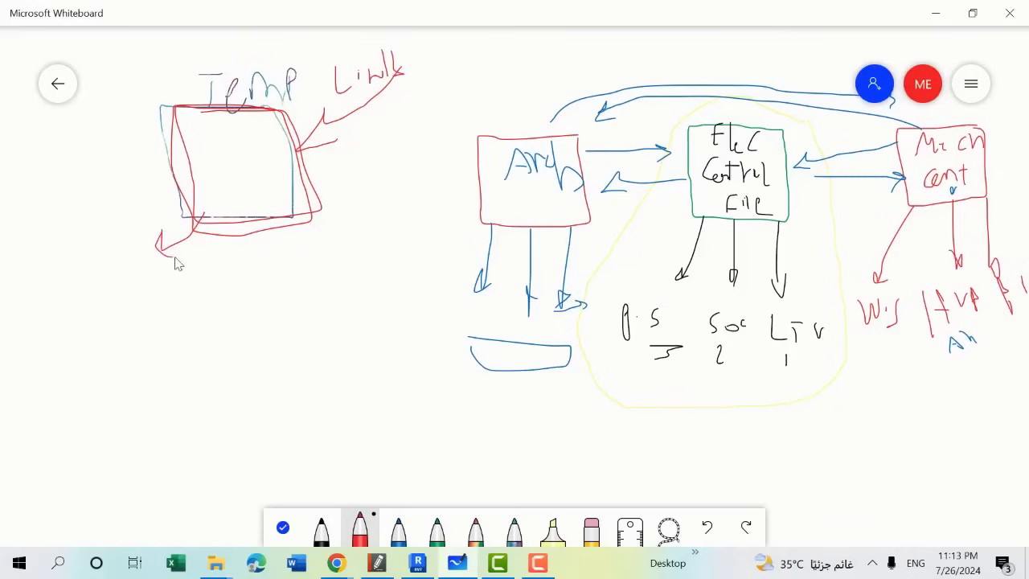
{"action": "mouse_move", "coordinate": [114, 270]}
{"action": "left_mouse_down"}
{"action": "mouse_move", "coordinate": [80, 315]}
{"action": "mouse_move", "coordinate": [126, 304]}
{"action": "mouse_move", "coordinate": [159, 266]}
{"action": "mouse_move", "coordinate": [188, 300]}
{"action": "left_mouse_up"}
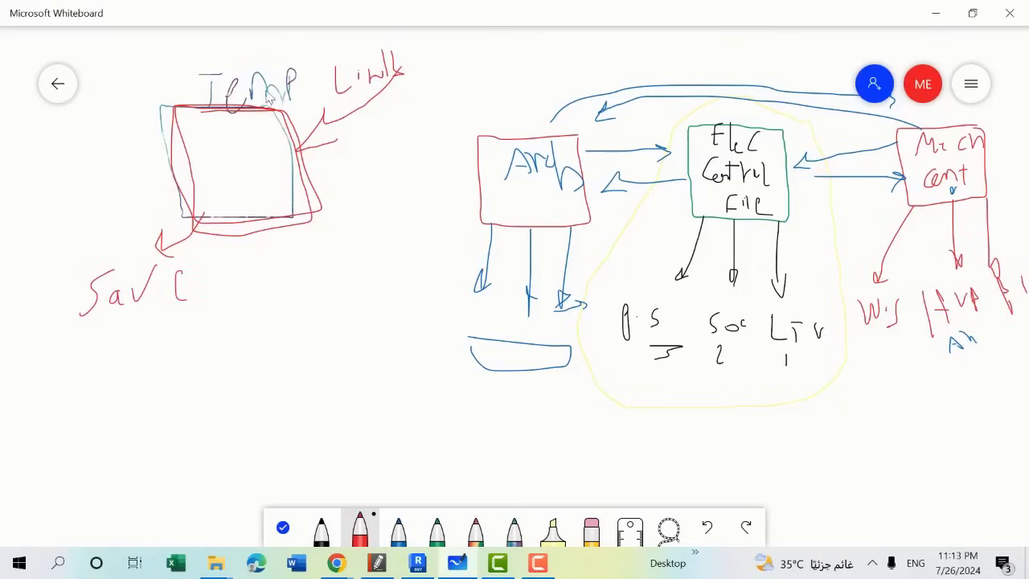
Step: Scroll the Lecture PDF to the Save as and Collaborate notes, then go back to Revit
{"action": "key", "text": "alt+Tab"}
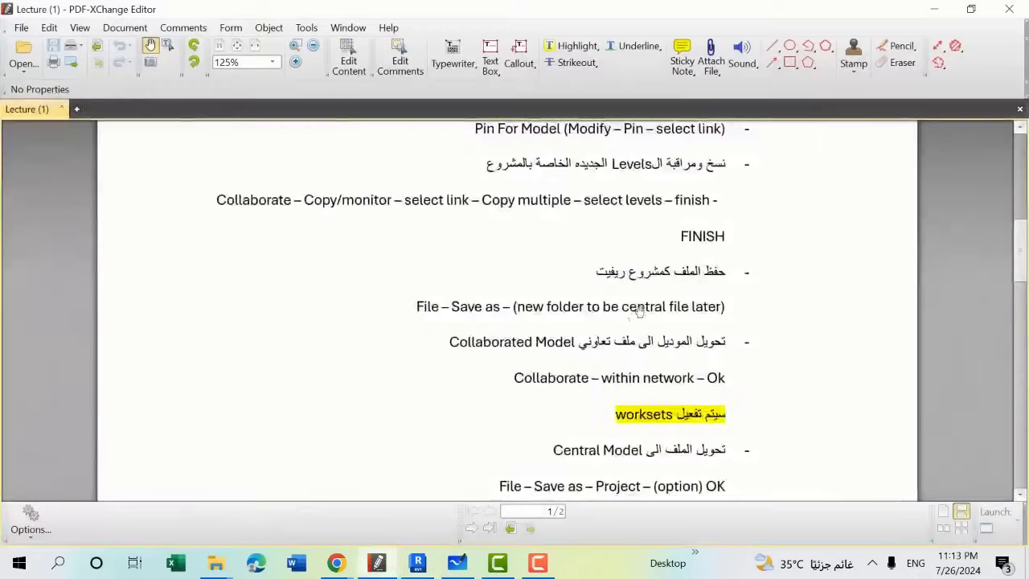
{"action": "scroll", "coordinate": [633, 338], "scroll_direction": "down", "scroll_amount": 3}
{"action": "scroll", "coordinate": [633, 338], "scroll_direction": "up", "scroll_amount": 1}
{"action": "scroll", "coordinate": [632, 338], "scroll_direction": "up", "scroll_amount": 1}
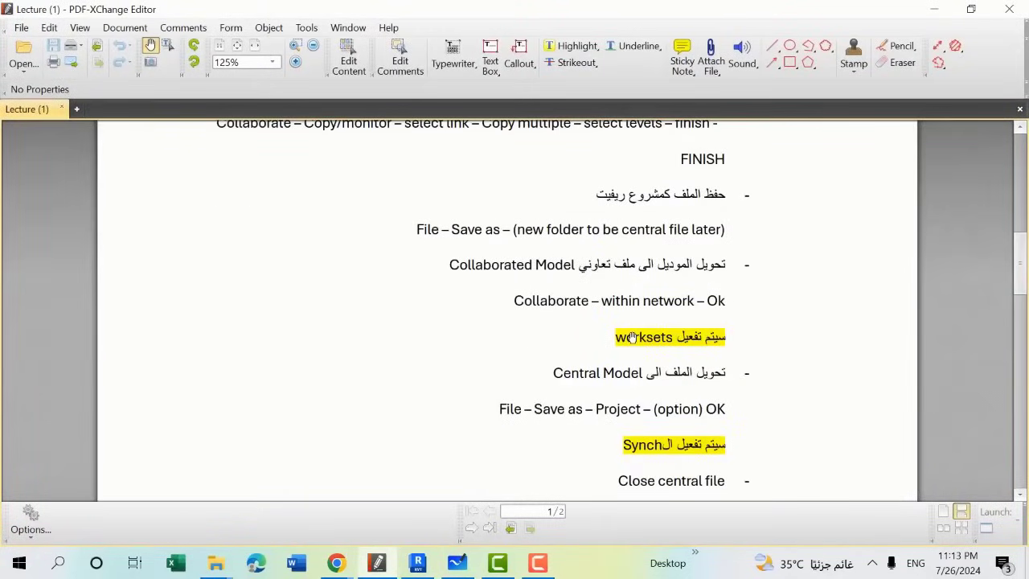
{"action": "scroll", "coordinate": [563, 288], "scroll_direction": "up", "scroll_amount": 1}
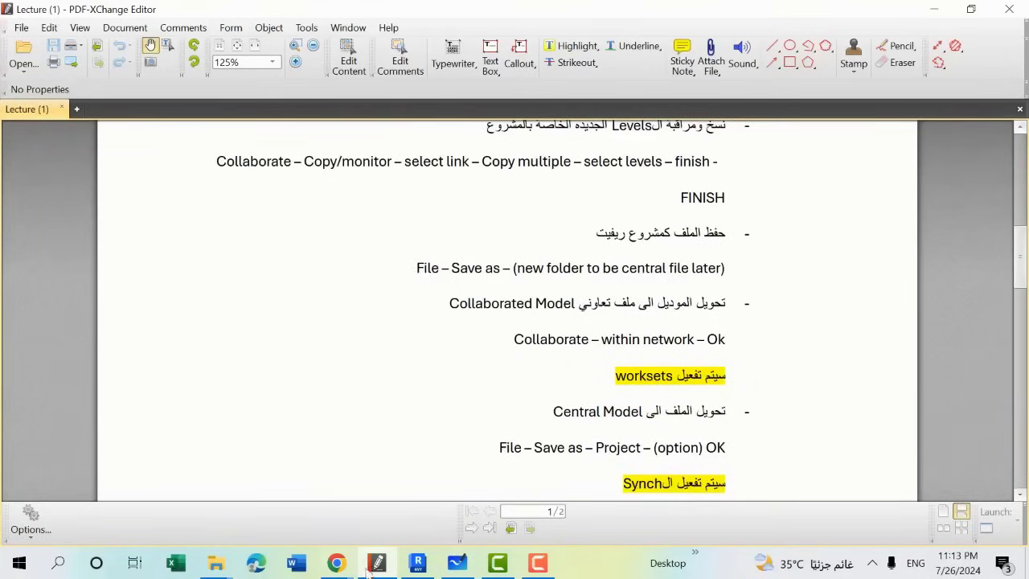
{"action": "left_click", "coordinate": [417, 563]}
{"action": "scroll", "coordinate": [508, 310], "scroll_direction": "up", "scroll_amount": 2}
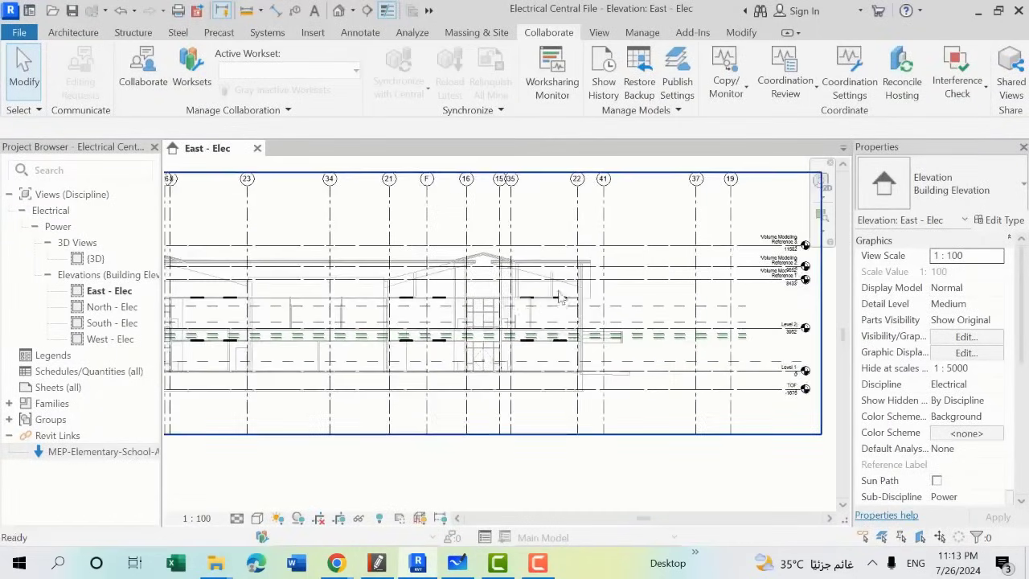
Step: Pan the East - Elec elevation and open the Collaborate dialog with Within your network selected
{"action": "scroll", "coordinate": [561, 298], "scroll_direction": "down", "scroll_amount": 2}
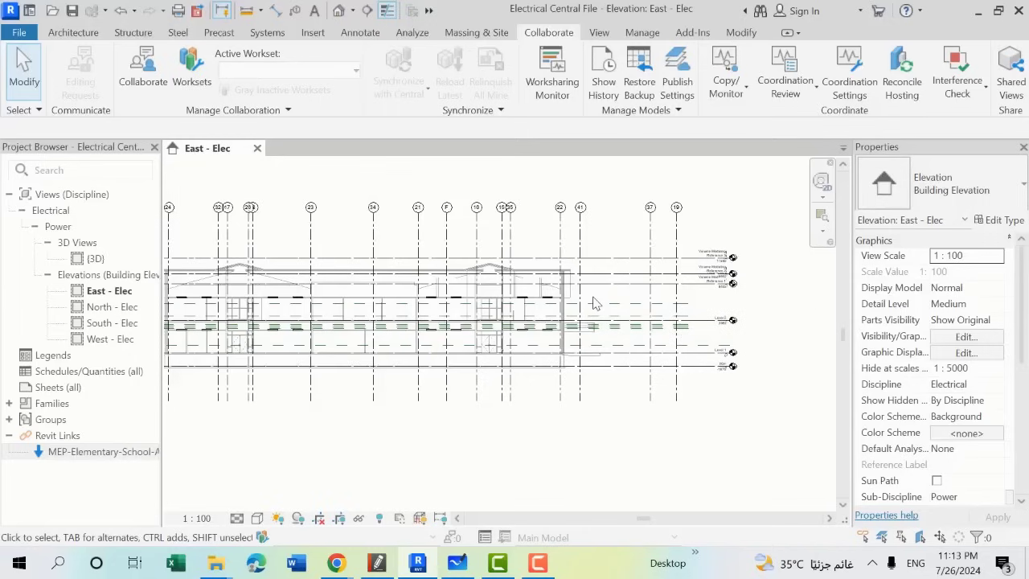
{"action": "middle_click_drag", "start_coordinate": [524, 387], "coordinate": [567, 382]}
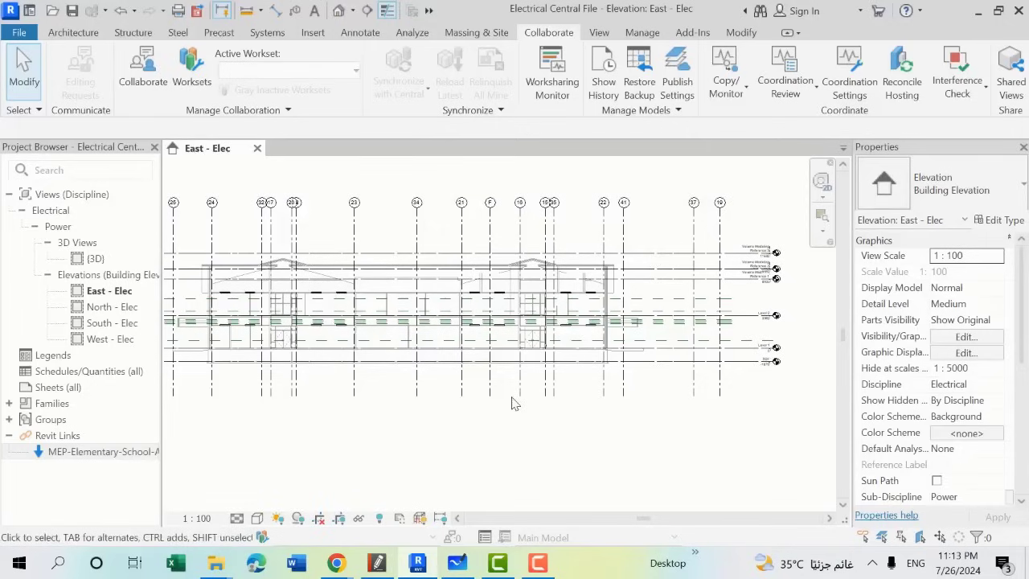
{"action": "left_click", "coordinate": [143, 69]}
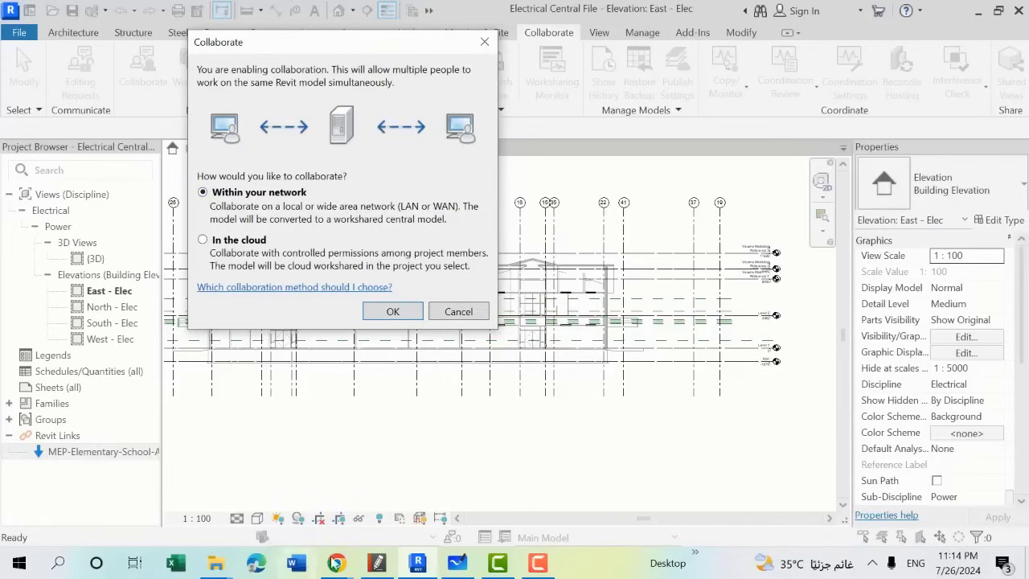
Step: Write 'PC' above the central file box on the whiteboard, circle it in red, then return to Revit
{"action": "left_click", "coordinate": [454, 565]}
{"action": "scroll", "coordinate": [735, 153], "scroll_direction": "down", "scroll_amount": 5, "text": "ctrl"}
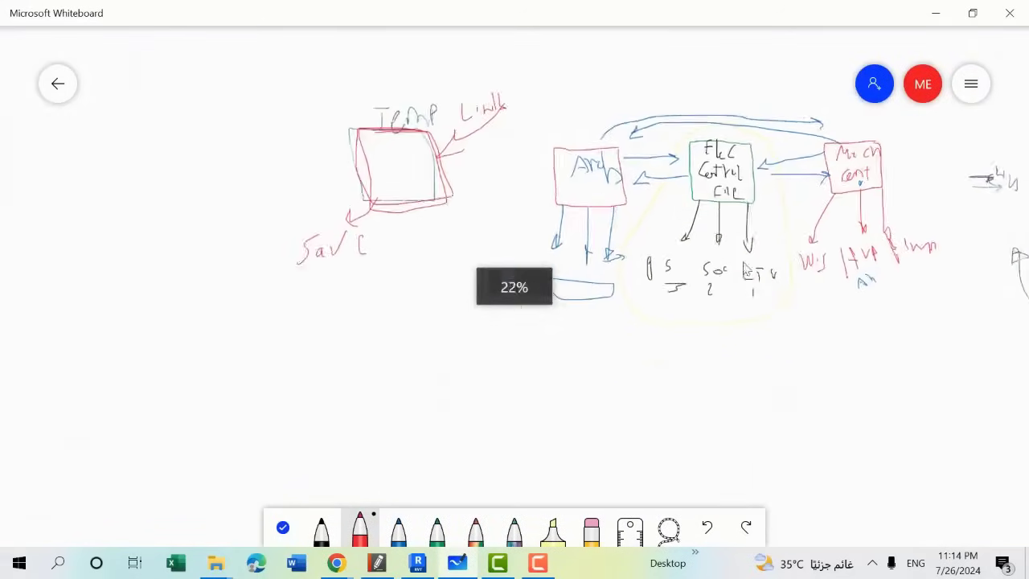
{"action": "scroll", "coordinate": [734, 153], "scroll_direction": "up", "scroll_amount": 1, "text": "ctrl"}
{"action": "scroll", "coordinate": [734, 153], "scroll_direction": "up", "scroll_amount": 2, "text": "ctrl"}
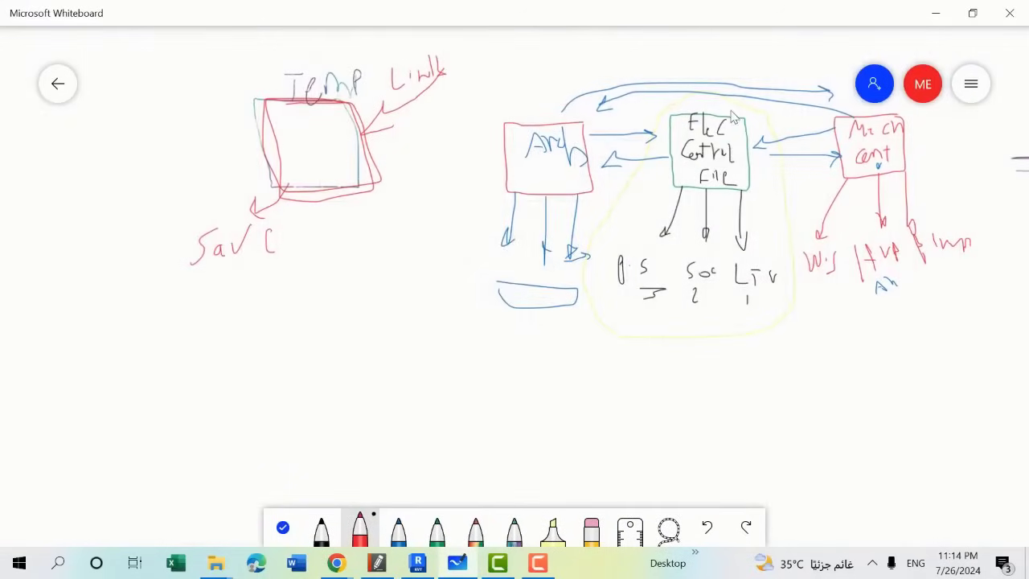
{"action": "left_click_drag", "start_coordinate": [730, 111], "coordinate": [738, 77]}
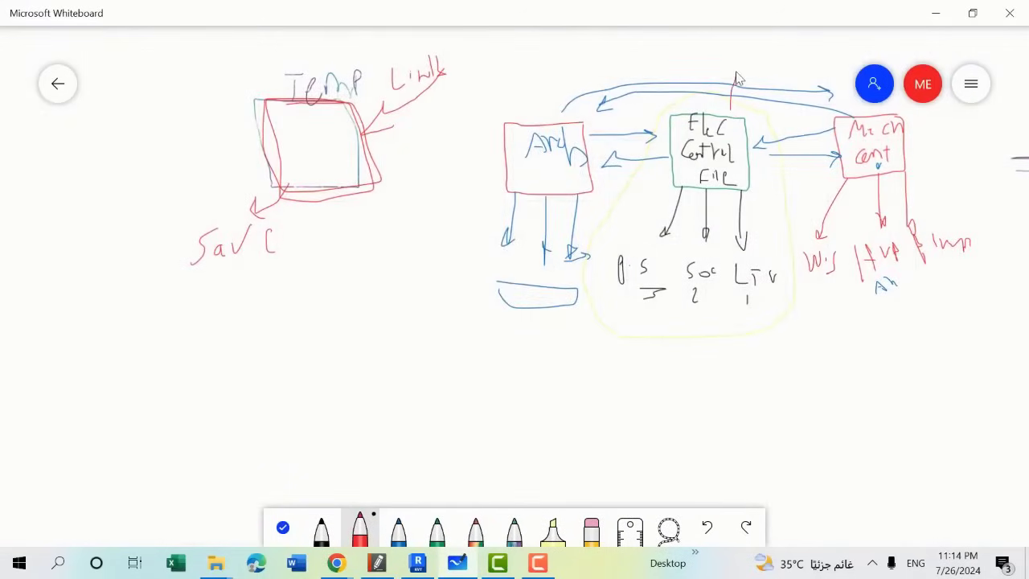
{"action": "left_click_drag", "start_coordinate": [751, 80], "coordinate": [760, 40]}
{"action": "left_click_drag", "start_coordinate": [793, 39], "coordinate": [789, 57]}
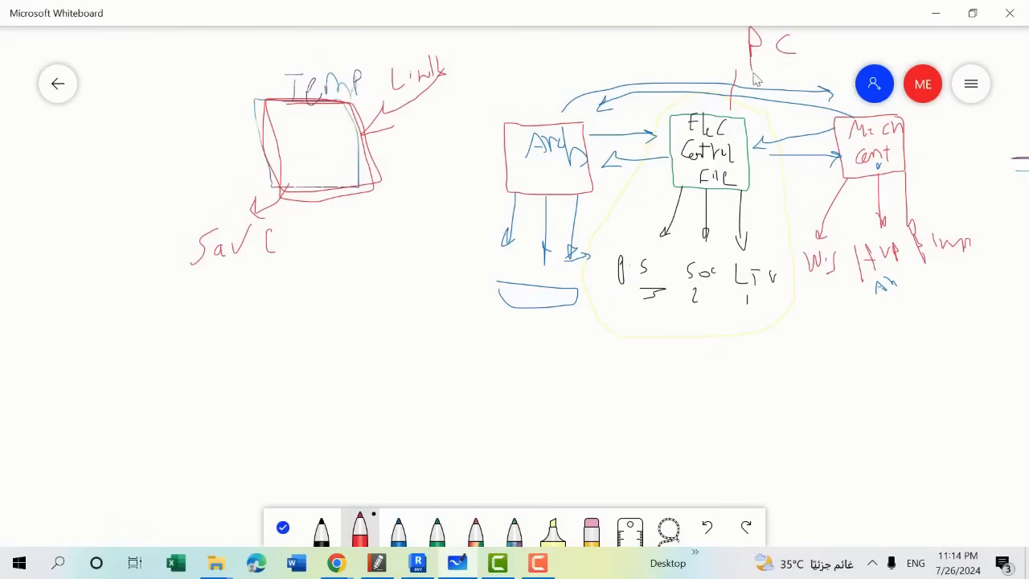
{"action": "scroll", "coordinate": [787, 29], "scroll_direction": "down", "scroll_amount": 2, "text": "ctrl"}
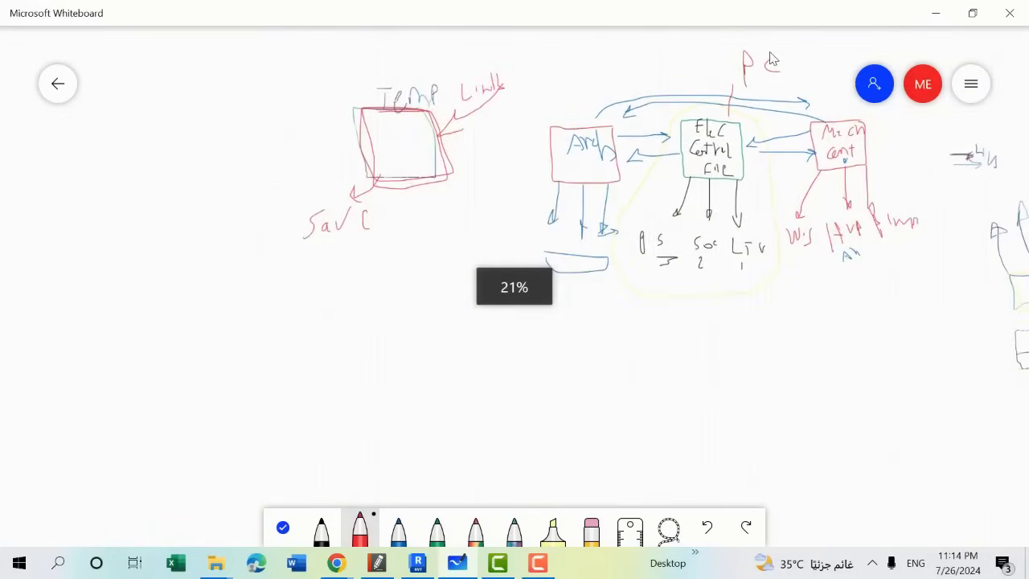
{"action": "scroll", "coordinate": [770, 58], "scroll_direction": "up", "scroll_amount": 2, "text": "ctrl"}
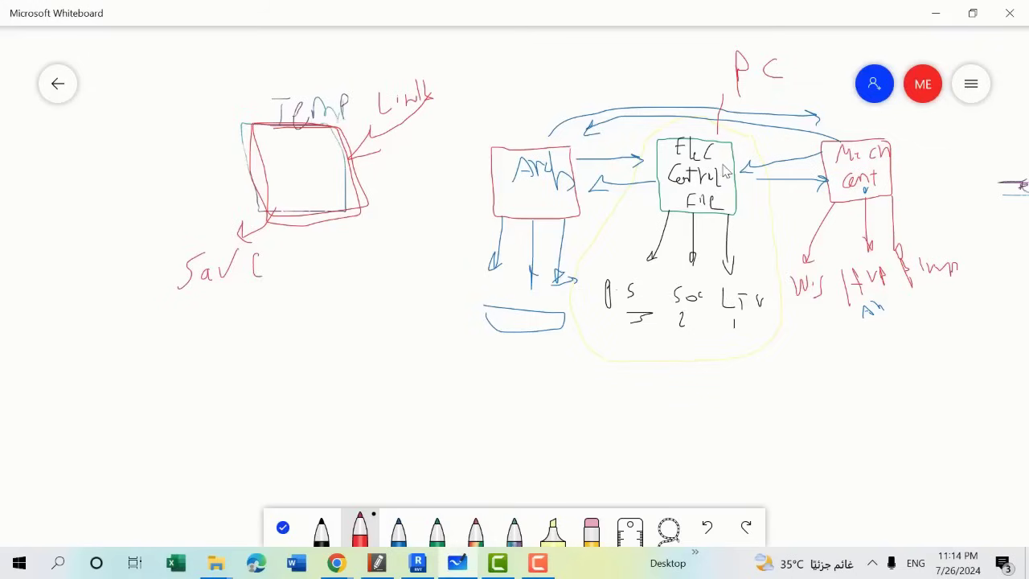
{"action": "mouse_move", "coordinate": [738, 45]}
{"action": "left_mouse_down"}
{"action": "mouse_move", "coordinate": [733, 37]}
{"action": "mouse_move", "coordinate": [735, 95]}
{"action": "mouse_move", "coordinate": [790, 72]}
{"action": "mouse_move", "coordinate": [751, 48]}
{"action": "left_mouse_up"}
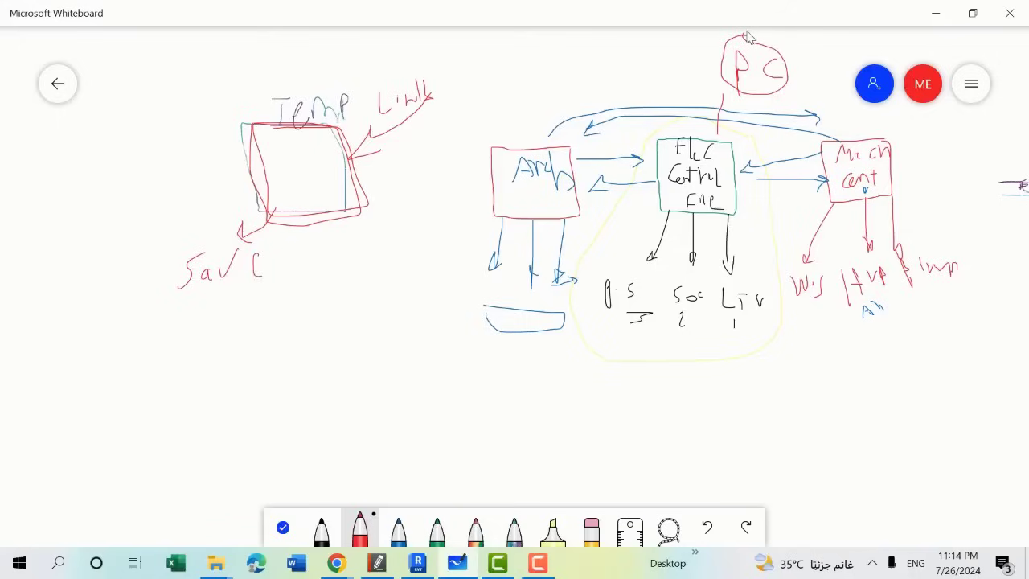
{"action": "key", "text": "alt+Tab"}
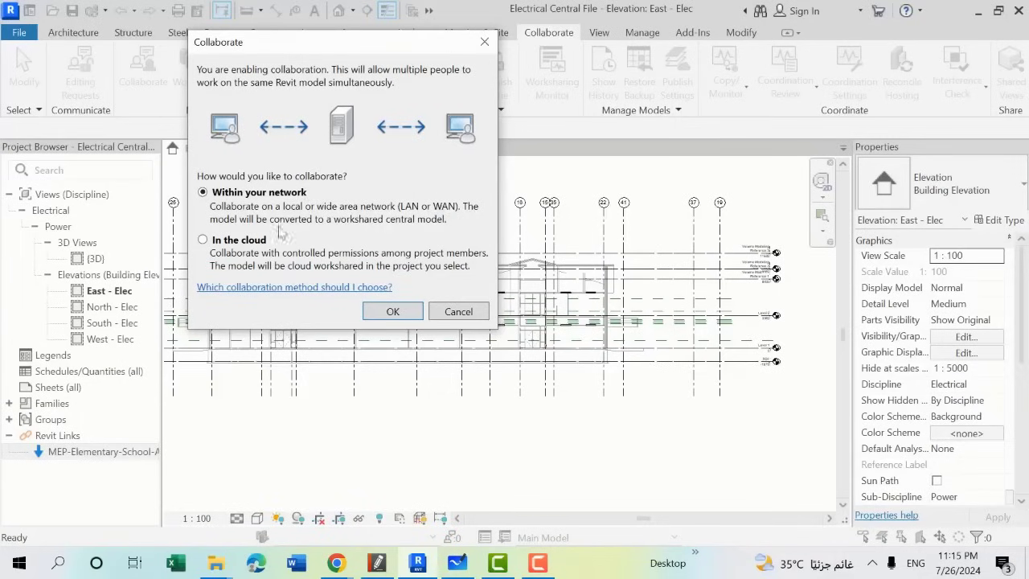
Step: Choose 'In the cloud' in the Collaborate dialog, then bring up the Whiteboard diagram
{"action": "left_click", "coordinate": [257, 251]}
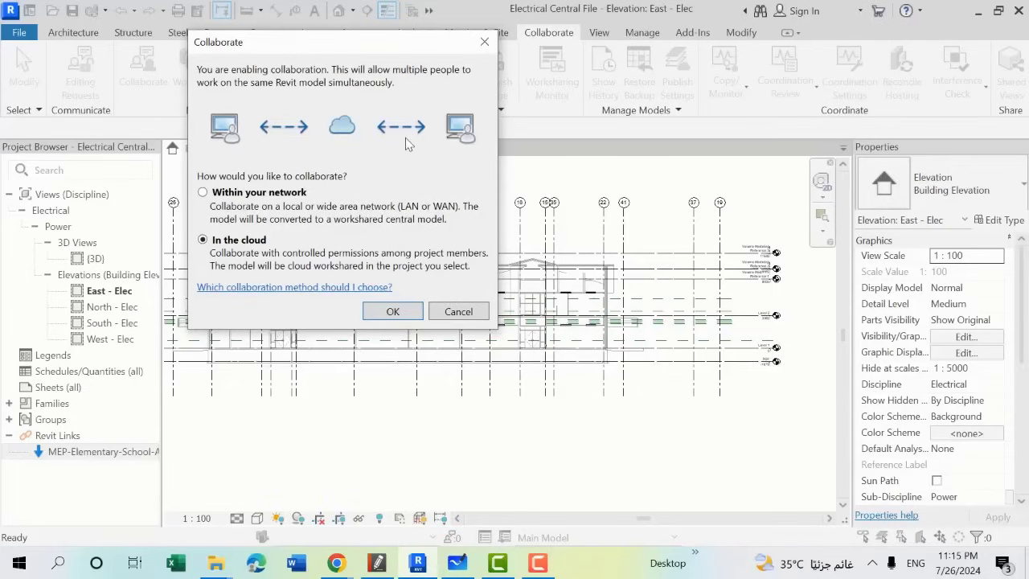
{"action": "left_click", "coordinate": [454, 564]}
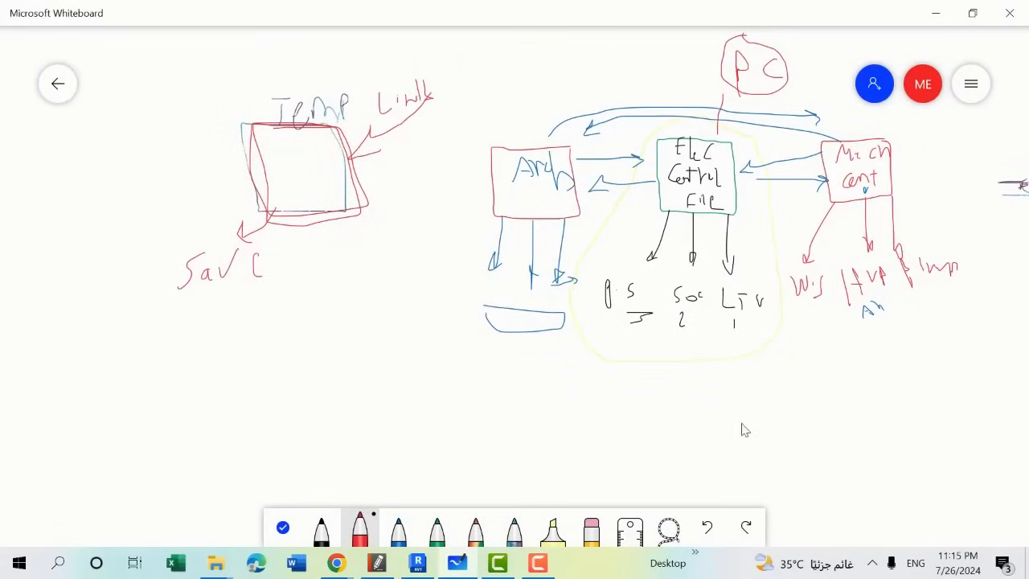
Step: Sketch a red cloud, an arrow and a small oval below the diagram, then return to Revit
{"action": "mouse_move", "coordinate": [737, 422]}
{"action": "left_mouse_down"}
{"action": "mouse_move", "coordinate": [679, 411]}
{"action": "mouse_move", "coordinate": [642, 437]}
{"action": "left_mouse_up"}
{"action": "left_click_drag", "start_coordinate": [642, 437], "coordinate": [740, 420]}
{"action": "left_click_drag", "start_coordinate": [905, 426], "coordinate": [776, 431]}
{"action": "left_click_drag", "start_coordinate": [875, 422], "coordinate": [888, 450]}
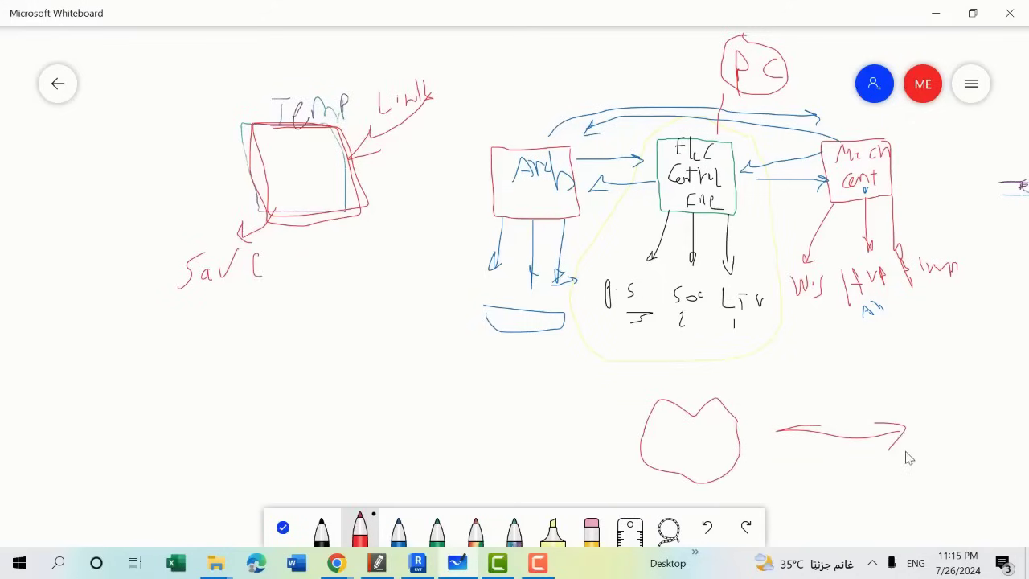
{"action": "left_click_drag", "start_coordinate": [954, 402], "coordinate": [945, 411]}
{"action": "left_click_drag", "start_coordinate": [748, 416], "coordinate": [770, 387]}
{"action": "left_click_drag", "start_coordinate": [637, 435], "coordinate": [597, 429]}
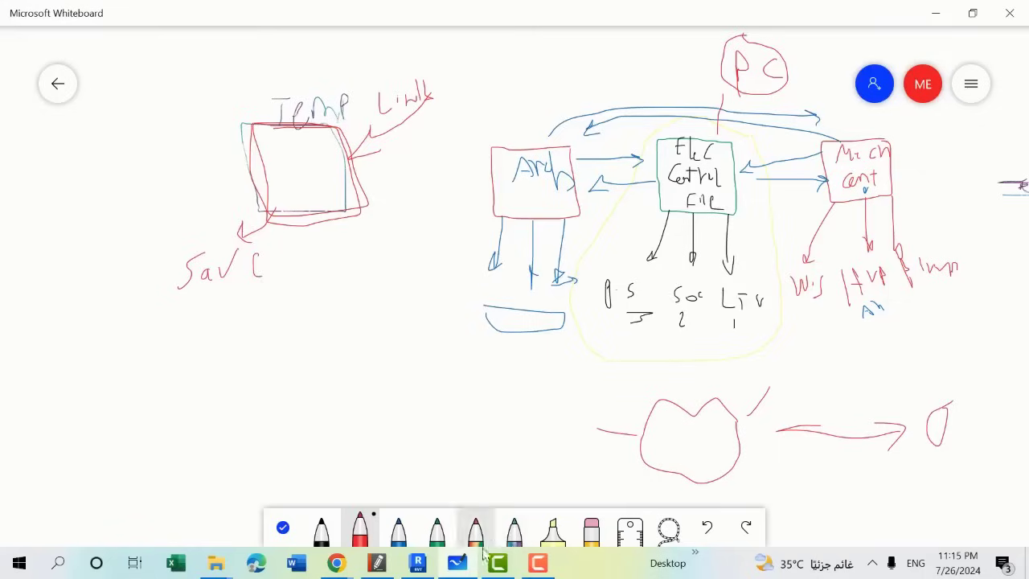
{"action": "left_click", "coordinate": [461, 565]}
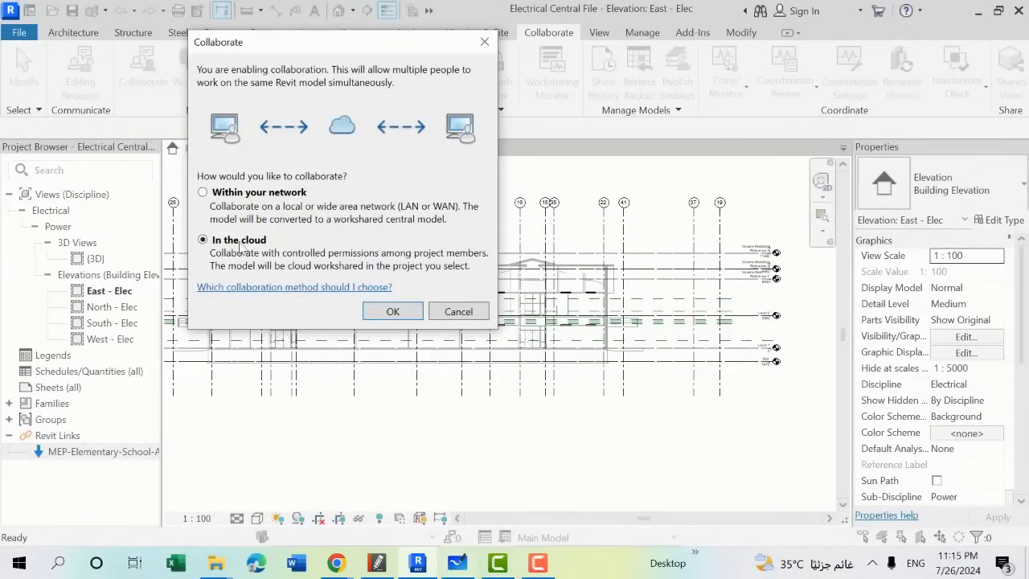
Step: Enable worksharing within the network, make Workset1 the active workset, and bring up the lecture notes
{"action": "left_click", "coordinate": [228, 200]}
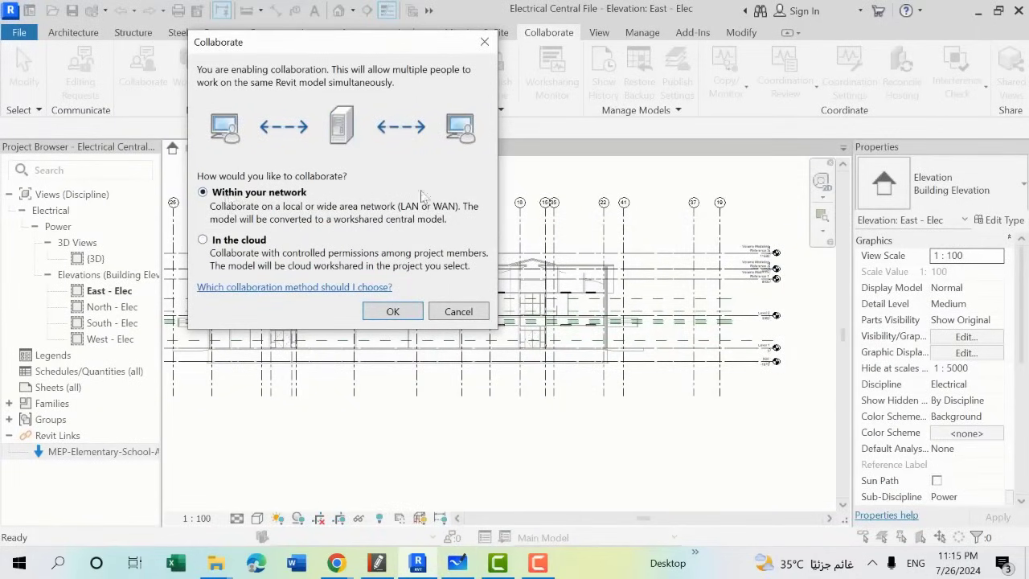
{"action": "left_click", "coordinate": [393, 311]}
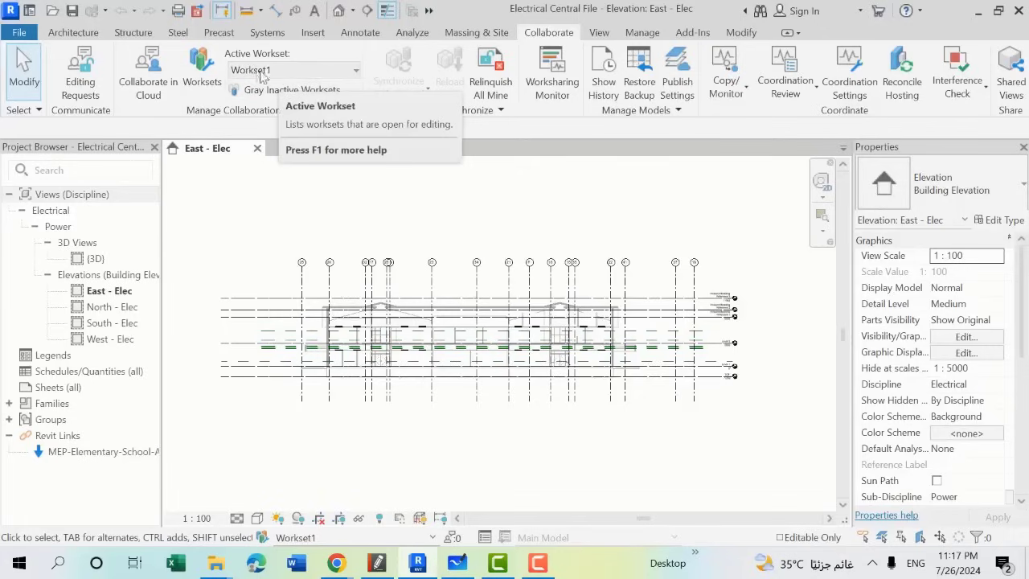
{"action": "left_click", "coordinate": [289, 74]}
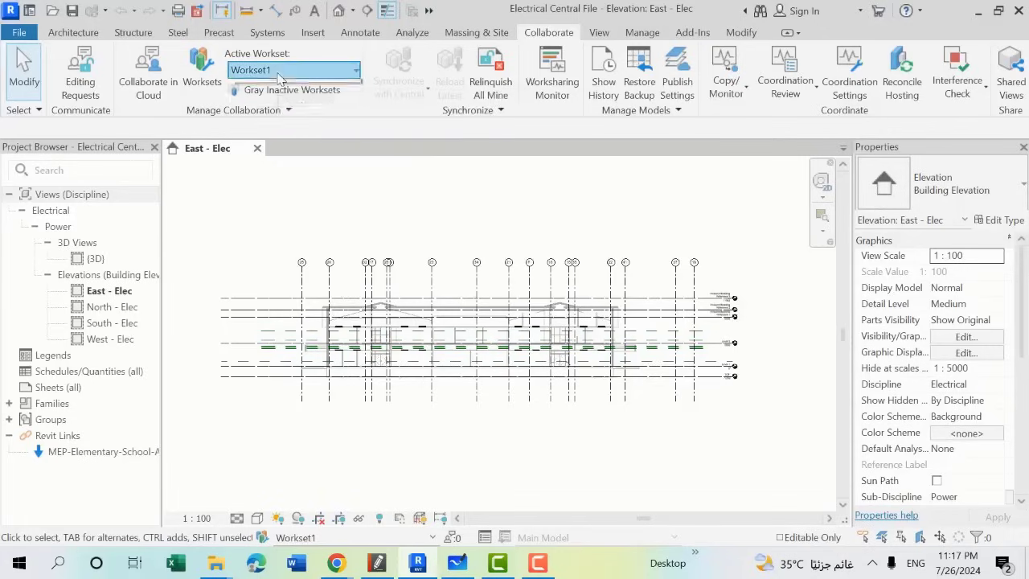
{"action": "left_click", "coordinate": [265, 111]}
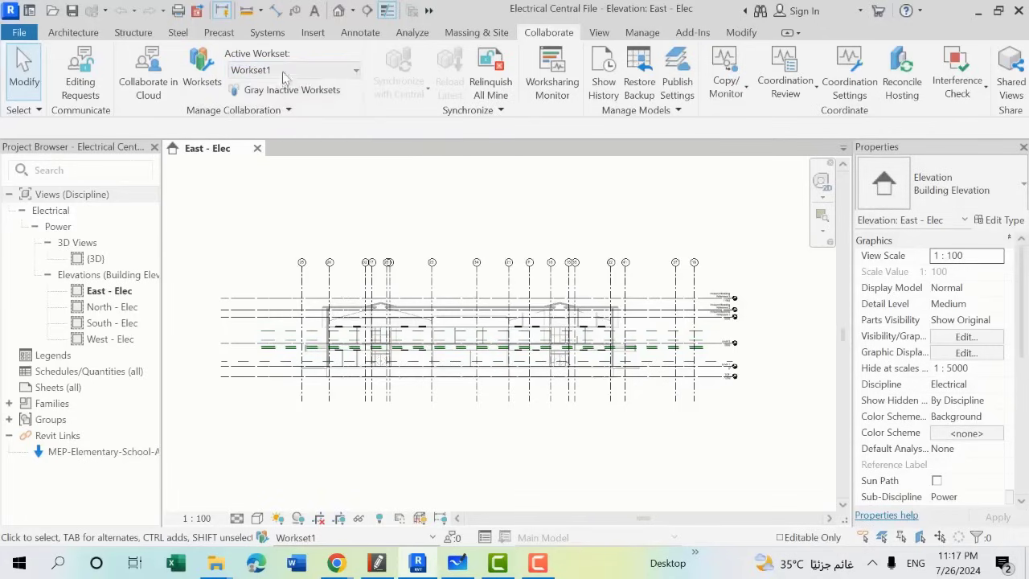
{"action": "left_click", "coordinate": [378, 563]}
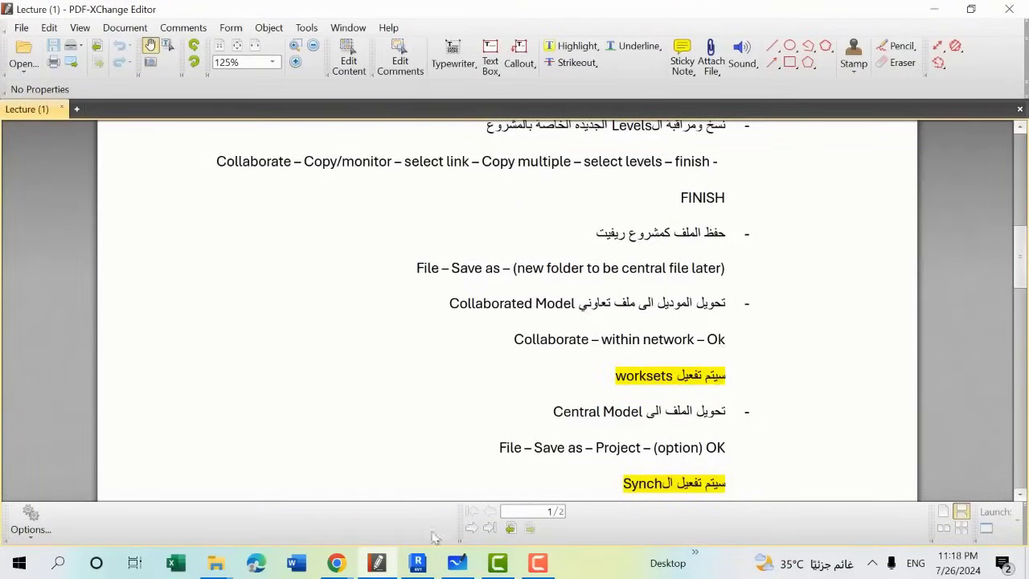
Step: Scroll the lecture notes down to the save-as-central and synchronize steps, then return to Revit
{"action": "left_click", "coordinate": [418, 563]}
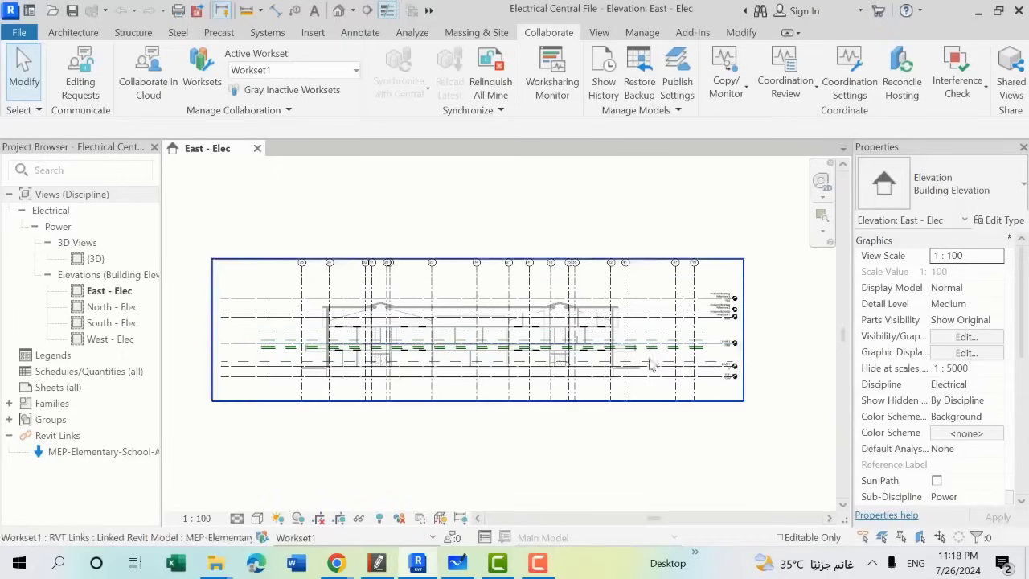
{"action": "middle_click_drag", "start_coordinate": [473, 483], "coordinate": [464, 432]}
{"action": "left_click", "coordinate": [380, 562]}
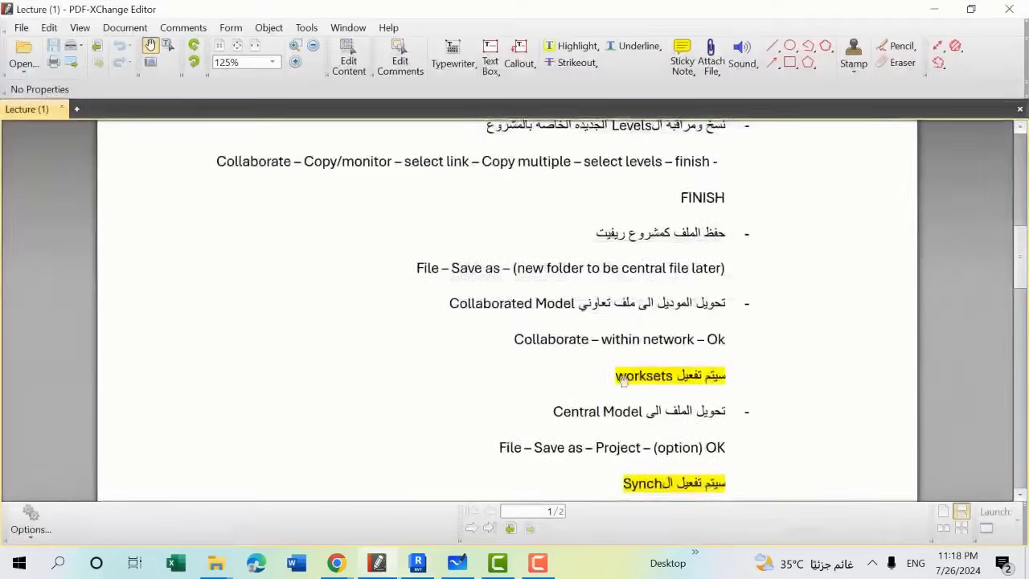
{"action": "scroll", "coordinate": [625, 380], "scroll_direction": "down", "scroll_amount": 2}
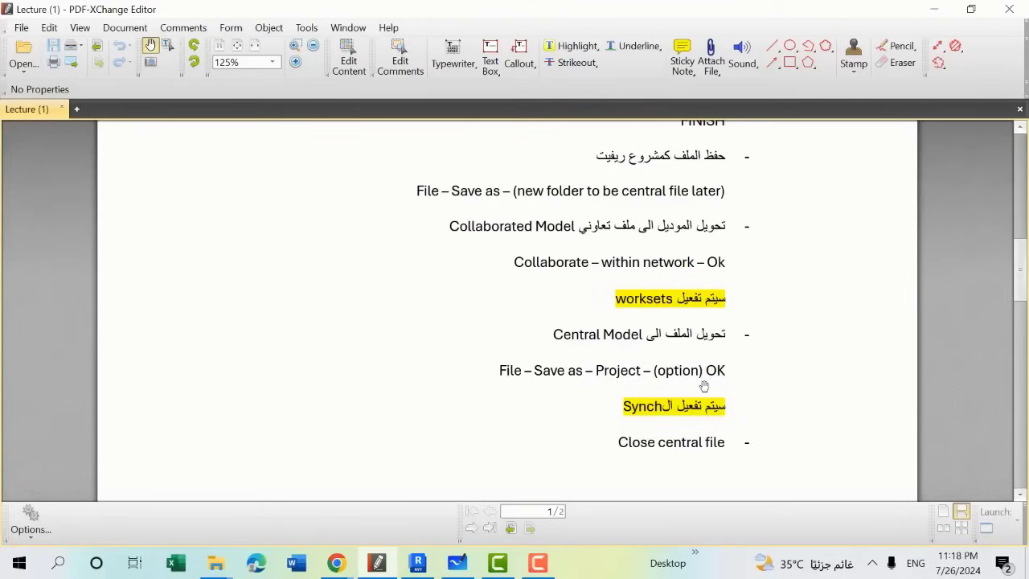
{"action": "left_click", "coordinate": [380, 564]}
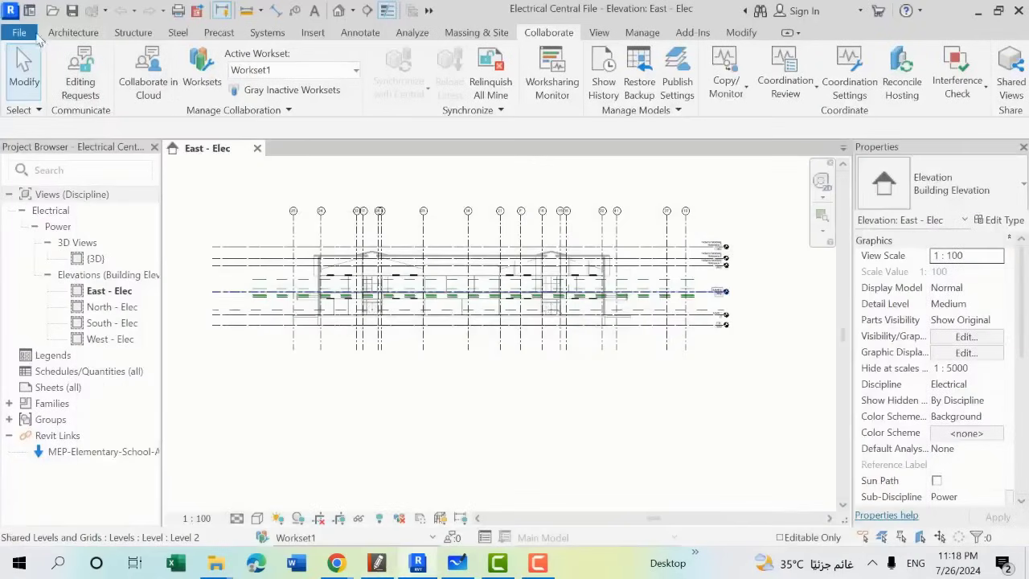
Step: Save the project as Electrical Central File, with 'Make this a Central Model after save' enabled
{"action": "left_click", "coordinate": [19, 32]}
{"action": "mouse_move", "coordinate": [61, 242]}
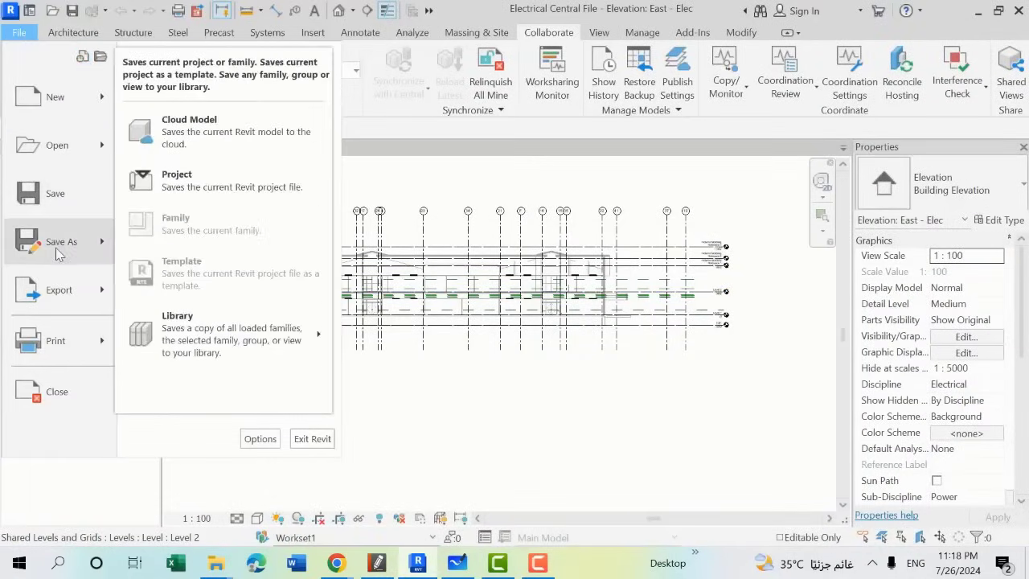
{"action": "left_click", "coordinate": [193, 187]}
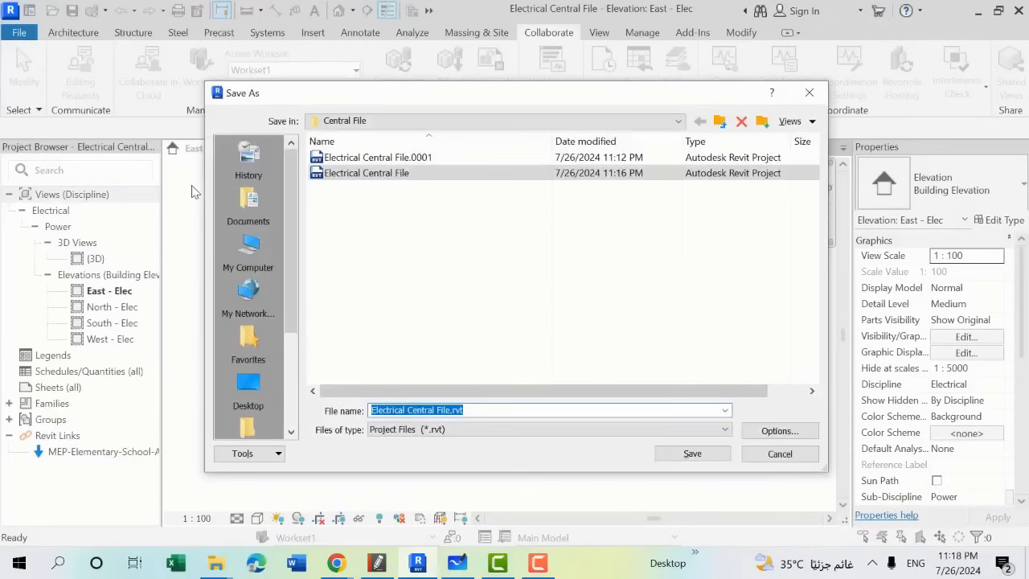
{"action": "left_click", "coordinate": [807, 432]}
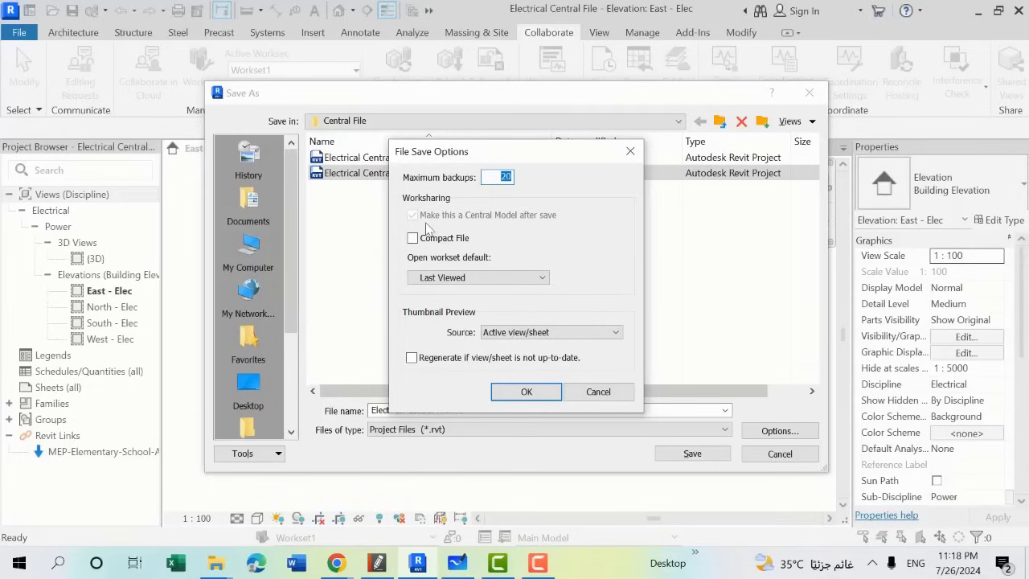
{"action": "key", "text": "Return"}
{"action": "key", "text": "Return"}
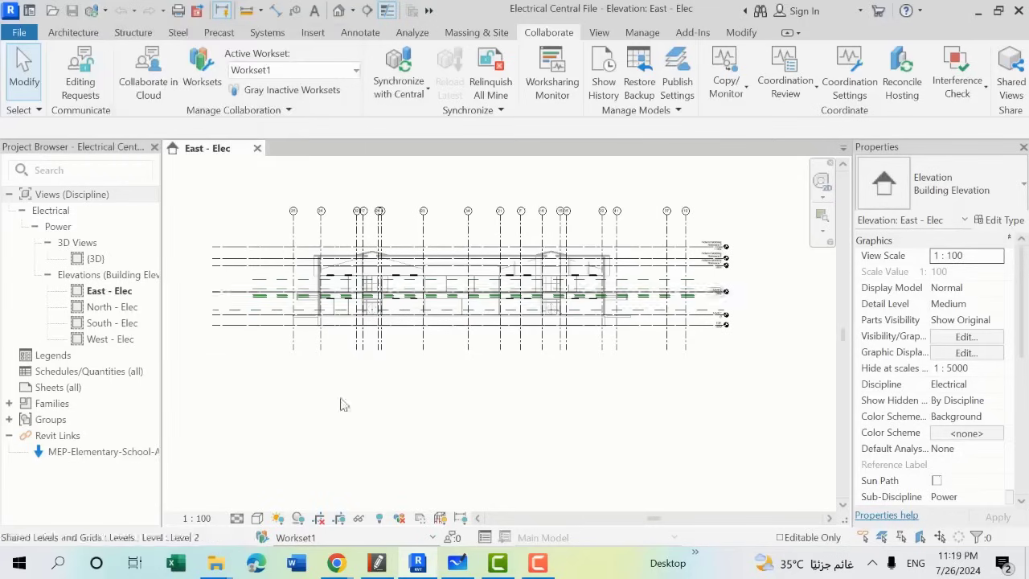
Step: Synchronize the model with central, then scroll further through the lecture notes
{"action": "left_click", "coordinate": [457, 564]}
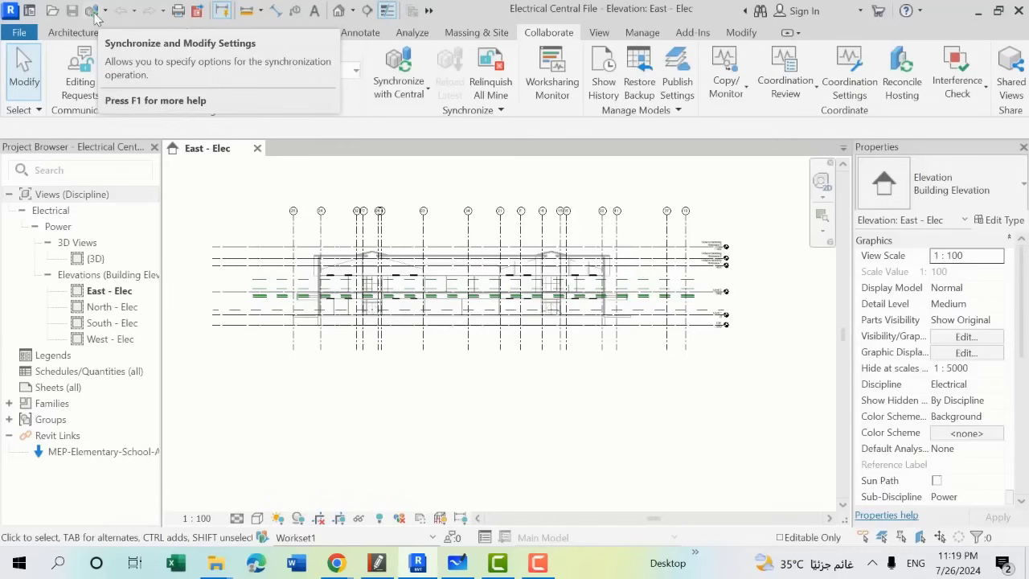
{"action": "left_click", "coordinate": [92, 10]}
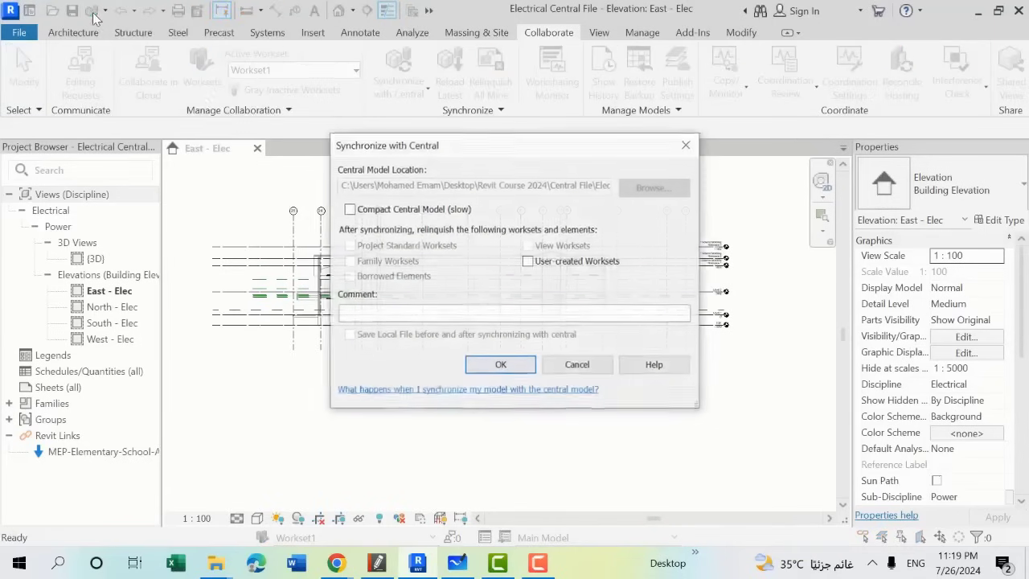
{"action": "left_click", "coordinate": [497, 364]}
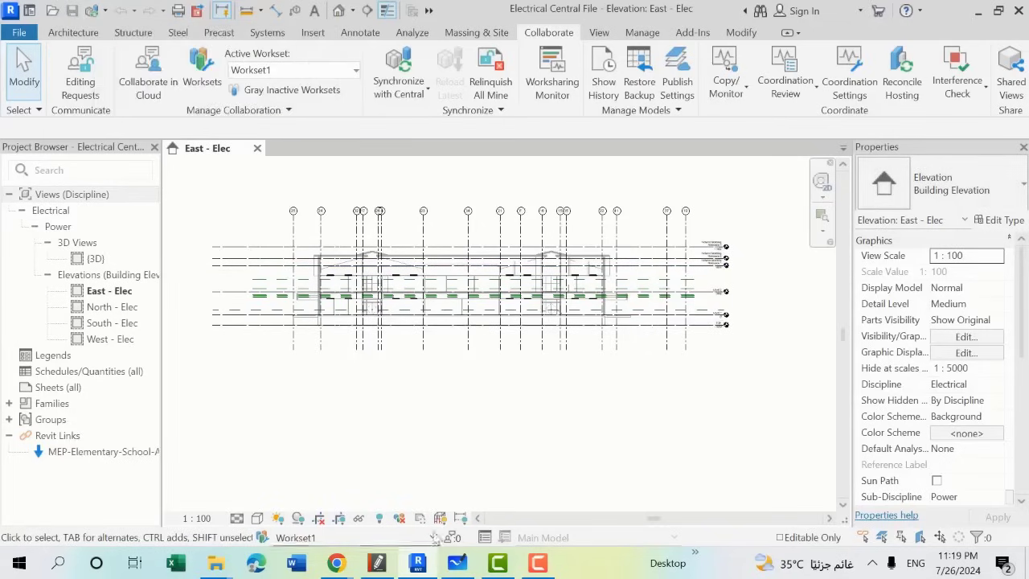
{"action": "left_click", "coordinate": [378, 563]}
{"action": "scroll", "coordinate": [662, 406], "scroll_direction": "down", "scroll_amount": 1}
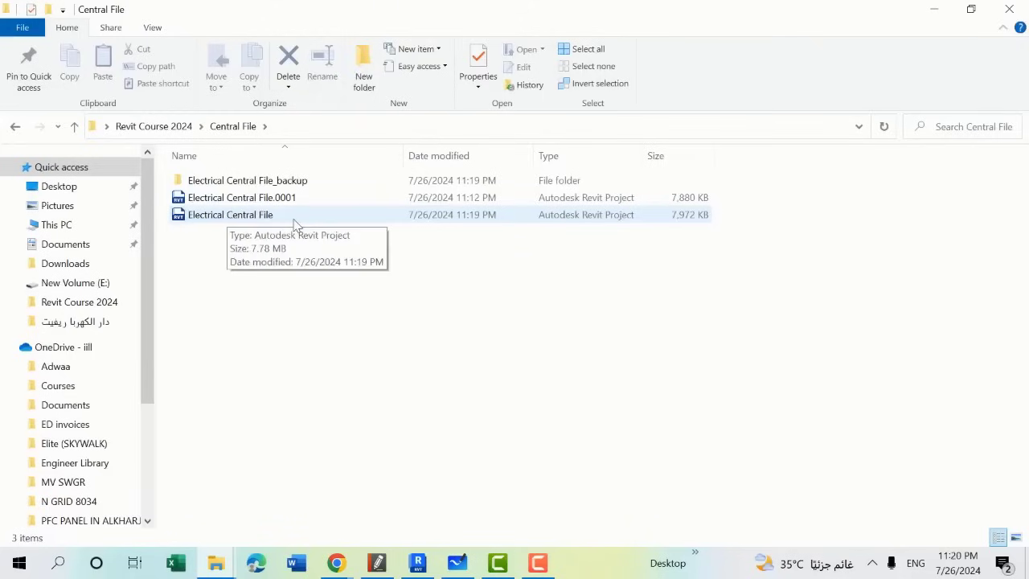
Step: Select Electrical Central File in the Central File folder
{"action": "left_click", "coordinate": [295, 225]}
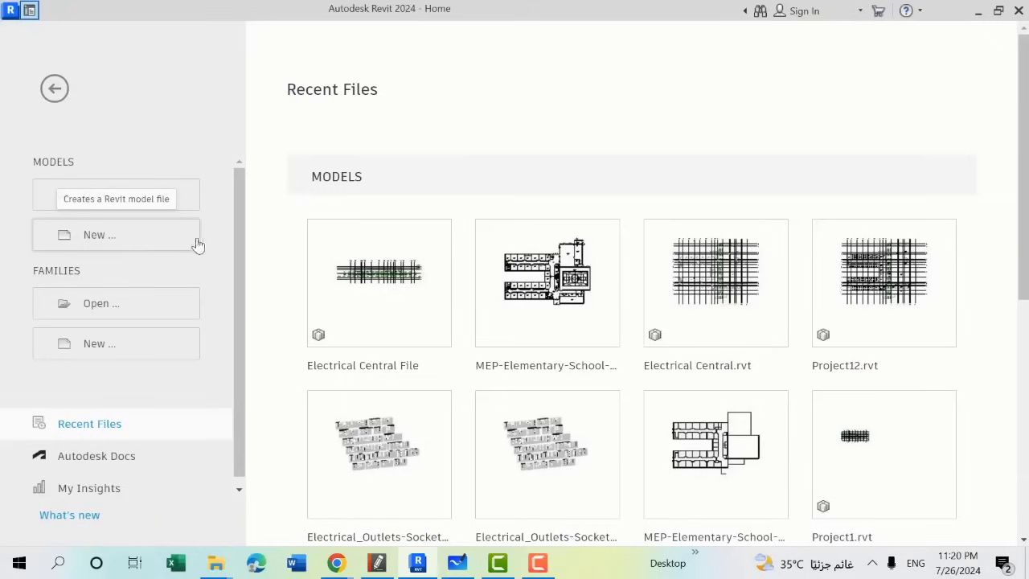
Step: Open Electrical Central File from the Central File folder as a new local copy
{"action": "left_click", "coordinate": [165, 196]}
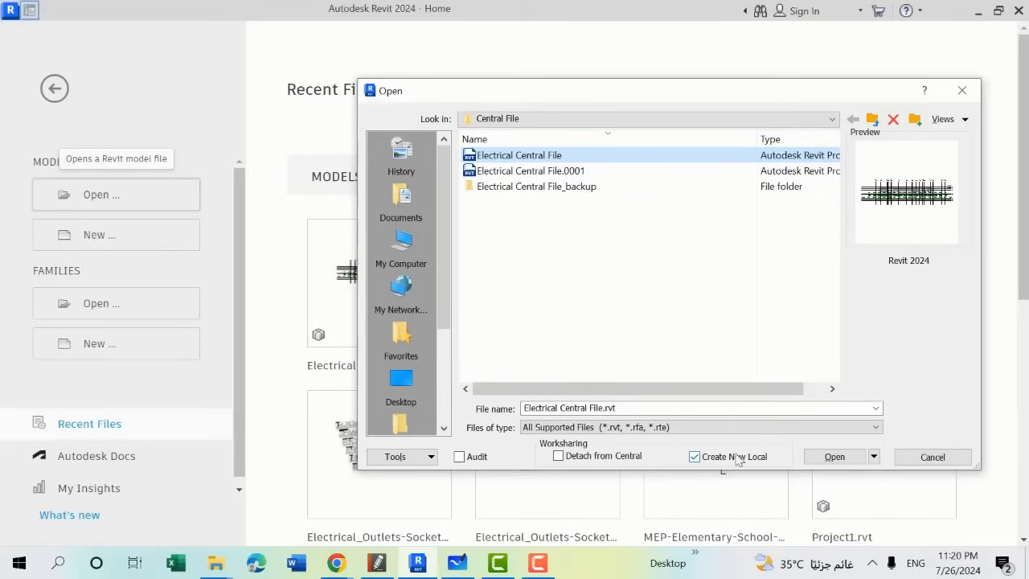
{"action": "left_click", "coordinate": [537, 155]}
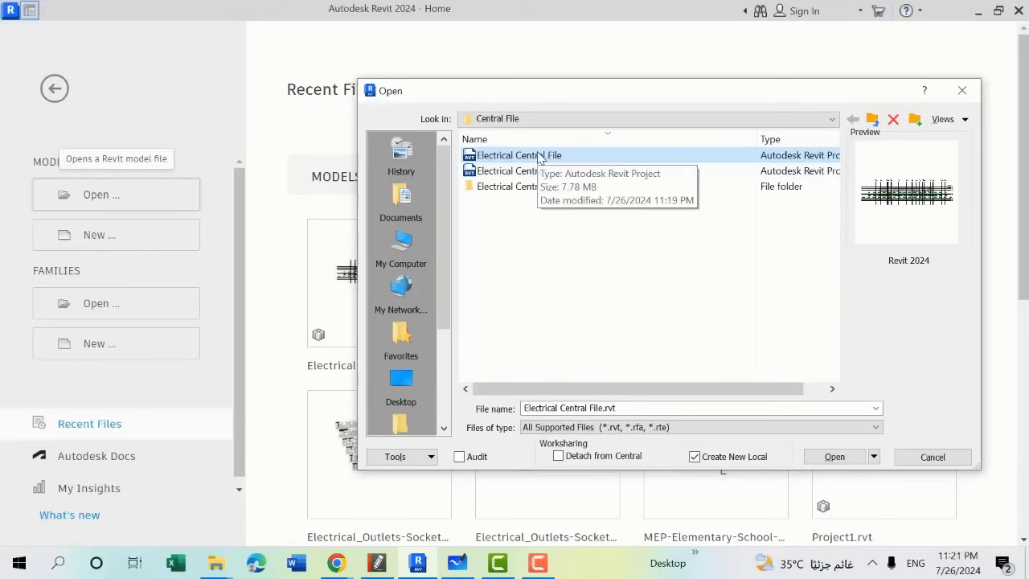
{"action": "left_click", "coordinate": [962, 90]}
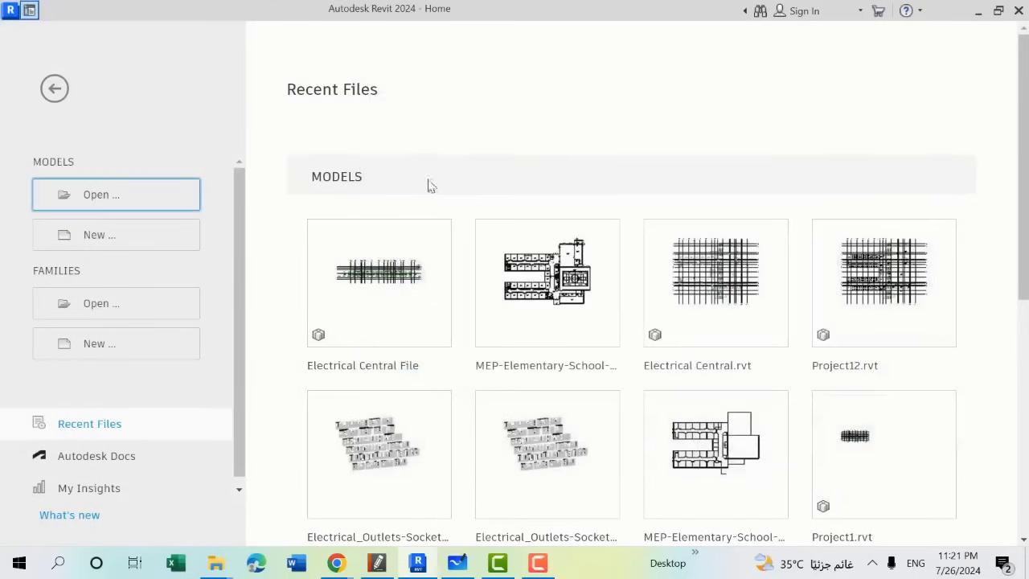
{"action": "left_click", "coordinate": [417, 563]}
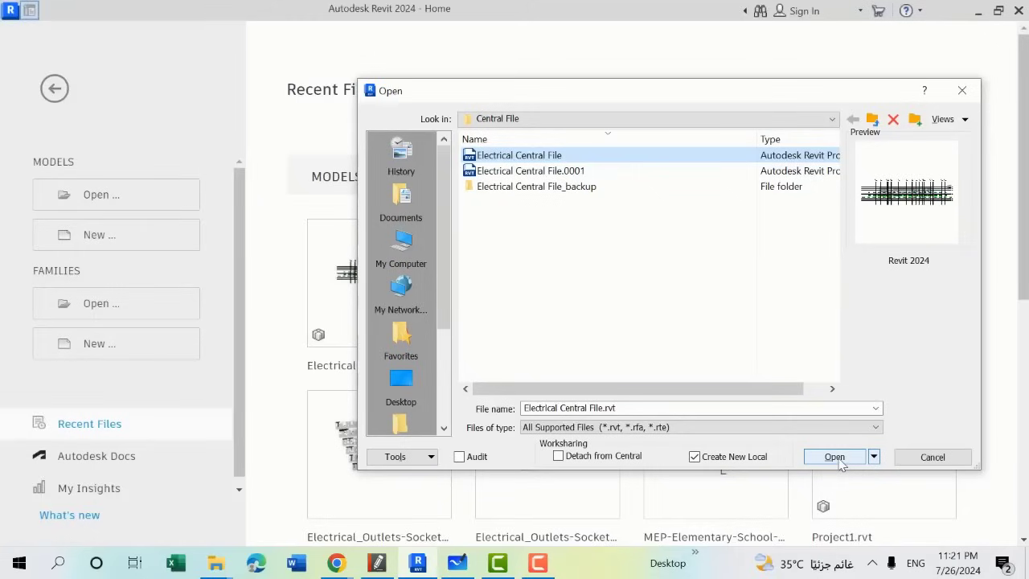
{"action": "left_click", "coordinate": [836, 458]}
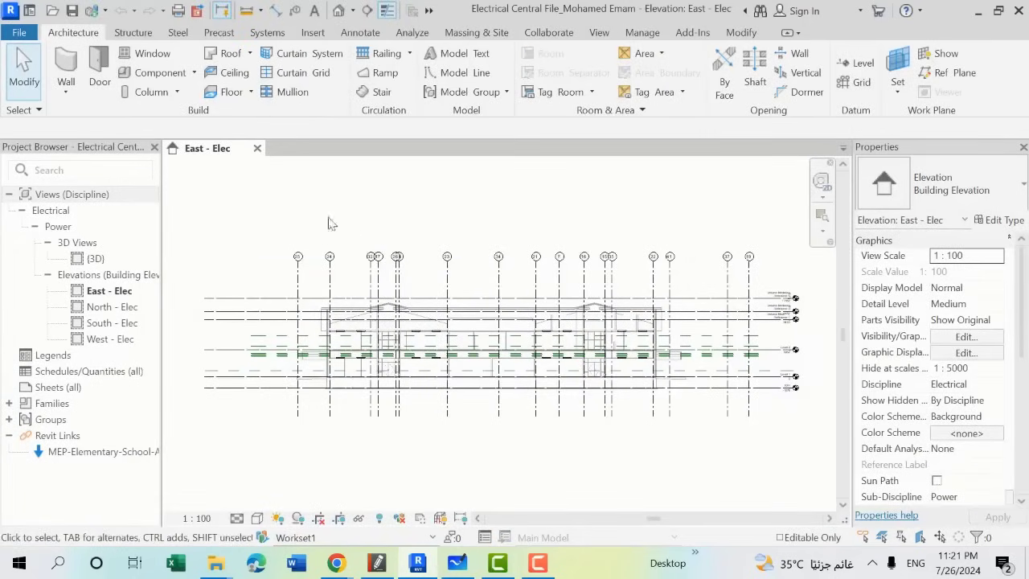
Step: Save the new local file
{"action": "scroll", "coordinate": [316, 223], "scroll_direction": "down", "scroll_amount": 1}
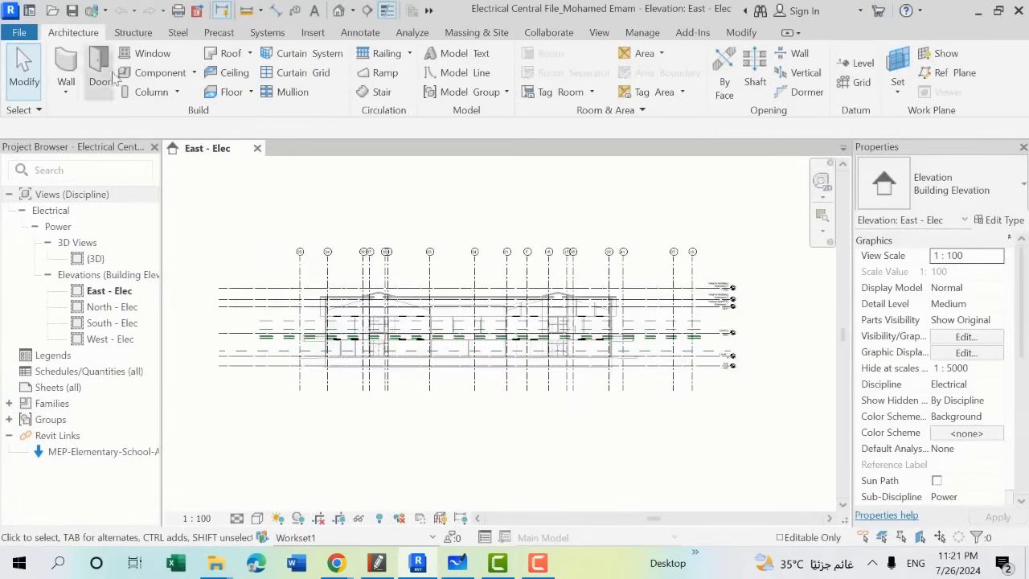
{"action": "left_click", "coordinate": [71, 11]}
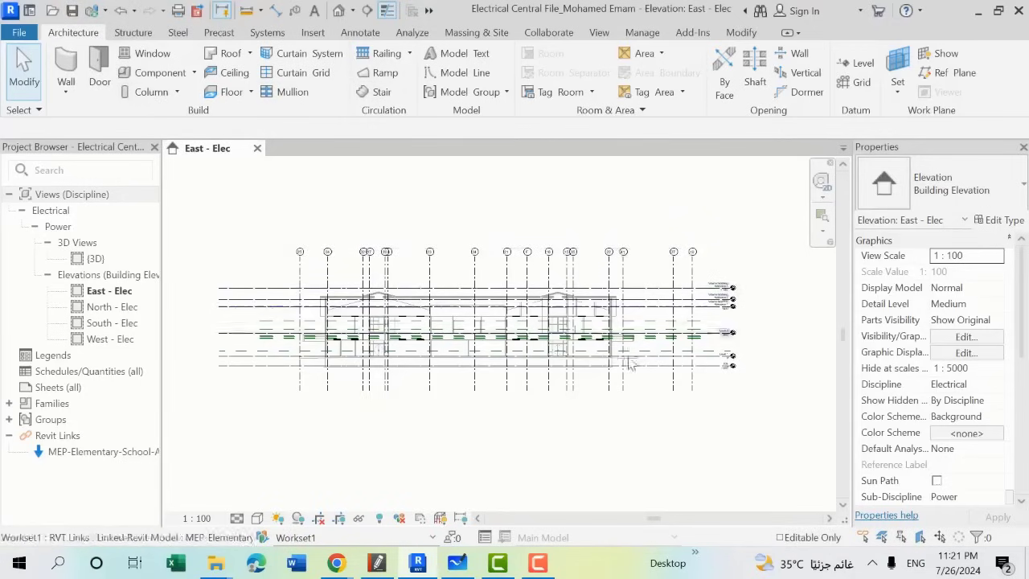
{"action": "scroll", "coordinate": [711, 336], "scroll_direction": "up", "scroll_amount": 2}
{"action": "scroll", "coordinate": [524, 327], "scroll_direction": "up", "scroll_amount": 2}
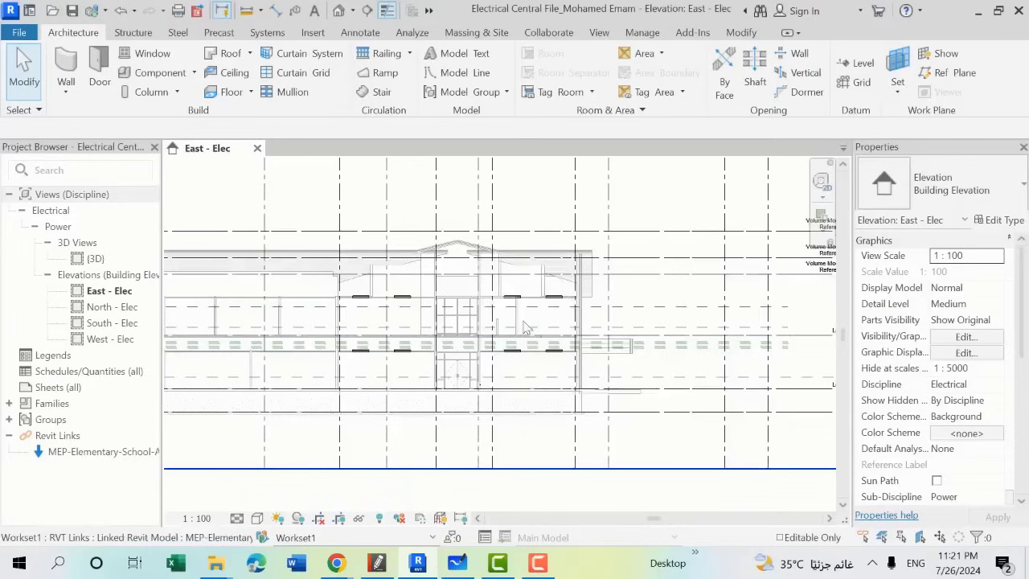
Step: Zoom the elevation to fit, check the Central File folder, and bring up the Whiteboard diagram
{"action": "key", "text": "z"}
{"action": "key", "text": "f"}
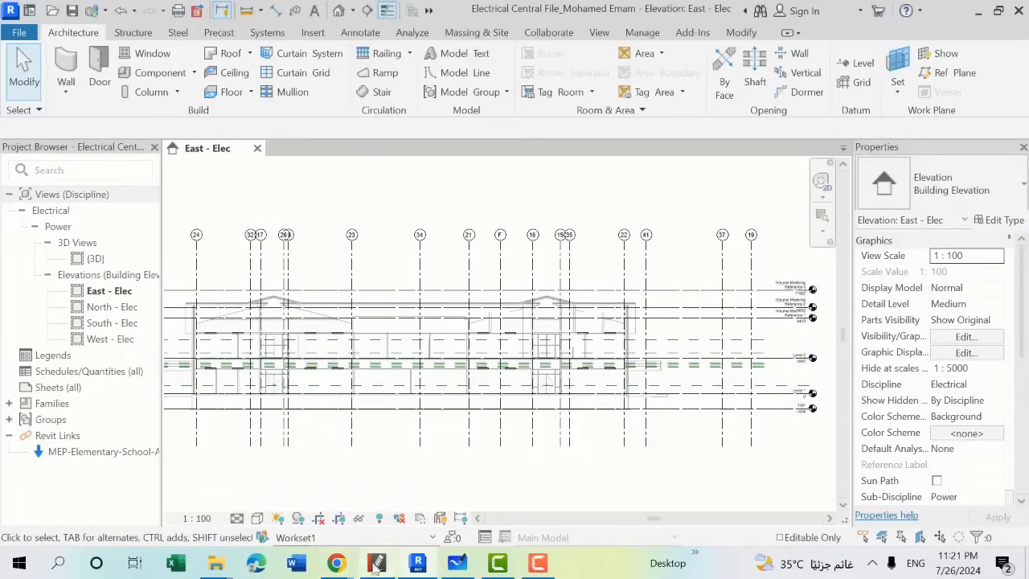
{"action": "mouse_move", "coordinate": [215, 563]}
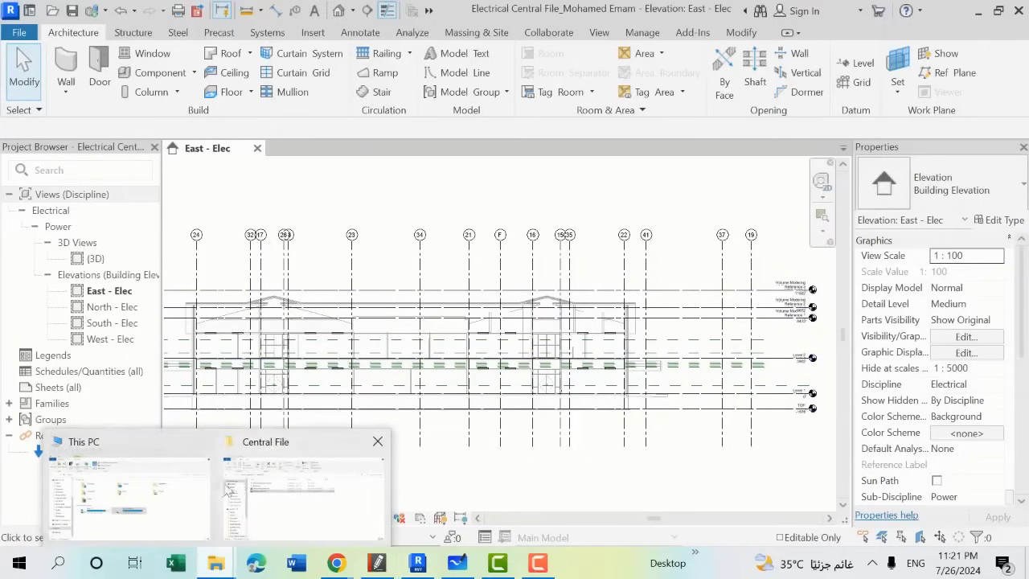
{"action": "left_click", "coordinate": [238, 504]}
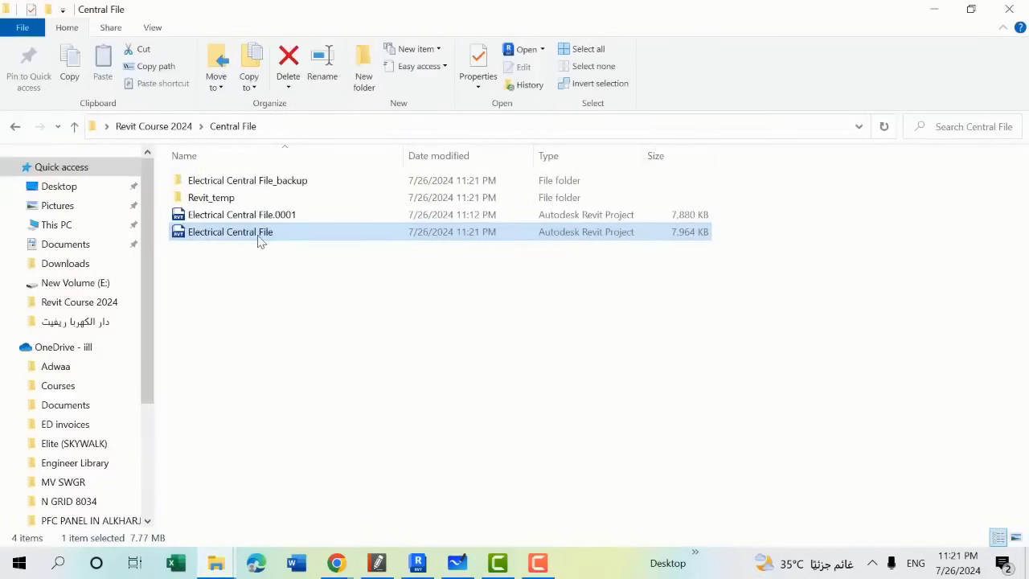
{"action": "left_click", "coordinate": [417, 563]}
{"action": "left_click", "coordinate": [456, 563]}
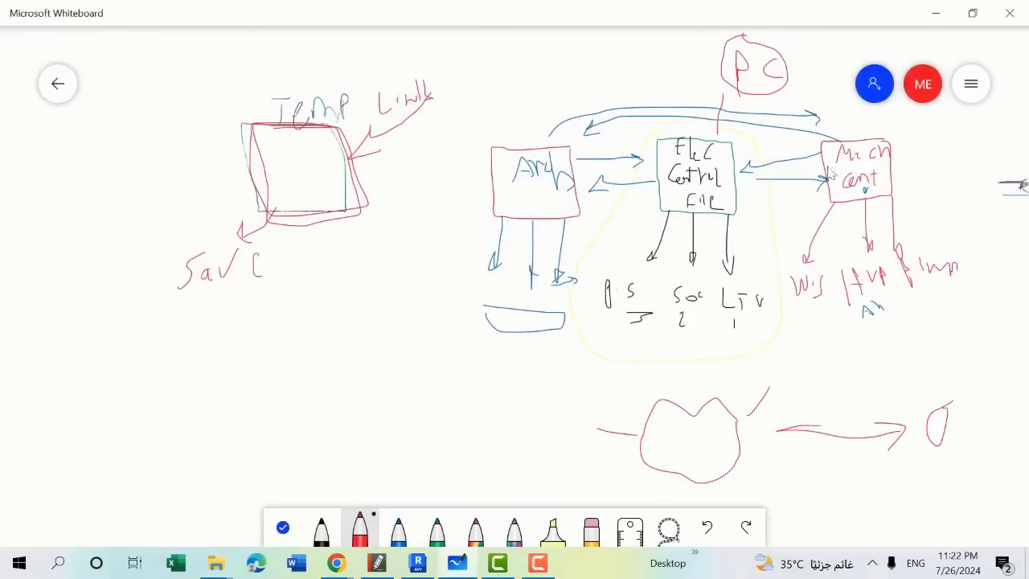
Step: Circle the 1 under LTr in red and draw links from the central file box to Mech and Arch
{"action": "mouse_move", "coordinate": [747, 280]}
{"action": "left_mouse_down"}
{"action": "mouse_move", "coordinate": [761, 231]}
{"action": "mouse_move", "coordinate": [751, 229]}
{"action": "left_mouse_up"}
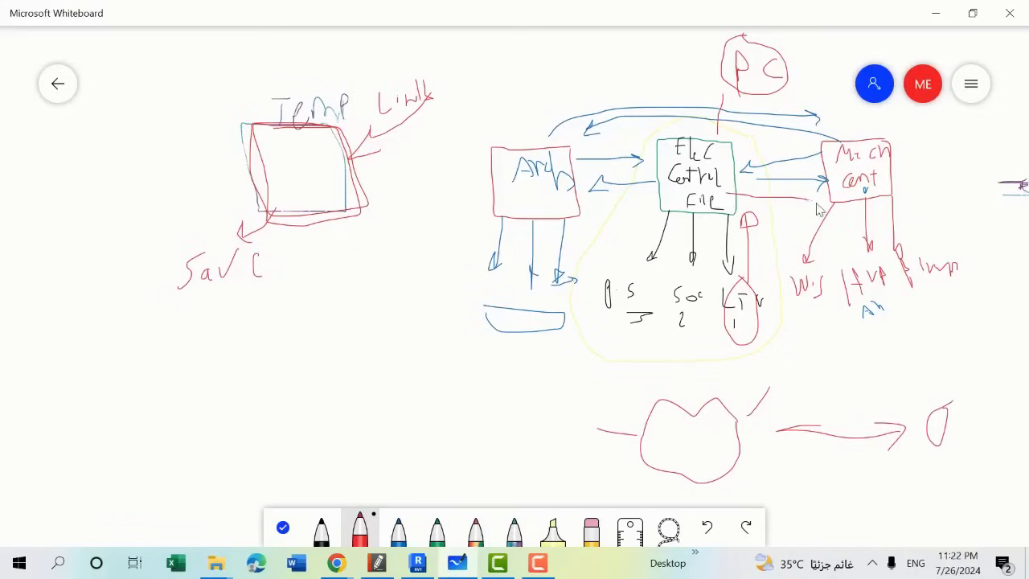
{"action": "left_click_drag", "start_coordinate": [732, 195], "coordinate": [827, 199]}
{"action": "left_click_drag", "start_coordinate": [660, 198], "coordinate": [592, 202]}
Step: Review the Central File folder, then scroll the lecture PDF to the Creating Local File step
{"action": "left_click", "coordinate": [936, 13]}
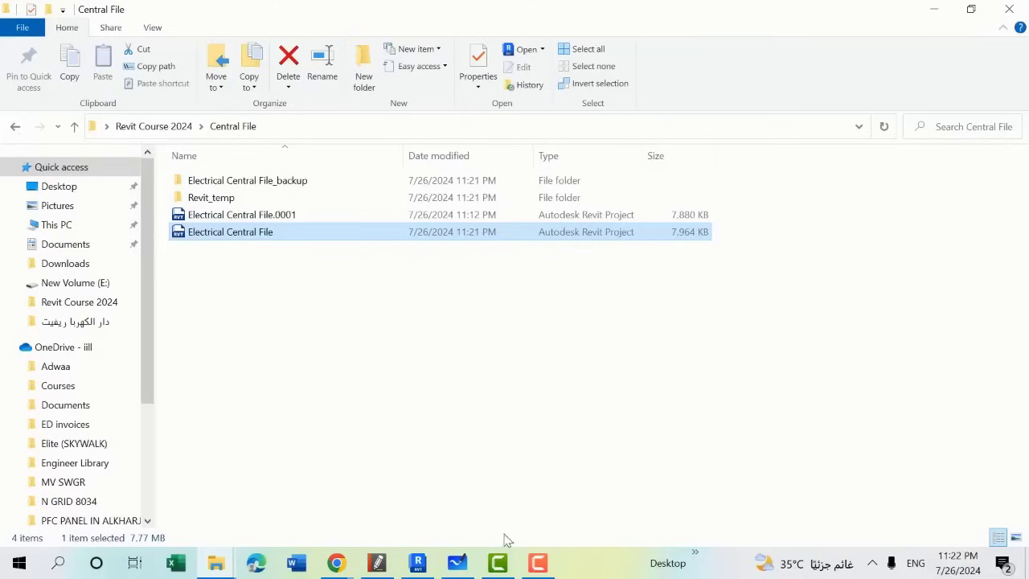
{"action": "left_click", "coordinate": [457, 563]}
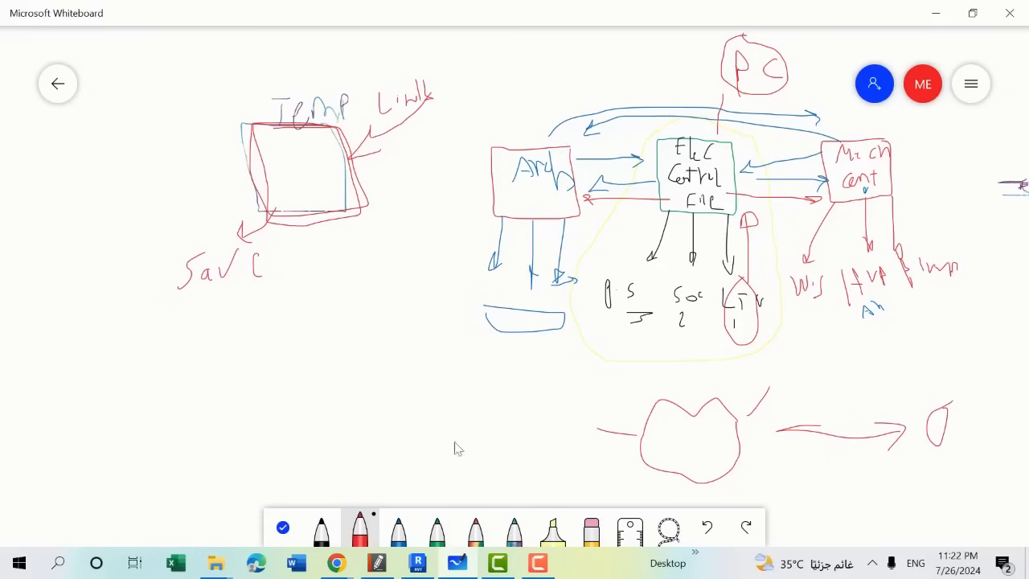
{"action": "left_click", "coordinate": [418, 563]}
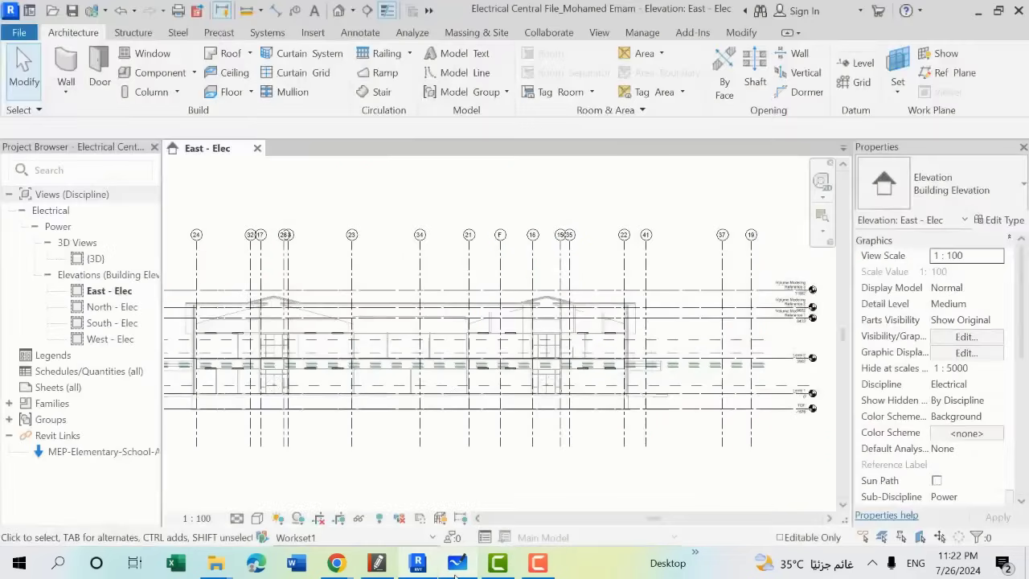
{"action": "left_click", "coordinate": [378, 563]}
{"action": "scroll", "coordinate": [594, 347], "scroll_direction": "down", "scroll_amount": 1}
{"action": "scroll", "coordinate": [593, 348], "scroll_direction": "down", "scroll_amount": 3}
Step: Read the Creating Local File and Views notes, checking Revit, then return to the East - Elec elevation
{"action": "scroll", "coordinate": [593, 347], "scroll_direction": "down", "scroll_amount": 5}
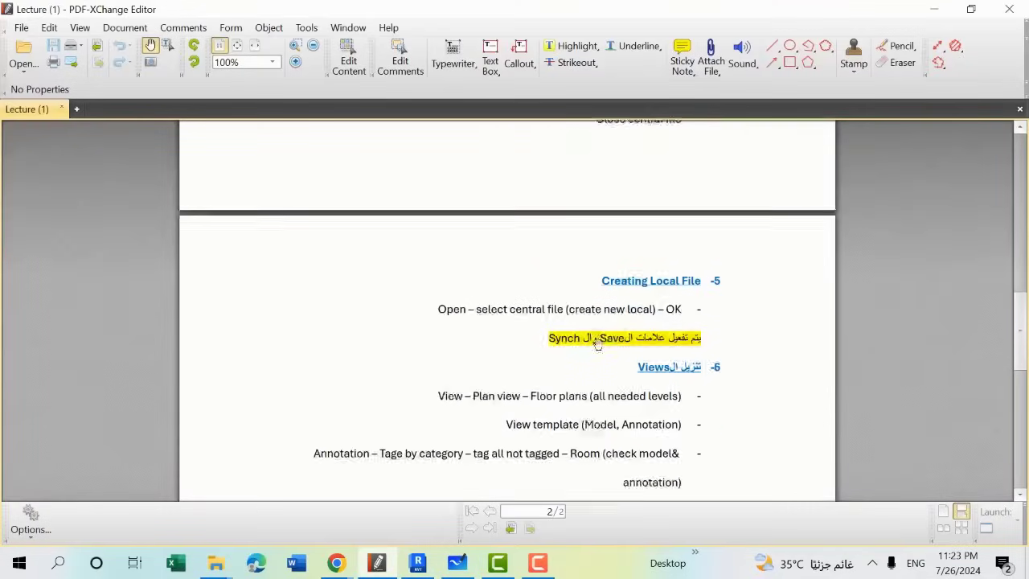
{"action": "scroll", "coordinate": [597, 341], "scroll_direction": "down", "scroll_amount": 2}
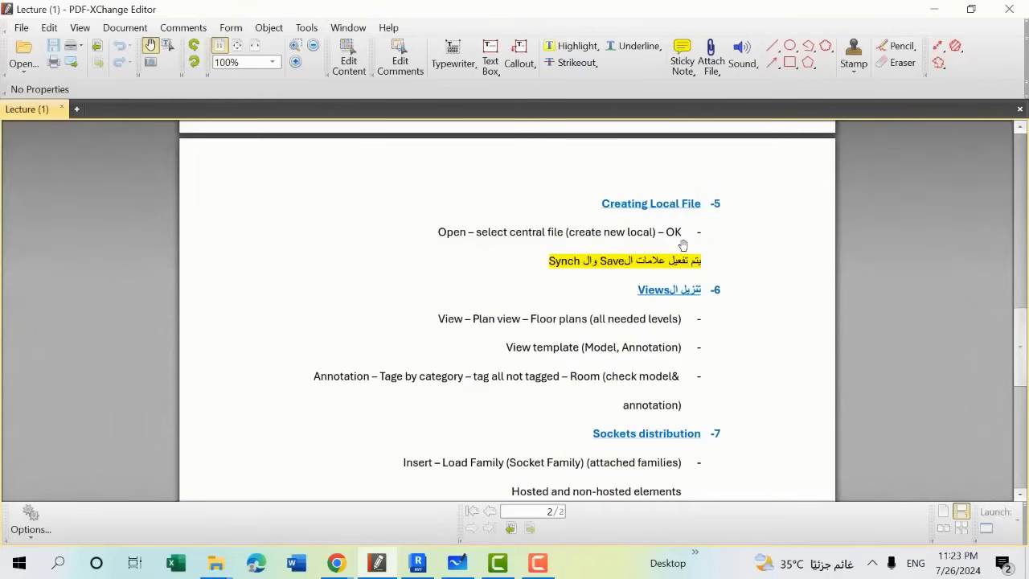
{"action": "key", "text": "alt+Tab"}
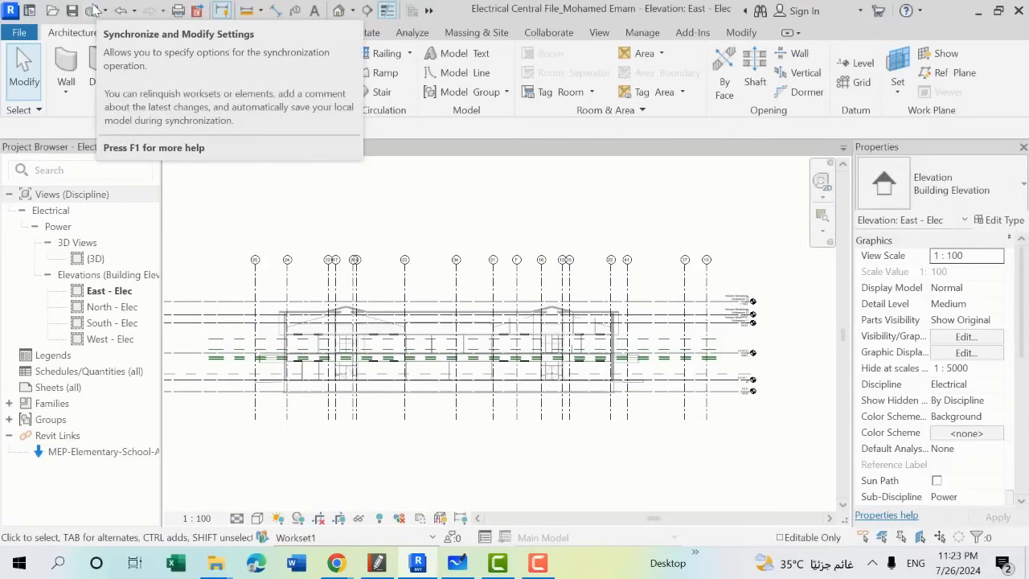
{"action": "left_click", "coordinate": [378, 573]}
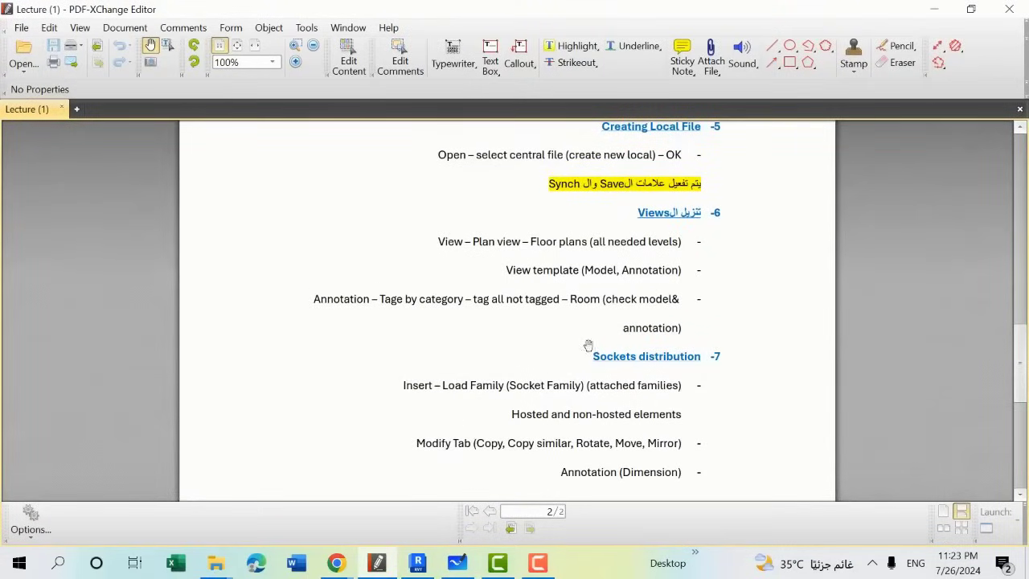
{"action": "scroll", "coordinate": [594, 329], "scroll_direction": "down", "scroll_amount": 1}
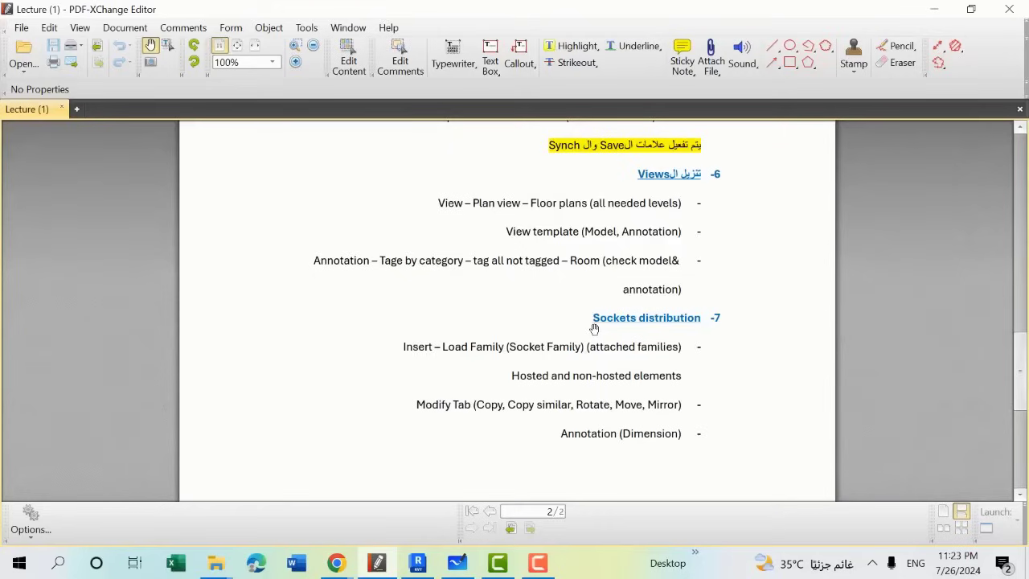
{"action": "key", "text": "alt+Tab"}
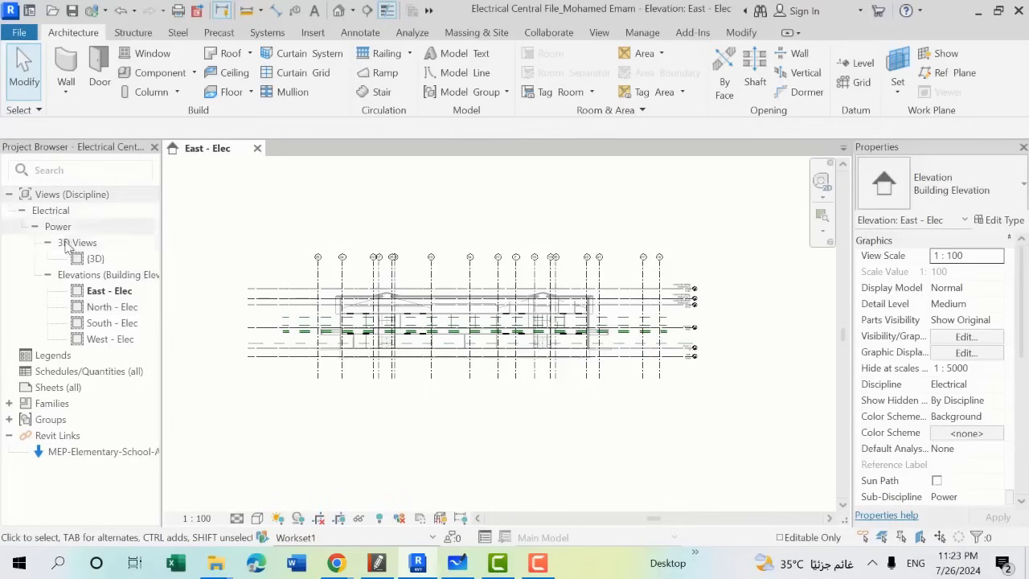
{"action": "scroll", "coordinate": [655, 338], "scroll_direction": "up", "scroll_amount": 2}
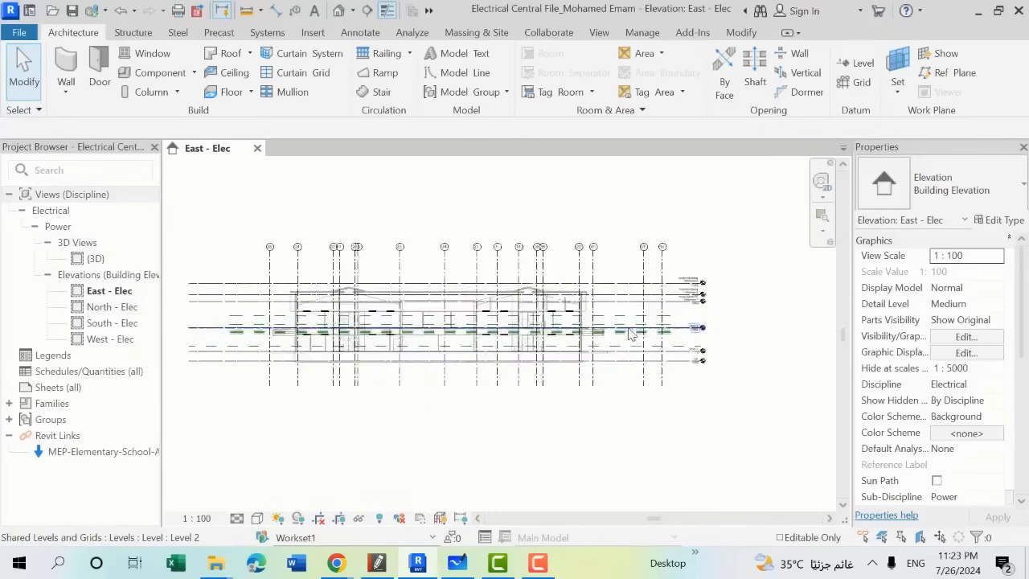
{"action": "scroll", "coordinate": [656, 338], "scroll_direction": "up", "scroll_amount": 1}
{"action": "scroll", "coordinate": [658, 345], "scroll_direction": "up", "scroll_amount": 2}
{"action": "middle_click_drag", "start_coordinate": [406, 301], "coordinate": [547, 300]}
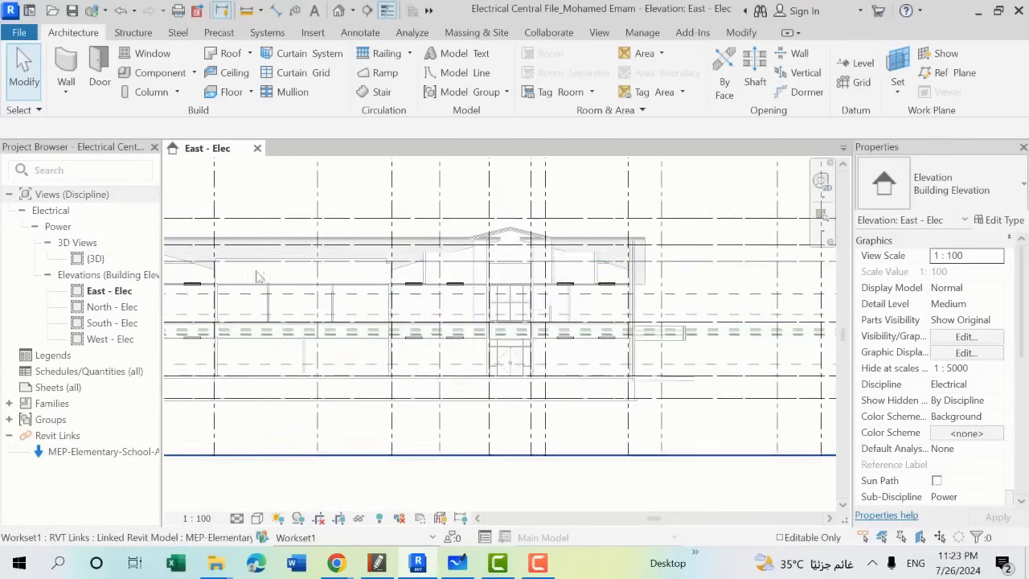
{"action": "scroll", "coordinate": [541, 304], "scroll_direction": "down", "scroll_amount": 2}
{"action": "scroll", "coordinate": [563, 306], "scroll_direction": "down", "scroll_amount": 1}
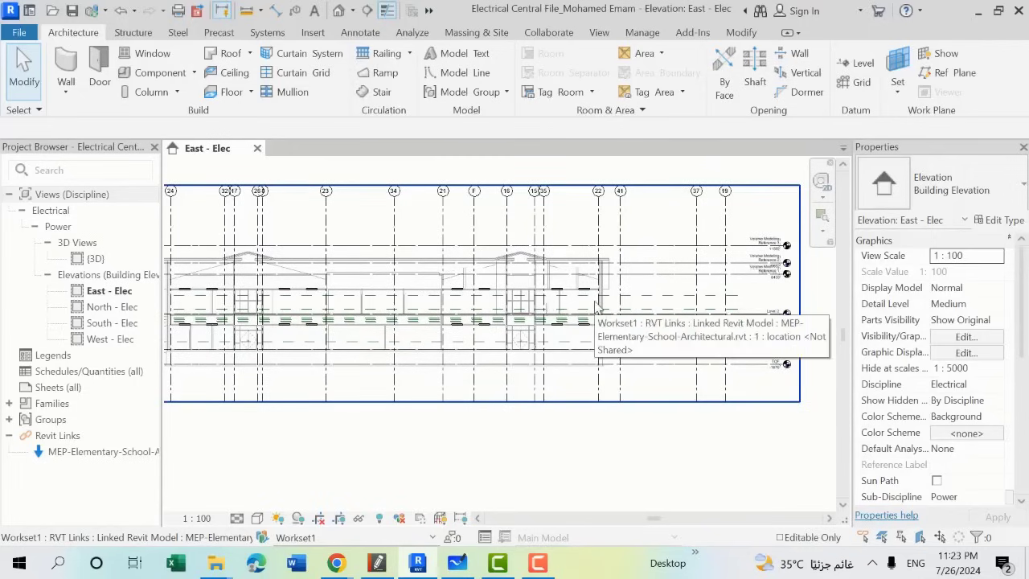
Step: Draw a red square and an offset blue square on the whiteboard canvas
{"action": "left_click", "coordinate": [457, 563]}
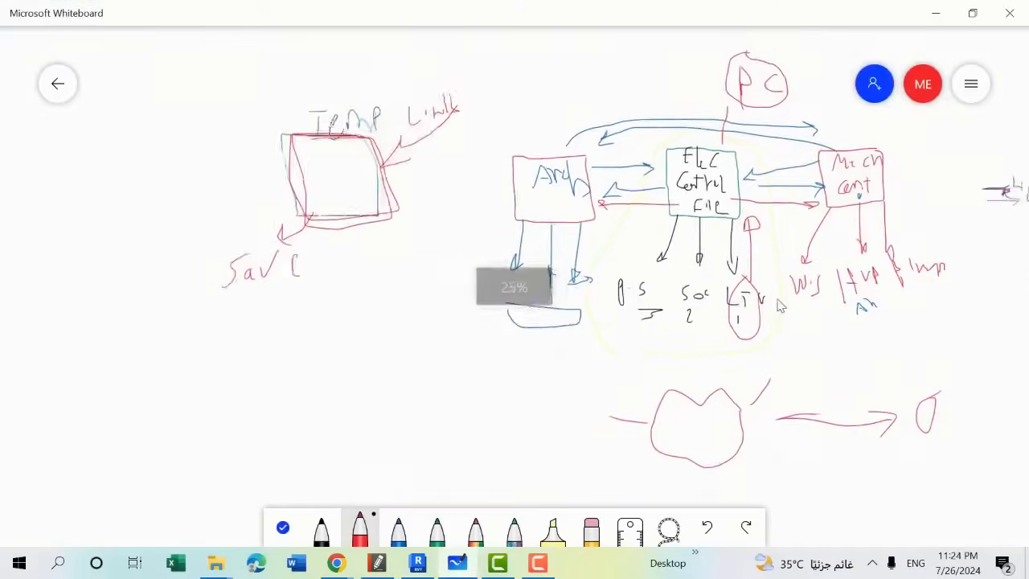
{"action": "scroll", "coordinate": [778, 305], "scroll_direction": "down", "scroll_amount": 2}
{"action": "scroll", "coordinate": [92, 190], "scroll_direction": "up", "scroll_amount": 1}
{"action": "scroll", "coordinate": [121, 205], "scroll_direction": "up", "scroll_amount": 3}
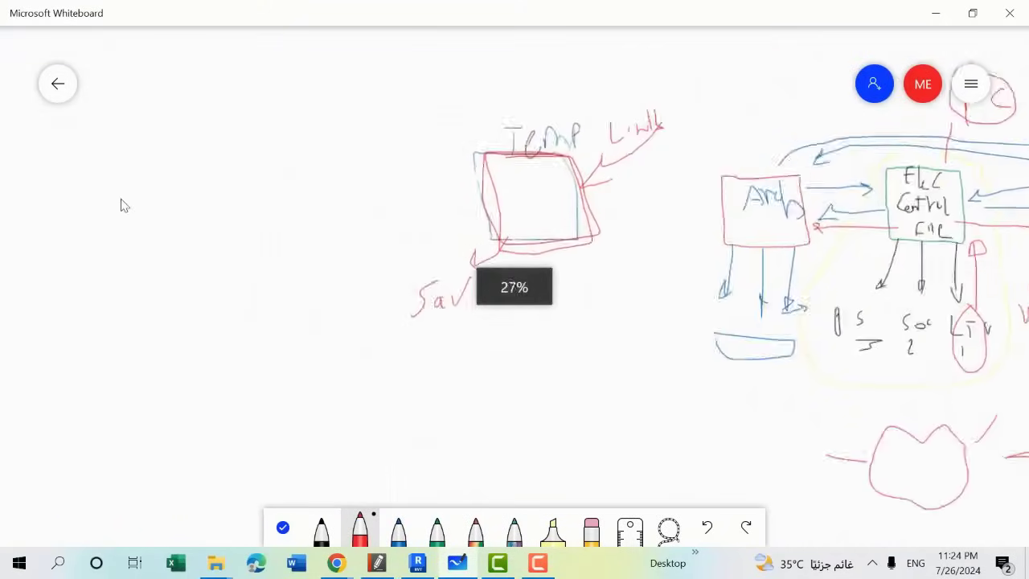
{"action": "scroll", "coordinate": [461, 233], "scroll_direction": "up", "scroll_amount": 2}
{"action": "scroll", "coordinate": [375, 251], "scroll_direction": "down", "scroll_amount": 2}
{"action": "scroll", "coordinate": [102, 200], "scroll_direction": "down", "scroll_amount": 2}
{"action": "scroll", "coordinate": [268, 158], "scroll_direction": "up", "scroll_amount": 3}
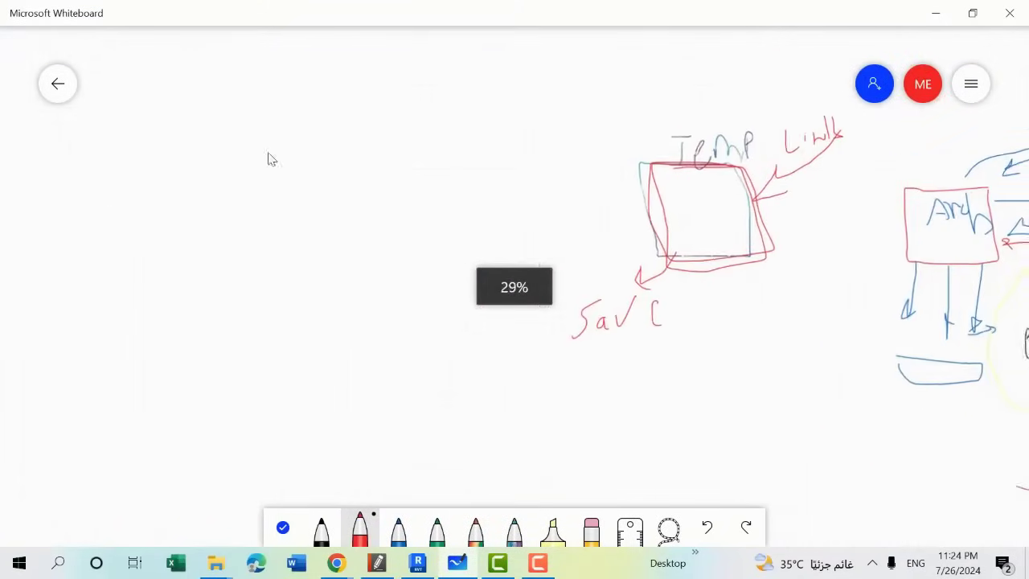
{"action": "mouse_move", "coordinate": [381, 113]}
{"action": "left_mouse_down"}
{"action": "mouse_move", "coordinate": [397, 146]}
{"action": "mouse_move", "coordinate": [381, 113]}
{"action": "left_mouse_up"}
{"action": "left_click", "coordinate": [398, 528]}
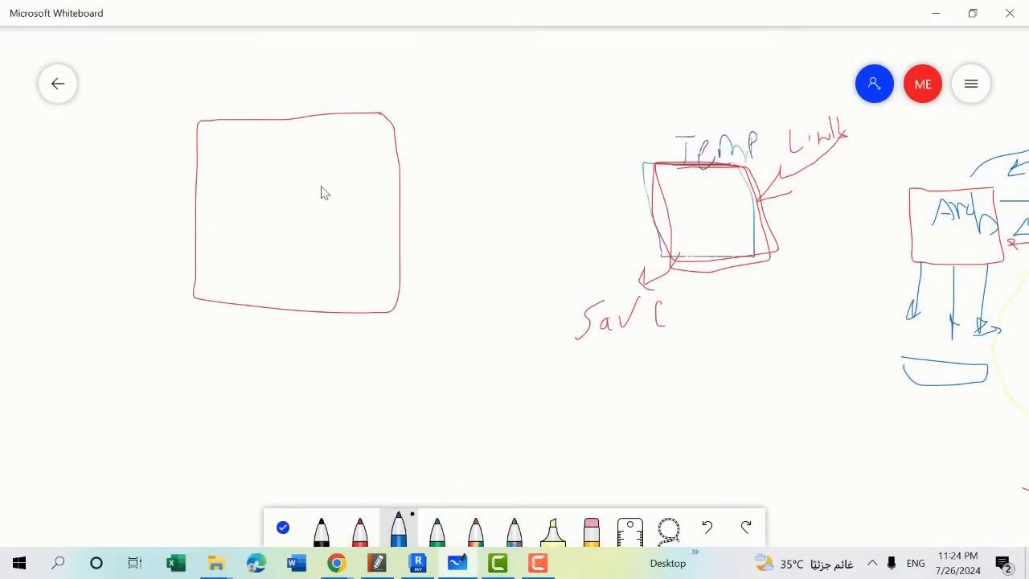
{"action": "mouse_move", "coordinate": [339, 176]}
{"action": "left_mouse_down"}
{"action": "mouse_move", "coordinate": [319, 368]}
{"action": "mouse_move", "coordinate": [342, 186]}
{"action": "left_mouse_up"}
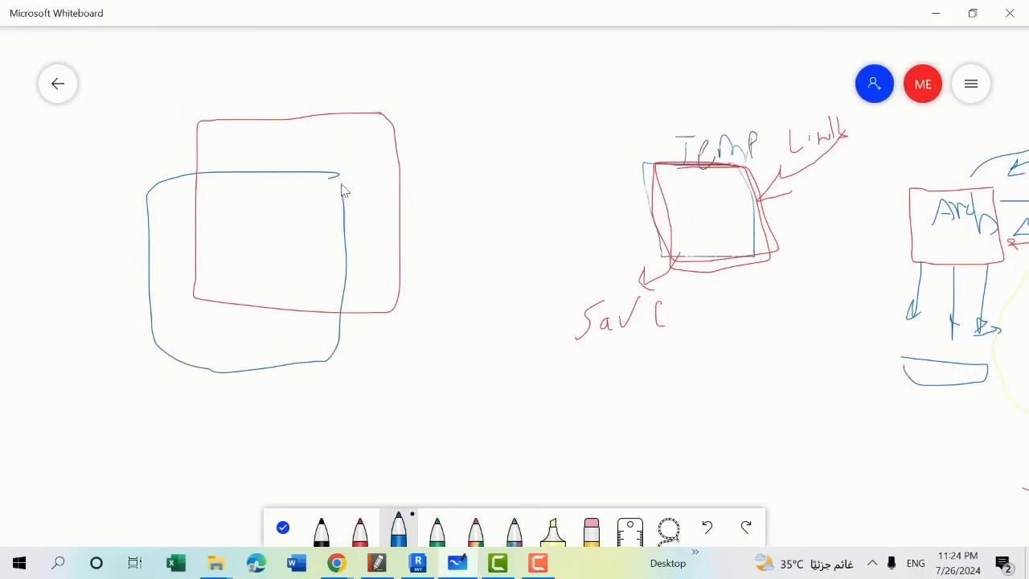
Step: Join the two squares' corners with green lines to form a cube
{"action": "left_click", "coordinate": [437, 528]}
{"action": "left_click_drag", "start_coordinate": [199, 123], "coordinate": [161, 197]}
{"action": "left_click_drag", "start_coordinate": [381, 111], "coordinate": [346, 176]}
{"action": "left_click_drag", "start_coordinate": [387, 310], "coordinate": [327, 354]}
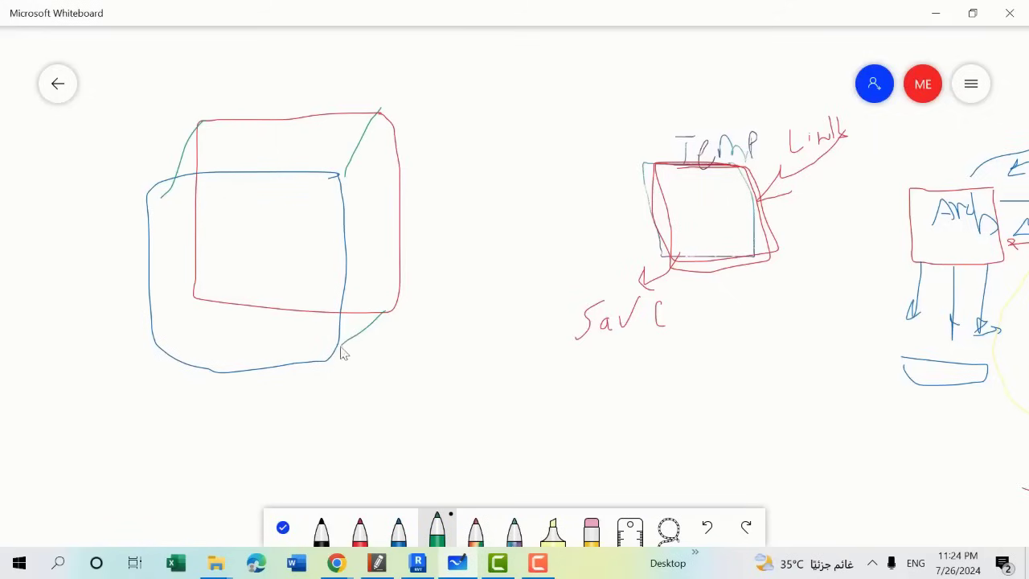
{"action": "left_click_drag", "start_coordinate": [193, 298], "coordinate": [164, 358]}
Step: Draw two green arrowed level lines across the cube and label their ends
{"action": "left_click", "coordinate": [397, 531]}
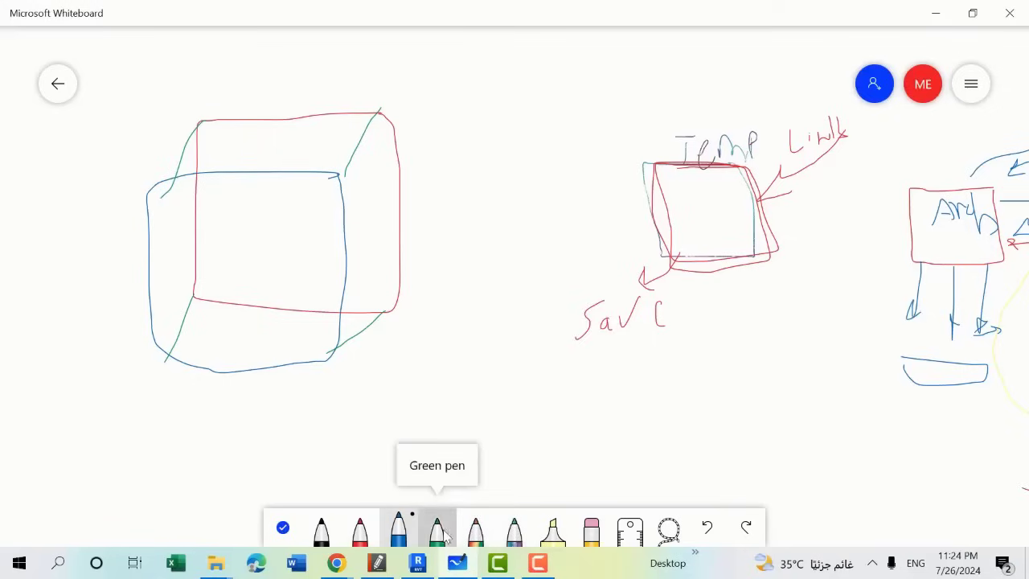
{"action": "left_click", "coordinate": [444, 534]}
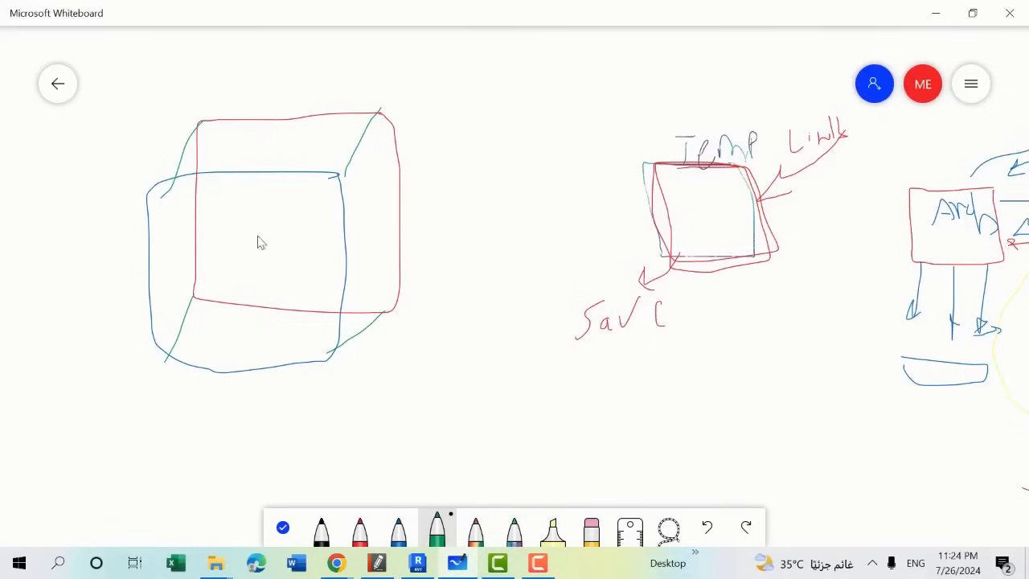
{"action": "mouse_move", "coordinate": [116, 276]}
{"action": "left_mouse_down"}
{"action": "mouse_move", "coordinate": [404, 268]}
{"action": "mouse_move", "coordinate": [411, 278]}
{"action": "left_mouse_up"}
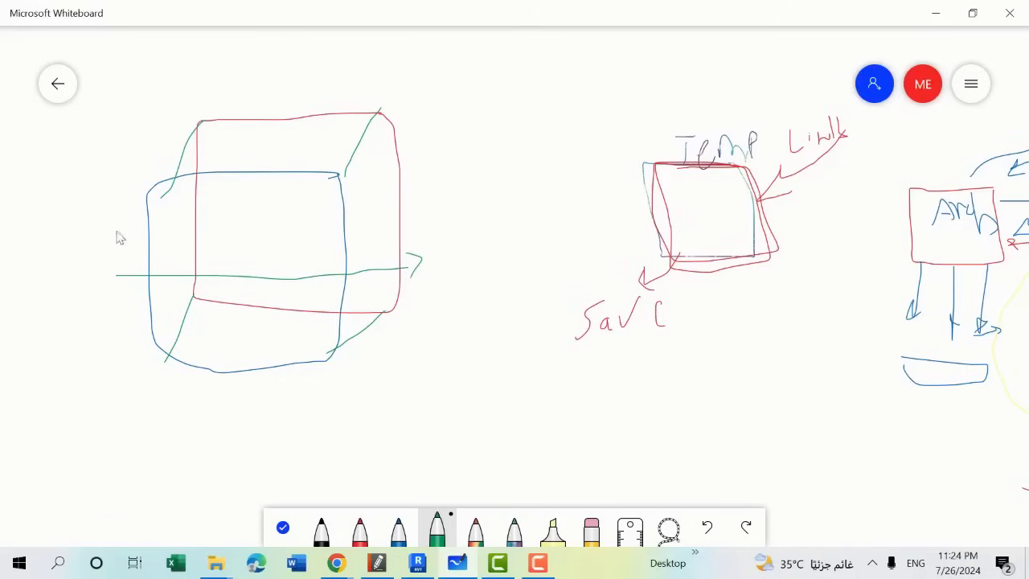
{"action": "mouse_move", "coordinate": [111, 219]}
{"action": "left_mouse_down"}
{"action": "mouse_move", "coordinate": [441, 197]}
{"action": "mouse_move", "coordinate": [433, 254]}
{"action": "mouse_move", "coordinate": [445, 243]}
{"action": "left_mouse_up"}
{"action": "mouse_move", "coordinate": [454, 184]}
{"action": "left_mouse_down"}
{"action": "mouse_move", "coordinate": [455, 198]}
{"action": "mouse_move", "coordinate": [482, 206]}
{"action": "left_mouse_up"}
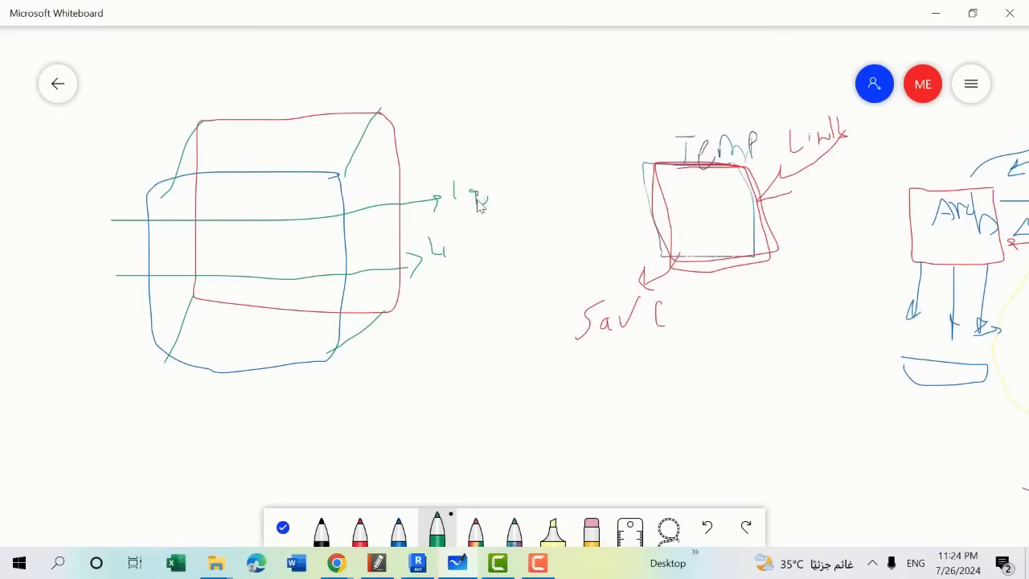
Step: Handwrite blue Ref notes inside and below the cube
{"action": "left_click", "coordinate": [396, 524]}
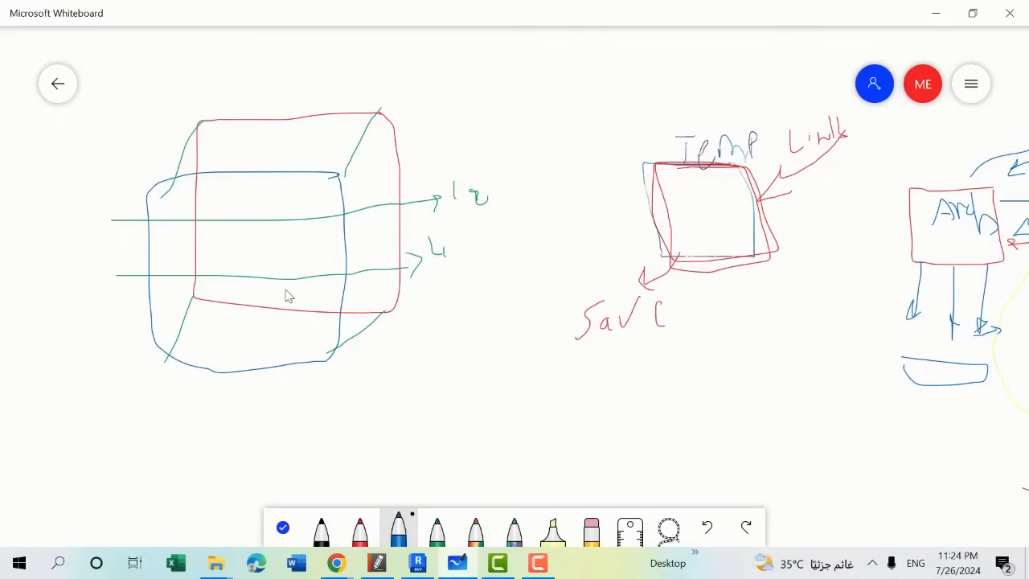
{"action": "left_click_drag", "start_coordinate": [283, 278], "coordinate": [189, 386]}
{"action": "left_click_drag", "start_coordinate": [203, 476], "coordinate": [229, 471]}
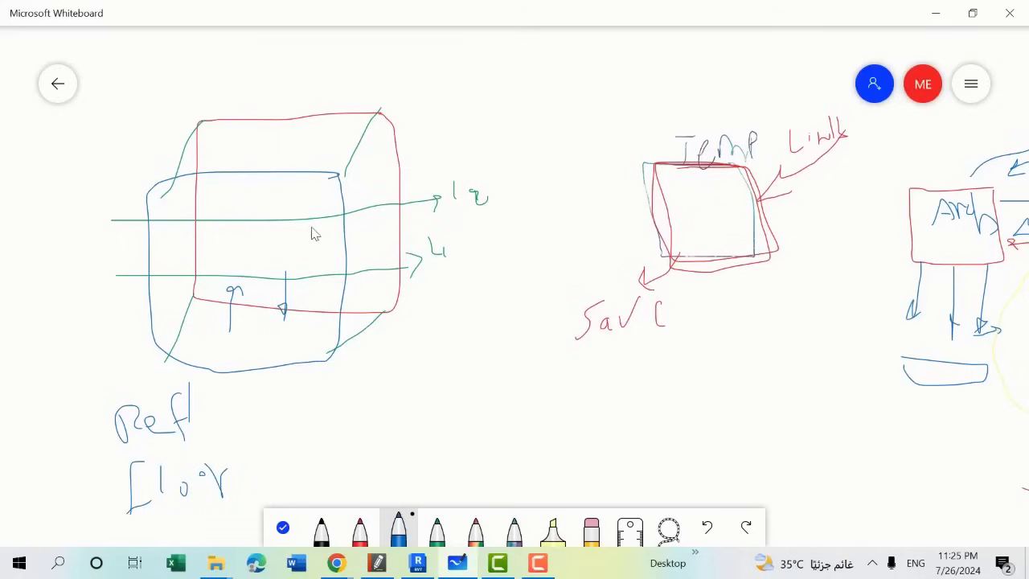
Step: Draw a long blue double-arrowed line across the cube with short ticks, then return to Revit
{"action": "left_click_drag", "start_coordinate": [320, 225], "coordinate": [249, 228]}
{"action": "left_click_drag", "start_coordinate": [122, 247], "coordinate": [516, 237]}
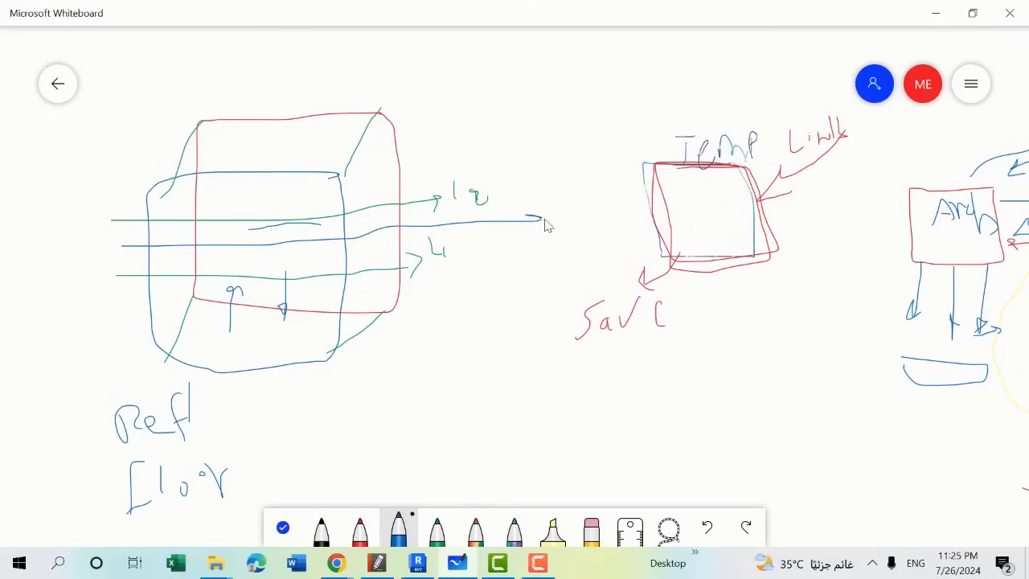
{"action": "left_click_drag", "start_coordinate": [129, 240], "coordinate": [128, 253]}
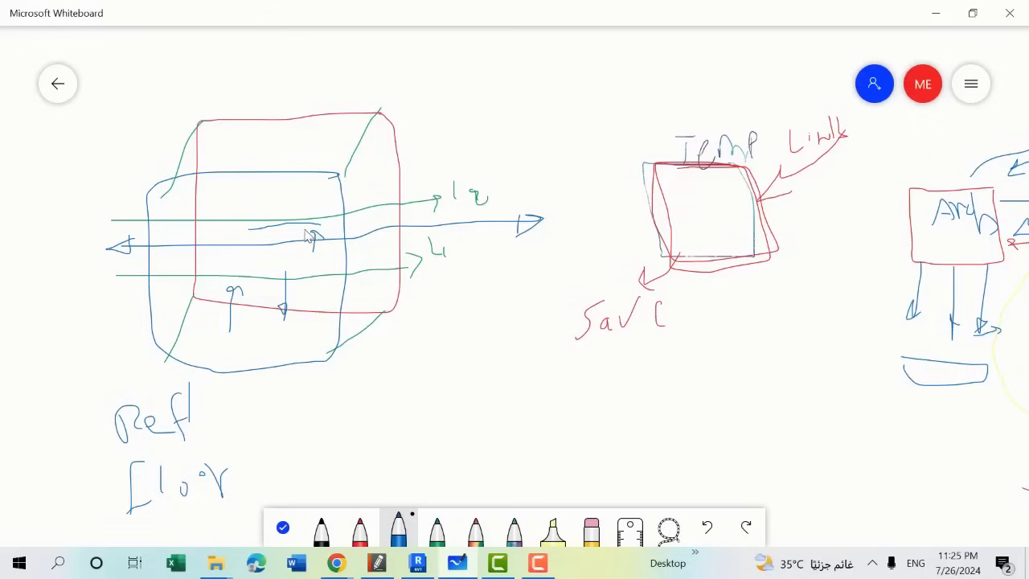
{"action": "left_click_drag", "start_coordinate": [228, 234], "coordinate": [229, 265]}
{"action": "left_click_drag", "start_coordinate": [312, 276], "coordinate": [370, 271]}
{"action": "left_click", "coordinate": [417, 563]}
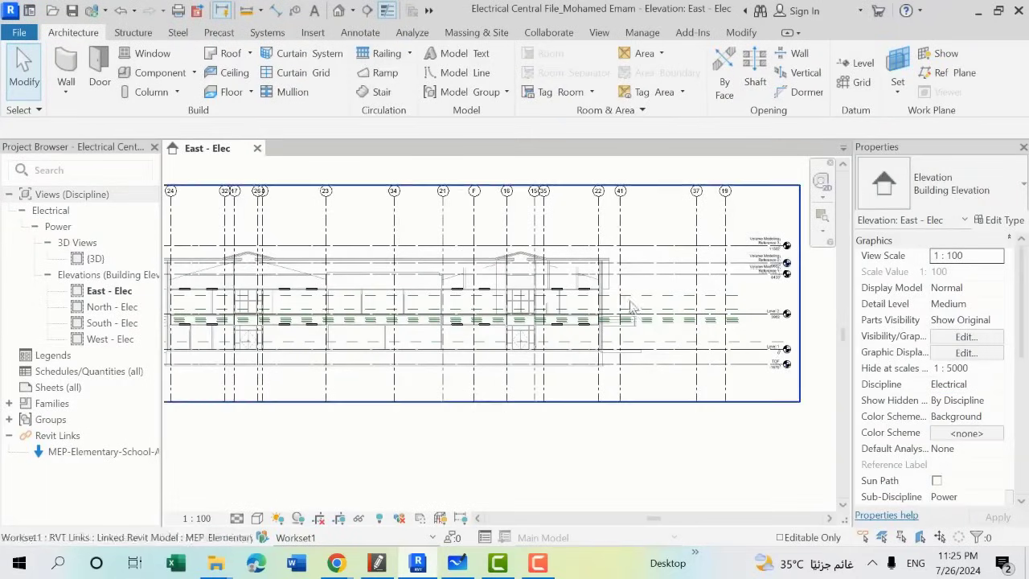
Step: Open the Default 3D view and orbit the linked school building to a near-elevation angle
{"action": "scroll", "coordinate": [615, 325], "scroll_direction": "down", "scroll_amount": 2}
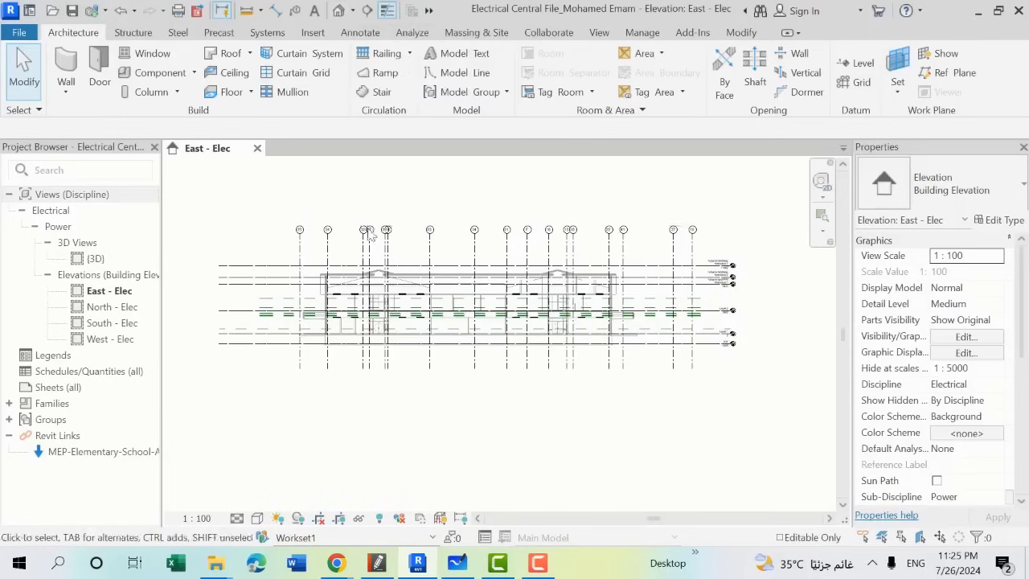
{"action": "left_click", "coordinate": [340, 16]}
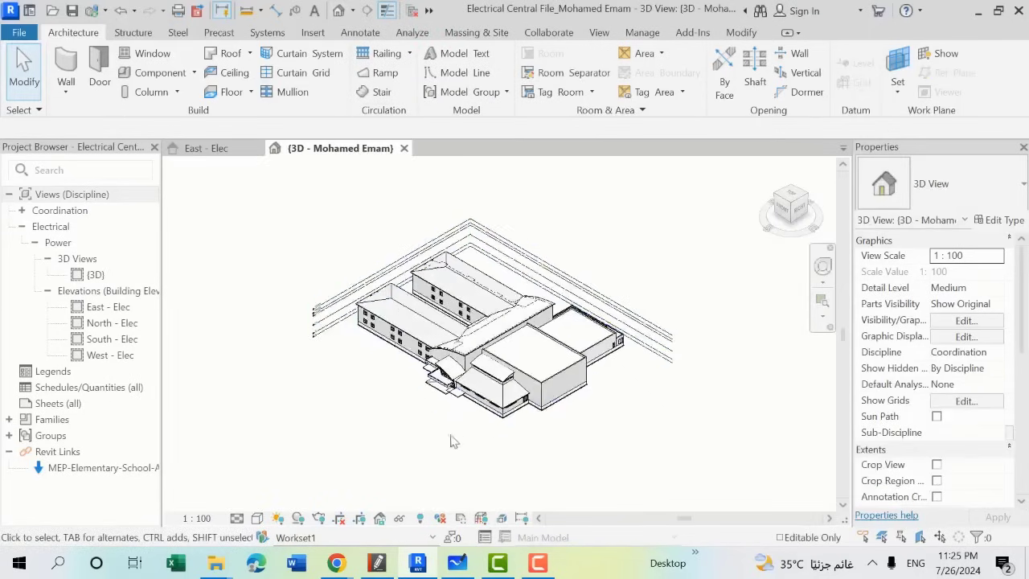
{"action": "scroll", "coordinate": [487, 337], "scroll_direction": "up", "scroll_amount": 2}
{"action": "scroll", "coordinate": [498, 325], "scroll_direction": "down", "scroll_amount": 3}
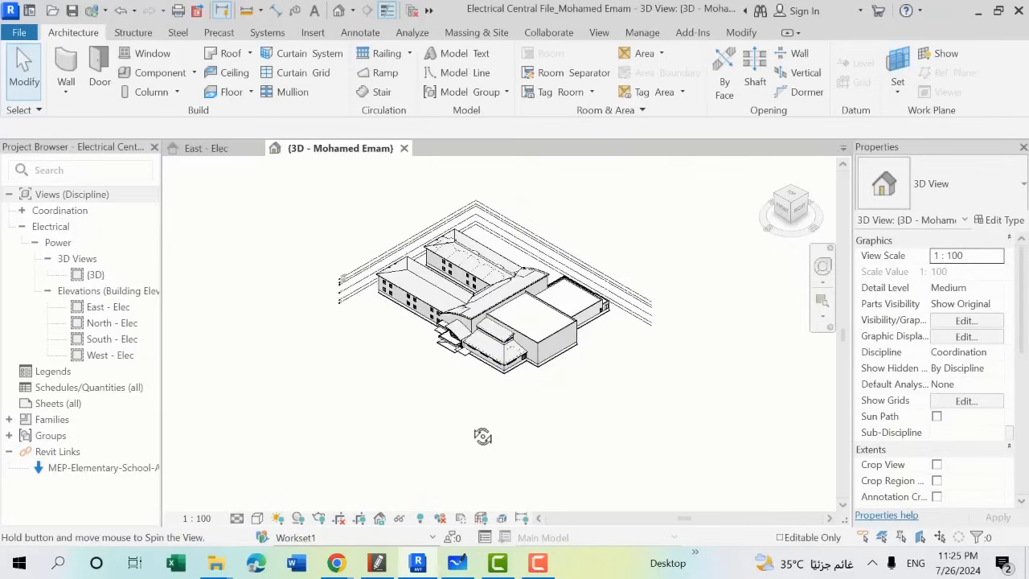
{"action": "mouse_move", "coordinate": [482, 437]}
{"action": "middle_mouse_down", "text": "shift"}
{"action": "mouse_move", "coordinate": [495, 269]}
{"action": "mouse_move", "coordinate": [508, 357]}
{"action": "middle_mouse_up", "text": "shift"}
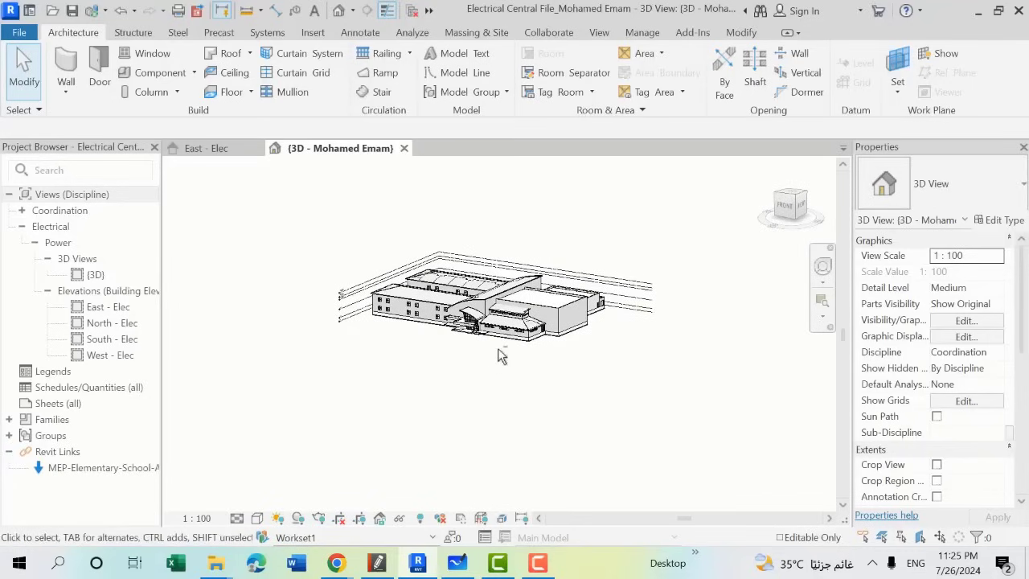
{"action": "mouse_move", "coordinate": [500, 355]}
{"action": "middle_mouse_down", "text": "shift"}
{"action": "mouse_move", "coordinate": [512, 361]}
{"action": "mouse_move", "coordinate": [528, 237]}
{"action": "mouse_move", "coordinate": [444, 414]}
{"action": "mouse_move", "coordinate": [578, 450]}
{"action": "mouse_move", "coordinate": [329, 375]}
{"action": "mouse_move", "coordinate": [477, 202]}
{"action": "mouse_move", "coordinate": [602, 323]}
{"action": "mouse_move", "coordinate": [496, 373]}
{"action": "mouse_move", "coordinate": [606, 341]}
{"action": "middle_mouse_up", "text": "shift"}
Step: Zoom in and orbit to a raised view of both wings of the school
{"action": "scroll", "coordinate": [451, 338], "scroll_direction": "up", "scroll_amount": 2}
{"action": "scroll", "coordinate": [443, 354], "scroll_direction": "up", "scroll_amount": 3}
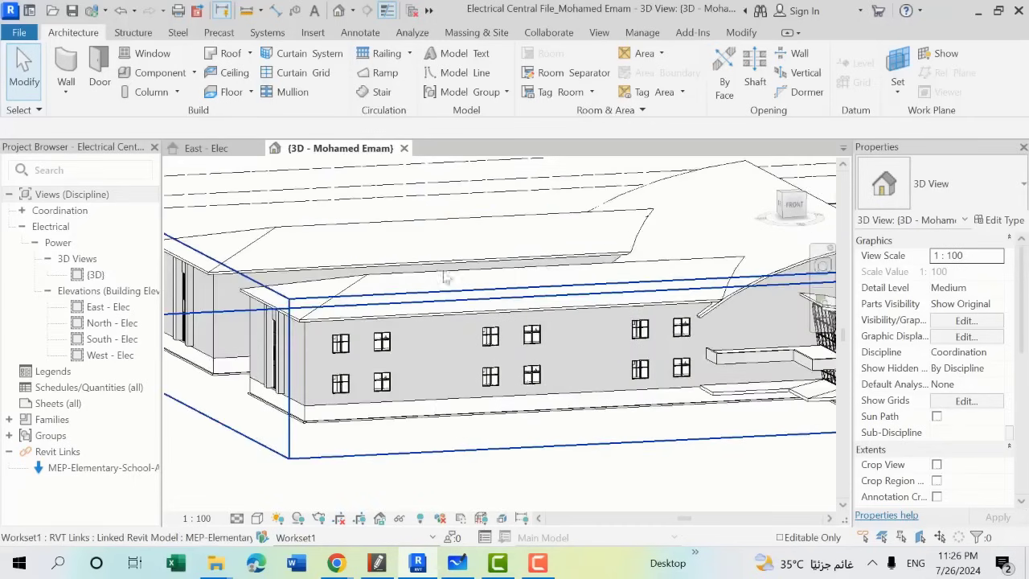
{"action": "scroll", "coordinate": [434, 364], "scroll_direction": "up", "scroll_amount": 2}
{"action": "mouse_move", "coordinate": [434, 364]}
{"action": "middle_mouse_down", "text": "shift"}
{"action": "mouse_move", "coordinate": [258, 358]}
{"action": "mouse_move", "coordinate": [363, 416]}
{"action": "mouse_move", "coordinate": [441, 404]}
{"action": "middle_mouse_up", "text": "shift"}
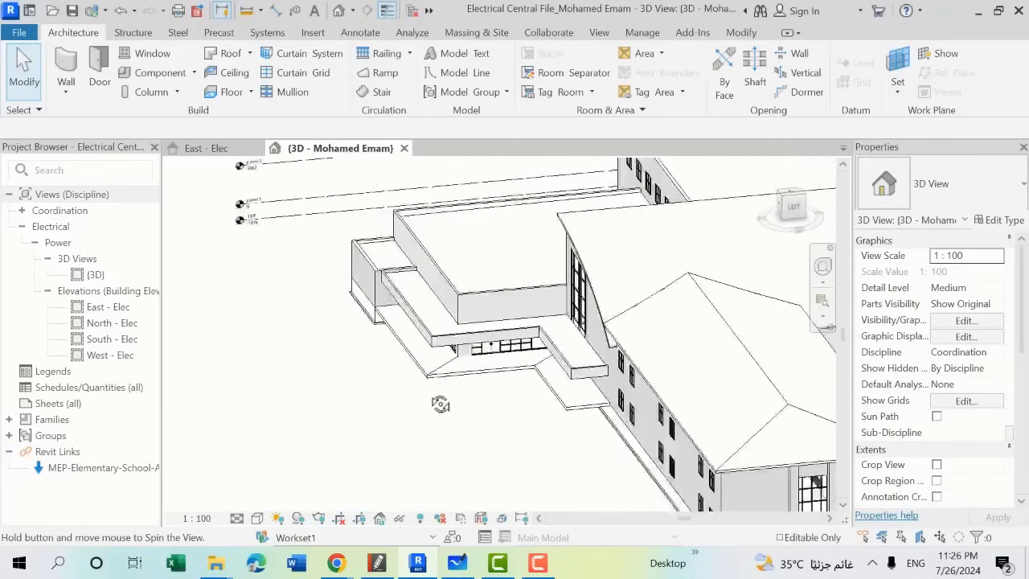
{"action": "middle_click_drag", "start_coordinate": [440, 405], "coordinate": [94, 475], "text": "shift"}
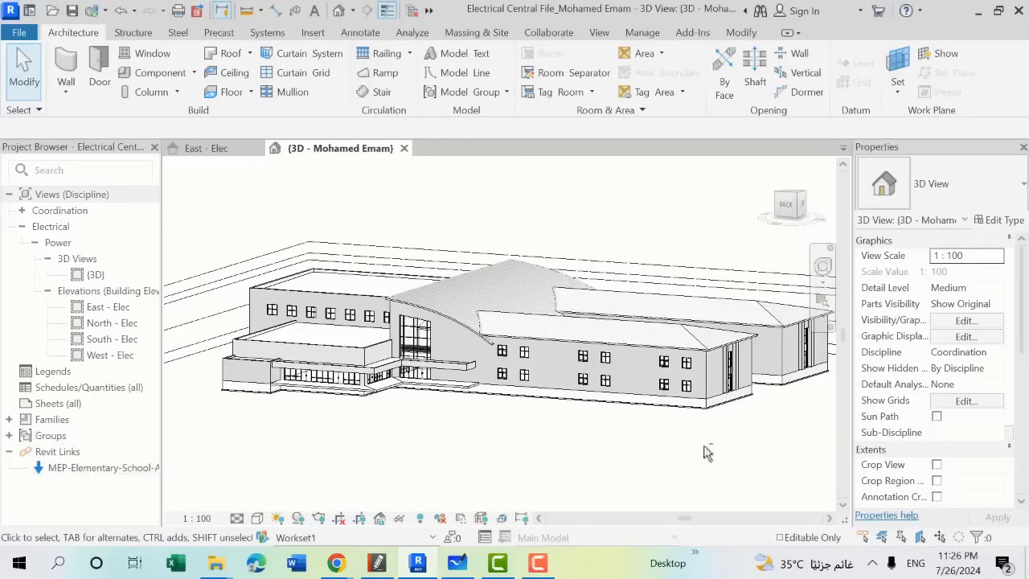
{"action": "middle_click_drag", "start_coordinate": [708, 454], "coordinate": [544, 456], "text": "shift"}
{"action": "scroll", "coordinate": [561, 297], "scroll_direction": "up", "scroll_amount": 2}
{"action": "scroll", "coordinate": [561, 297], "scroll_direction": "up", "scroll_amount": 3}
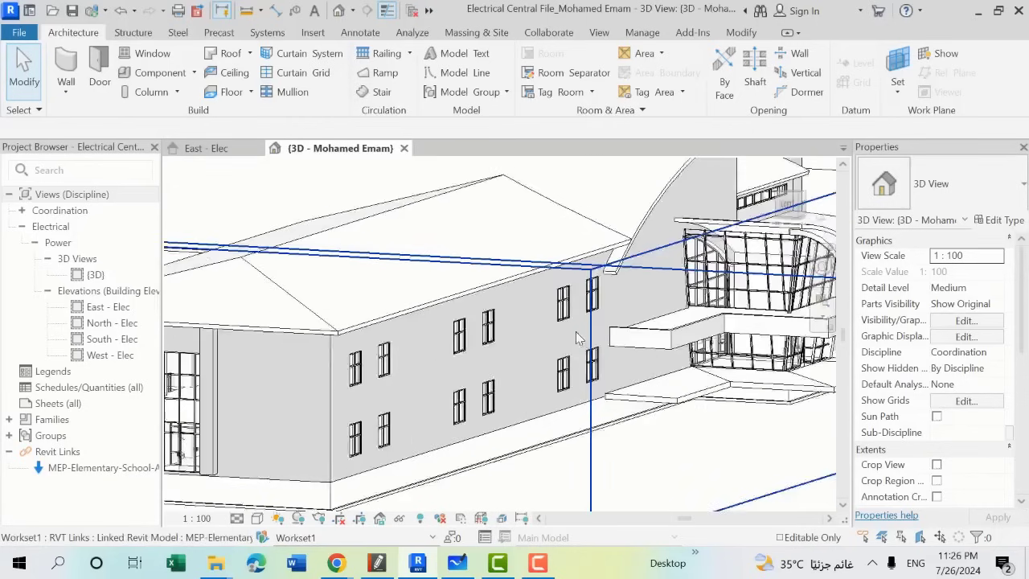
{"action": "scroll", "coordinate": [561, 297], "scroll_direction": "up", "scroll_amount": 1}
{"action": "scroll", "coordinate": [560, 297], "scroll_direction": "up", "scroll_amount": 1}
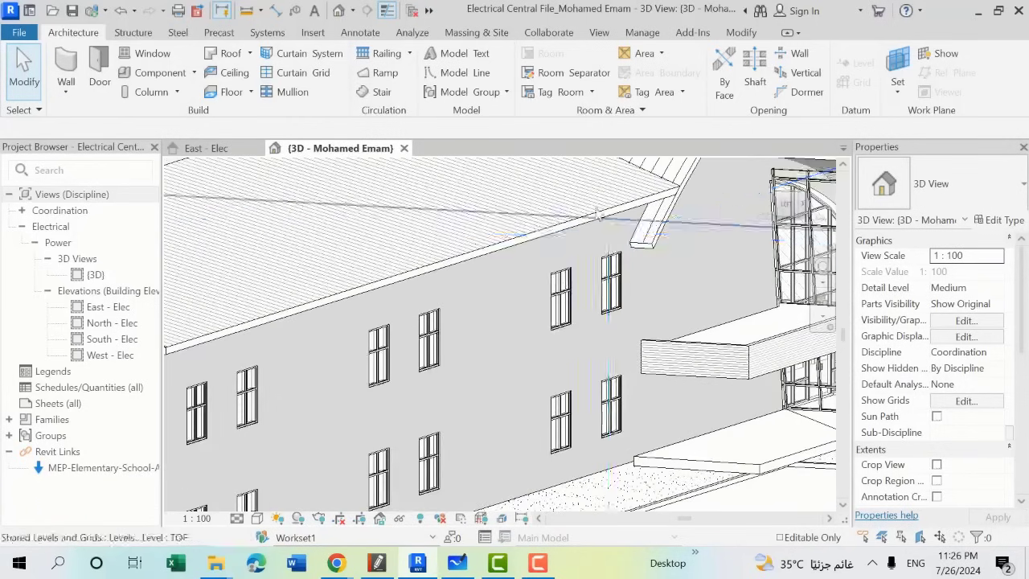
{"action": "scroll", "coordinate": [563, 291], "scroll_direction": "up", "scroll_amount": 1}
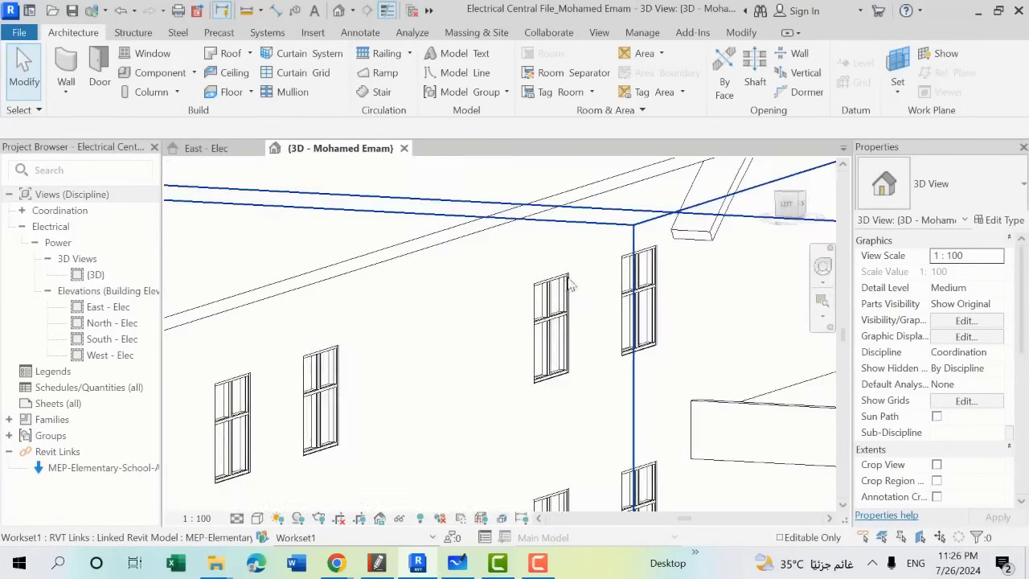
{"action": "scroll", "coordinate": [560, 286], "scroll_direction": "up", "scroll_amount": 1}
Step: Tab-cycle through the linked model to select a single window instead of the whole link
{"action": "key", "text": "Tab"}
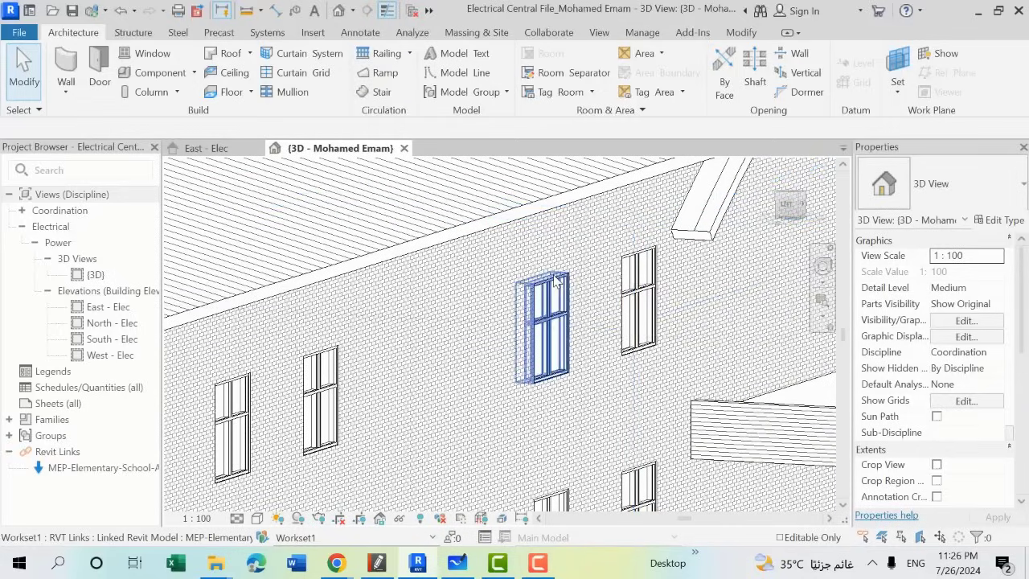
{"action": "scroll", "coordinate": [547, 305], "scroll_direction": "down", "scroll_amount": 2}
{"action": "scroll", "coordinate": [515, 362], "scroll_direction": "down", "scroll_amount": 2}
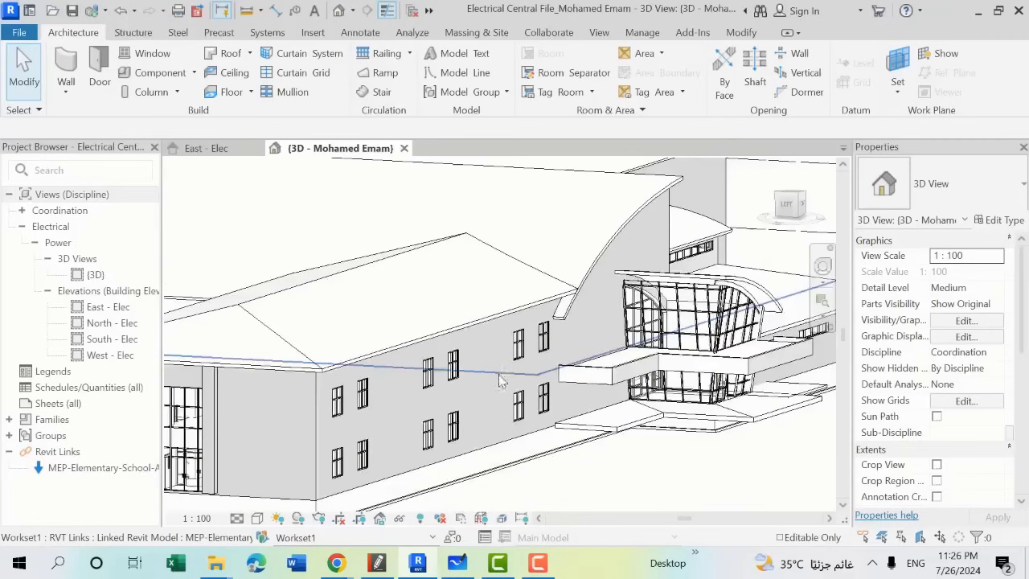
{"action": "left_click", "coordinate": [496, 390]}
{"action": "scroll", "coordinate": [496, 390], "scroll_direction": "down", "scroll_amount": 1}
{"action": "scroll", "coordinate": [506, 378], "scroll_direction": "down", "scroll_amount": 2}
{"action": "key", "text": "Escape"}
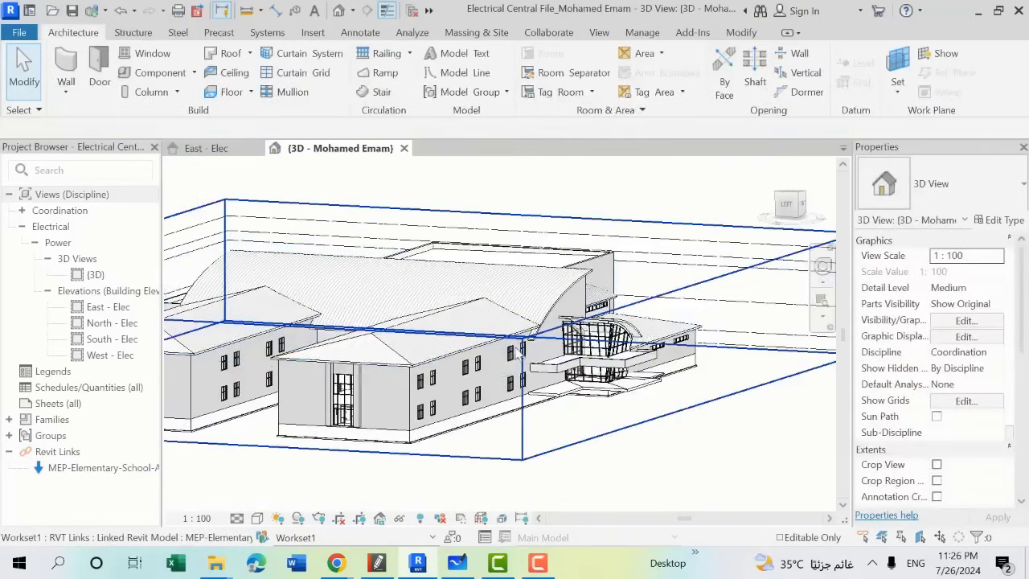
{"action": "left_click", "coordinate": [519, 354]}
{"action": "key", "text": "Escape"}
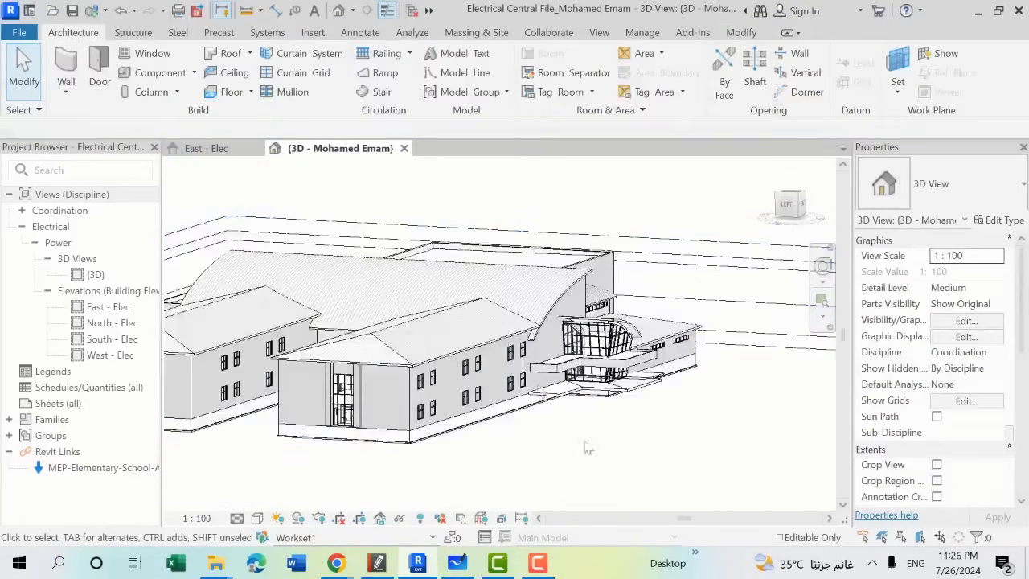
{"action": "scroll", "coordinate": [510, 358], "scroll_direction": "up", "scroll_amount": 2}
{"action": "scroll", "coordinate": [511, 358], "scroll_direction": "up", "scroll_amount": 1}
{"action": "scroll", "coordinate": [506, 352], "scroll_direction": "up", "scroll_amount": 1}
{"action": "scroll", "coordinate": [502, 344], "scroll_direction": "up", "scroll_amount": 1}
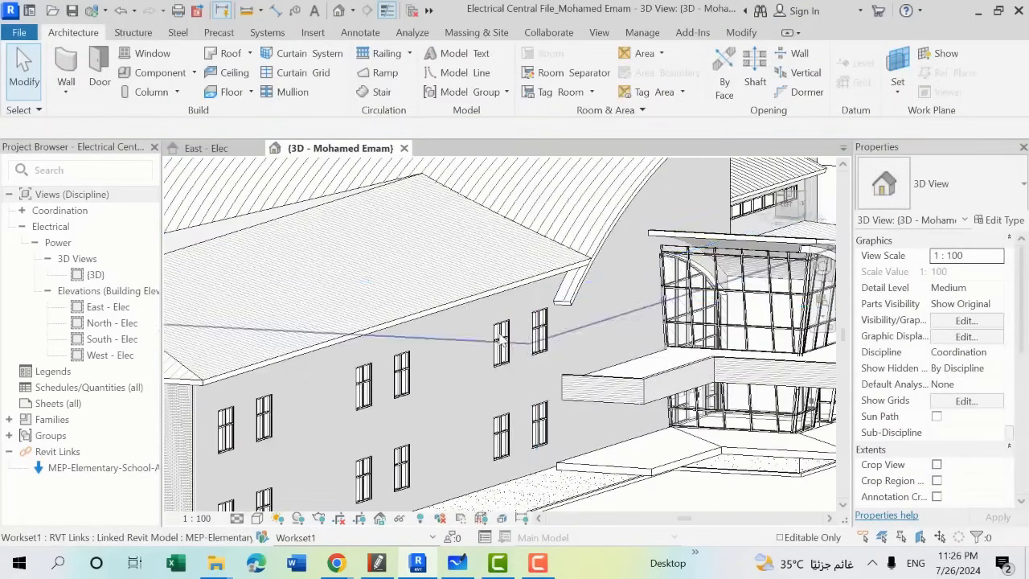
{"action": "key", "text": "Tab"}
{"action": "key", "text": "Tab"}
{"action": "key", "text": "Tab"}
{"action": "key", "text": "Tab"}
{"action": "key", "text": "Tab"}
{"action": "key", "text": "Tab"}
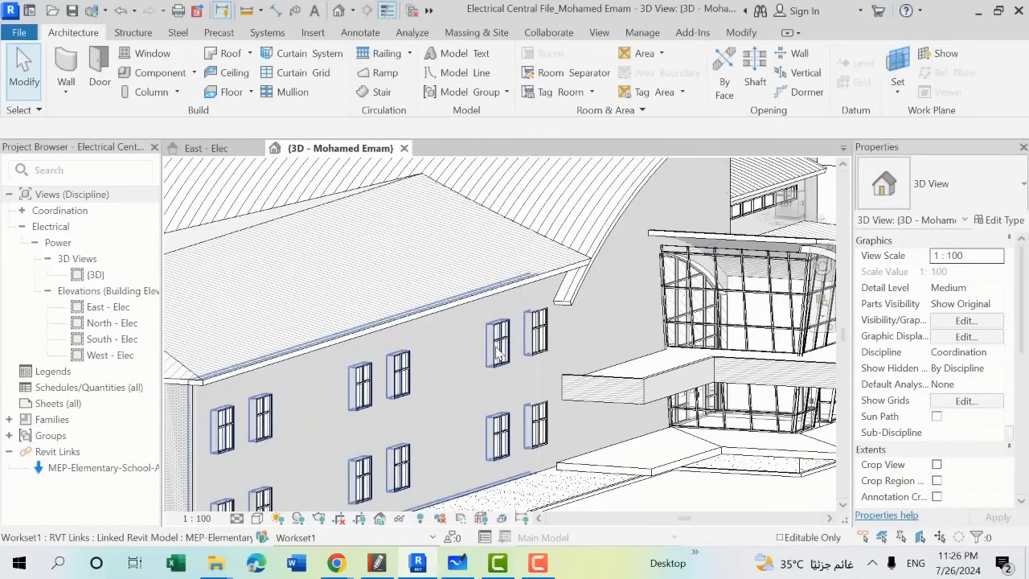
{"action": "key", "text": "Tab"}
{"action": "key", "text": "Tab"}
{"action": "key", "text": "Tab"}
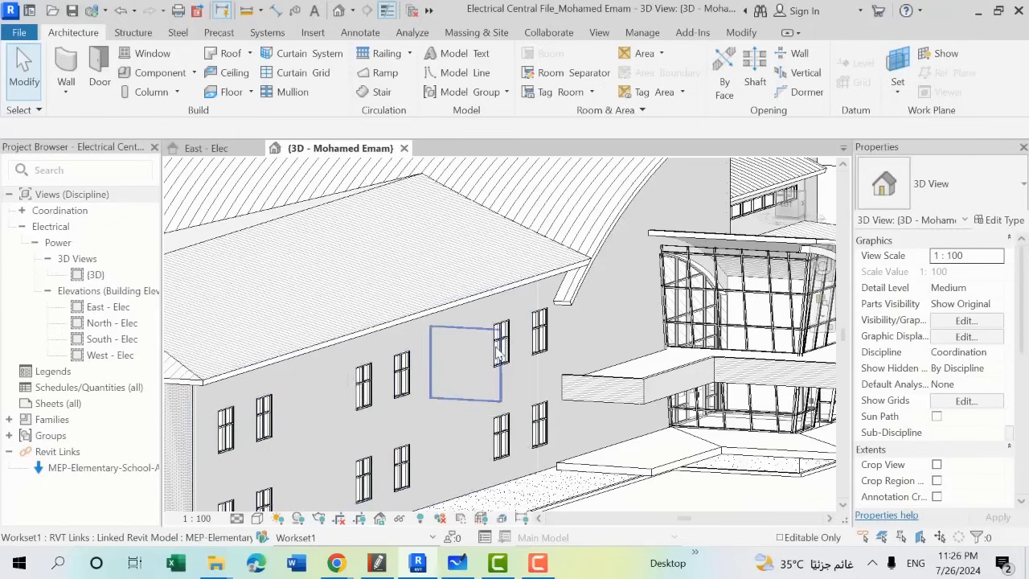
{"action": "left_click", "coordinate": [498, 349]}
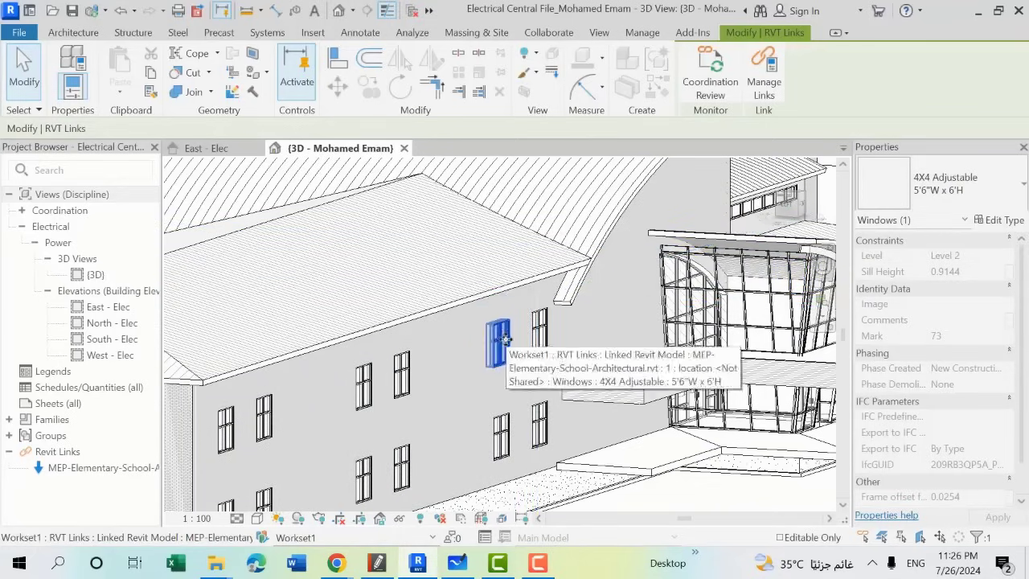
Step: Orbit the building once more, then return to the East - Elec elevation
{"action": "scroll", "coordinate": [503, 339], "scroll_direction": "up", "scroll_amount": 3}
{"action": "scroll", "coordinate": [507, 330], "scroll_direction": "up", "scroll_amount": 1}
{"action": "scroll", "coordinate": [516, 306], "scroll_direction": "up", "scroll_amount": 1}
{"action": "scroll", "coordinate": [515, 306], "scroll_direction": "down", "scroll_amount": 2}
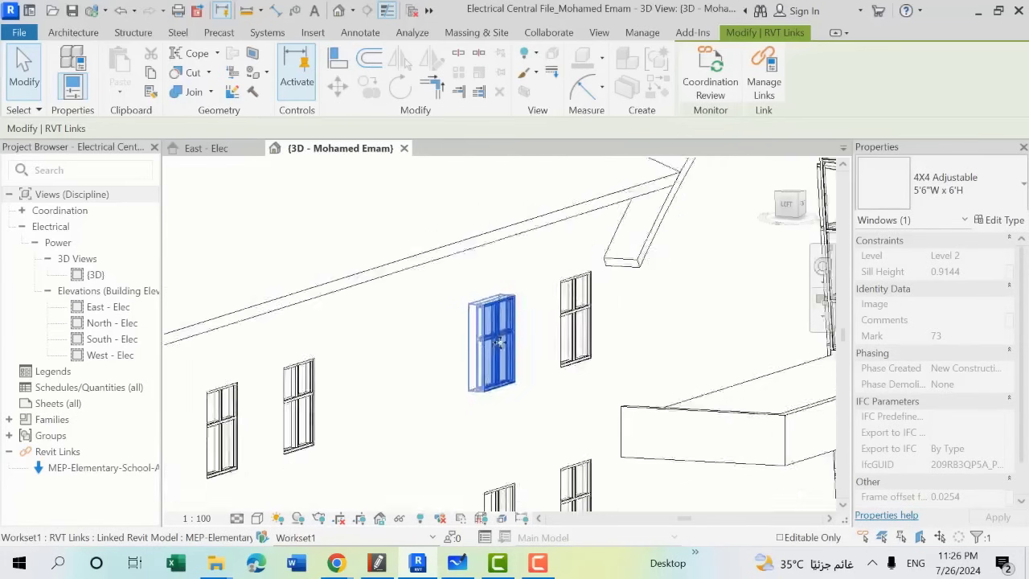
{"action": "scroll", "coordinate": [507, 321], "scroll_direction": "down", "scroll_amount": 2}
{"action": "scroll", "coordinate": [494, 340], "scroll_direction": "down", "scroll_amount": 1}
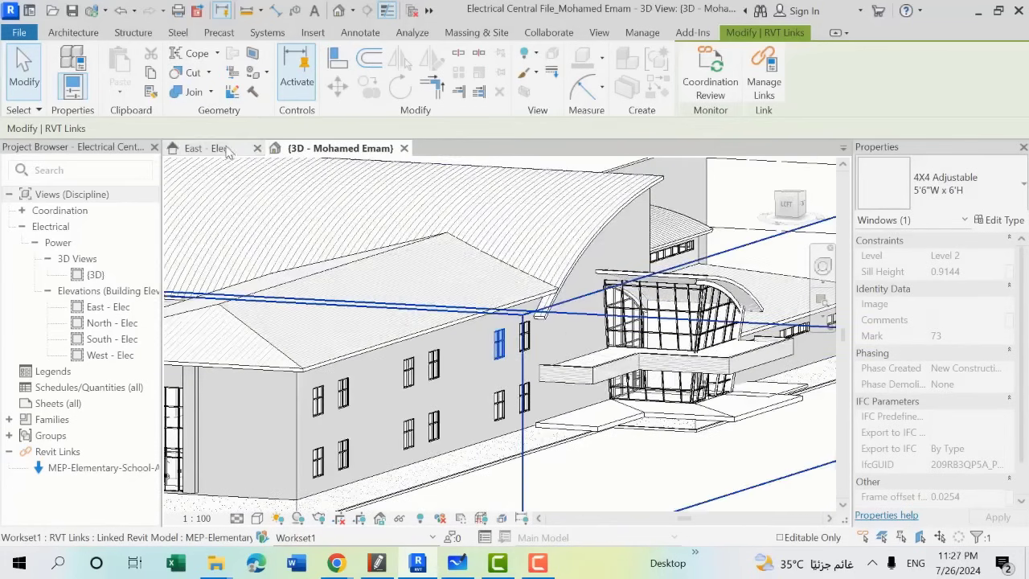
{"action": "left_click", "coordinate": [231, 151]}
{"action": "left_click", "coordinate": [342, 149]}
{"action": "scroll", "coordinate": [347, 165], "scroll_direction": "down", "scroll_amount": 3}
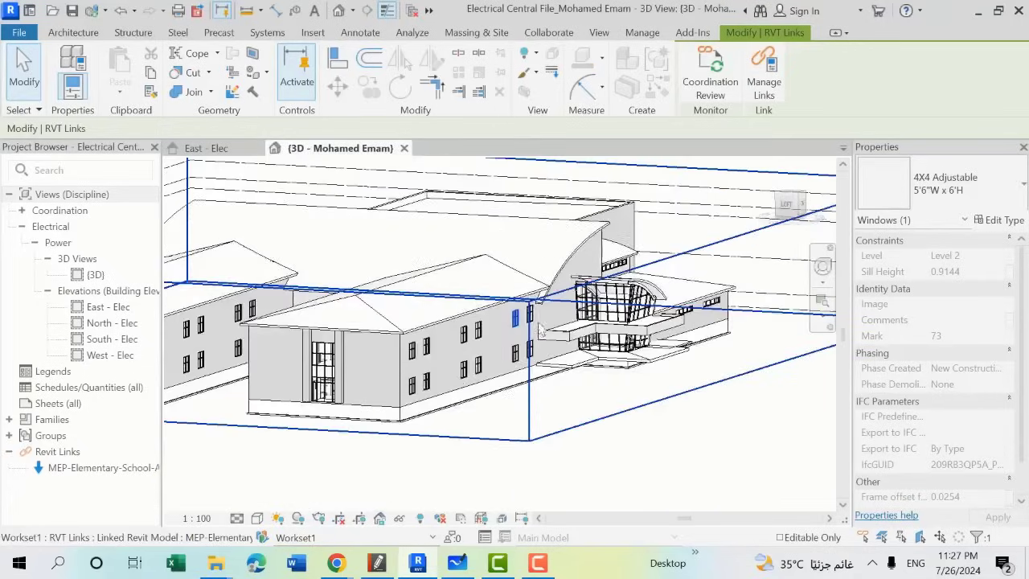
{"action": "middle_click_drag", "start_coordinate": [604, 402], "coordinate": [500, 383], "text": "shift"}
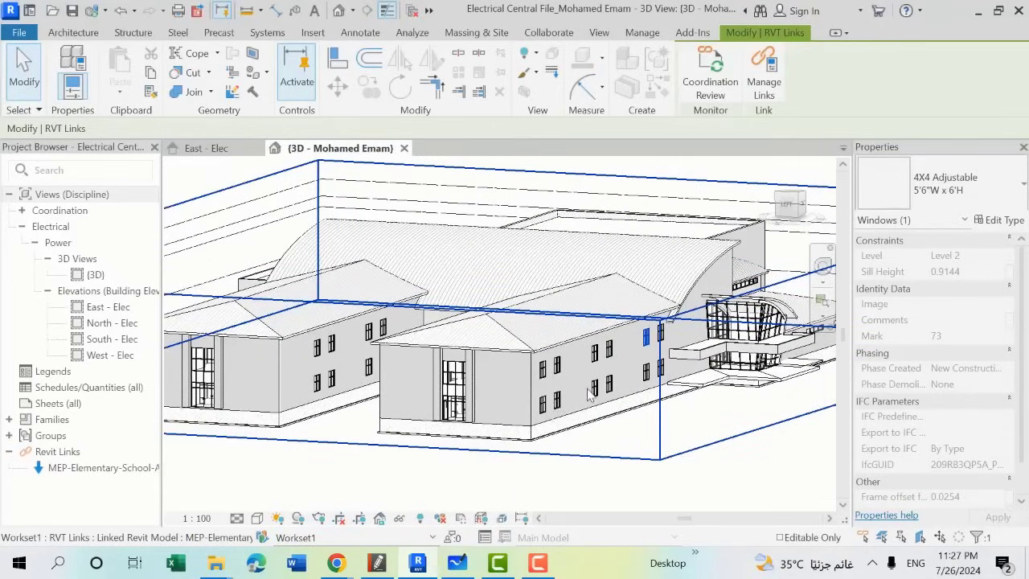
{"action": "middle_click_drag", "start_coordinate": [563, 338], "coordinate": [362, 241], "text": "shift"}
{"action": "left_click", "coordinate": [215, 153]}
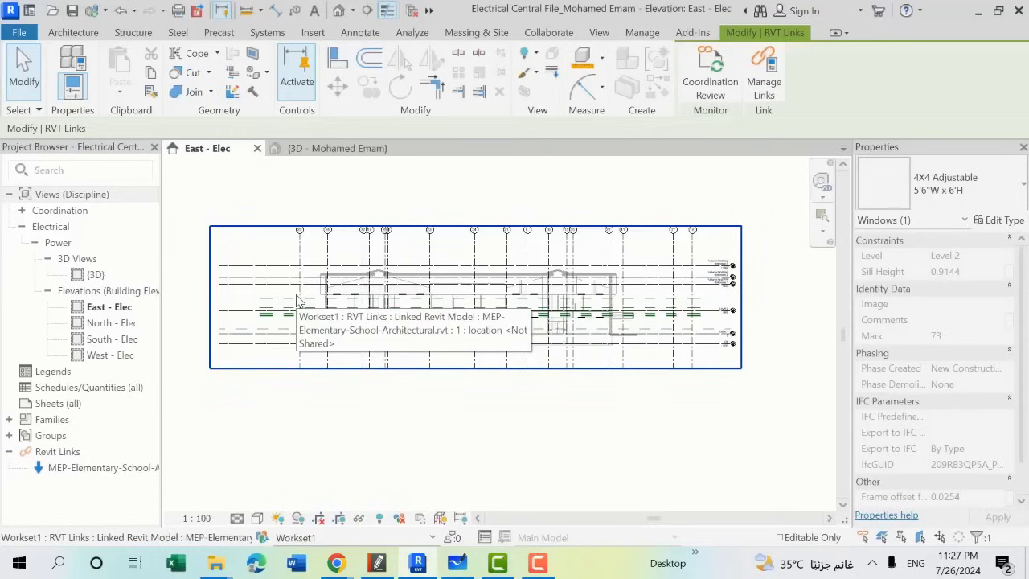
Step: Clear the window selection and open the Plan Views dropdown on the View tab
{"action": "key", "text": "Escape"}
{"action": "left_click", "coordinate": [313, 32]}
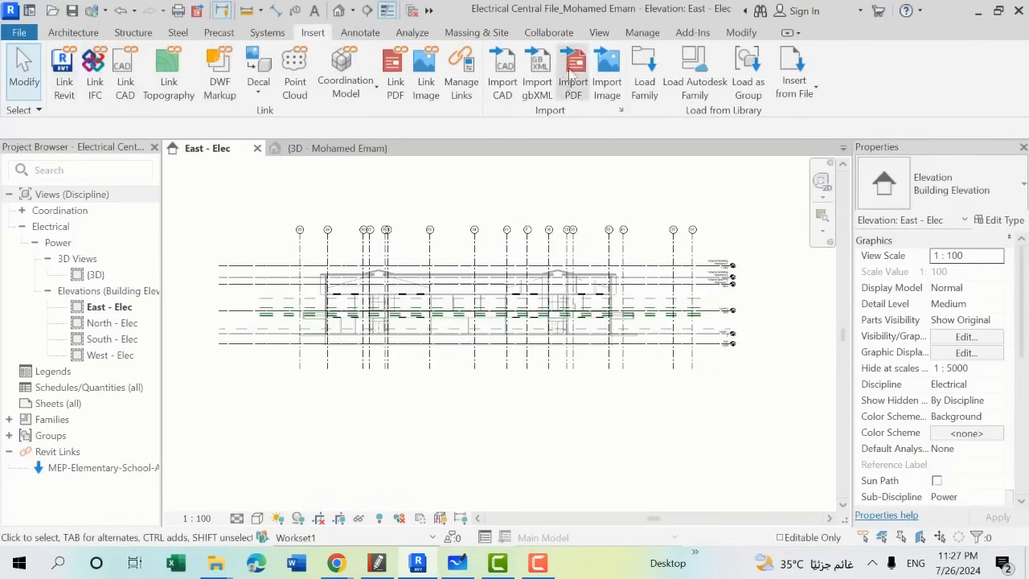
{"action": "left_click", "coordinate": [553, 34]}
{"action": "left_click", "coordinate": [599, 33]}
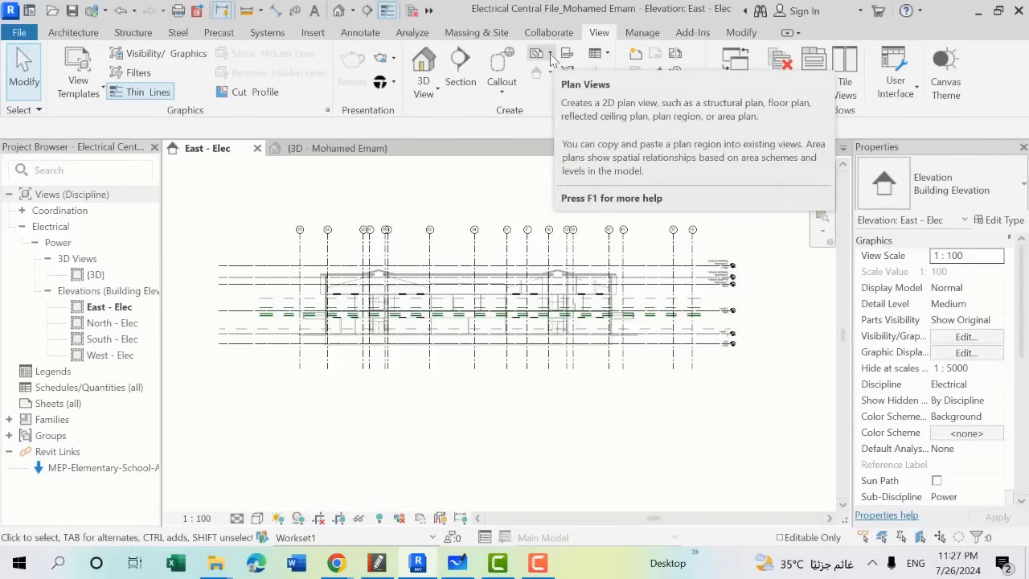
{"action": "left_click", "coordinate": [550, 54]}
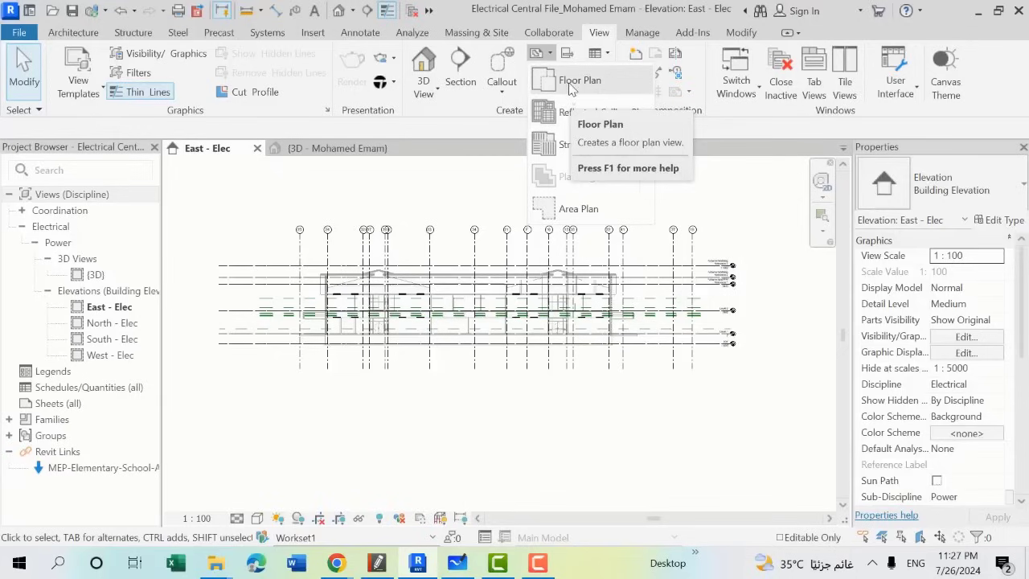
Step: Create Floor Plan views for Level 1 and Level 2 in the New Floor Plan dialog
{"action": "left_click", "coordinate": [570, 88]}
{"action": "left_click", "coordinate": [514, 254], "text": "ctrl"}
{"action": "left_click", "coordinate": [459, 222], "text": "shift"}
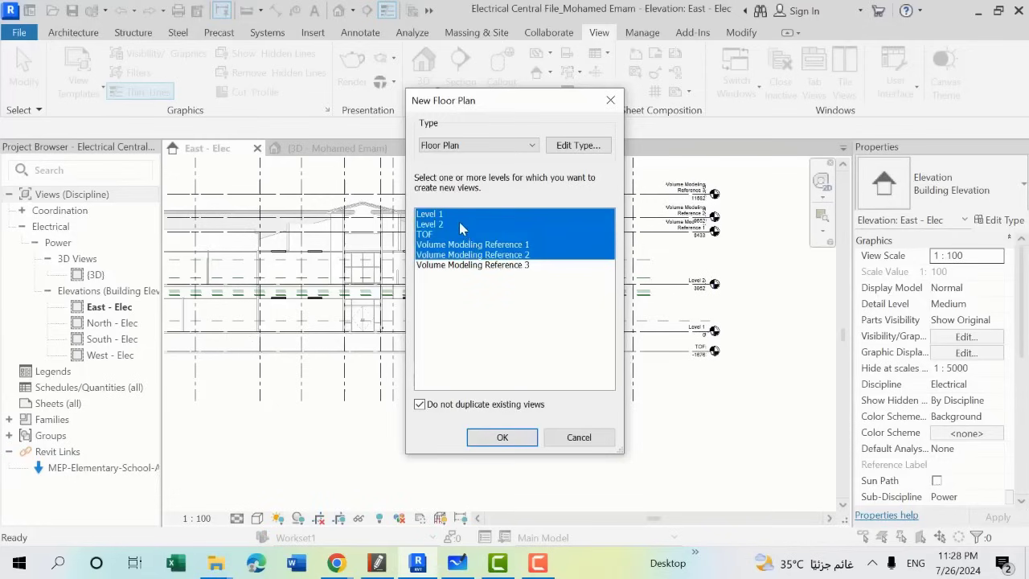
{"action": "left_click", "coordinate": [473, 275]}
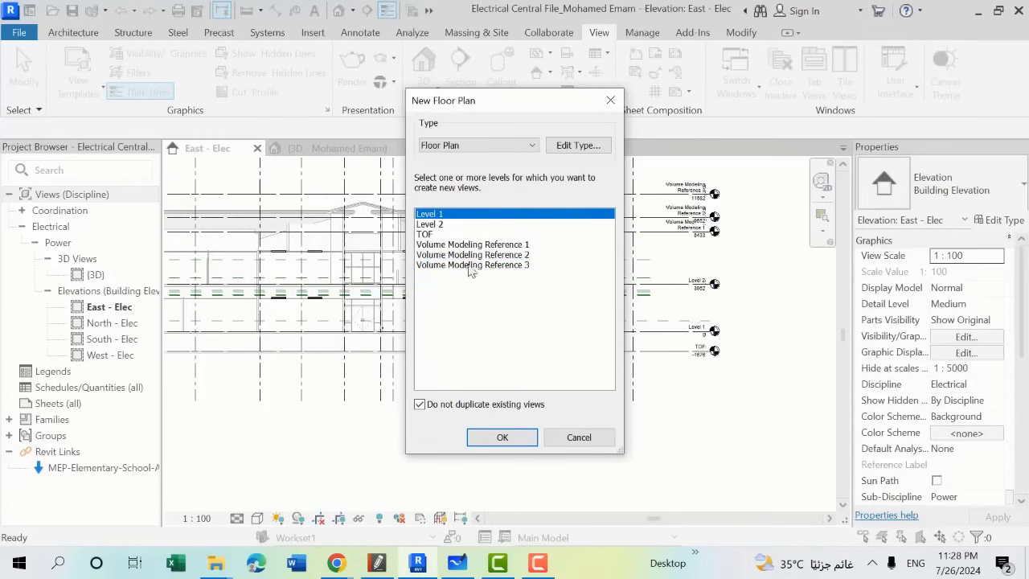
{"action": "left_click", "coordinate": [441, 216]}
{"action": "left_click", "coordinate": [435, 225], "text": "ctrl"}
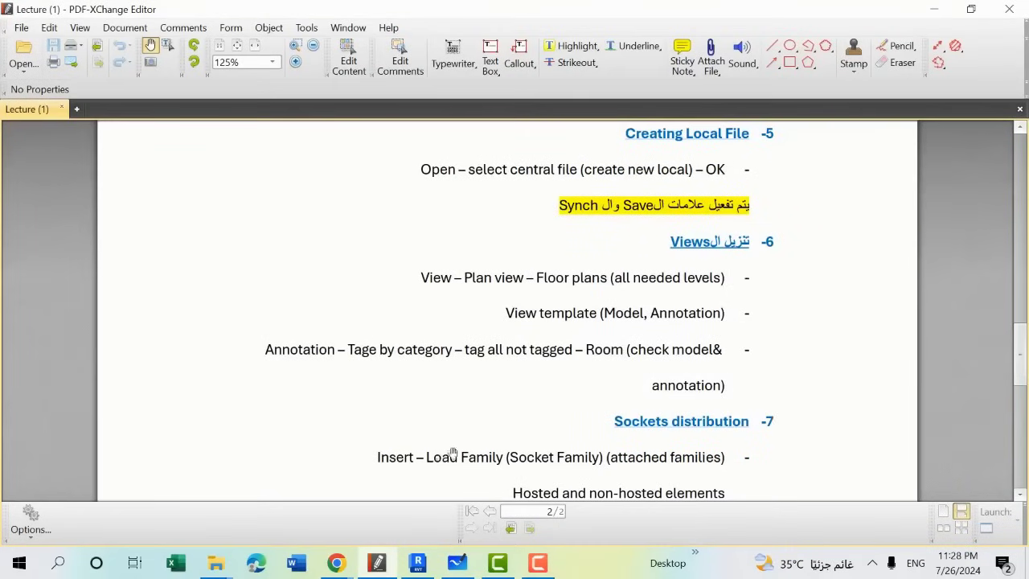
{"action": "mouse_move", "coordinate": [377, 563]}
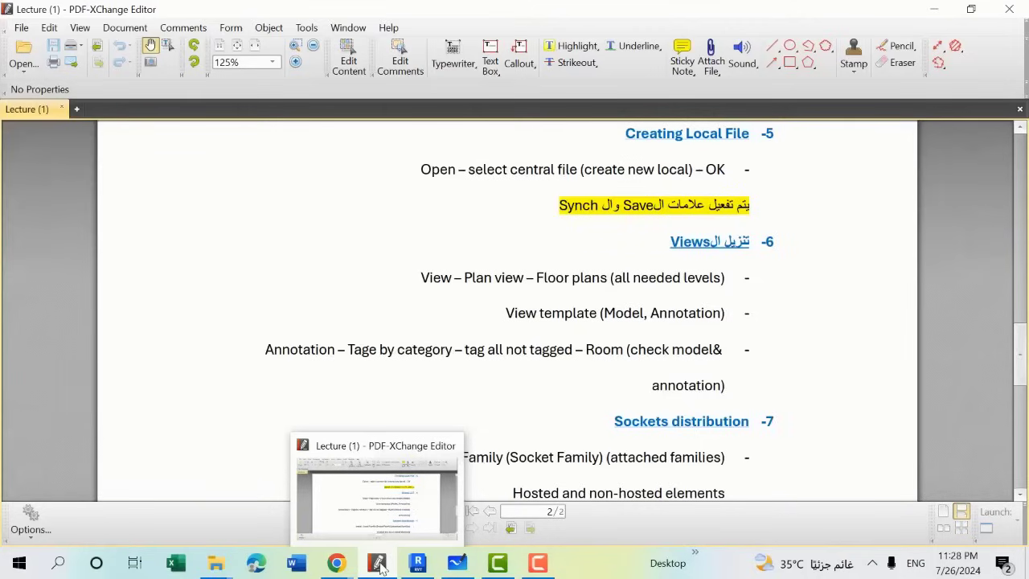
{"action": "left_click", "coordinate": [379, 563]}
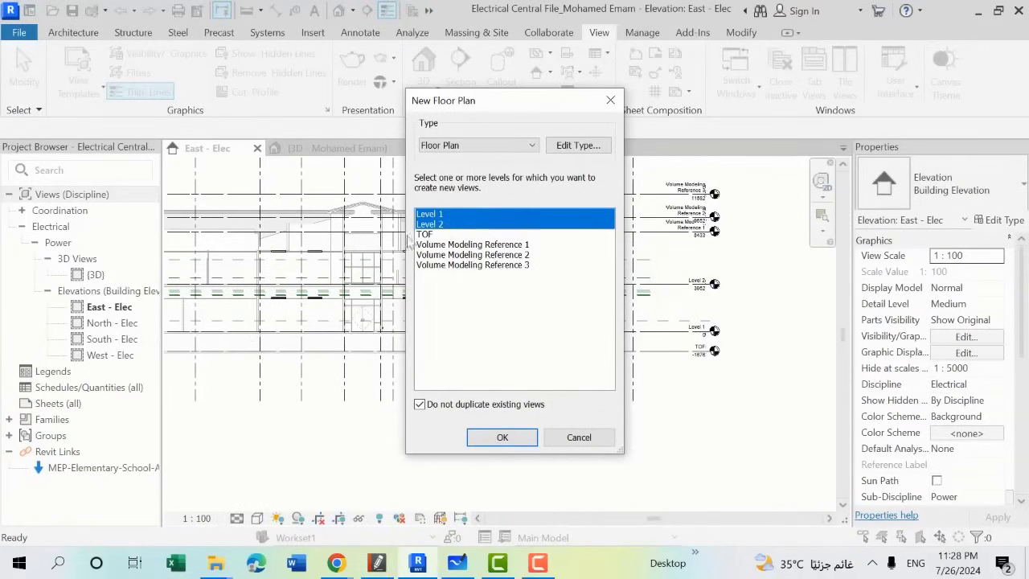
{"action": "left_click", "coordinate": [501, 437]}
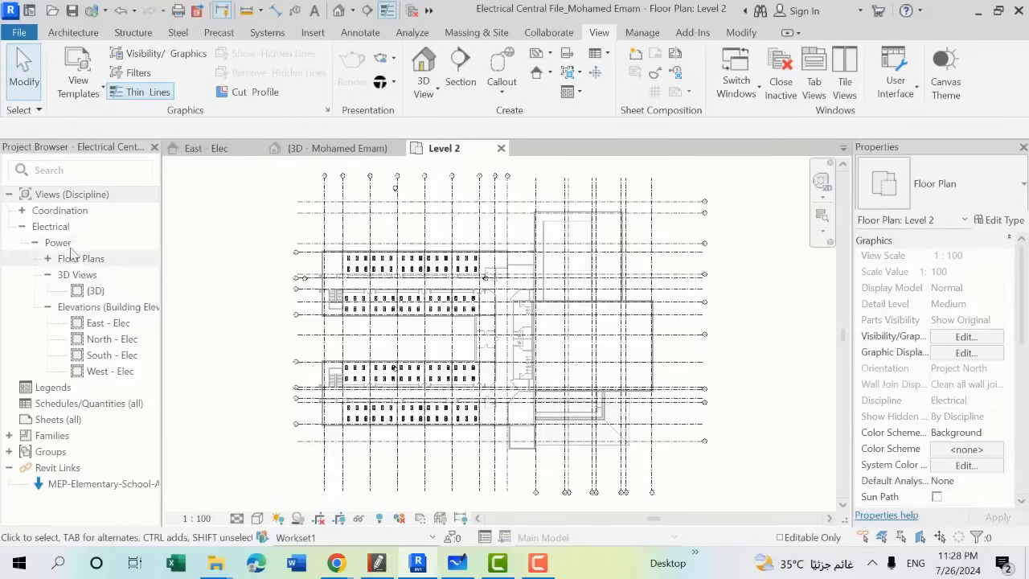
Step: Expand Floor Plans in the Project Browser and look around the Level 1 plan
{"action": "double_click", "coordinate": [73, 258]}
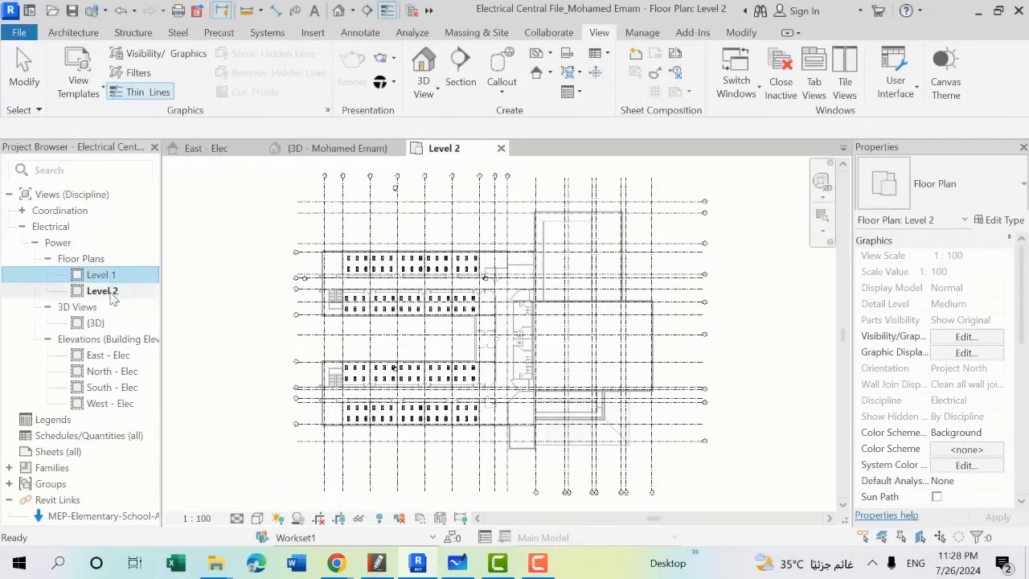
{"action": "left_click", "coordinate": [112, 291]}
{"action": "double_click", "coordinate": [102, 274]}
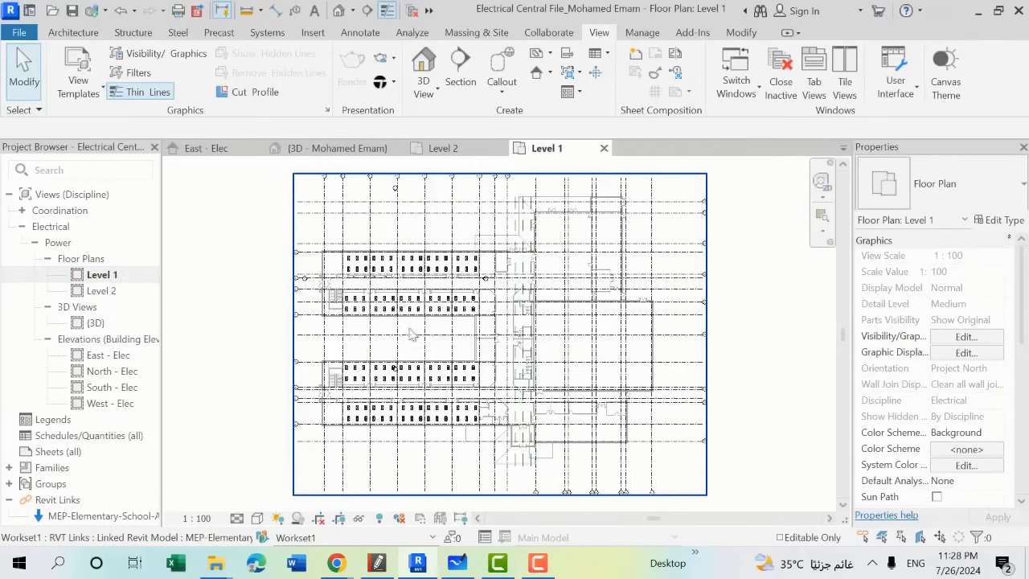
{"action": "scroll", "coordinate": [406, 325], "scroll_direction": "up", "scroll_amount": 2}
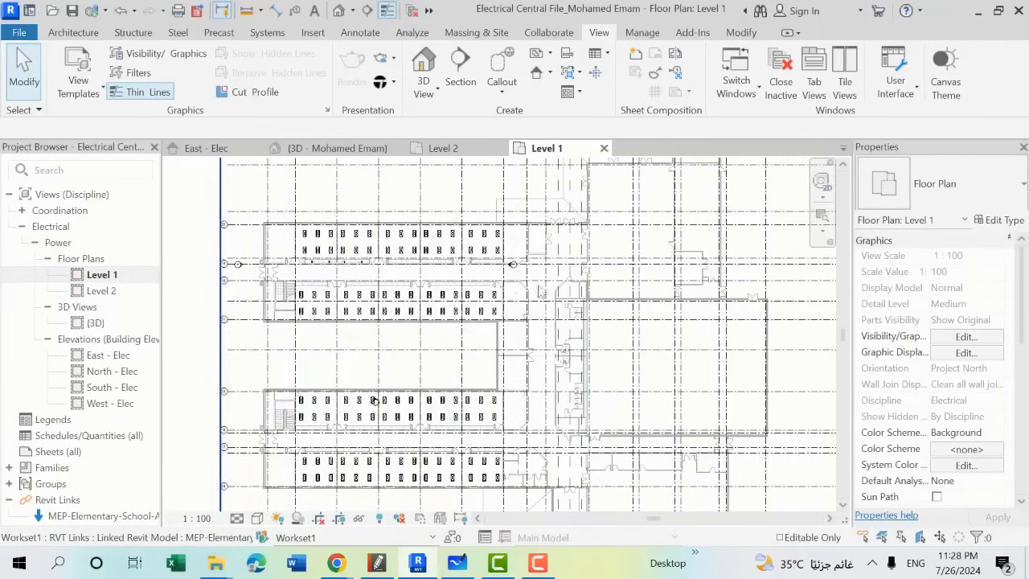
{"action": "scroll", "coordinate": [469, 262], "scroll_direction": "up", "scroll_amount": 3}
{"action": "scroll", "coordinate": [546, 265], "scroll_direction": "up", "scroll_amount": 2}
{"action": "scroll", "coordinate": [534, 292], "scroll_direction": "up", "scroll_amount": 1}
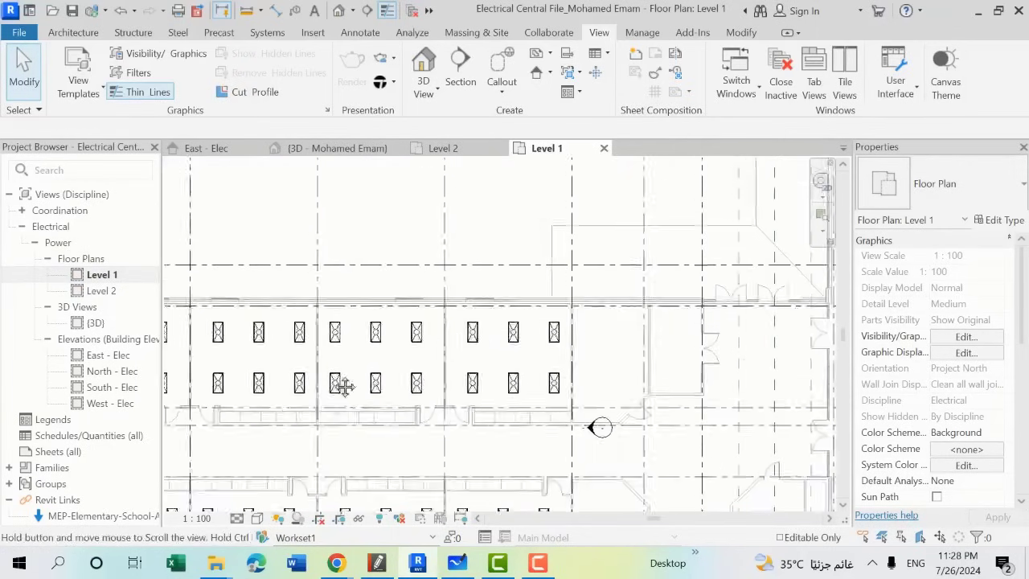
{"action": "middle_click_drag", "start_coordinate": [602, 426], "coordinate": [381, 235]}
{"action": "scroll", "coordinate": [282, 368], "scroll_direction": "up", "scroll_amount": 2}
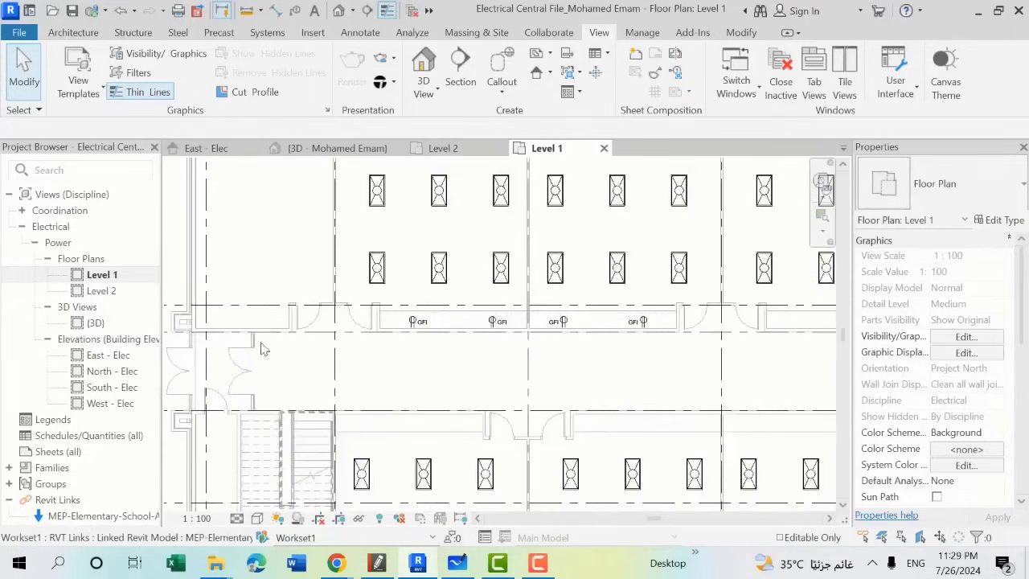
{"action": "scroll", "coordinate": [439, 344], "scroll_direction": "down", "scroll_amount": 2}
{"action": "scroll", "coordinate": [439, 344], "scroll_direction": "down", "scroll_amount": 4}
{"action": "mouse_move", "coordinate": [299, 249]}
{"action": "middle_mouse_down"}
{"action": "mouse_move", "coordinate": [565, 430]}
{"action": "mouse_move", "coordinate": [563, 410]}
{"action": "middle_mouse_up"}
{"action": "scroll", "coordinate": [566, 430], "scroll_direction": "up", "scroll_amount": 1}
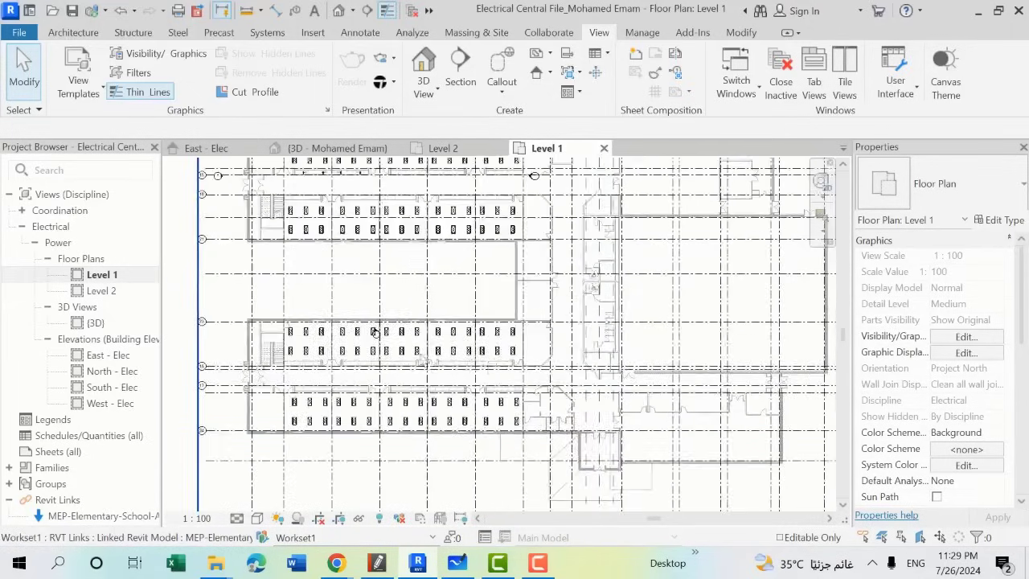
{"action": "scroll", "coordinate": [390, 360], "scroll_direction": "up", "scroll_amount": 1}
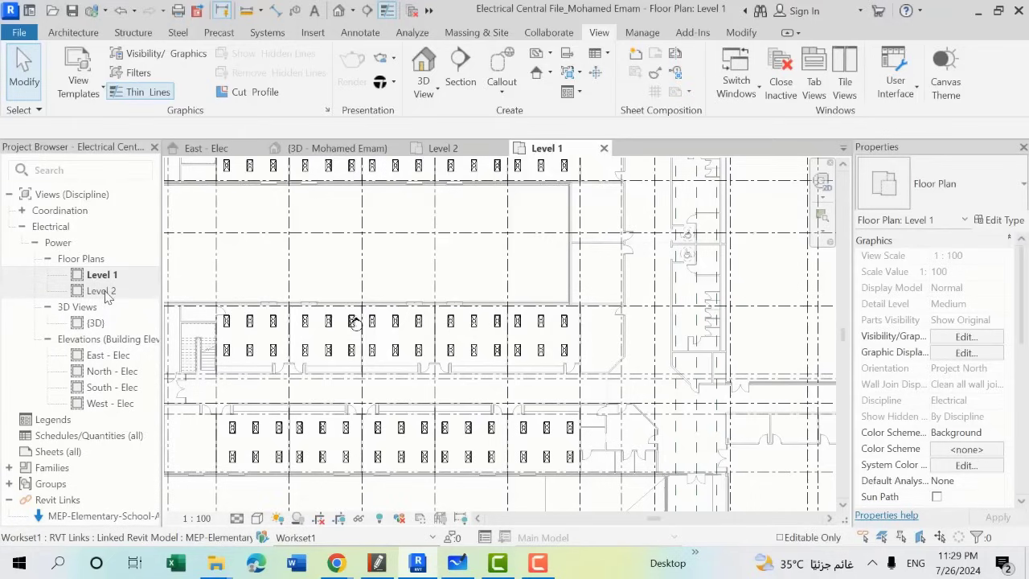
Step: Open the Level 2 plan, then open and cancel the New Floor Plan dialog
{"action": "double_click", "coordinate": [102, 291]}
{"action": "scroll", "coordinate": [485, 249], "scroll_direction": "up", "scroll_amount": 2}
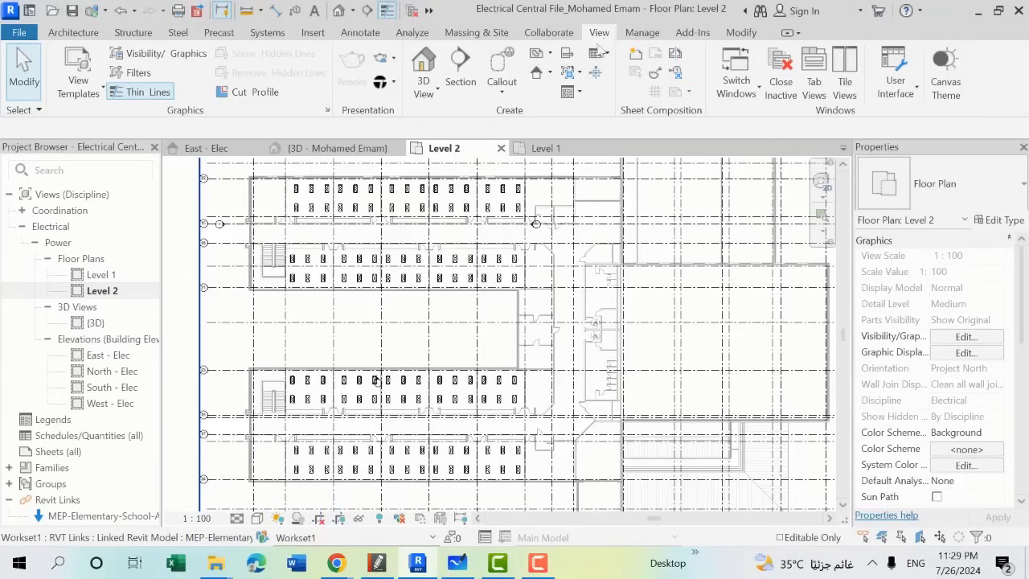
{"action": "left_click", "coordinate": [549, 53]}
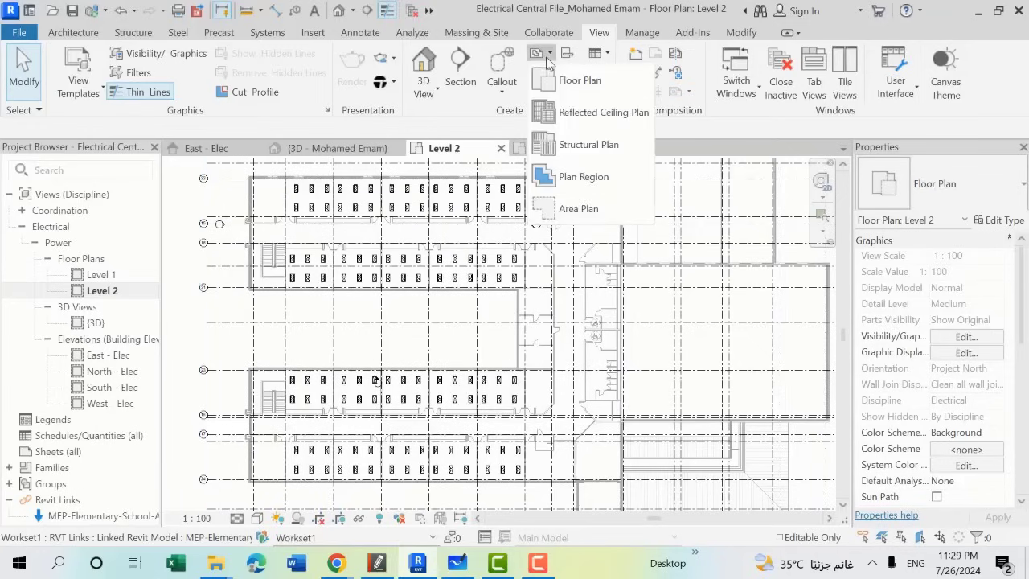
{"action": "left_click", "coordinate": [581, 80]}
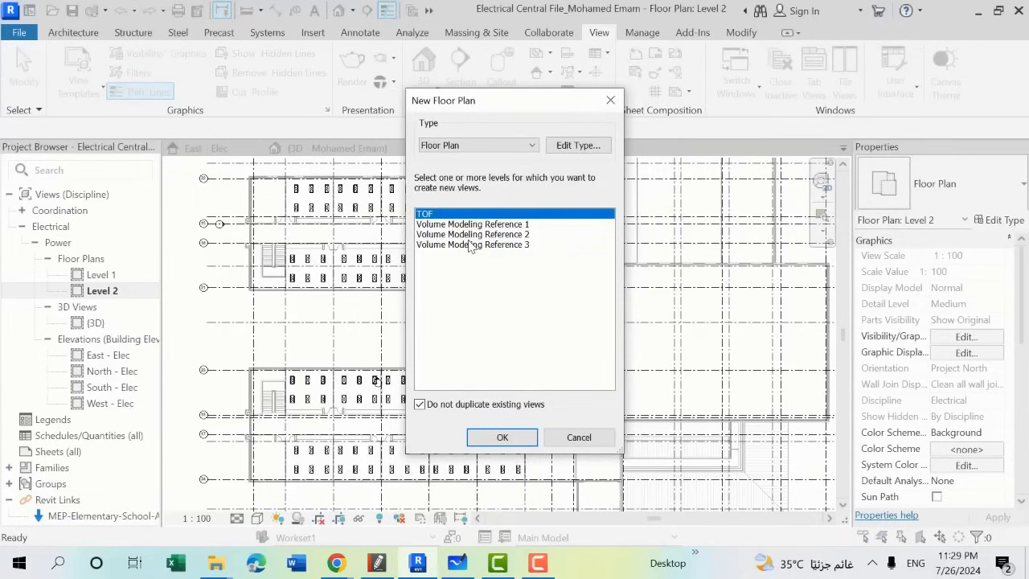
{"action": "left_click", "coordinate": [610, 100]}
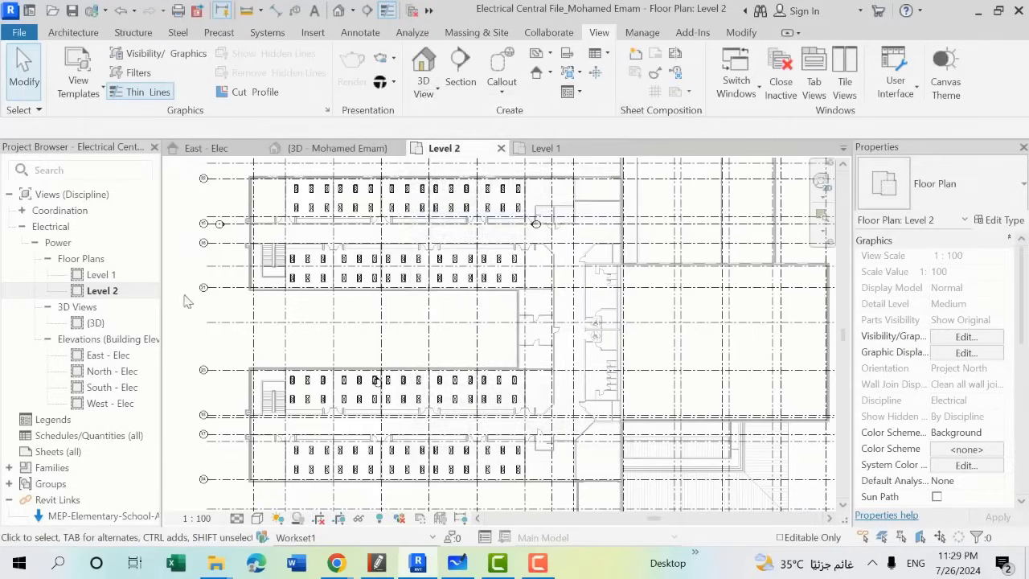
Step: Reopen the Level 1 plan and pan it to frame the building
{"action": "left_click", "coordinate": [111, 278]}
{"action": "double_click", "coordinate": [111, 277]}
{"action": "middle_click_drag", "start_coordinate": [338, 322], "coordinate": [426, 334]}
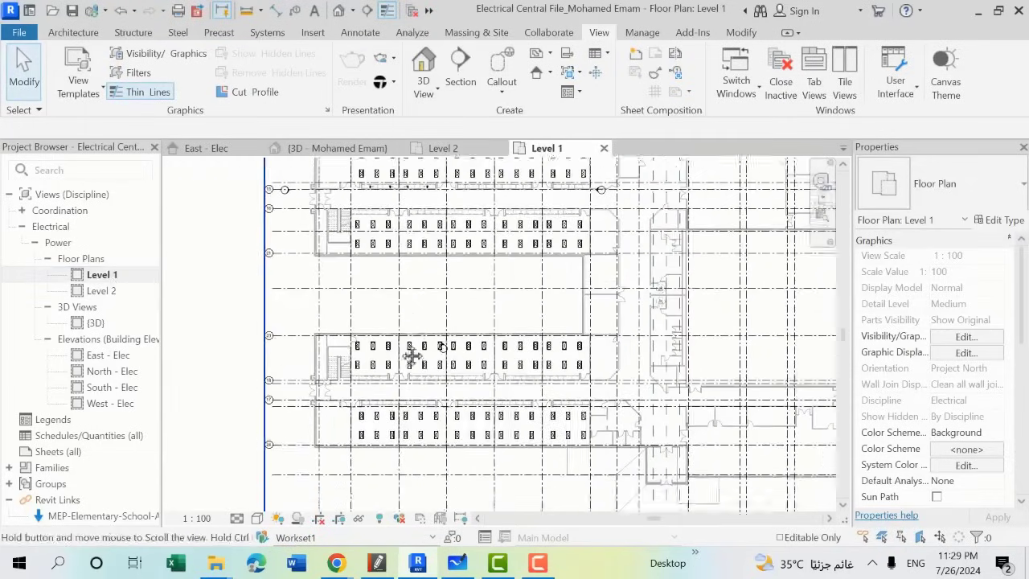
{"action": "scroll", "coordinate": [426, 334], "scroll_direction": "up", "scroll_amount": 3}
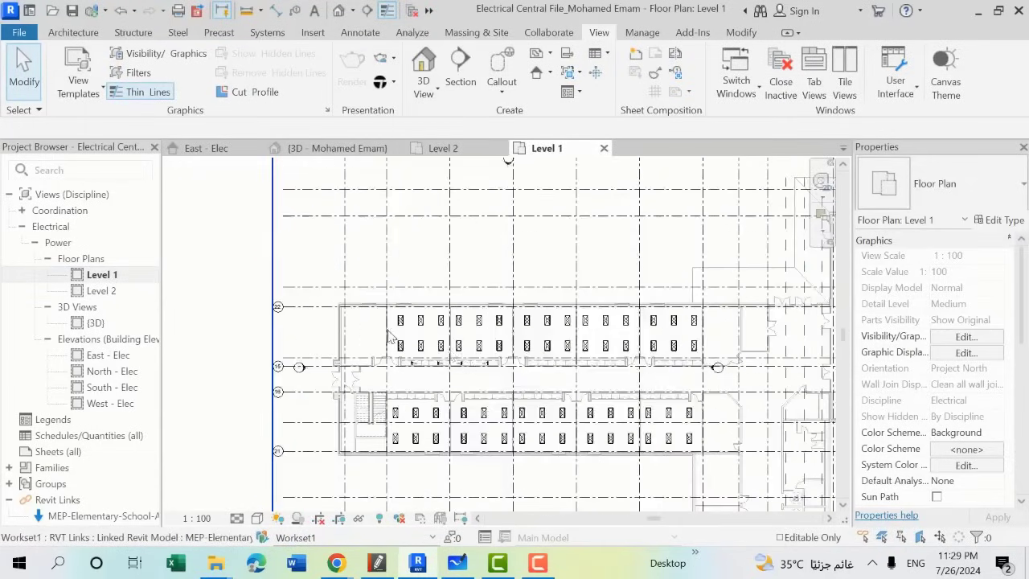
{"action": "middle_click_drag", "start_coordinate": [505, 345], "coordinate": [480, 294]}
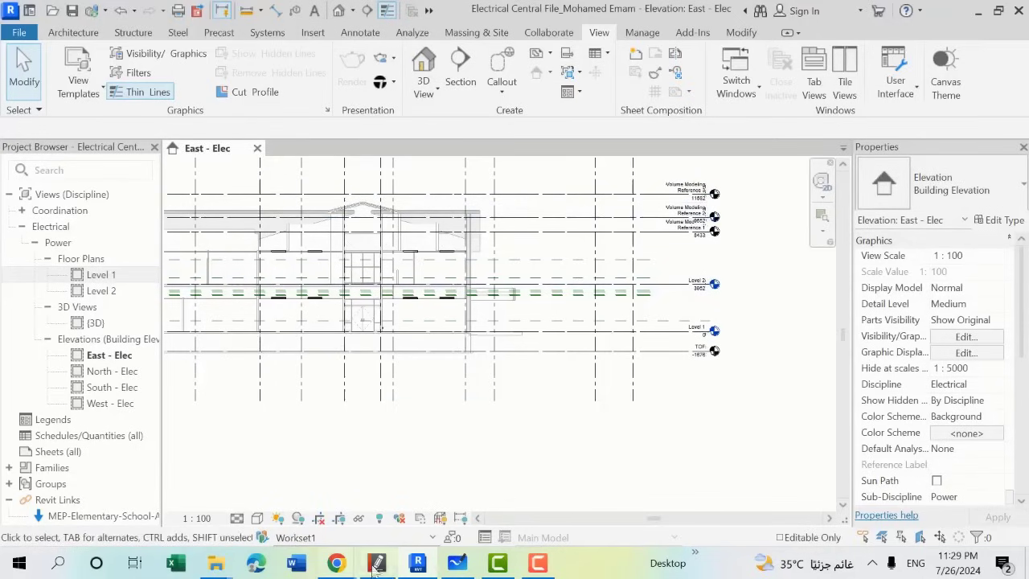
Step: Sketch an arrow on the whiteboard, then reopen the Level 1 floor plan in Revit
{"action": "left_click", "coordinate": [457, 563]}
{"action": "mouse_move", "coordinate": [460, 412]}
{"action": "left_mouse_down"}
{"action": "mouse_move", "coordinate": [406, 334]}
{"action": "mouse_move", "coordinate": [397, 354]}
{"action": "mouse_move", "coordinate": [420, 347]}
{"action": "left_mouse_up"}
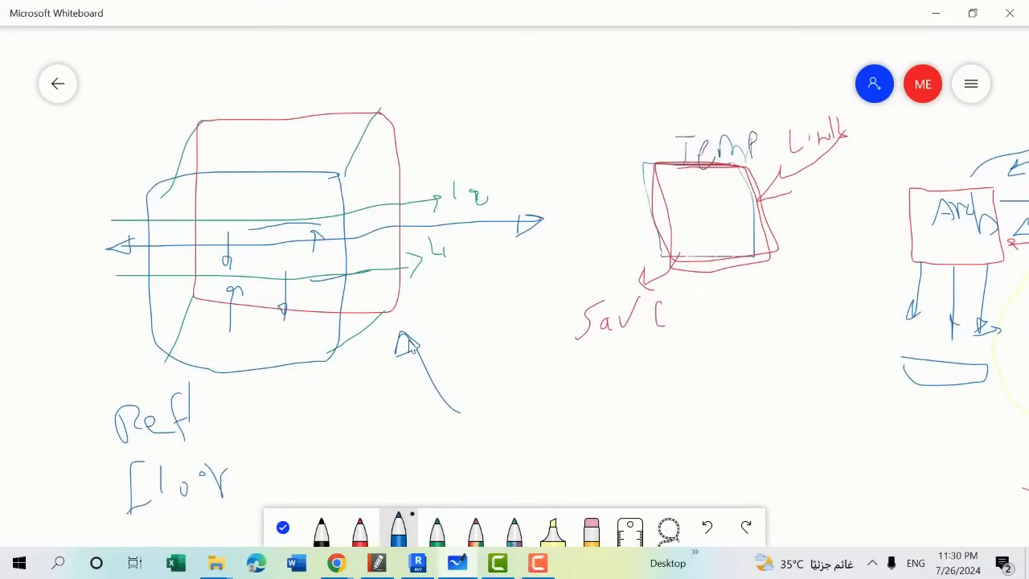
{"action": "left_click", "coordinate": [452, 563]}
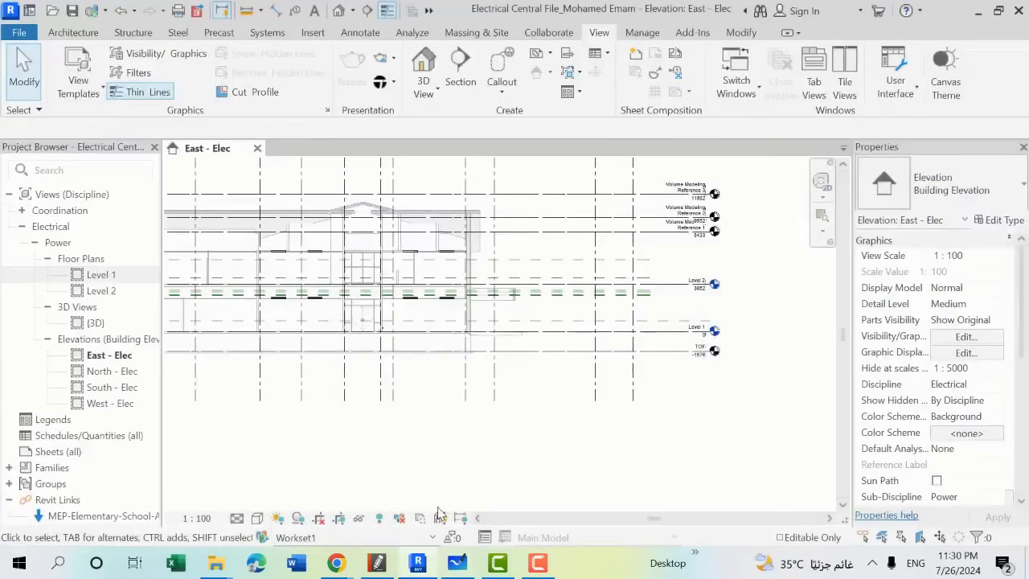
{"action": "double_click", "coordinate": [110, 277]}
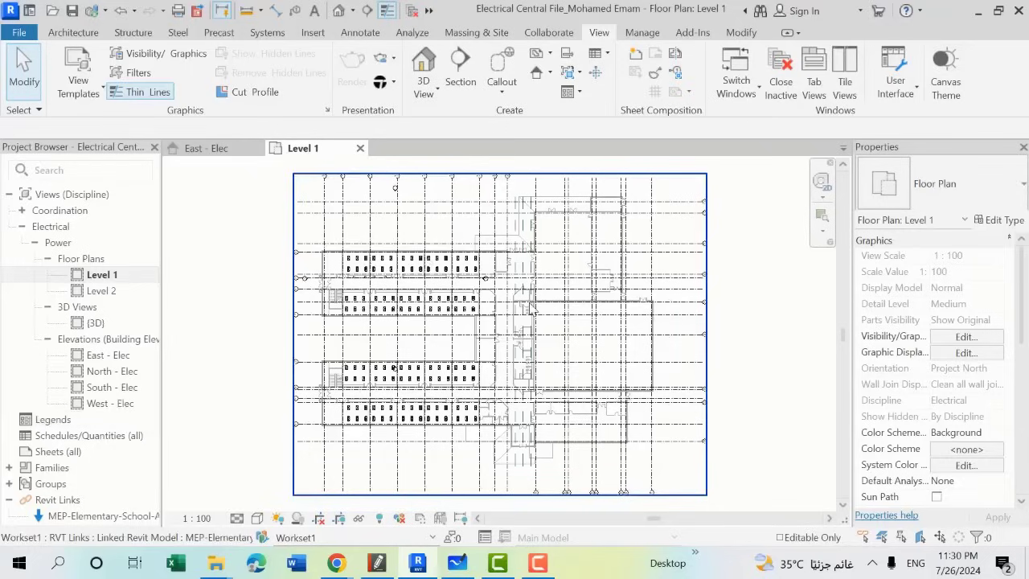
{"action": "key", "text": "alt+Tab"}
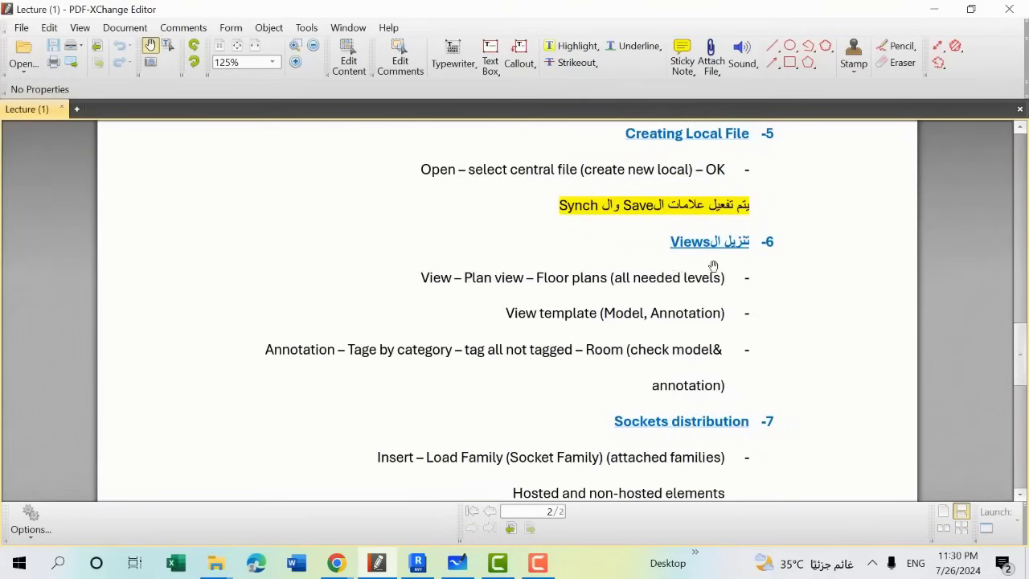
{"action": "left_click", "coordinate": [416, 563]}
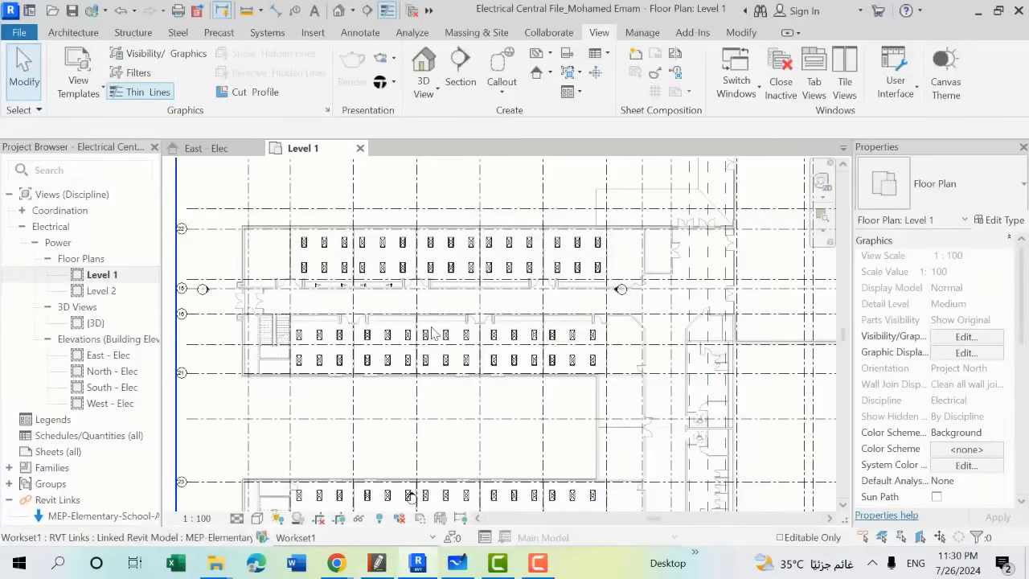
{"action": "scroll", "coordinate": [432, 331], "scroll_direction": "down", "scroll_amount": 3}
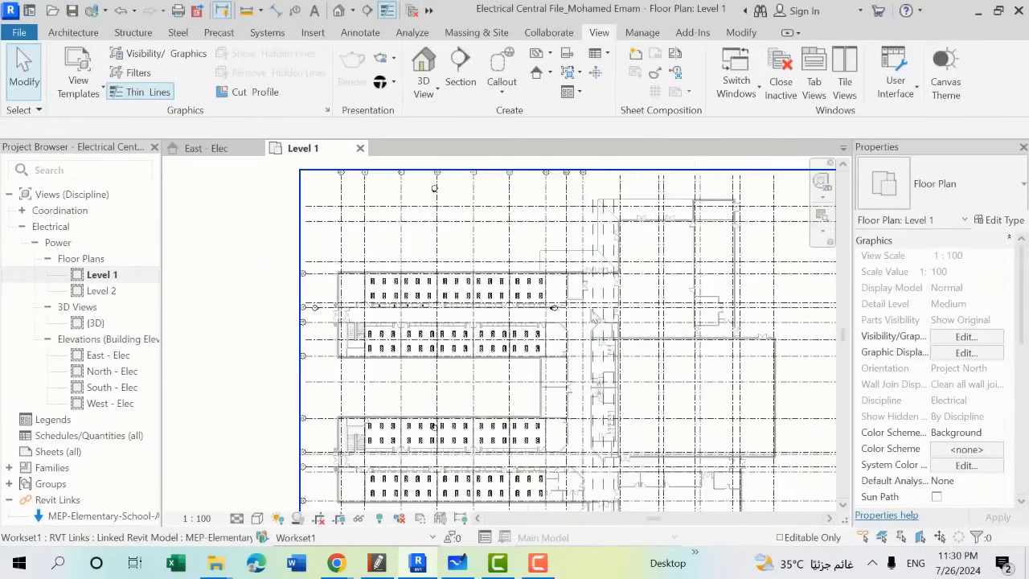
{"action": "middle_click_drag", "start_coordinate": [664, 285], "coordinate": [558, 213]}
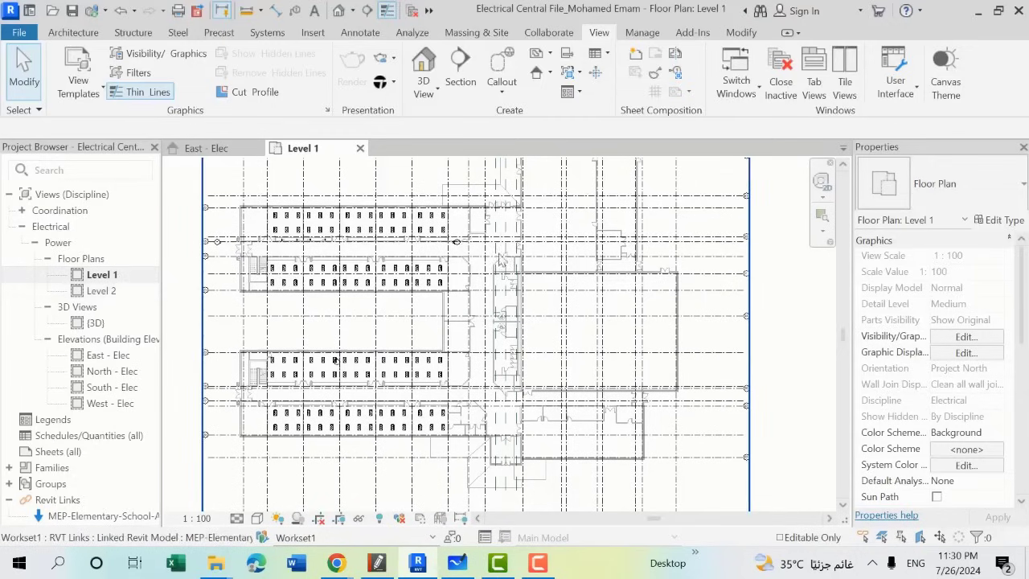
{"action": "middle_click_drag", "start_coordinate": [490, 277], "coordinate": [491, 323]}
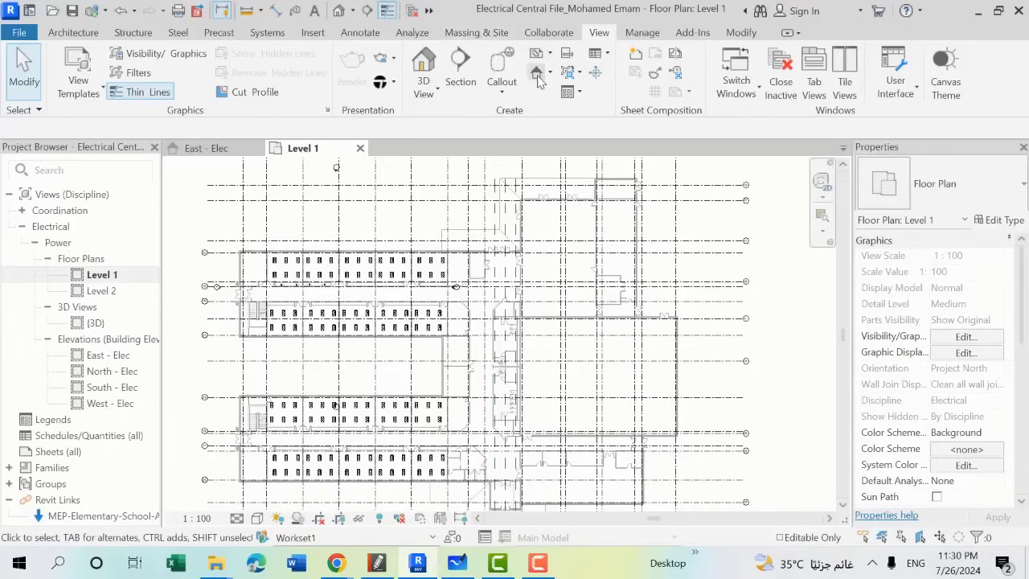
{"action": "left_click", "coordinate": [378, 563]}
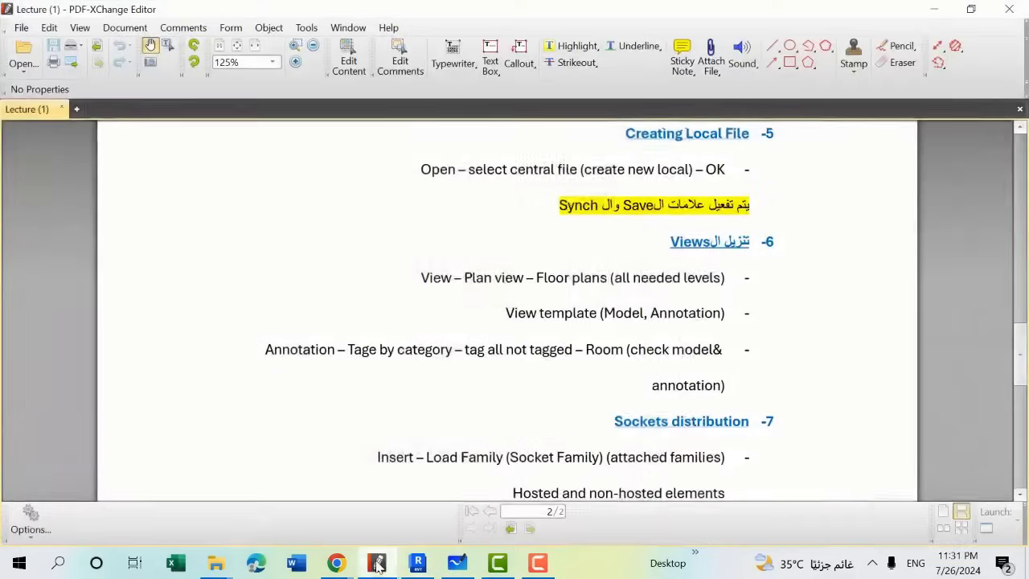
{"action": "scroll", "coordinate": [553, 336], "scroll_direction": "down", "scroll_amount": 1}
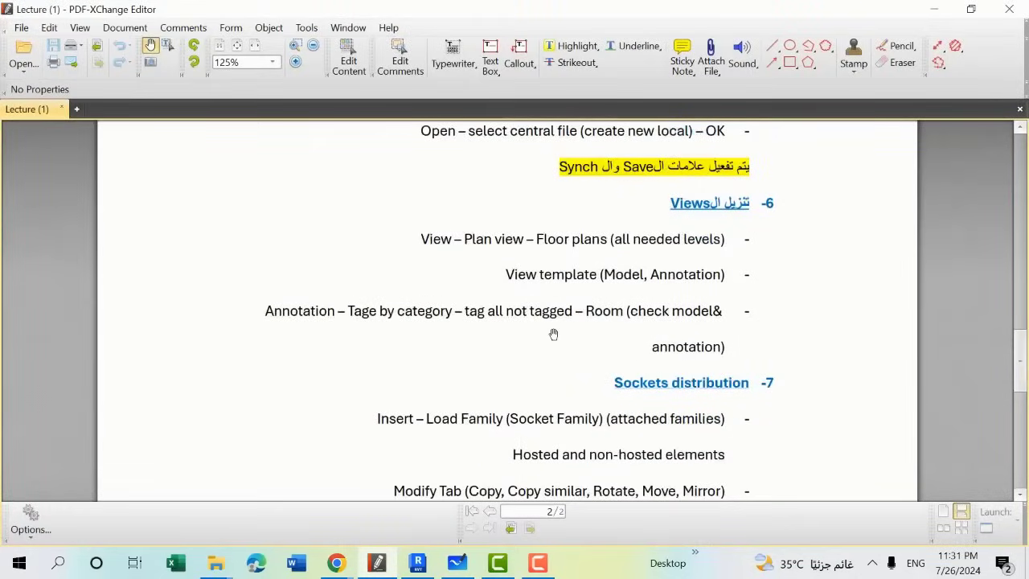
{"action": "scroll", "coordinate": [554, 334], "scroll_direction": "up", "scroll_amount": 1}
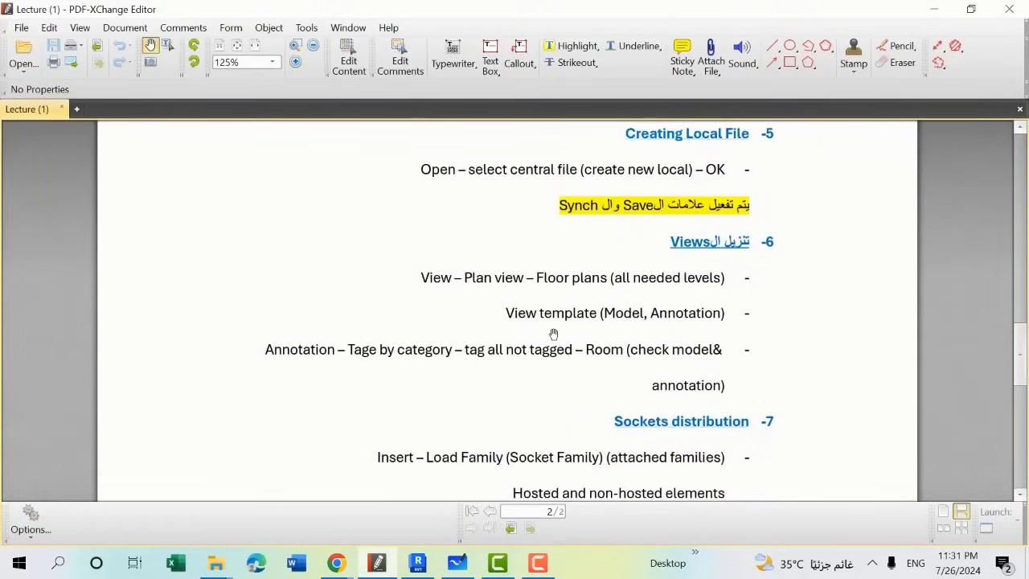
{"action": "left_click", "coordinate": [934, 9]}
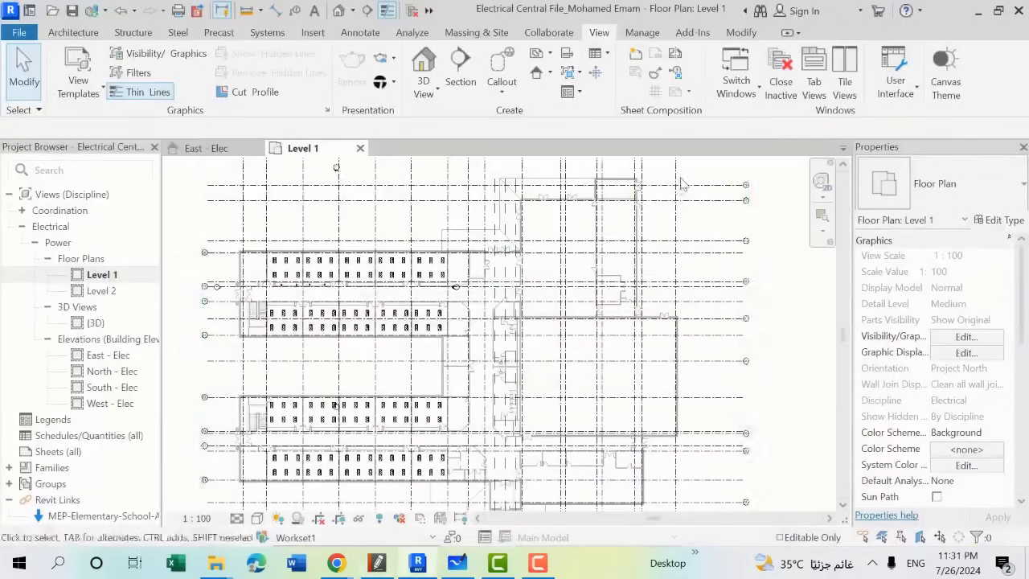
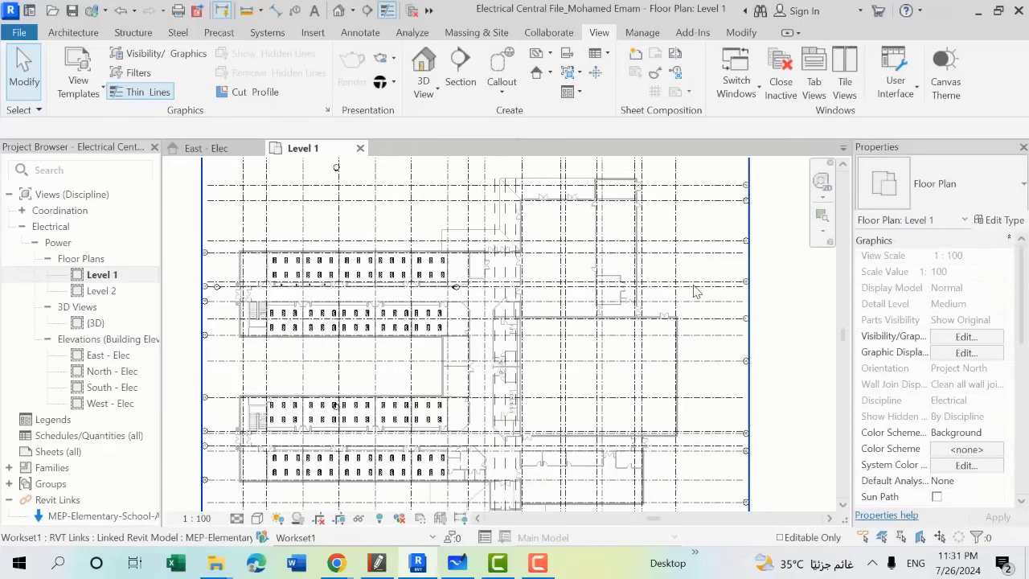
Step: Glance at the whiteboard sketch, then return to the Revit Level 1 floor plan
{"action": "left_click", "coordinate": [468, 569]}
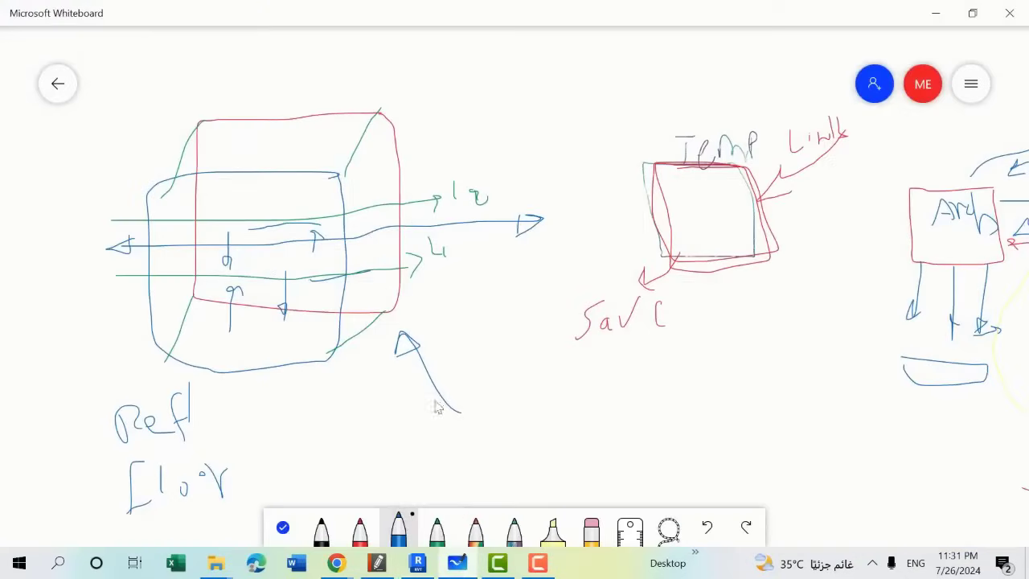
{"action": "scroll", "coordinate": [447, 161], "scroll_direction": "down", "scroll_amount": 3}
{"action": "scroll", "coordinate": [700, 226], "scroll_direction": "down", "scroll_amount": 2}
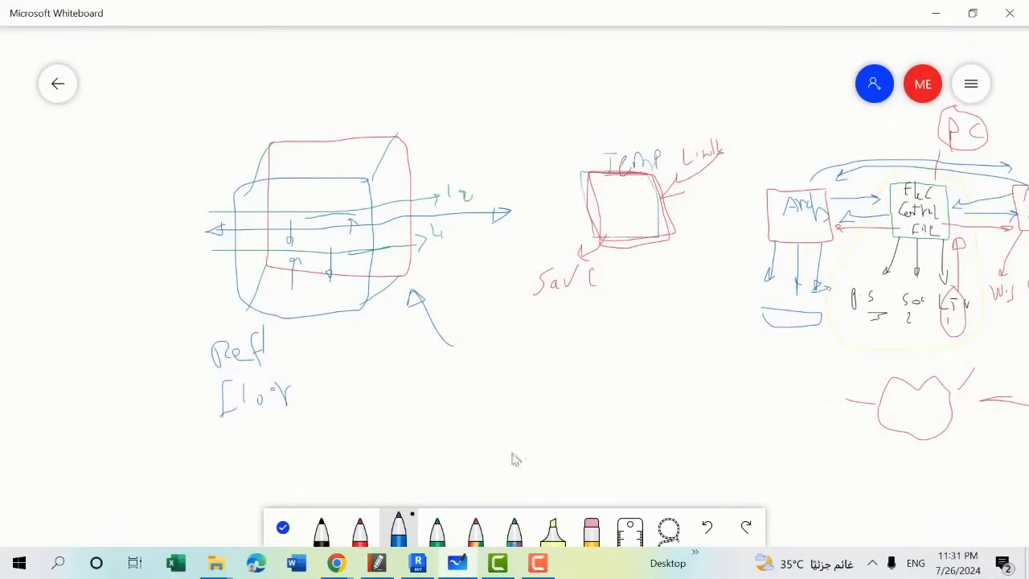
{"action": "left_click", "coordinate": [418, 563]}
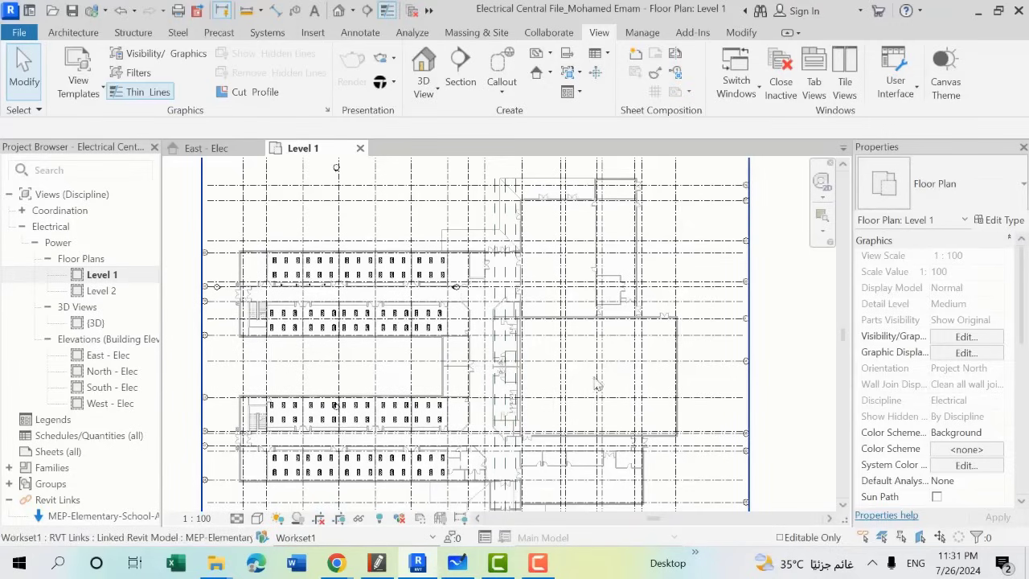
Step: Bring the whole building plan into view and scroll Properties down to Identity Data
{"action": "middle_click_drag", "start_coordinate": [596, 384], "coordinate": [537, 306]}
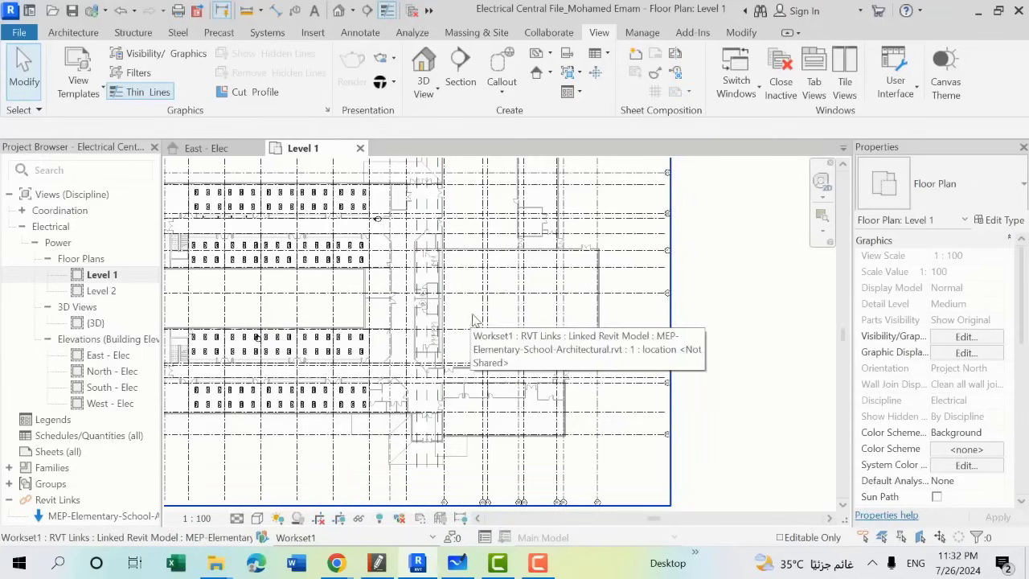
{"action": "scroll", "coordinate": [515, 322], "scroll_direction": "down", "scroll_amount": 1}
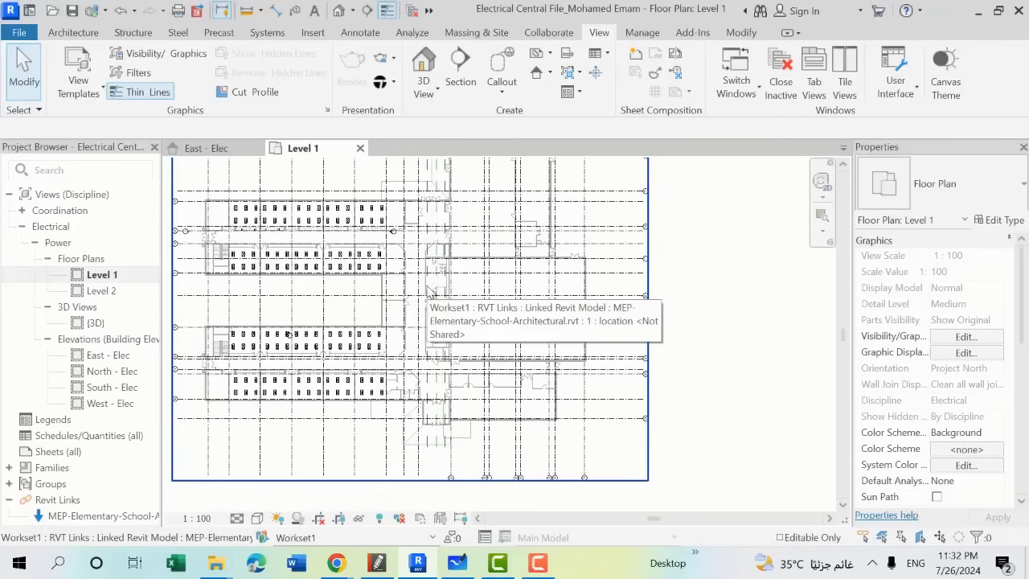
{"action": "scroll", "coordinate": [427, 291], "scroll_direction": "up", "scroll_amount": 2}
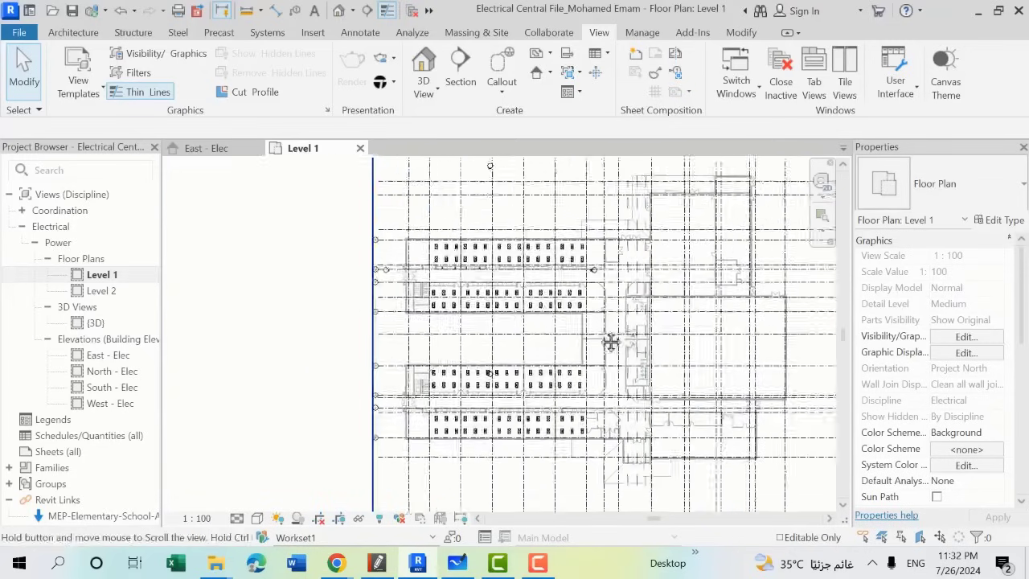
{"action": "middle_click_drag", "start_coordinate": [427, 291], "coordinate": [609, 340]}
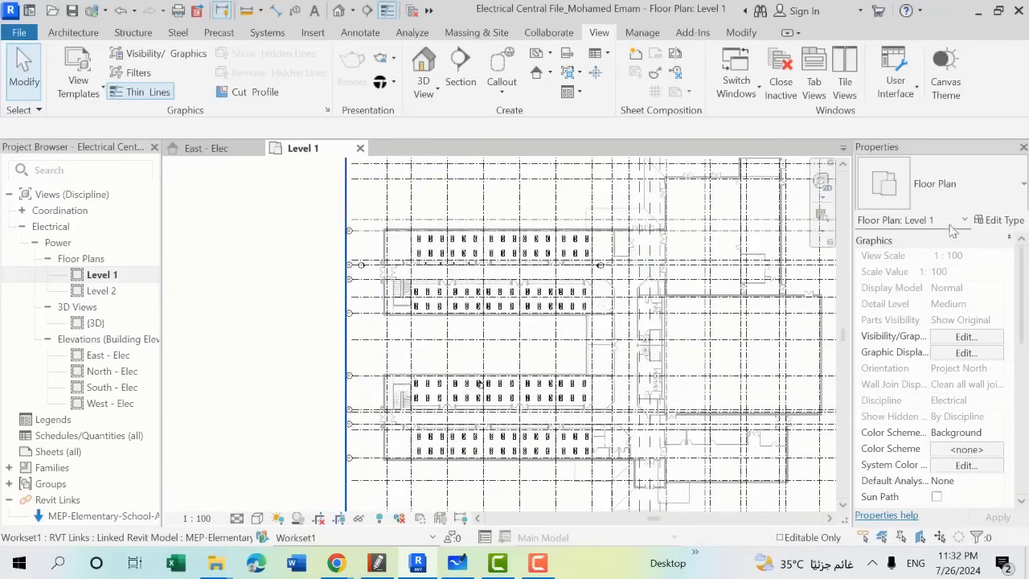
{"action": "scroll", "coordinate": [925, 289], "scroll_direction": "down", "scroll_amount": 4}
{"action": "scroll", "coordinate": [909, 345], "scroll_direction": "down", "scroll_amount": 2}
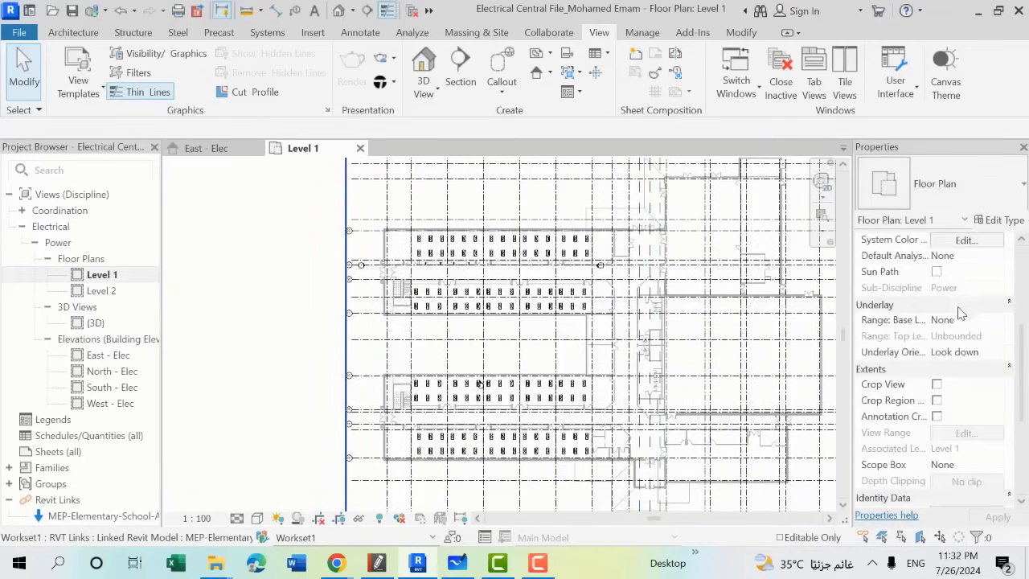
{"action": "scroll", "coordinate": [897, 386], "scroll_direction": "down", "scroll_amount": 3}
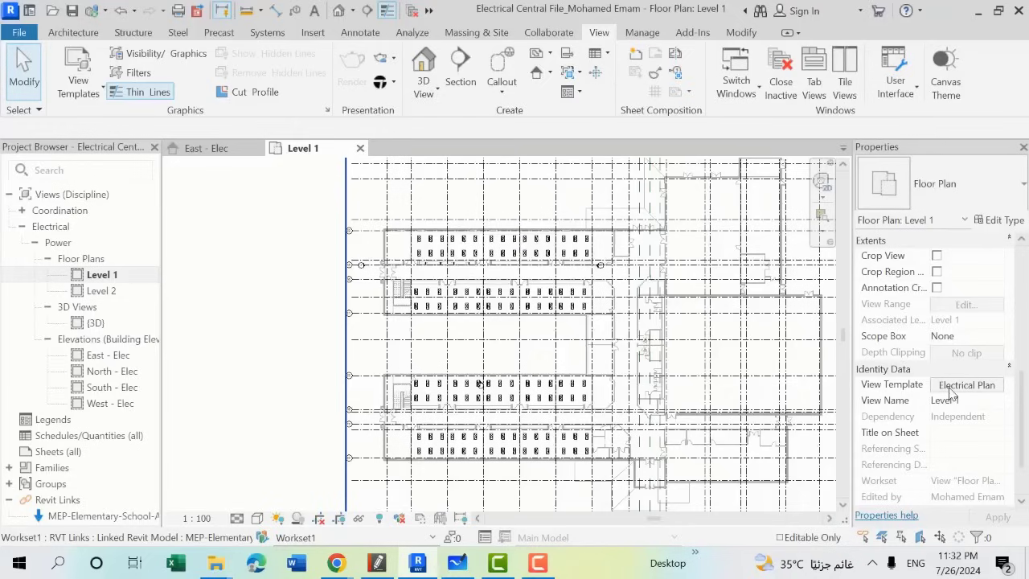
Step: Set the Level 1 plan's view template to <None>
{"action": "left_click", "coordinate": [951, 386]}
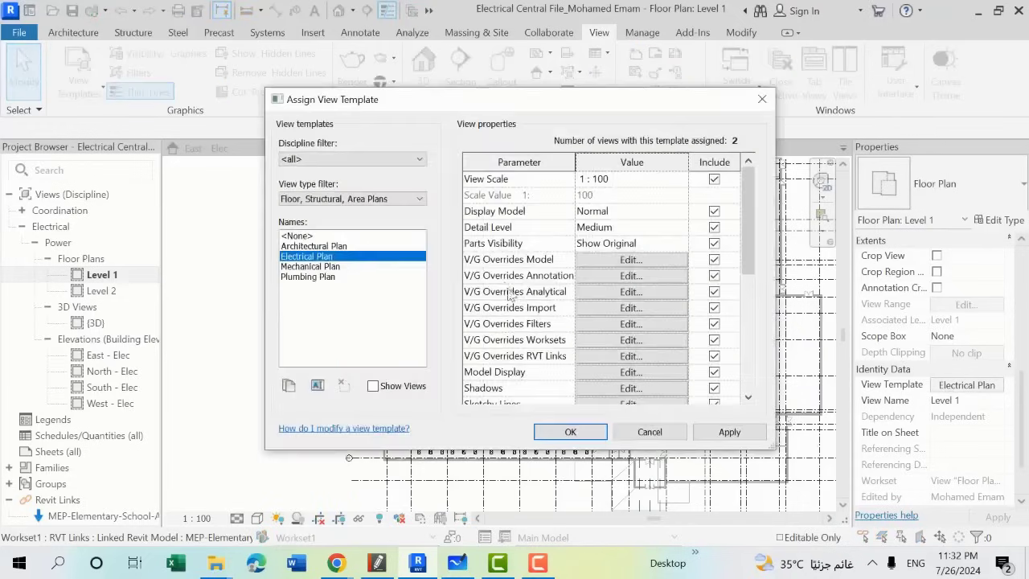
{"action": "left_click", "coordinate": [307, 237]}
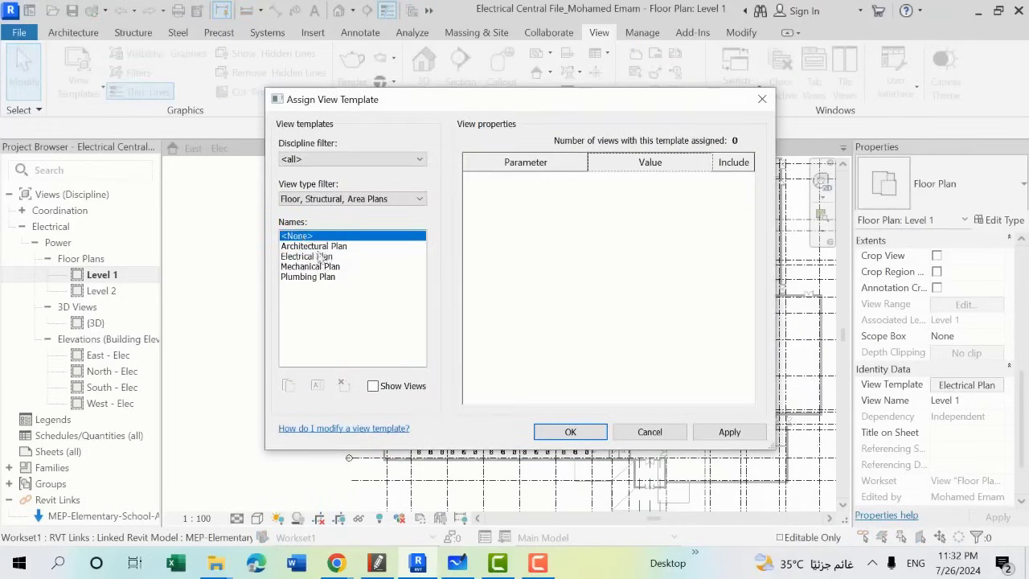
{"action": "left_click", "coordinate": [593, 432]}
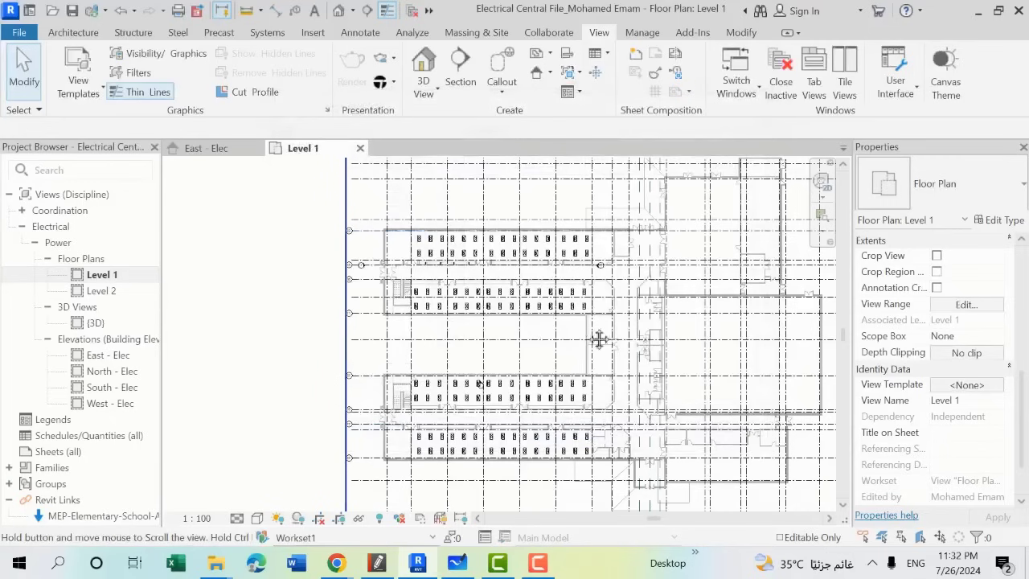
Step: Reassign the Electrical Plan view template to the Level 1 plan
{"action": "middle_click_drag", "start_coordinate": [598, 340], "coordinate": [506, 326]}
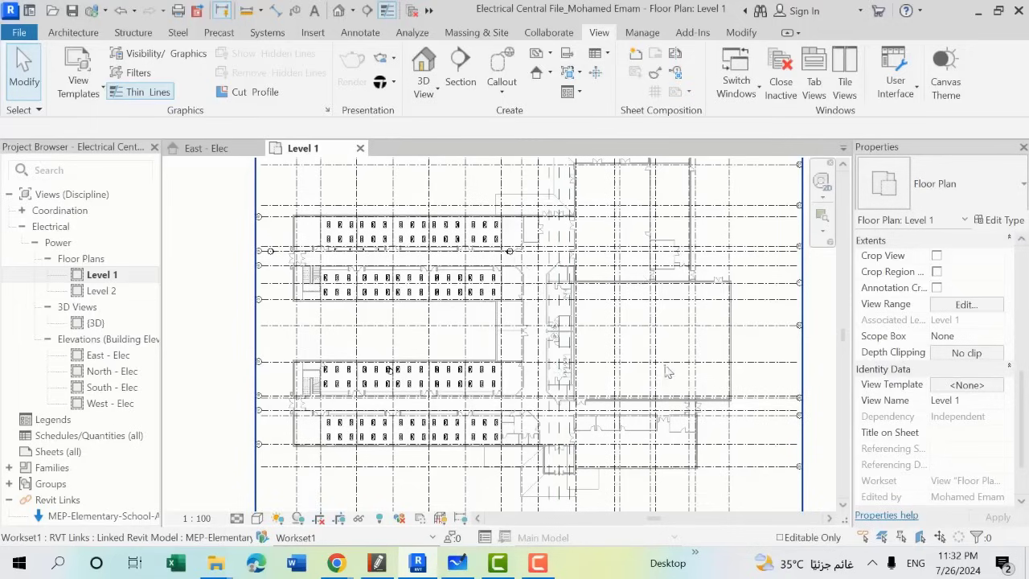
{"action": "left_click", "coordinate": [961, 387]}
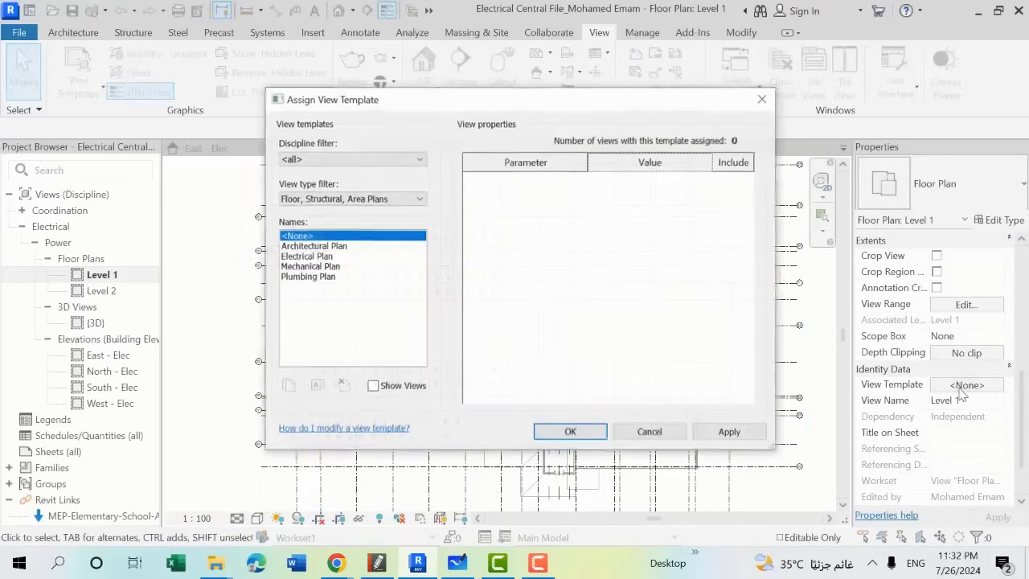
{"action": "left_click", "coordinate": [331, 257]}
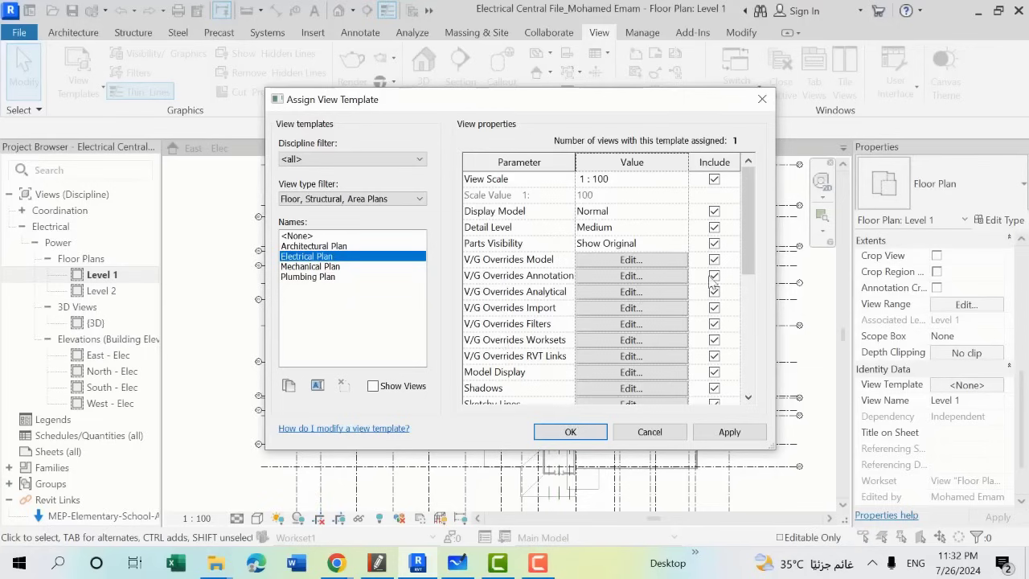
{"action": "left_click", "coordinate": [570, 431]}
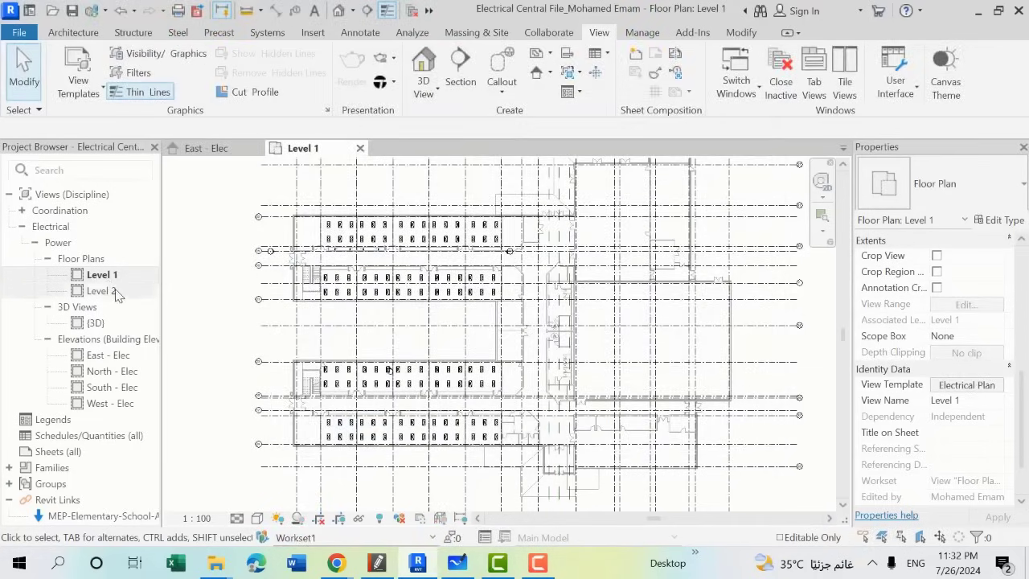
Step: Change the Electrical Plan template's View Scale to 1 : 200, then open Level 2 from the Project Browser
{"action": "left_click", "coordinate": [115, 291]}
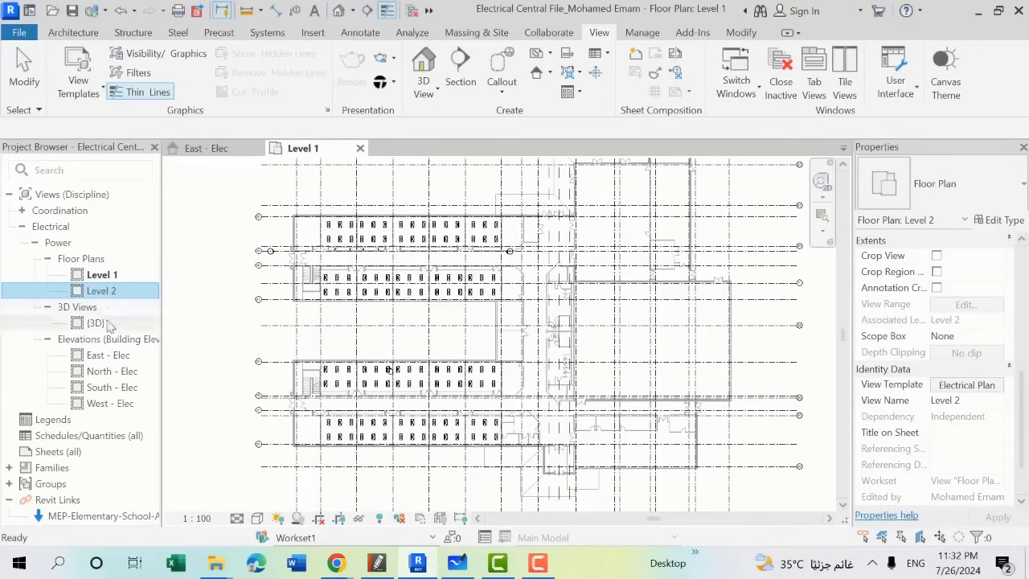
{"action": "left_click", "coordinate": [116, 276]}
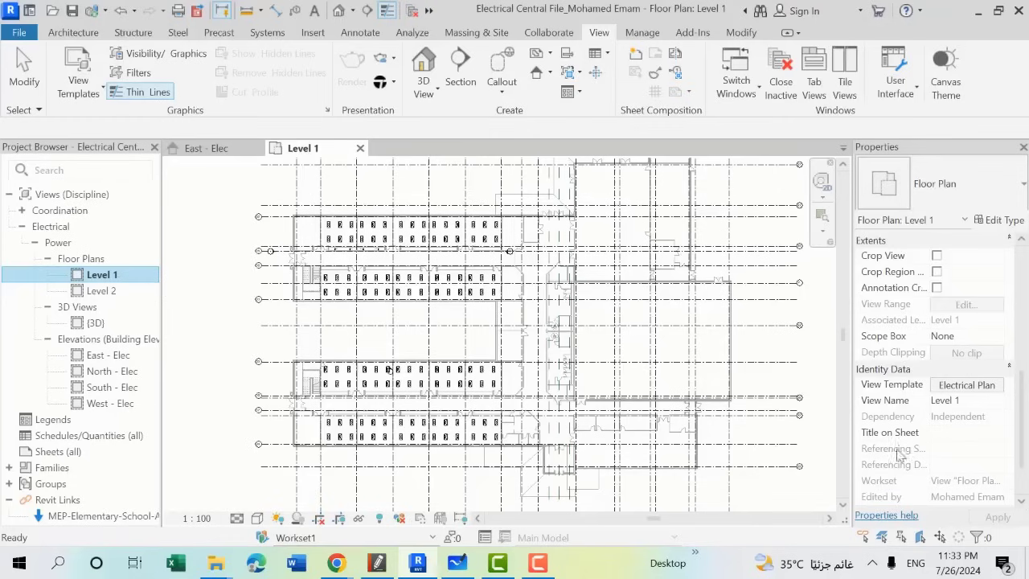
{"action": "left_click", "coordinate": [968, 386]}
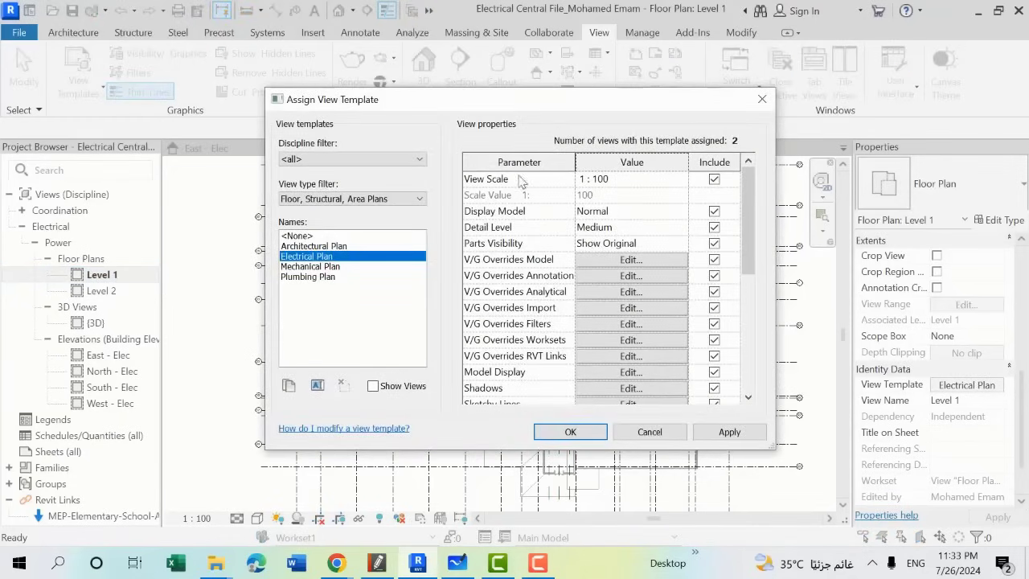
{"action": "left_click", "coordinate": [616, 181]}
{"action": "left_click", "coordinate": [681, 181]}
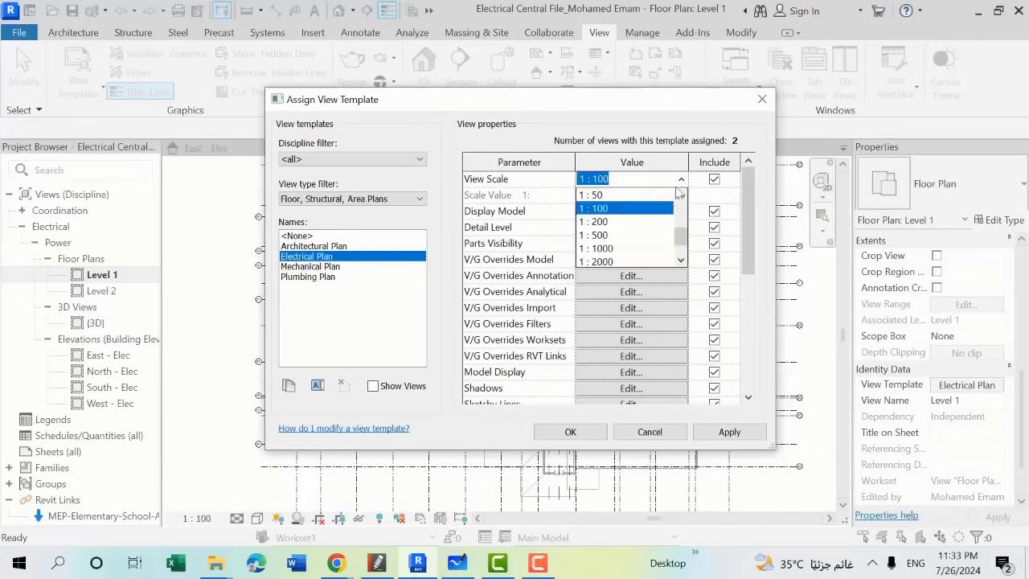
{"action": "left_click", "coordinate": [632, 222]}
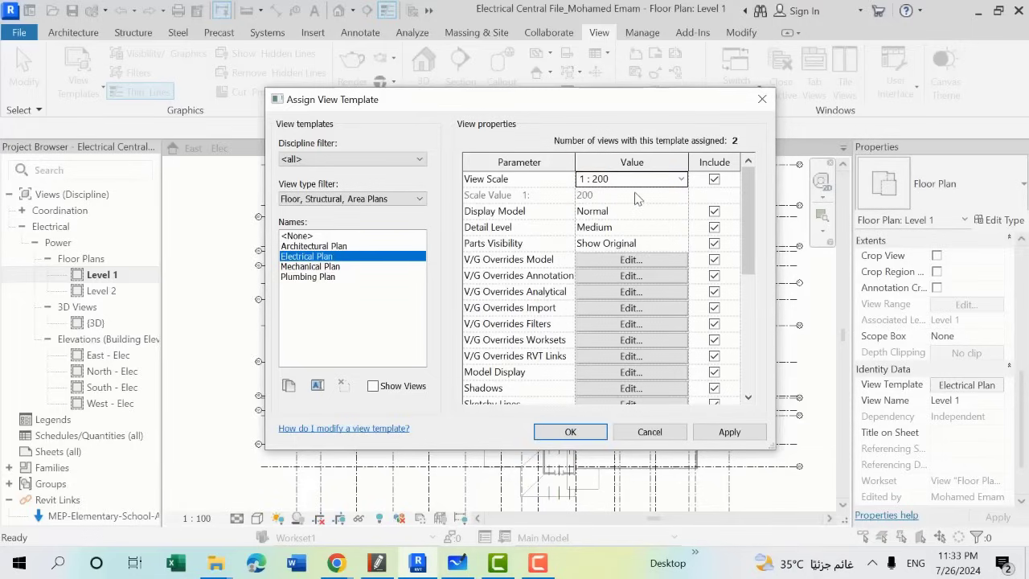
{"action": "left_click", "coordinate": [594, 434]}
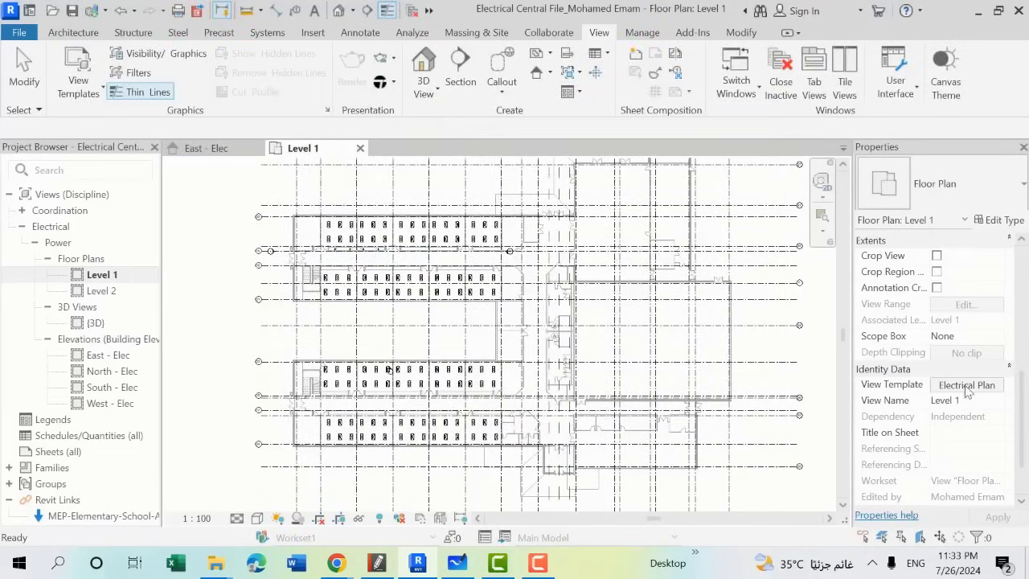
{"action": "left_click", "coordinate": [124, 293]}
{"action": "double_click", "coordinate": [124, 292]}
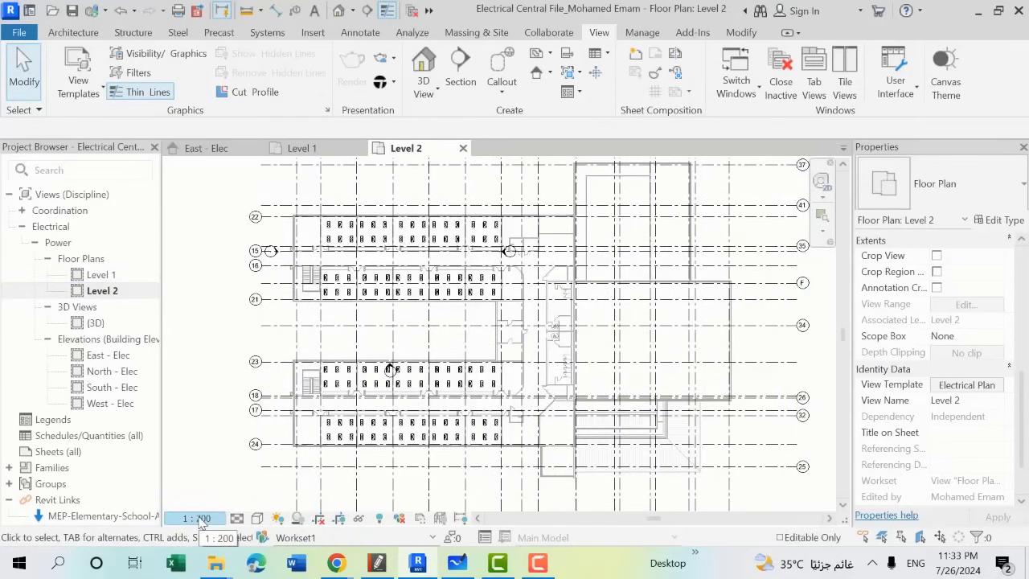
Step: Review the Electrical Plan template's Display Model and visual style settings for Level 2
{"action": "left_click", "coordinate": [971, 385]}
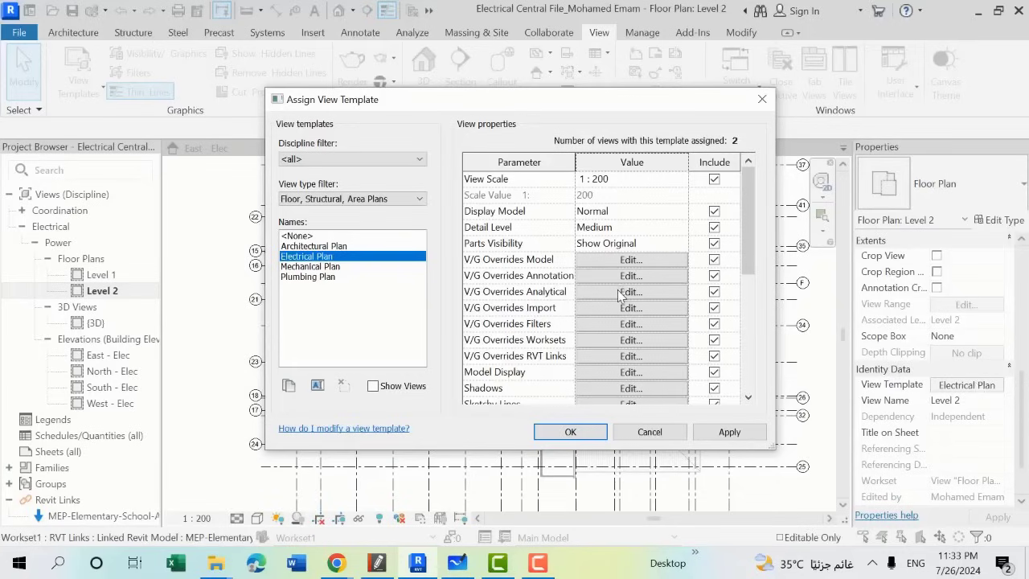
{"action": "scroll", "coordinate": [620, 296], "scroll_direction": "down", "scroll_amount": 3}
{"action": "scroll", "coordinate": [619, 296], "scroll_direction": "down", "scroll_amount": 1}
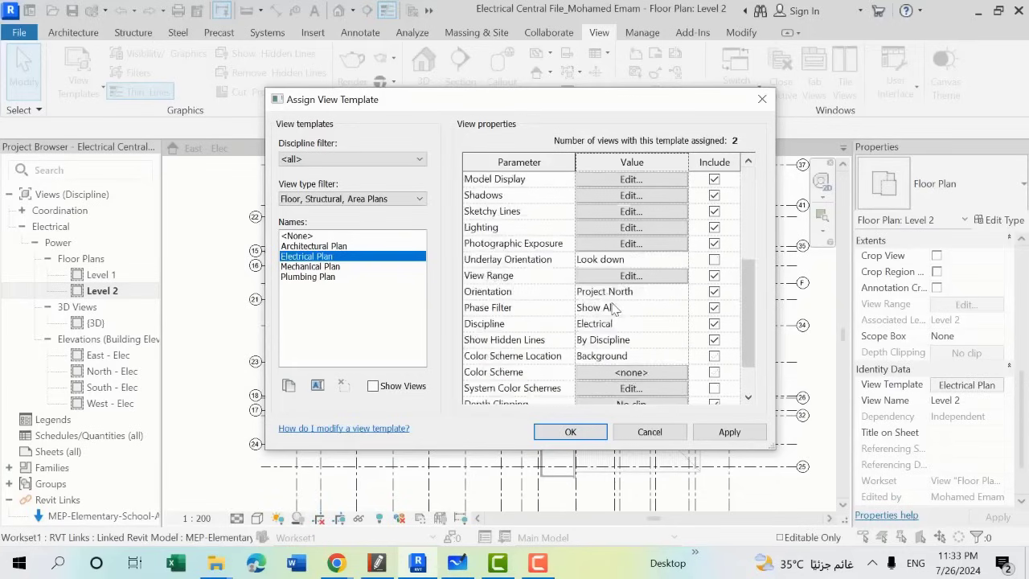
{"action": "scroll", "coordinate": [618, 299], "scroll_direction": "down", "scroll_amount": 1}
{"action": "scroll", "coordinate": [616, 304], "scroll_direction": "up", "scroll_amount": 5}
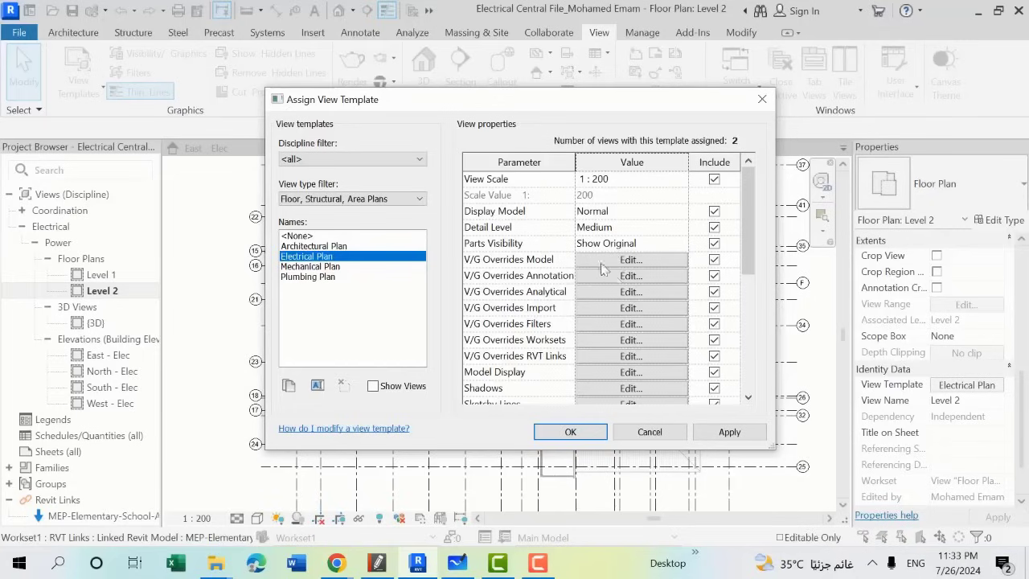
{"action": "left_click", "coordinate": [614, 212]}
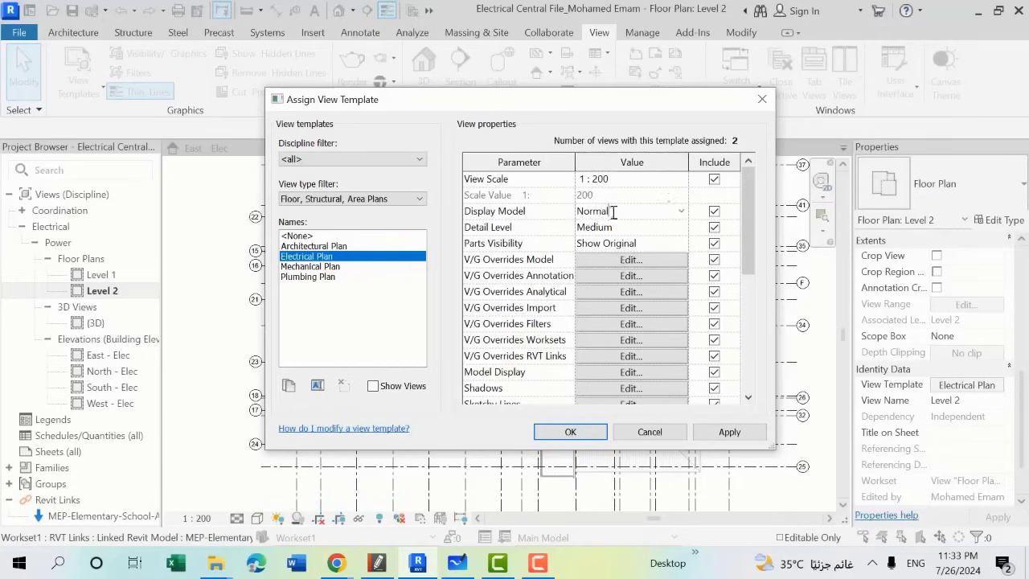
{"action": "left_click", "coordinate": [762, 99]}
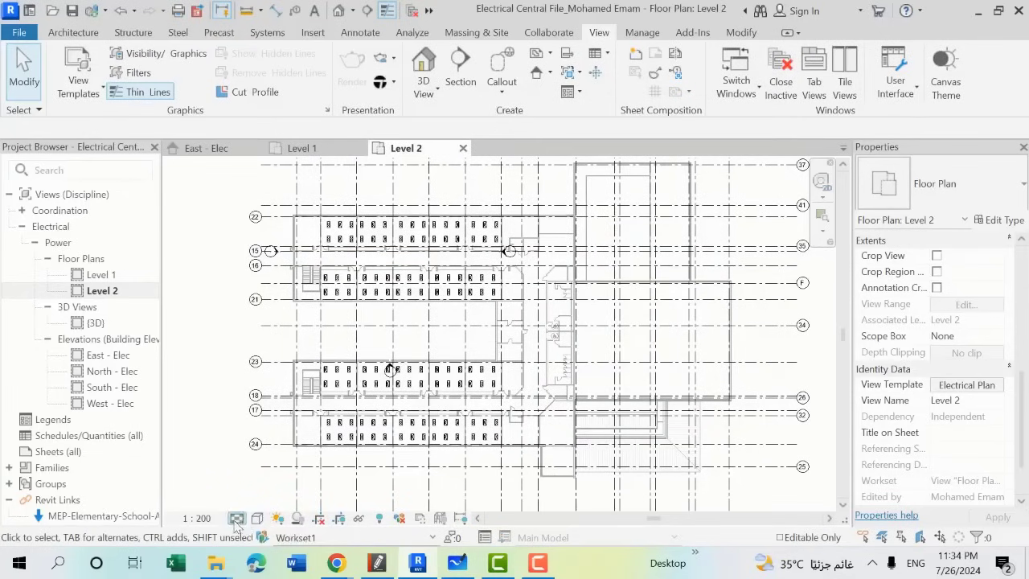
{"action": "left_click", "coordinate": [257, 519]}
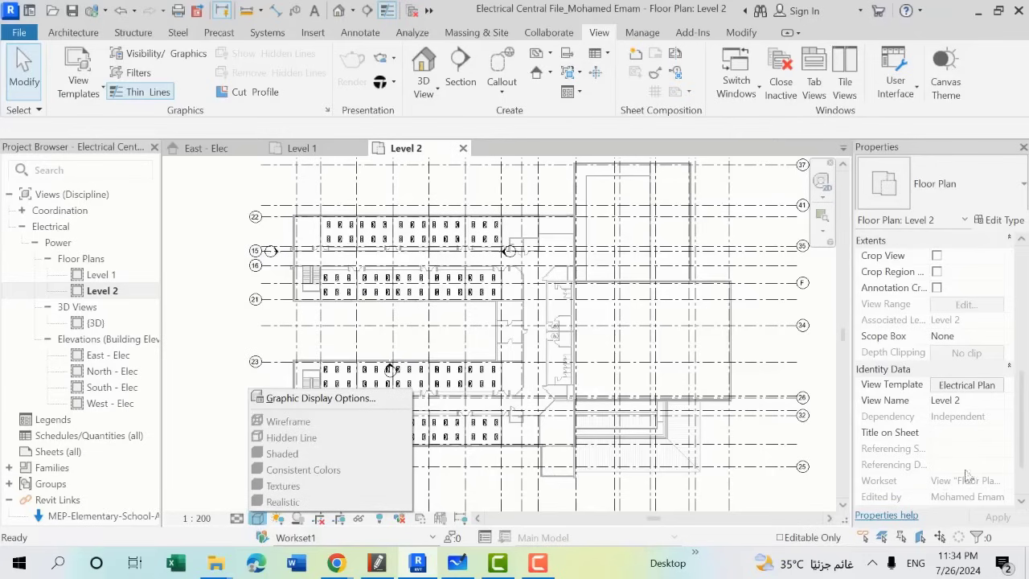
{"action": "left_click", "coordinate": [963, 385]}
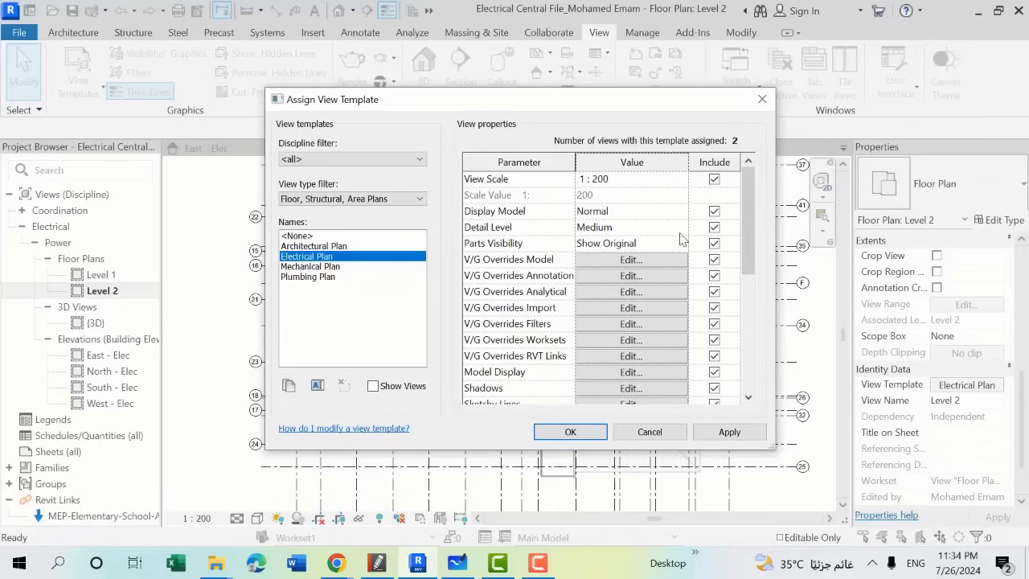
Step: Try Fine, Coarse, then Medium detail level on the Level 2 plan
{"action": "key", "text": "Return"}
{"action": "left_click", "coordinate": [257, 518]}
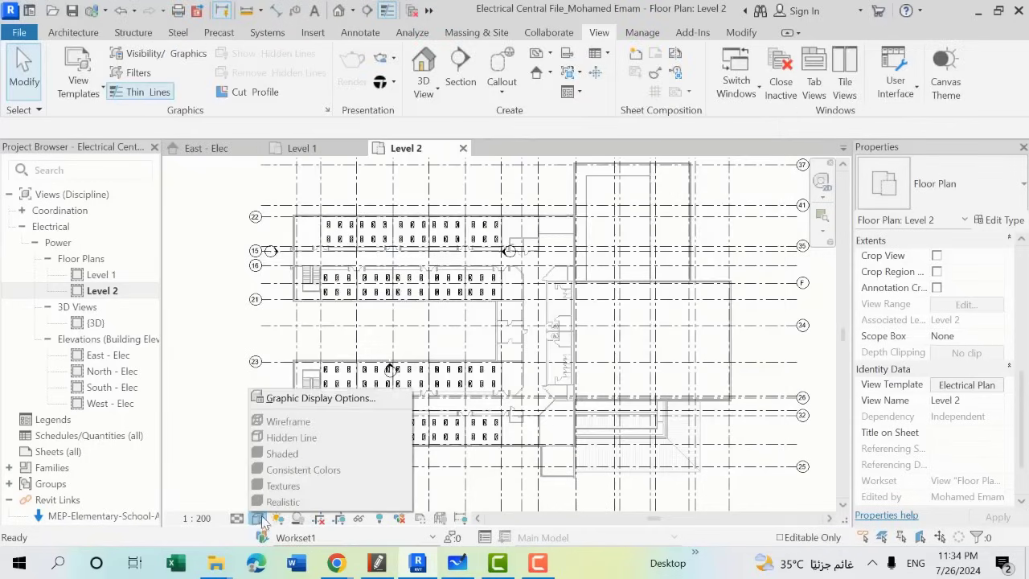
{"action": "left_click", "coordinate": [237, 518]}
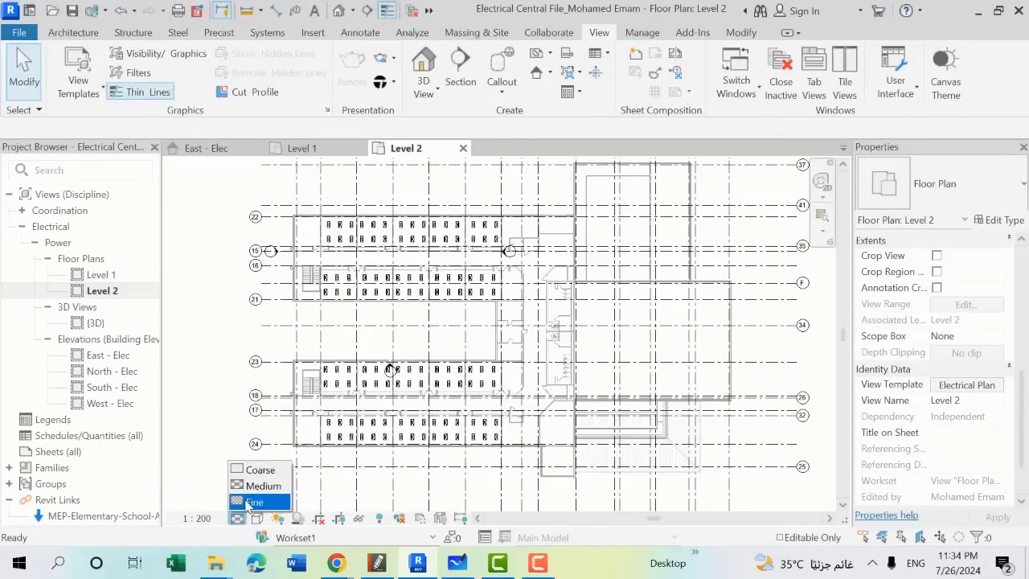
{"action": "left_click", "coordinate": [250, 502]}
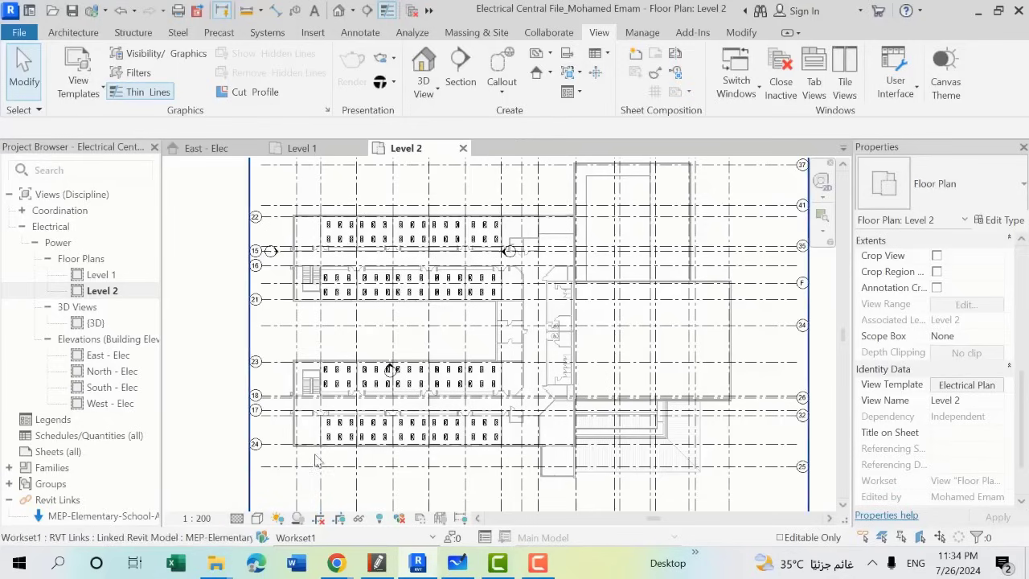
{"action": "left_click", "coordinate": [237, 518]}
{"action": "left_click", "coordinate": [246, 468]}
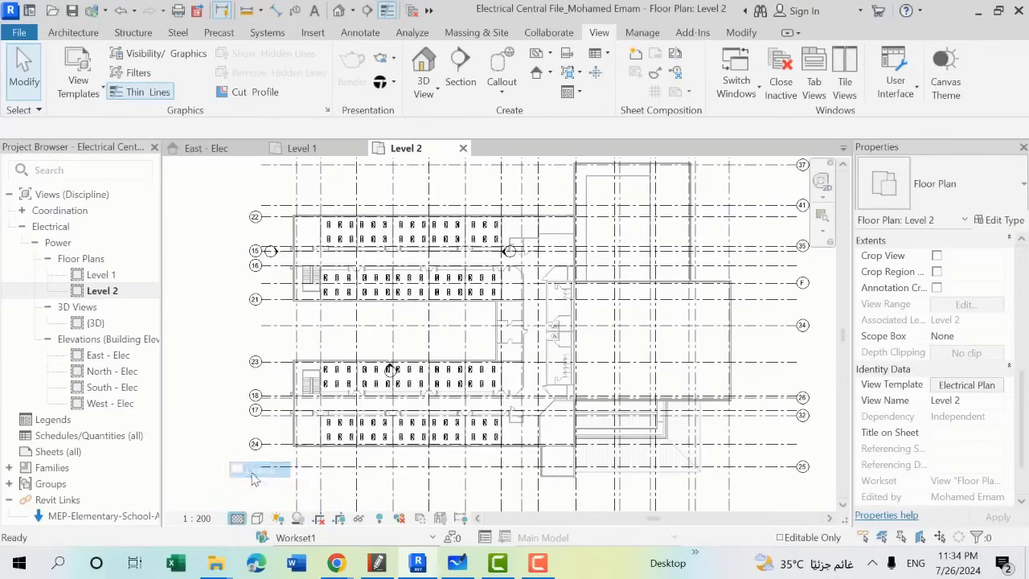
{"action": "scroll", "coordinate": [568, 331], "scroll_direction": "up", "scroll_amount": 2}
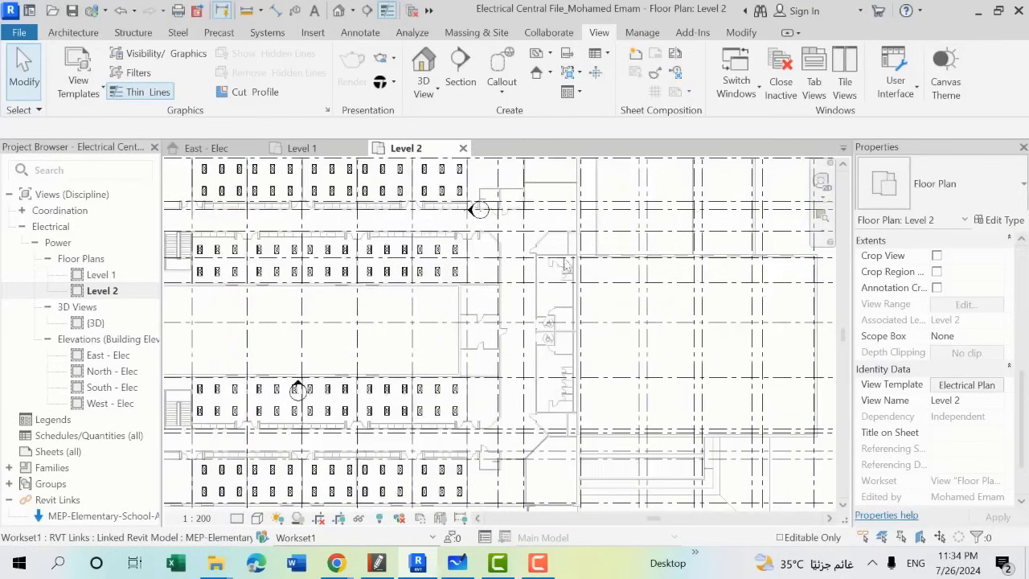
{"action": "left_click", "coordinate": [237, 518]}
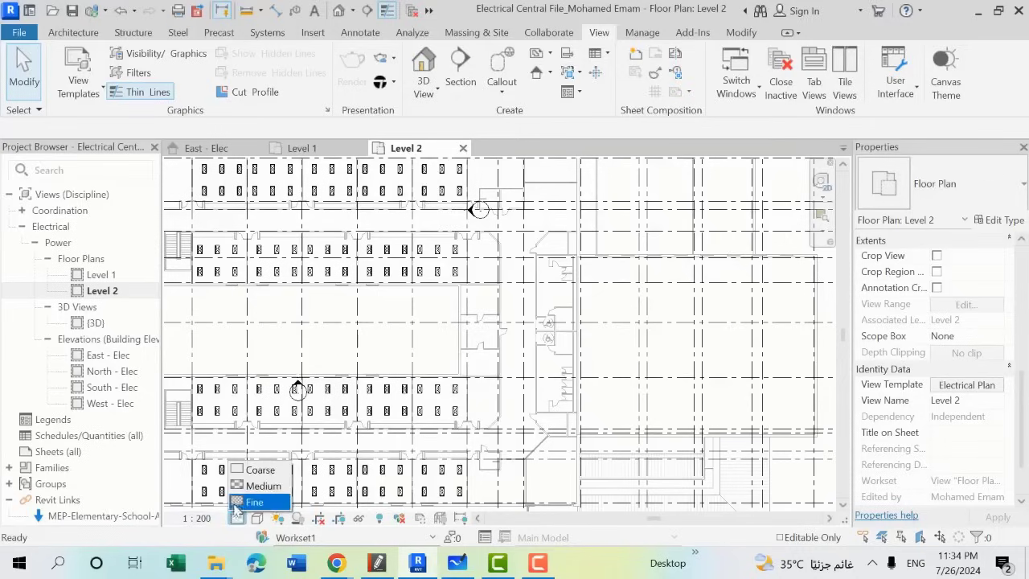
{"action": "left_click", "coordinate": [241, 487]}
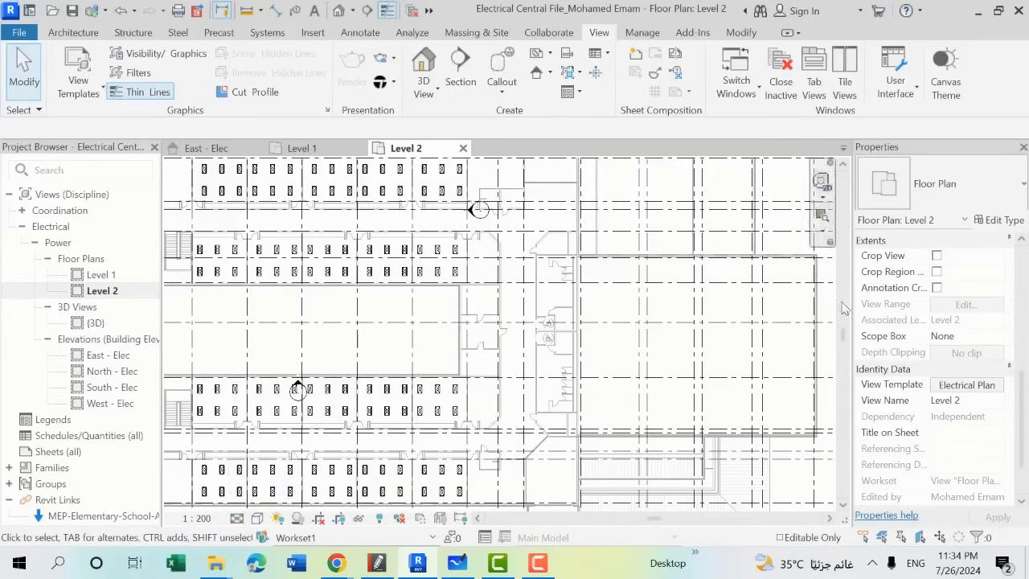
Step: Make the Electrical Plan template control Display Model and Detail Level, then test the lock
{"action": "left_click", "coordinate": [969, 384]}
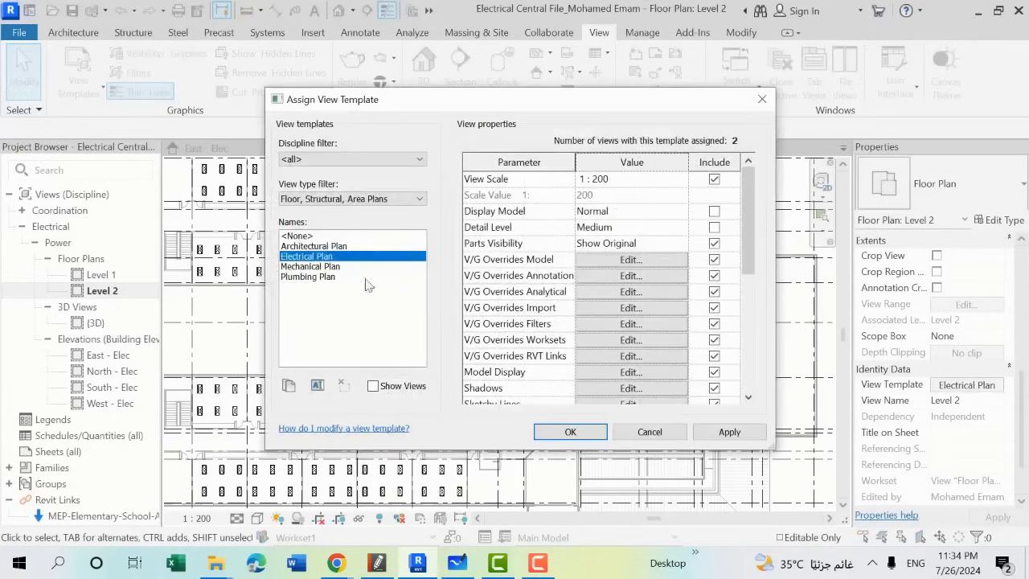
{"action": "left_click", "coordinate": [718, 227]}
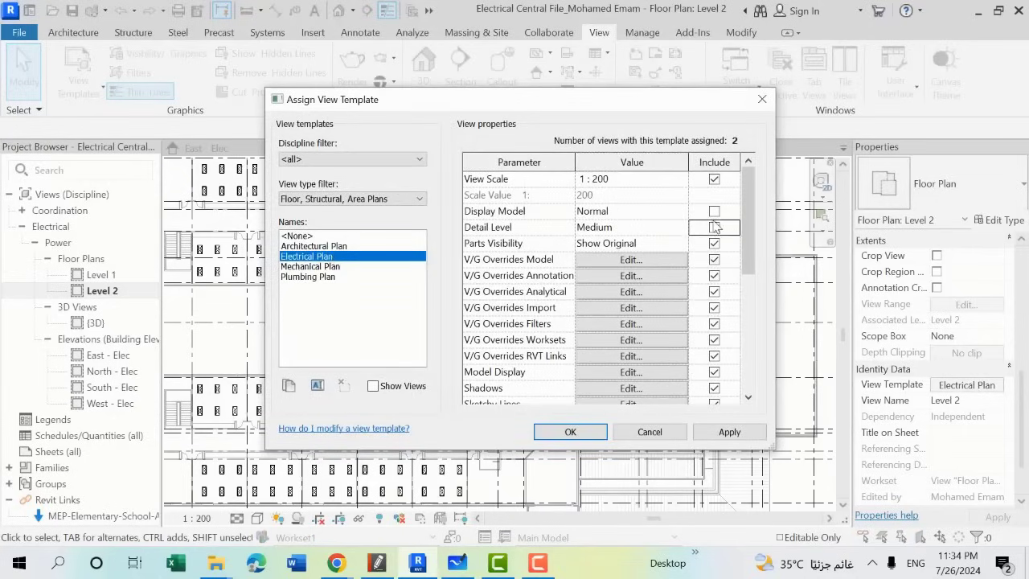
{"action": "left_click", "coordinate": [715, 211]}
{"action": "left_click", "coordinate": [715, 212]}
{"action": "left_click", "coordinate": [715, 228]}
{"action": "left_click", "coordinate": [568, 432]}
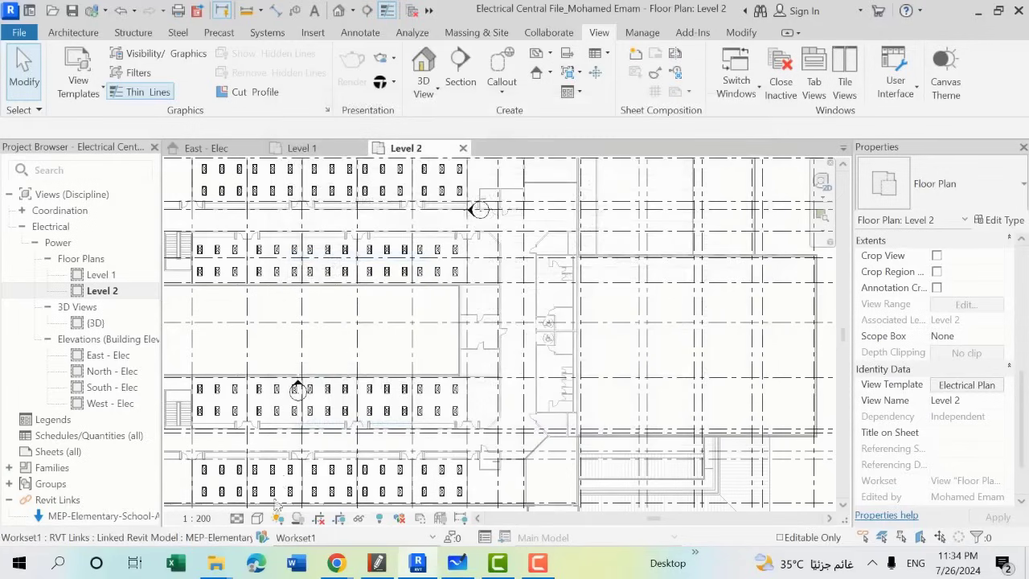
{"action": "left_click", "coordinate": [238, 518]}
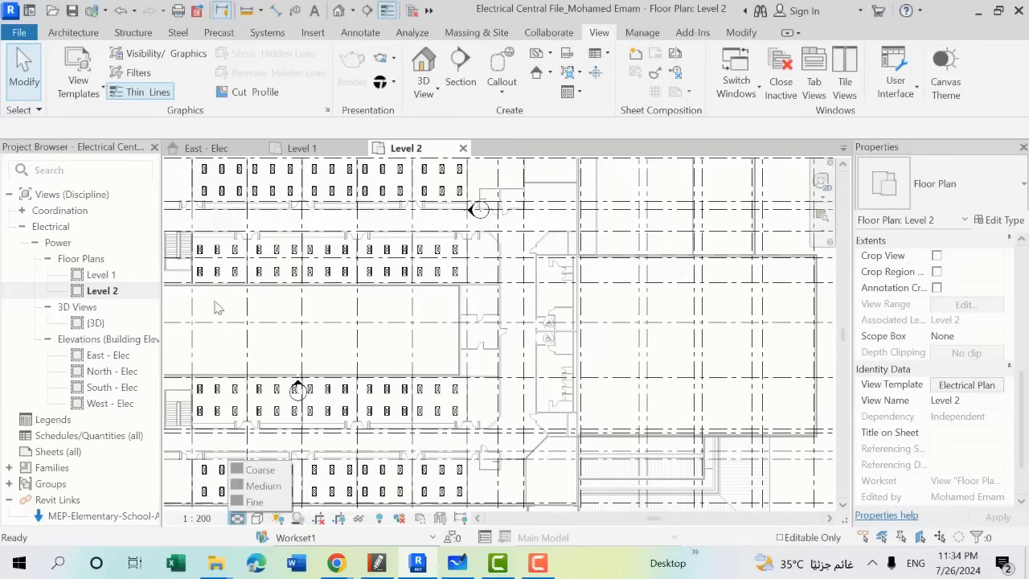
Step: Release View Scale from Electrical Plan template control
{"action": "left_click", "coordinate": [995, 387]}
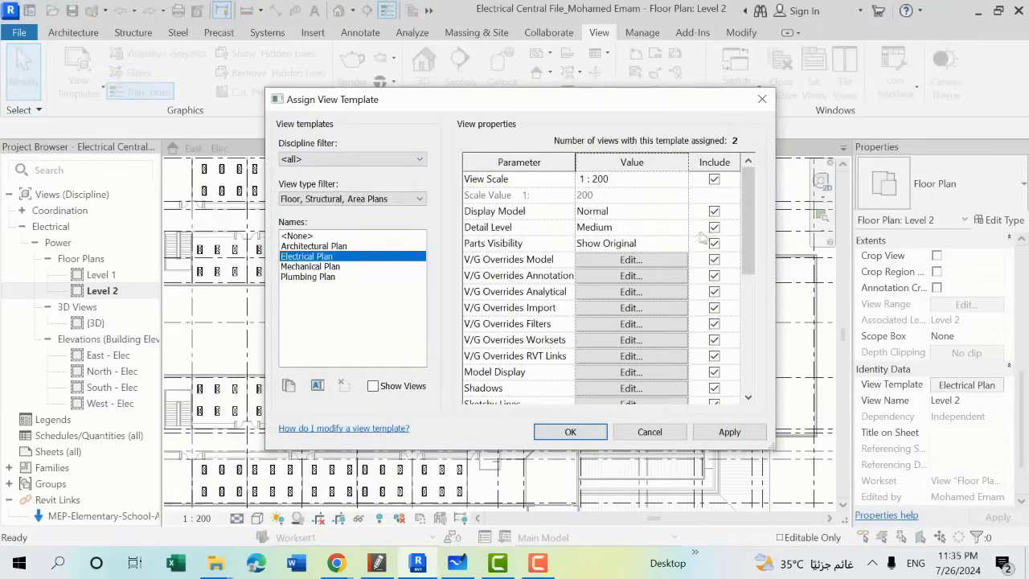
{"action": "left_click", "coordinate": [763, 99]}
{"action": "left_click", "coordinate": [197, 517]}
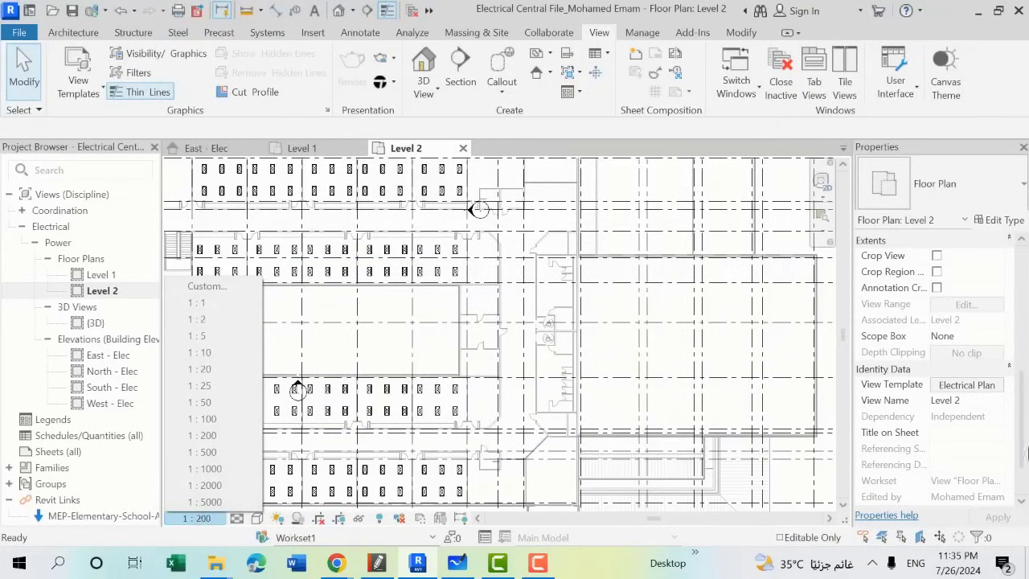
{"action": "left_click", "coordinate": [969, 388]}
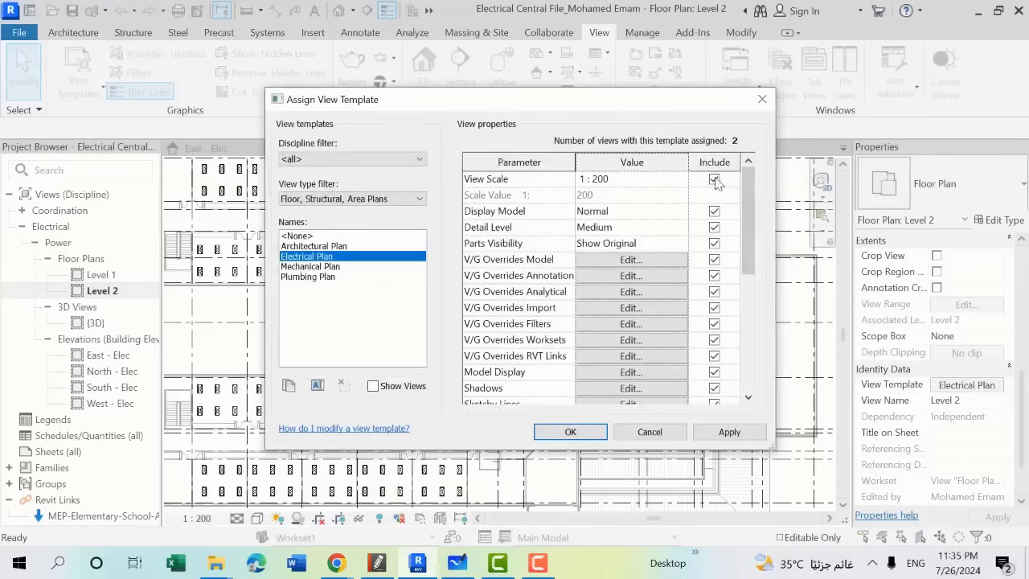
{"action": "left_click", "coordinate": [715, 181]}
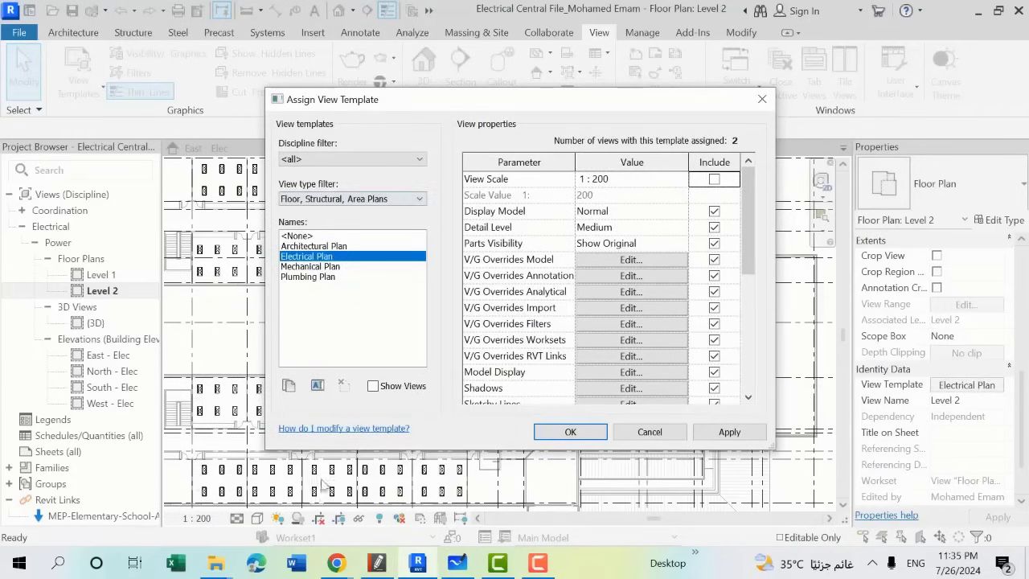
{"action": "left_click", "coordinate": [589, 431]}
Step: Try Level 2 scales 1:50 and 1:1, then return View Scale to template control
{"action": "left_click", "coordinate": [213, 523]}
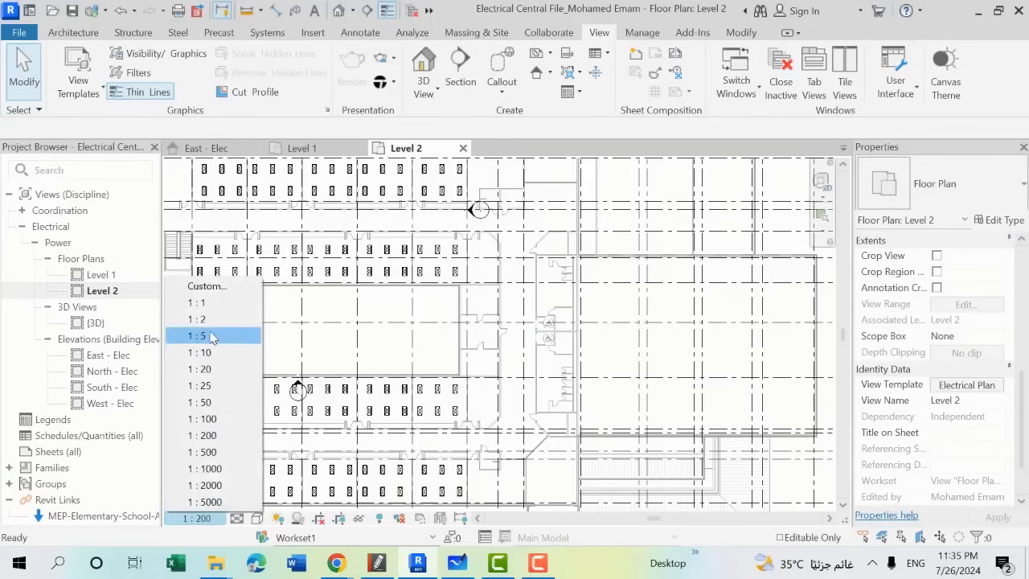
{"action": "left_click", "coordinate": [206, 402]}
{"action": "left_click", "coordinate": [213, 523]}
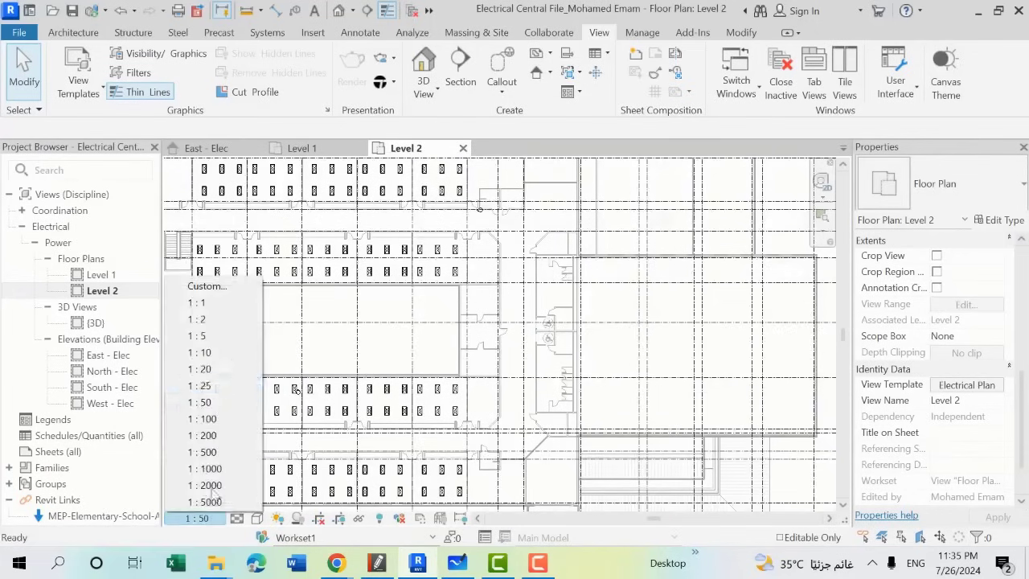
{"action": "left_click", "coordinate": [223, 311]}
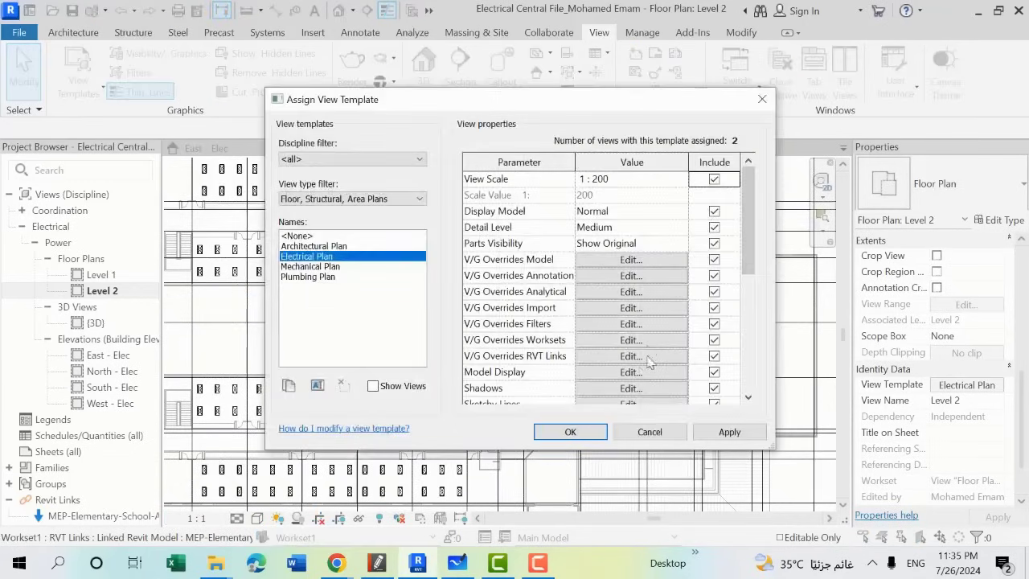
{"action": "left_click", "coordinate": [568, 432]}
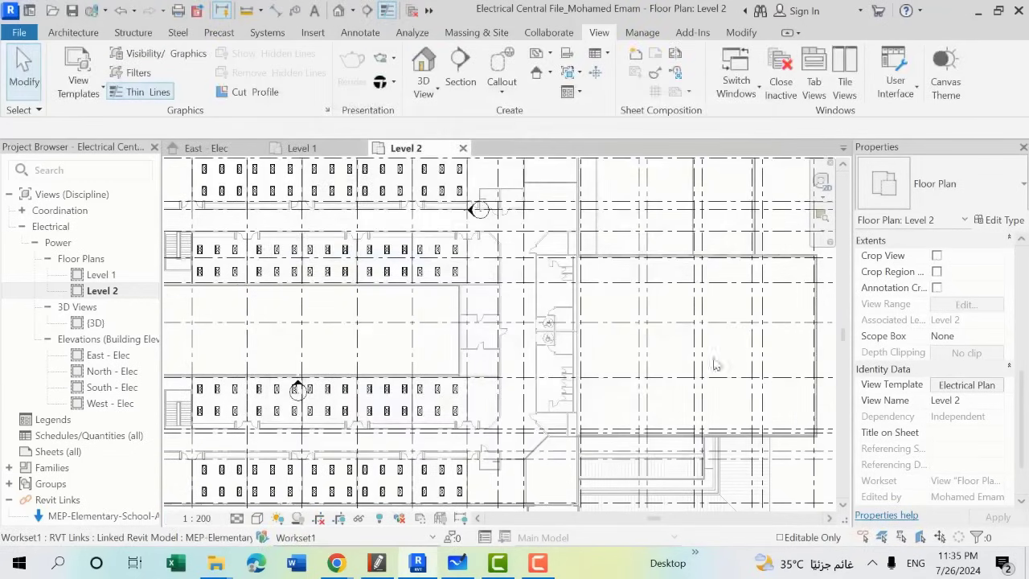
Step: Open the Level 1 floor plan from the Project Browser and check its view scale list
{"action": "scroll", "coordinate": [842, 394], "scroll_direction": "down", "scroll_amount": 1}
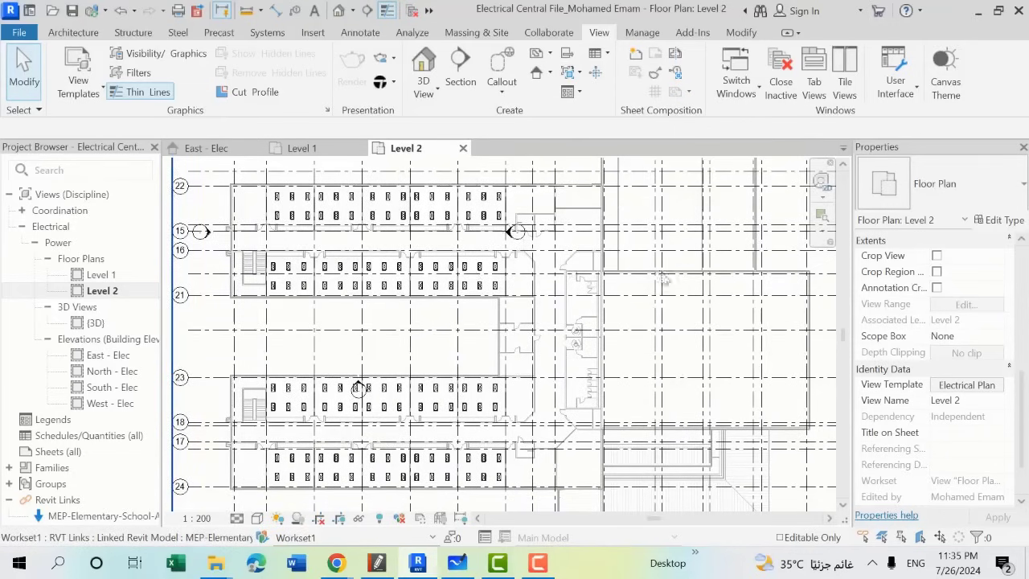
{"action": "left_click", "coordinate": [107, 287]}
{"action": "left_click", "coordinate": [936, 387]}
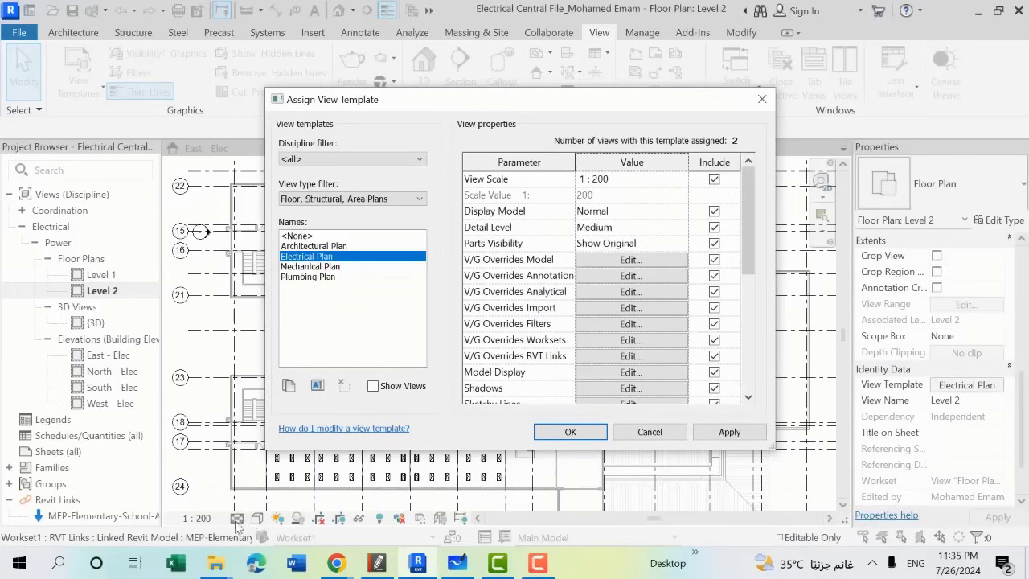
{"action": "left_click", "coordinate": [547, 433]}
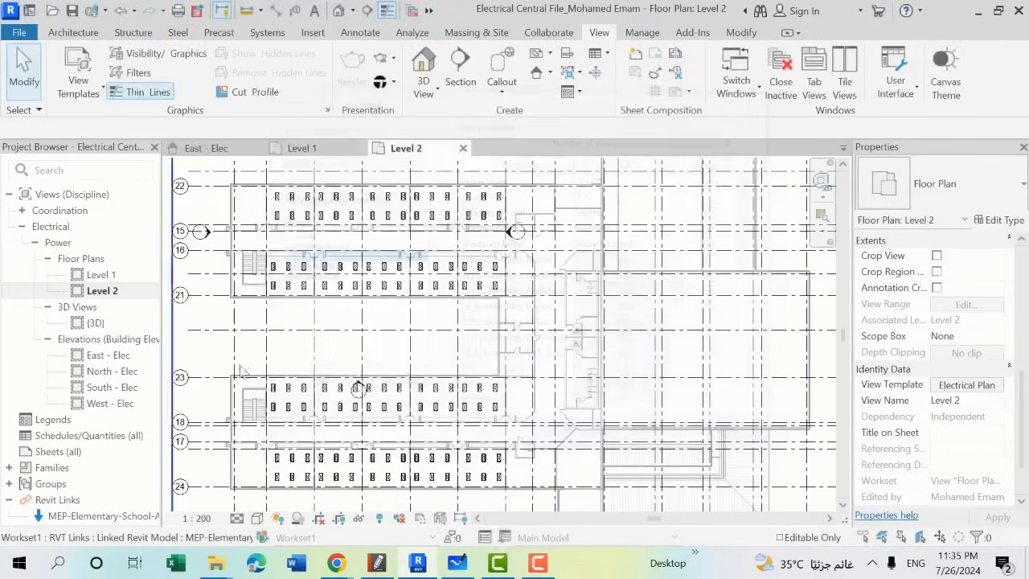
{"action": "double_click", "coordinate": [101, 275]}
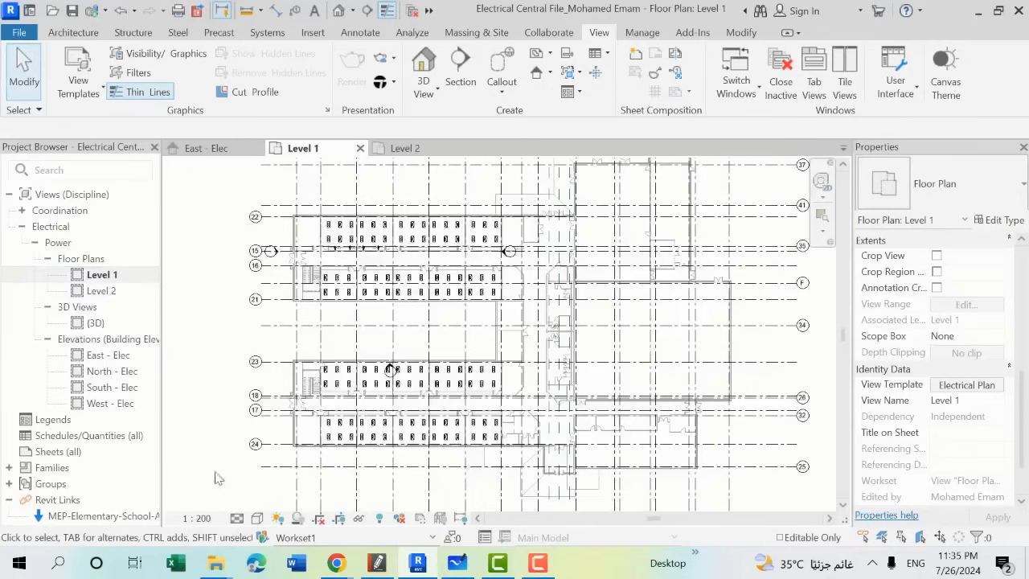
{"action": "left_click", "coordinate": [197, 518]}
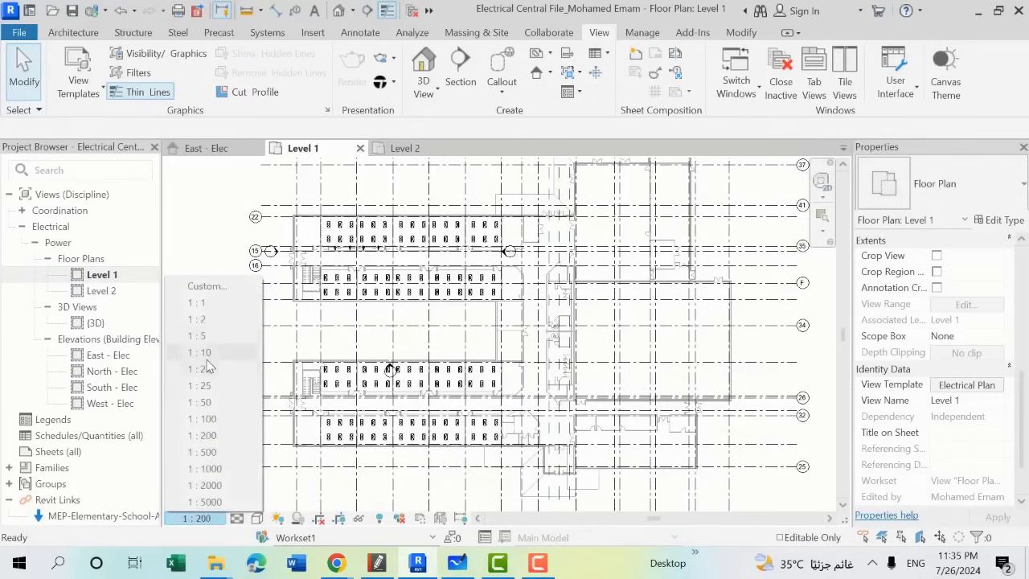
Step: Set the Level 1 plan's view template to <None>
{"action": "left_click", "coordinate": [207, 366]}
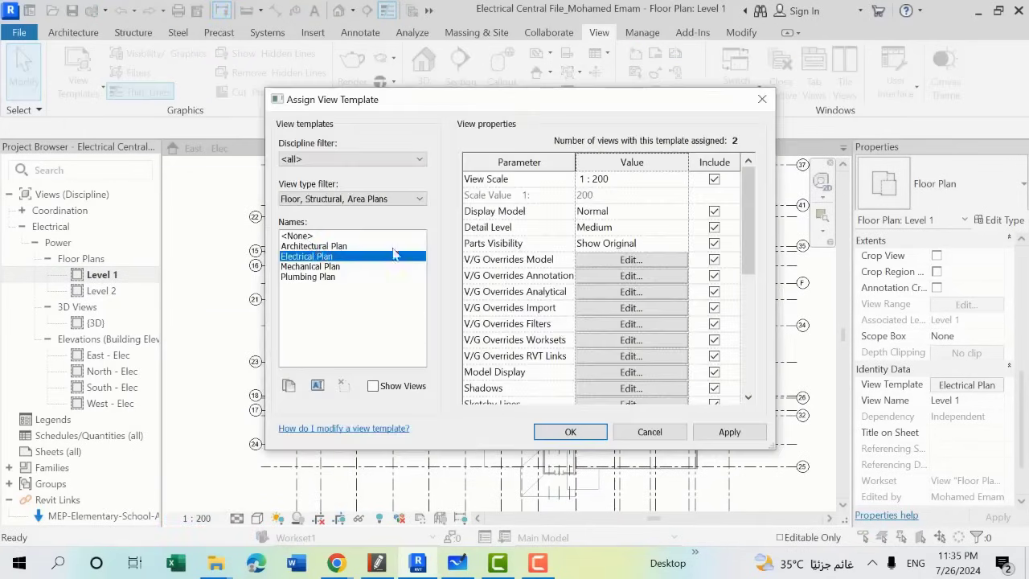
{"action": "left_click", "coordinate": [298, 236]}
{"action": "left_click", "coordinate": [569, 431]}
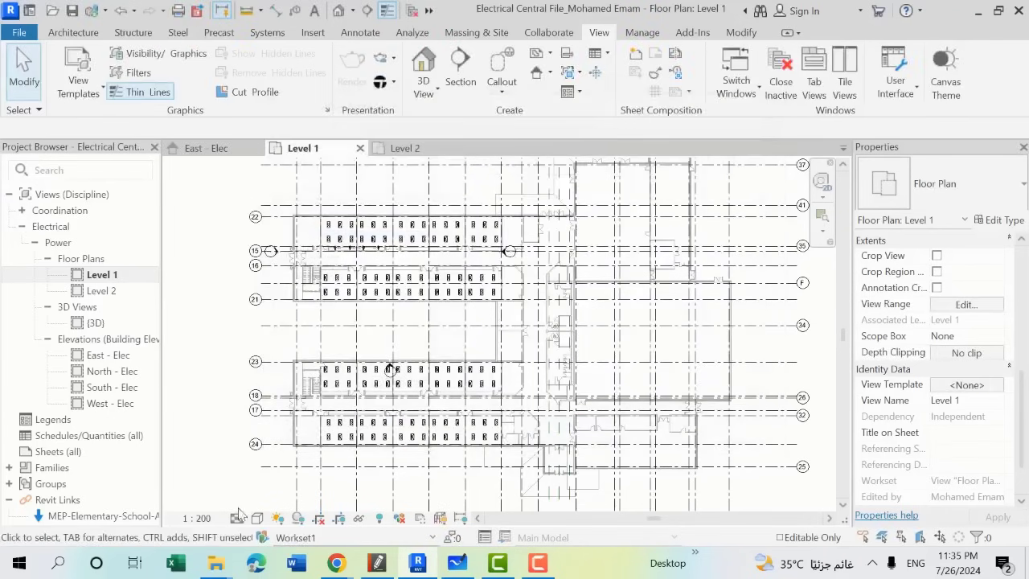
Step: Cycle Level 1's detail level through Medium and Coarse, ending on Fine
{"action": "left_click", "coordinate": [236, 518]}
{"action": "left_click", "coordinate": [256, 488]}
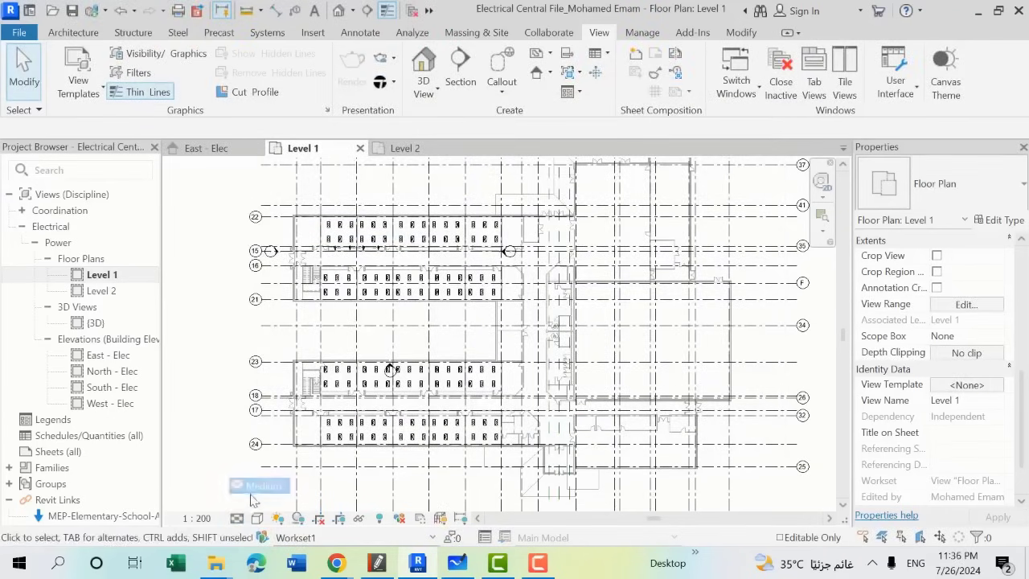
{"action": "left_click", "coordinate": [237, 517]}
{"action": "left_click", "coordinate": [256, 470]}
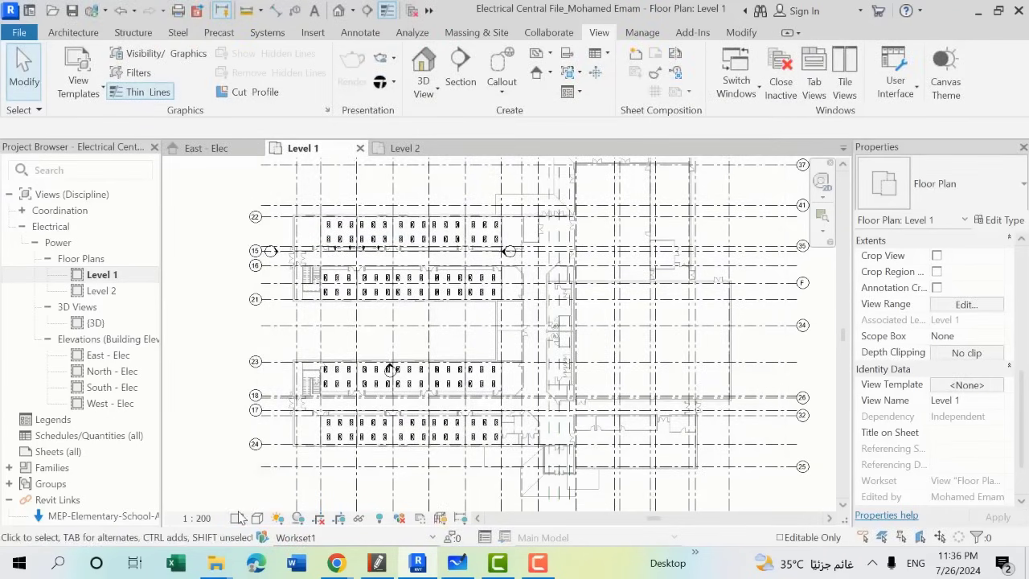
{"action": "left_click", "coordinate": [237, 518]}
{"action": "left_click", "coordinate": [256, 505]}
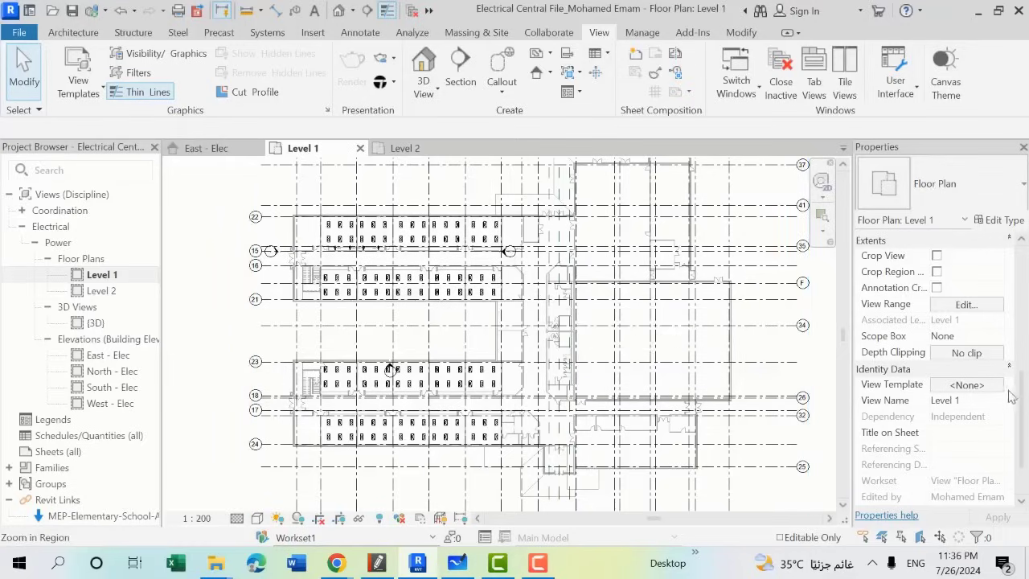
{"action": "left_click", "coordinate": [967, 384]}
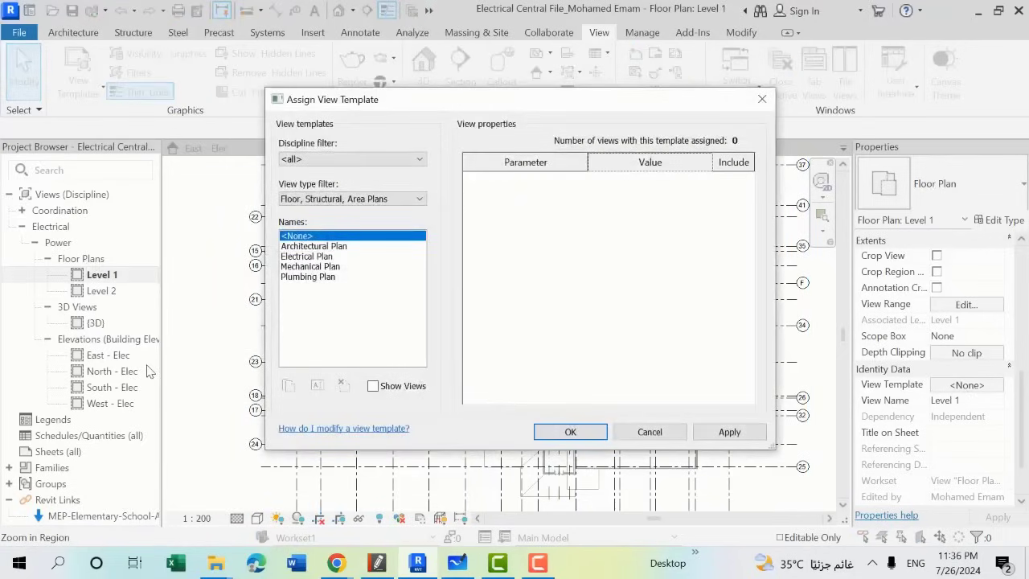
{"action": "left_click", "coordinate": [762, 98]}
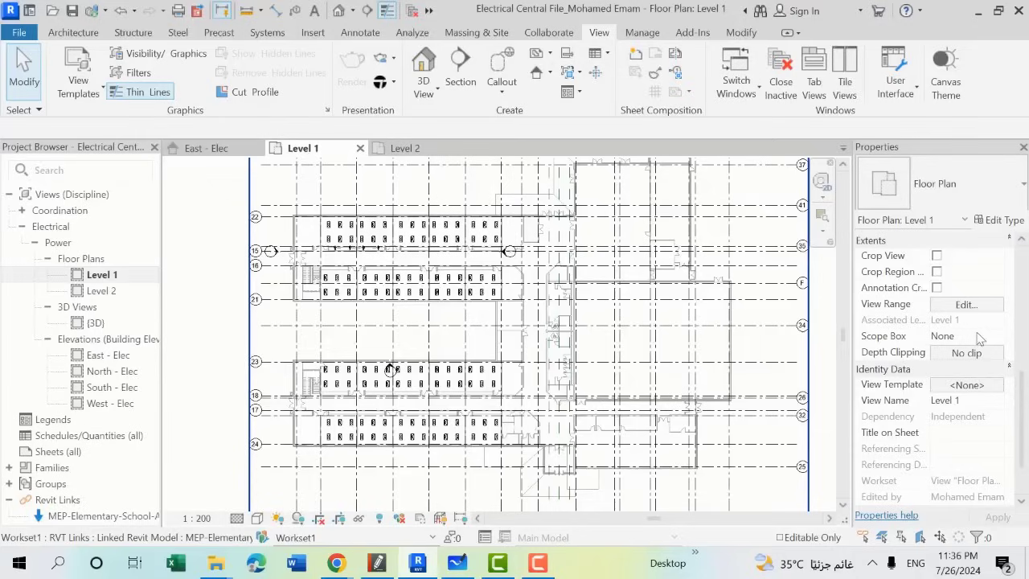
Step: Zoom in and select a troffer light, then pan to the GFI receptacles and deselect
{"action": "scroll", "coordinate": [437, 312], "scroll_direction": "up", "scroll_amount": 5}
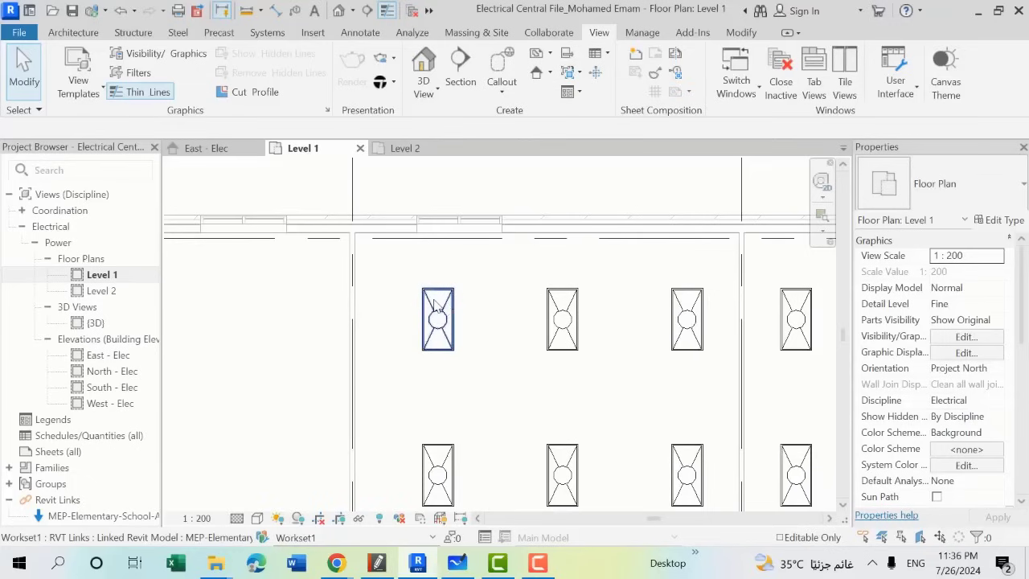
{"action": "left_click", "coordinate": [436, 306]}
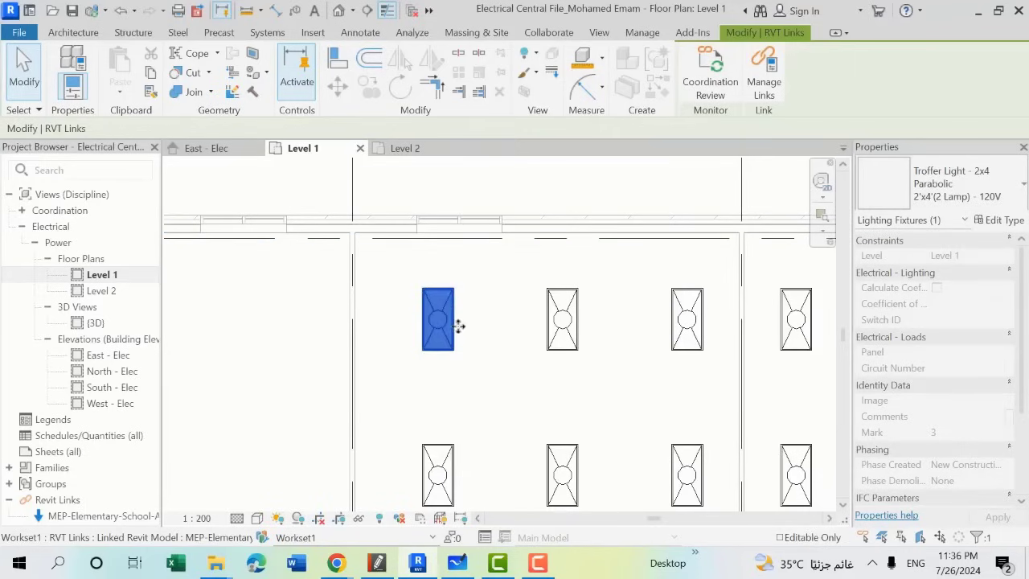
{"action": "scroll", "coordinate": [459, 346], "scroll_direction": "down", "scroll_amount": 2}
{"action": "middle_click_drag", "start_coordinate": [515, 352], "coordinate": [446, 299]}
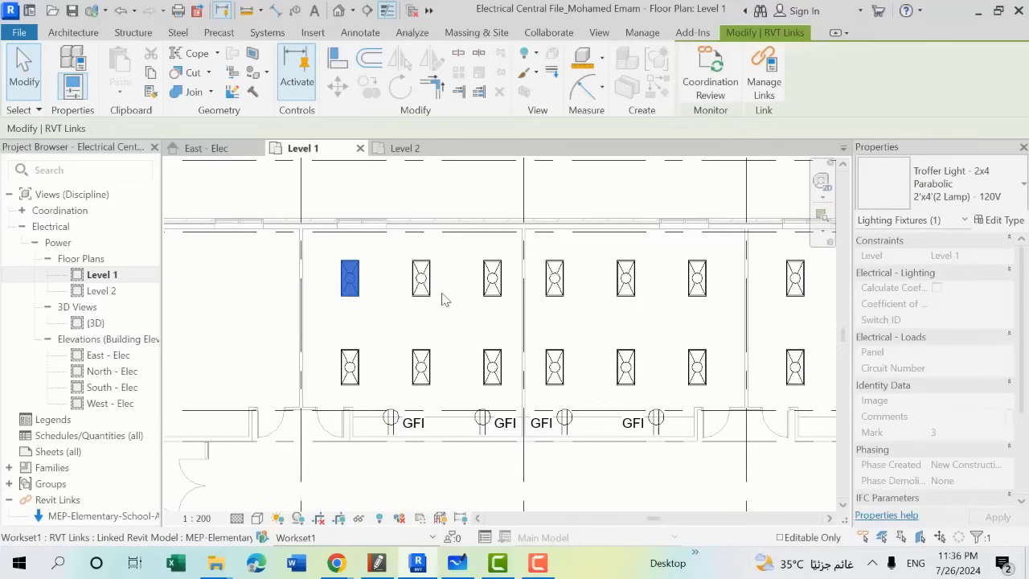
{"action": "key", "text": "Escape"}
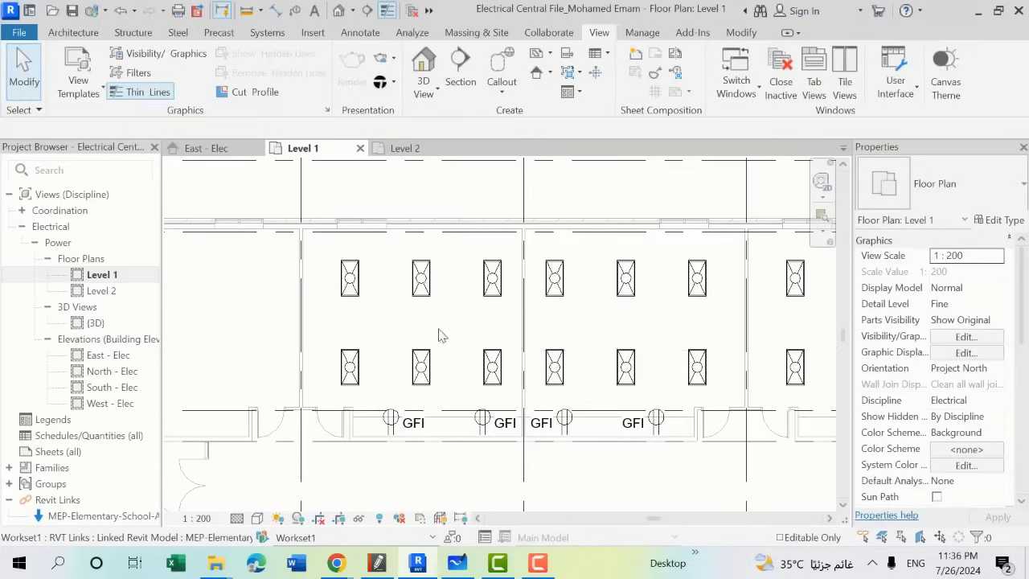
{"action": "scroll", "coordinate": [508, 314], "scroll_direction": "down", "scroll_amount": 1}
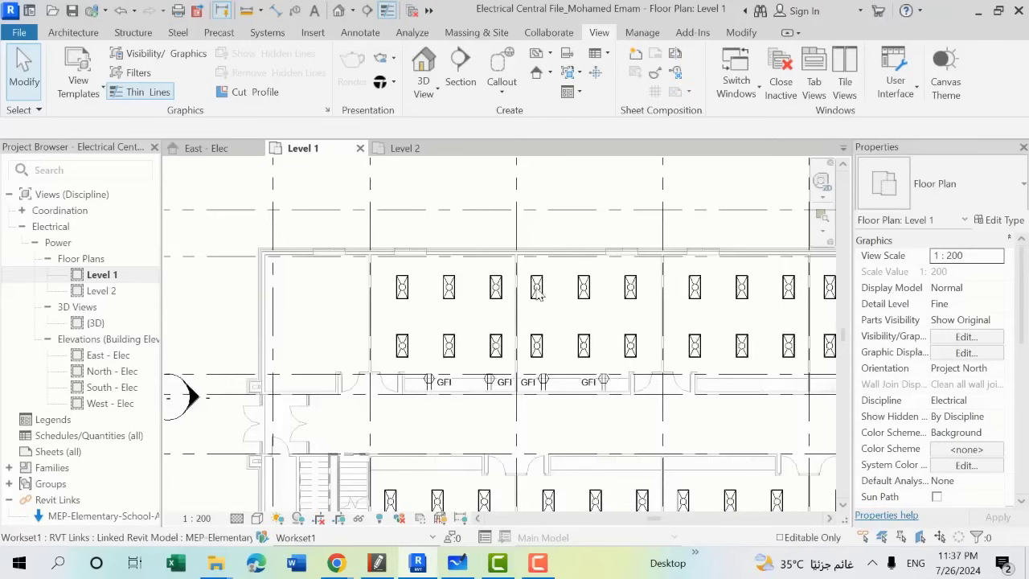
{"action": "scroll", "coordinate": [965, 354], "scroll_direction": "down", "scroll_amount": 4}
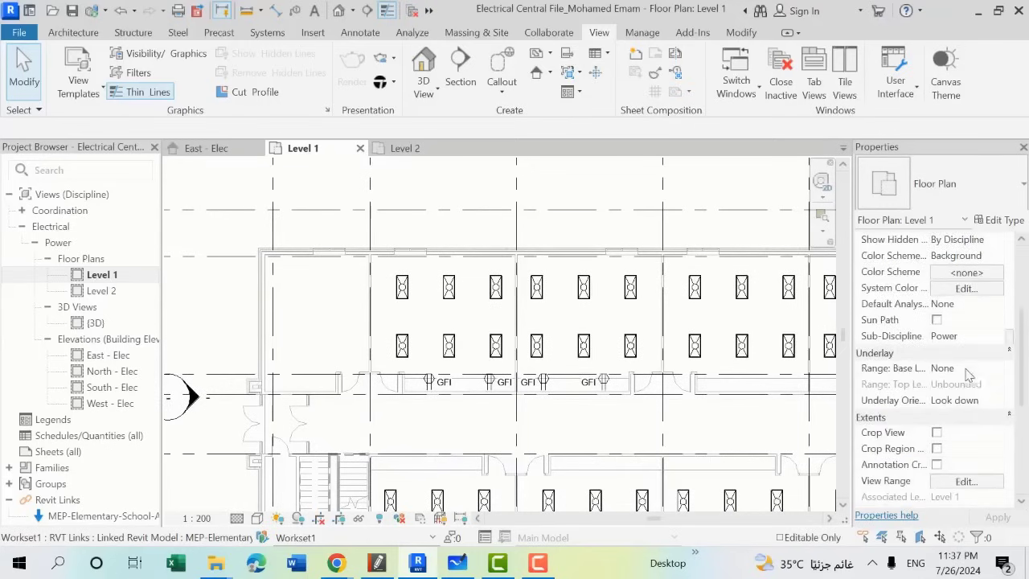
{"action": "scroll", "coordinate": [968, 366], "scroll_direction": "down", "scroll_amount": 5}
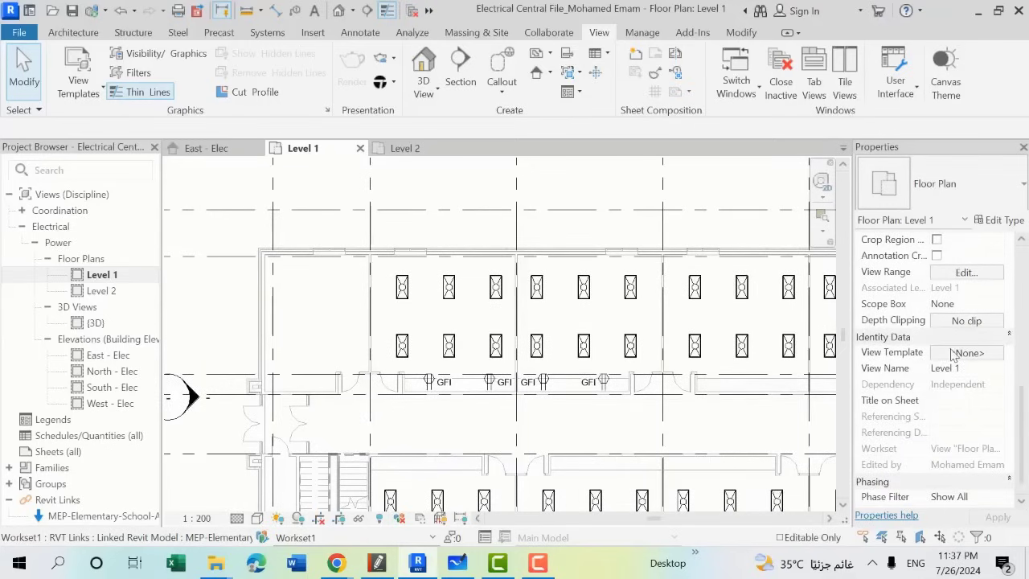
Step: Apply the Electrical Plan view template to the Level 1 plan
{"action": "left_click", "coordinate": [967, 353]}
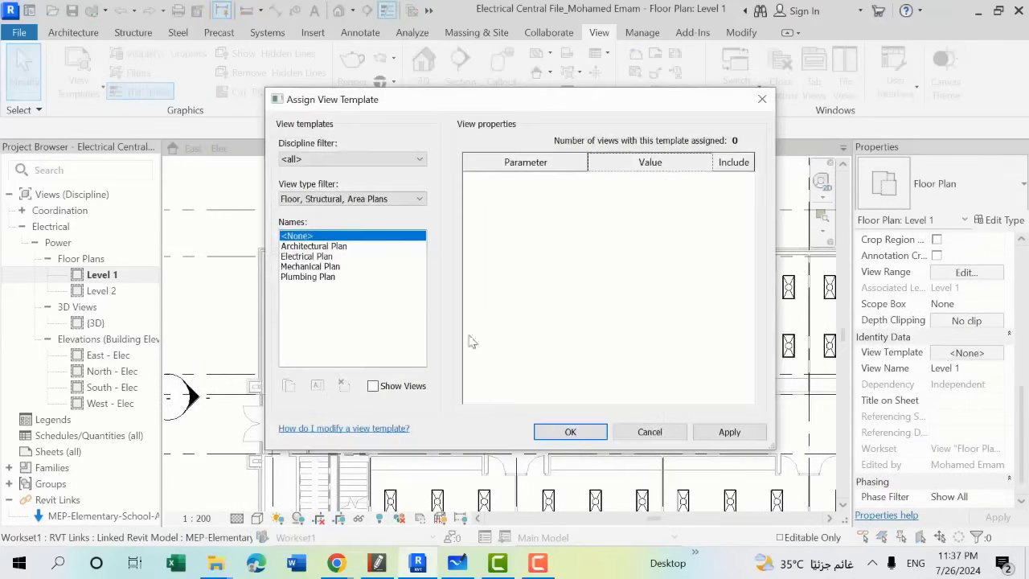
{"action": "left_click", "coordinate": [322, 257]}
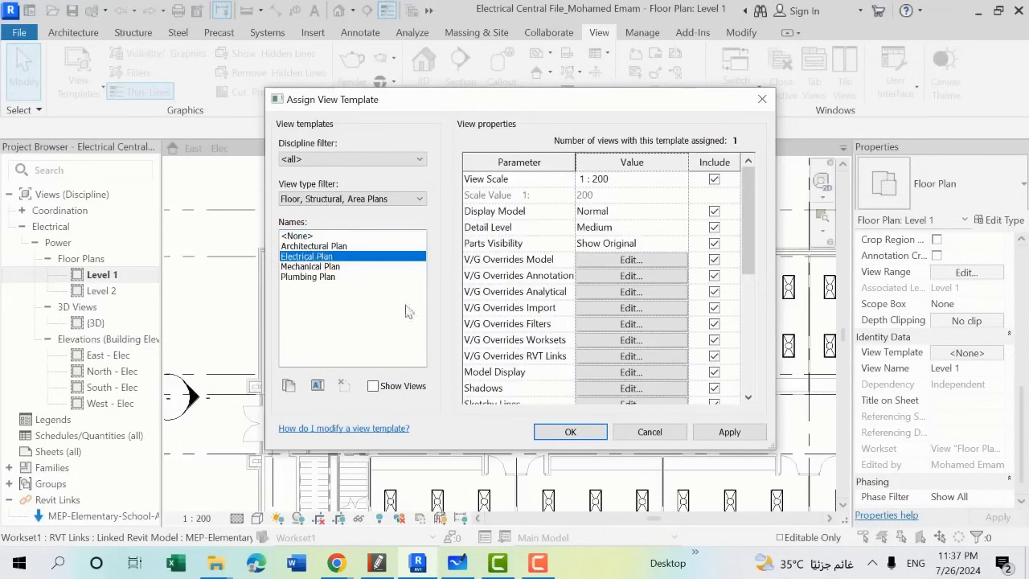
{"action": "left_click", "coordinate": [568, 433]}
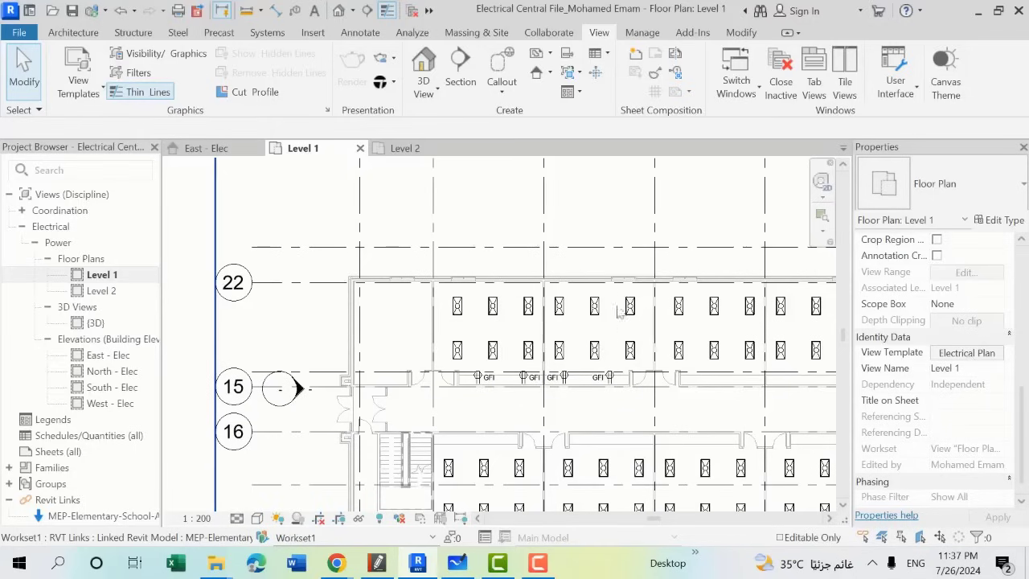
{"action": "middle_click_drag", "start_coordinate": [435, 369], "coordinate": [405, 334]}
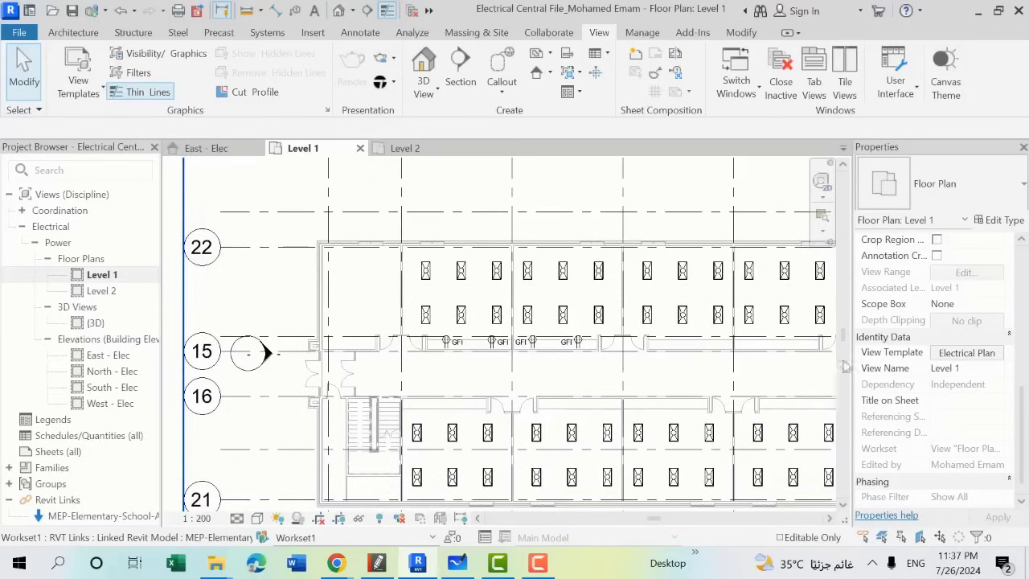
Step: Reset Level 1's view template to <None> and open Visibility/Graphic Overrides with VG
{"action": "left_click", "coordinate": [959, 359]}
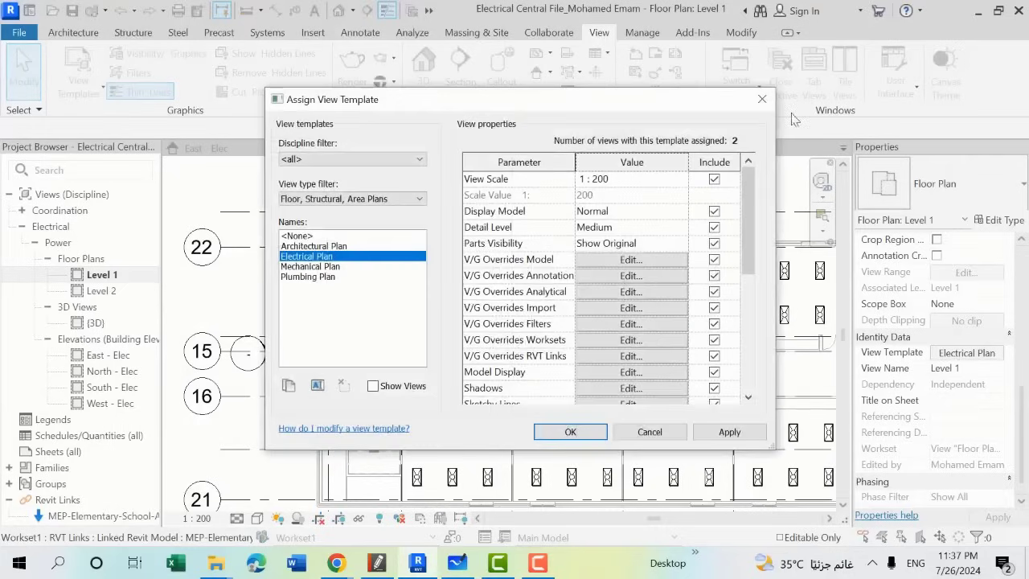
{"action": "left_click", "coordinate": [761, 99]}
{"action": "left_click", "coordinate": [976, 356]}
{"action": "key", "text": "Up"}
{"action": "key", "text": "Up"}
{"action": "key", "text": "Return"}
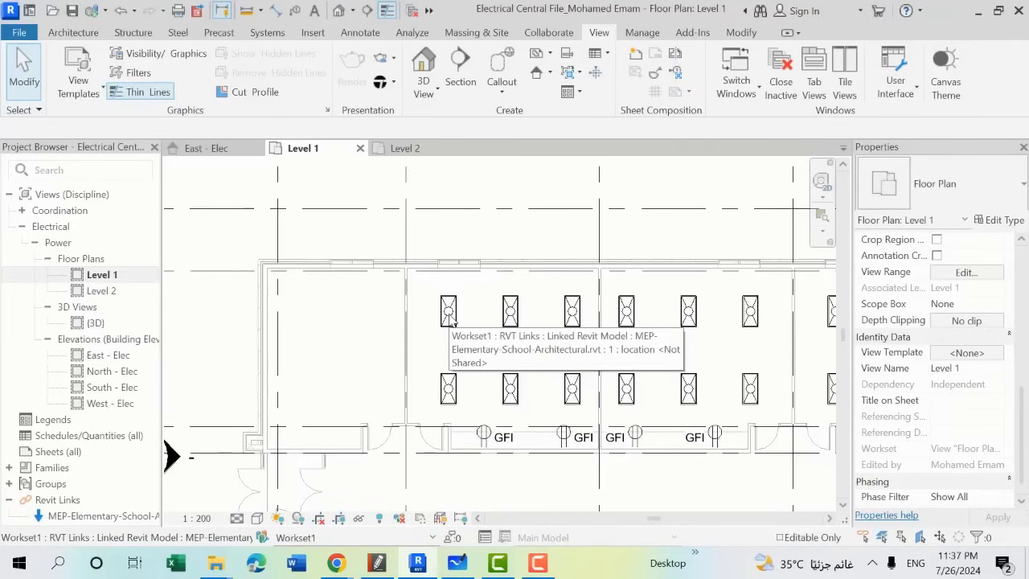
{"action": "middle_click_drag", "start_coordinate": [467, 338], "coordinate": [420, 315]}
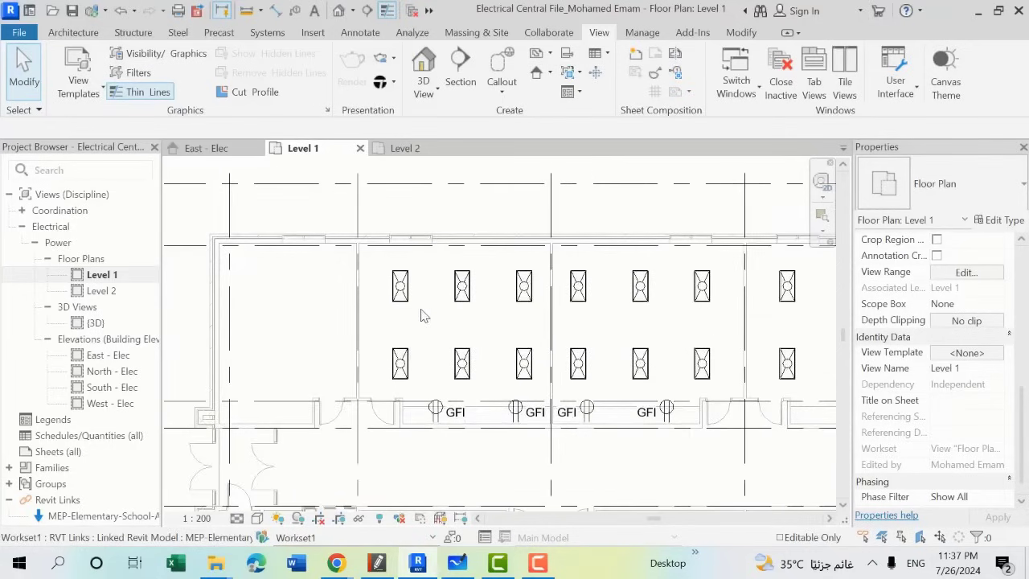
{"action": "key", "text": "v"}
{"action": "key", "text": "g"}
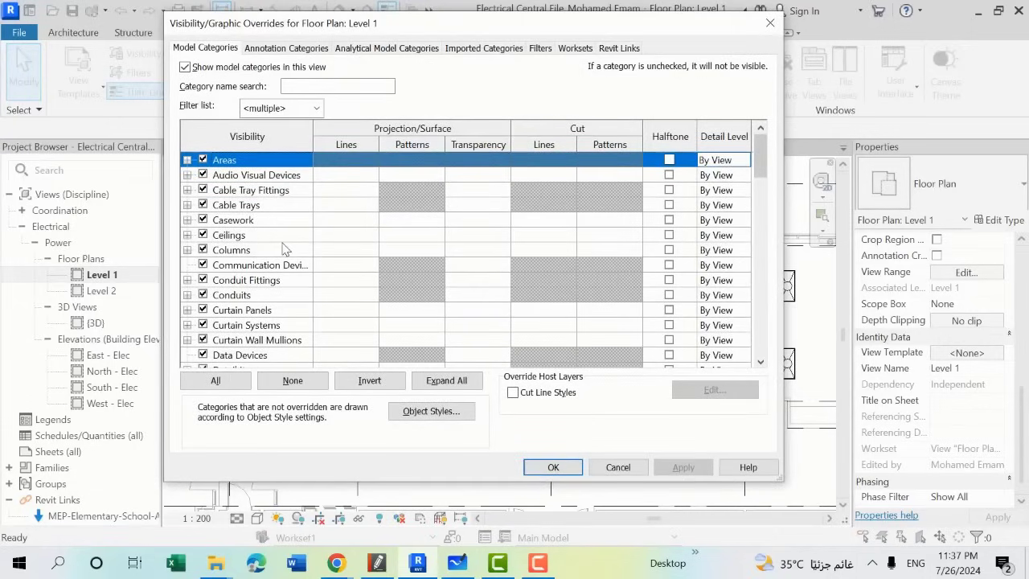
Step: Filter the category list to Electrical and uncheck Lighting Fixtures for the Level 1 plan
{"action": "scroll", "coordinate": [244, 242], "scroll_direction": "down", "scroll_amount": 2}
{"action": "scroll", "coordinate": [237, 261], "scroll_direction": "down", "scroll_amount": 2}
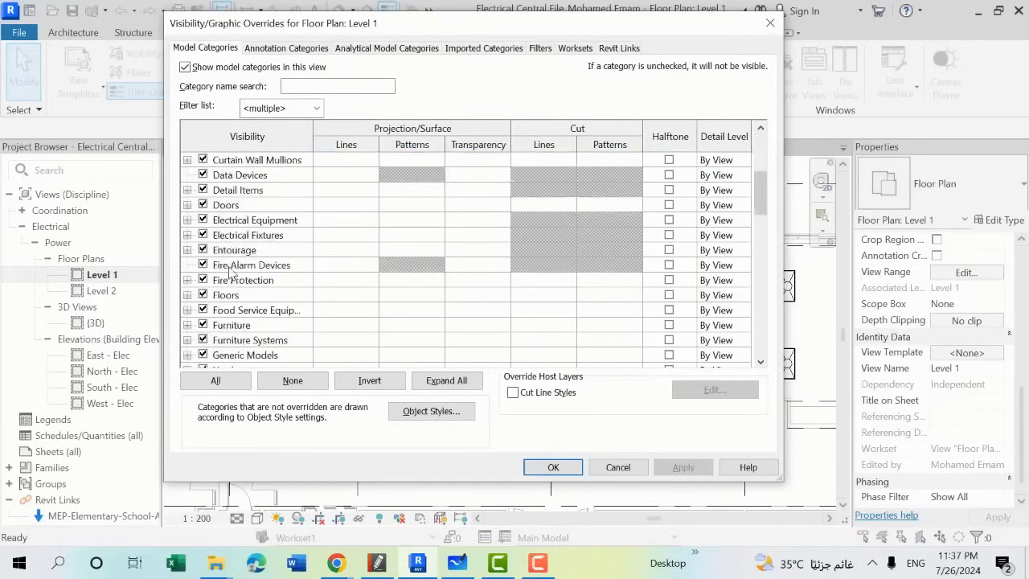
{"action": "scroll", "coordinate": [230, 278], "scroll_direction": "down", "scroll_amount": 3}
{"action": "scroll", "coordinate": [227, 281], "scroll_direction": "down", "scroll_amount": 2}
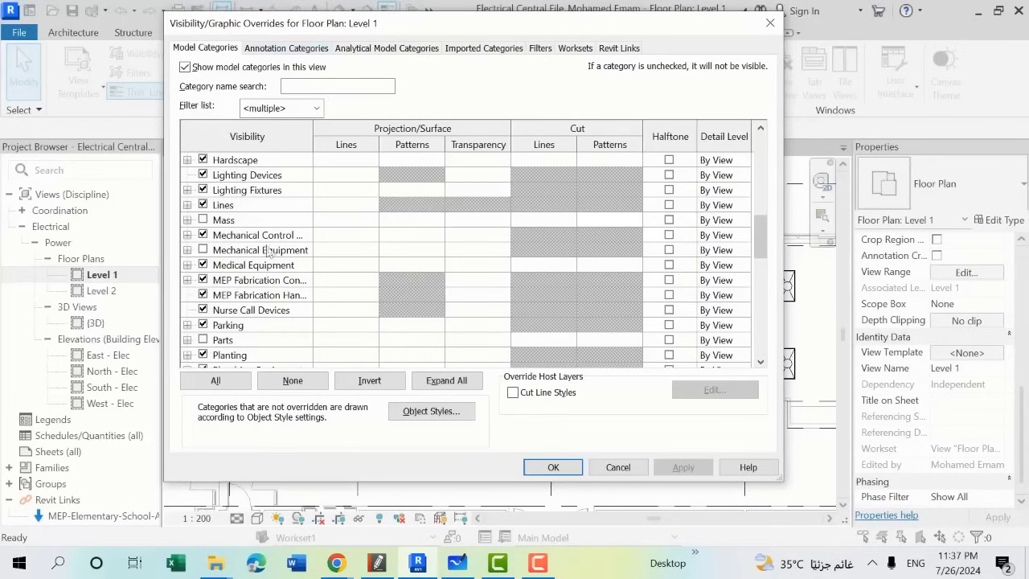
{"action": "left_click", "coordinate": [318, 107]}
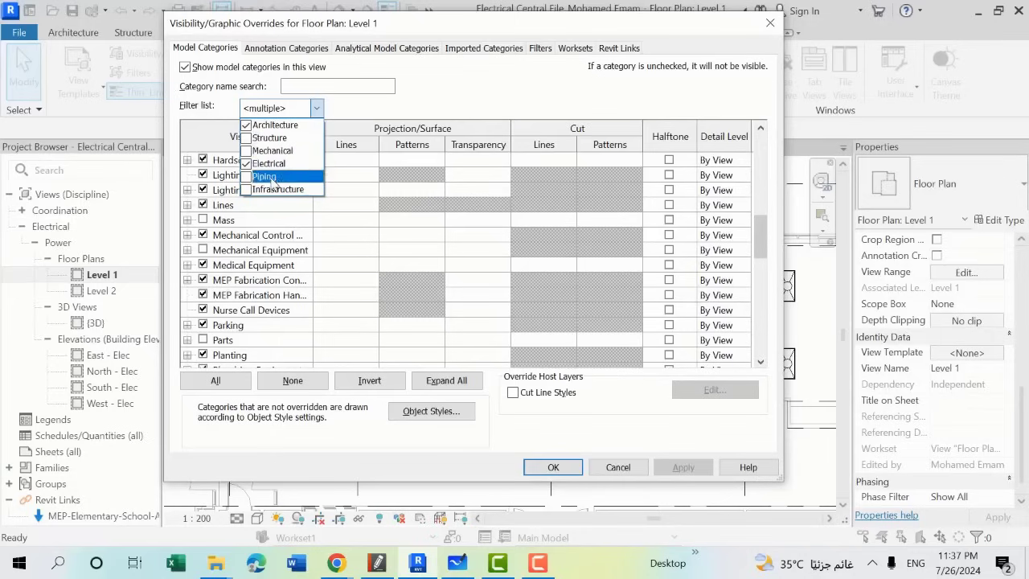
{"action": "left_click", "coordinate": [246, 125]}
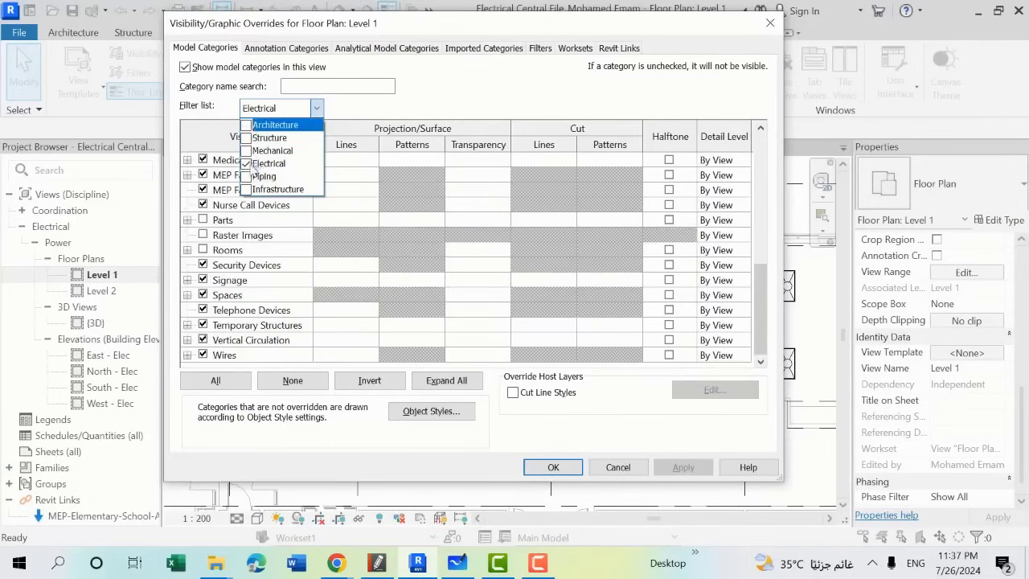
{"action": "left_click", "coordinate": [256, 256]}
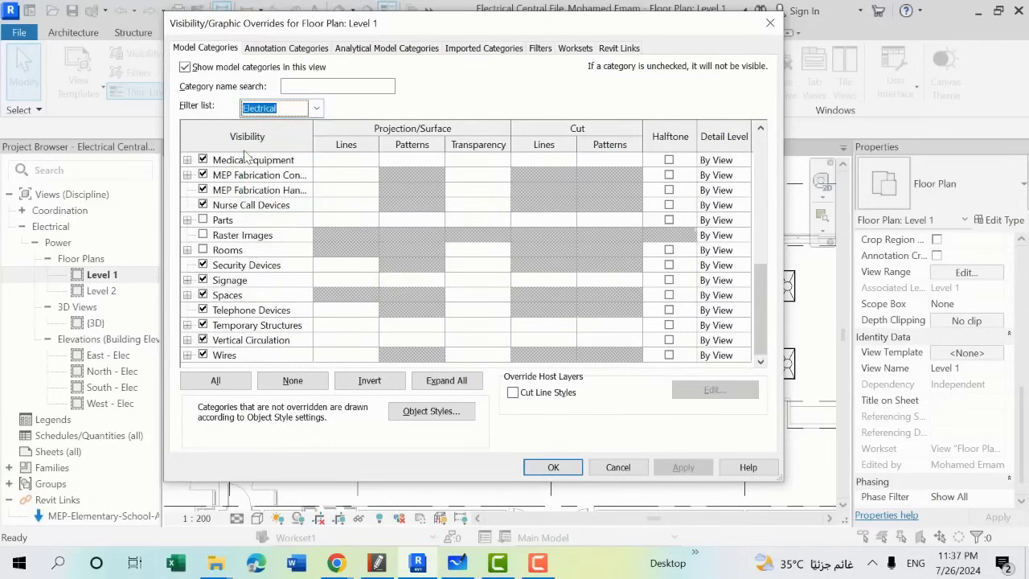
{"action": "left_click", "coordinate": [265, 193]}
{"action": "scroll", "coordinate": [264, 255], "scroll_direction": "down", "scroll_amount": 2}
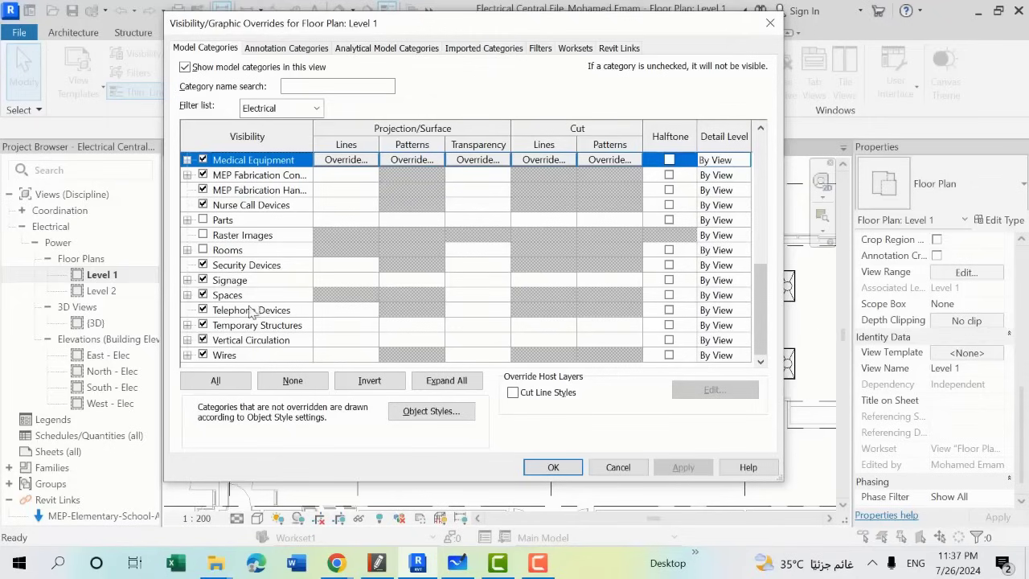
{"action": "scroll", "coordinate": [251, 311], "scroll_direction": "up", "scroll_amount": 4}
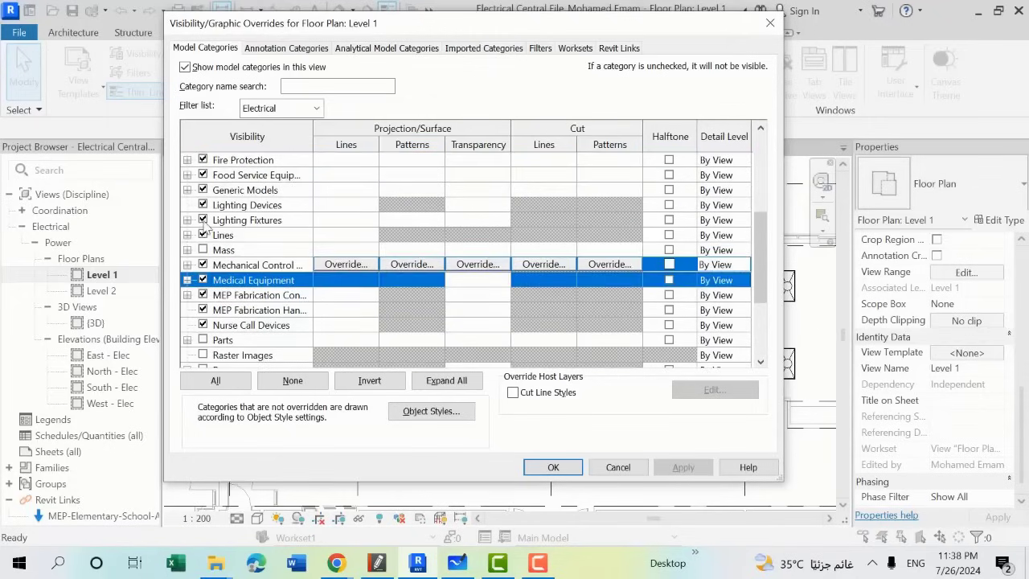
{"action": "left_click", "coordinate": [204, 221]}
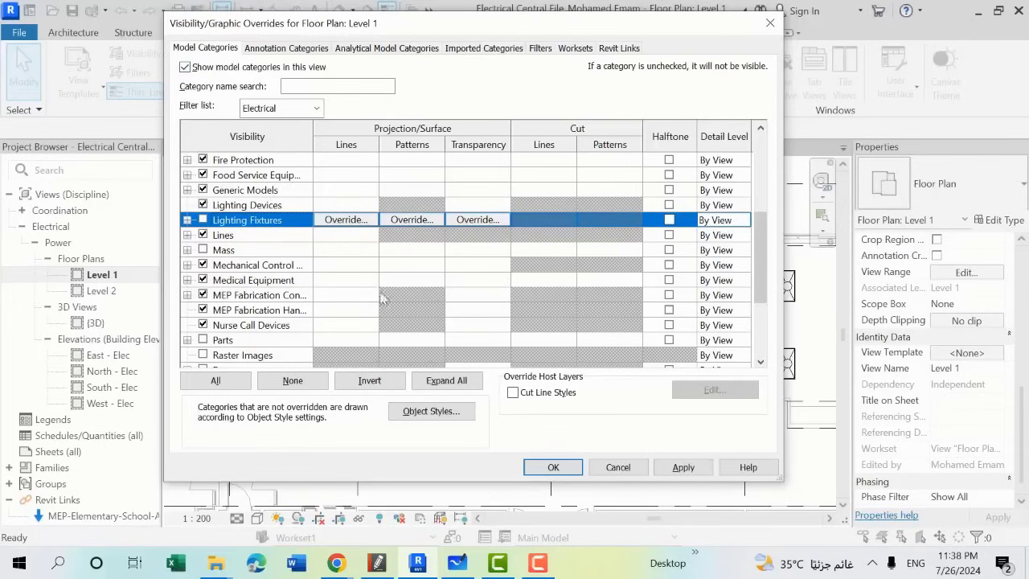
{"action": "left_click", "coordinate": [563, 469]}
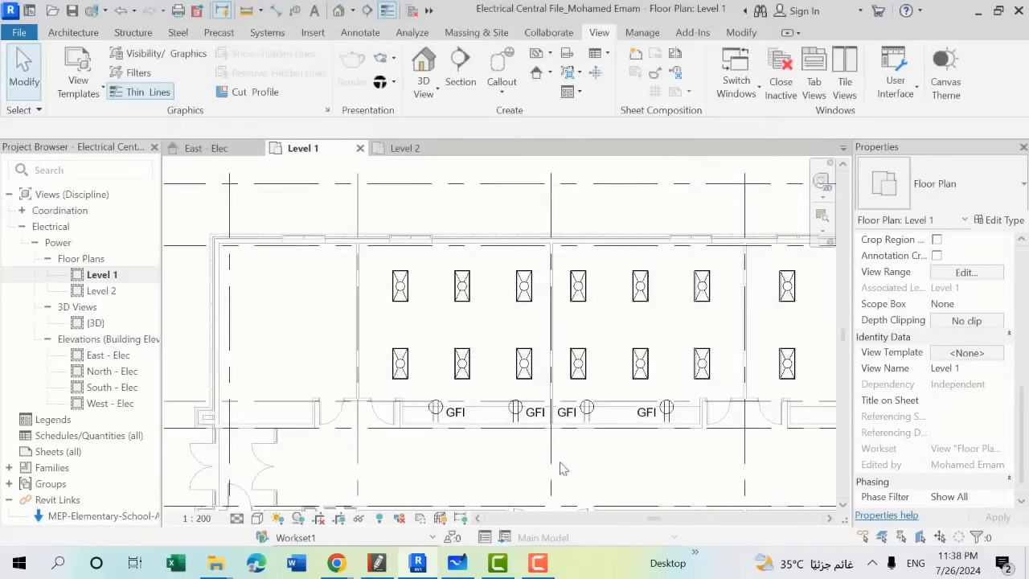
Step: Open the Level 2 floor plan and pan across it to compare its lighting fixtures
{"action": "scroll", "coordinate": [441, 315], "scroll_direction": "down", "scroll_amount": 1}
{"action": "scroll", "coordinate": [441, 315], "scroll_direction": "down", "scroll_amount": 1}
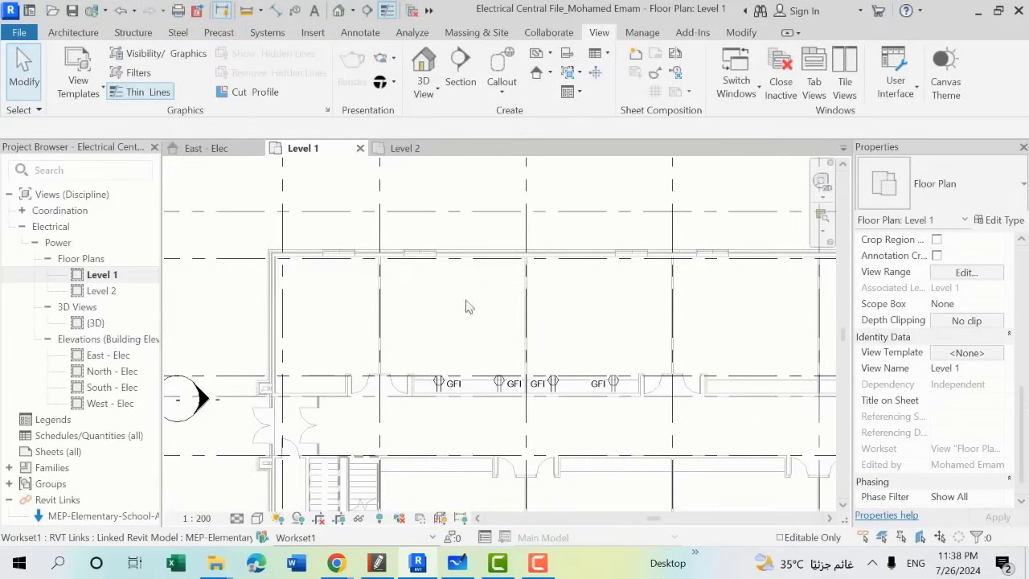
{"action": "left_click", "coordinate": [111, 292]}
{"action": "double_click", "coordinate": [111, 292]}
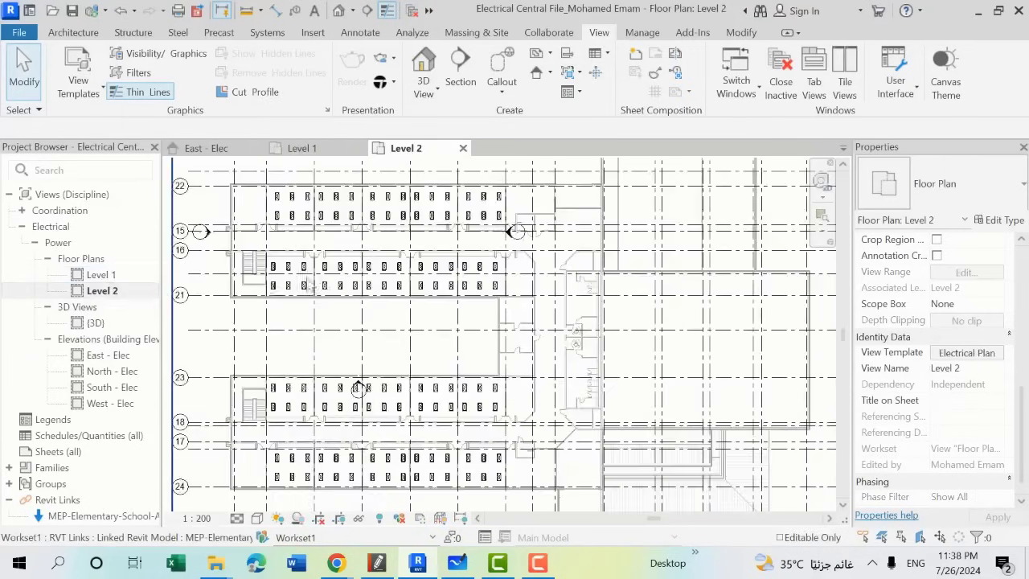
{"action": "middle_click_drag", "start_coordinate": [620, 249], "coordinate": [358, 319]}
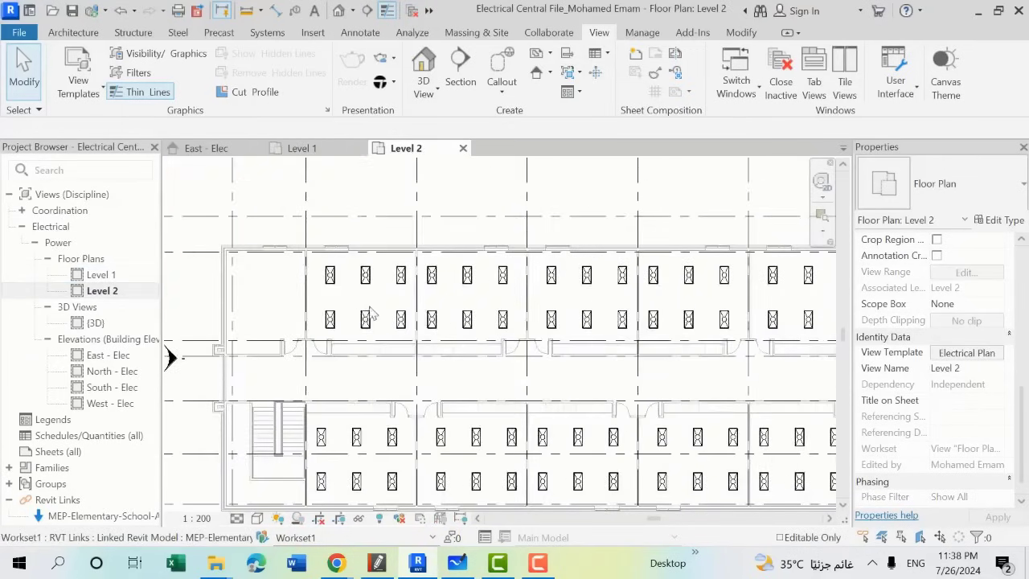
Step: Return to the Level 1 floor plan and scroll through it
{"action": "double_click", "coordinate": [101, 275]}
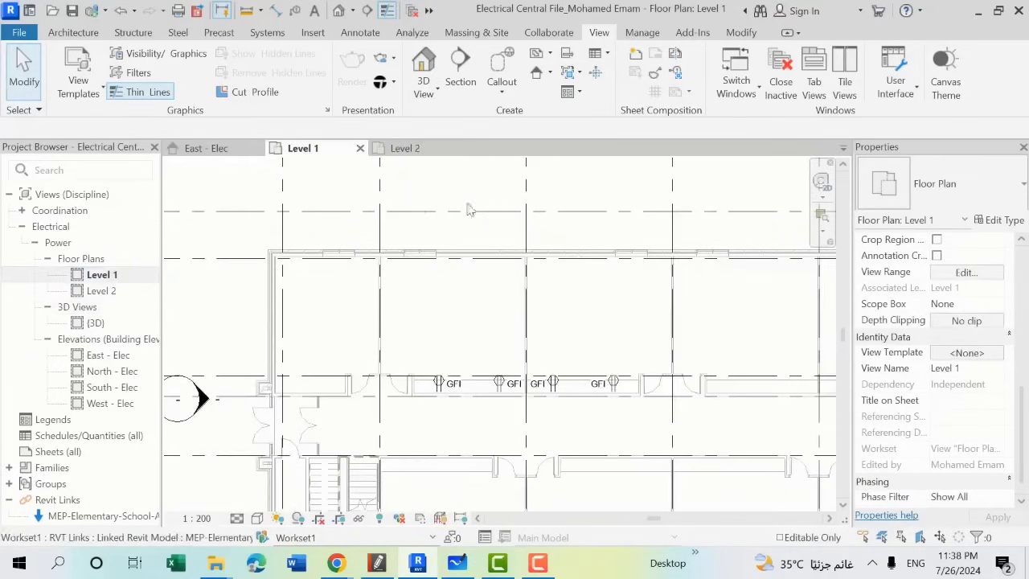
{"action": "scroll", "coordinate": [659, 296], "scroll_direction": "down", "scroll_amount": 1}
{"action": "scroll", "coordinate": [1000, 442], "scroll_direction": "down", "scroll_amount": 1}
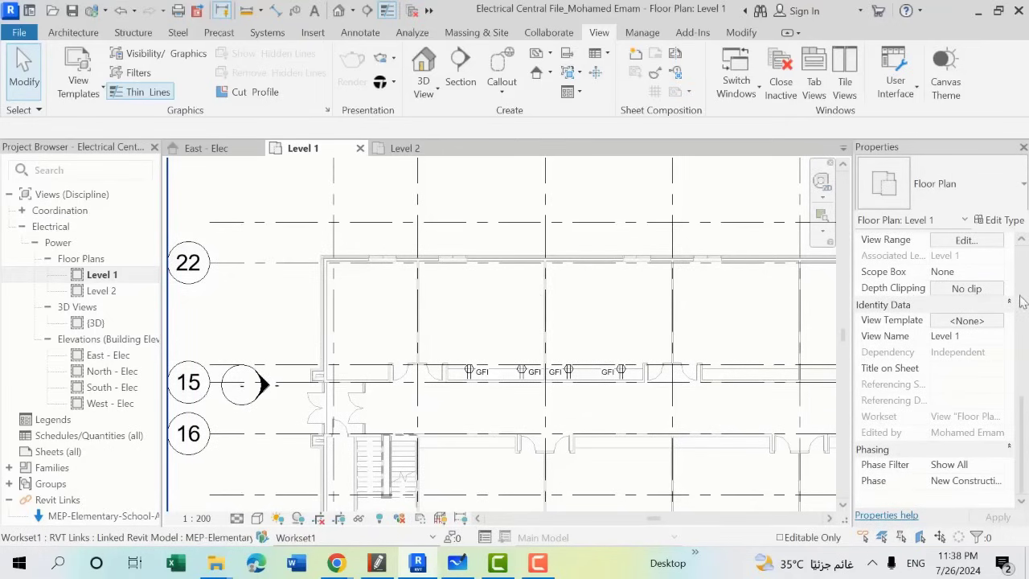
{"action": "scroll", "coordinate": [463, 276], "scroll_direction": "down", "scroll_amount": 1}
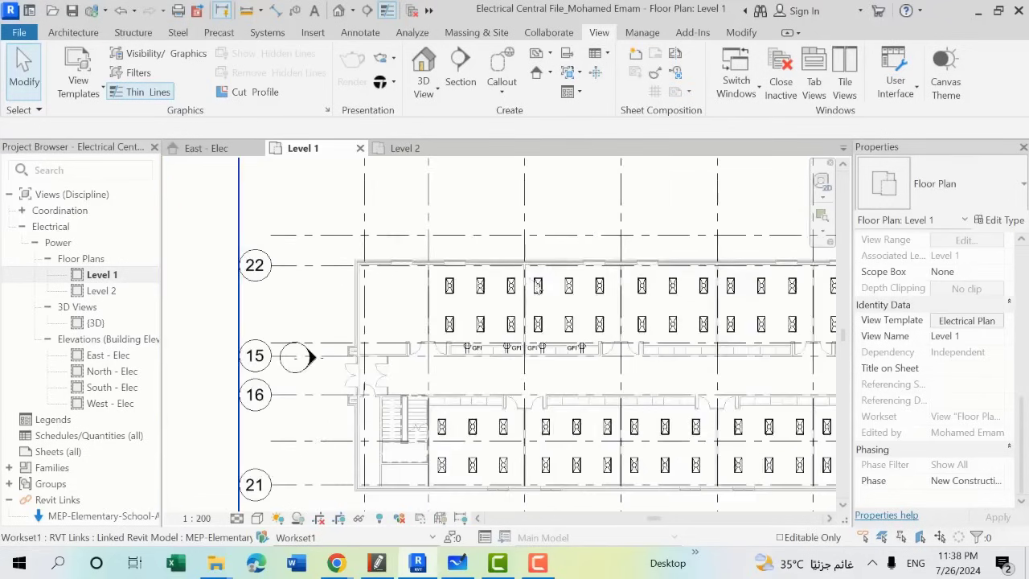
{"action": "scroll", "coordinate": [506, 299], "scroll_direction": "up", "scroll_amount": 1}
{"action": "scroll", "coordinate": [510, 298], "scroll_direction": "up", "scroll_amount": 1}
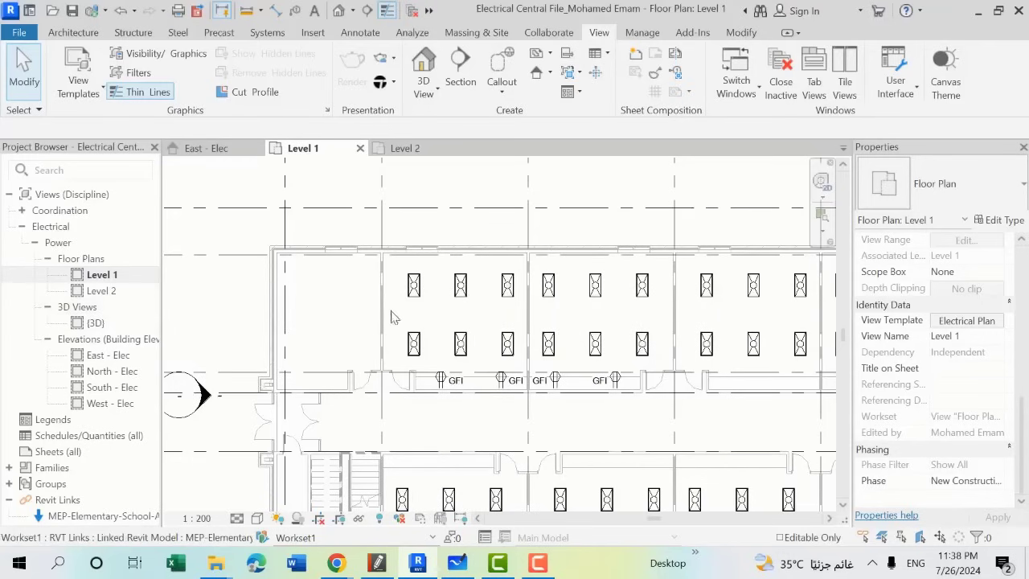
Step: Turn off the Electrical Fixtures category in the Electrical Plan template's model visibility overrides
{"action": "left_click", "coordinate": [959, 322]}
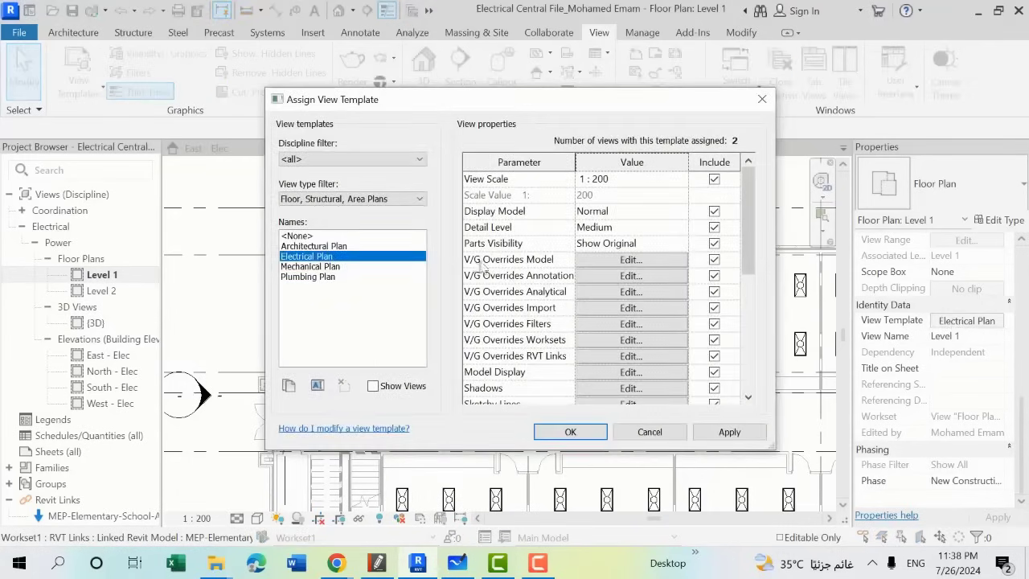
{"action": "left_click", "coordinate": [629, 259]}
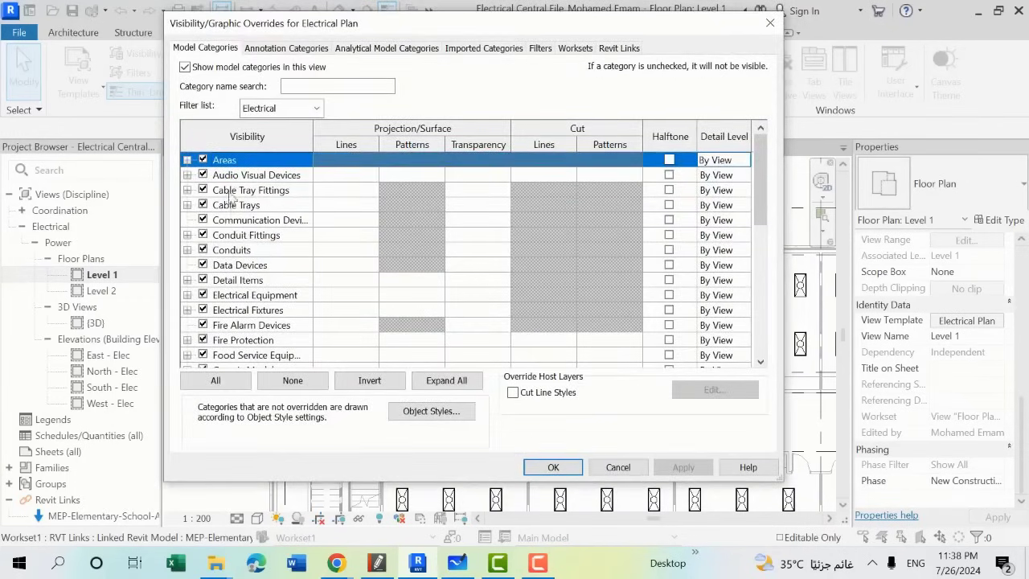
{"action": "scroll", "coordinate": [225, 229], "scroll_direction": "down", "scroll_amount": 1}
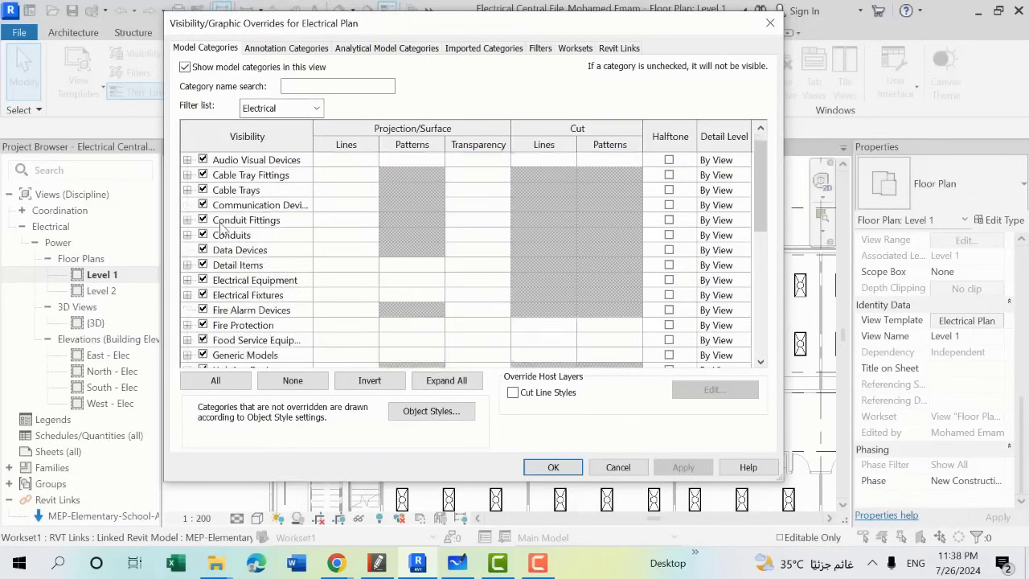
{"action": "scroll", "coordinate": [226, 229], "scroll_direction": "down", "scroll_amount": 1}
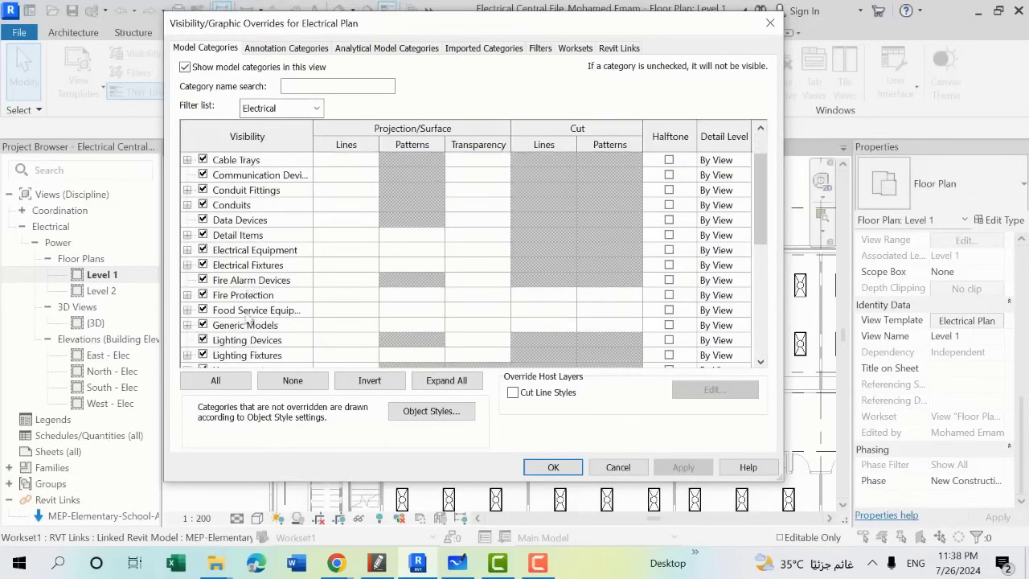
{"action": "left_click", "coordinate": [202, 265]}
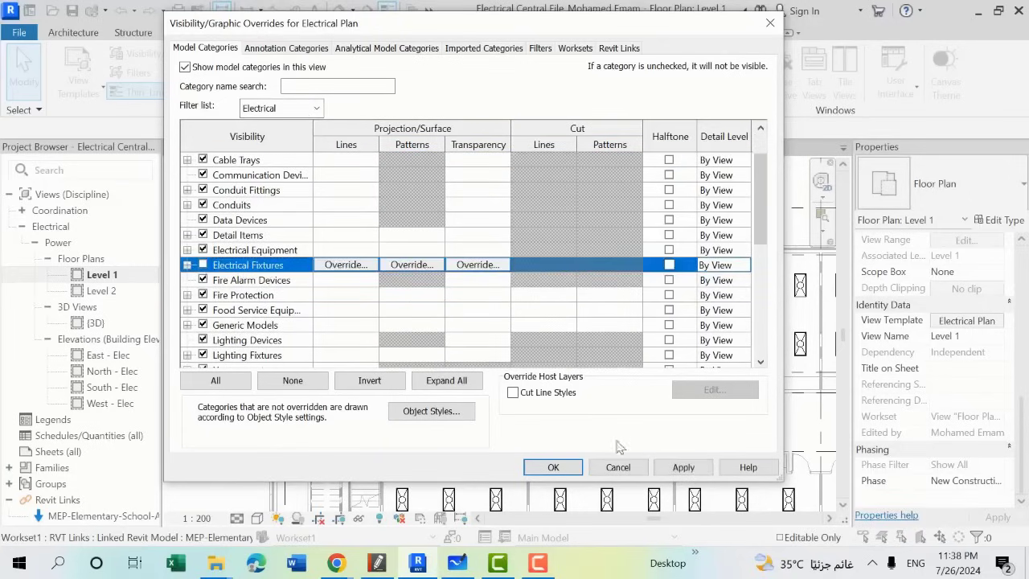
{"action": "left_click", "coordinate": [684, 468]}
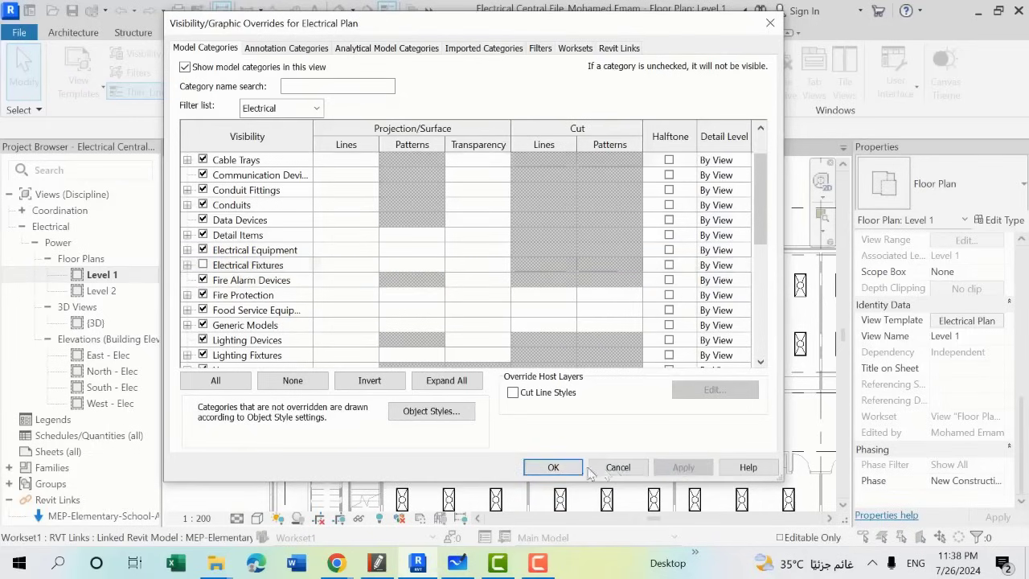
{"action": "left_click", "coordinate": [590, 471]}
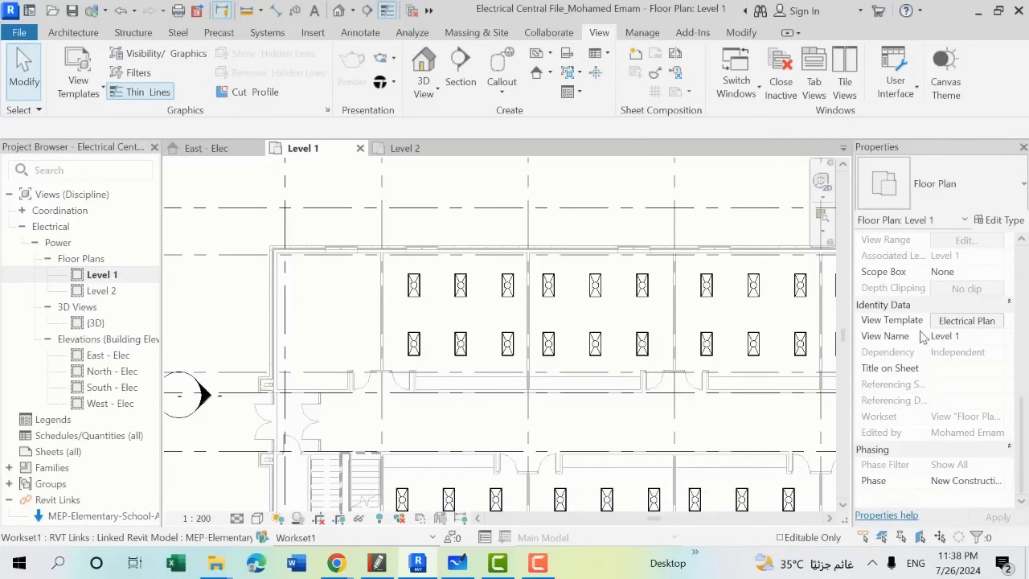
Step: Also turn off Lighting Fixtures in the Electrical Plan template's model overrides and confirm the template
{"action": "left_click", "coordinate": [994, 321]}
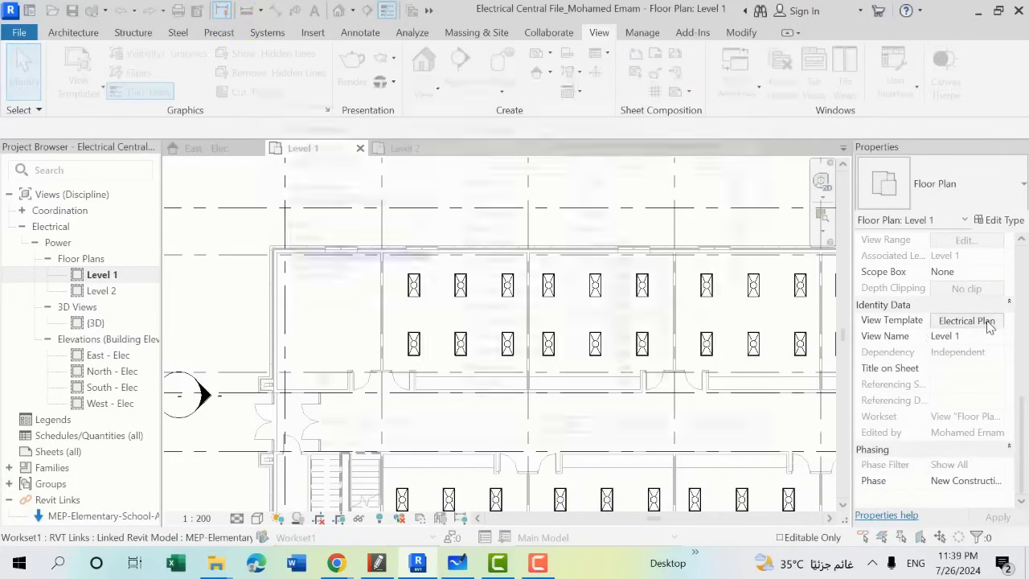
{"action": "left_click", "coordinate": [618, 262]}
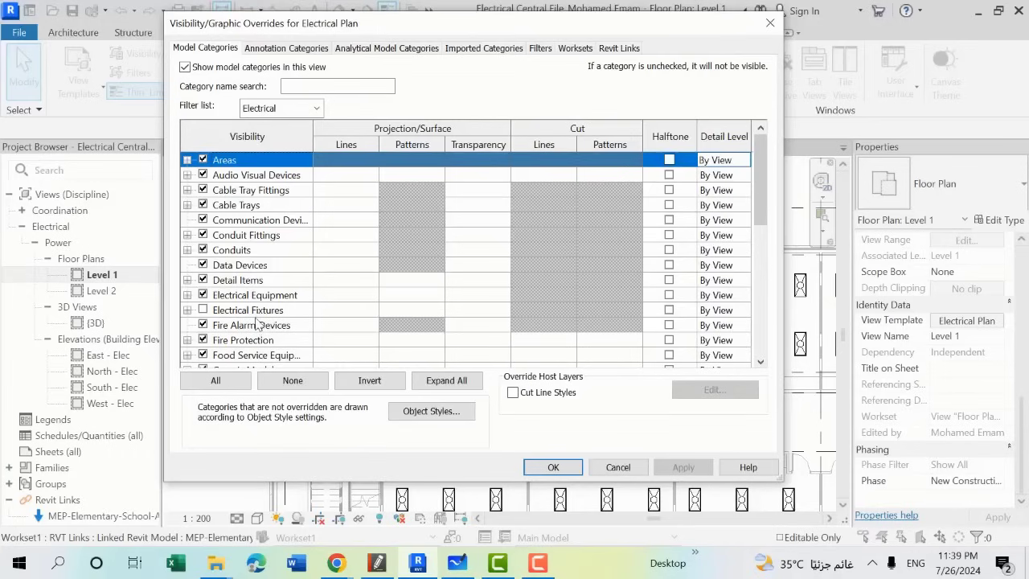
{"action": "scroll", "coordinate": [257, 324], "scroll_direction": "down", "scroll_amount": 2}
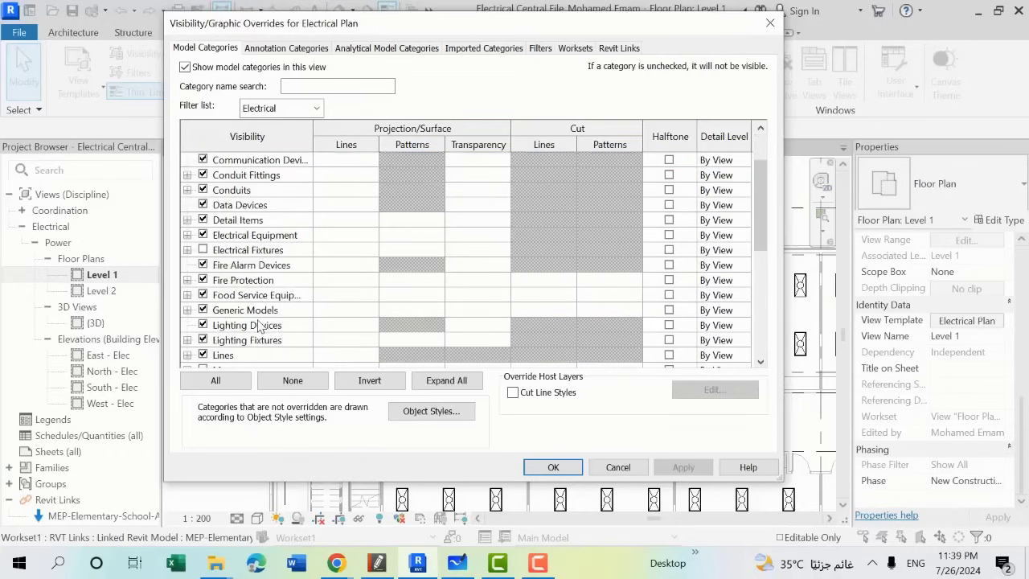
{"action": "left_click", "coordinate": [202, 340]}
{"action": "scroll", "coordinate": [204, 348], "scroll_direction": "up", "scroll_amount": 1}
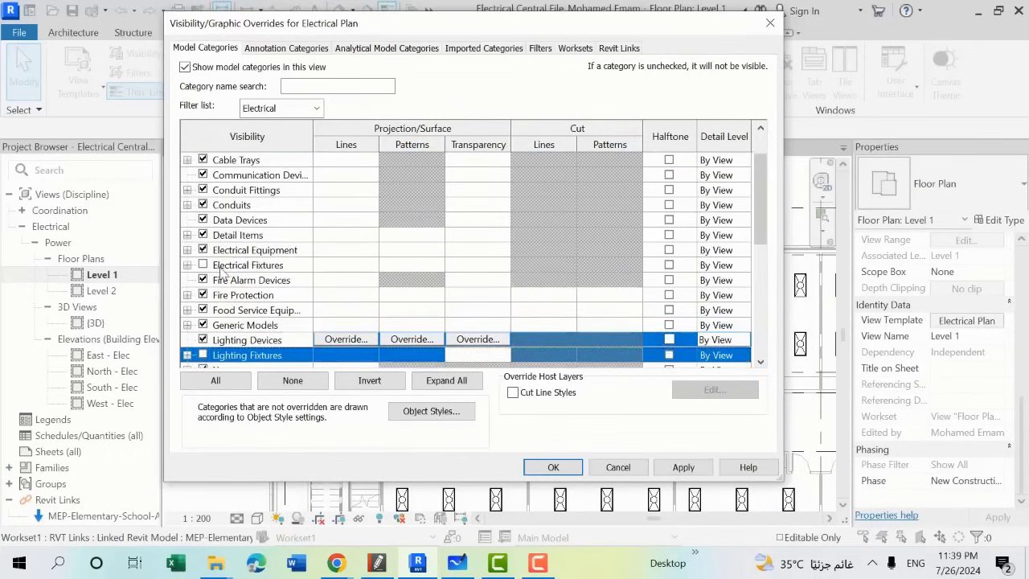
{"action": "scroll", "coordinate": [255, 332], "scroll_direction": "down", "scroll_amount": 2}
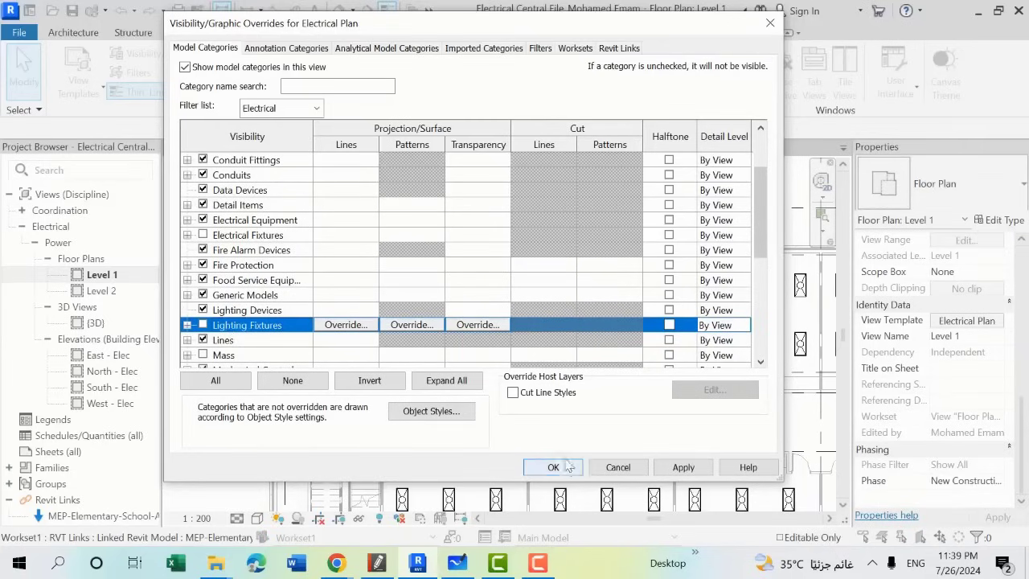
{"action": "left_click", "coordinate": [683, 467]}
{"action": "left_click", "coordinate": [554, 467]}
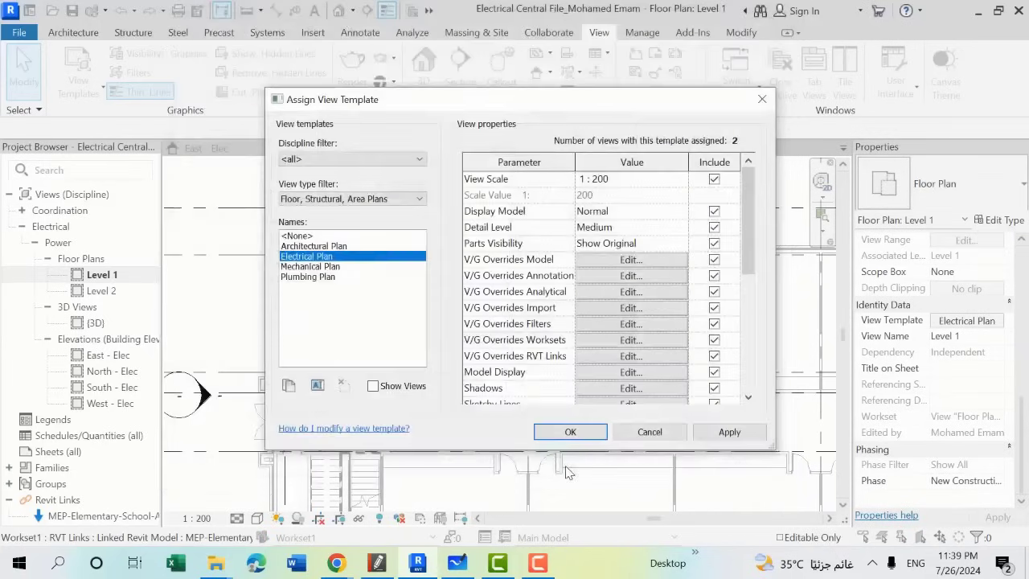
{"action": "left_click", "coordinate": [572, 435]}
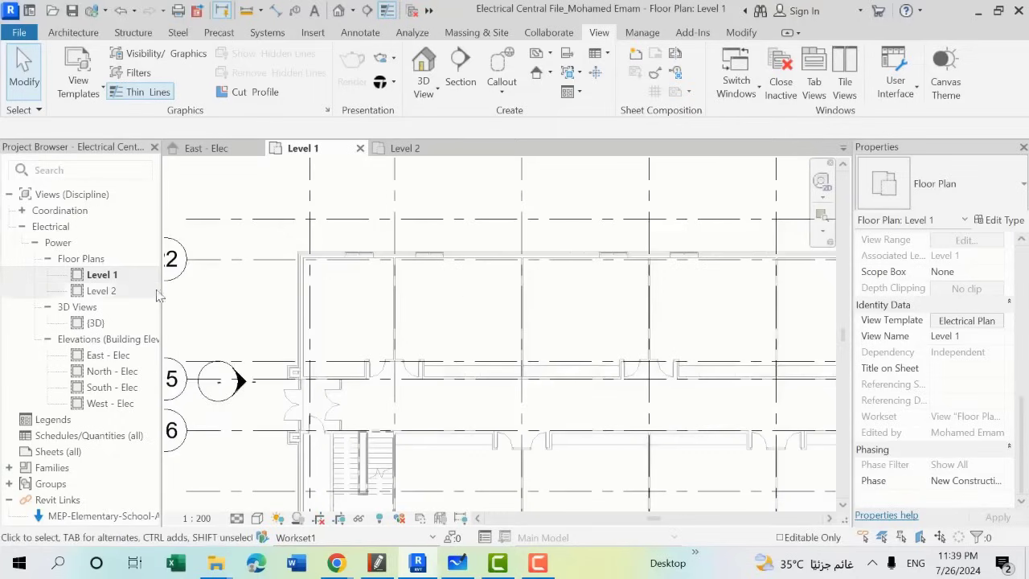
{"action": "double_click", "coordinate": [158, 294]}
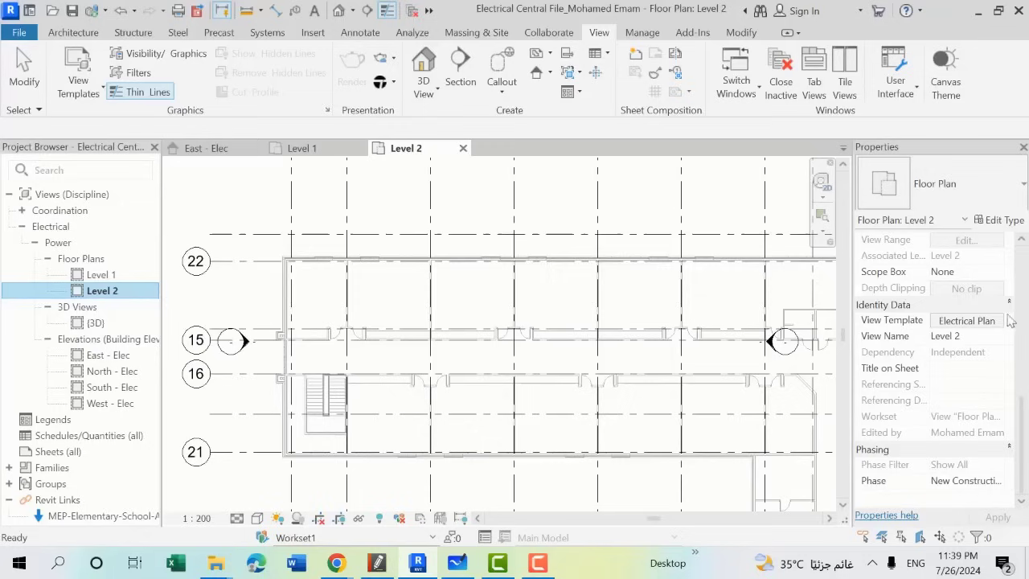
{"action": "left_click", "coordinate": [988, 328]}
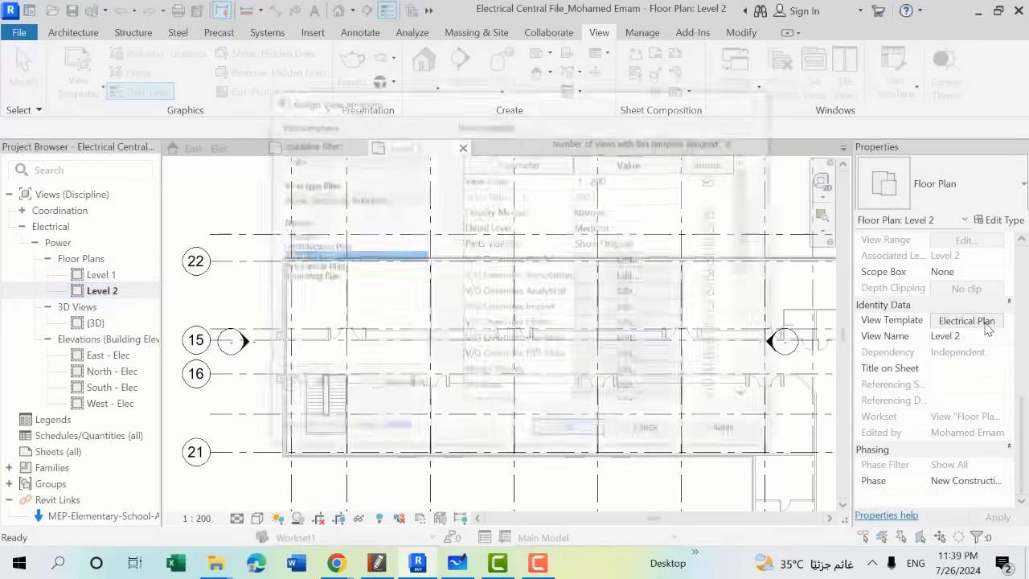
{"action": "left_click", "coordinate": [761, 99]}
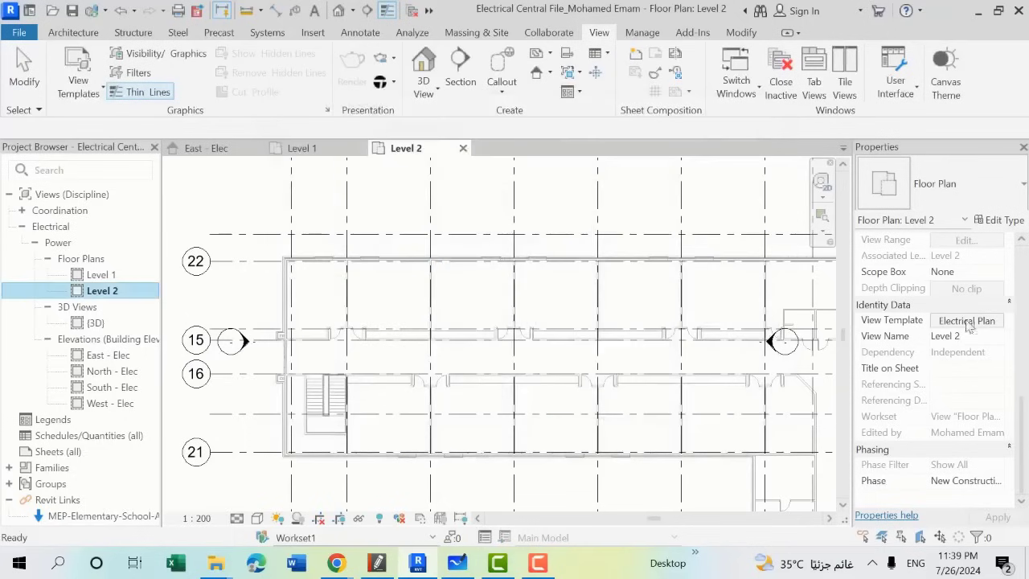
{"action": "left_click", "coordinate": [953, 320]}
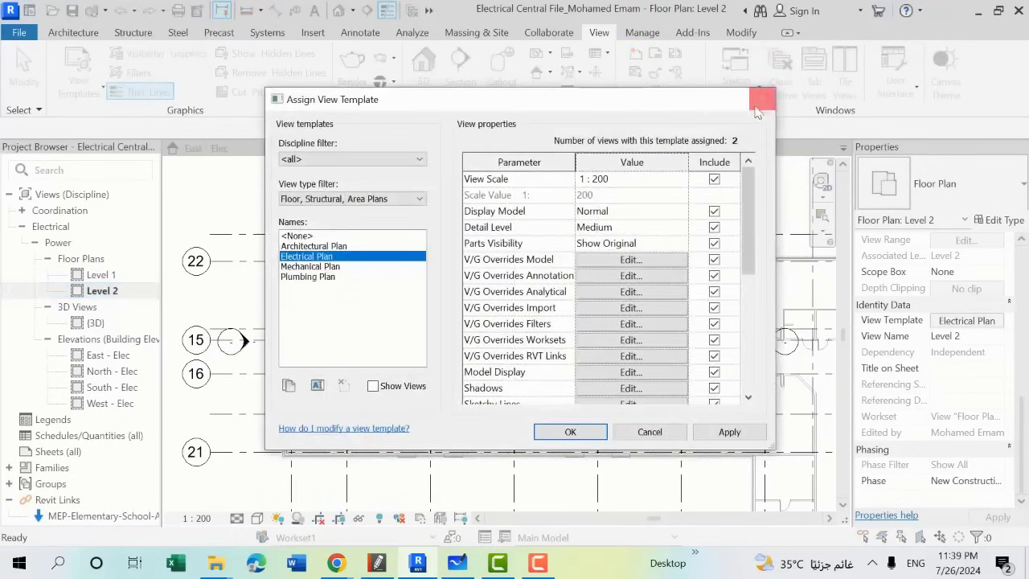
{"action": "left_click", "coordinate": [761, 99]}
{"action": "scroll", "coordinate": [937, 412], "scroll_direction": "up", "scroll_amount": 2}
{"action": "scroll", "coordinate": [937, 412], "scroll_direction": "down", "scroll_amount": 1}
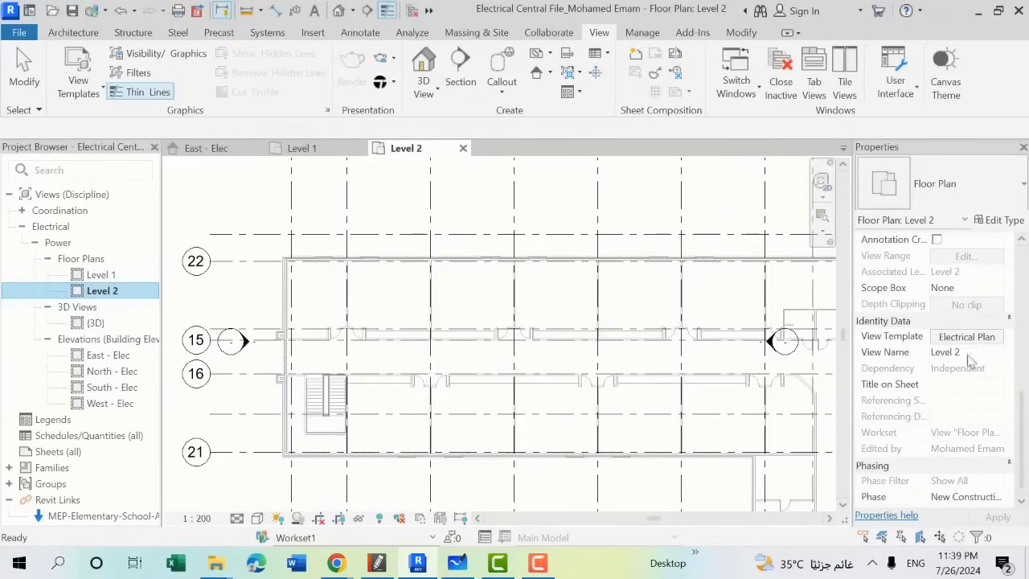
{"action": "left_click", "coordinate": [965, 338]}
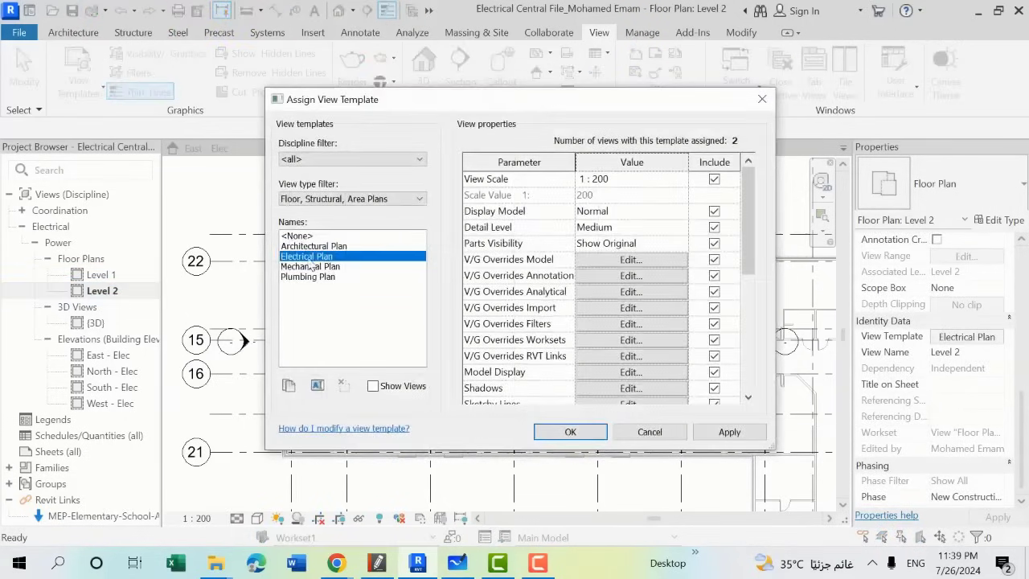
{"action": "left_click", "coordinate": [312, 238]}
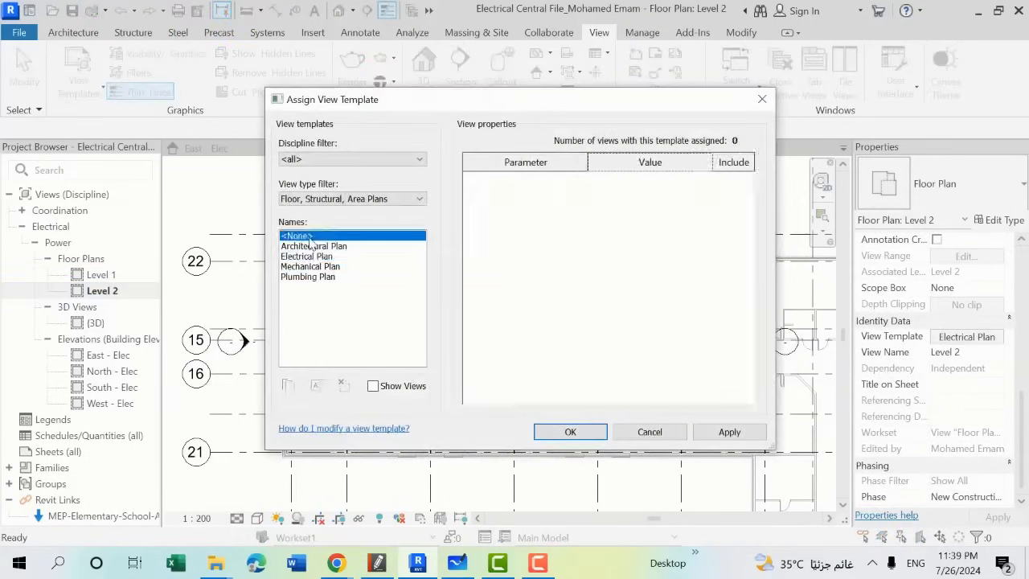
{"action": "left_click", "coordinate": [564, 430]}
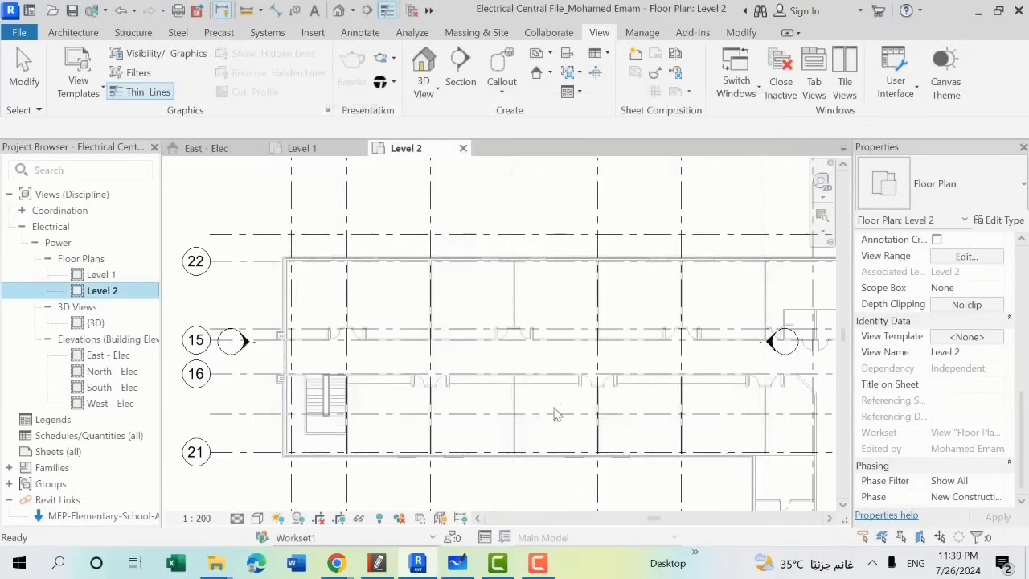
{"action": "scroll", "coordinate": [436, 362], "scroll_direction": "down", "scroll_amount": 2}
{"action": "scroll", "coordinate": [501, 349], "scroll_direction": "up", "scroll_amount": 2}
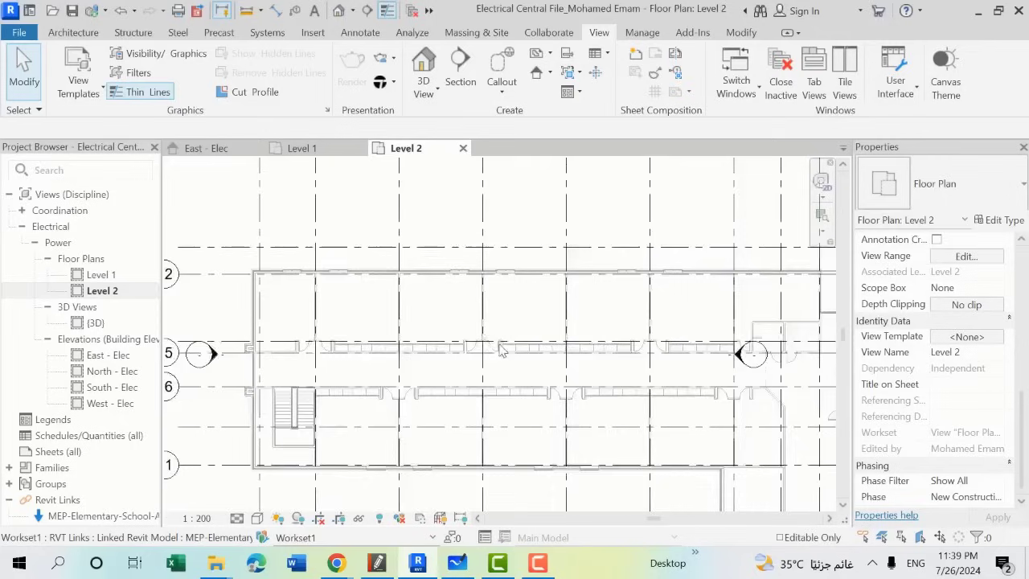
{"action": "scroll", "coordinate": [500, 350], "scroll_direction": "up", "scroll_amount": 1}
{"action": "left_click", "coordinate": [965, 338]}
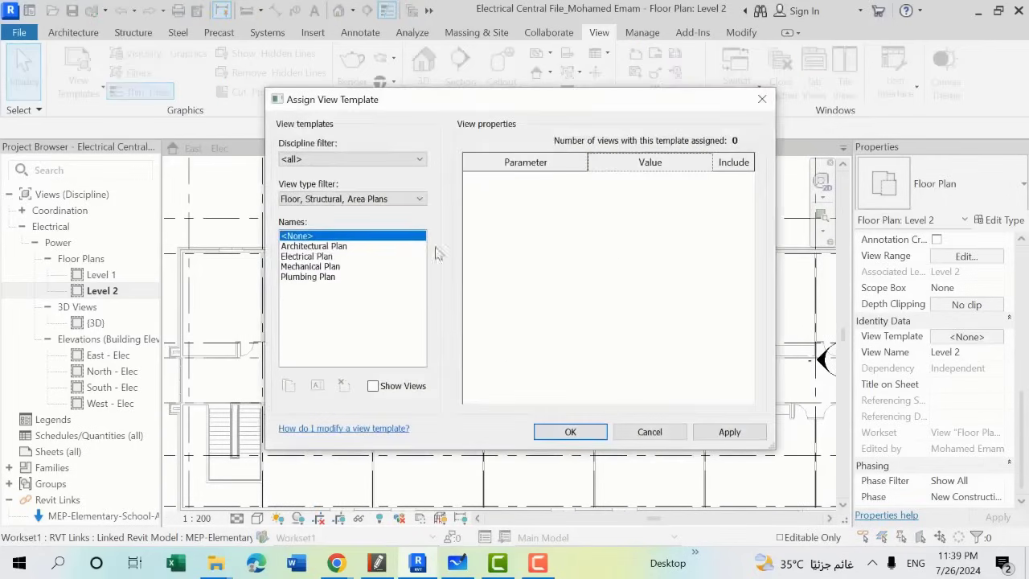
{"action": "left_click", "coordinate": [571, 430]}
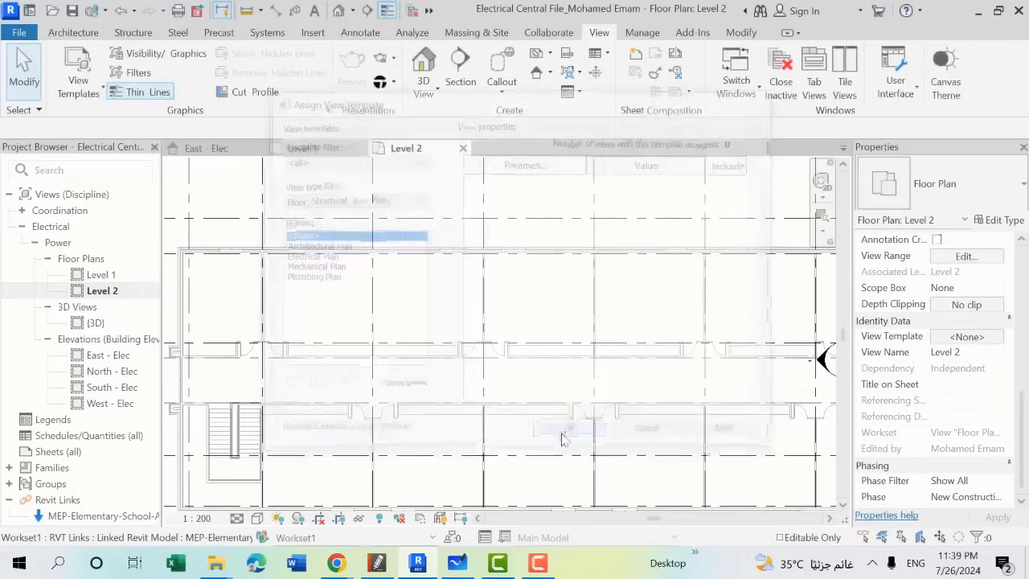
{"action": "left_click", "coordinate": [135, 292]}
{"action": "scroll", "coordinate": [449, 328], "scroll_direction": "down", "scroll_amount": 1}
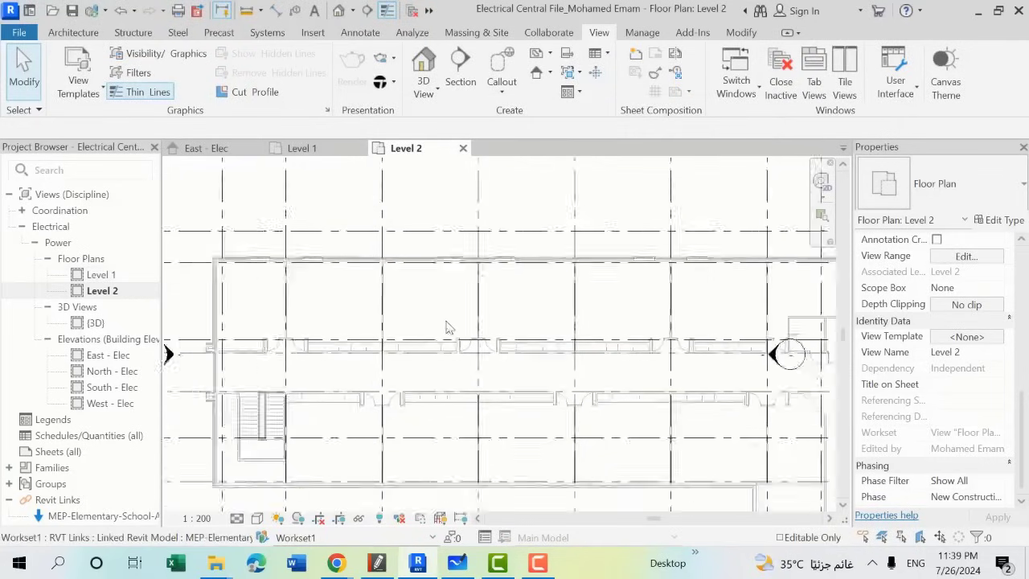
Step: Review Level 2's category visibility with VG, then open the Level 1 floor plan
{"action": "key", "text": "v"}
{"action": "key", "text": "g"}
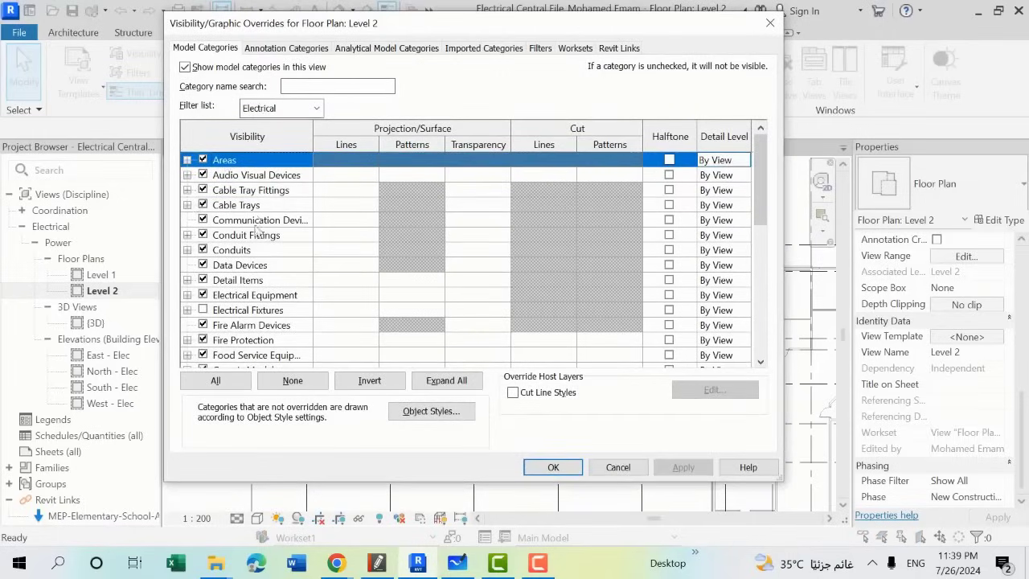
{"action": "scroll", "coordinate": [256, 229], "scroll_direction": "down", "scroll_amount": 1}
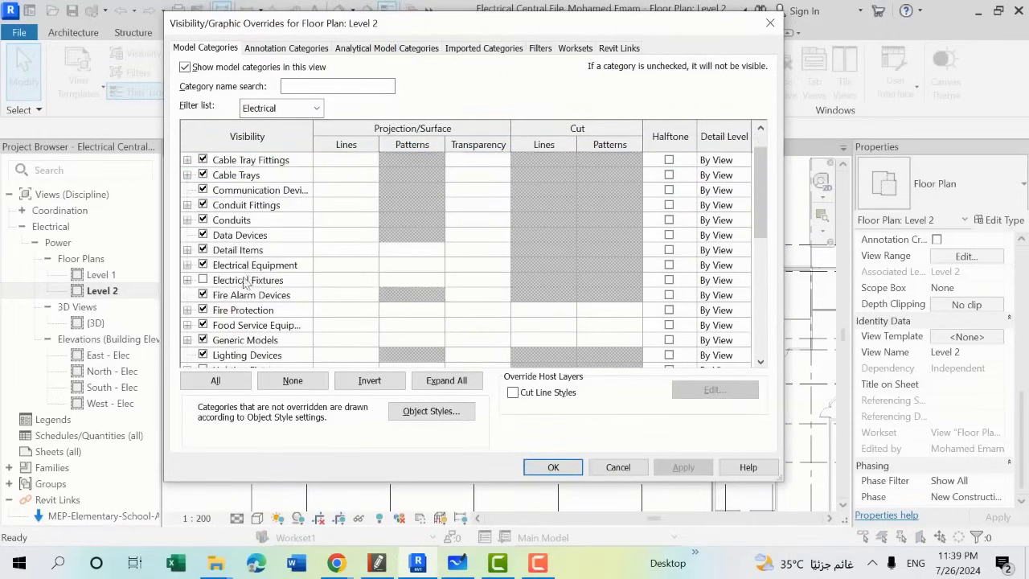
{"action": "key", "text": "Return"}
{"action": "double_click", "coordinate": [116, 278]}
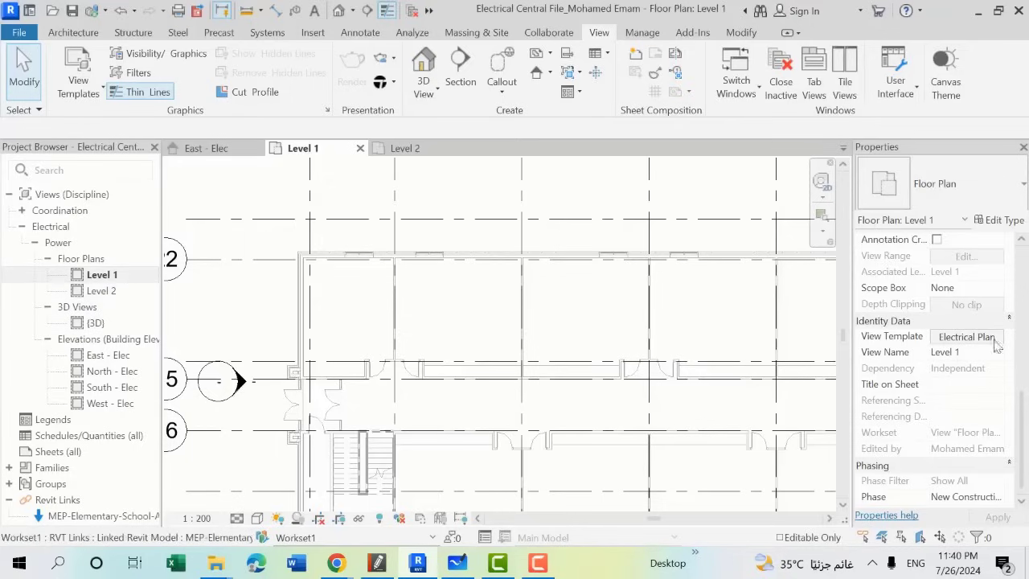
Step: Assign the Electrical Plan view template to the Level 2 floor plan
{"action": "double_click", "coordinate": [102, 291]}
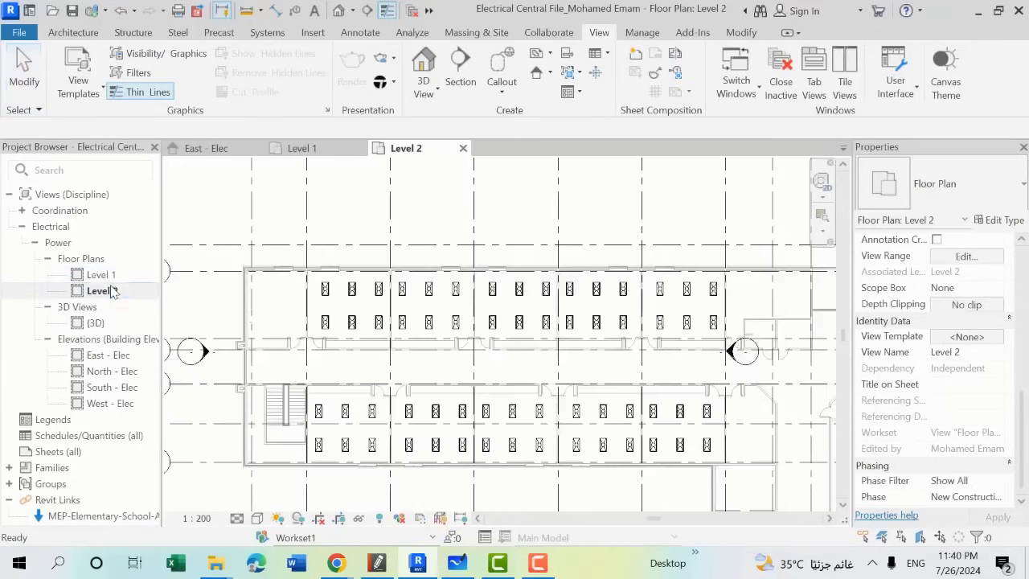
{"action": "left_click", "coordinate": [967, 336]}
{"action": "left_click", "coordinate": [321, 257]}
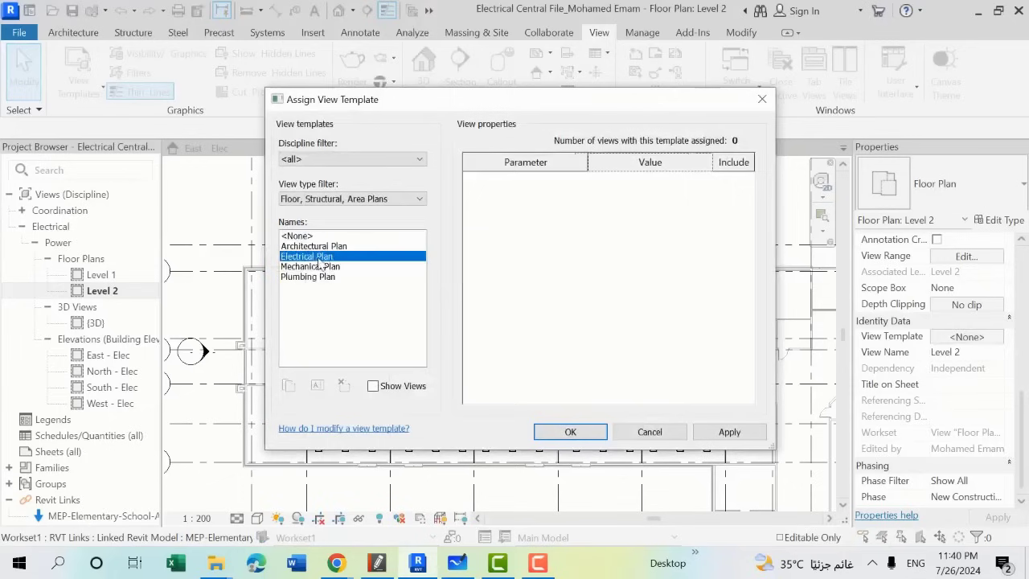
{"action": "left_click", "coordinate": [571, 433]}
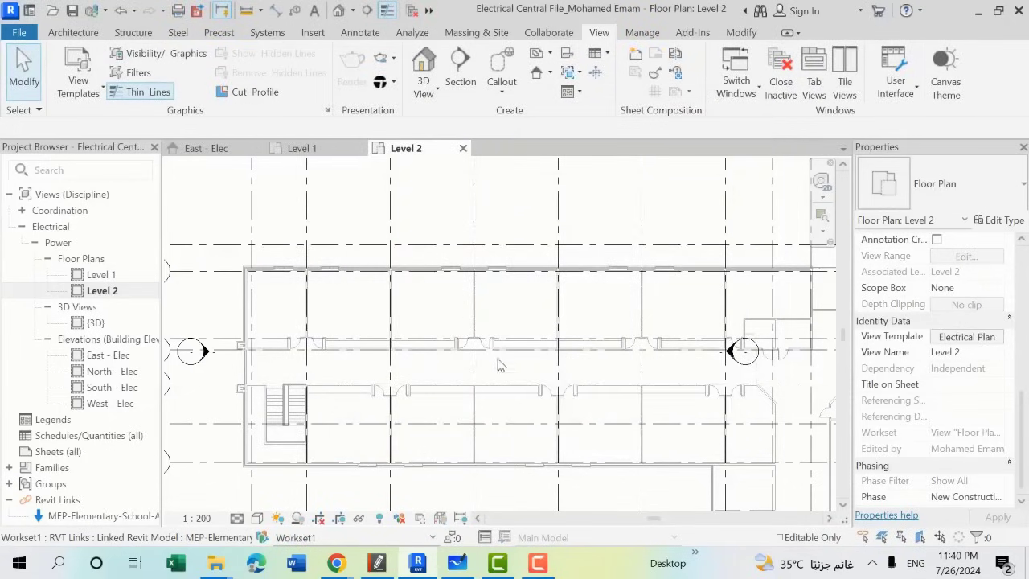
{"action": "left_click", "coordinate": [103, 291]}
Step: Review Level 1's Electrical Plan template model overrides, then switch to the lecture notes PDF
{"action": "double_click", "coordinate": [101, 274]}
{"action": "mouse_move", "coordinate": [616, 284]}
{"action": "middle_mouse_down"}
{"action": "mouse_move", "coordinate": [408, 274]}
{"action": "mouse_move", "coordinate": [563, 328]}
{"action": "middle_mouse_up"}
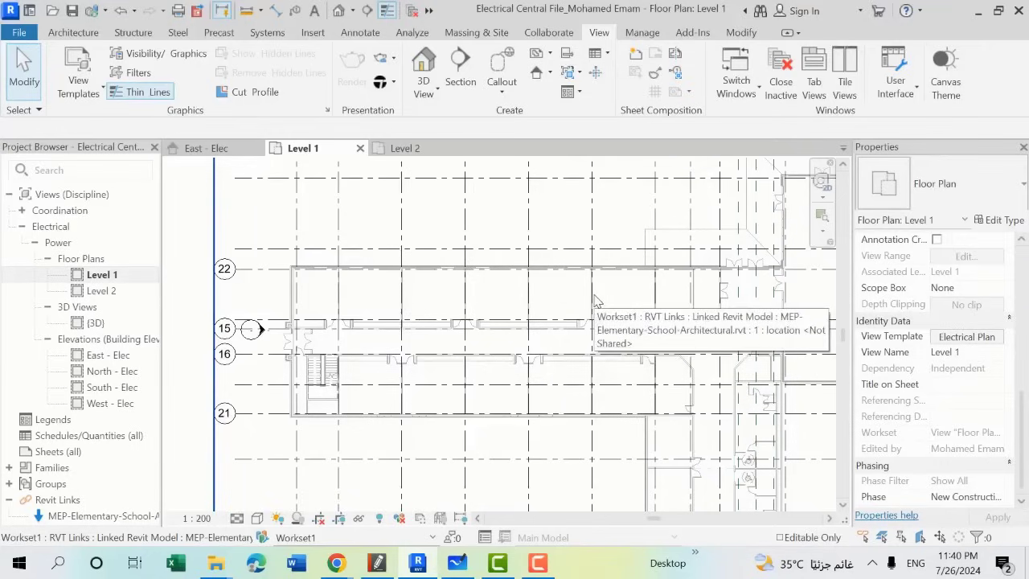
{"action": "left_click", "coordinate": [942, 338]}
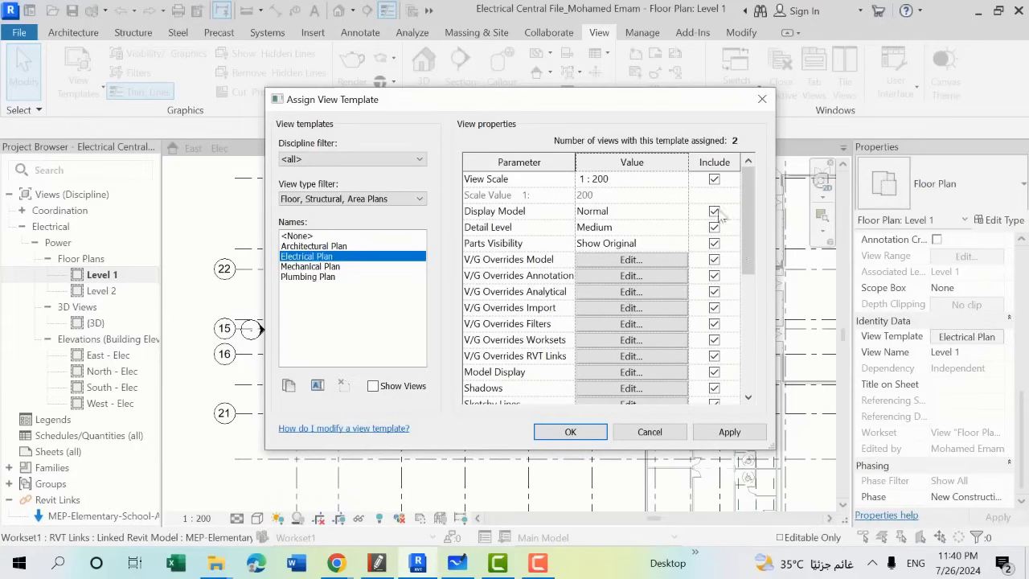
{"action": "left_click", "coordinate": [631, 260]}
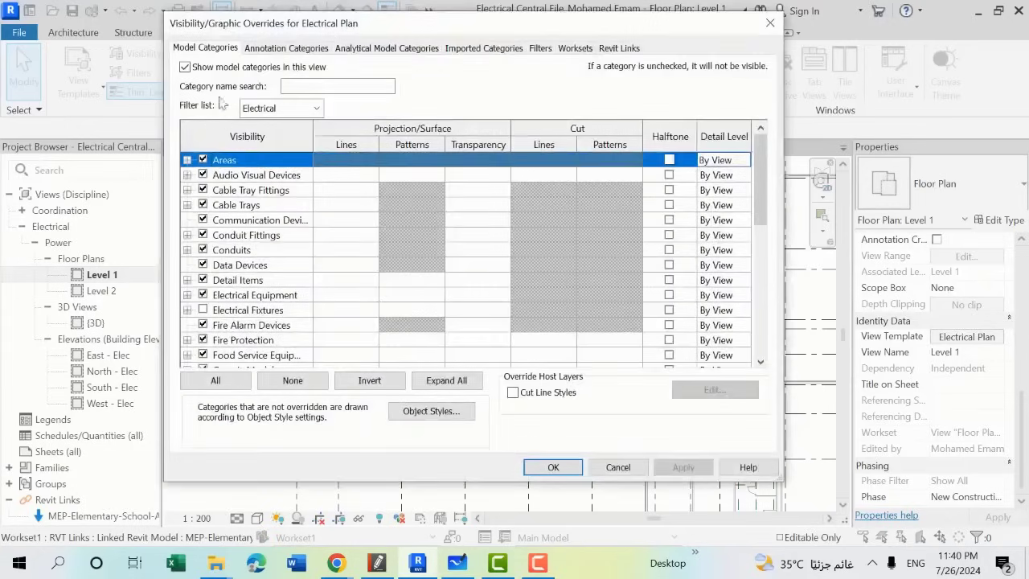
{"action": "scroll", "coordinate": [231, 241], "scroll_direction": "down", "scroll_amount": 2}
{"action": "scroll", "coordinate": [228, 254], "scroll_direction": "up", "scroll_amount": 2}
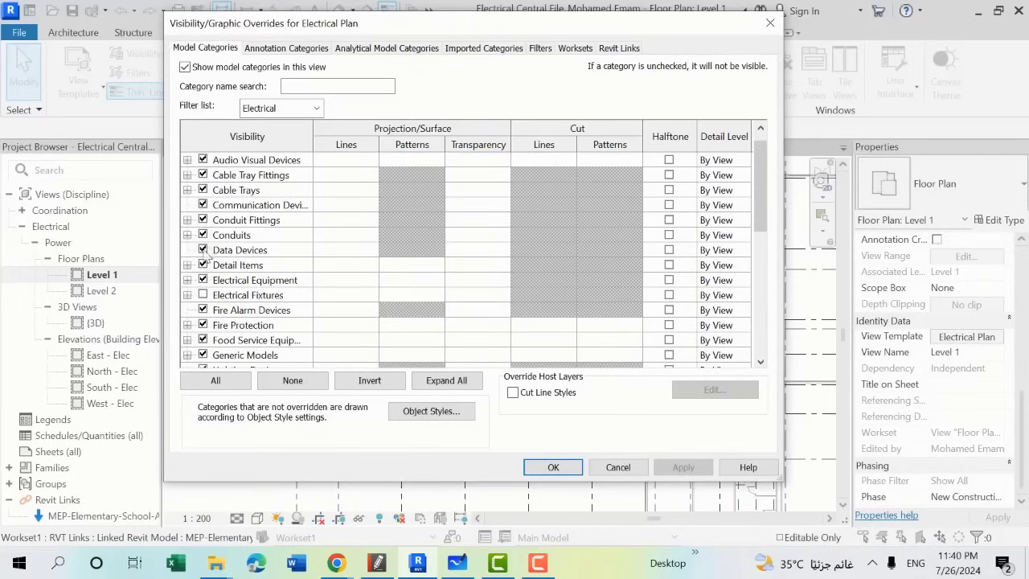
{"action": "left_click", "coordinate": [553, 465]}
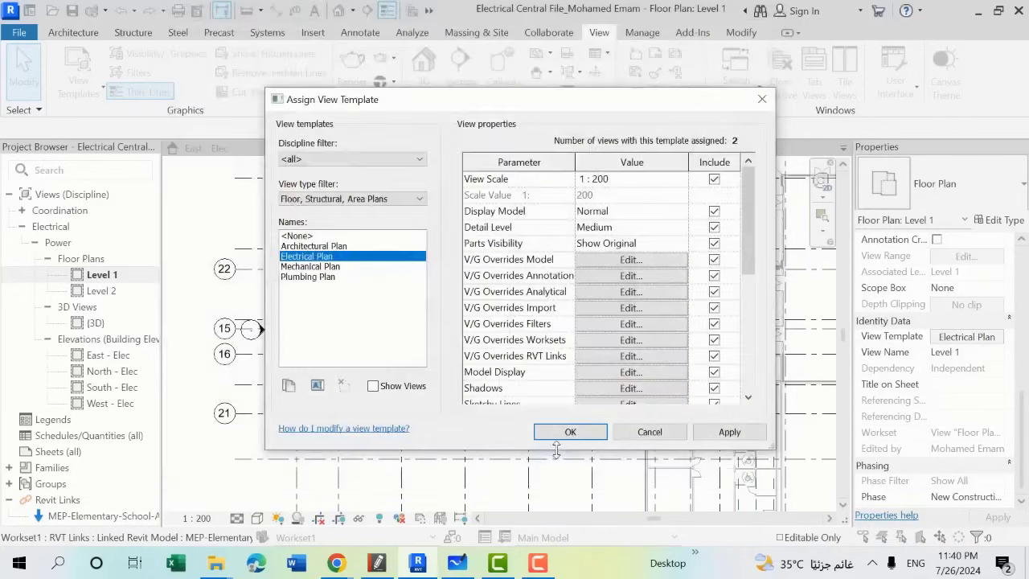
{"action": "left_click", "coordinate": [563, 432]}
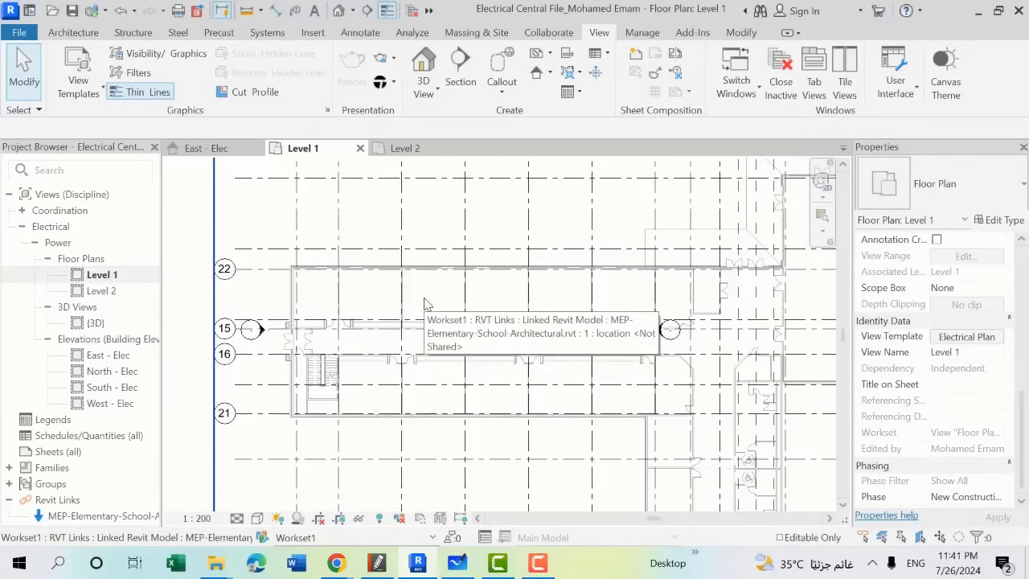
{"action": "left_click", "coordinate": [377, 563]}
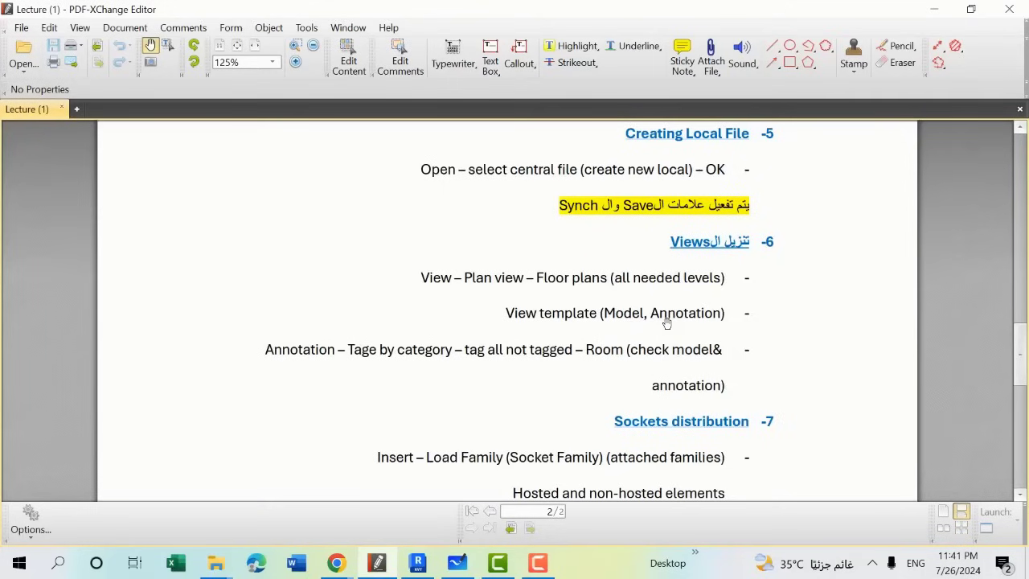
Step: Back in Revit, review the Electrical Plan template's model category visibility for Level 1
{"action": "left_click", "coordinate": [418, 563]}
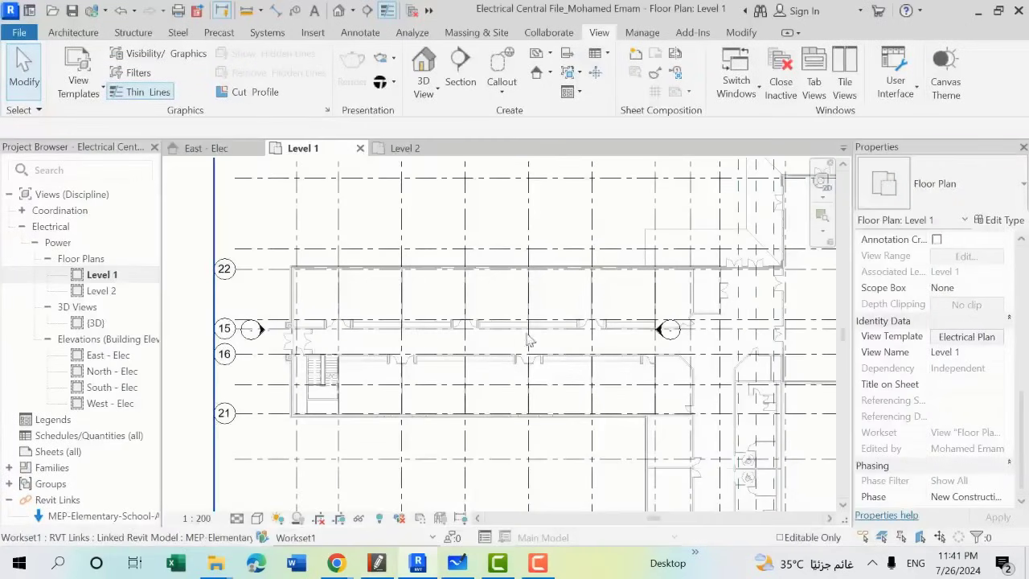
{"action": "middle_click_drag", "start_coordinate": [528, 339], "coordinate": [483, 325]}
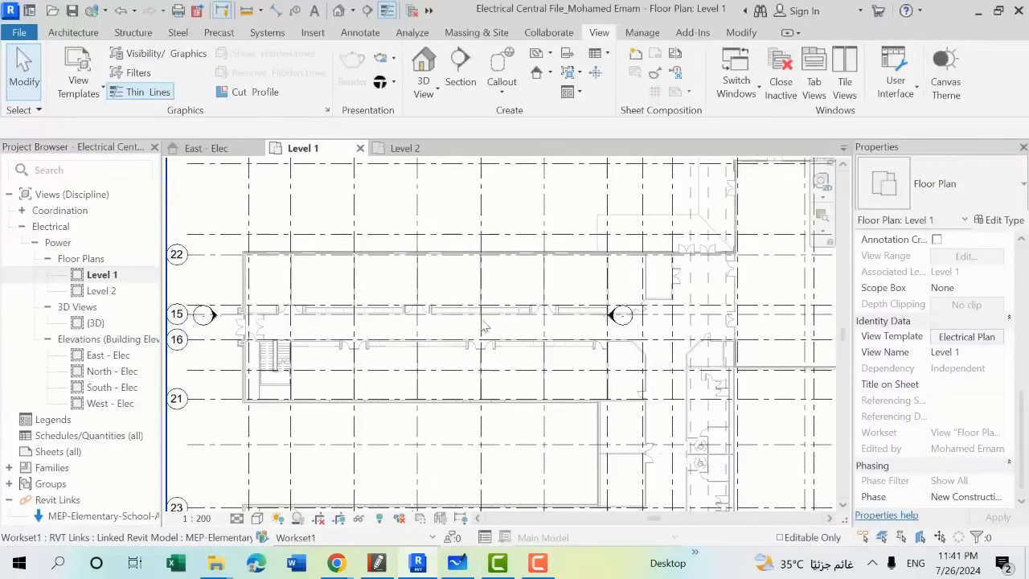
{"action": "left_click", "coordinate": [963, 344]}
{"action": "left_click", "coordinate": [630, 260]}
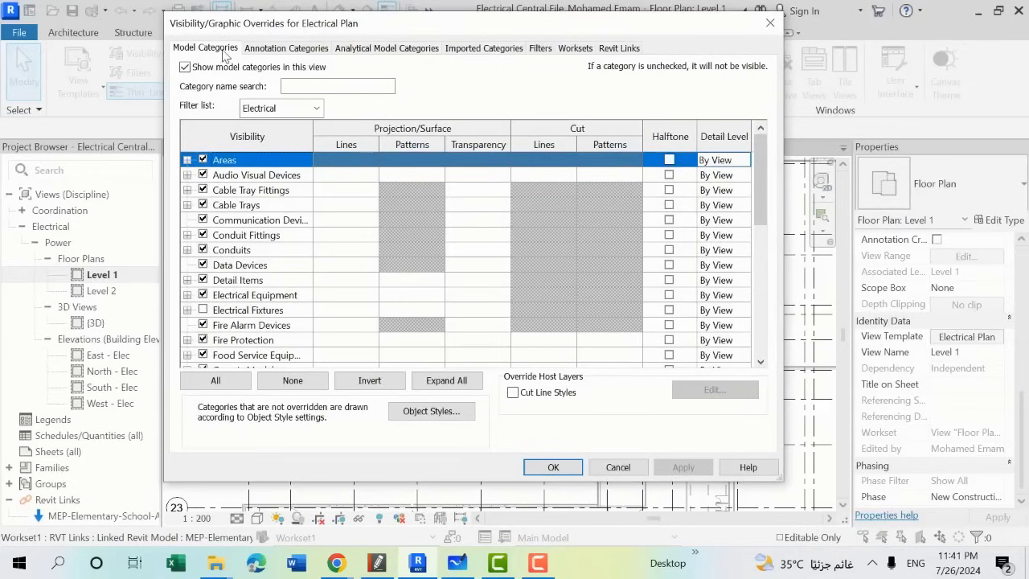
{"action": "scroll", "coordinate": [243, 207], "scroll_direction": "down", "scroll_amount": 2}
{"action": "scroll", "coordinate": [231, 297], "scroll_direction": "down", "scroll_amount": 2}
{"action": "scroll", "coordinate": [231, 310], "scroll_direction": "down", "scroll_amount": 3}
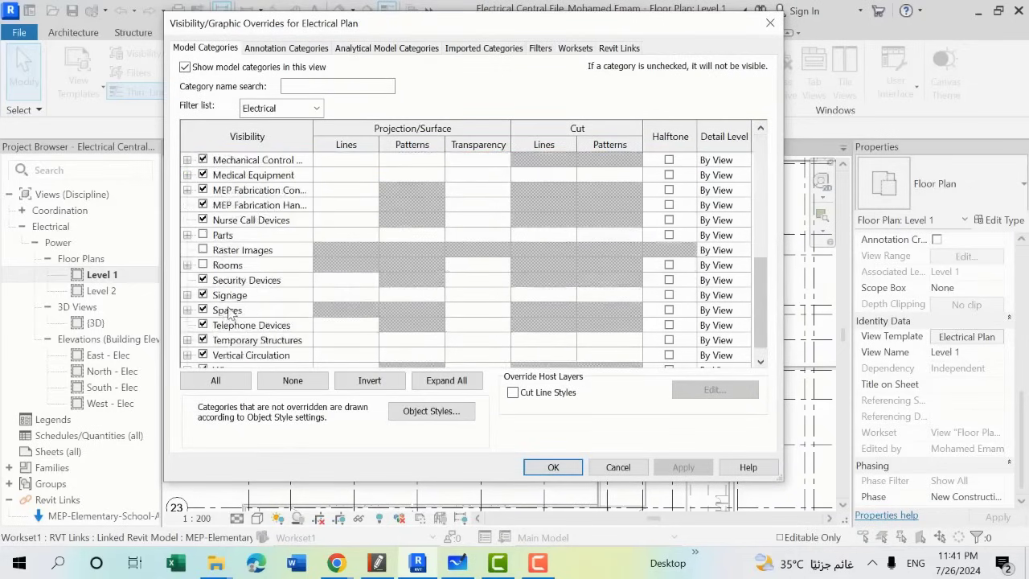
{"action": "scroll", "coordinate": [231, 310], "scroll_direction": "down", "scroll_amount": 1}
{"action": "scroll", "coordinate": [232, 313], "scroll_direction": "up", "scroll_amount": 2}
{"action": "scroll", "coordinate": [241, 276], "scroll_direction": "up", "scroll_amount": 2}
{"action": "scroll", "coordinate": [242, 275], "scroll_direction": "up", "scroll_amount": 2}
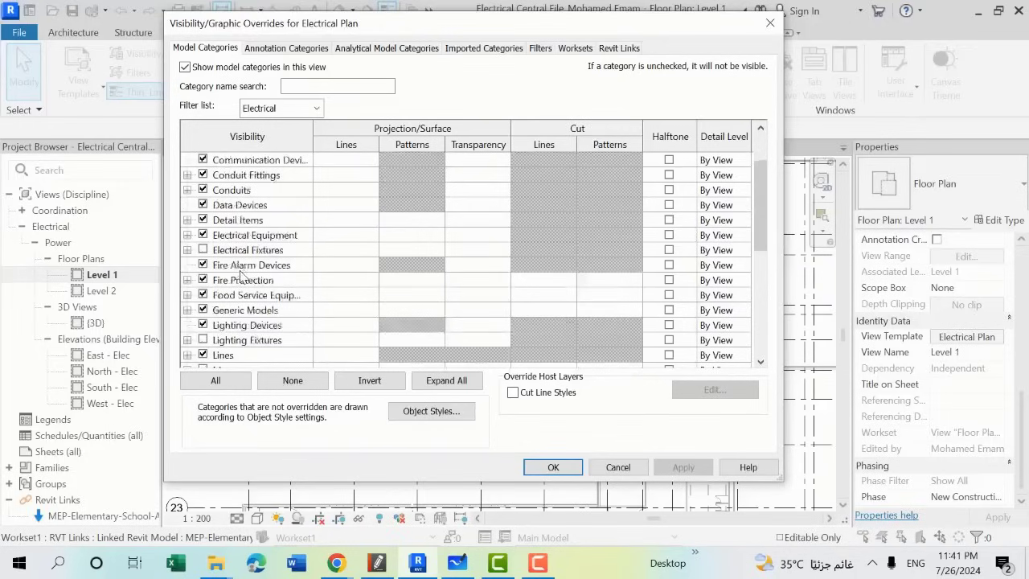
Step: Browse the template's annotation category visibility settings
{"action": "left_click", "coordinate": [273, 50]}
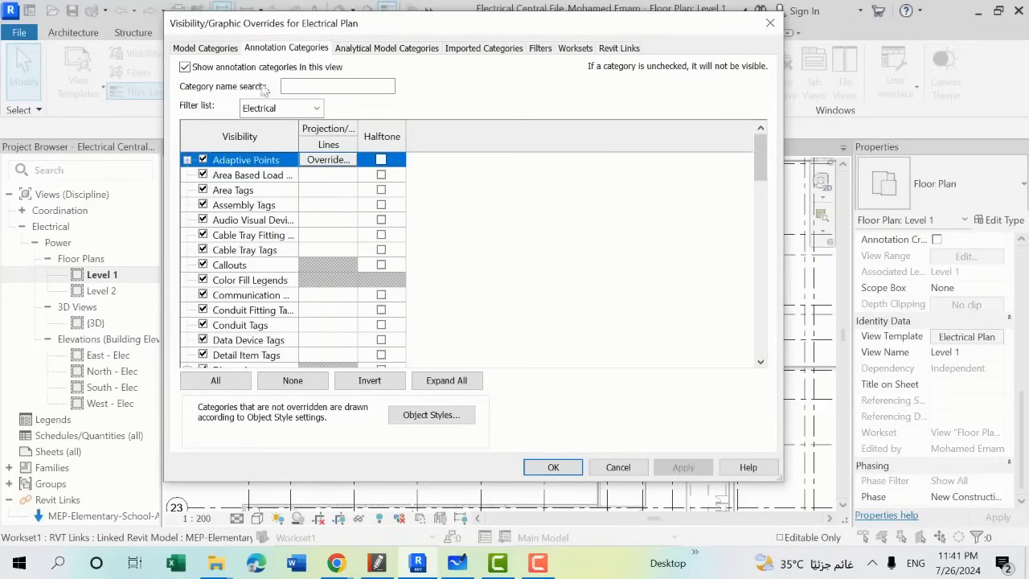
{"action": "scroll", "coordinate": [240, 235], "scroll_direction": "down", "scroll_amount": 1}
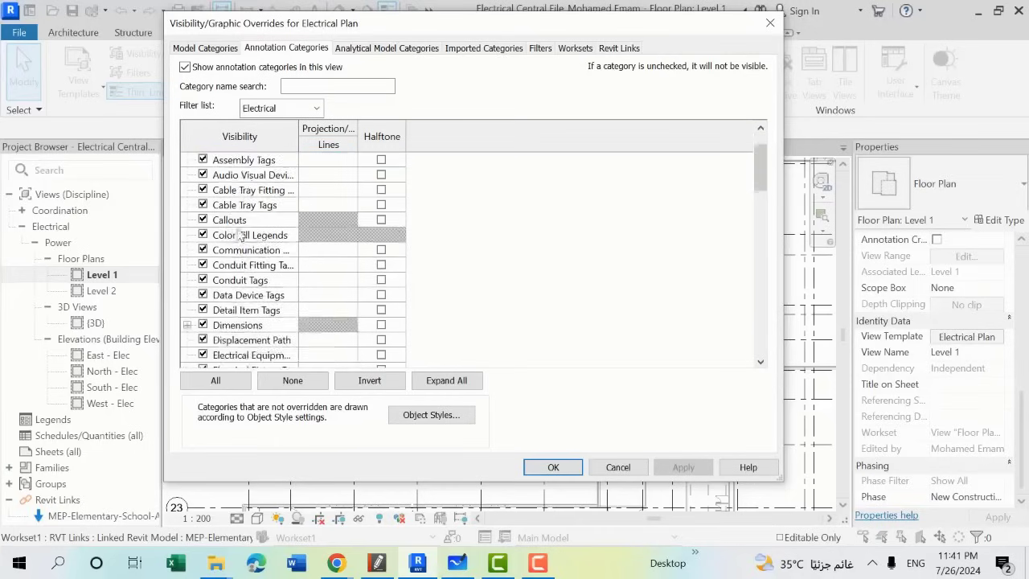
{"action": "scroll", "coordinate": [240, 235], "scroll_direction": "down", "scroll_amount": 1}
{"action": "scroll", "coordinate": [233, 265], "scroll_direction": "down", "scroll_amount": 2}
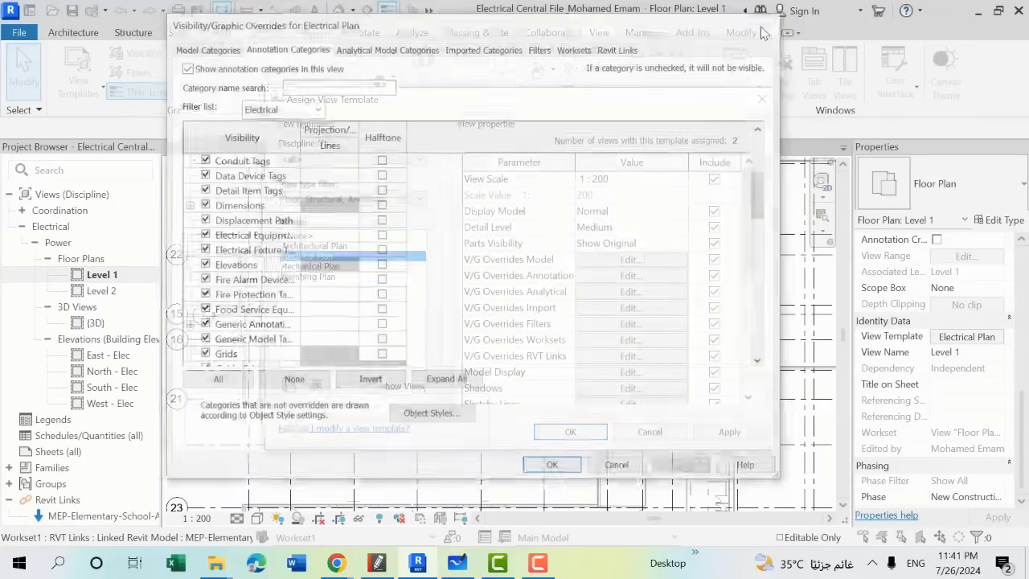
{"action": "left_click", "coordinate": [762, 99]}
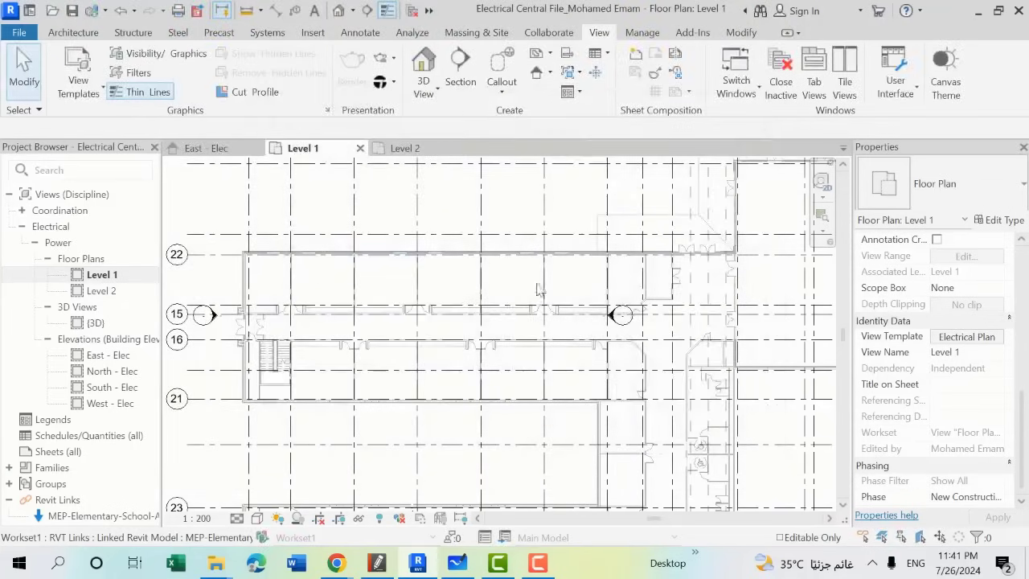
{"action": "scroll", "coordinate": [539, 289], "scroll_direction": "down", "scroll_amount": 3}
{"action": "scroll", "coordinate": [452, 336], "scroll_direction": "up", "scroll_amount": 4}
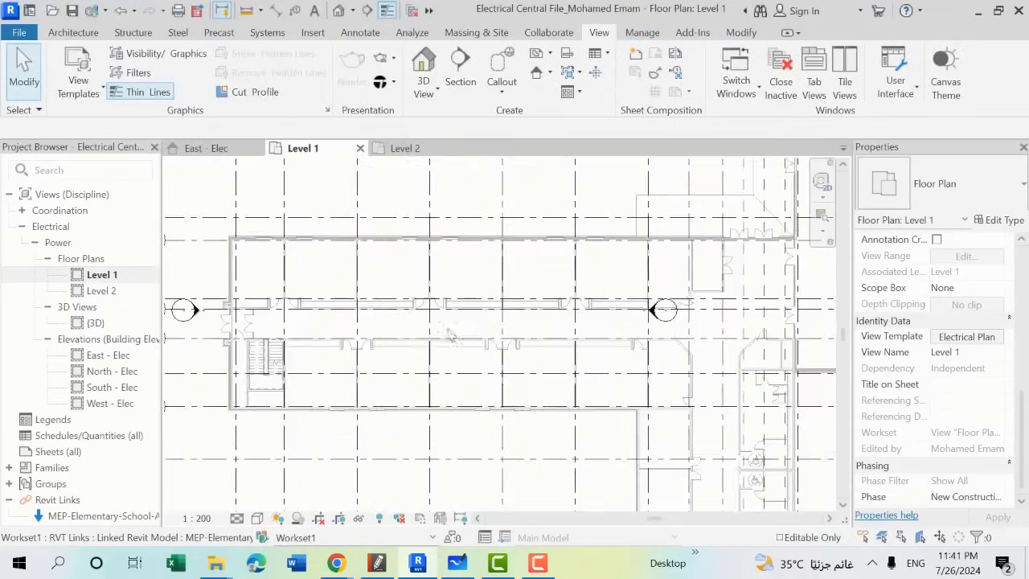
{"action": "scroll", "coordinate": [304, 283], "scroll_direction": "up", "scroll_amount": 2}
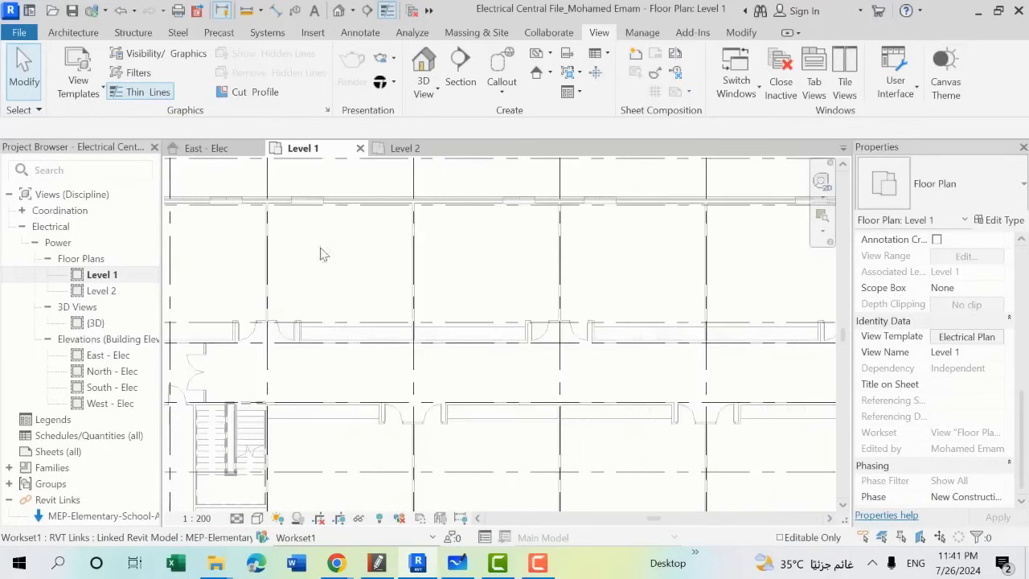
{"action": "middle_click_drag", "start_coordinate": [650, 292], "coordinate": [555, 245]}
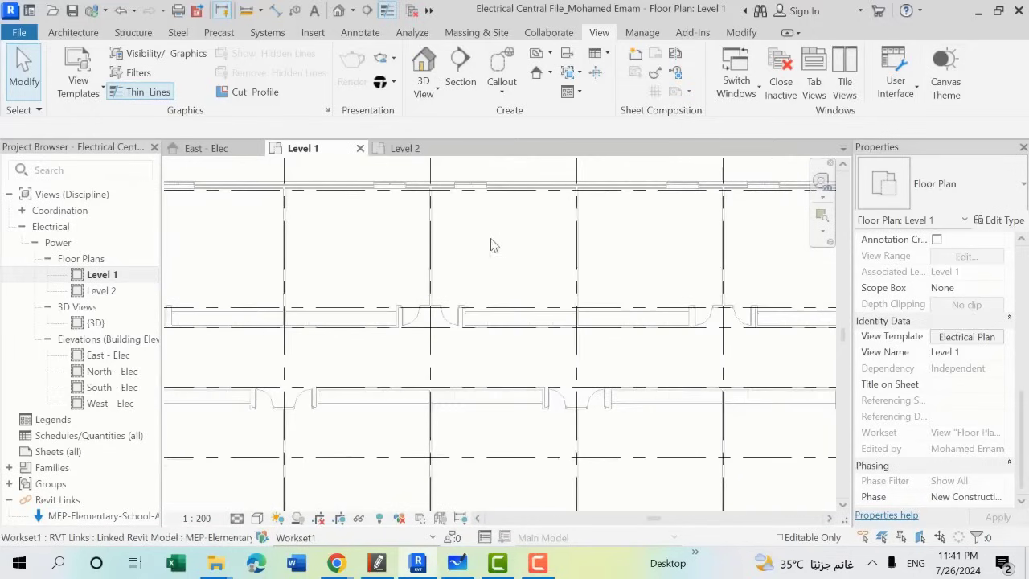
{"action": "scroll", "coordinate": [513, 257], "scroll_direction": "down", "scroll_amount": 1}
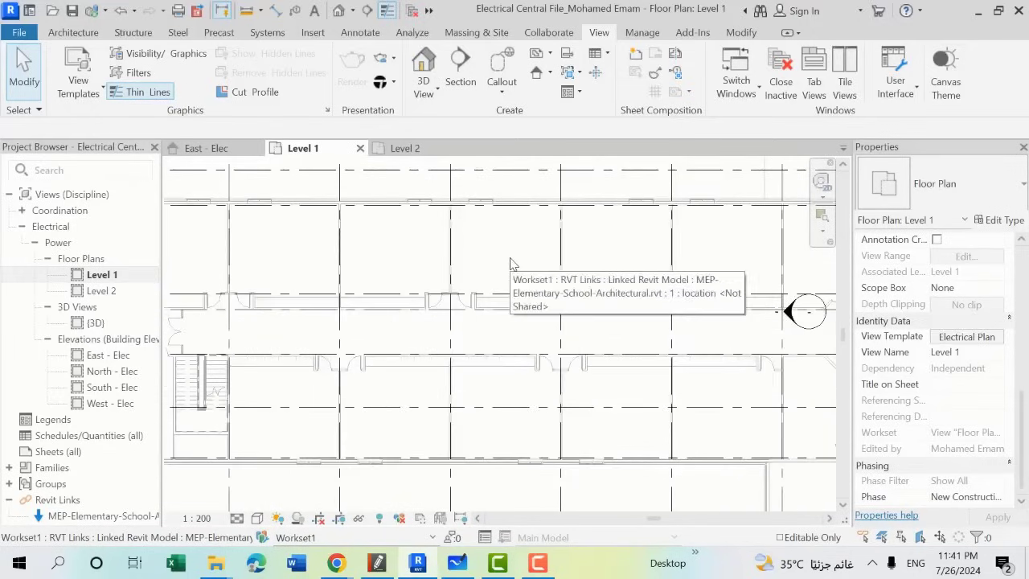
{"action": "middle_click_drag", "start_coordinate": [697, 252], "coordinate": [547, 267]}
{"action": "middle_click_drag", "start_coordinate": [644, 268], "coordinate": [542, 276]}
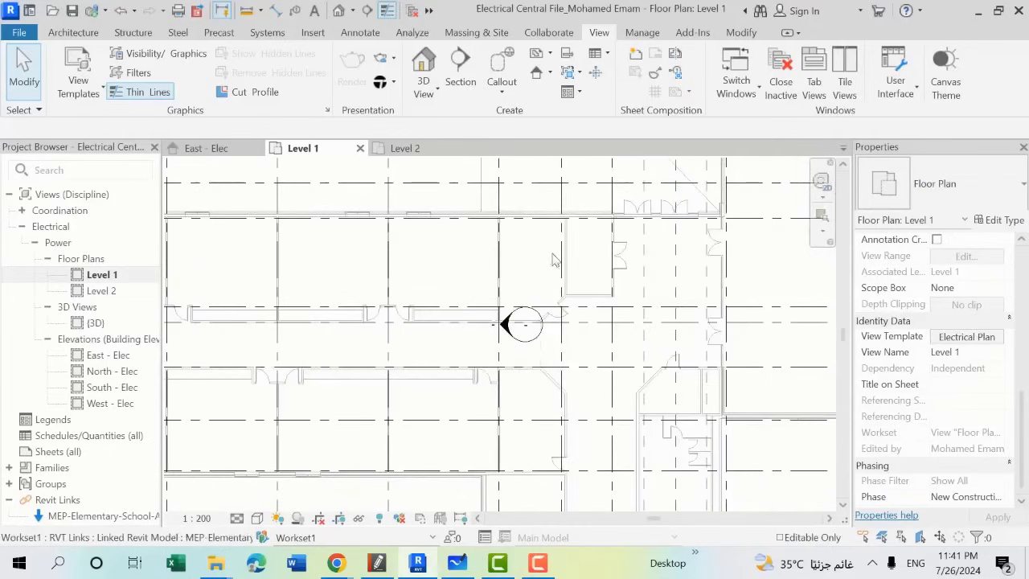
{"action": "scroll", "coordinate": [551, 260], "scroll_direction": "down", "scroll_amount": 2}
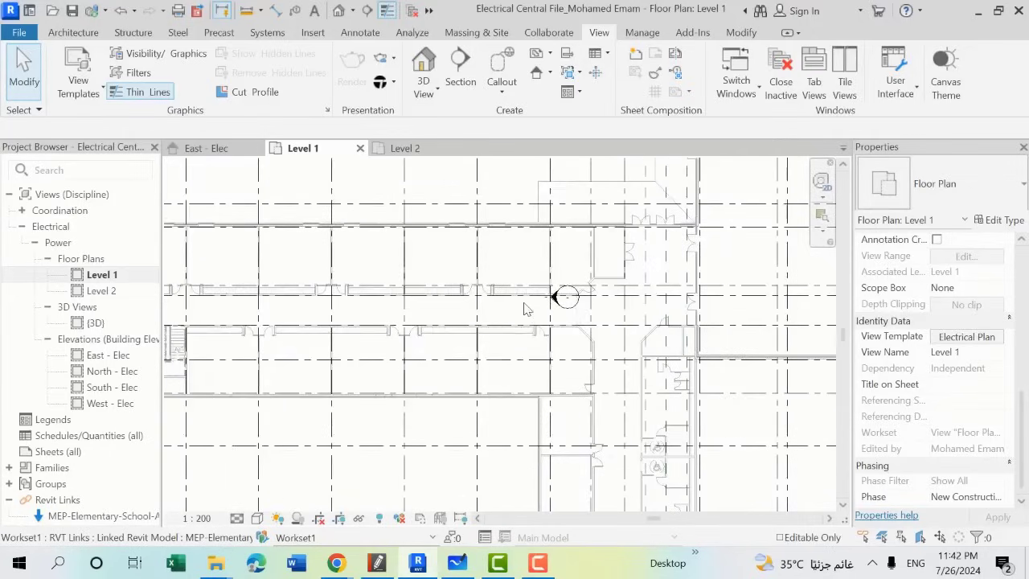
{"action": "scroll", "coordinate": [439, 269], "scroll_direction": "up", "scroll_amount": 2}
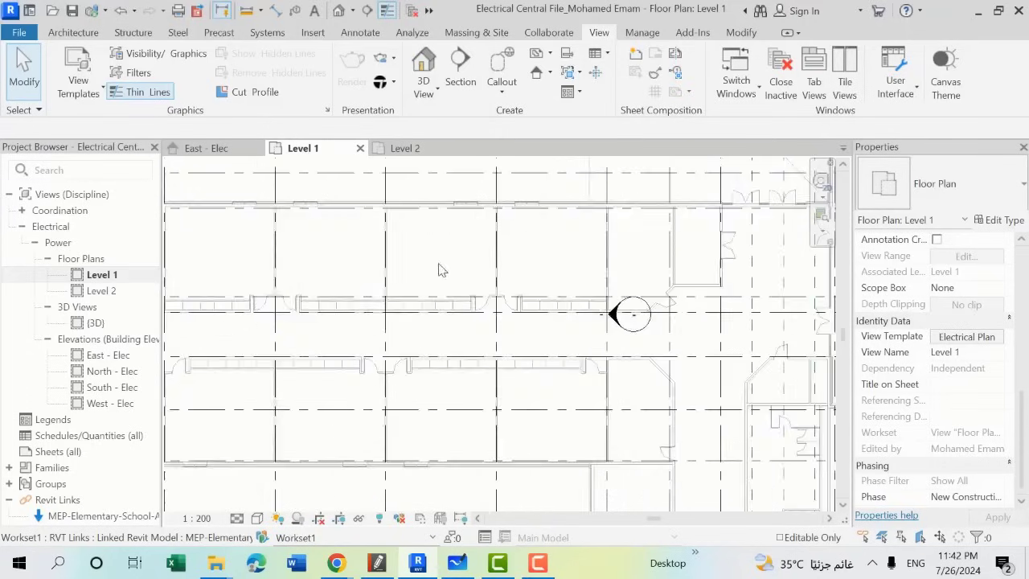
{"action": "scroll", "coordinate": [359, 232], "scroll_direction": "up", "scroll_amount": 1}
{"action": "scroll", "coordinate": [358, 232], "scroll_direction": "up", "scroll_amount": 1}
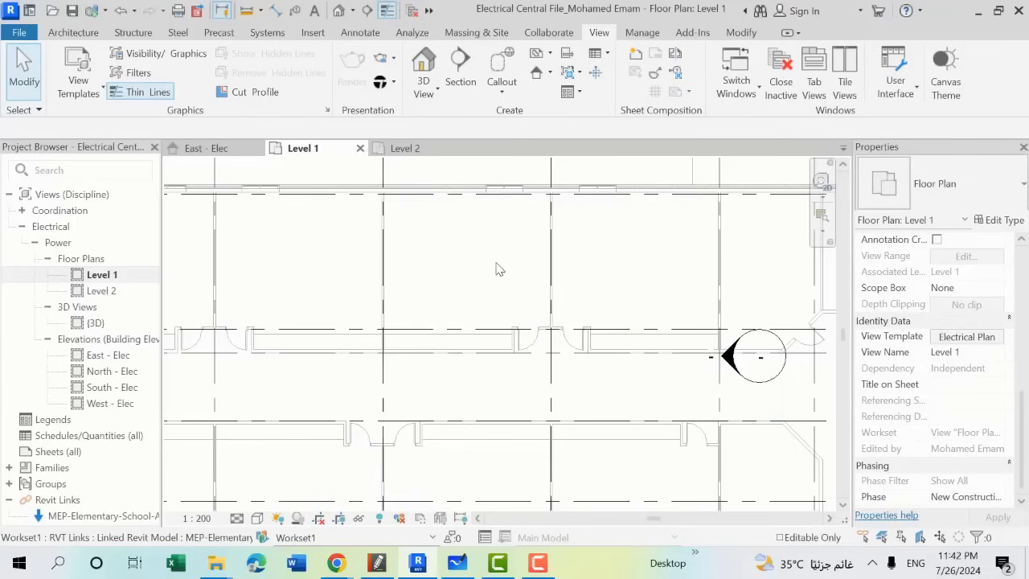
Step: Open the Electrical Plan template's annotation categories and select Data Device Tags
{"action": "left_click", "coordinate": [967, 336]}
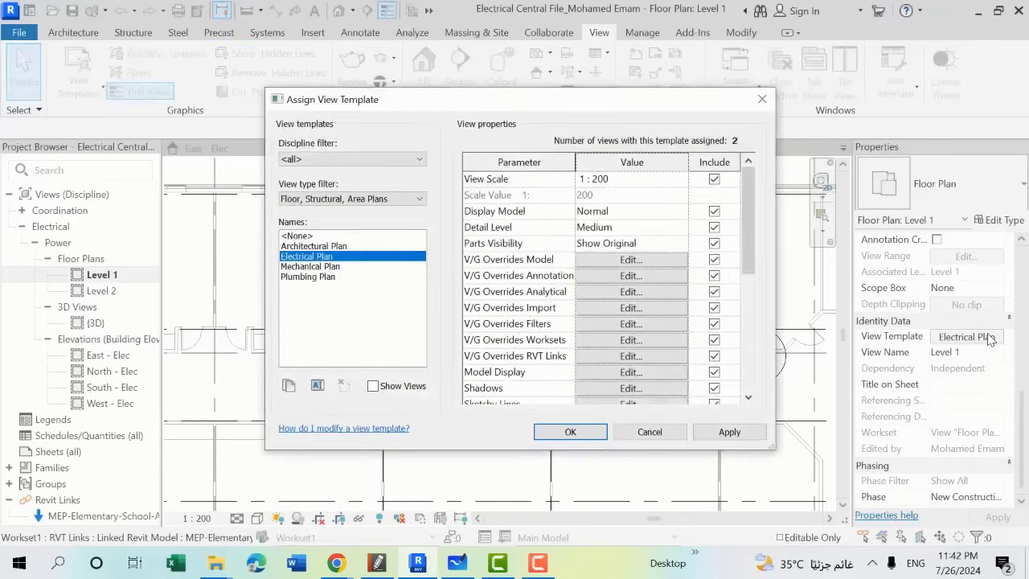
{"action": "left_click", "coordinate": [594, 259]}
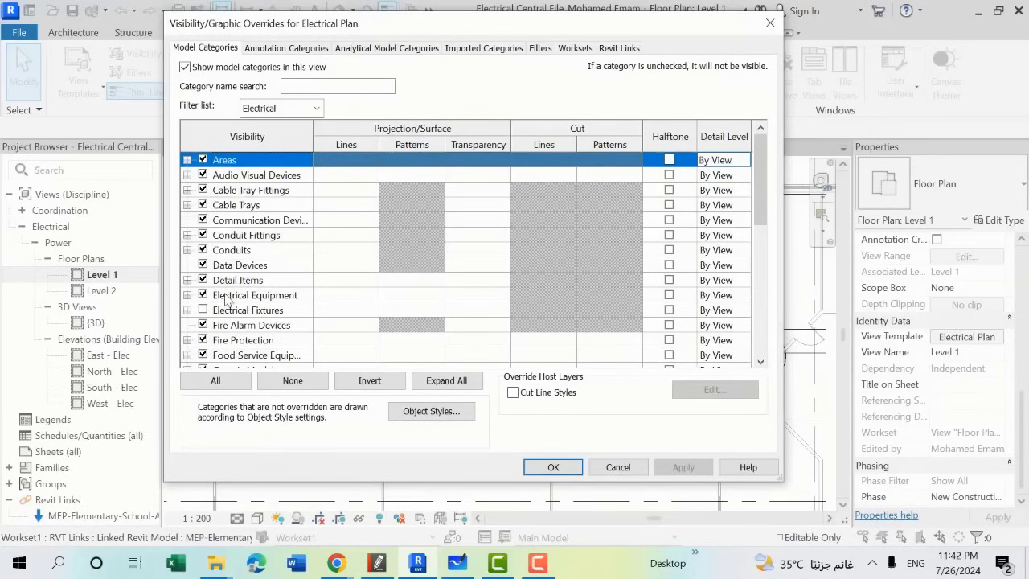
{"action": "left_click", "coordinate": [271, 50]}
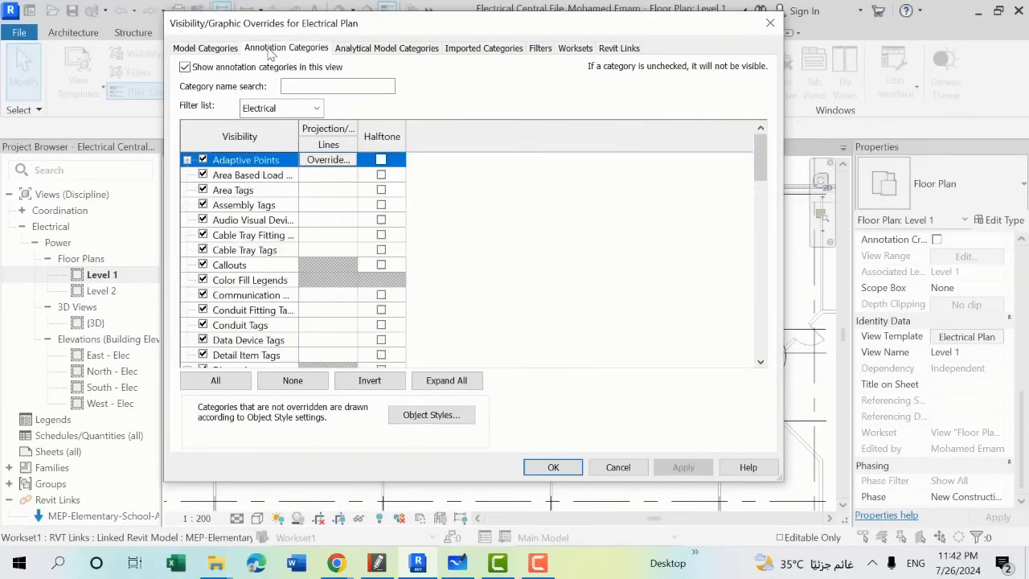
{"action": "scroll", "coordinate": [214, 311], "scroll_direction": "down", "scroll_amount": 1}
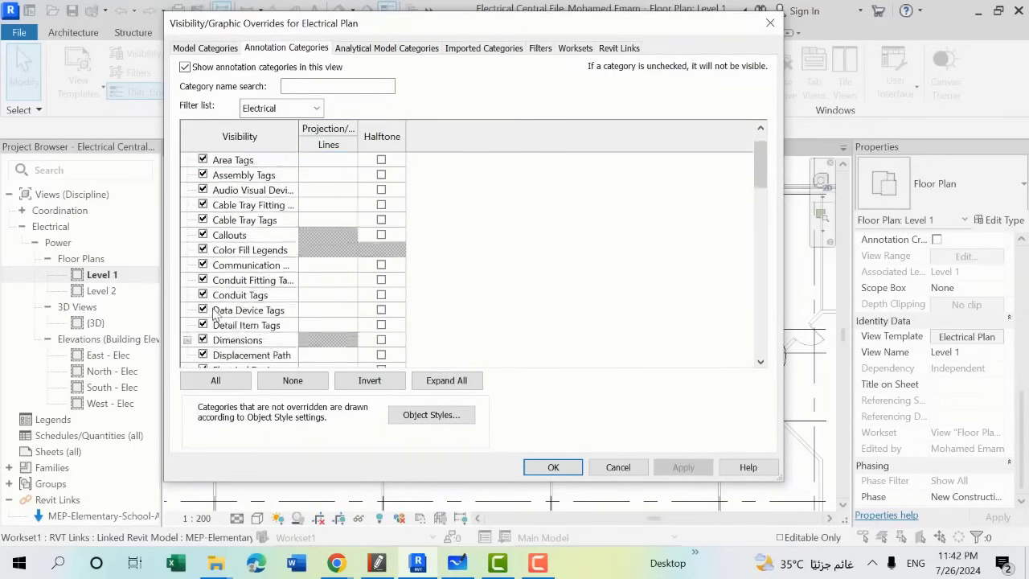
{"action": "left_click", "coordinate": [241, 298]}
{"action": "scroll", "coordinate": [241, 303], "scroll_direction": "down", "scroll_amount": 1}
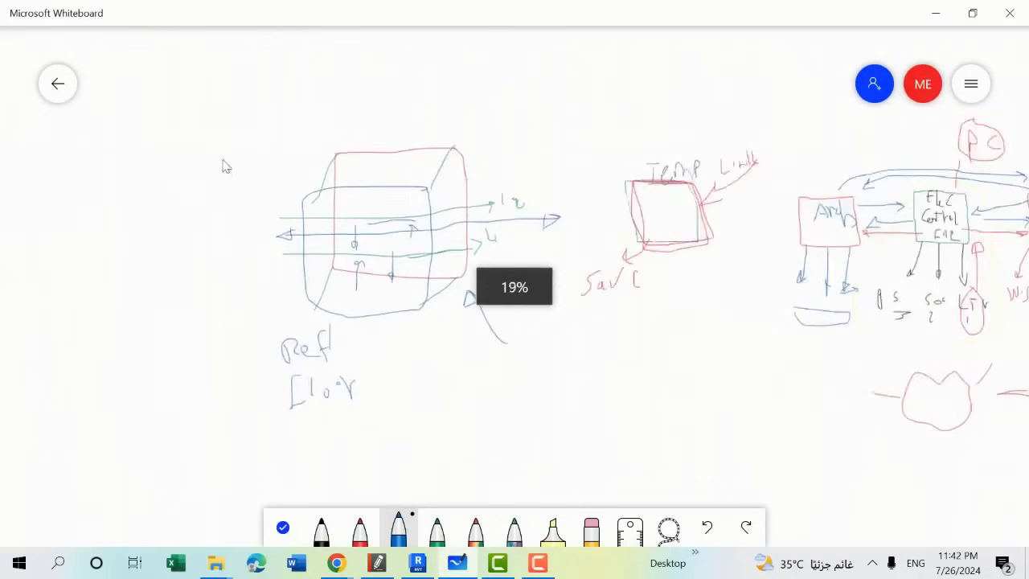
{"action": "scroll", "coordinate": [226, 127], "scroll_direction": "up", "scroll_amount": 5, "text": "ctrl"}
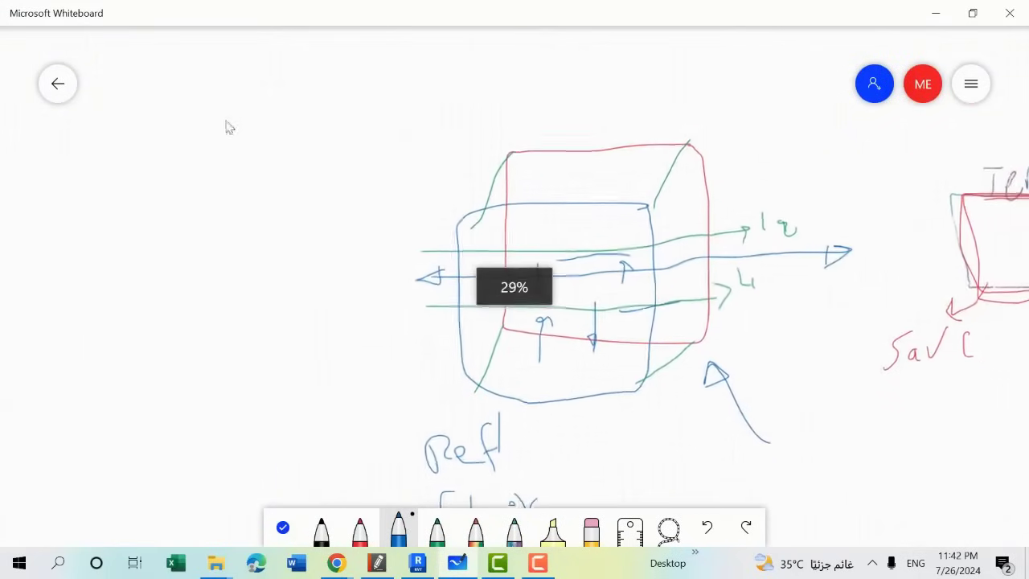
Step: Sketch a rectangle divided into four rooms labelled R1–R4
{"action": "mouse_move", "coordinate": [293, 91]}
{"action": "left_mouse_down"}
{"action": "mouse_move", "coordinate": [124, 105]}
{"action": "mouse_move", "coordinate": [99, 262]}
{"action": "mouse_move", "coordinate": [345, 110]}
{"action": "mouse_move", "coordinate": [262, 91]}
{"action": "left_mouse_up"}
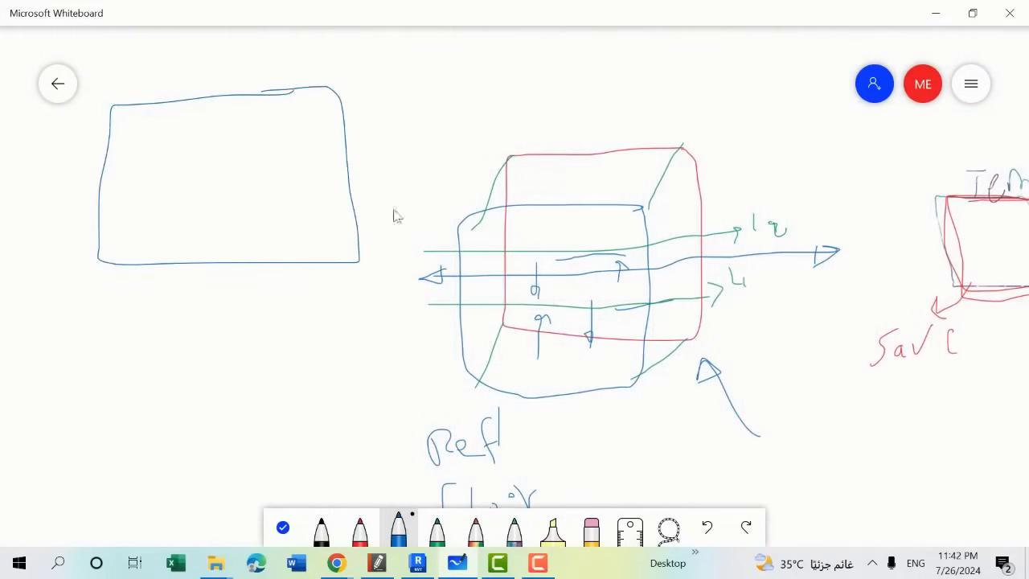
{"action": "left_click", "coordinate": [322, 529]}
{"action": "left_click_drag", "start_coordinate": [358, 185], "coordinate": [78, 195]}
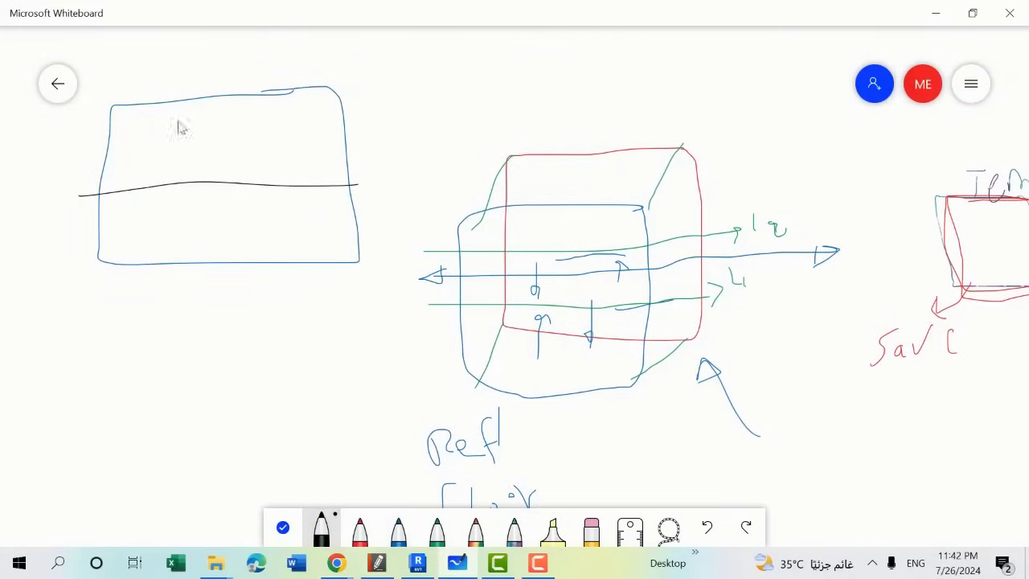
{"action": "left_click_drag", "start_coordinate": [217, 96], "coordinate": [217, 270]}
{"action": "left_click_drag", "start_coordinate": [159, 137], "coordinate": [191, 161]}
{"action": "mouse_move", "coordinate": [273, 149]}
{"action": "left_mouse_down"}
{"action": "mouse_move", "coordinate": [272, 135]}
{"action": "mouse_move", "coordinate": [304, 147]}
{"action": "mouse_move", "coordinate": [315, 171]}
{"action": "left_mouse_up"}
{"action": "mouse_move", "coordinate": [148, 241]}
{"action": "left_mouse_down"}
{"action": "mouse_move", "coordinate": [147, 207]}
{"action": "mouse_move", "coordinate": [177, 239]}
{"action": "mouse_move", "coordinate": [177, 256]}
{"action": "left_mouse_up"}
{"action": "mouse_move", "coordinate": [267, 259]}
{"action": "left_mouse_down"}
{"action": "mouse_move", "coordinate": [255, 210]}
{"action": "mouse_move", "coordinate": [291, 238]}
{"action": "mouse_move", "coordinate": [320, 227]}
{"action": "mouse_move", "coordinate": [319, 245]}
{"action": "left_mouse_up"}
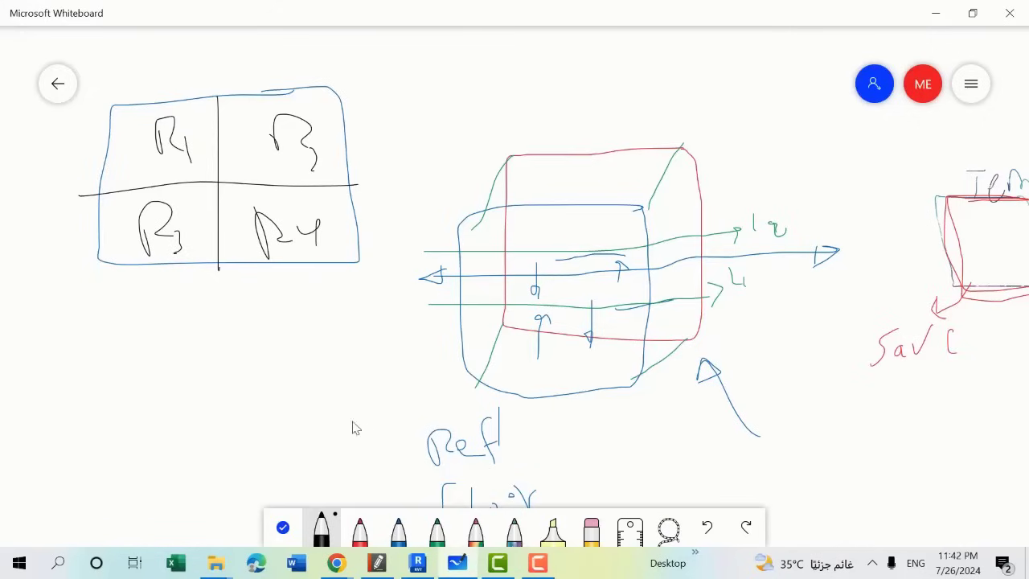
Step: Outline R1 in red and annotate it with 'model' and an arrow to 'Tag'
{"action": "left_click", "coordinate": [359, 527]}
{"action": "left_click_drag", "start_coordinate": [216, 95], "coordinate": [218, 185]}
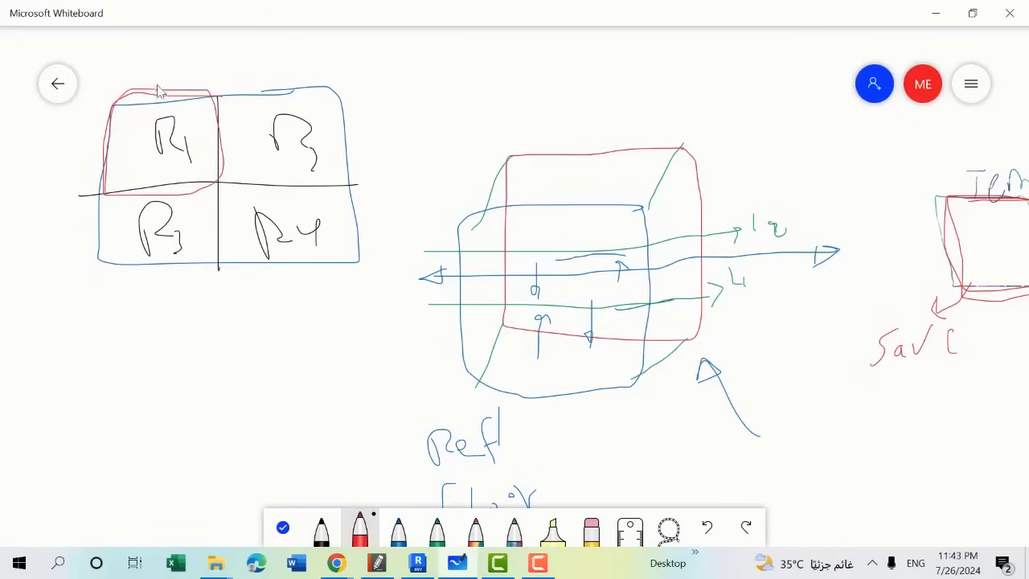
{"action": "mouse_move", "coordinate": [161, 90]}
{"action": "left_mouse_down"}
{"action": "mouse_move", "coordinate": [161, 68]}
{"action": "mouse_move", "coordinate": [214, 61]}
{"action": "mouse_move", "coordinate": [243, 71]}
{"action": "left_mouse_up"}
{"action": "mouse_move", "coordinate": [259, 27]}
{"action": "left_mouse_down"}
{"action": "mouse_move", "coordinate": [274, 71]}
{"action": "mouse_move", "coordinate": [291, 56]}
{"action": "left_mouse_up"}
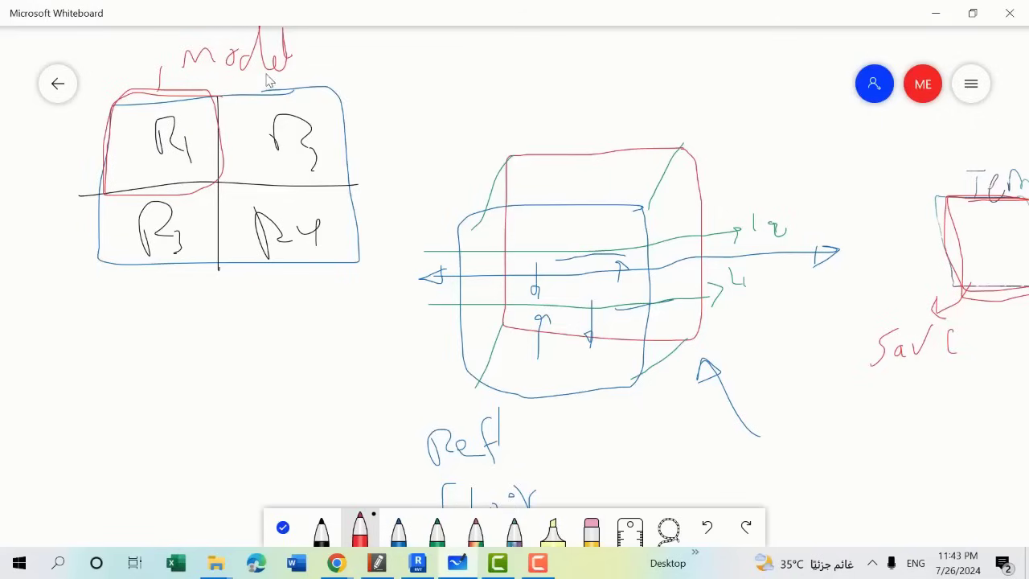
{"action": "mouse_move", "coordinate": [193, 122]}
{"action": "left_mouse_down"}
{"action": "mouse_move", "coordinate": [353, 78]}
{"action": "mouse_move", "coordinate": [346, 100]}
{"action": "left_mouse_up"}
{"action": "mouse_move", "coordinate": [394, 53]}
{"action": "left_mouse_down"}
{"action": "mouse_move", "coordinate": [396, 86]}
{"action": "mouse_move", "coordinate": [417, 48]}
{"action": "mouse_move", "coordinate": [415, 76]}
{"action": "mouse_move", "coordinate": [427, 64]}
{"action": "mouse_move", "coordinate": [441, 72]}
{"action": "mouse_move", "coordinate": [434, 99]}
{"action": "left_mouse_up"}
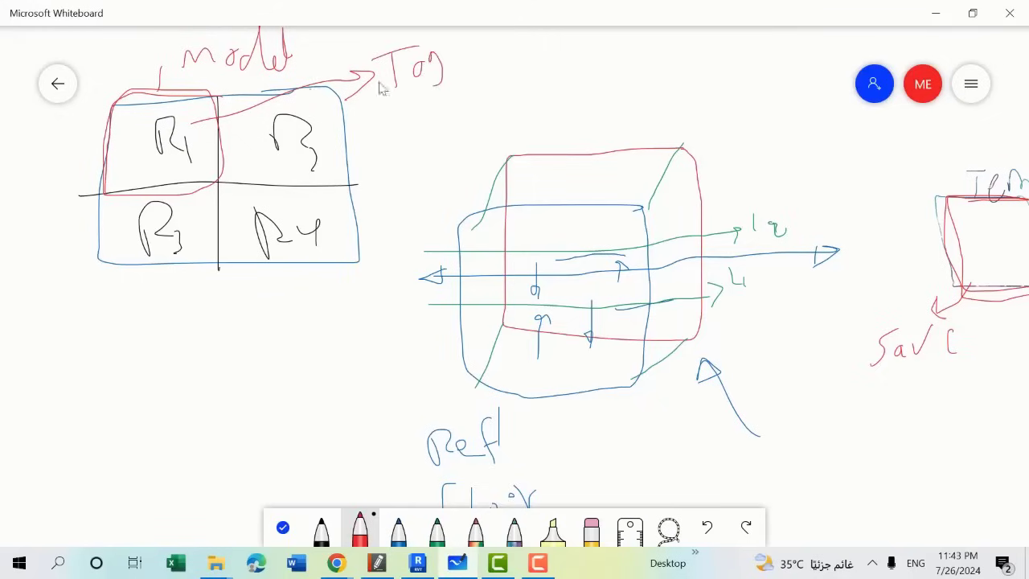
{"action": "mouse_move", "coordinate": [369, 103]}
{"action": "left_mouse_down"}
{"action": "mouse_move", "coordinate": [392, 152]}
{"action": "mouse_move", "coordinate": [428, 137]}
{"action": "left_mouse_up"}
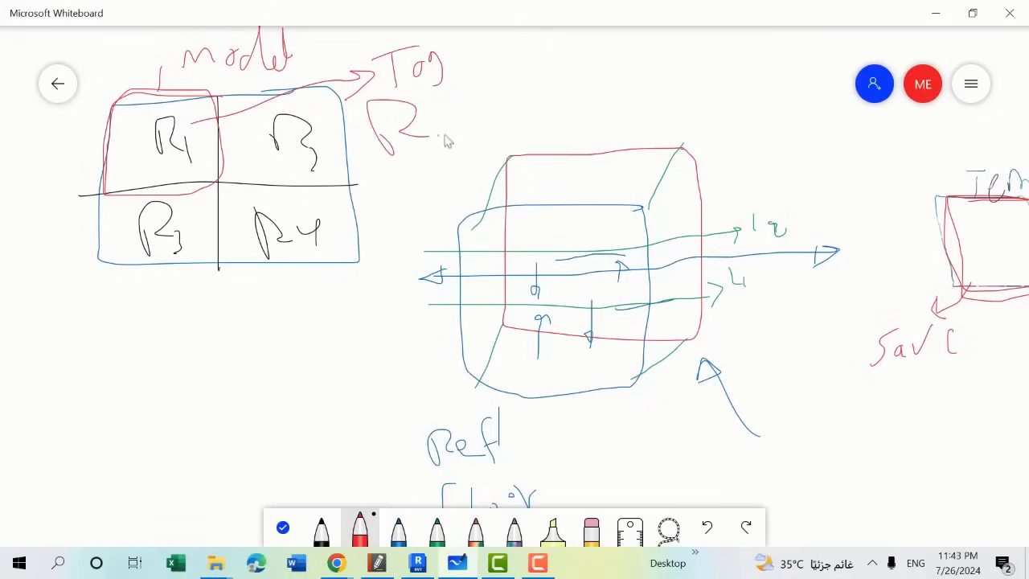
{"action": "left_click_drag", "start_coordinate": [469, 108], "coordinate": [469, 161]}
{"action": "left_click_drag", "start_coordinate": [441, 96], "coordinate": [443, 102]}
{"action": "left_click", "coordinate": [418, 563]}
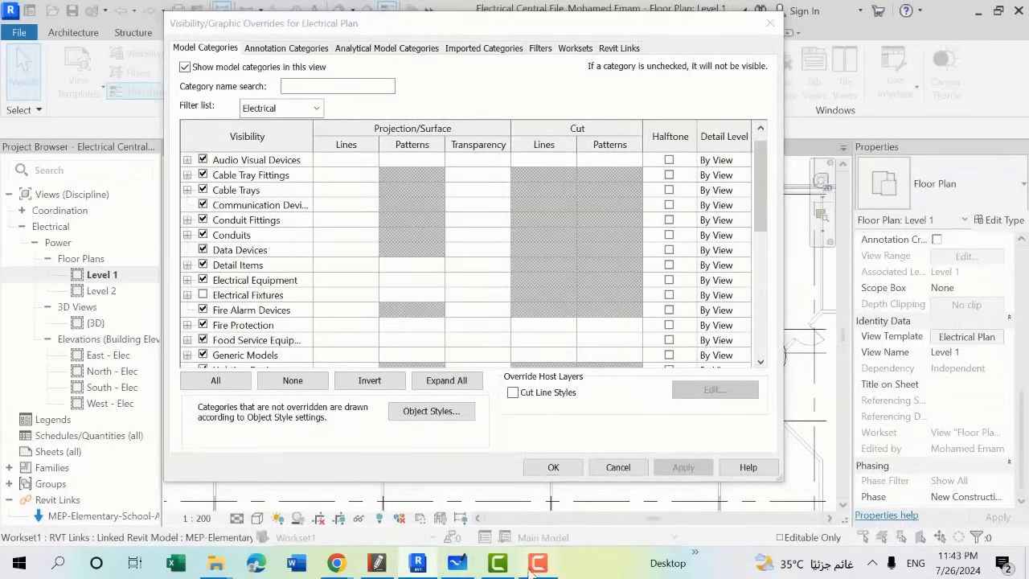
Step: Emphasize the words 'model' and 'Tag' on the whiteboard sketch
{"action": "left_click", "coordinate": [458, 565]}
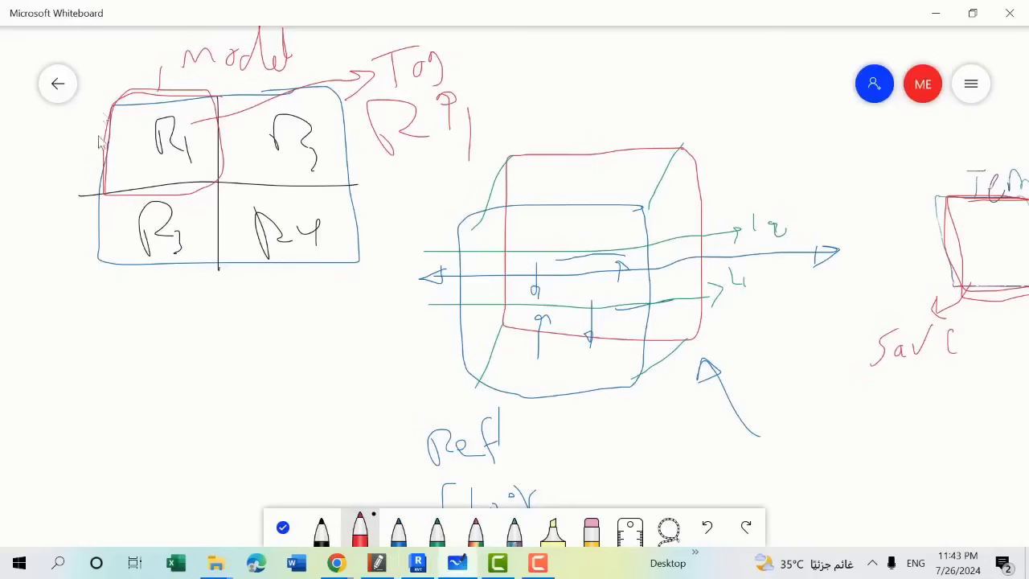
{"action": "left_click_drag", "start_coordinate": [208, 64], "coordinate": [233, 39]}
{"action": "left_click_drag", "start_coordinate": [434, 48], "coordinate": [402, 92]}
{"action": "left_click_drag", "start_coordinate": [398, 56], "coordinate": [419, 88]}
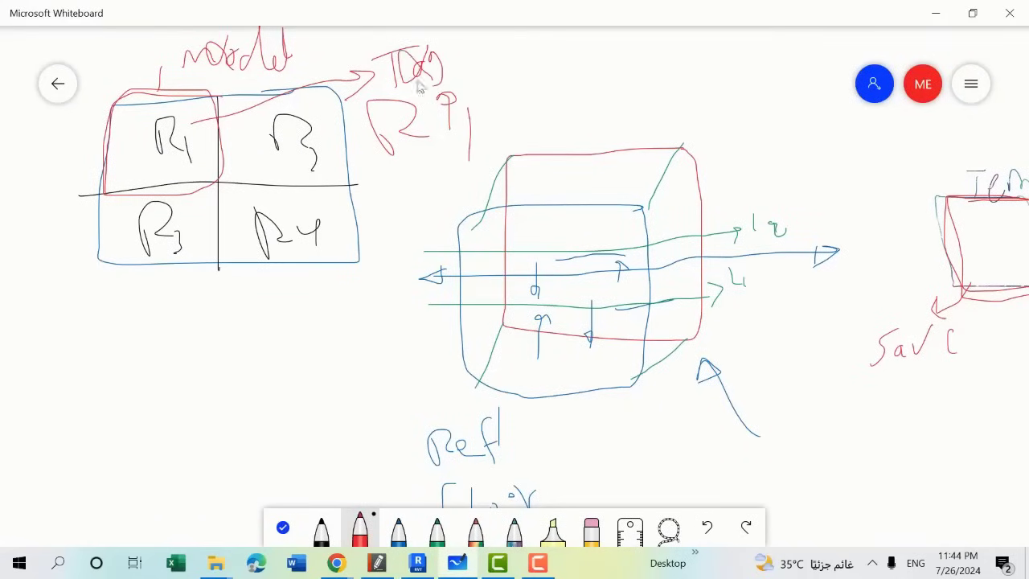
{"action": "left_click", "coordinate": [418, 564]}
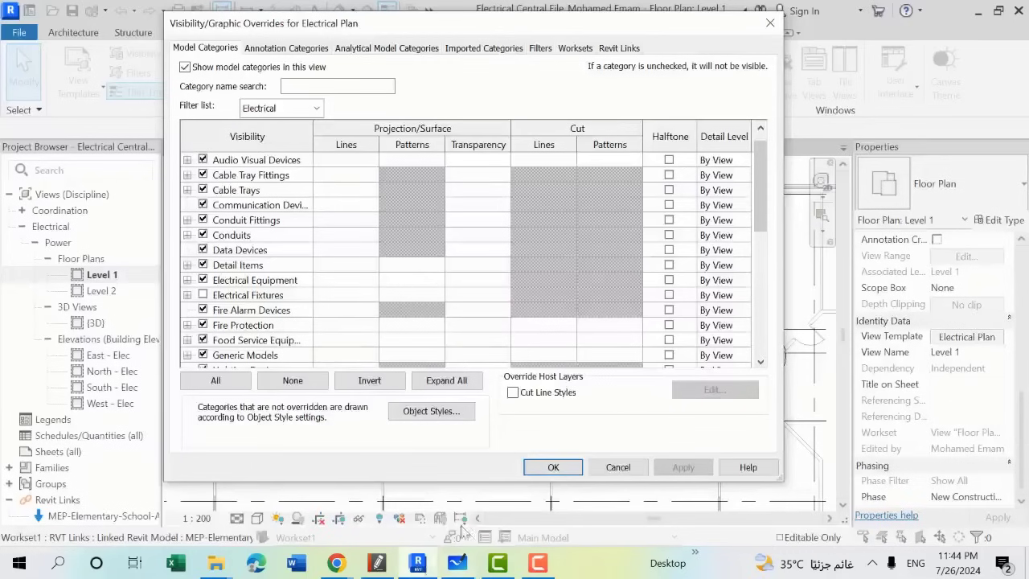
Step: Browse model categories toward Rooms, adding Architecture to the discipline filter
{"action": "left_click", "coordinate": [232, 252]}
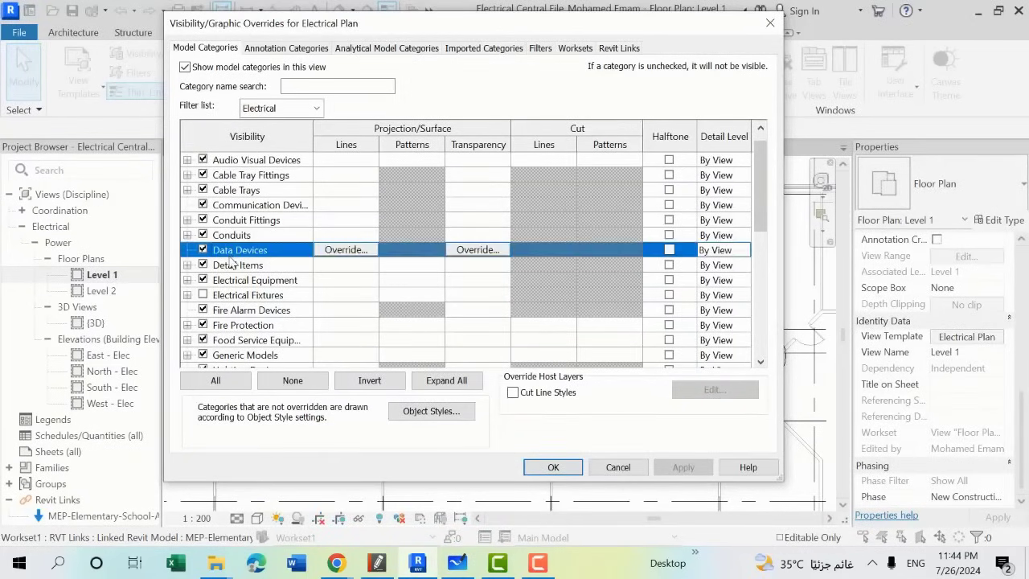
{"action": "key", "text": "r"}
{"action": "key", "text": "Down"}
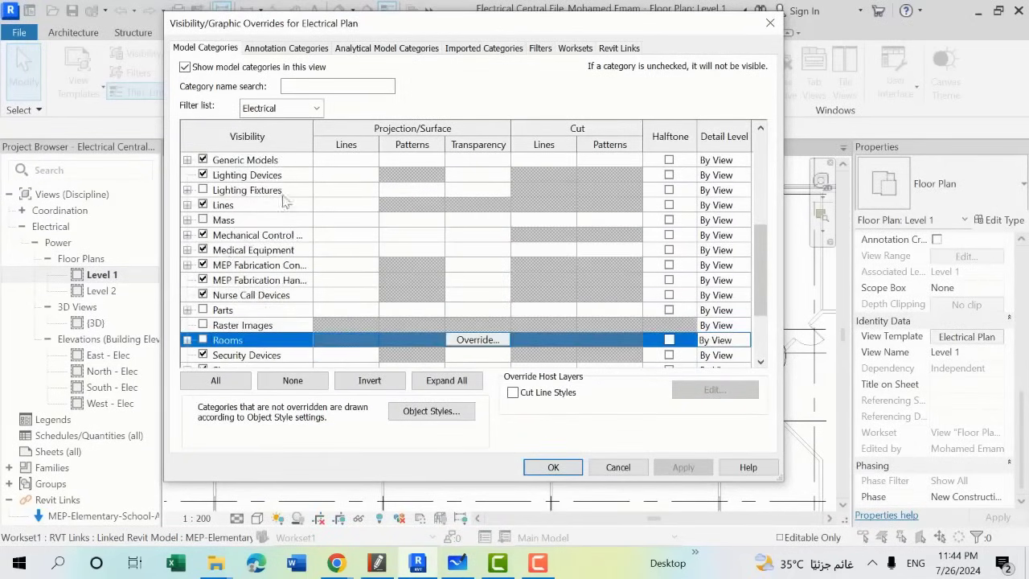
{"action": "left_click", "coordinate": [318, 110]}
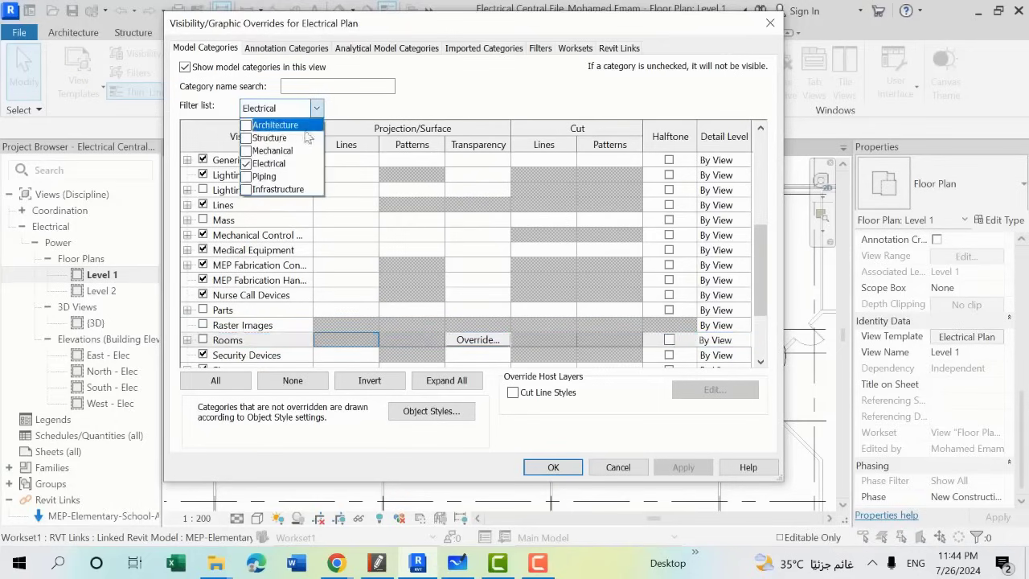
{"action": "left_click", "coordinate": [246, 125]}
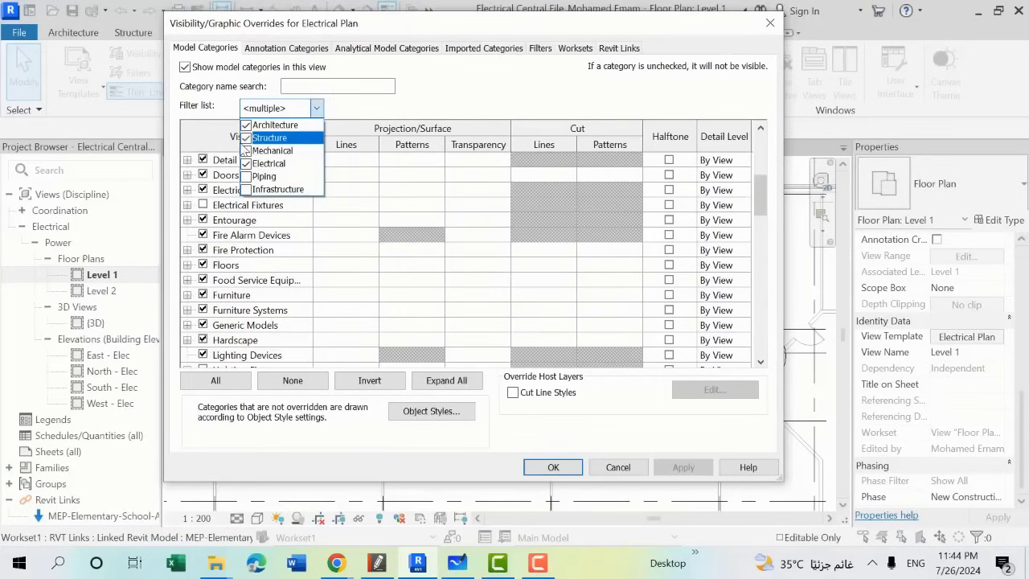
{"action": "left_click", "coordinate": [266, 313]}
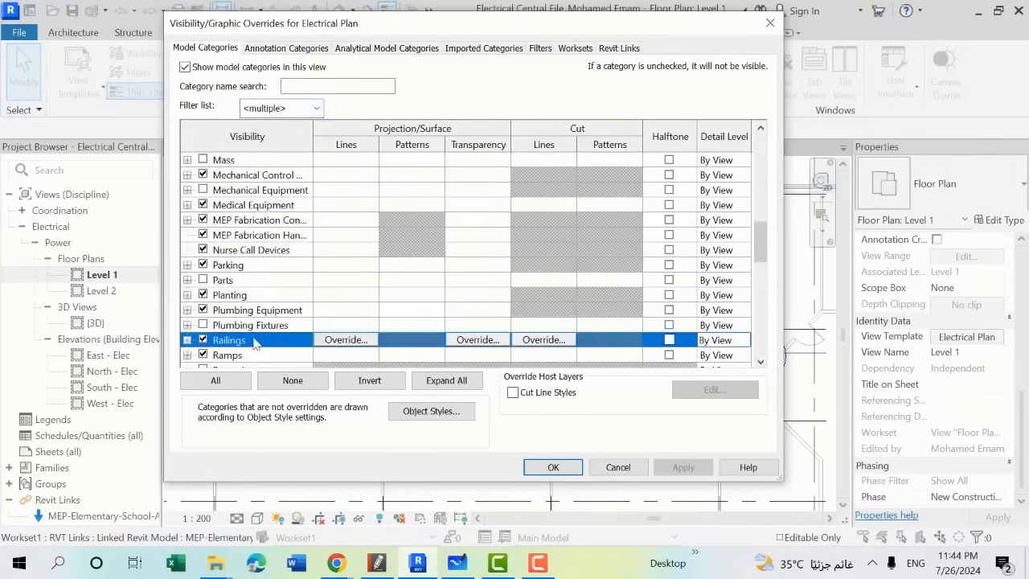
{"action": "scroll", "coordinate": [241, 354], "scroll_direction": "down", "scroll_amount": 2}
{"action": "left_click", "coordinate": [238, 342]}
{"action": "scroll", "coordinate": [236, 334], "scroll_direction": "down", "scroll_amount": 3}
{"action": "scroll", "coordinate": [235, 331], "scroll_direction": "down", "scroll_amount": 1}
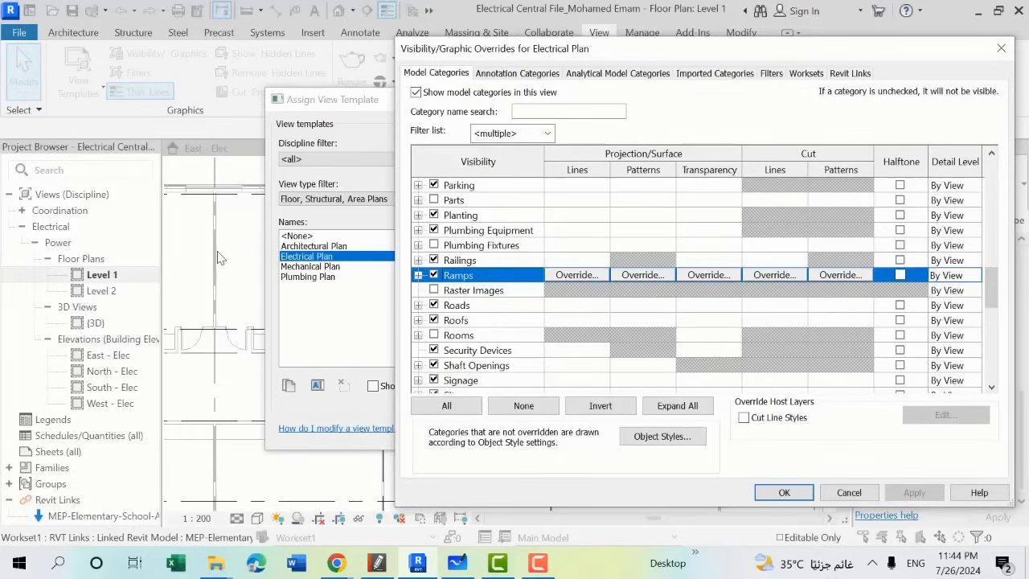
Step: Select Room Tags under annotation categories, then apply and accept the Electrical Plan template
{"action": "key", "text": "ctrl+Tab"}
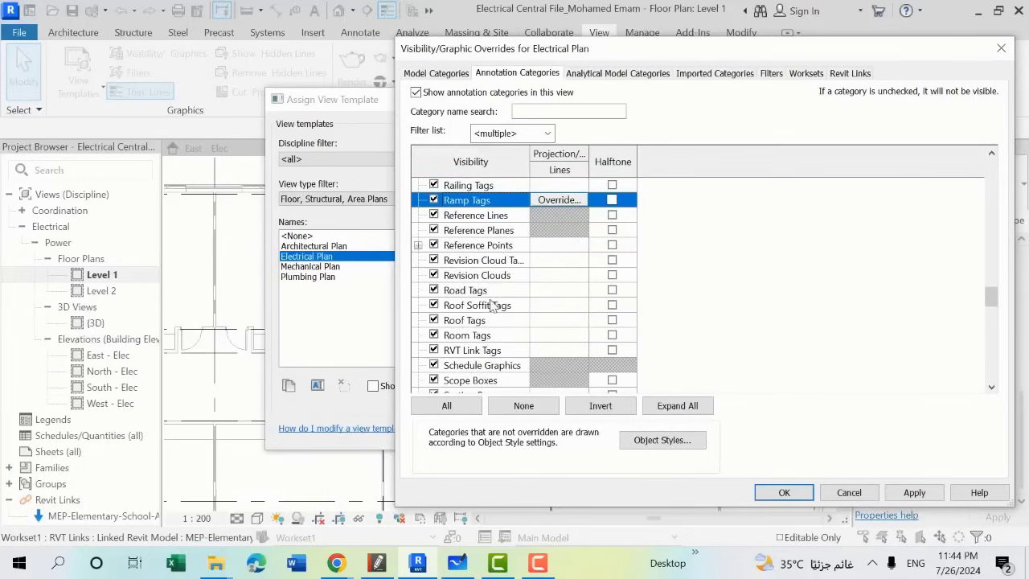
{"action": "left_click", "coordinate": [492, 337]}
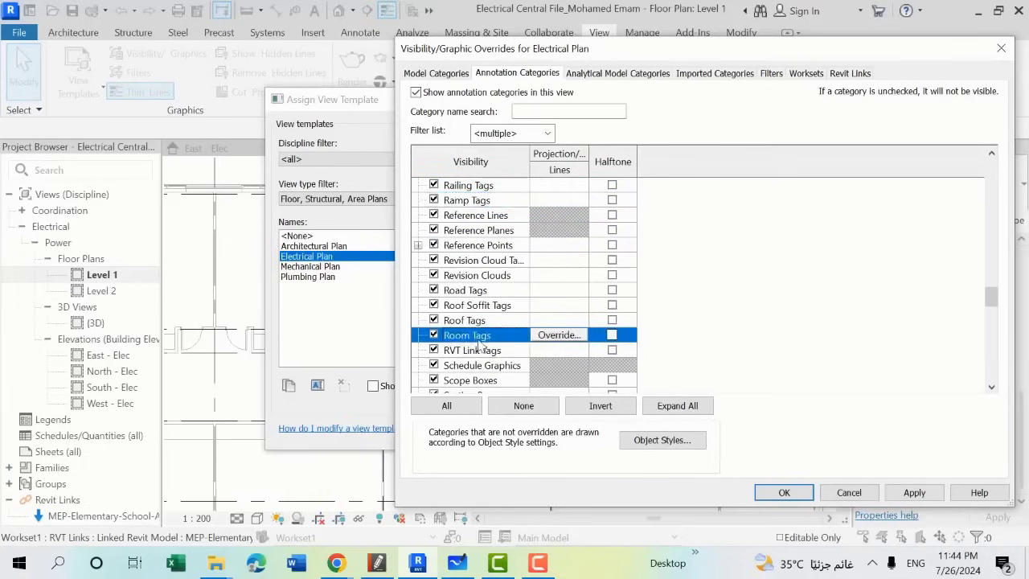
{"action": "left_click", "coordinate": [782, 493]}
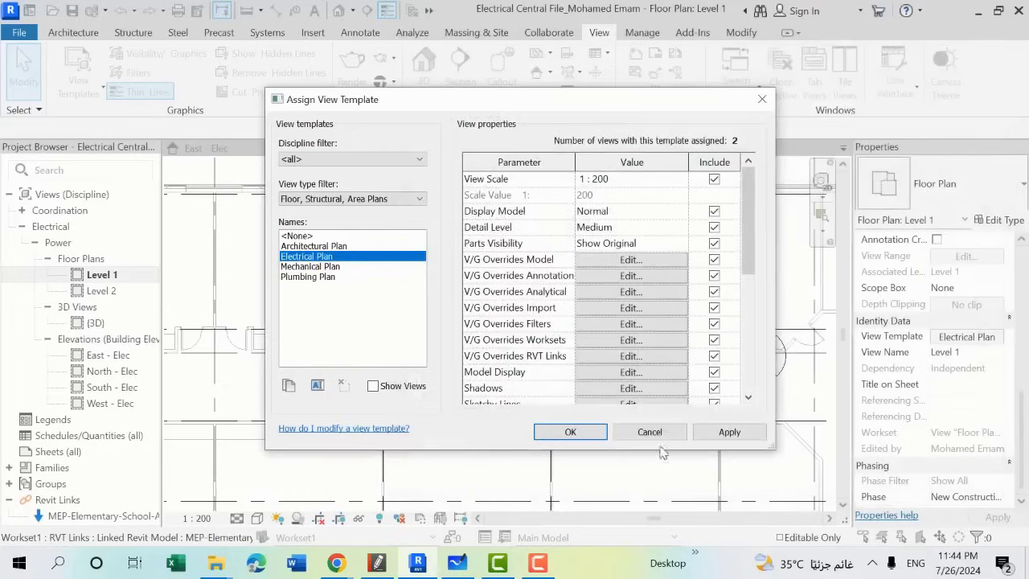
{"action": "left_click", "coordinate": [735, 432]}
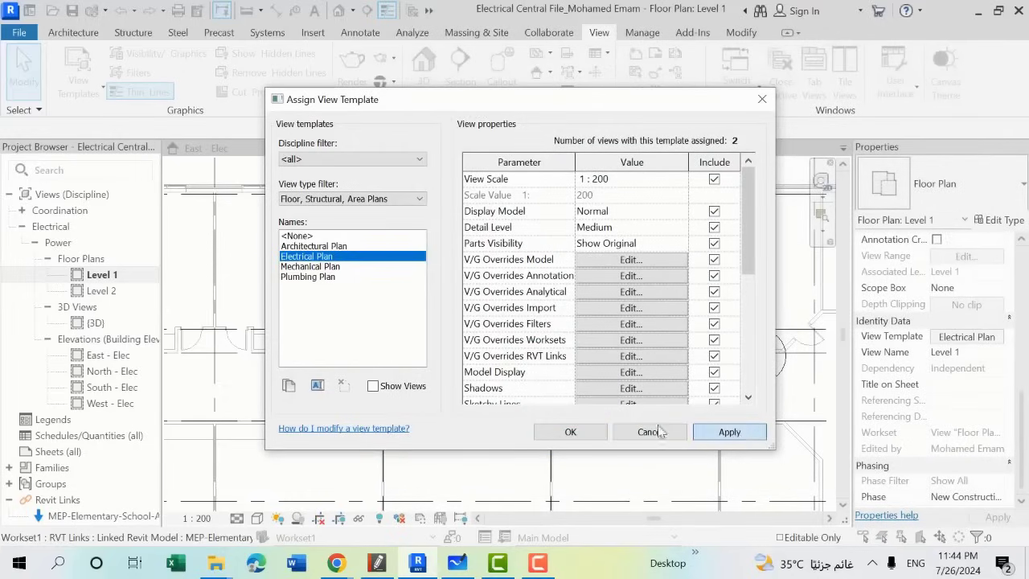
{"action": "left_click", "coordinate": [572, 431]}
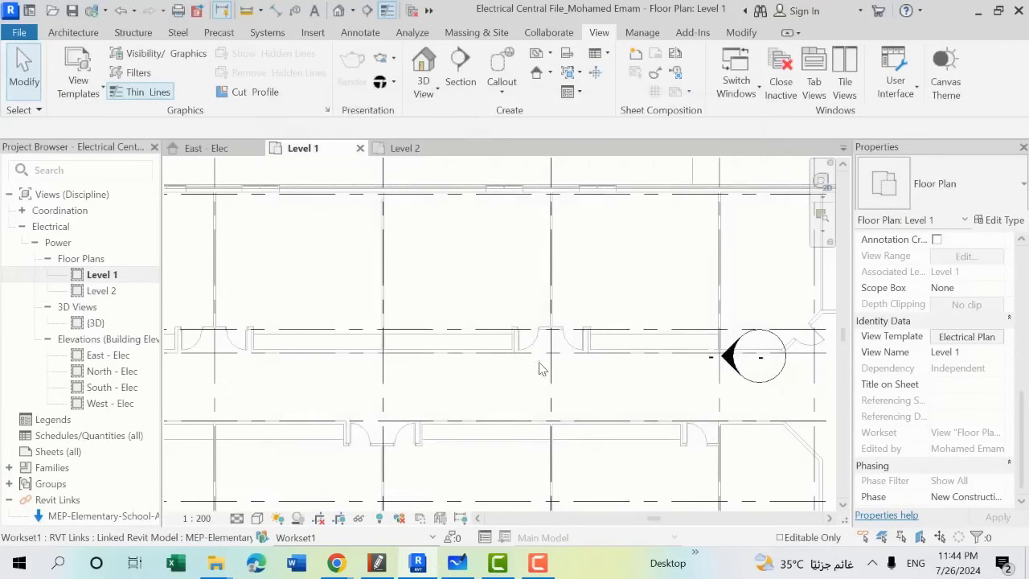
Step: Reopen the Electrical Plan template's model overrides and browse to the R categories
{"action": "scroll", "coordinate": [471, 294], "scroll_direction": "down", "scroll_amount": 2}
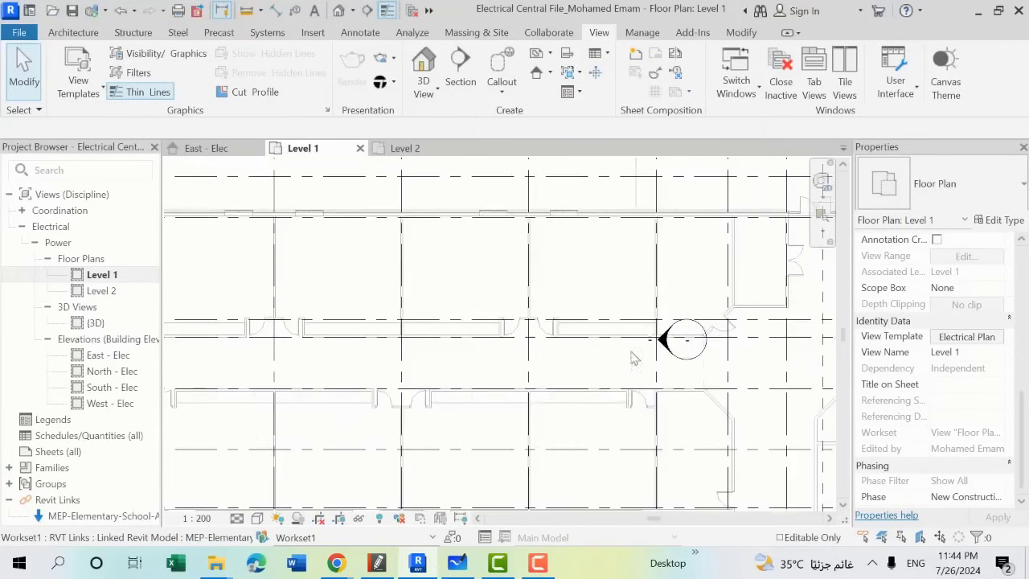
{"action": "left_click", "coordinate": [966, 337]}
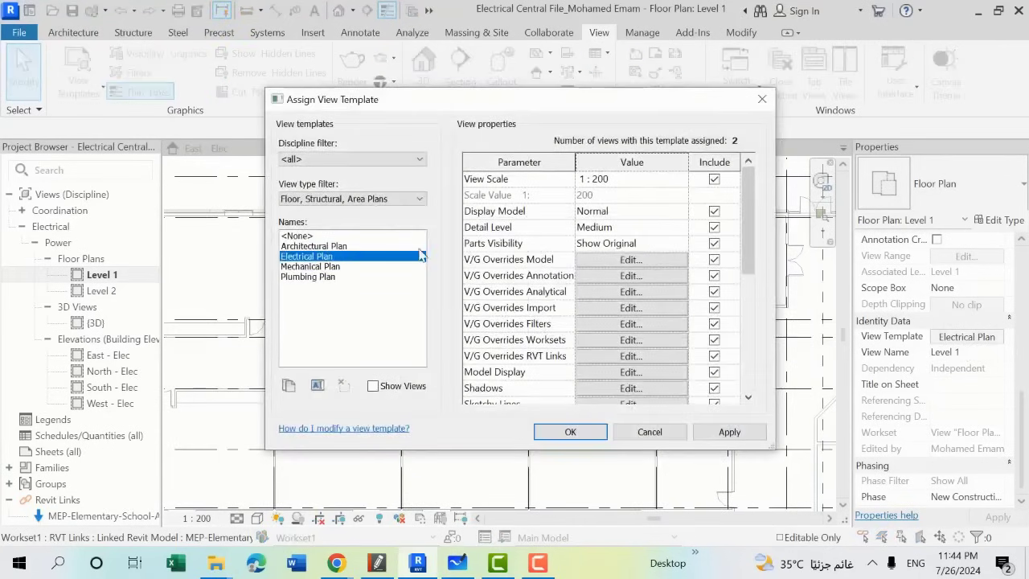
{"action": "left_click", "coordinate": [628, 260]}
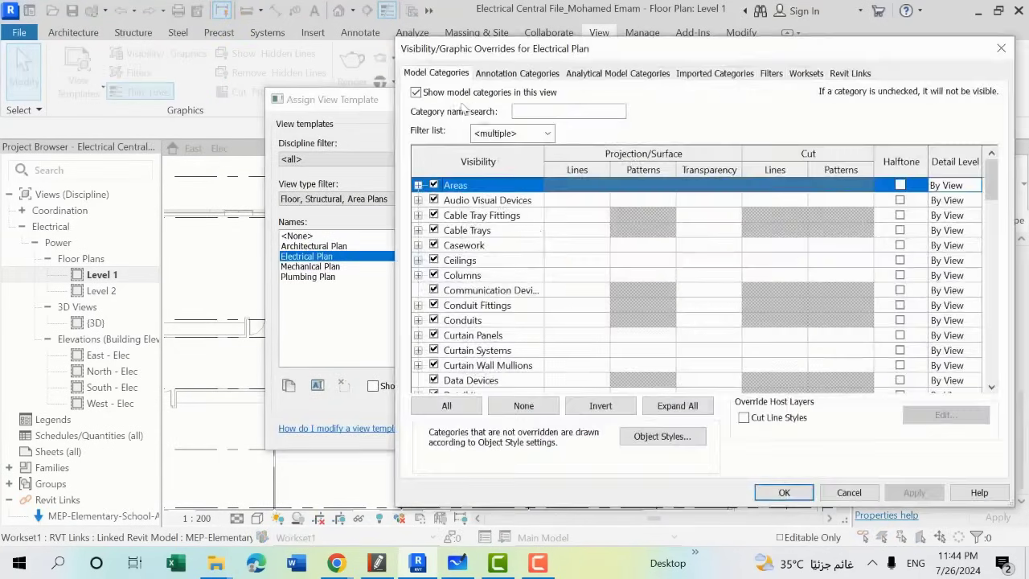
{"action": "left_click", "coordinate": [480, 289]}
{"action": "key", "text": "r"}
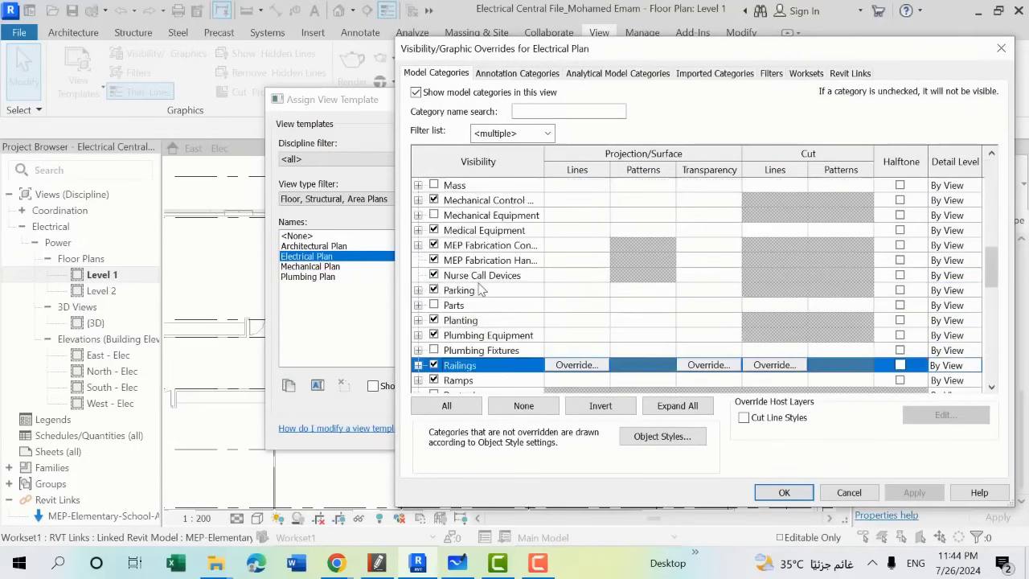
{"action": "scroll", "coordinate": [480, 290], "scroll_direction": "down", "scroll_amount": 2}
{"action": "scroll", "coordinate": [474, 322], "scroll_direction": "down", "scroll_amount": 1}
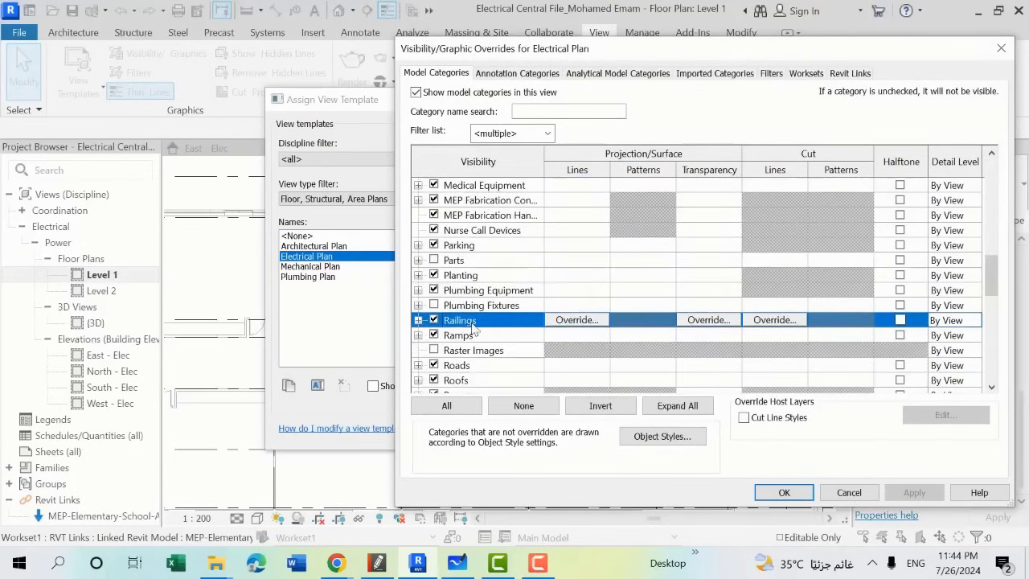
{"action": "scroll", "coordinate": [475, 329], "scroll_direction": "down", "scroll_amount": 5}
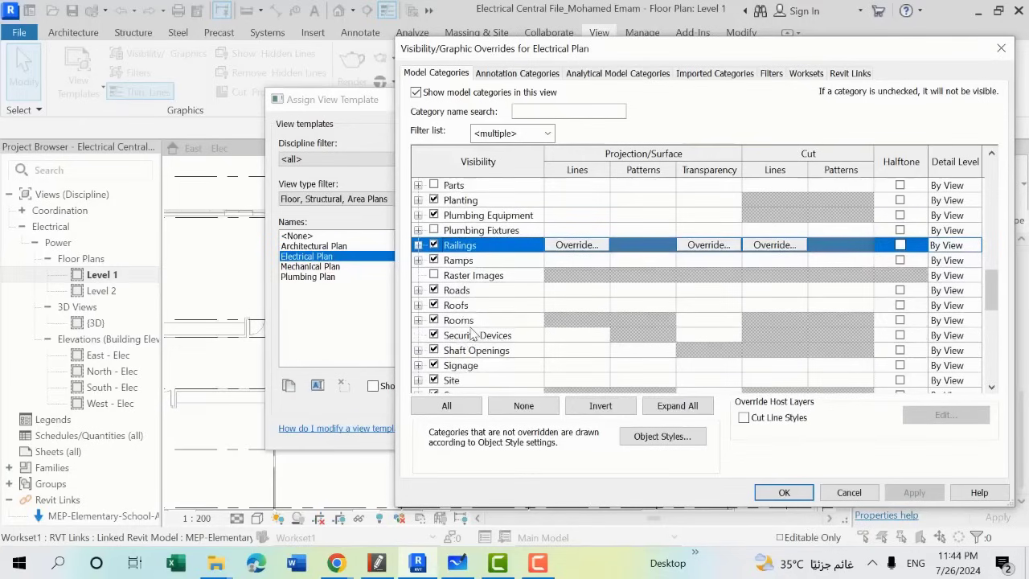
Step: Check the annotation categories, close both dialogs, and bring up the Annotate tools
{"action": "key", "text": "ctrl+Tab"}
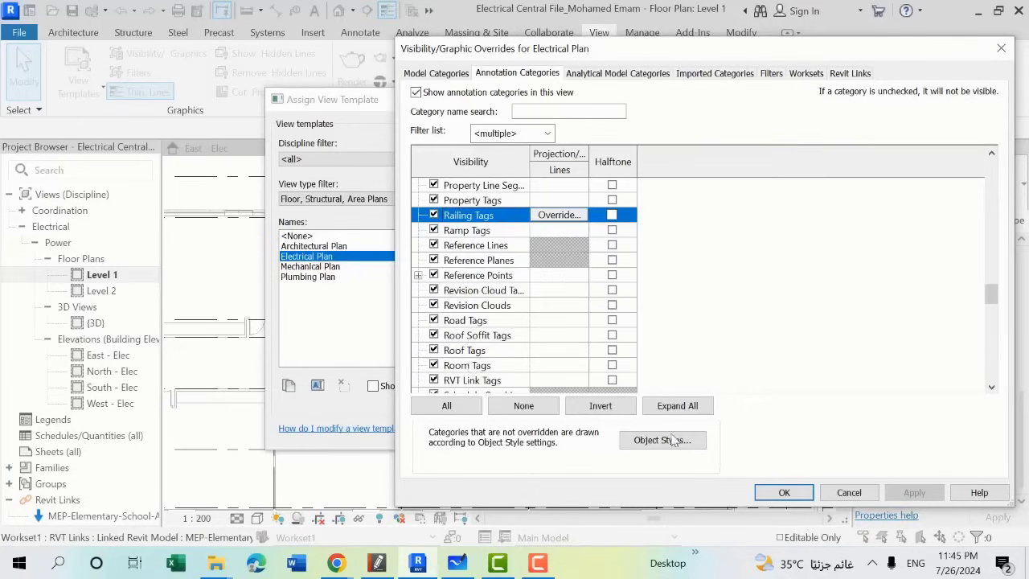
{"action": "left_click", "coordinate": [793, 493]}
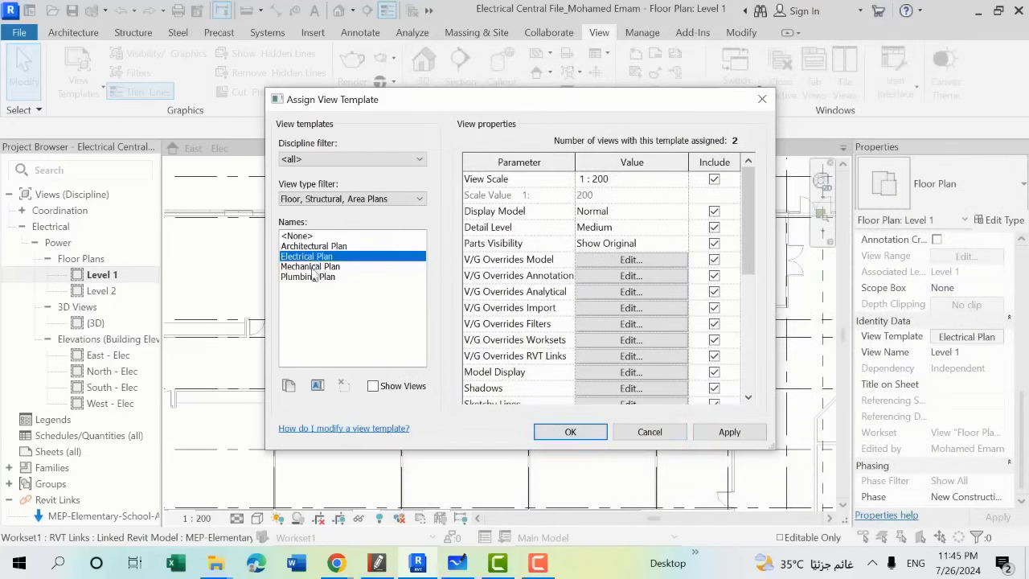
{"action": "left_click", "coordinate": [571, 432]}
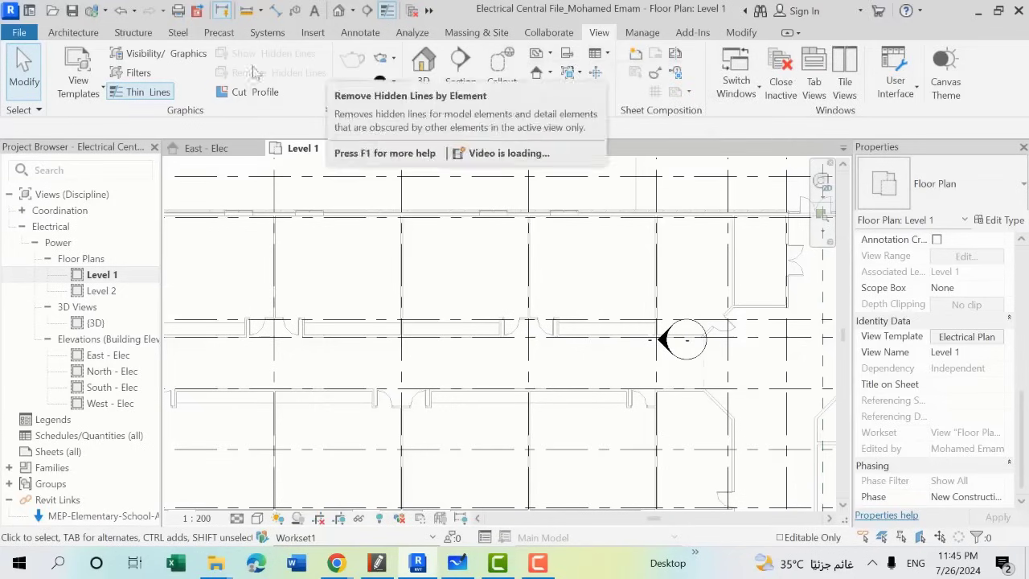
{"action": "left_click", "coordinate": [359, 33]}
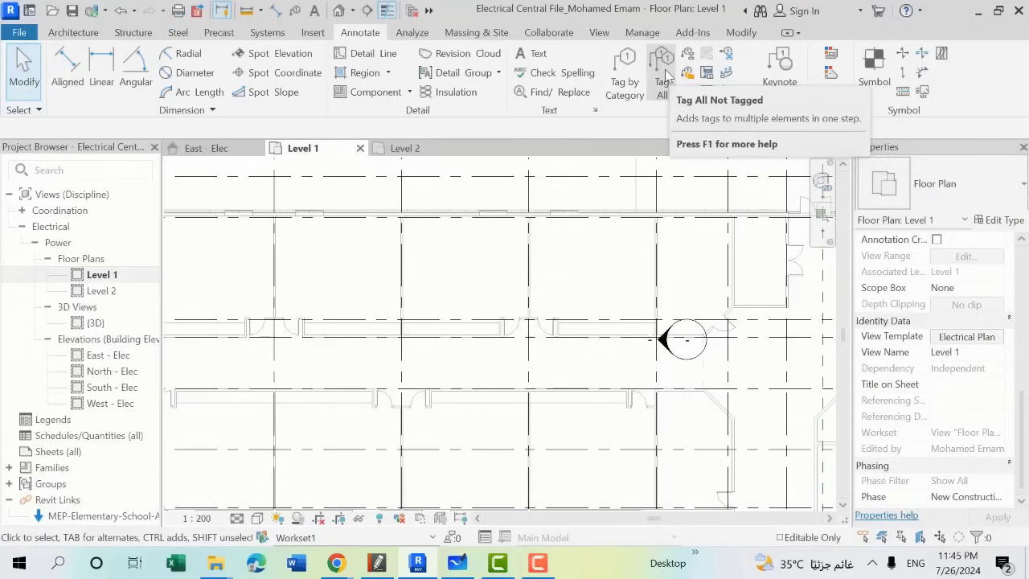
Step: Run Tag All Not Tagged in the Level 1 plan, then select and deselect the linked architectural model
{"action": "left_click", "coordinate": [664, 76]}
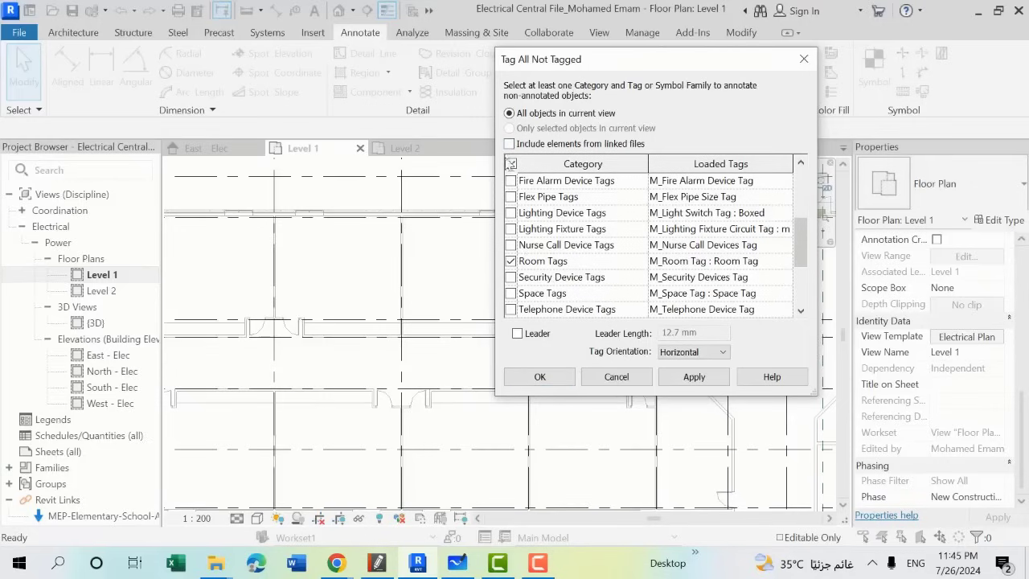
{"action": "left_click", "coordinate": [566, 378]}
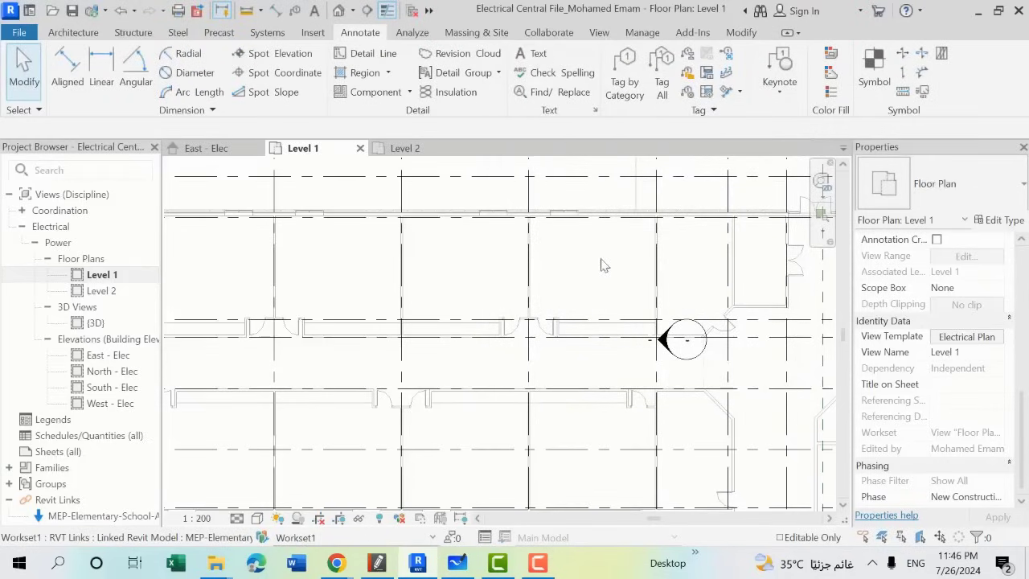
{"action": "scroll", "coordinate": [620, 212], "scroll_direction": "down", "scroll_amount": 2}
{"action": "left_click", "coordinate": [617, 212]}
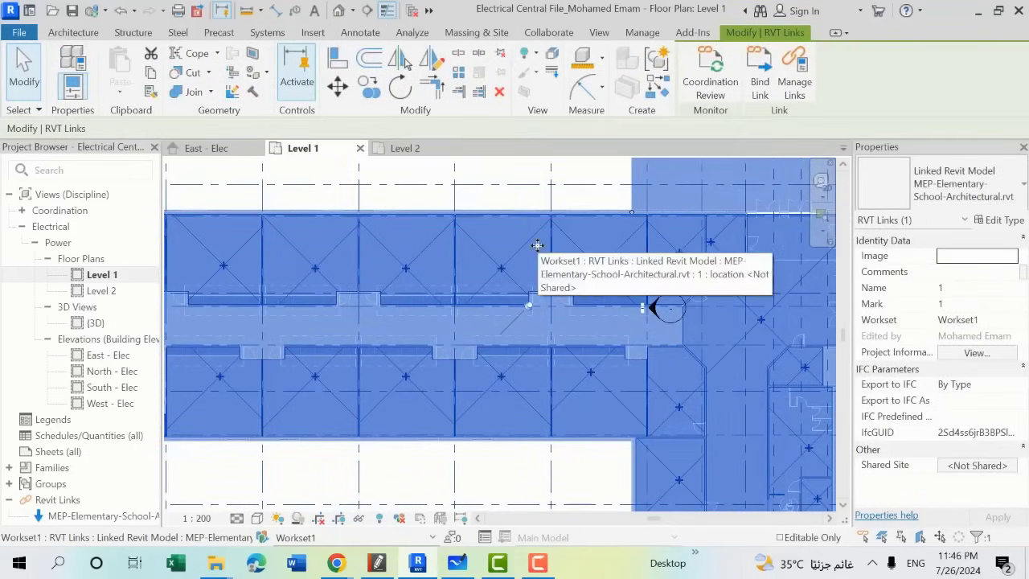
{"action": "left_click", "coordinate": [492, 185]}
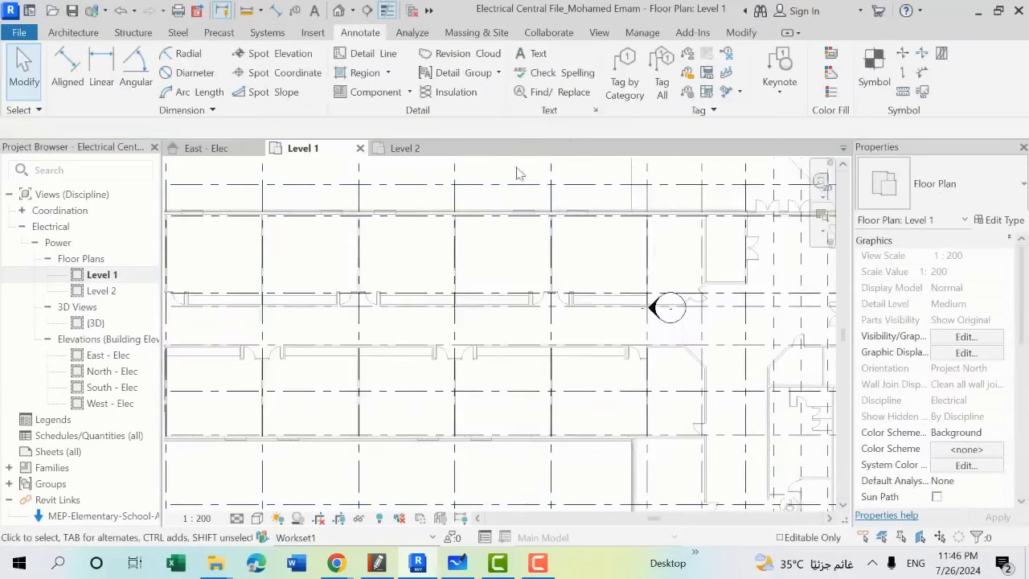
Step: In Tag All Not Tagged, choose Room Tags and include elements from linked files
{"action": "left_click", "coordinate": [672, 94]}
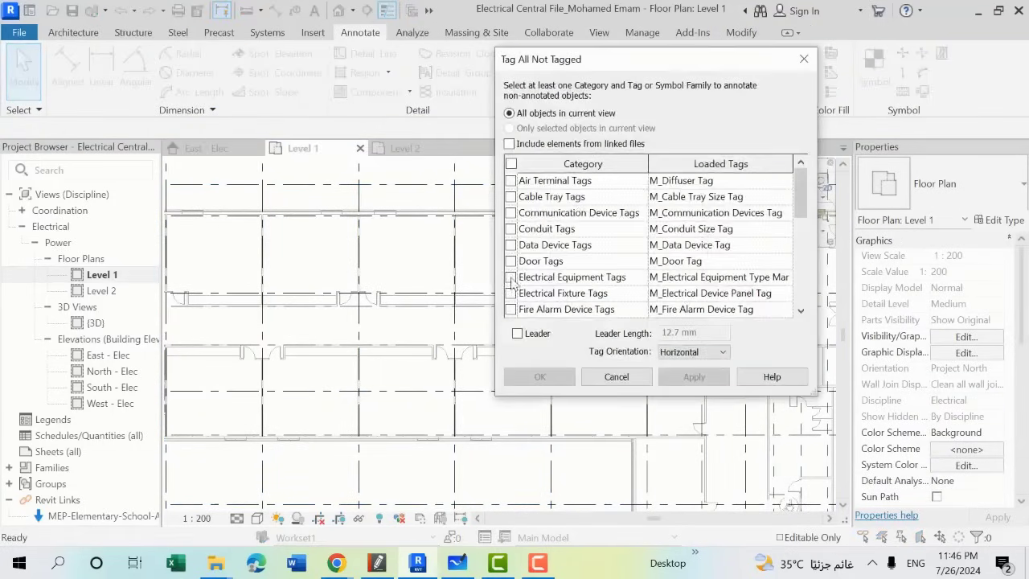
{"action": "scroll", "coordinate": [526, 306], "scroll_direction": "down", "scroll_amount": 5}
{"action": "scroll", "coordinate": [537, 241], "scroll_direction": "up", "scroll_amount": 3}
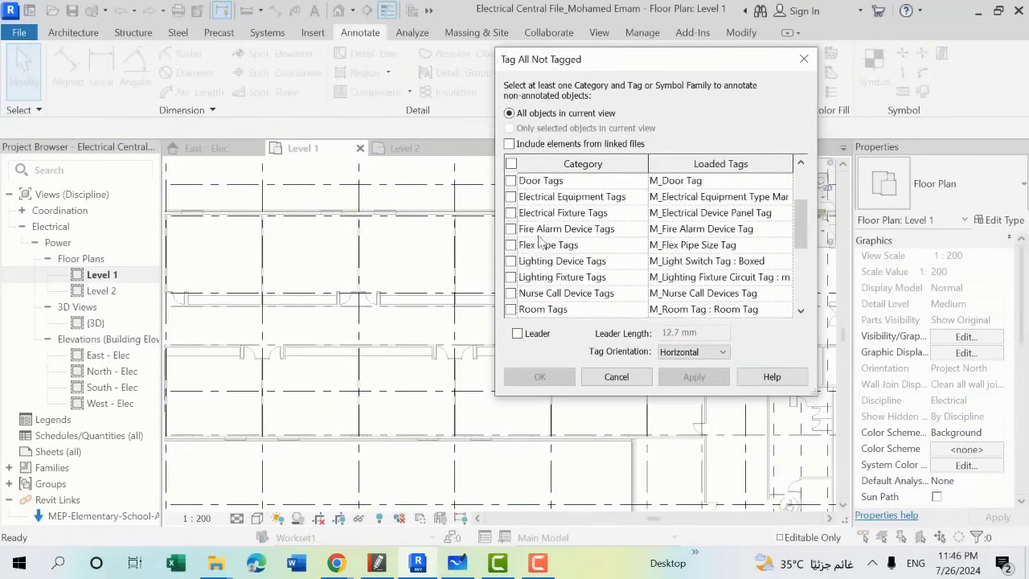
{"action": "scroll", "coordinate": [537, 254], "scroll_direction": "up", "scroll_amount": 2}
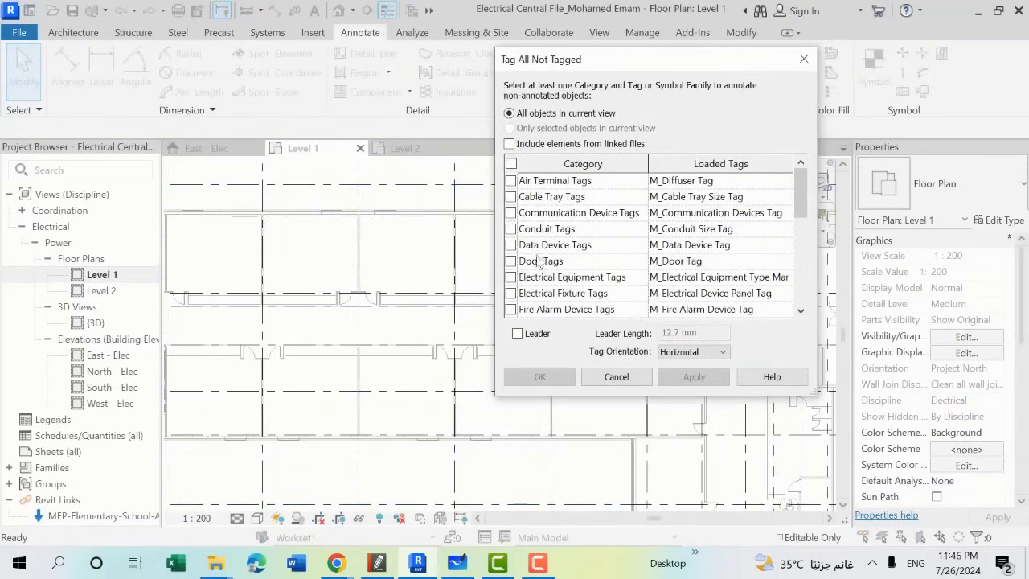
{"action": "scroll", "coordinate": [538, 259], "scroll_direction": "down", "scroll_amount": 2}
{"action": "scroll", "coordinate": [539, 259], "scroll_direction": "down", "scroll_amount": 1}
{"action": "left_click", "coordinate": [512, 245]}
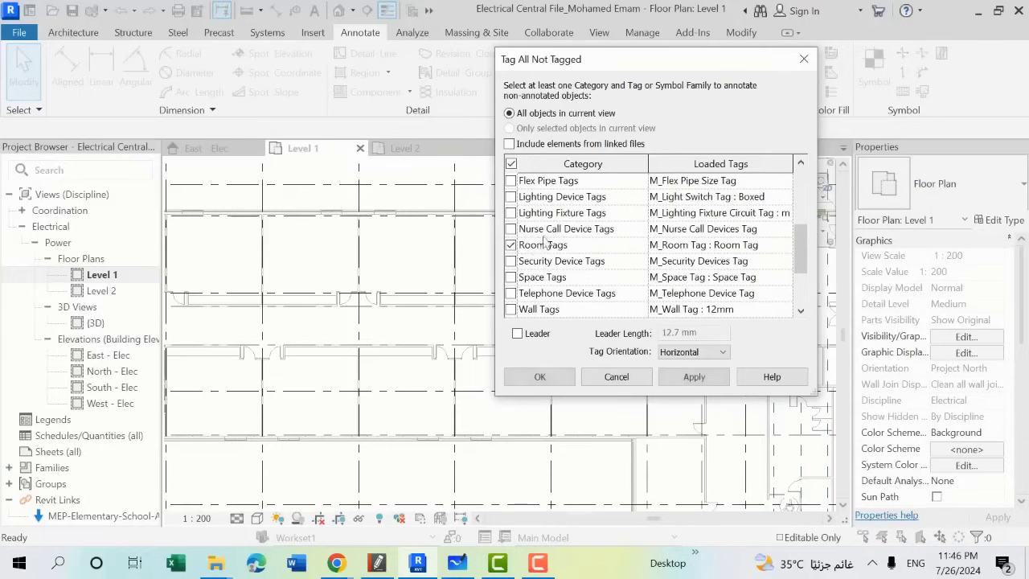
{"action": "left_click", "coordinate": [509, 145]}
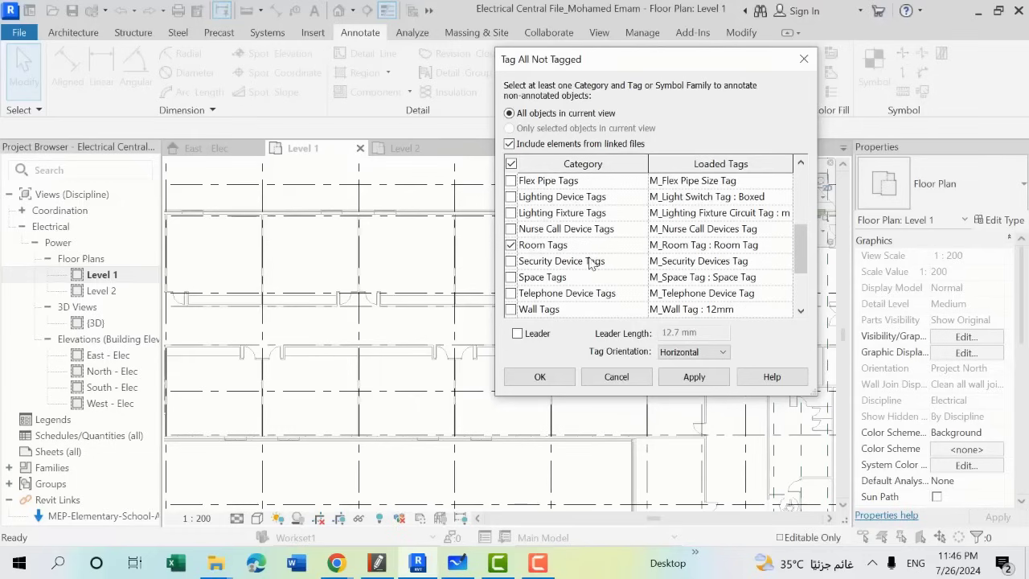
Step: Place room tags on all linked rooms and bring classroom tags 1507 to 1503 into view
{"action": "left_click", "coordinate": [547, 376]}
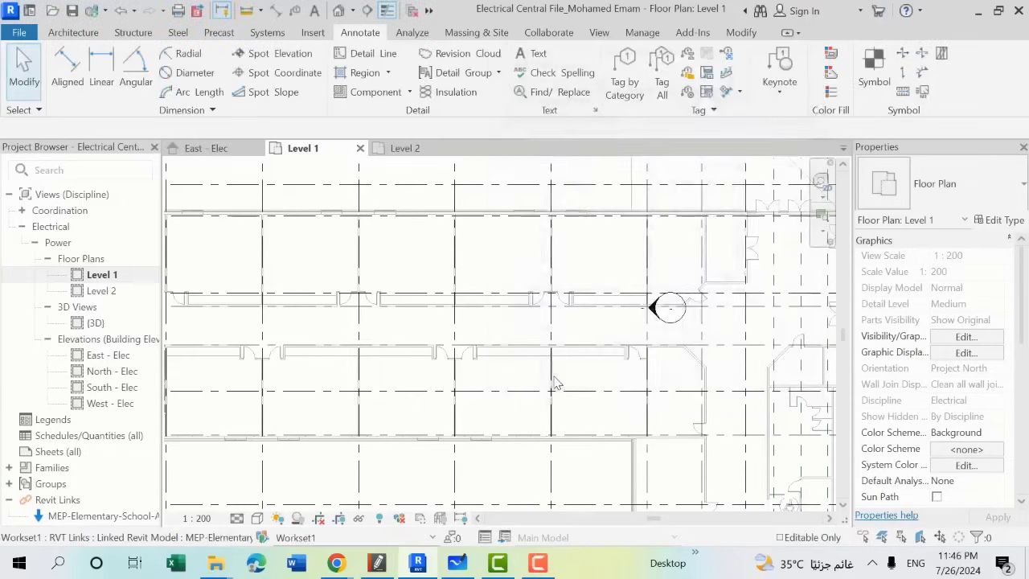
{"action": "scroll", "coordinate": [603, 273], "scroll_direction": "down", "scroll_amount": 2}
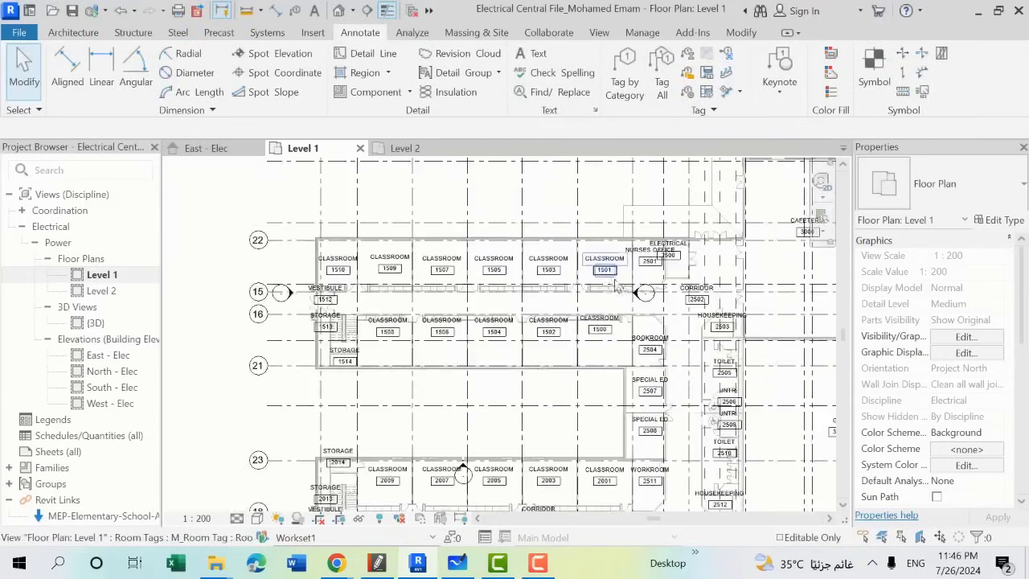
{"action": "scroll", "coordinate": [388, 276], "scroll_direction": "up", "scroll_amount": 2}
{"action": "scroll", "coordinate": [387, 276], "scroll_direction": "up", "scroll_amount": 1}
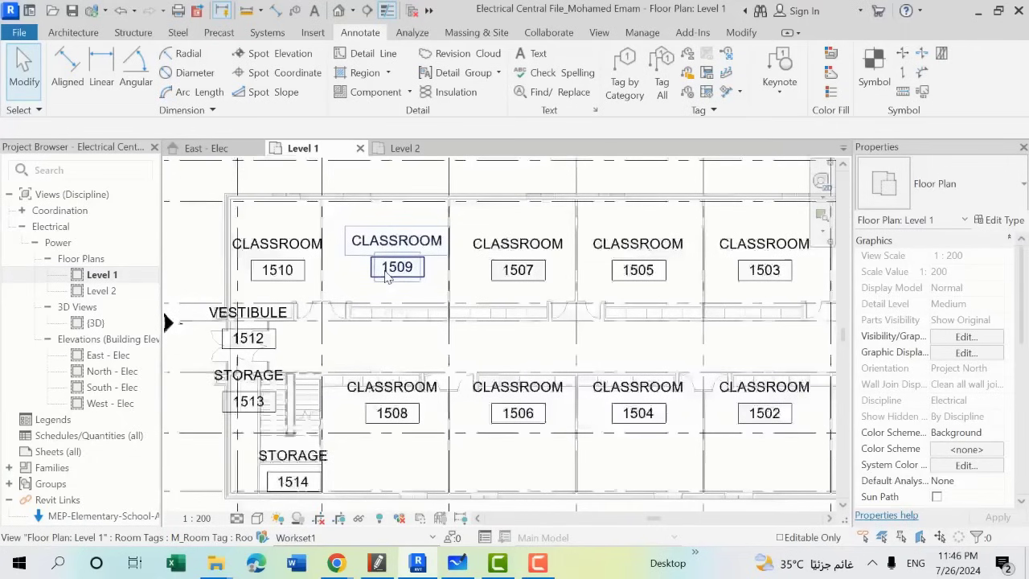
{"action": "scroll", "coordinate": [387, 276], "scroll_direction": "up", "scroll_amount": 1}
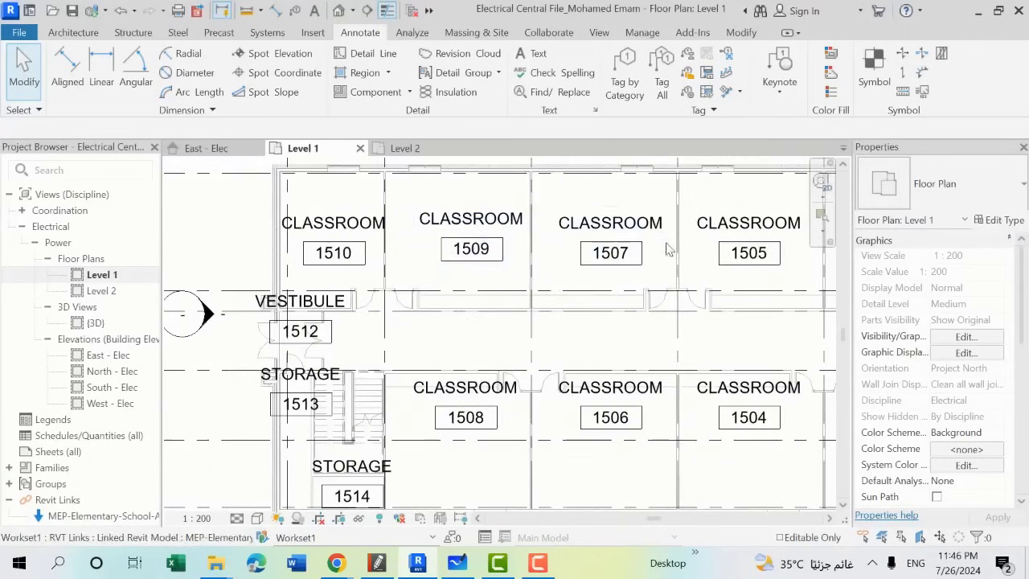
{"action": "scroll", "coordinate": [497, 249], "scroll_direction": "up", "scroll_amount": 1}
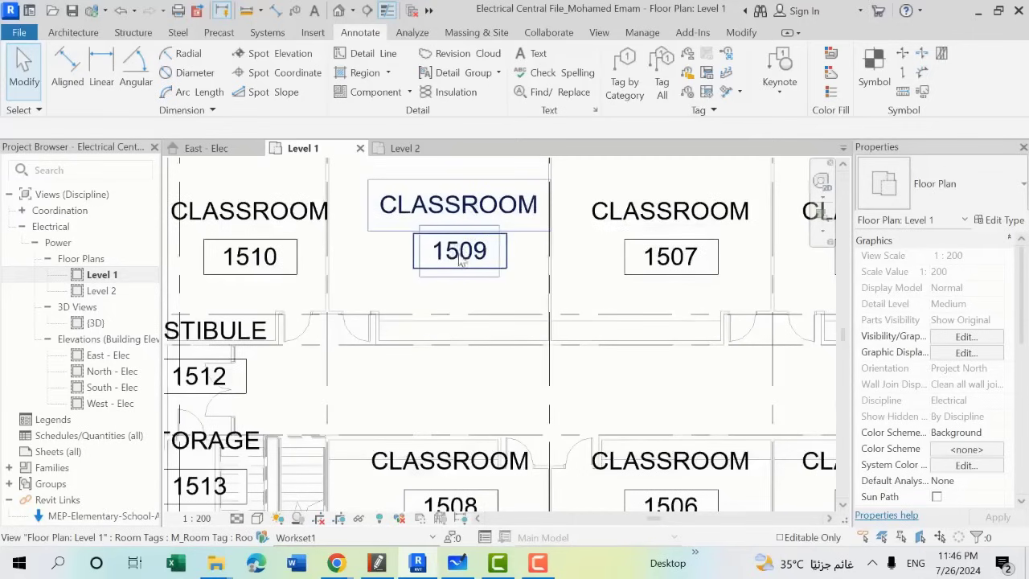
{"action": "mouse_move", "coordinate": [667, 259]}
{"action": "middle_mouse_down"}
{"action": "mouse_move", "coordinate": [641, 276]}
{"action": "mouse_move", "coordinate": [354, 241]}
{"action": "middle_mouse_up"}
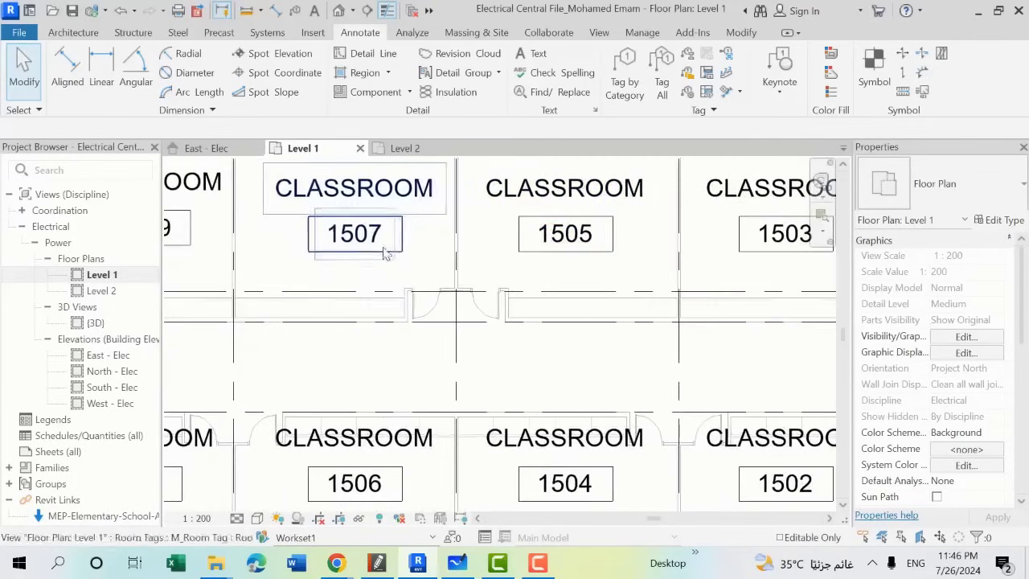
{"action": "scroll", "coordinate": [593, 256], "scroll_direction": "down", "scroll_amount": 1}
Step: Select and deselect the CLASSROOM 1505 room tag to inspect it
{"action": "left_click", "coordinate": [596, 230]}
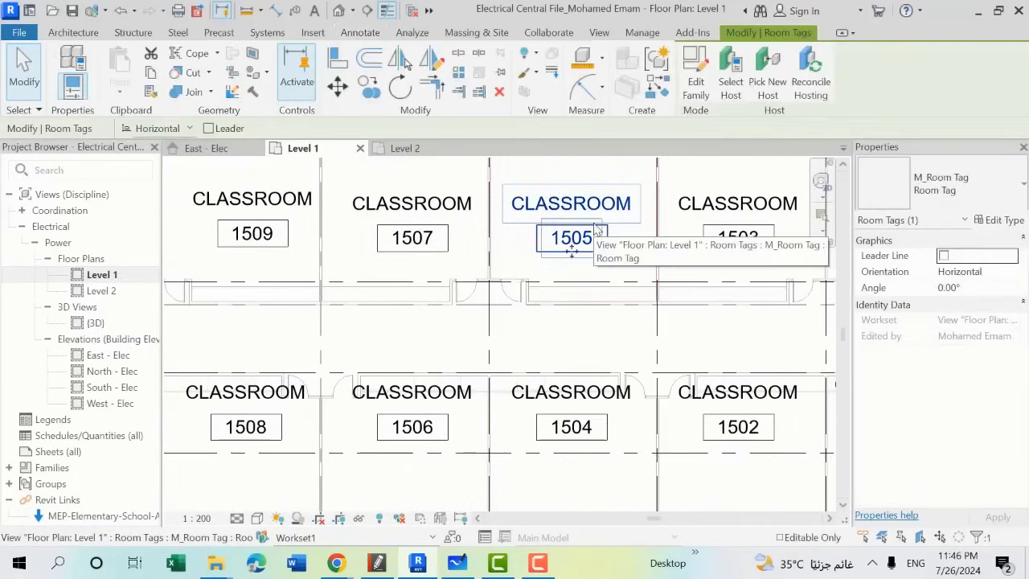
{"action": "middle_click_drag", "start_coordinate": [596, 230], "coordinate": [536, 271]}
{"action": "key", "text": "Escape"}
{"action": "left_click", "coordinate": [520, 265]}
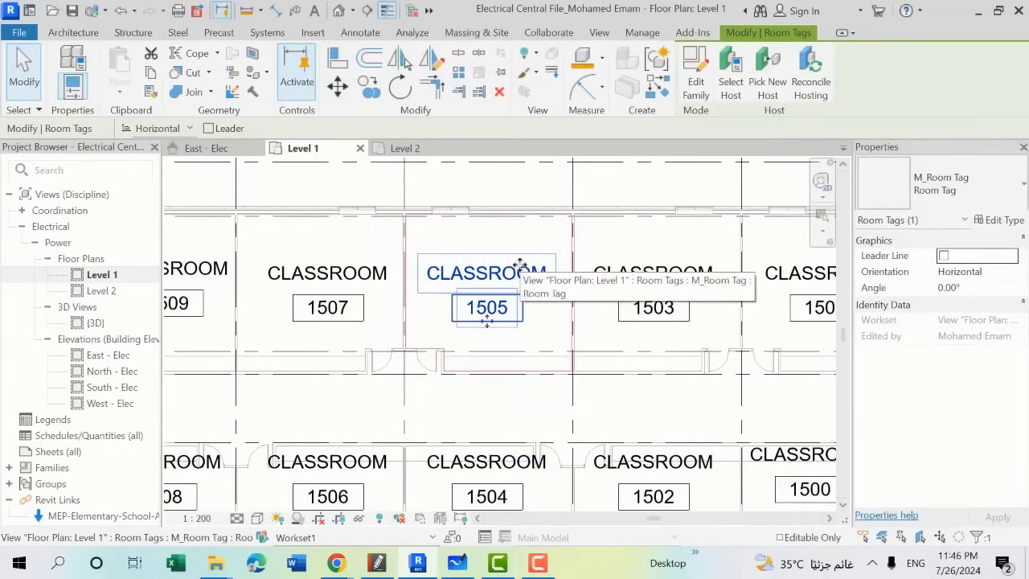
{"action": "key", "text": "Escape"}
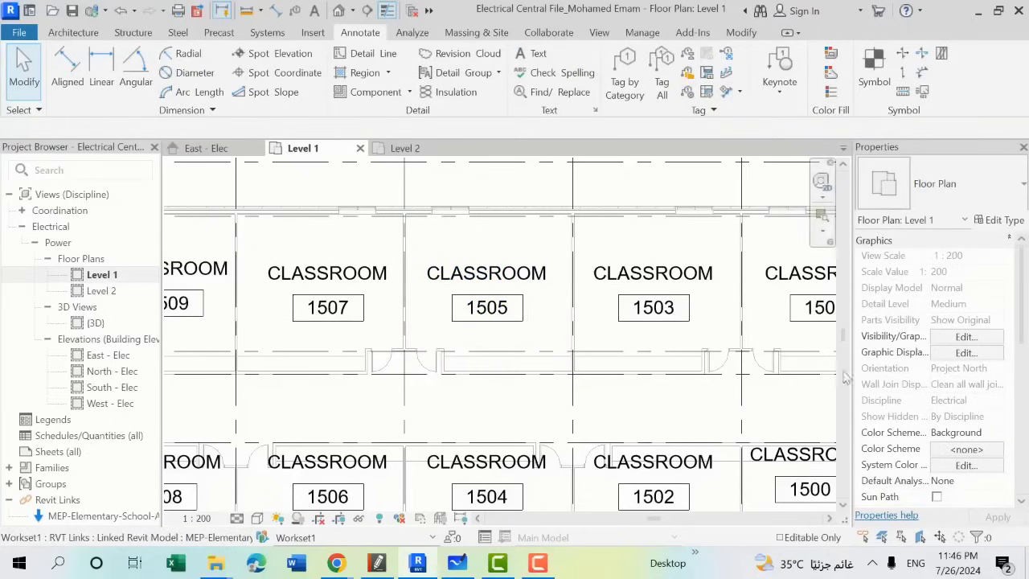
Step: Open the 'Electrical Plan' view template assigned to Level 1 from Properties
{"action": "scroll", "coordinate": [967, 450], "scroll_direction": "down", "scroll_amount": 3}
{"action": "scroll", "coordinate": [977, 438], "scroll_direction": "down", "scroll_amount": 3}
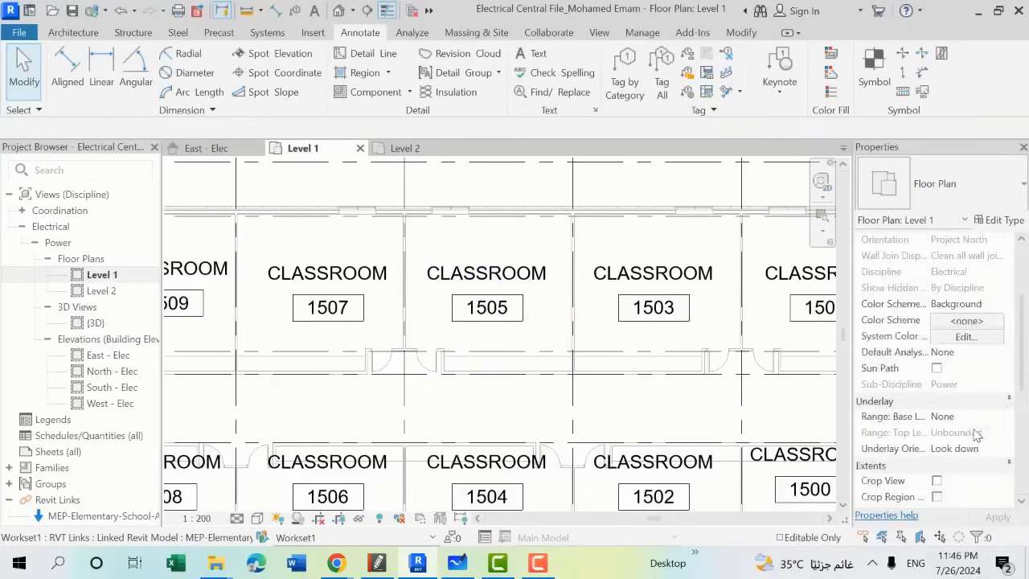
{"action": "scroll", "coordinate": [976, 437], "scroll_direction": "down", "scroll_amount": 2}
{"action": "left_click", "coordinate": [967, 433]}
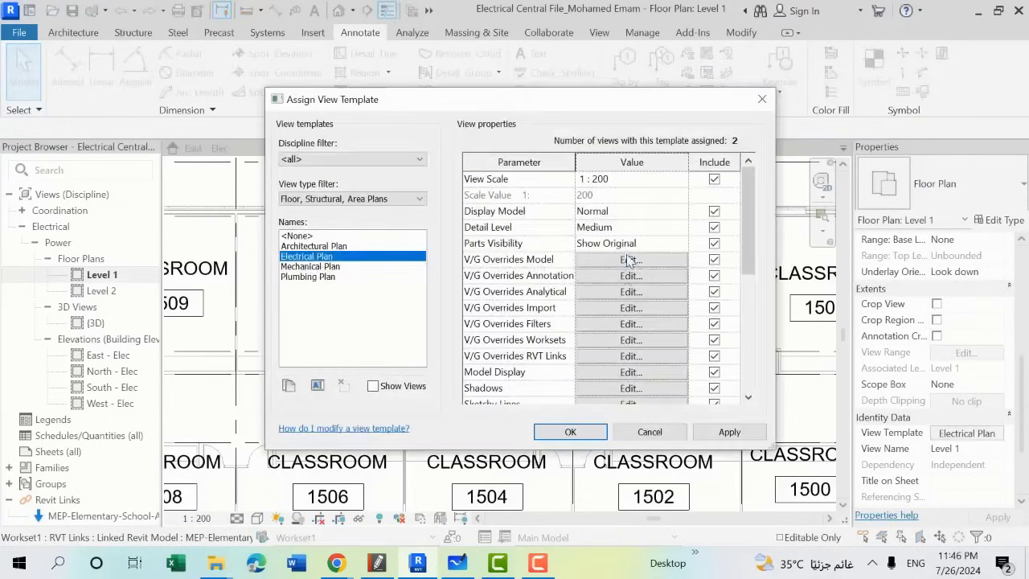
Step: Review the template's model and annotation visibility settings, closing them without changes
{"action": "left_click", "coordinate": [627, 260]}
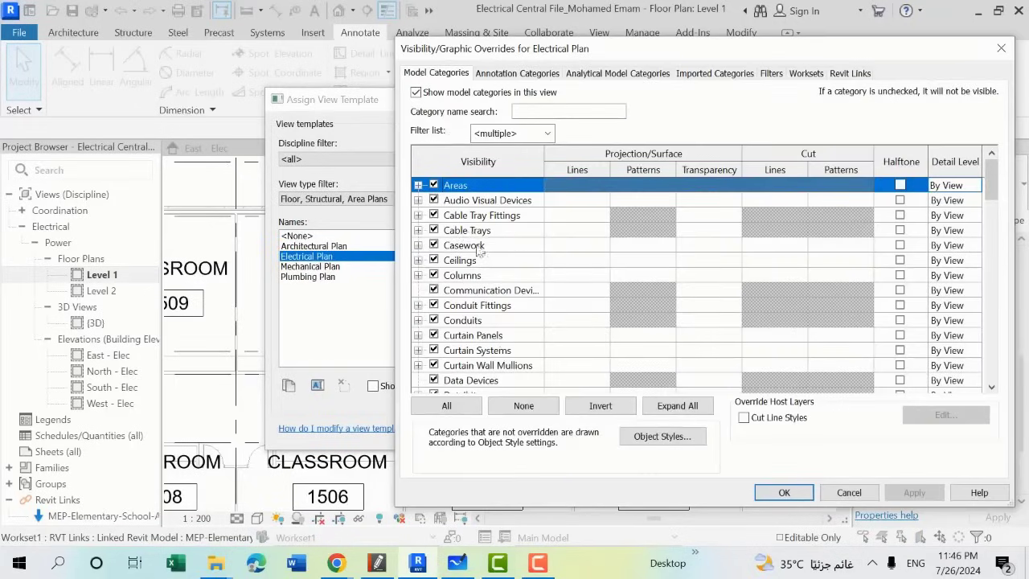
{"action": "left_click", "coordinate": [515, 74]}
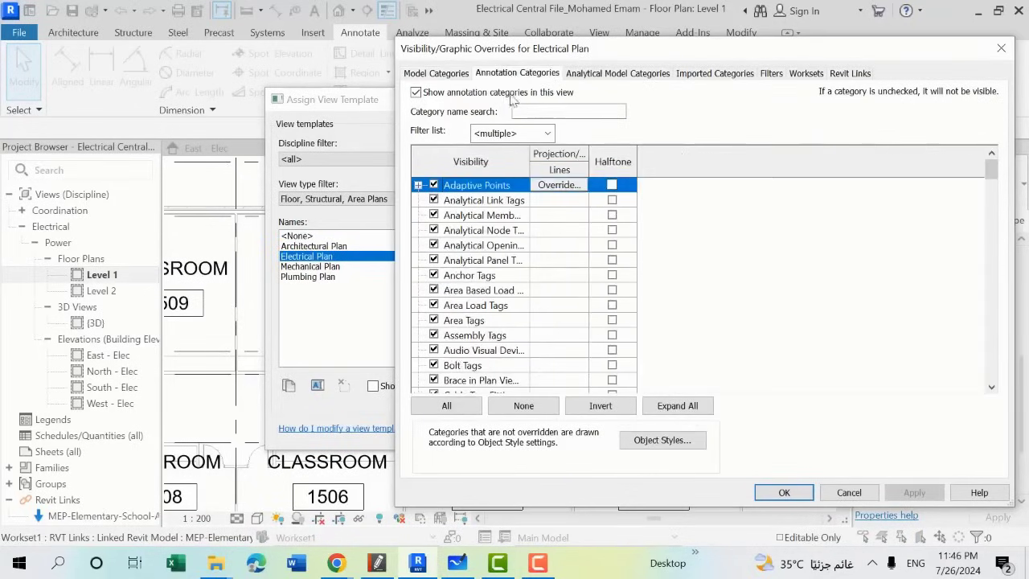
{"action": "left_click", "coordinate": [839, 490]}
{"action": "left_click", "coordinate": [654, 436]}
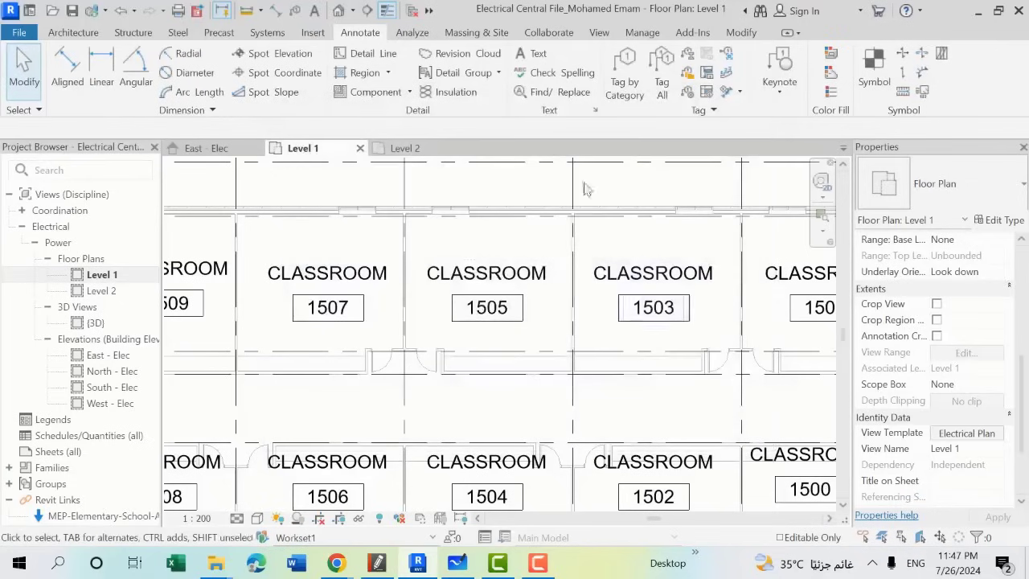
Step: Open Tag All Not Tagged again and cancel without adding any tags
{"action": "left_click", "coordinate": [660, 78]}
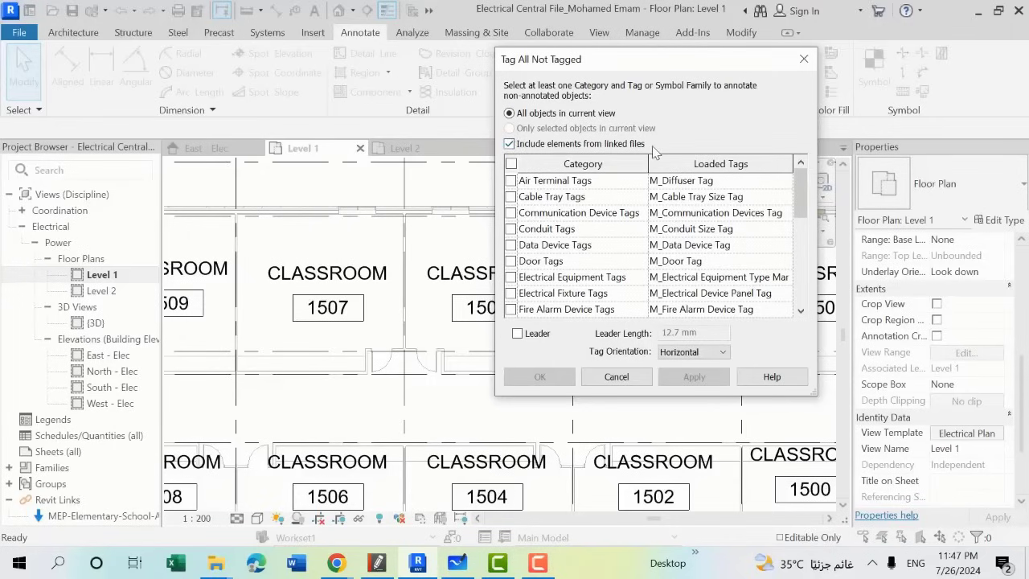
{"action": "left_click", "coordinate": [593, 383]}
{"action": "scroll", "coordinate": [557, 281], "scroll_direction": "down", "scroll_amount": 3}
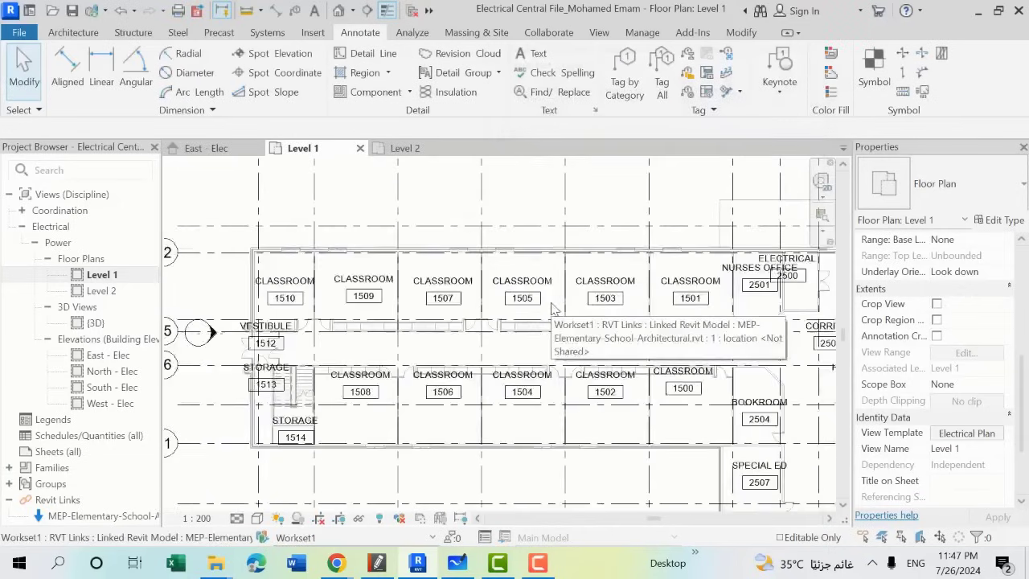
{"action": "scroll", "coordinate": [552, 308], "scroll_direction": "down", "scroll_amount": 3}
{"action": "scroll", "coordinate": [661, 295], "scroll_direction": "up", "scroll_amount": 2}
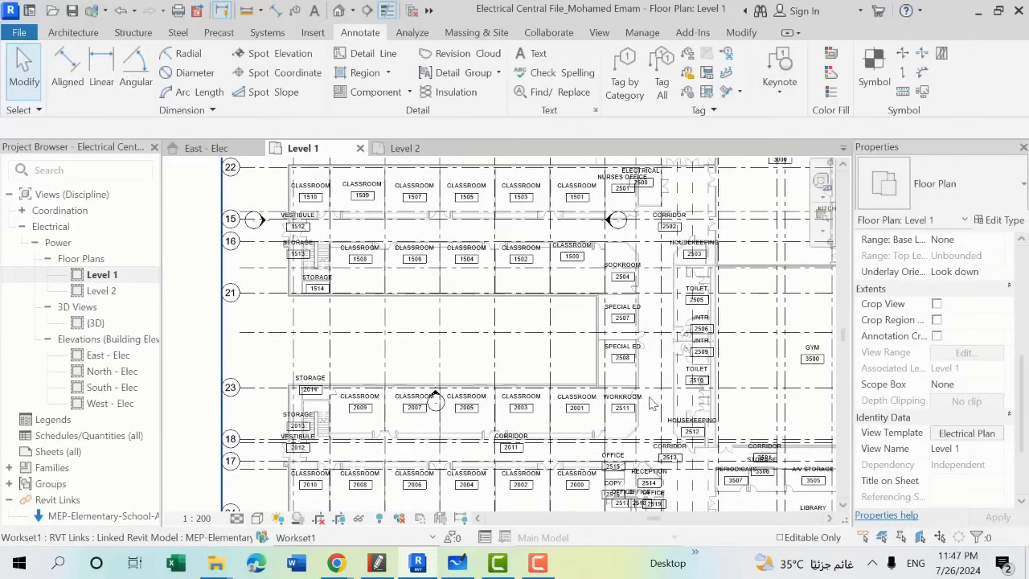
Step: Hide Cable Tray Fittings in the Electrical Plan template's model visibility overrides
{"action": "left_click", "coordinate": [967, 432]}
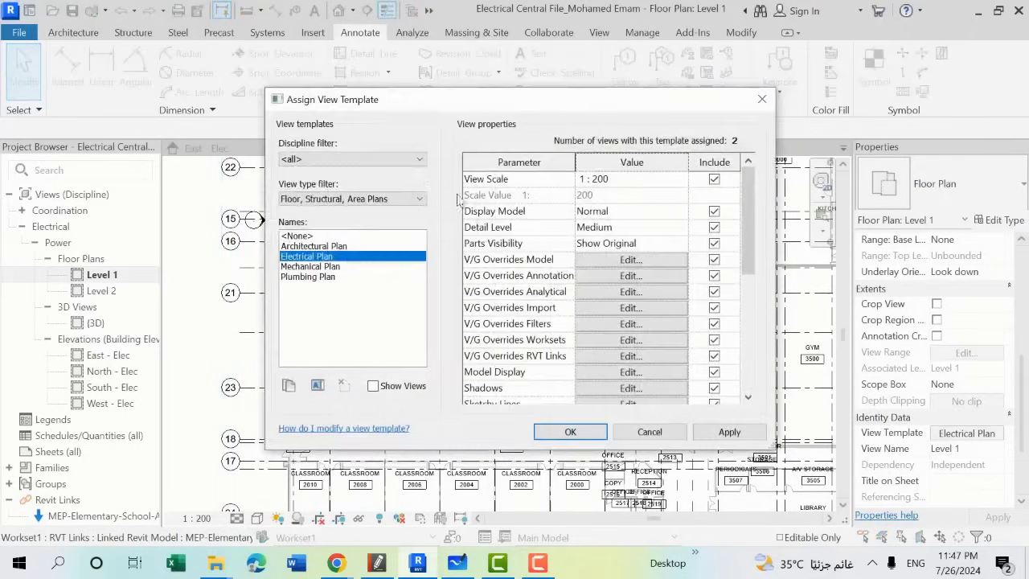
{"action": "left_click", "coordinate": [626, 260]}
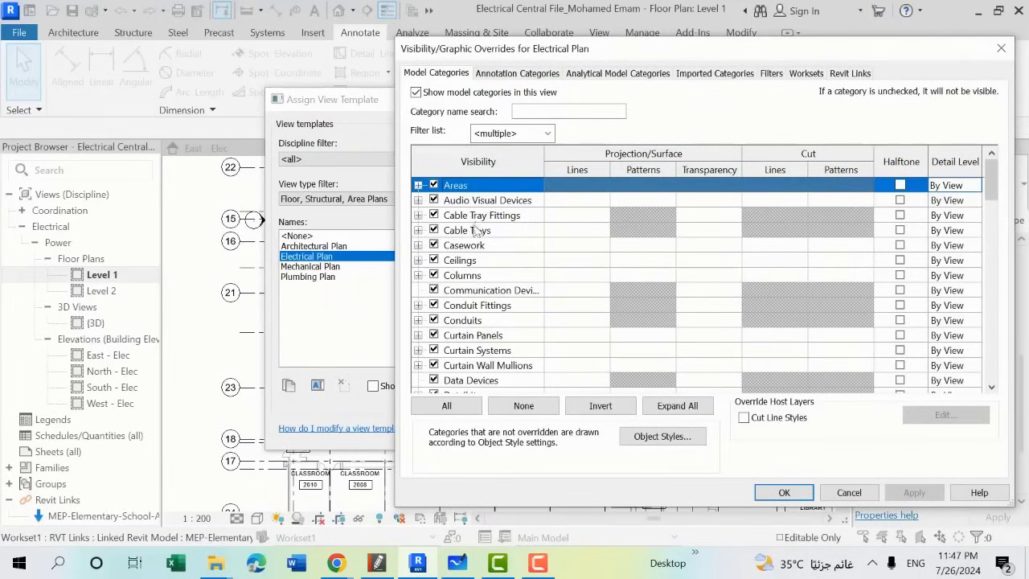
{"action": "left_click", "coordinate": [434, 215]}
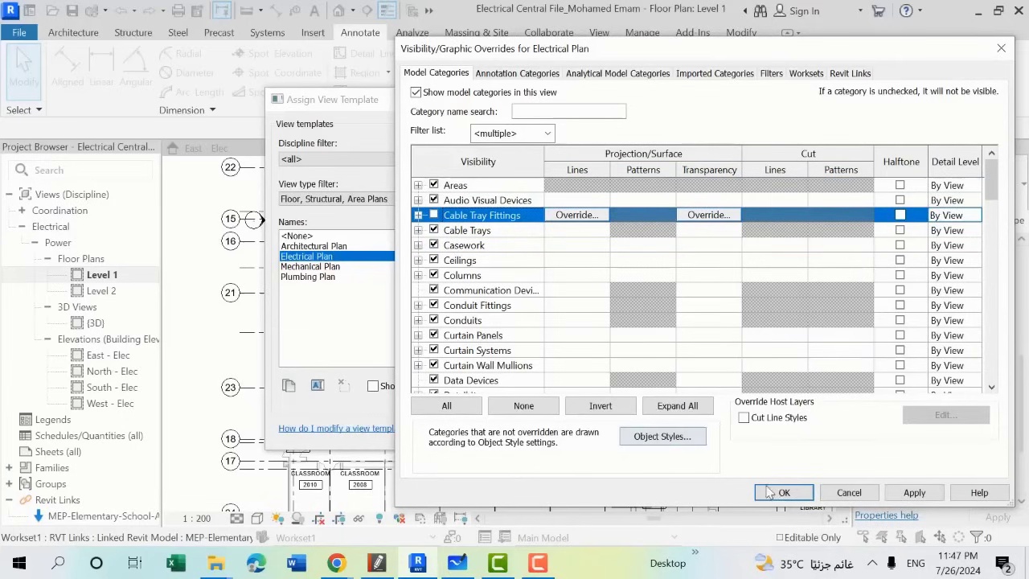
{"action": "left_click", "coordinate": [784, 492]}
{"action": "scroll", "coordinate": [603, 263], "scroll_direction": "up", "scroll_amount": 1}
{"action": "scroll", "coordinate": [603, 264], "scroll_direction": "up", "scroll_amount": 2}
{"action": "scroll", "coordinate": [603, 264], "scroll_direction": "up", "scroll_amount": 2}
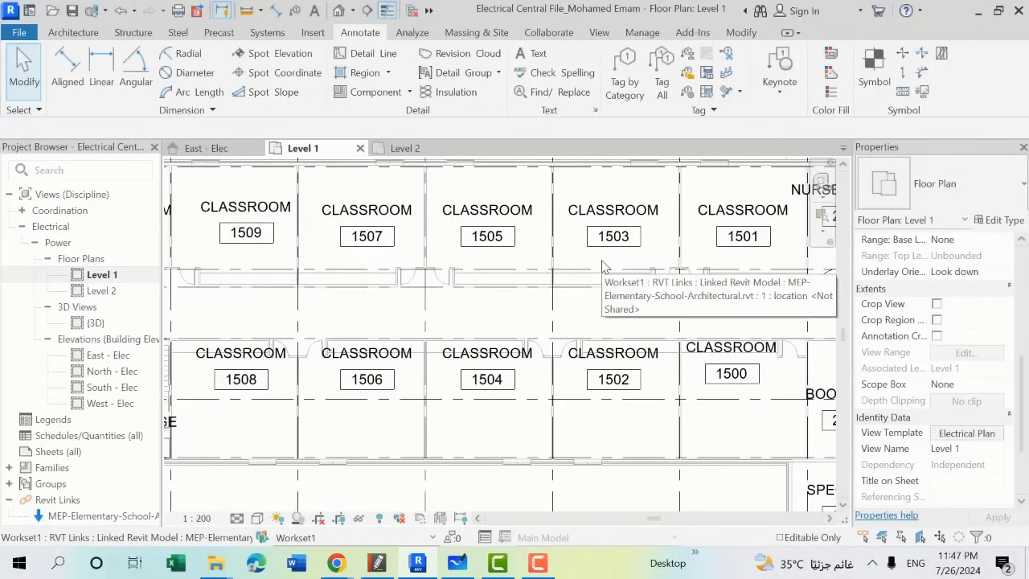
Step: Recheck the template's annotation visibility settings and apply the Electrical Plan template
{"action": "left_click", "coordinate": [967, 433]}
{"action": "left_click", "coordinate": [630, 260]}
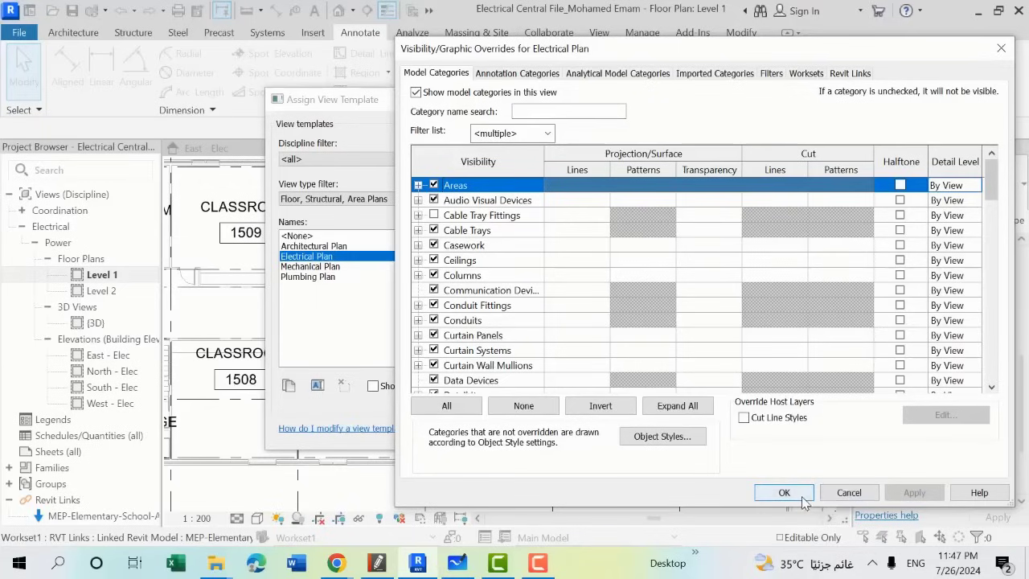
{"action": "left_click", "coordinate": [527, 73]}
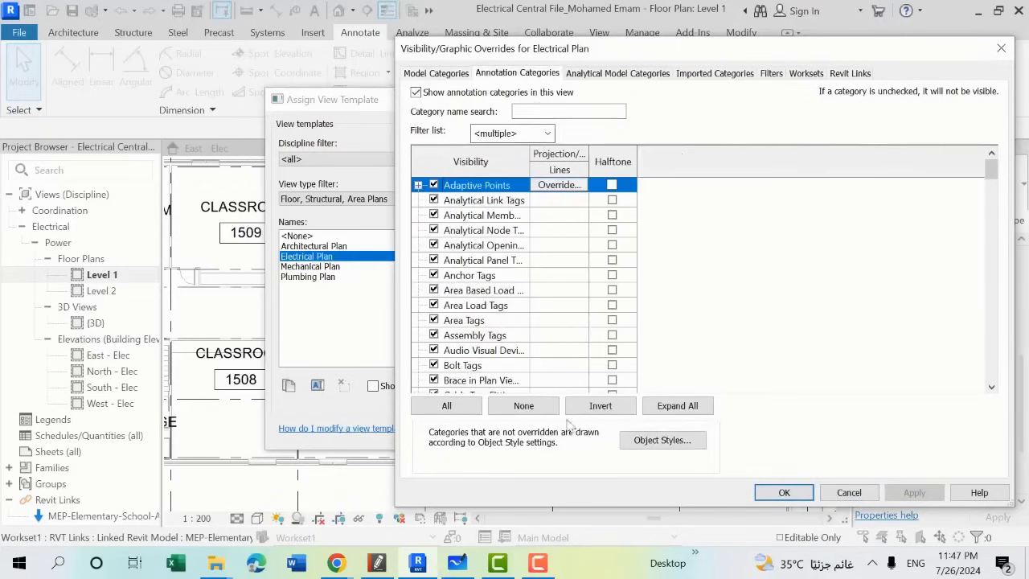
{"action": "left_click", "coordinate": [779, 494]}
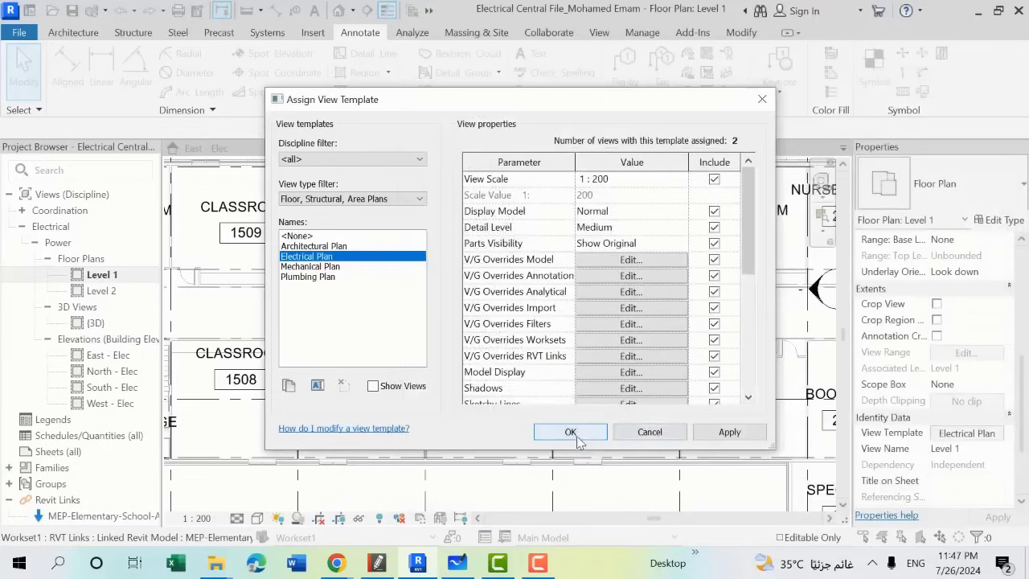
{"action": "left_click", "coordinate": [578, 438]}
Step: Synchronize the project with the central model and confirm
{"action": "scroll", "coordinate": [183, 211], "scroll_direction": "down", "scroll_amount": 2}
{"action": "scroll", "coordinate": [183, 211], "scroll_direction": "down", "scroll_amount": 1}
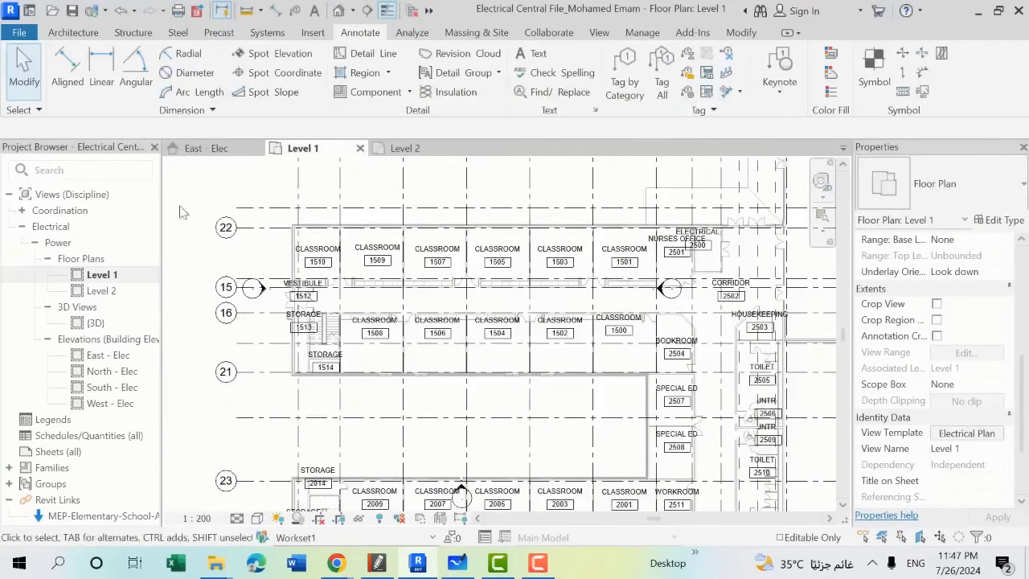
{"action": "middle_click_drag", "start_coordinate": [183, 211], "coordinate": [509, 348]}
{"action": "scroll", "coordinate": [321, 265], "scroll_direction": "down", "scroll_amount": 1}
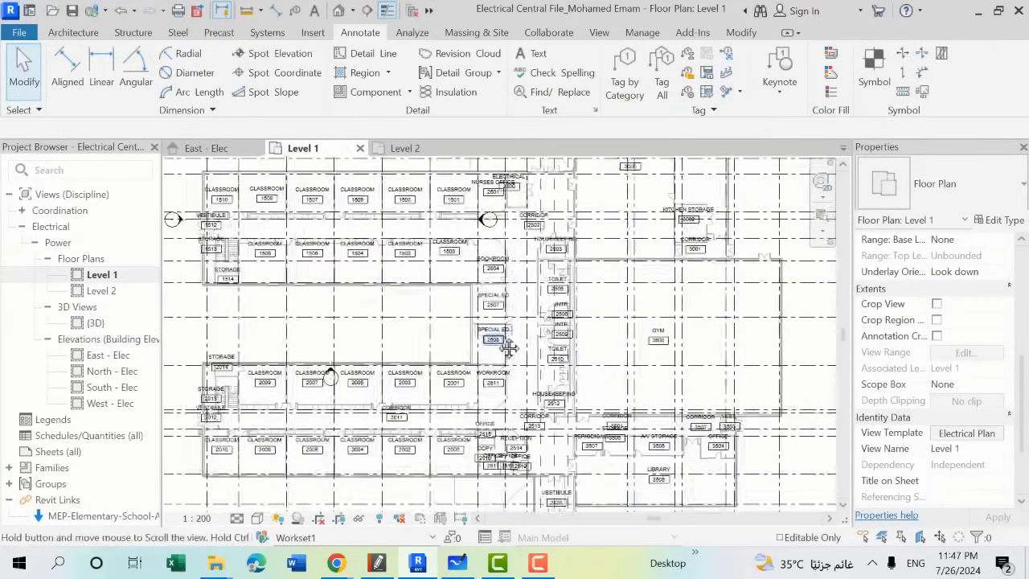
{"action": "left_click", "coordinate": [92, 12]}
{"action": "left_click", "coordinate": [500, 366]}
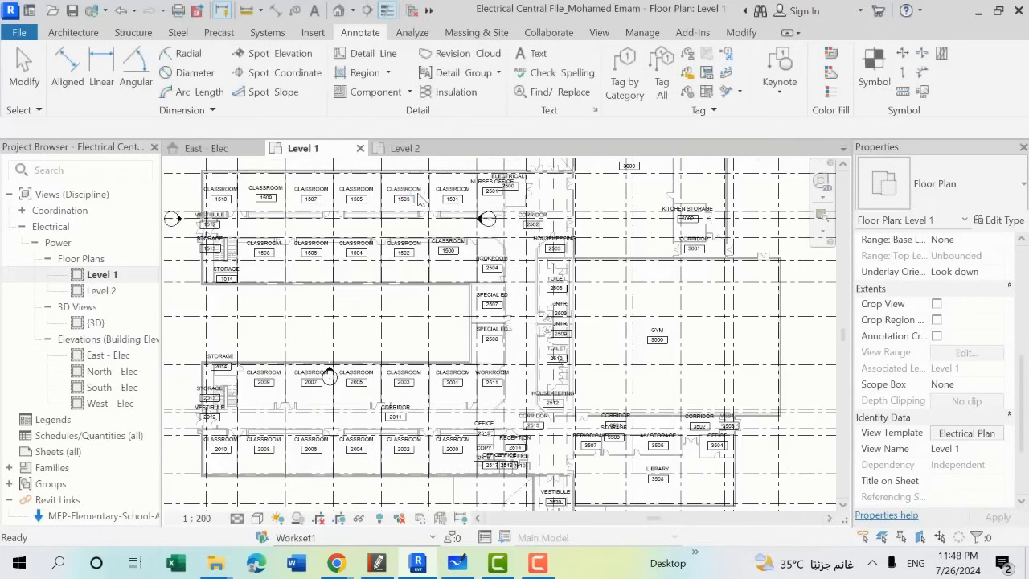
{"action": "scroll", "coordinate": [378, 201], "scroll_direction": "up", "scroll_amount": 2}
{"action": "double_click", "coordinate": [101, 290]}
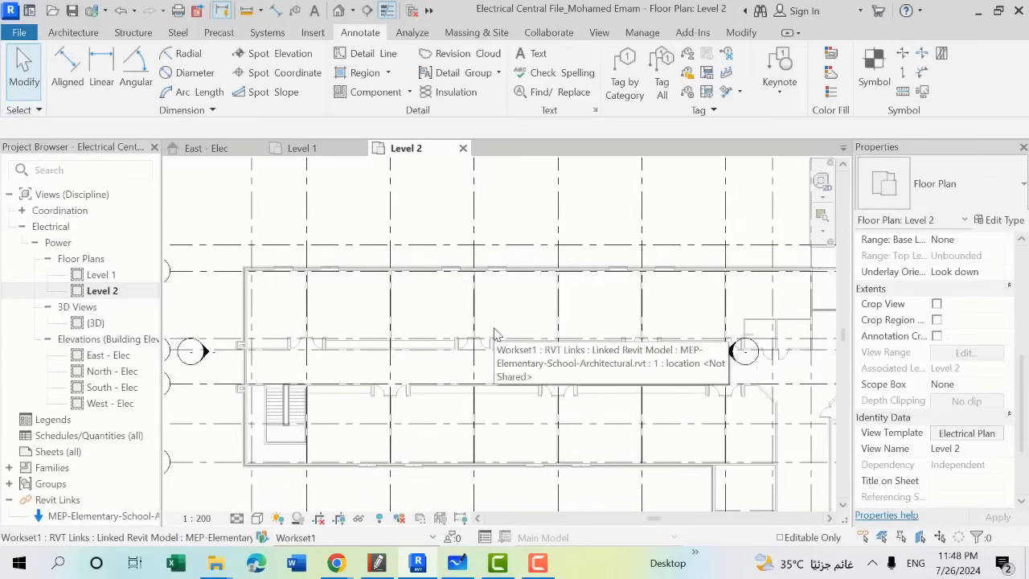
{"action": "mouse_move", "coordinate": [496, 336]}
{"action": "middle_mouse_down"}
{"action": "mouse_move", "coordinate": [471, 292]}
{"action": "mouse_move", "coordinate": [418, 265]}
{"action": "middle_mouse_up"}
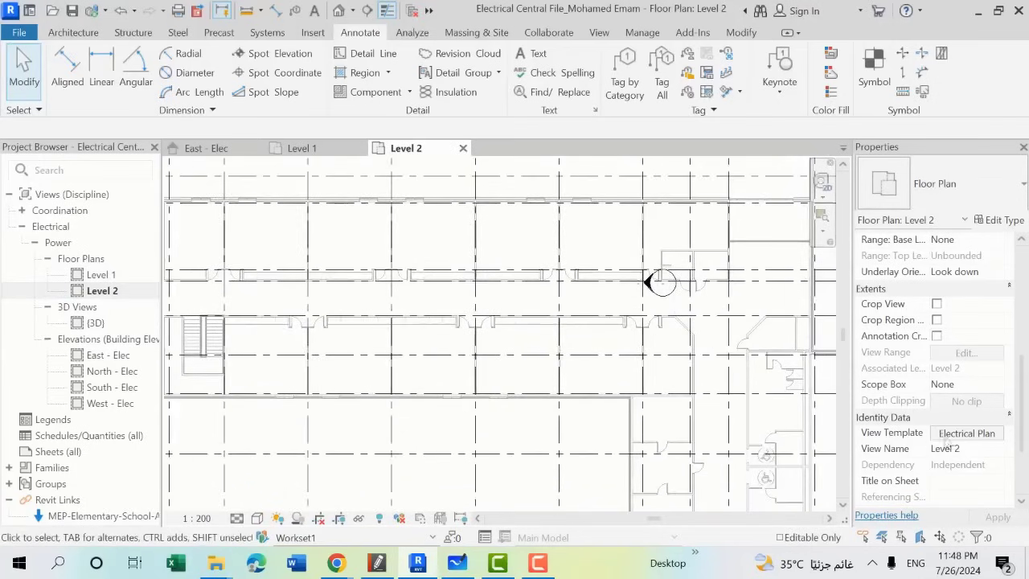
{"action": "left_click", "coordinate": [985, 438]}
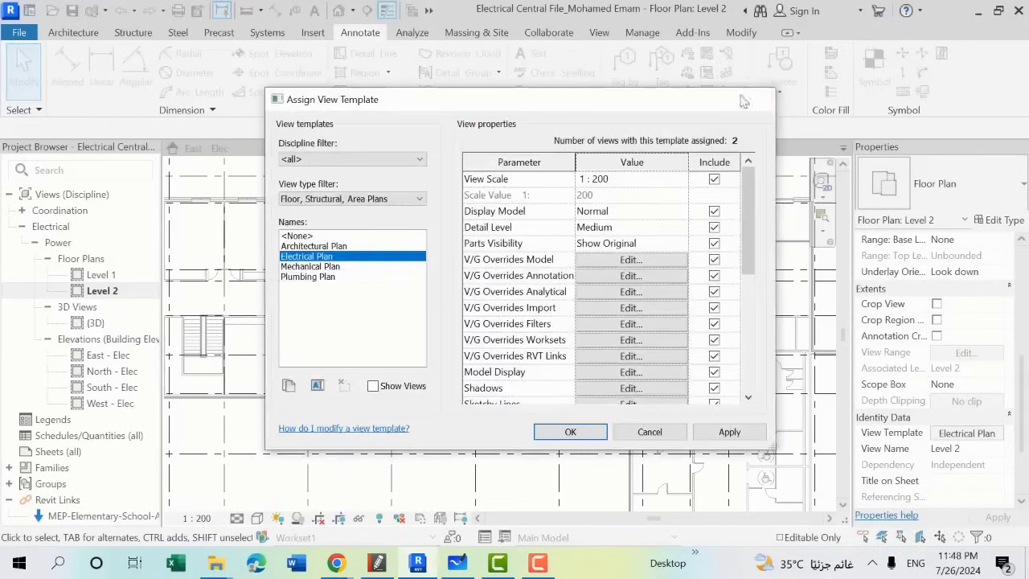
{"action": "key", "text": "Escape"}
{"action": "left_click", "coordinate": [668, 76]}
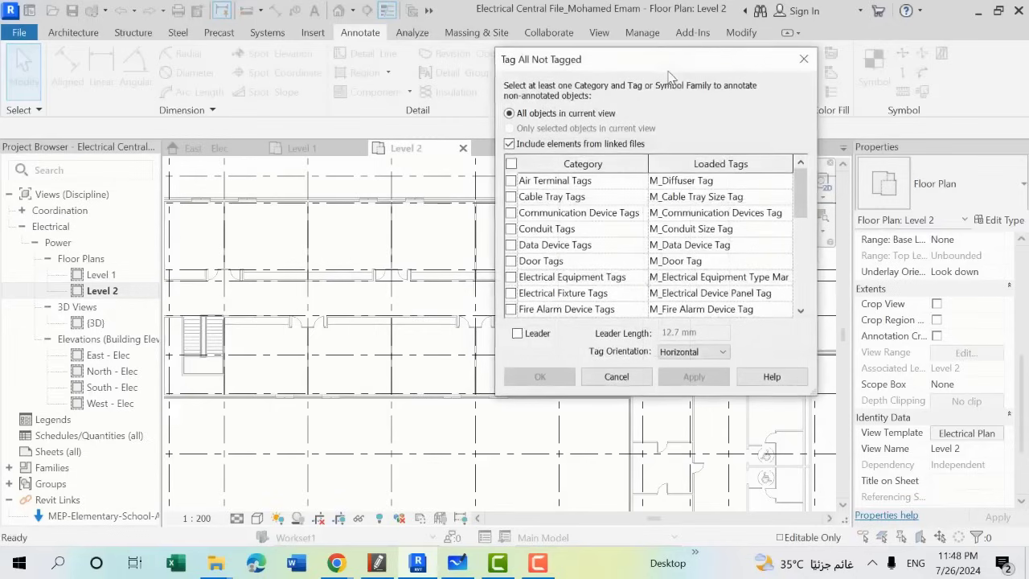
{"action": "scroll", "coordinate": [531, 287], "scroll_direction": "down", "scroll_amount": 5}
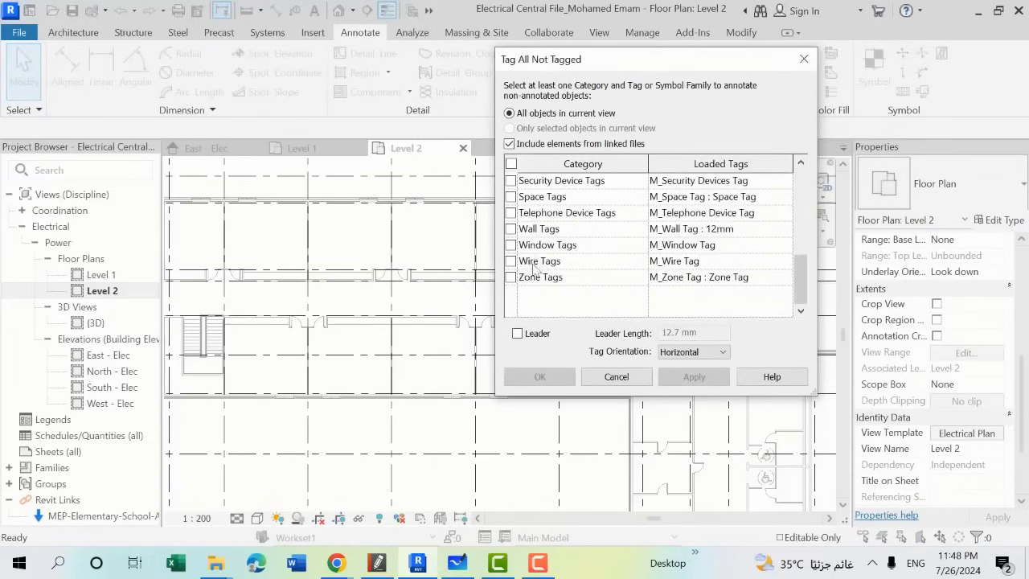
{"action": "scroll", "coordinate": [535, 241], "scroll_direction": "up", "scroll_amount": 2}
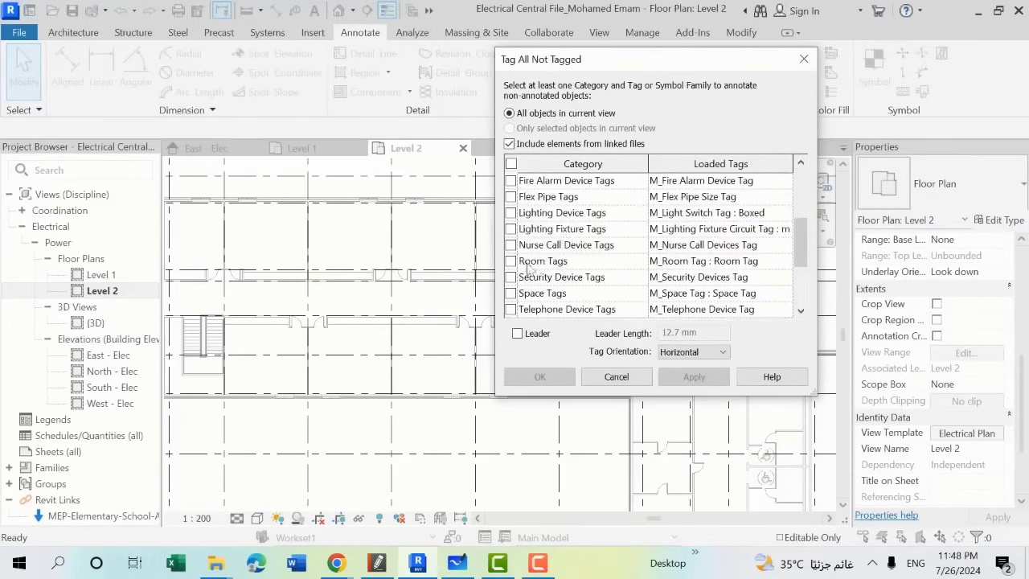
{"action": "left_click", "coordinate": [511, 261]}
{"action": "left_click", "coordinate": [555, 377]}
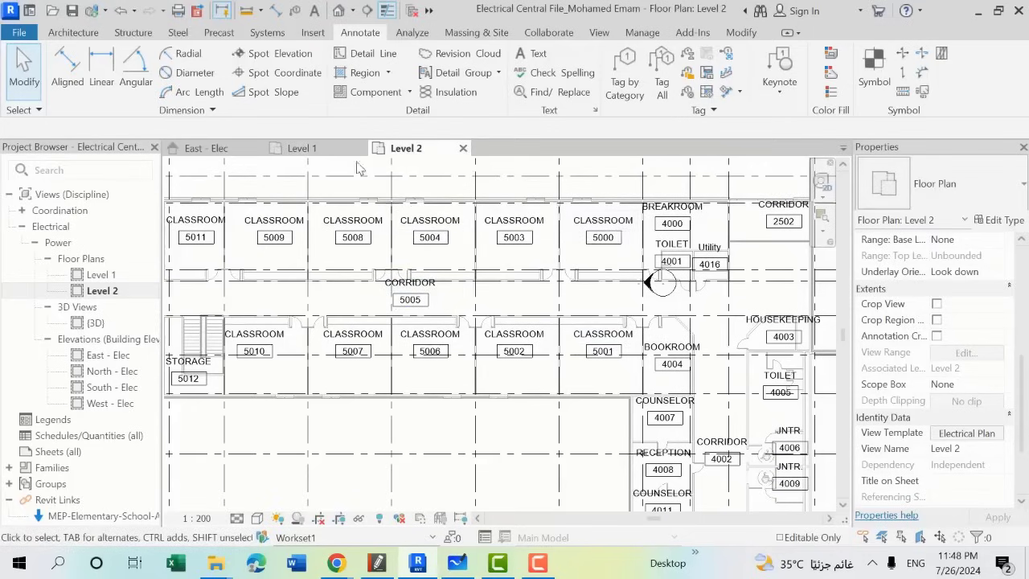
{"action": "left_click", "coordinate": [338, 149]}
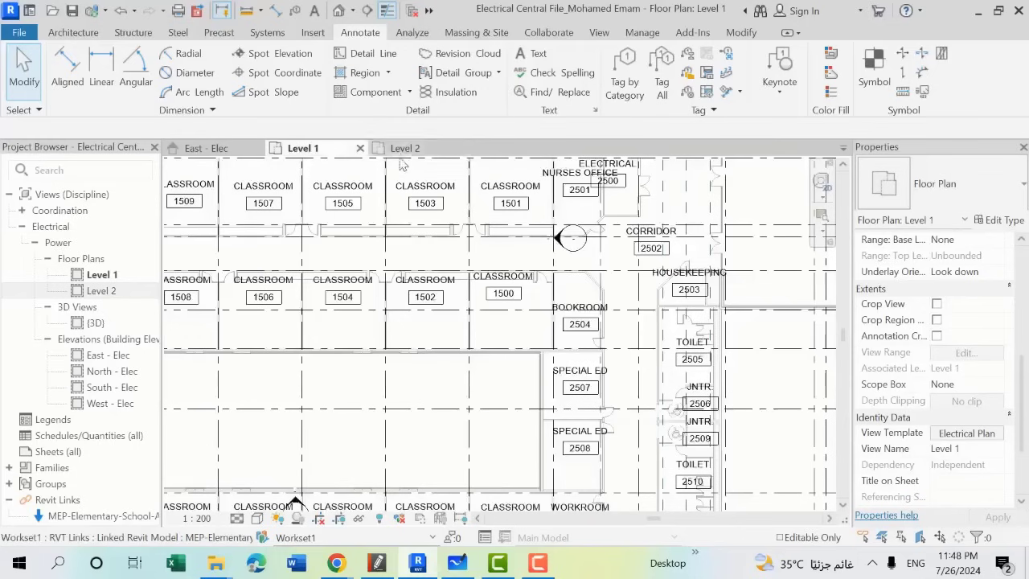
{"action": "left_click", "coordinate": [406, 149]}
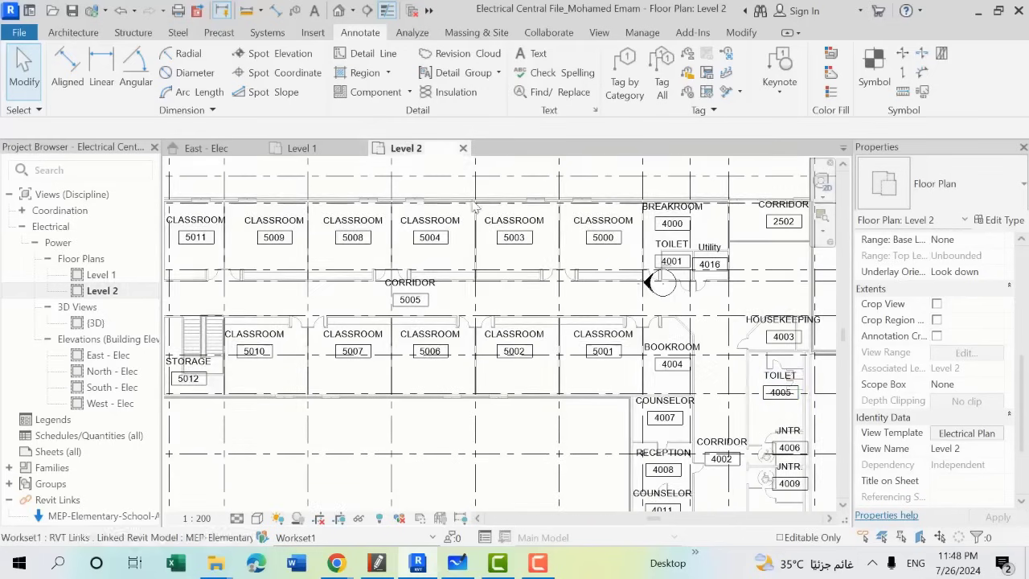
{"action": "left_click", "coordinate": [967, 433]}
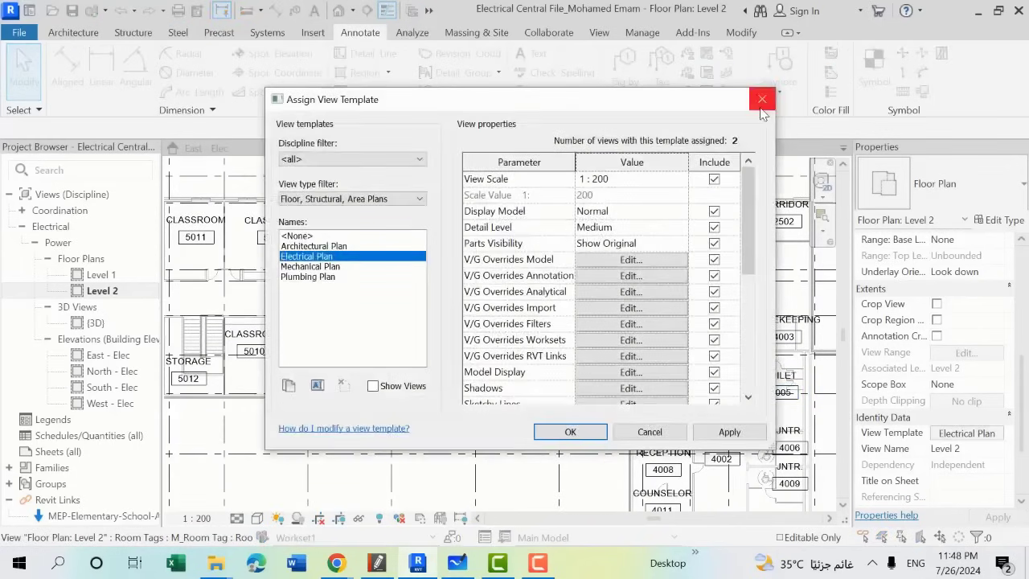
{"action": "left_click", "coordinate": [774, 108]}
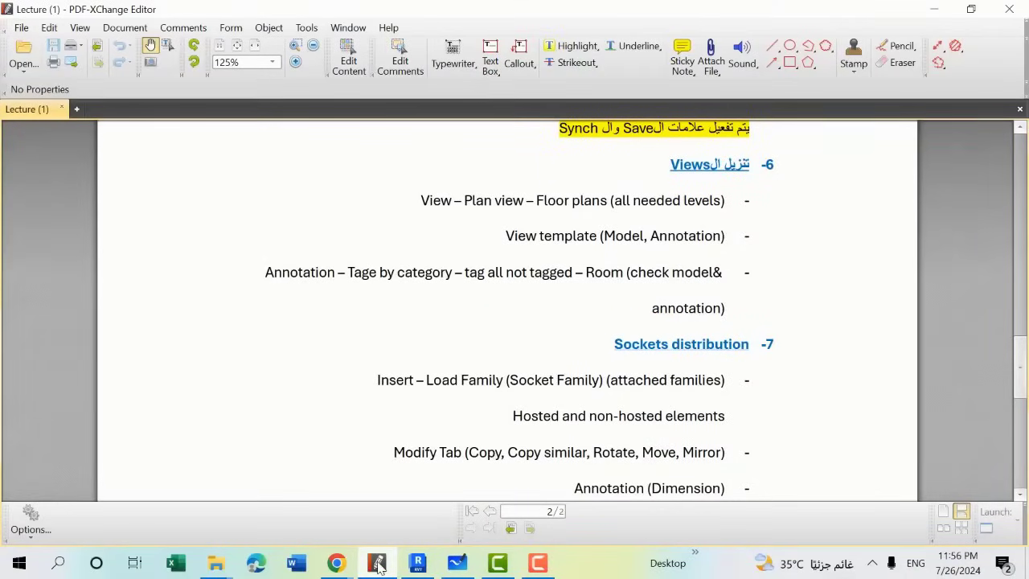
{"action": "left_click", "coordinate": [378, 566]}
{"action": "left_click", "coordinate": [933, 9]}
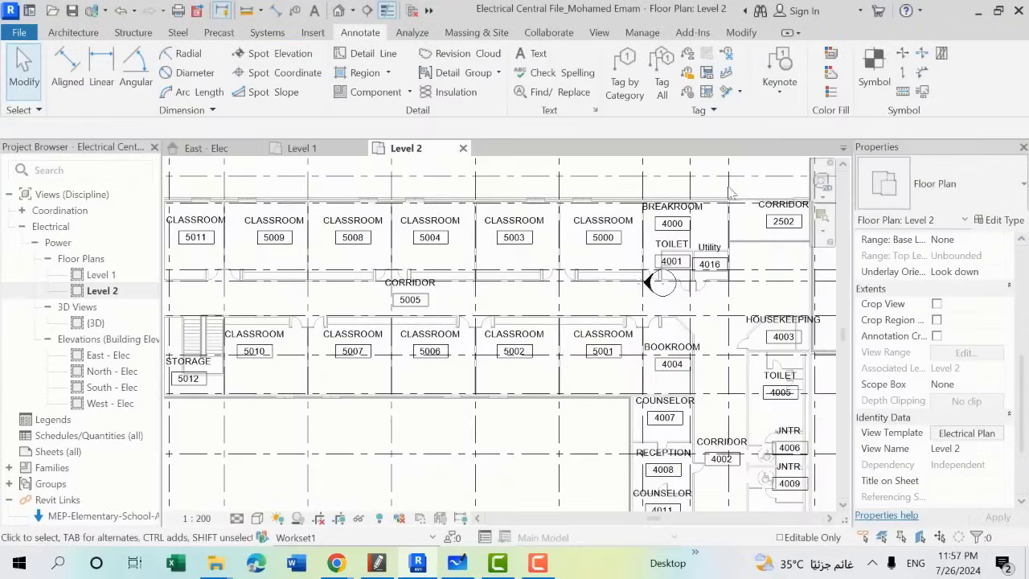
{"action": "scroll", "coordinate": [492, 295], "scroll_direction": "down", "scroll_amount": 3}
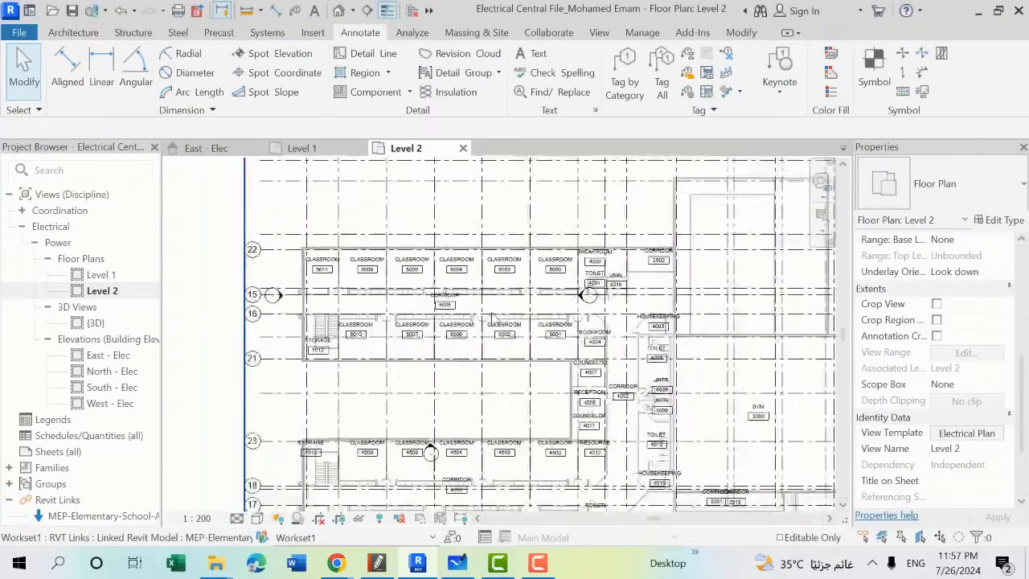
{"action": "scroll", "coordinate": [522, 281], "scroll_direction": "up", "scroll_amount": 1}
{"action": "scroll", "coordinate": [539, 277], "scroll_direction": "up", "scroll_amount": 1}
{"action": "scroll", "coordinate": [443, 305], "scroll_direction": "up", "scroll_amount": 1}
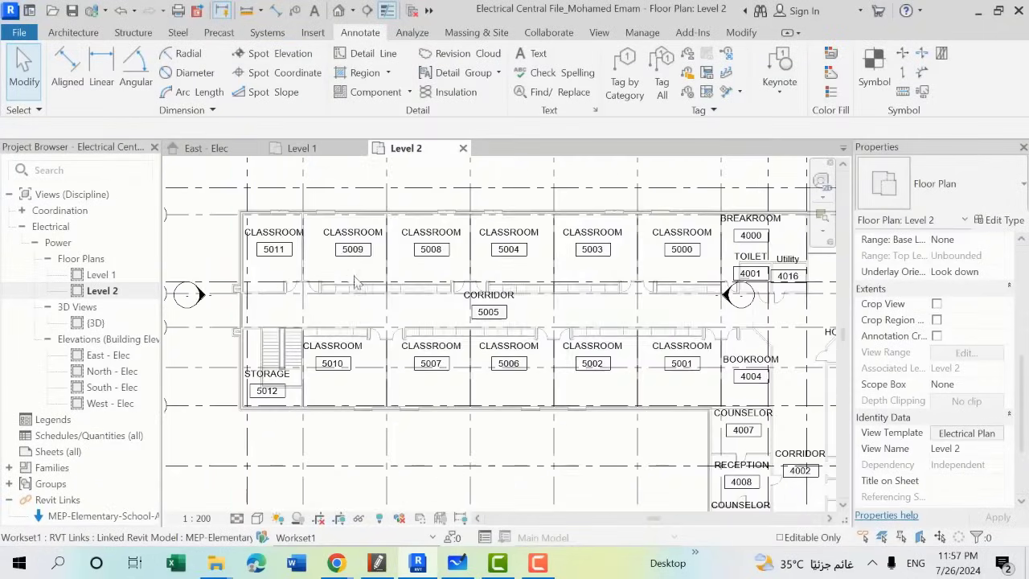
{"action": "scroll", "coordinate": [299, 237], "scroll_direction": "up", "scroll_amount": 2}
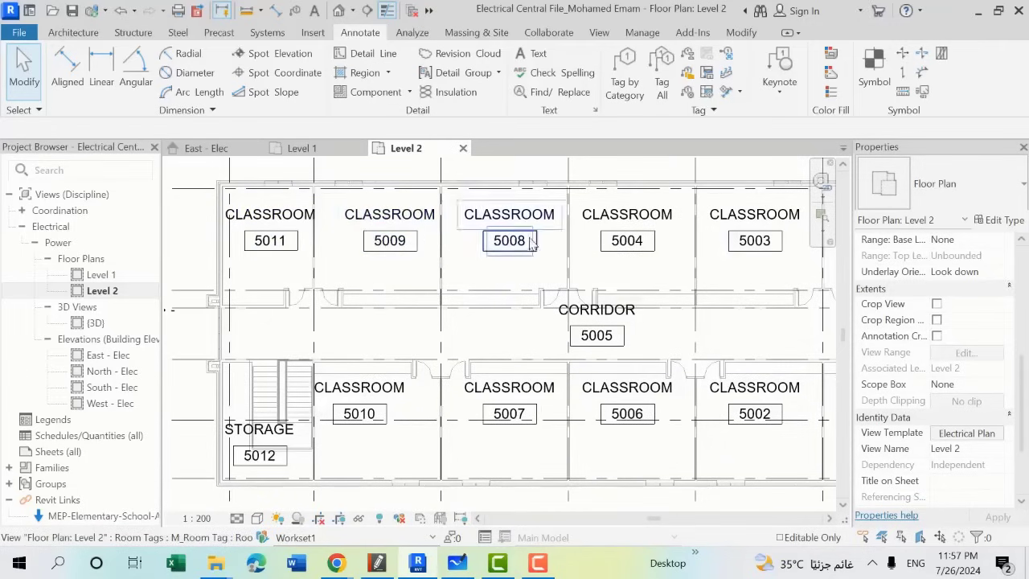
{"action": "scroll", "coordinate": [530, 244], "scroll_direction": "up", "scroll_amount": 2}
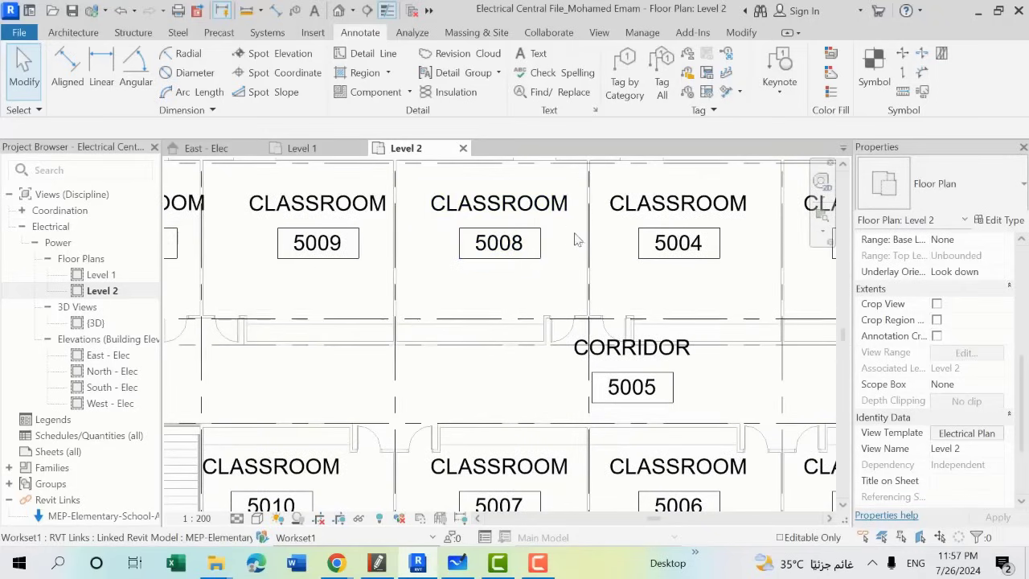
{"action": "middle_click_drag", "start_coordinate": [573, 253], "coordinate": [560, 306]}
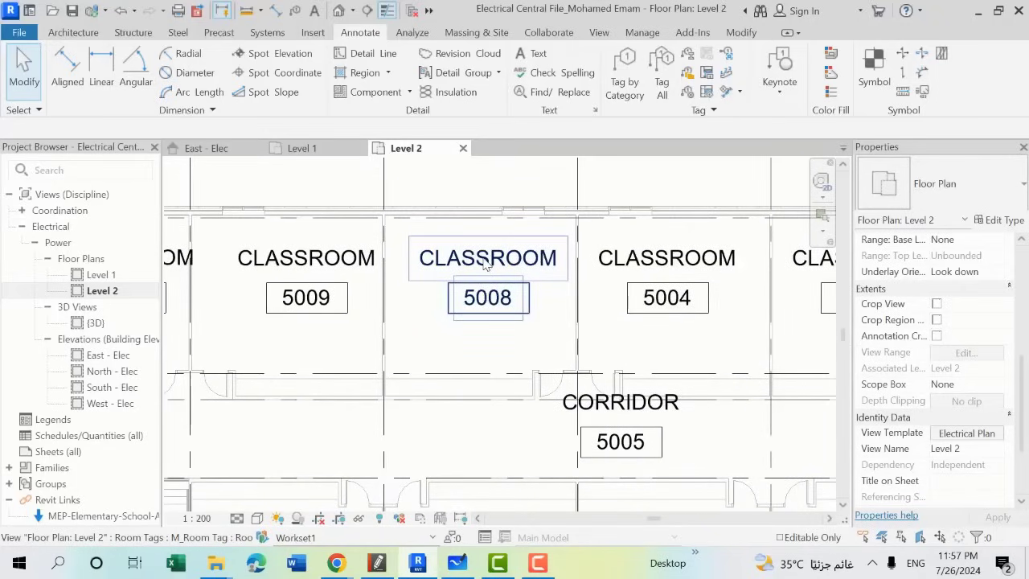
{"action": "scroll", "coordinate": [524, 259], "scroll_direction": "down", "scroll_amount": 1}
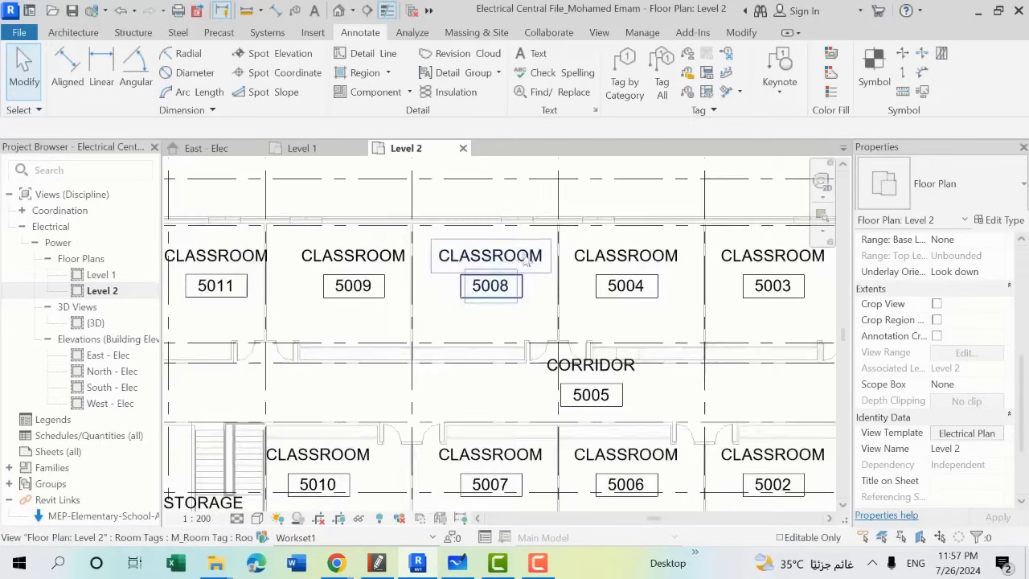
{"action": "scroll", "coordinate": [563, 250], "scroll_direction": "up", "scroll_amount": 1}
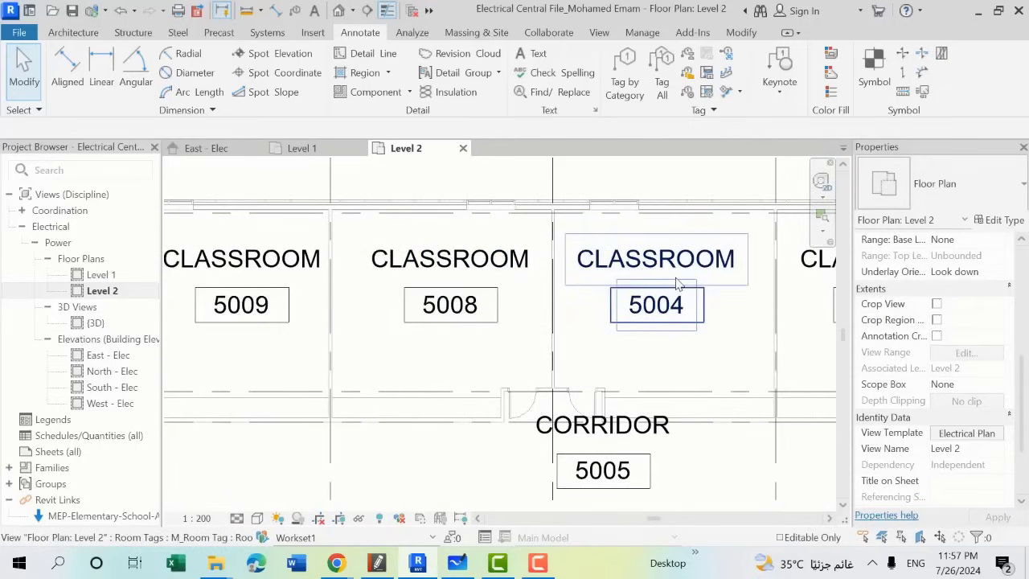
Step: Look over the Level 2 view template's model and annotation visibility overrides
{"action": "left_click", "coordinate": [942, 435]}
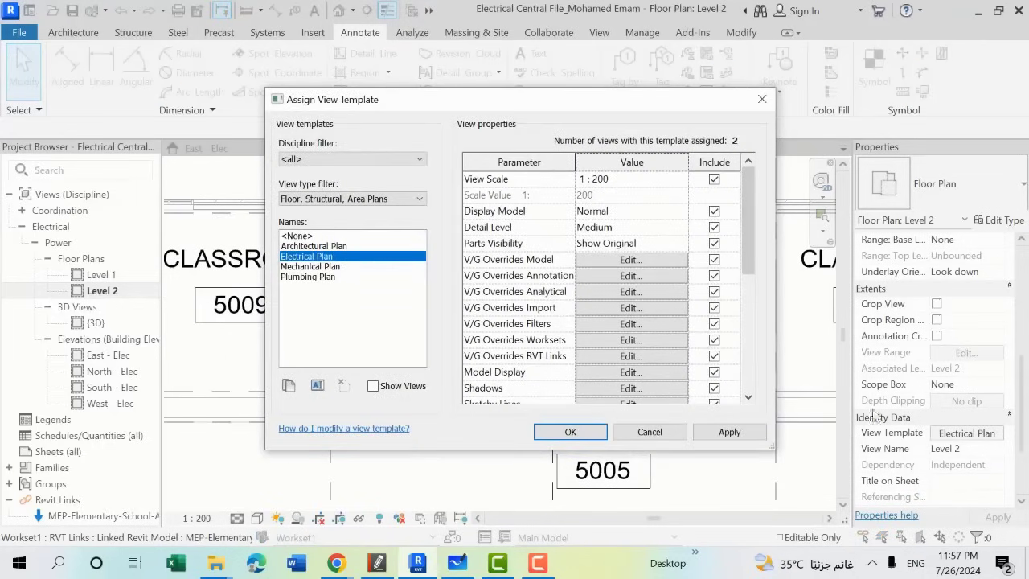
{"action": "left_click", "coordinate": [624, 261]}
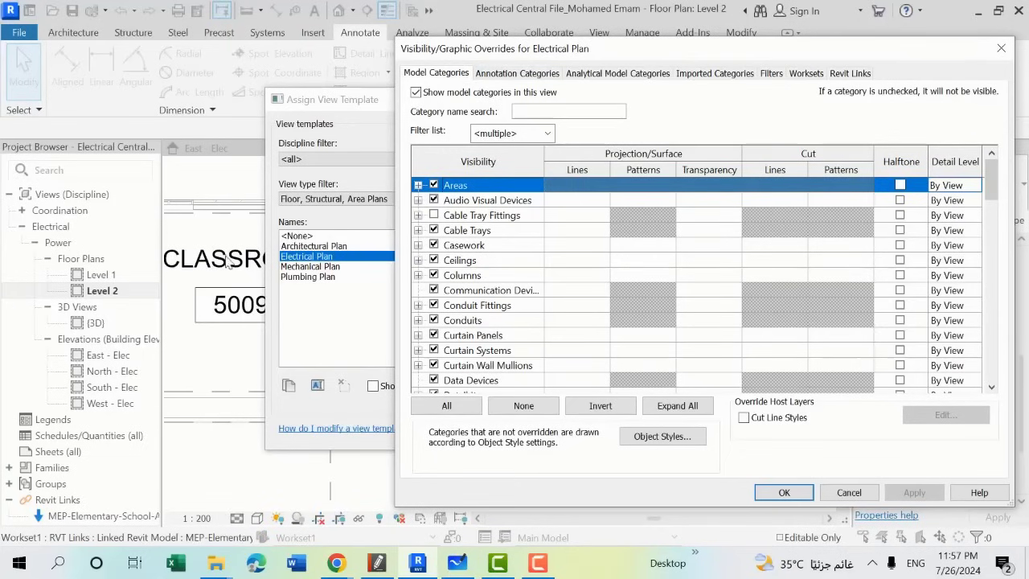
{"action": "left_click", "coordinate": [506, 73]}
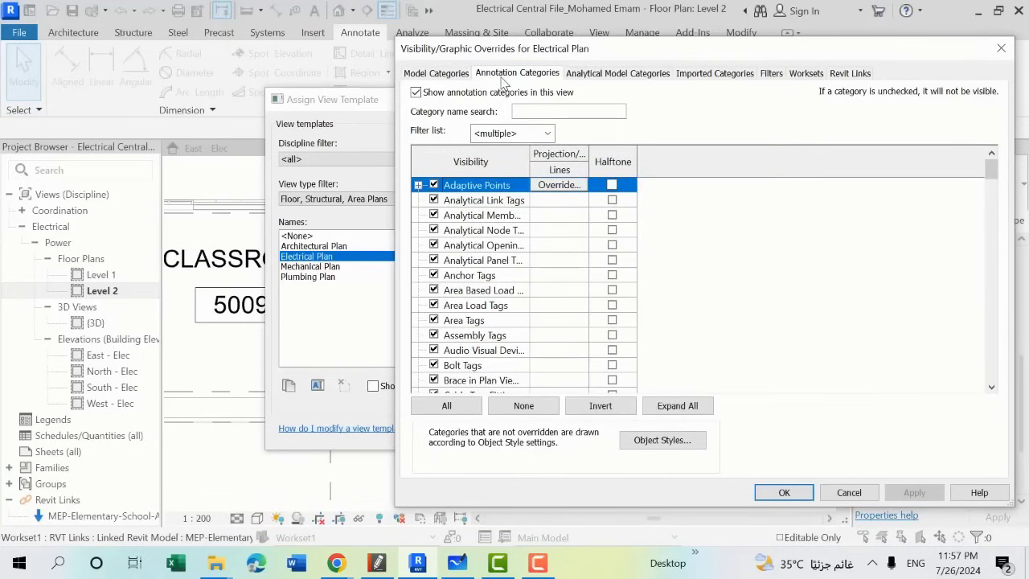
{"action": "left_click", "coordinate": [1001, 48]}
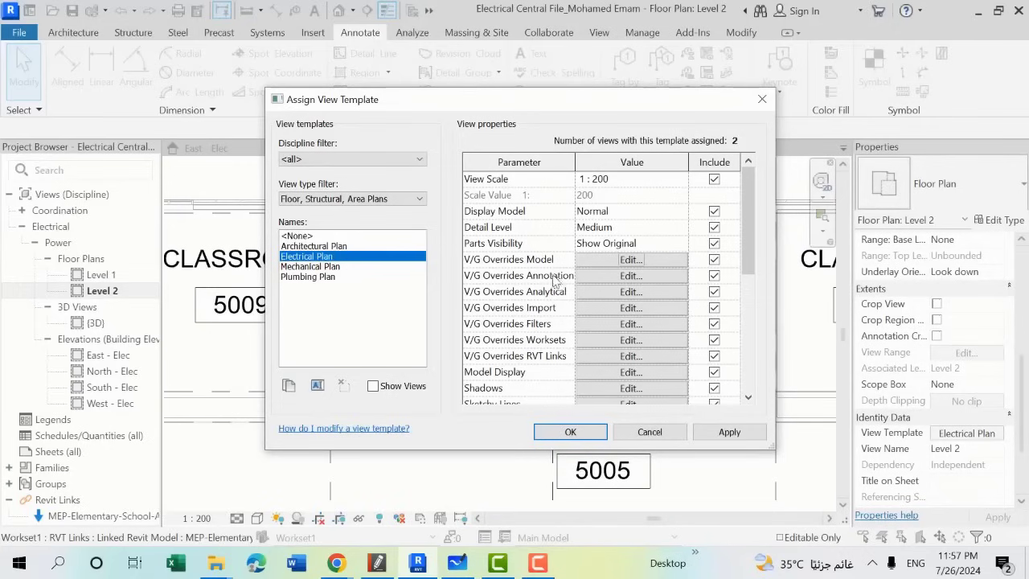
Step: Set Room Tags to halftone in the template's annotation overrides and apply it
{"action": "left_click", "coordinate": [631, 276]}
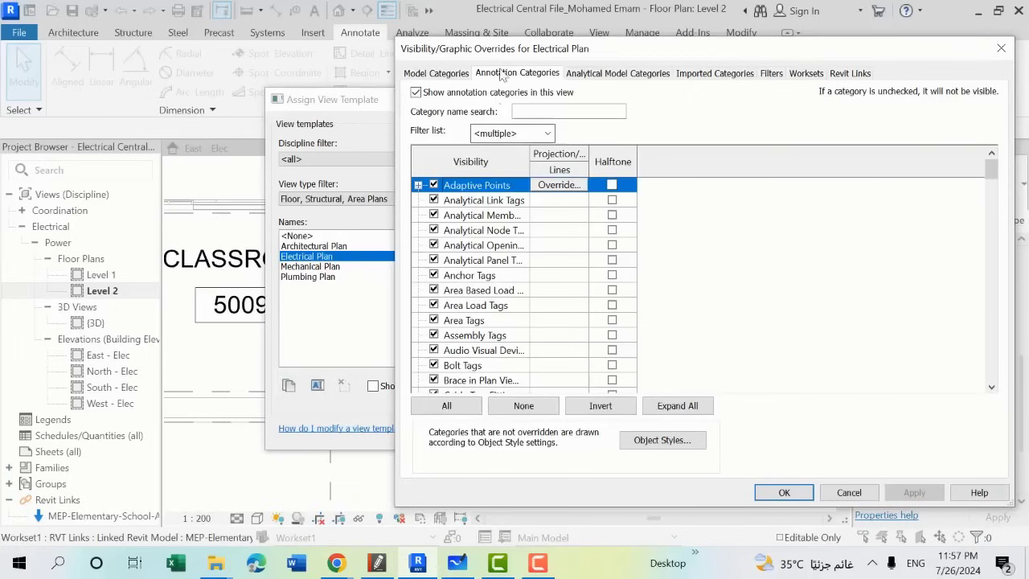
{"action": "key", "text": "r"}
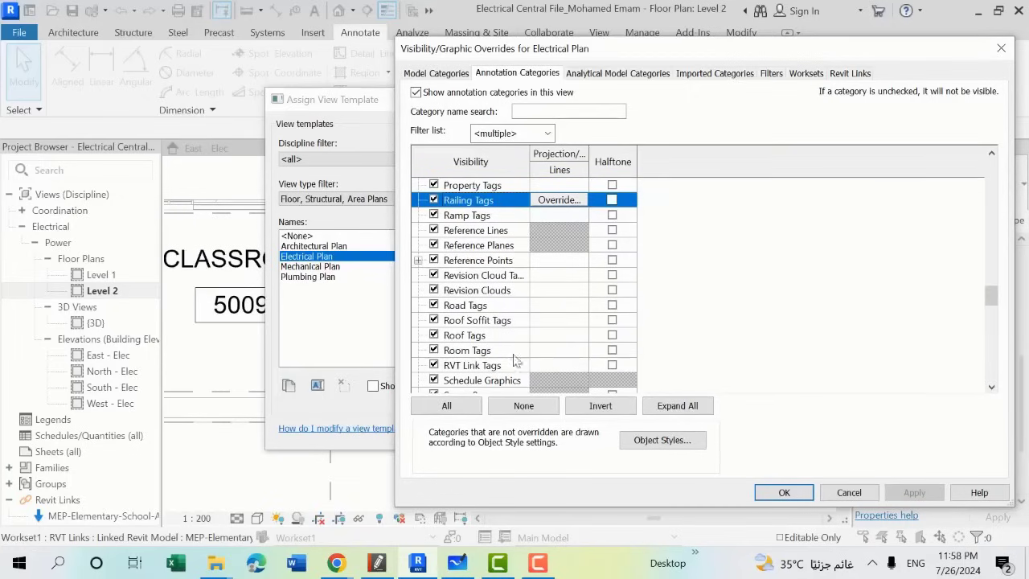
{"action": "left_click", "coordinate": [612, 350]}
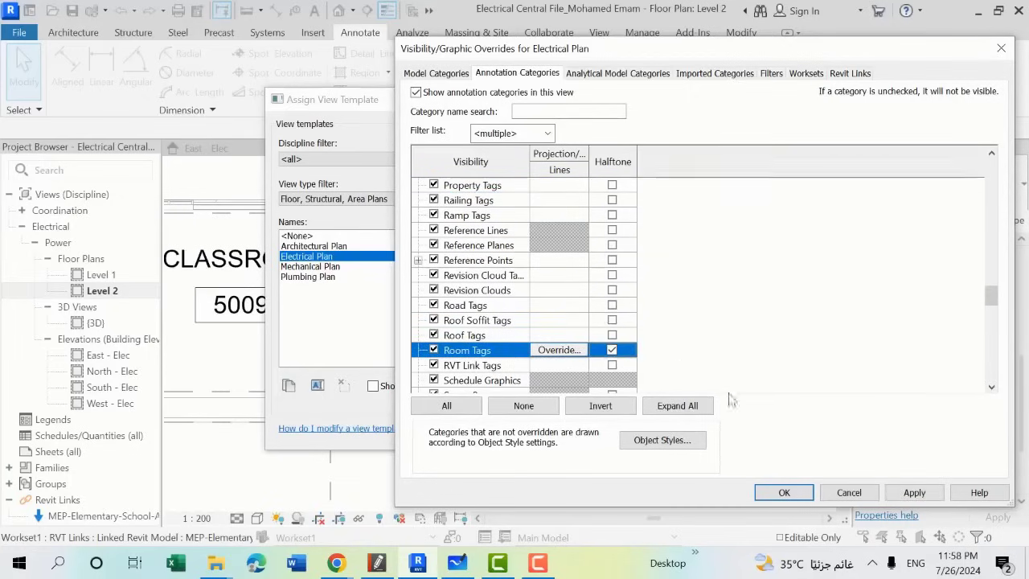
{"action": "left_click", "coordinate": [914, 492]}
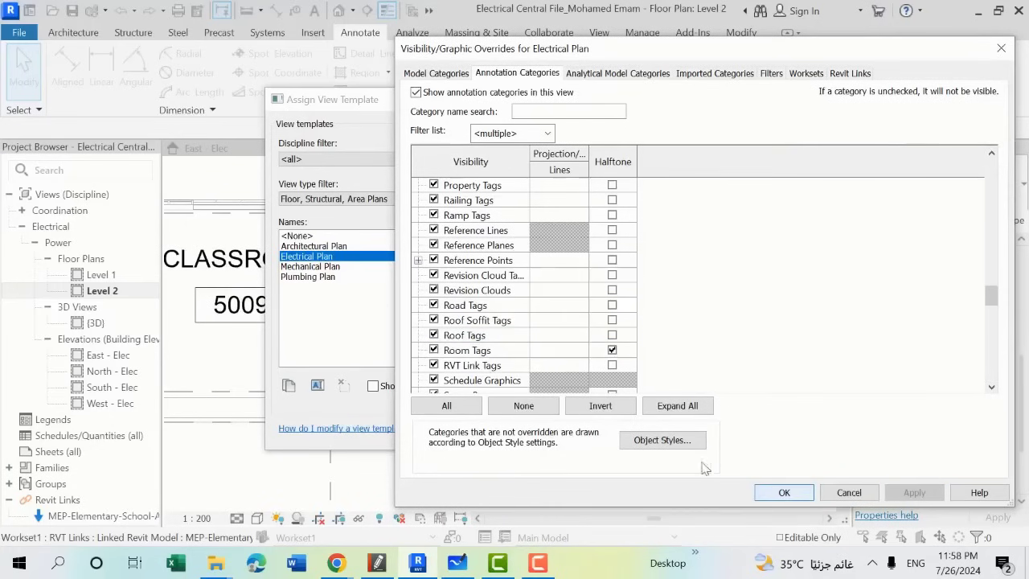
{"action": "left_click", "coordinate": [782, 492]}
{"action": "left_click", "coordinate": [599, 434]}
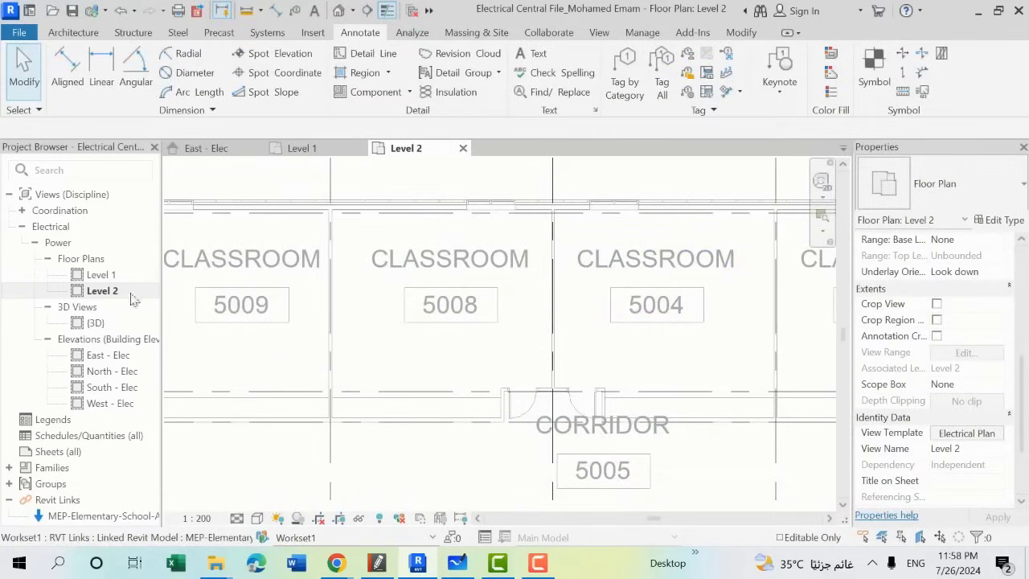
Step: Open the Level 1 floor plan, then switch over to Microsoft Whiteboard
{"action": "left_click", "coordinate": [105, 275]}
{"action": "double_click", "coordinate": [112, 277]}
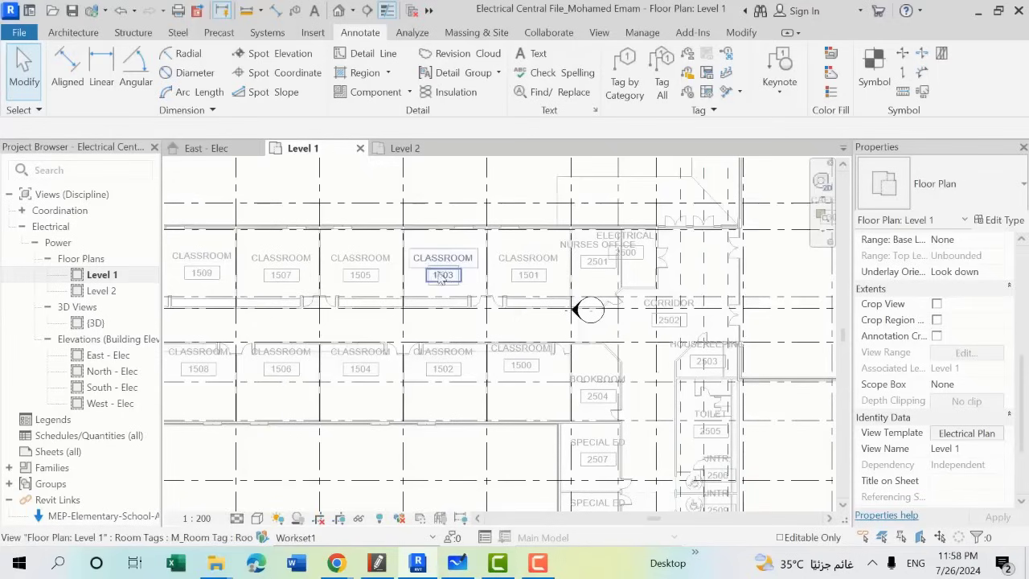
{"action": "scroll", "coordinate": [440, 278], "scroll_direction": "up", "scroll_amount": 3}
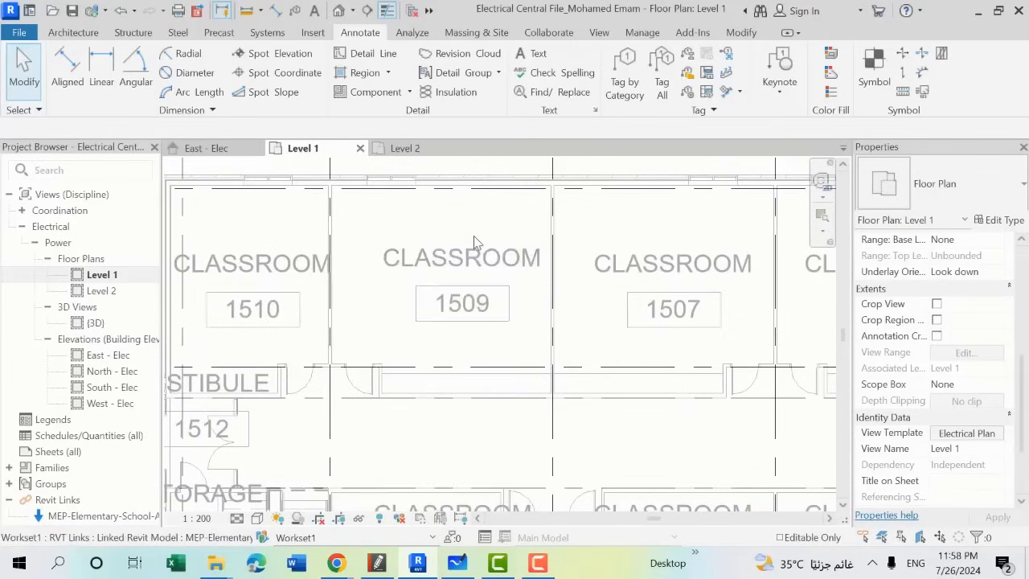
{"action": "left_click", "coordinate": [460, 567]}
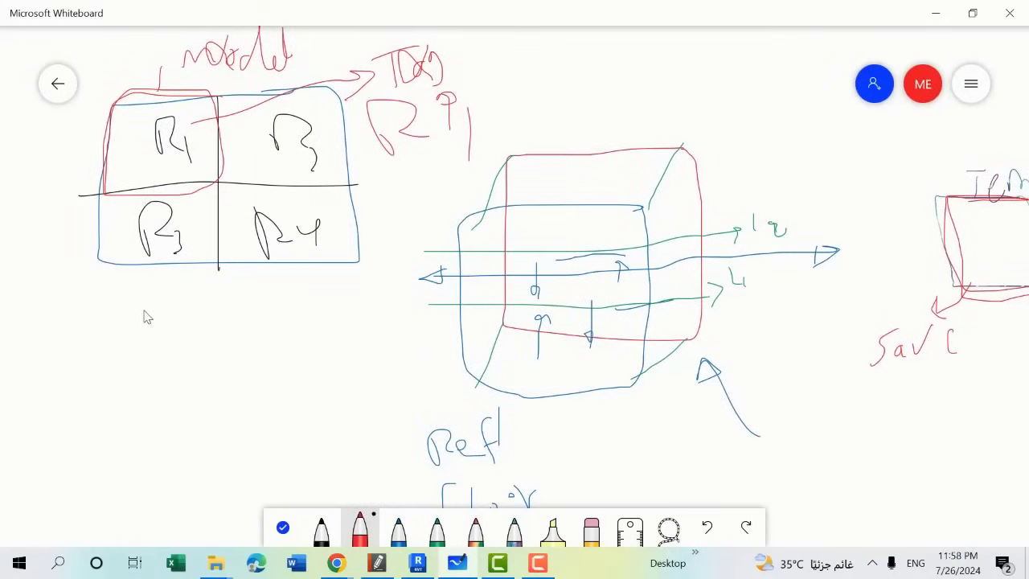
Step: Write red notes below the room grid sketch, then browse the Load Family library folders
{"action": "mouse_move", "coordinate": [142, 310]}
{"action": "left_mouse_down"}
{"action": "mouse_move", "coordinate": [108, 331]}
{"action": "mouse_move", "coordinate": [122, 320]}
{"action": "mouse_move", "coordinate": [122, 395]}
{"action": "left_mouse_up"}
{"action": "mouse_move", "coordinate": [123, 345]}
{"action": "left_mouse_down"}
{"action": "mouse_move", "coordinate": [143, 392]}
{"action": "mouse_move", "coordinate": [166, 336]}
{"action": "mouse_move", "coordinate": [159, 386]}
{"action": "left_mouse_up"}
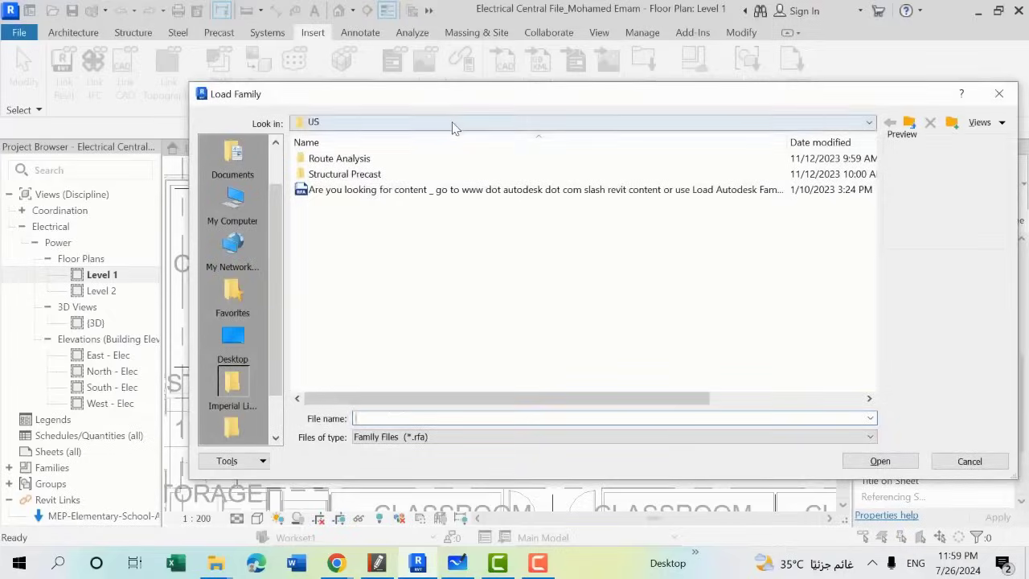
{"action": "left_click", "coordinate": [453, 124]}
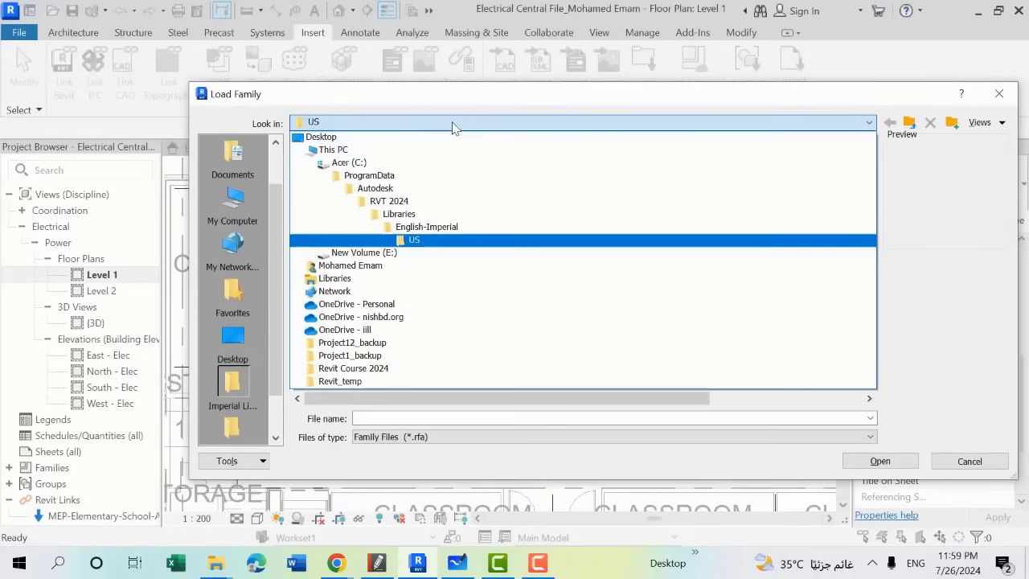
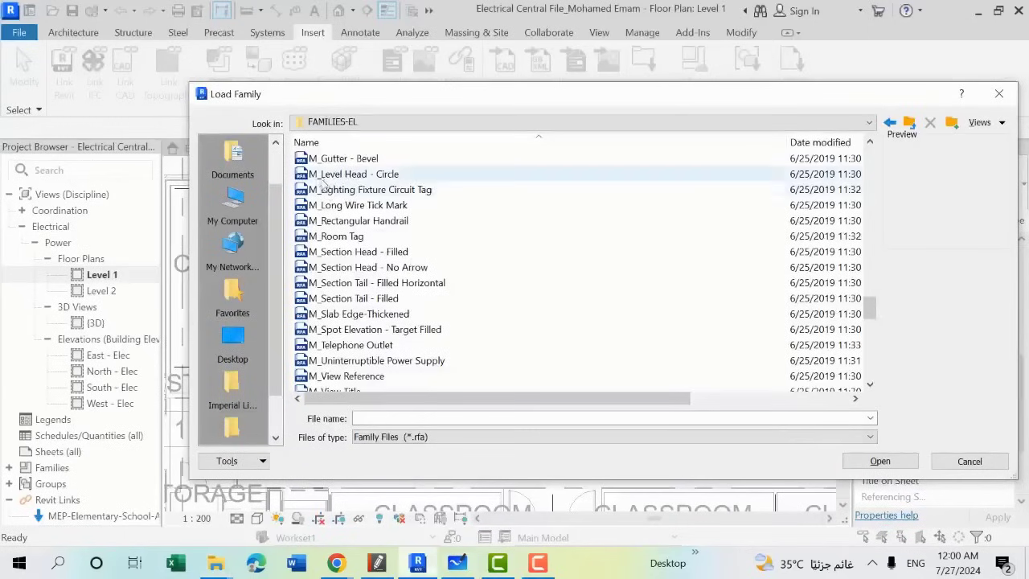
Step: Find Socket_single in the FAMILIES-EL folder and load it, returning to the Level 1 plan
{"action": "scroll", "coordinate": [330, 201], "scroll_direction": "down", "scroll_amount": 6}
{"action": "scroll", "coordinate": [354, 225], "scroll_direction": "down", "scroll_amount": 4}
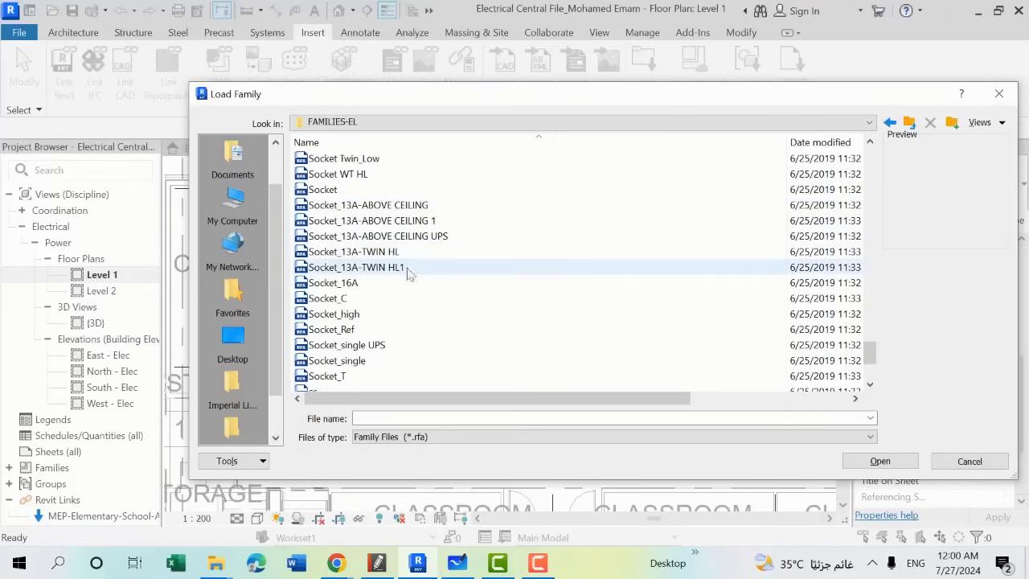
{"action": "scroll", "coordinate": [414, 298], "scroll_direction": "down", "scroll_amount": 1}
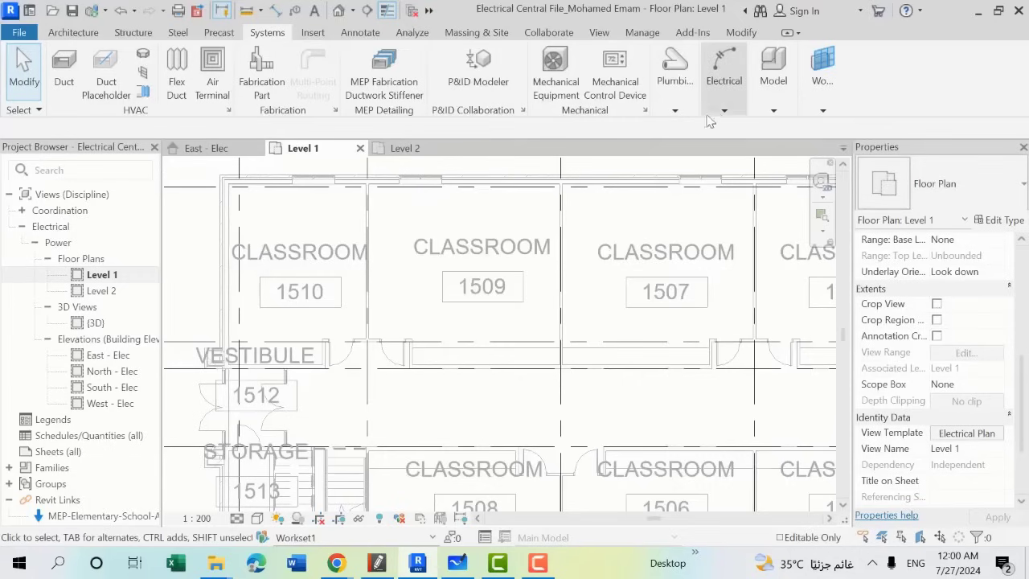
Step: Start an Electrical Fixture device placement using the Socket_single Single Socket type
{"action": "left_click", "coordinate": [674, 95]}
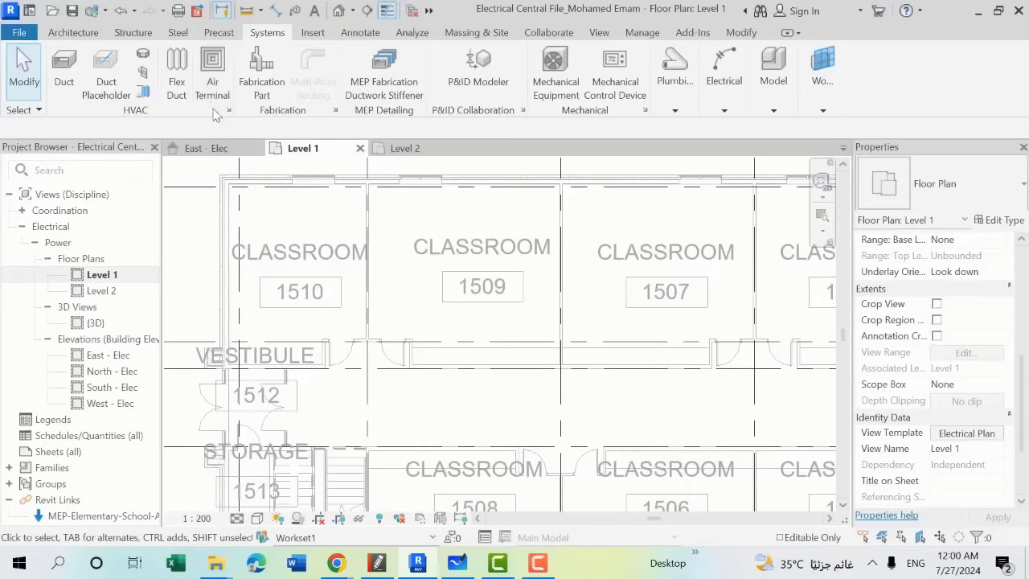
{"action": "left_click", "coordinate": [724, 80]}
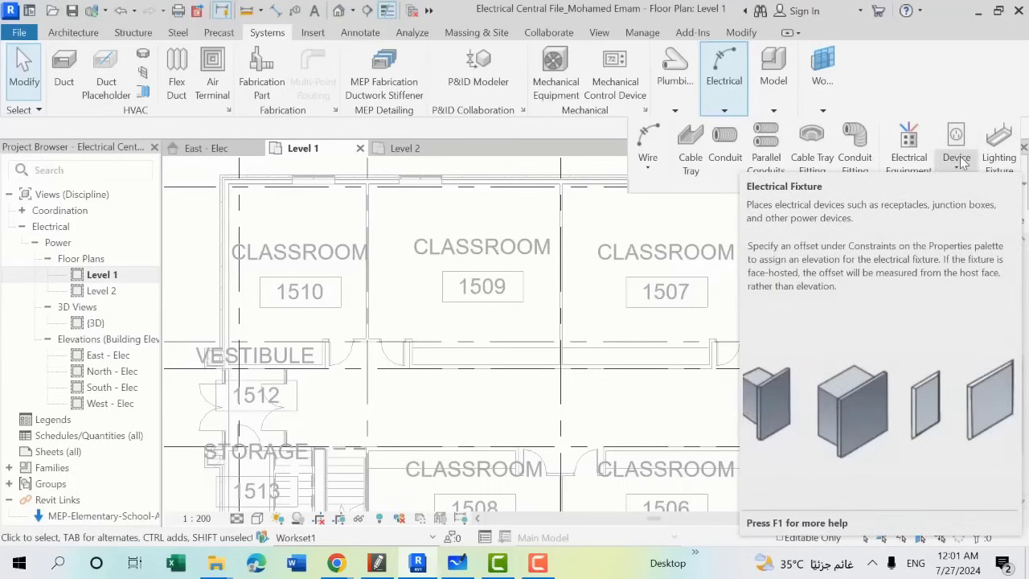
{"action": "left_click", "coordinate": [962, 165]}
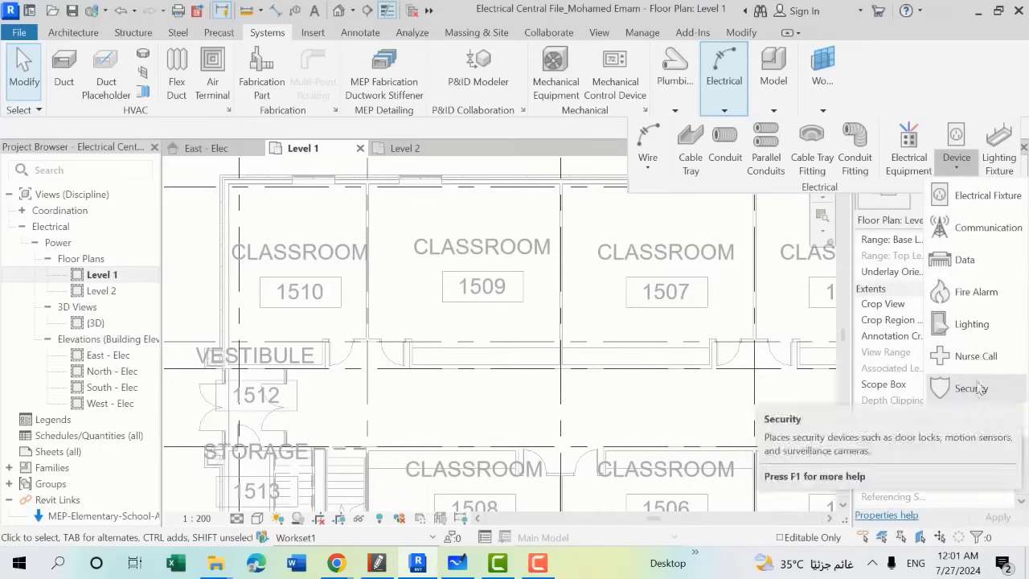
{"action": "key", "text": "Escape"}
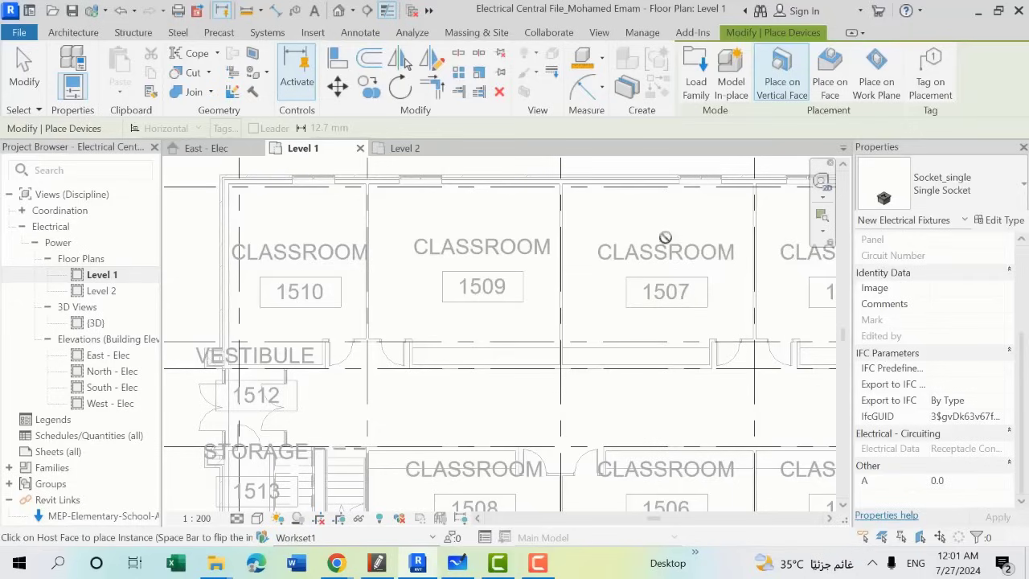
Step: Set socket placement to Place on Vertical Face
{"action": "scroll", "coordinate": [666, 237], "scroll_direction": "up", "scroll_amount": 5}
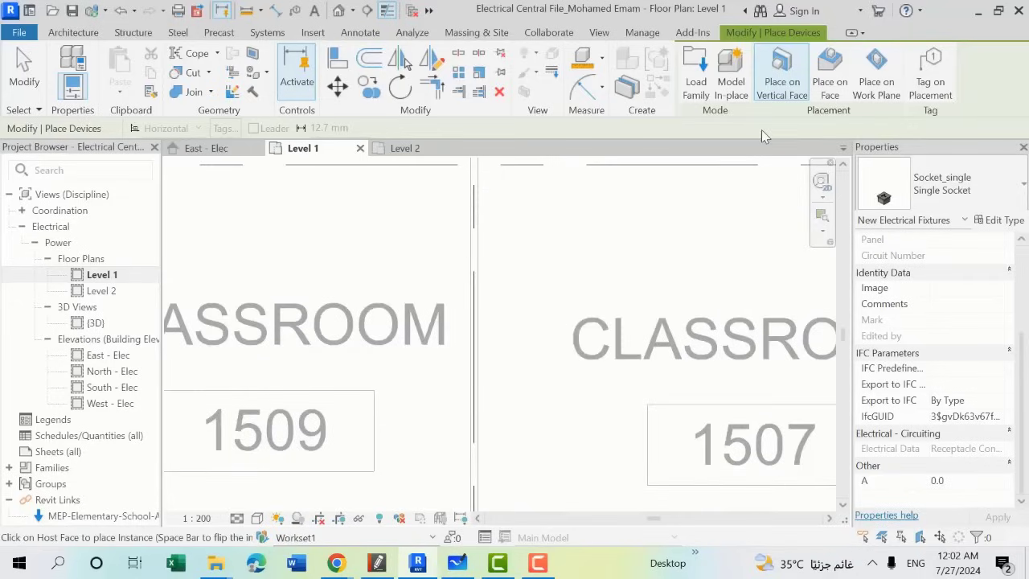
{"action": "left_click", "coordinate": [830, 72]}
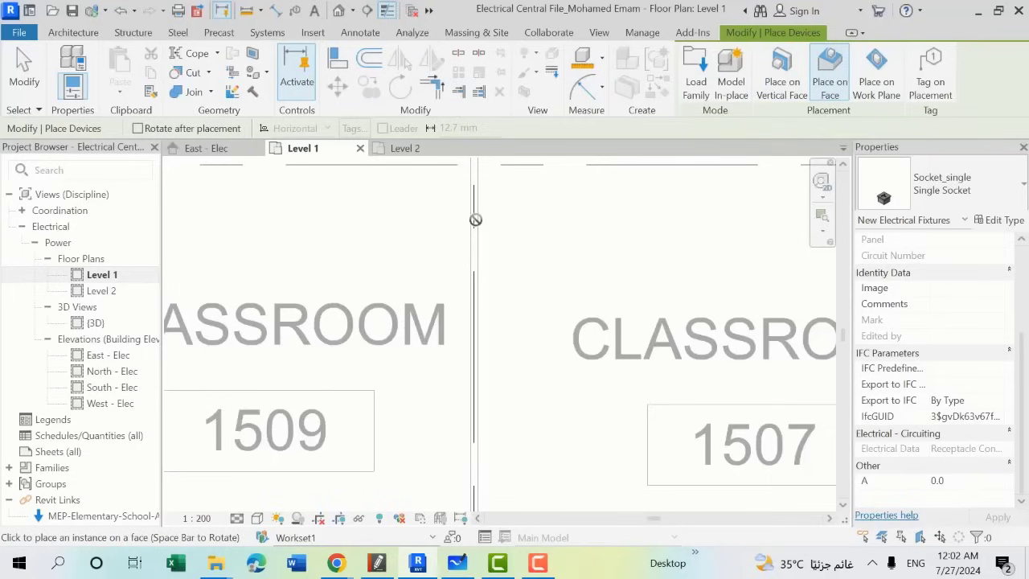
{"action": "left_click", "coordinate": [782, 70]}
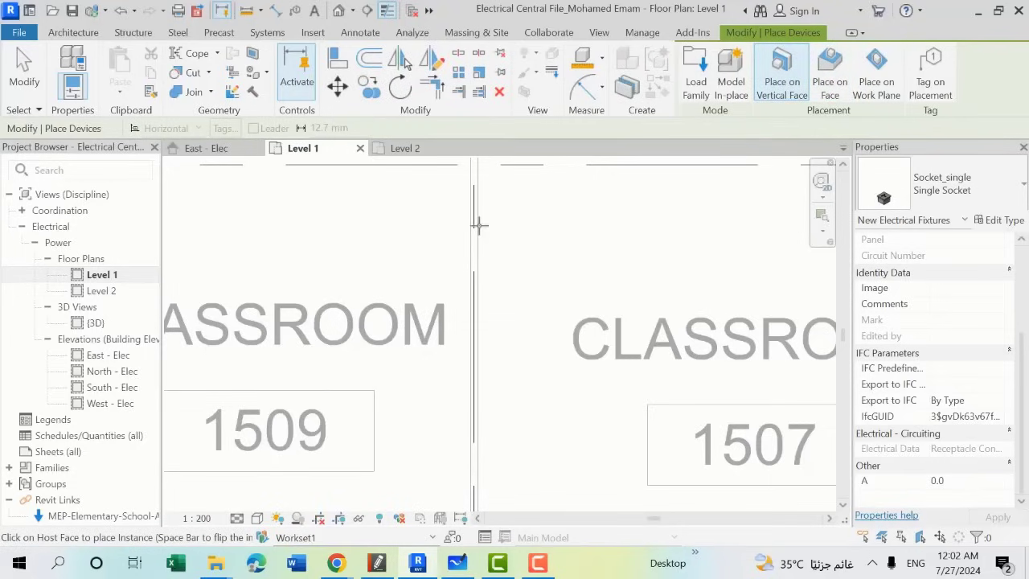
Step: Place a Single Socket on the wall dividing classrooms 1509 and 1507
{"action": "scroll", "coordinate": [477, 234], "scroll_direction": "up", "scroll_amount": 2}
{"action": "scroll", "coordinate": [475, 235], "scroll_direction": "up", "scroll_amount": 1}
{"action": "scroll", "coordinate": [475, 235], "scroll_direction": "down", "scroll_amount": 2}
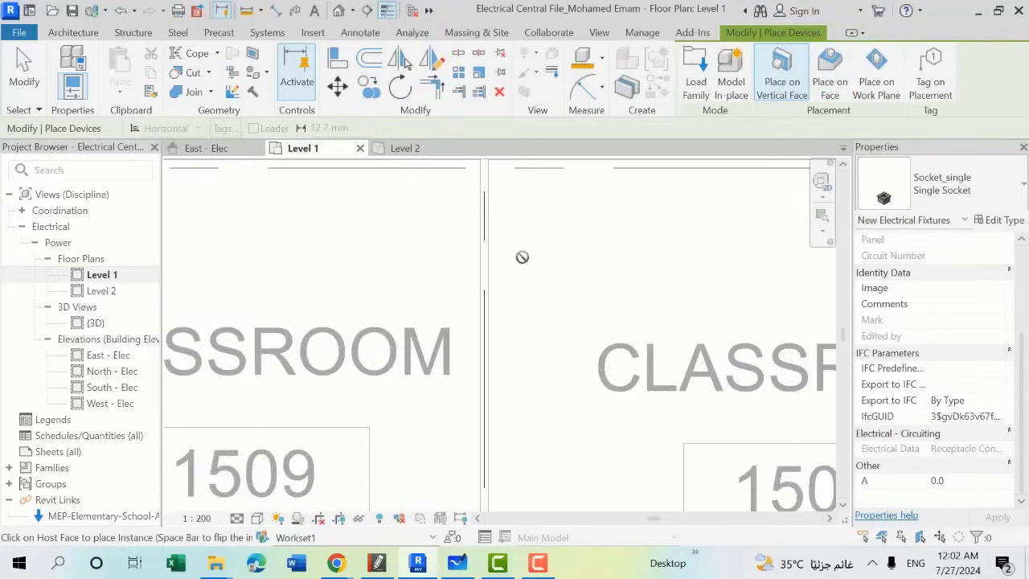
{"action": "scroll", "coordinate": [521, 257], "scroll_direction": "down", "scroll_amount": 1}
{"action": "scroll", "coordinate": [529, 258], "scroll_direction": "down", "scroll_amount": 1}
{"action": "middle_click_drag", "start_coordinate": [535, 317], "coordinate": [550, 346]}
{"action": "scroll", "coordinate": [523, 266], "scroll_direction": "up", "scroll_amount": 2}
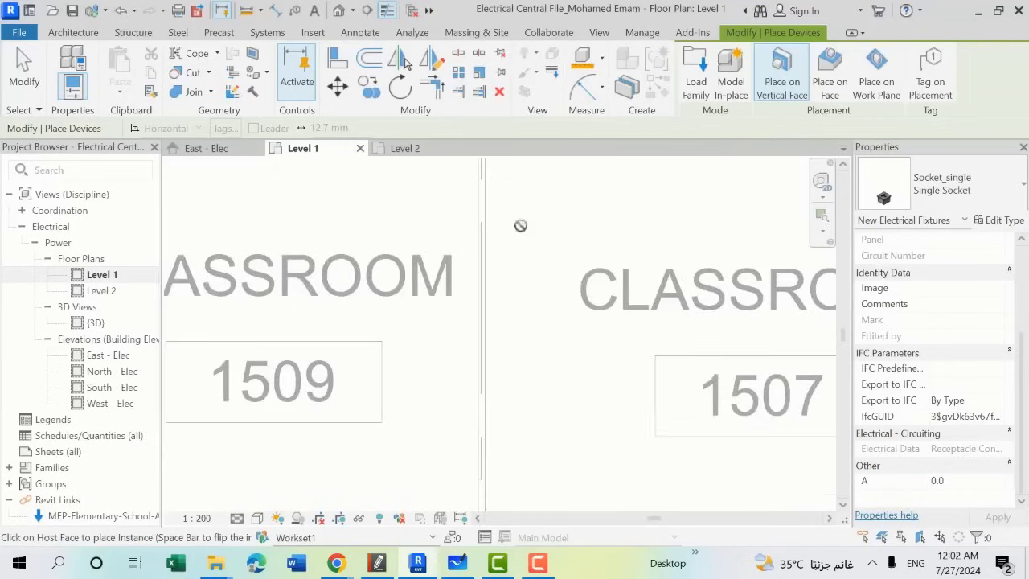
{"action": "middle_click_drag", "start_coordinate": [520, 223], "coordinate": [522, 329]}
{"action": "scroll", "coordinate": [499, 313], "scroll_direction": "up", "scroll_amount": 2}
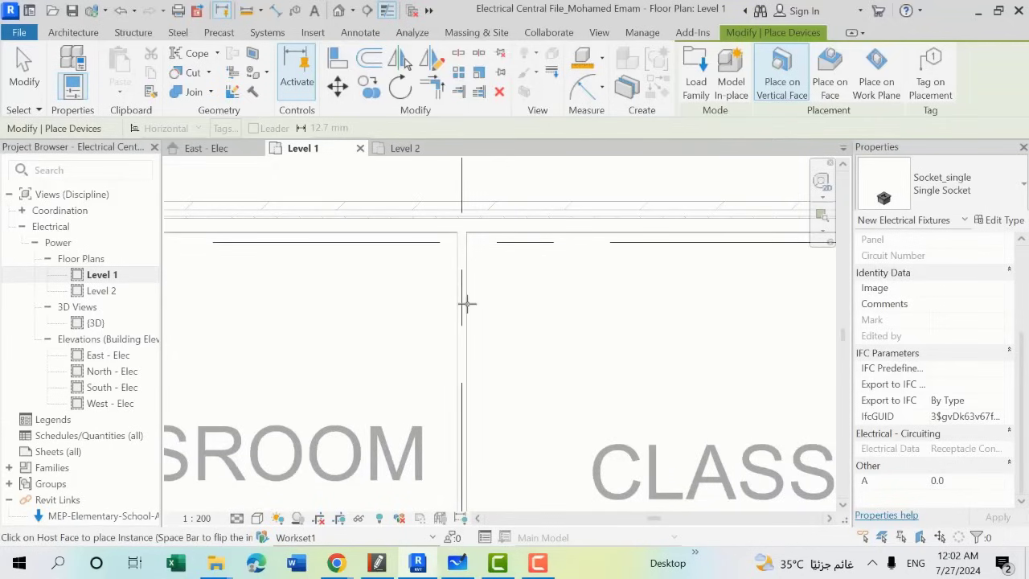
{"action": "left_click", "coordinate": [466, 303]}
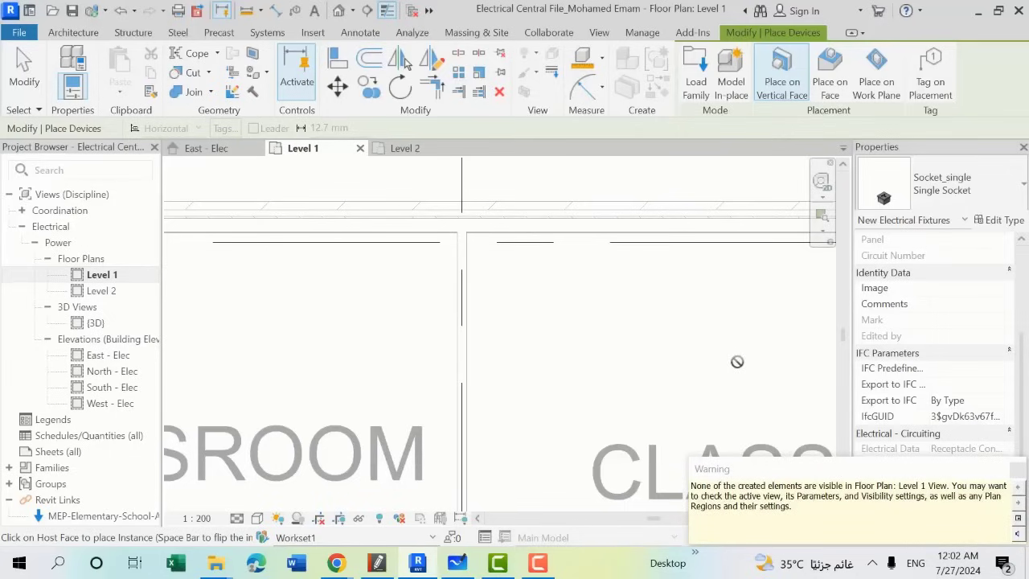
Step: Dismiss the hidden-element warning and finish placing sockets
{"action": "left_click", "coordinate": [1019, 468]}
{"action": "scroll", "coordinate": [476, 288], "scroll_direction": "down", "scroll_amount": 2}
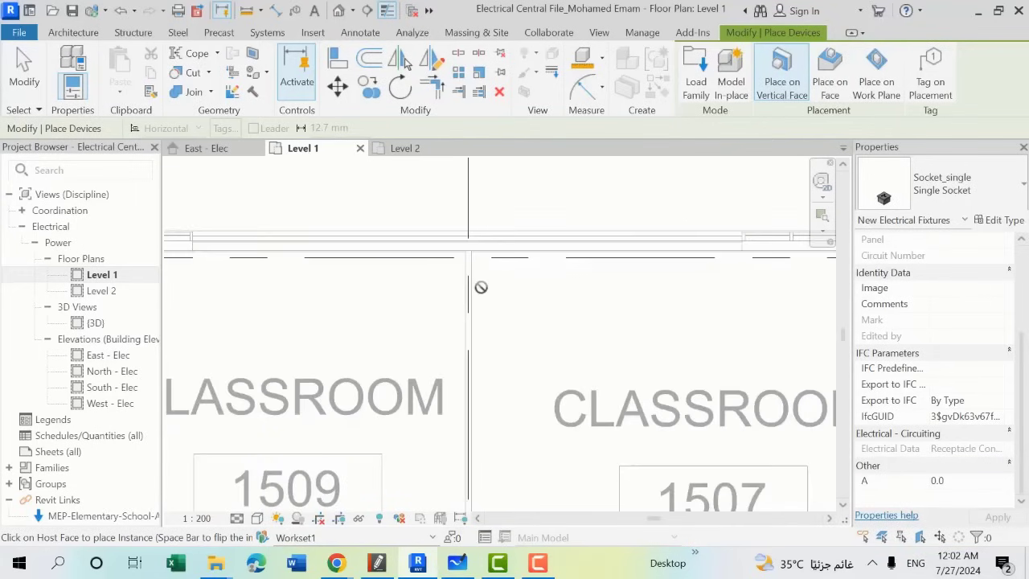
{"action": "key", "text": "Escape"}
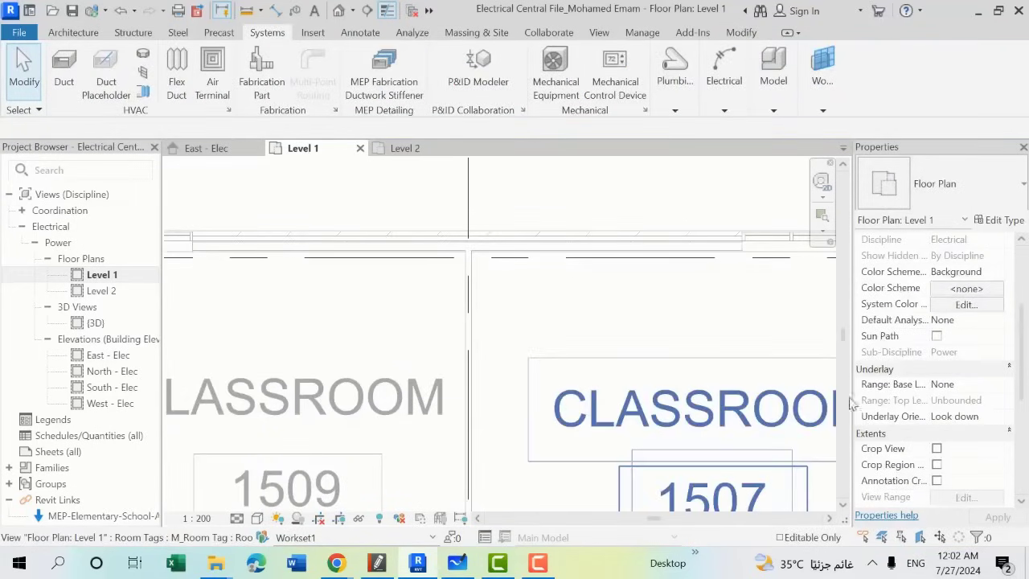
{"action": "scroll", "coordinate": [893, 359], "scroll_direction": "down", "scroll_amount": 3}
Step: Turn on Electrical Fixtures in the Electrical Plan template's V/G Overrides Model settings
{"action": "left_click", "coordinate": [977, 402]}
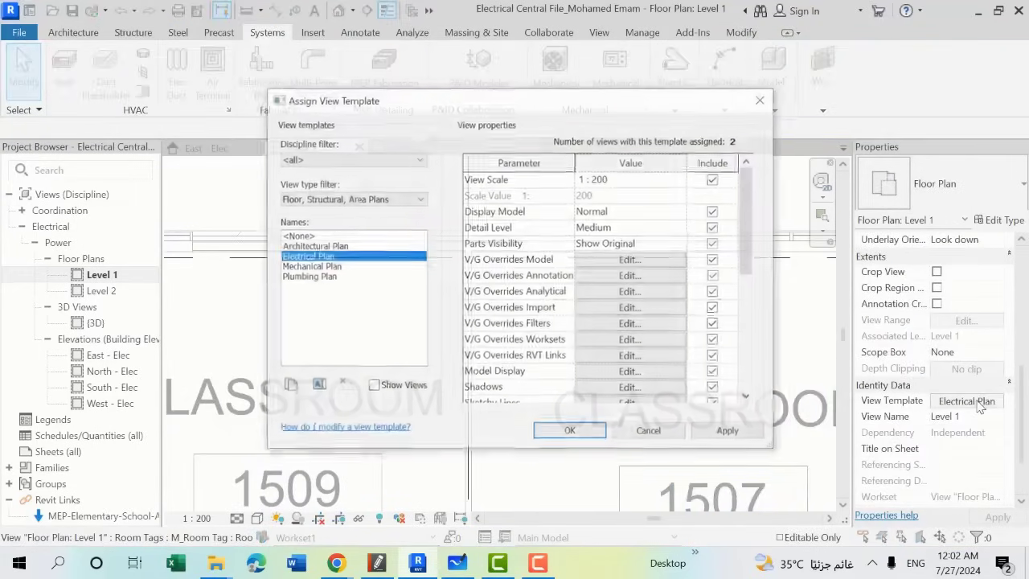
{"action": "left_click", "coordinate": [617, 260]}
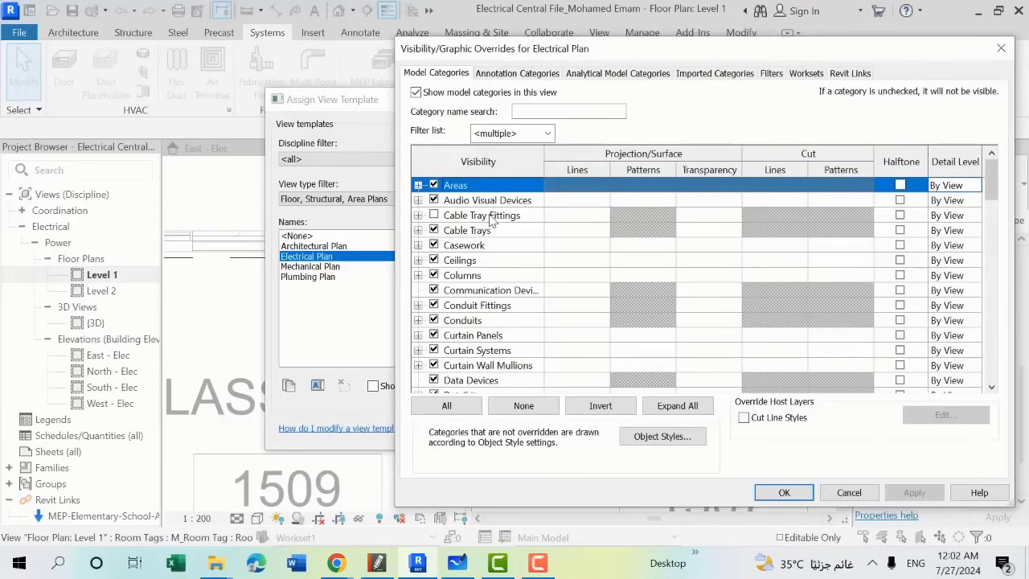
{"action": "scroll", "coordinate": [495, 225], "scroll_direction": "down", "scroll_amount": 10}
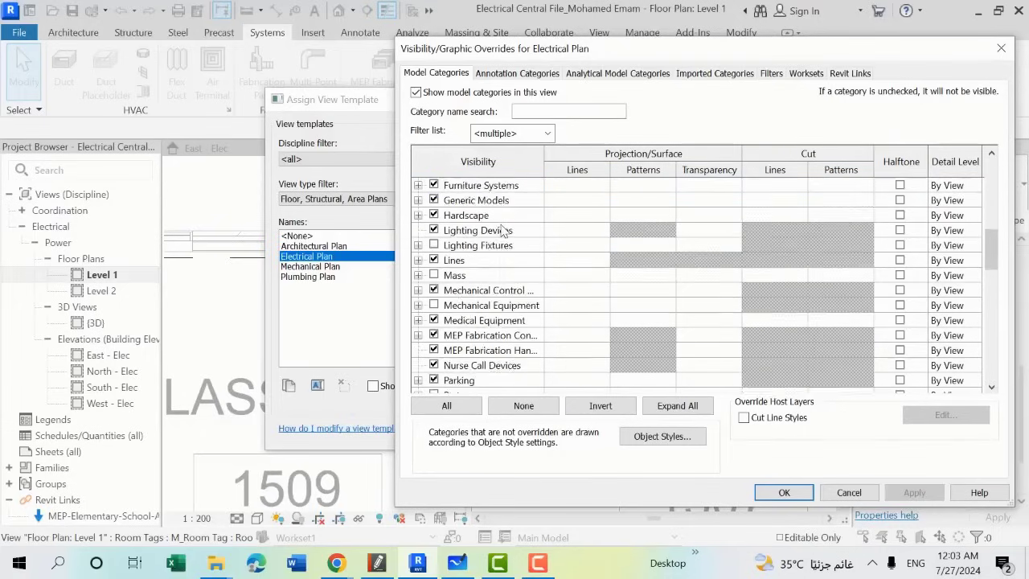
{"action": "scroll", "coordinate": [505, 230], "scroll_direction": "up", "scroll_amount": 2}
{"action": "scroll", "coordinate": [508, 233], "scroll_direction": "up", "scroll_amount": 1}
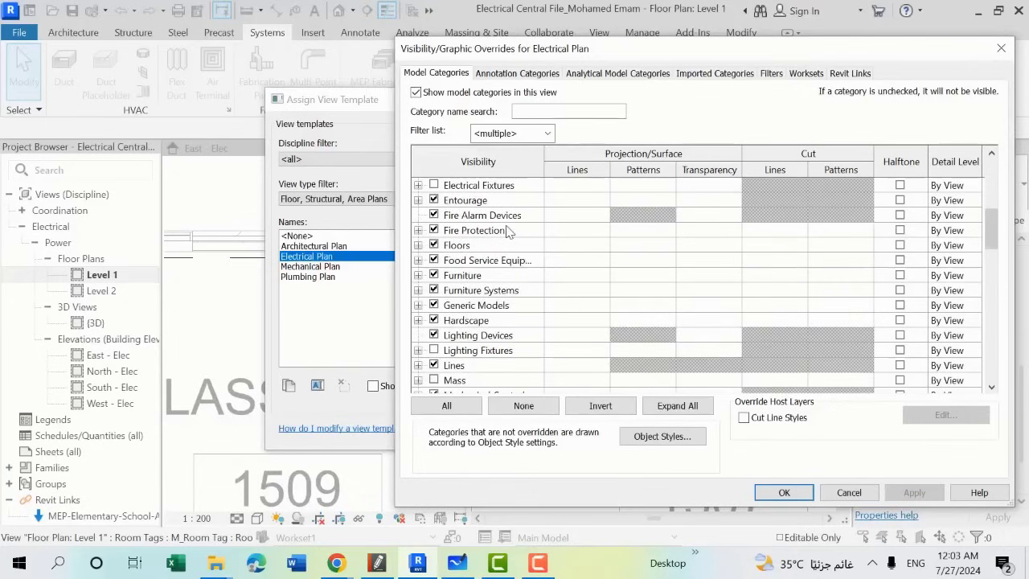
{"action": "scroll", "coordinate": [509, 231], "scroll_direction": "up", "scroll_amount": 1}
{"action": "scroll", "coordinate": [508, 231], "scroll_direction": "up", "scroll_amount": 1}
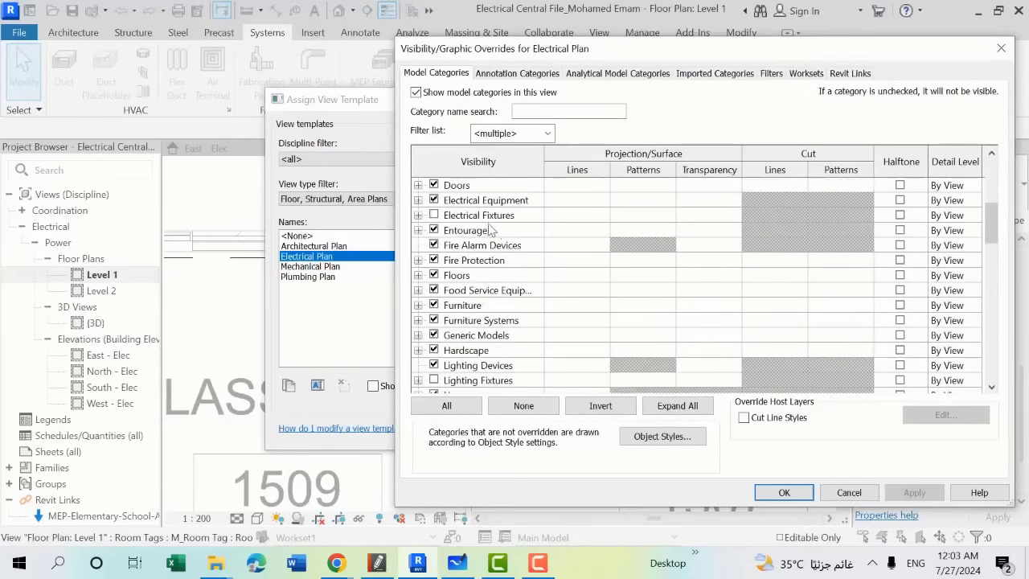
{"action": "left_click", "coordinate": [434, 215]}
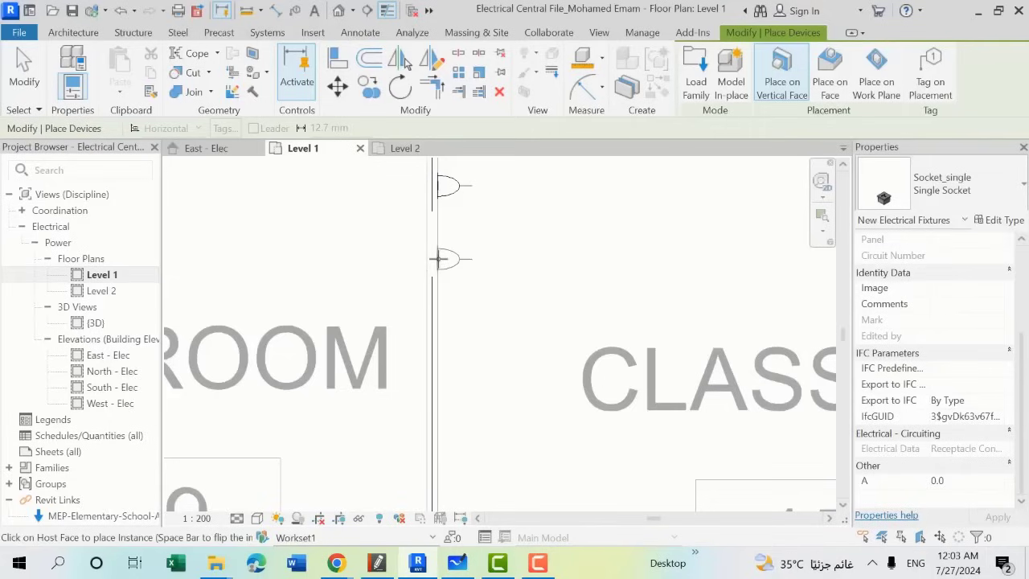
Step: Flip the socket to the other side of the wall and pan toward classroom 1507
{"action": "key", "text": "space"}
{"action": "key", "text": "space"}
{"action": "key", "text": "space"}
{"action": "key", "text": "space"}
{"action": "key", "text": "space"}
{"action": "key", "text": "space"}
{"action": "key", "text": "space"}
{"action": "key", "text": "space"}
{"action": "key", "text": "space"}
{"action": "key", "text": "space"}
{"action": "scroll", "coordinate": [458, 254], "scroll_direction": "down", "scroll_amount": 1}
{"action": "middle_click_drag", "start_coordinate": [481, 250], "coordinate": [501, 341]}
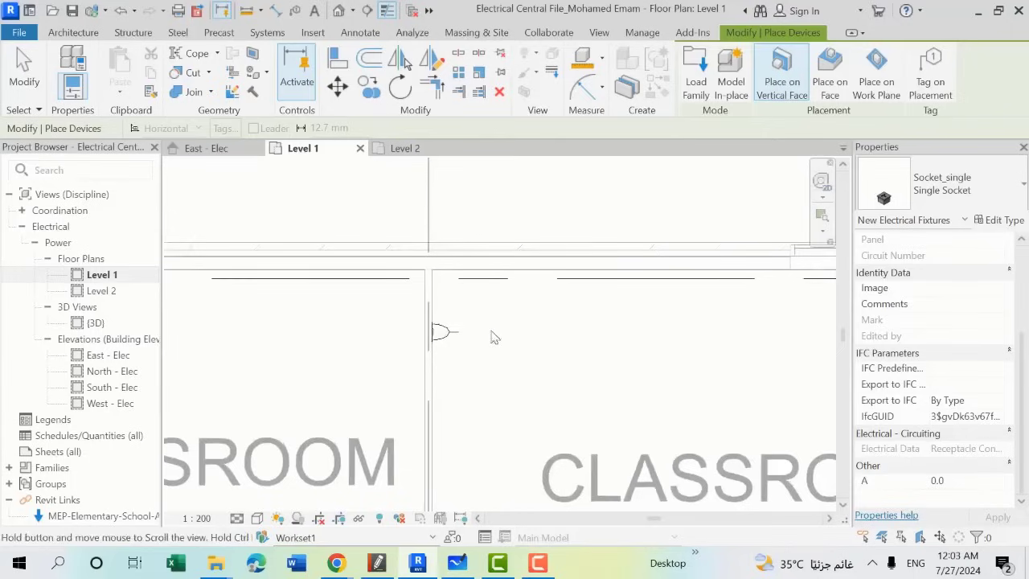
{"action": "middle_click_drag", "start_coordinate": [495, 337], "coordinate": [329, 330]}
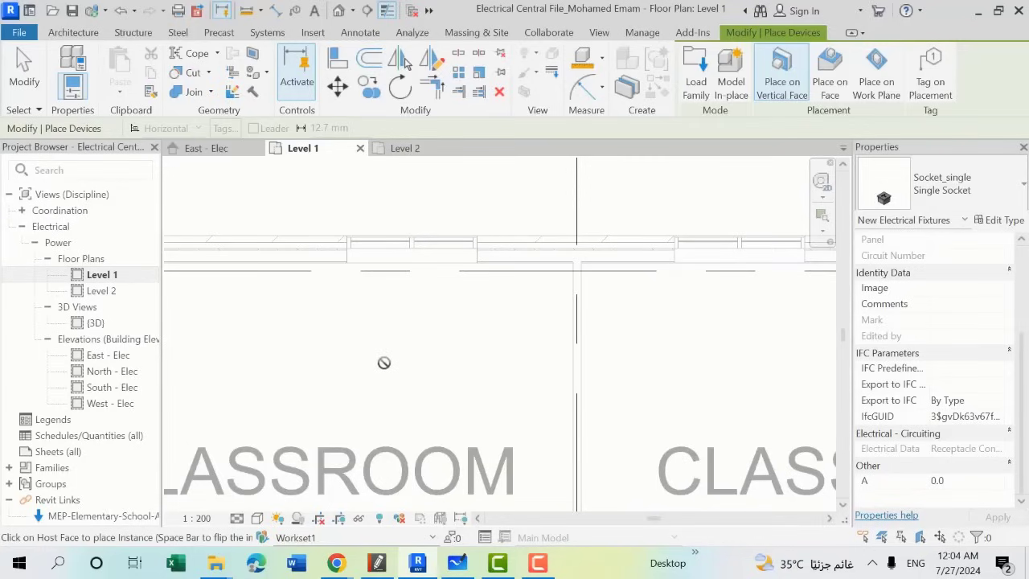
{"action": "middle_click_drag", "start_coordinate": [485, 324], "coordinate": [555, 279]}
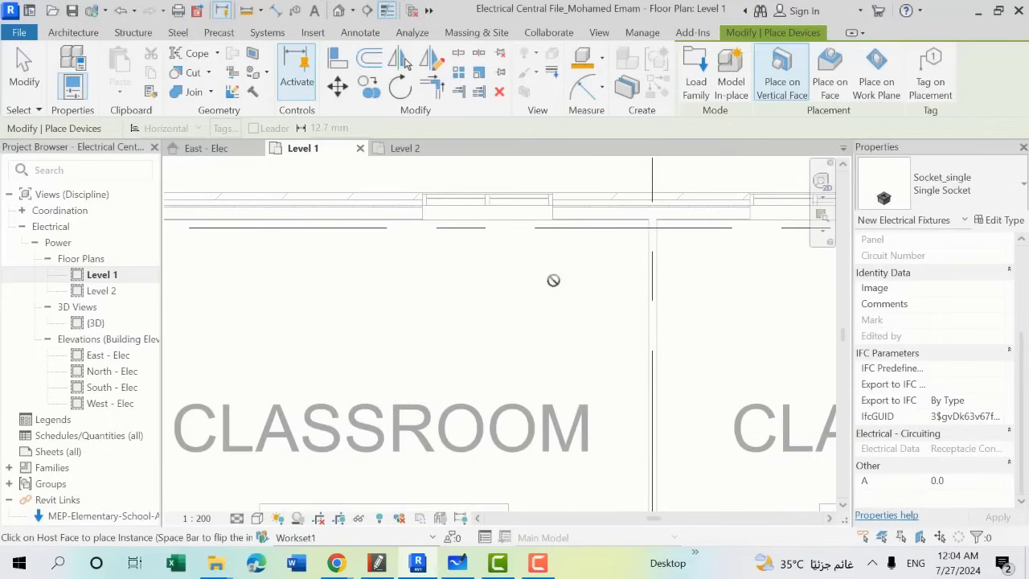
{"action": "scroll", "coordinate": [625, 232], "scroll_direction": "up", "scroll_amount": 2}
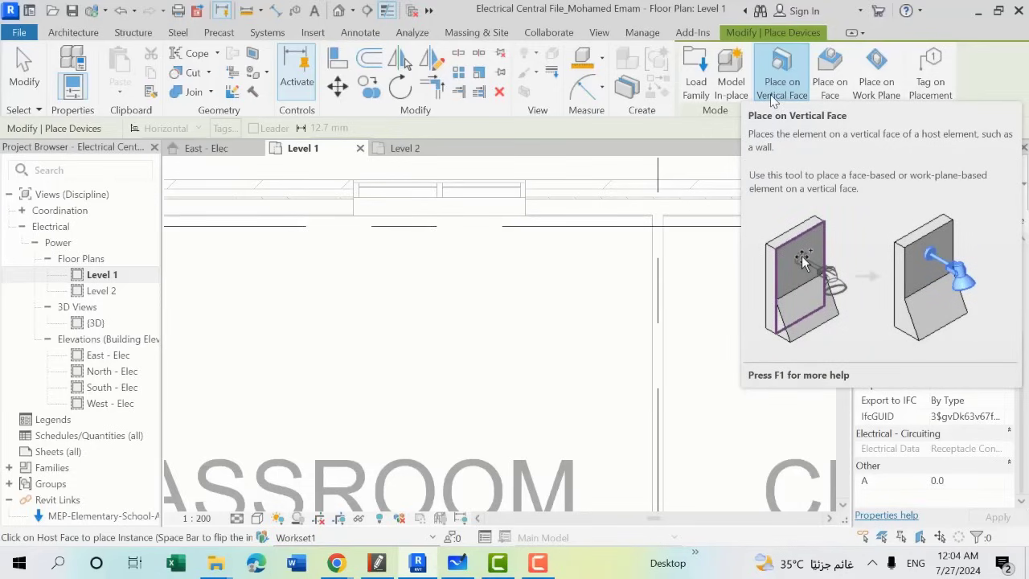
Step: Reselect Place on Vertical Face and place sockets on classroom 1507's wall and right wall
{"action": "left_click", "coordinate": [772, 95]}
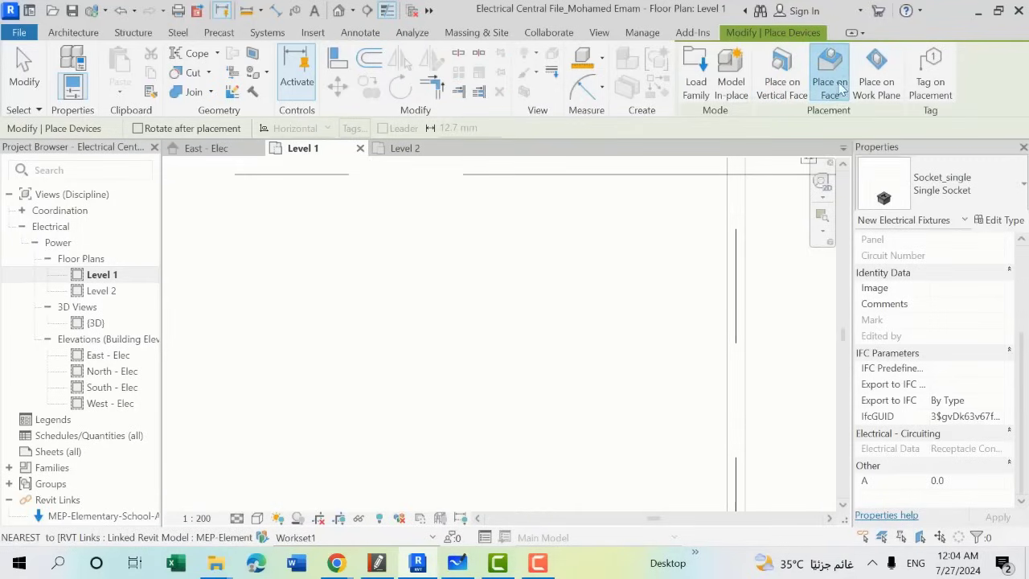
{"action": "left_click", "coordinate": [784, 85]}
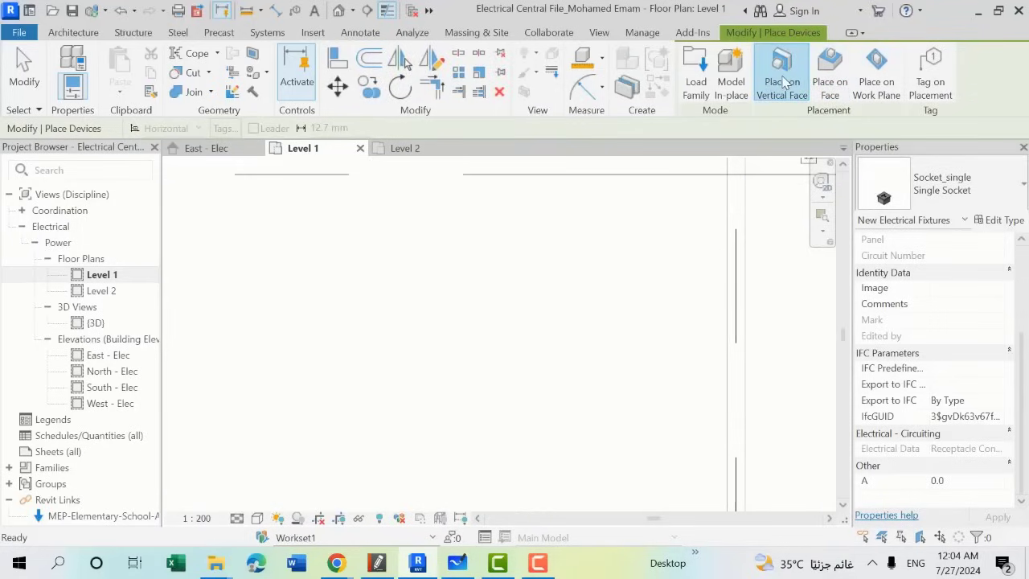
{"action": "scroll", "coordinate": [740, 163], "scroll_direction": "down", "scroll_amount": 1}
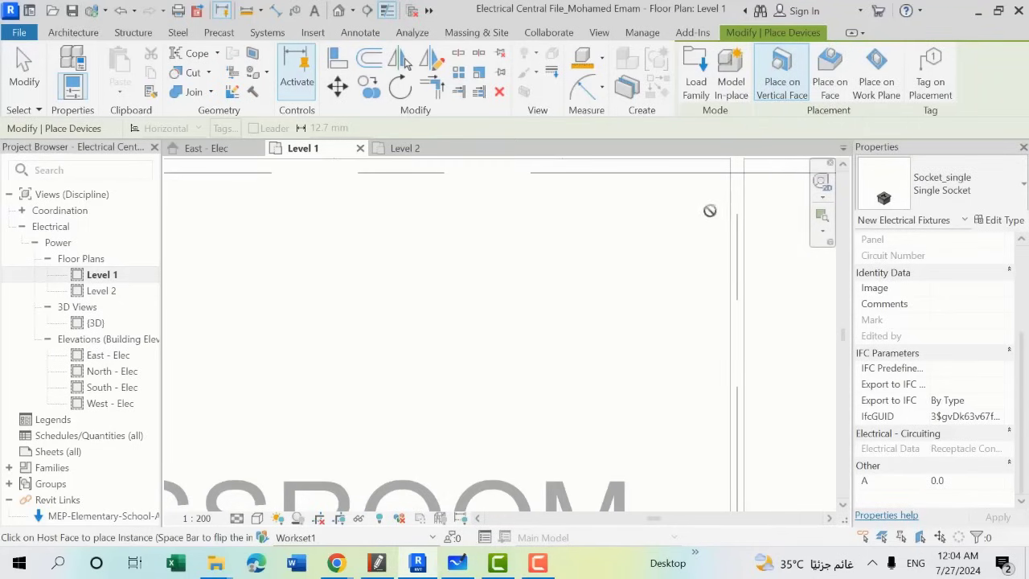
{"action": "scroll", "coordinate": [726, 216], "scroll_direction": "up", "scroll_amount": 1}
{"action": "scroll", "coordinate": [726, 215], "scroll_direction": "down", "scroll_amount": 1}
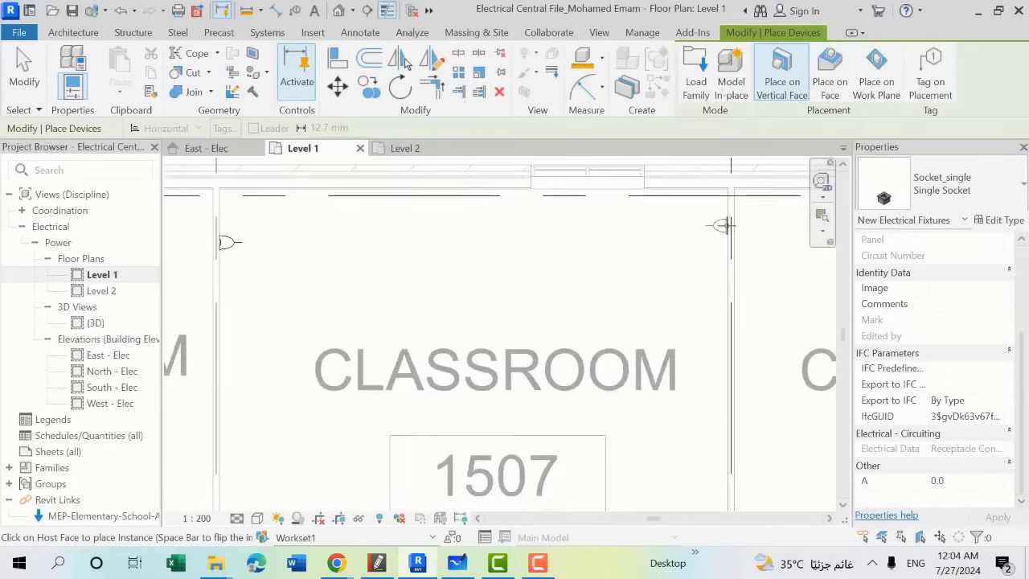
{"action": "left_click", "coordinate": [727, 241]}
{"action": "middle_click_drag", "start_coordinate": [724, 453], "coordinate": [701, 324]}
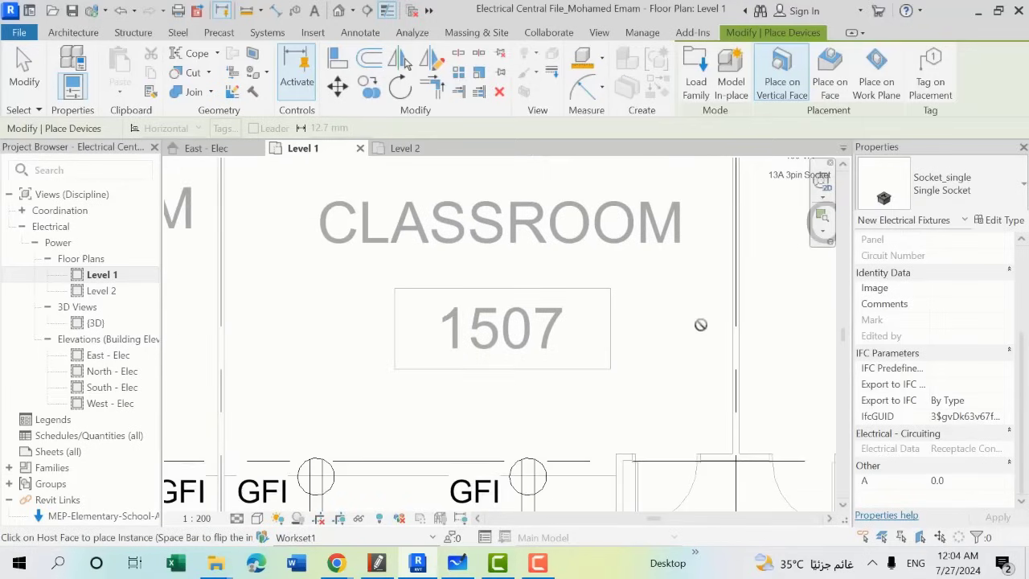
{"action": "left_click", "coordinate": [728, 344]}
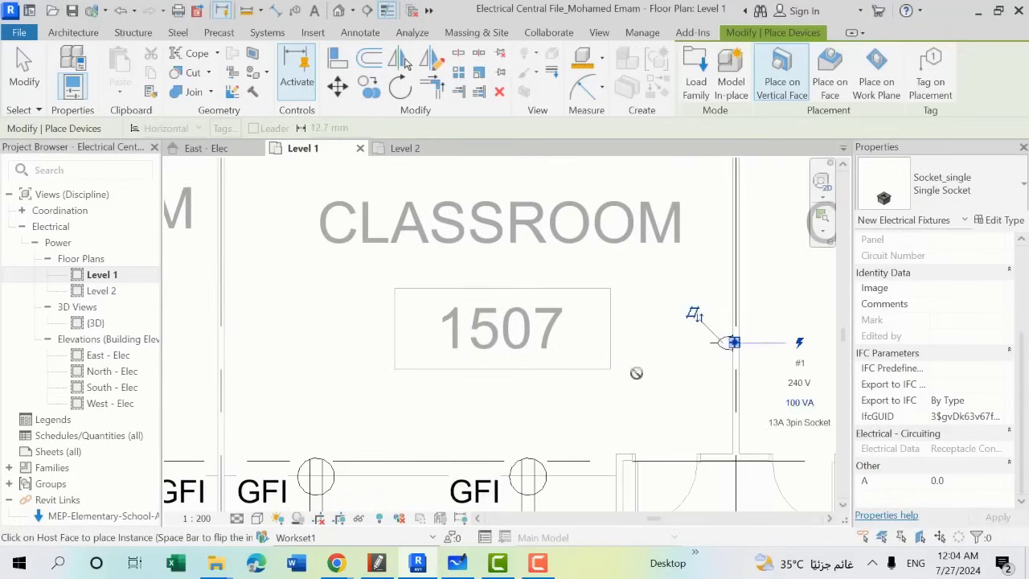
Step: Place sockets on classroom 1507's left wall and top wall
{"action": "scroll", "coordinate": [636, 374], "scroll_direction": "down", "scroll_amount": 1}
{"action": "scroll", "coordinate": [325, 386], "scroll_direction": "up", "scroll_amount": 2}
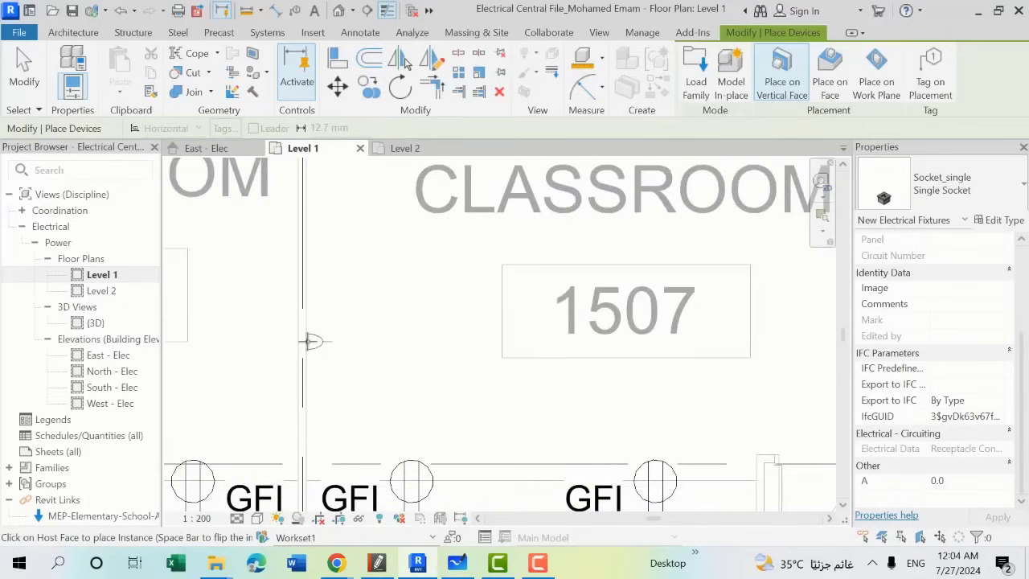
{"action": "left_click", "coordinate": [303, 340]}
{"action": "scroll", "coordinate": [418, 329], "scroll_direction": "down", "scroll_amount": 2}
{"action": "middle_click_drag", "start_coordinate": [501, 280], "coordinate": [500, 357]}
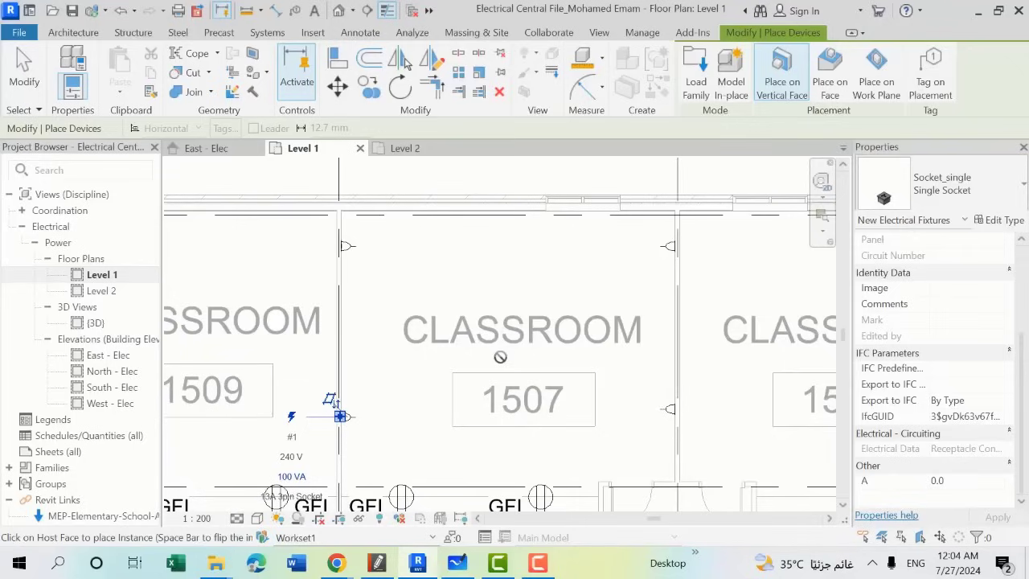
{"action": "middle_click_drag", "start_coordinate": [501, 356], "coordinate": [460, 296]}
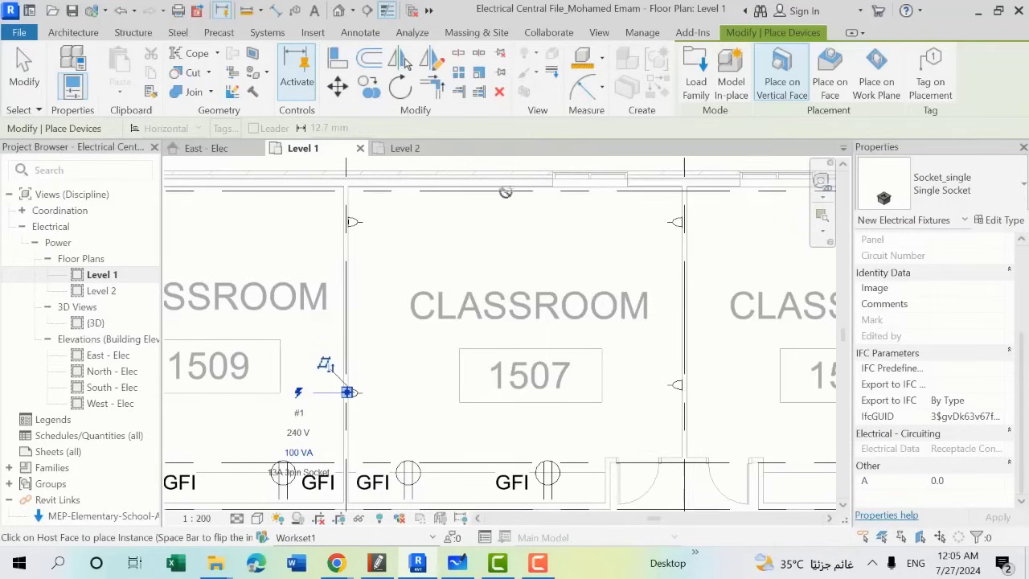
{"action": "scroll", "coordinate": [507, 193], "scroll_direction": "up", "scroll_amount": 2}
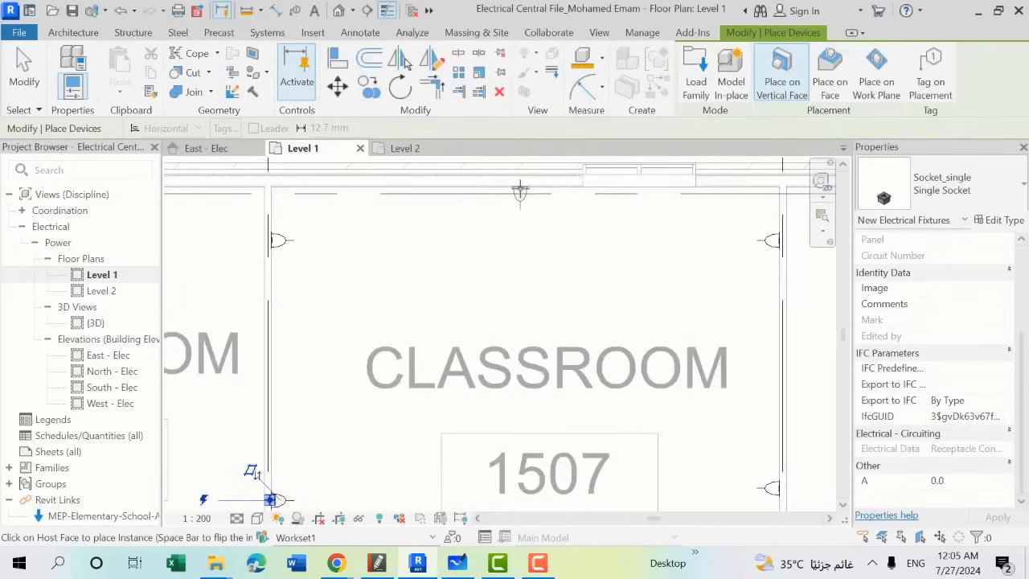
{"action": "left_click", "coordinate": [521, 190]}
Step: Finish placing sockets and test a window selection of classroom 1507, which catches the linked model
{"action": "key", "text": "Escape"}
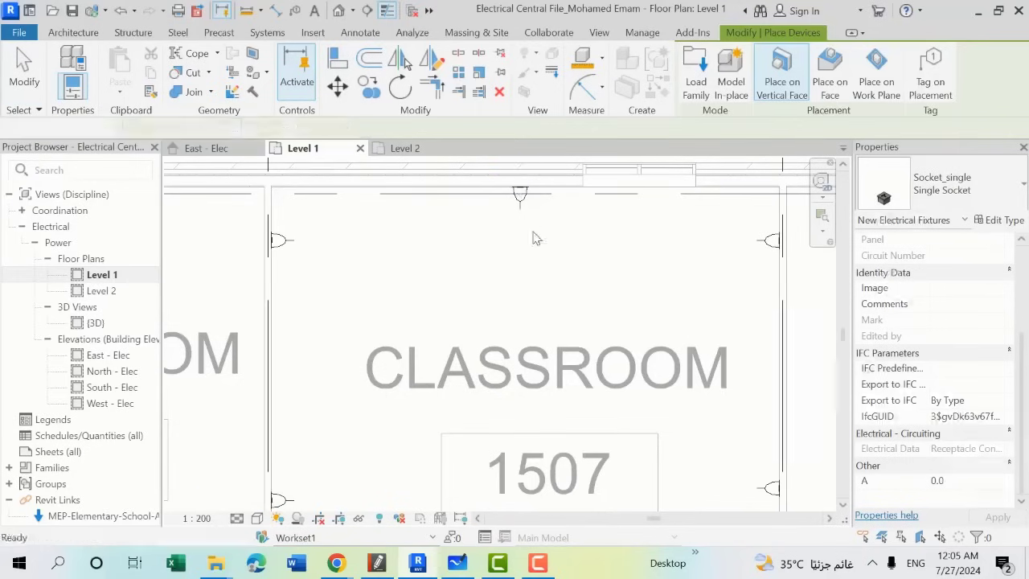
{"action": "scroll", "coordinate": [536, 266], "scroll_direction": "down", "scroll_amount": 3}
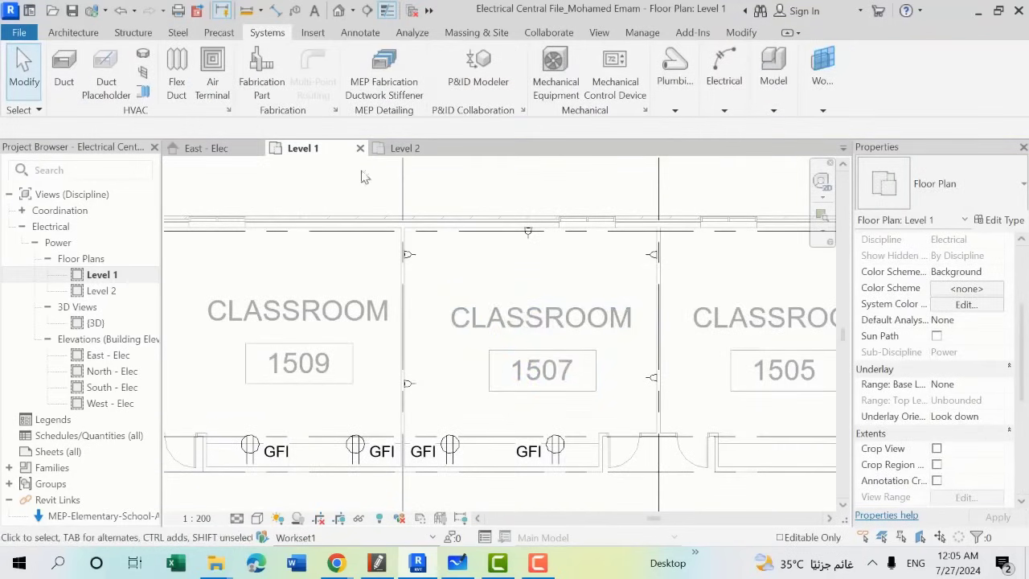
{"action": "mouse_move", "coordinate": [362, 169]}
{"action": "left_mouse_down"}
{"action": "mouse_move", "coordinate": [637, 362]}
{"action": "mouse_move", "coordinate": [698, 429]}
{"action": "left_mouse_up"}
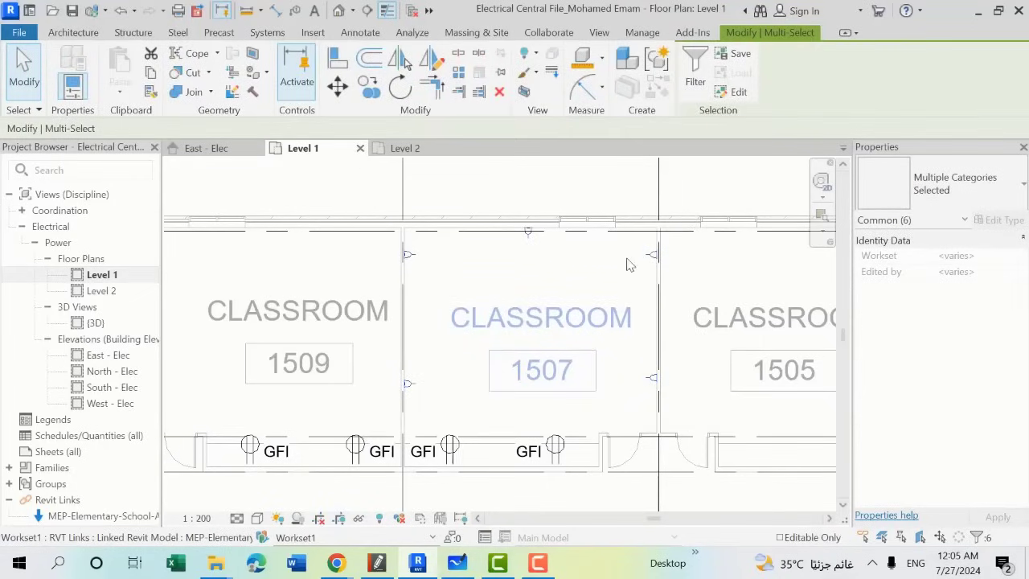
{"action": "key", "text": "Escape"}
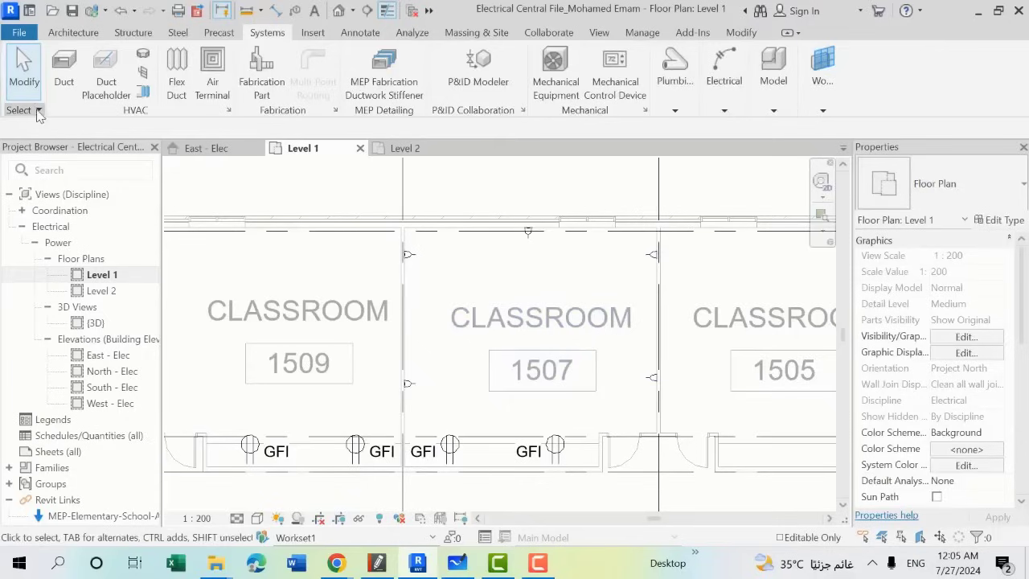
{"action": "left_click", "coordinate": [528, 306]}
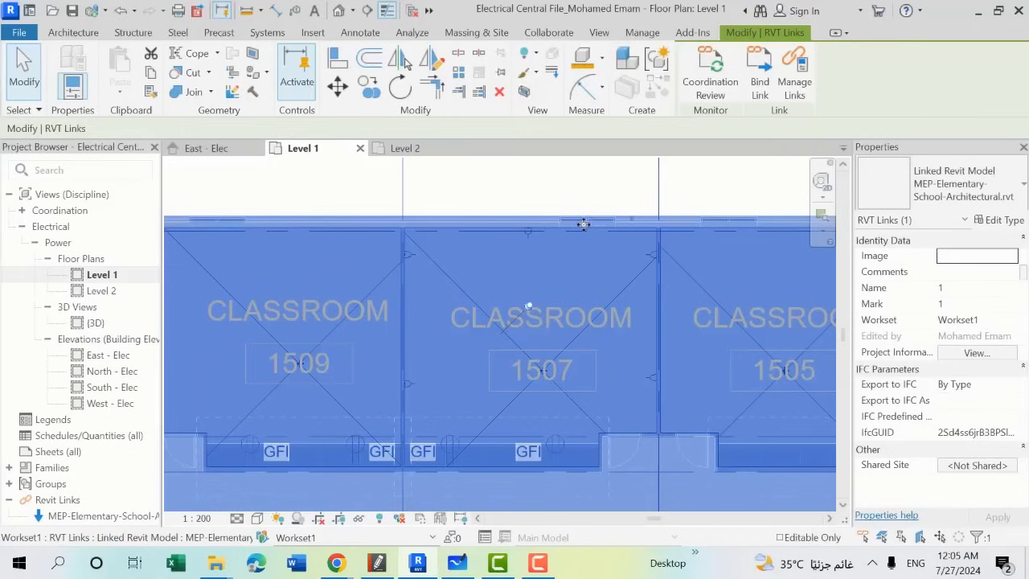
Step: Uncheck Select links and window-select the middle classroom again
{"action": "left_click", "coordinate": [34, 110]}
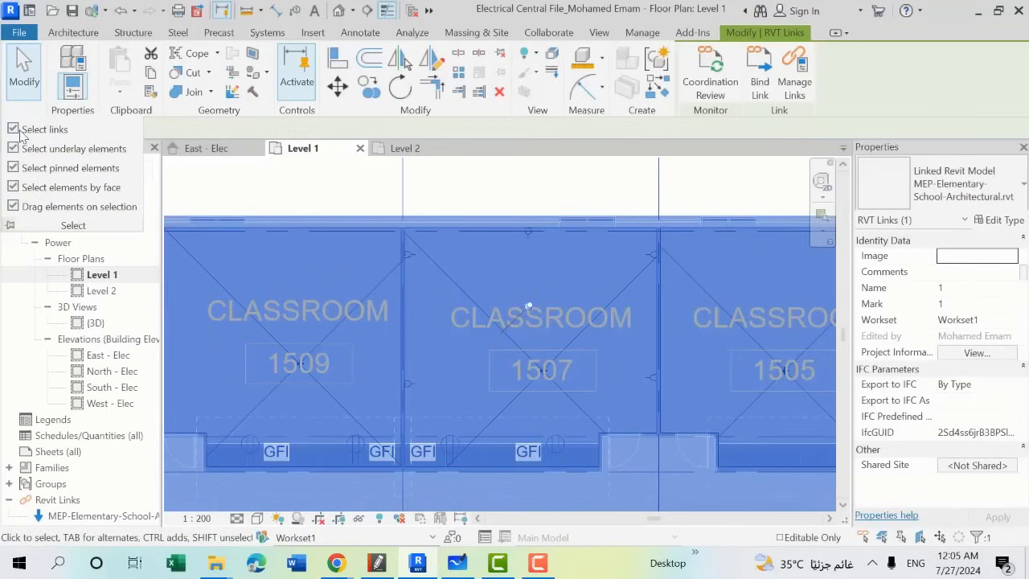
{"action": "left_click", "coordinate": [13, 128]}
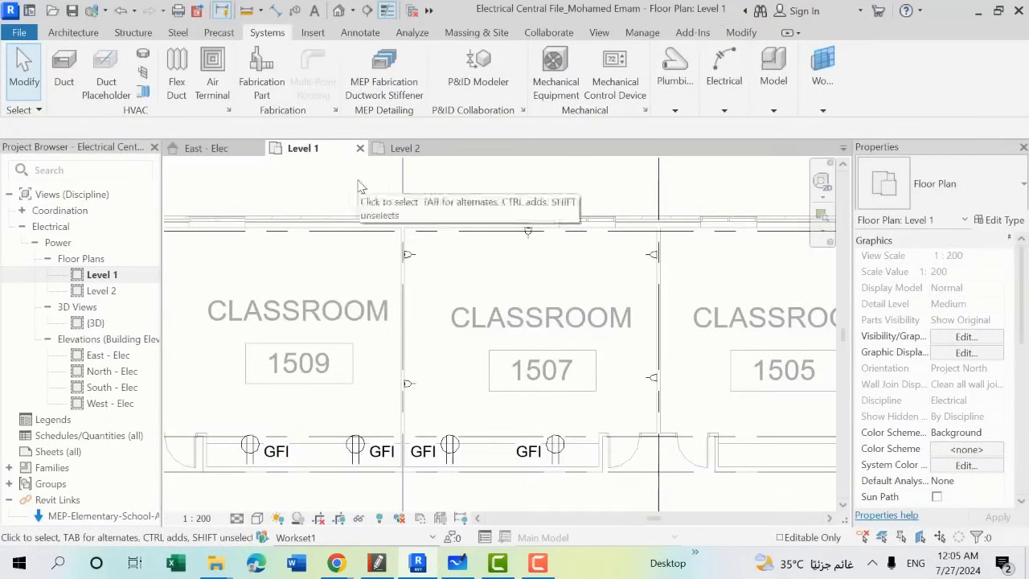
{"action": "left_click_drag", "start_coordinate": [358, 190], "coordinate": [745, 443]}
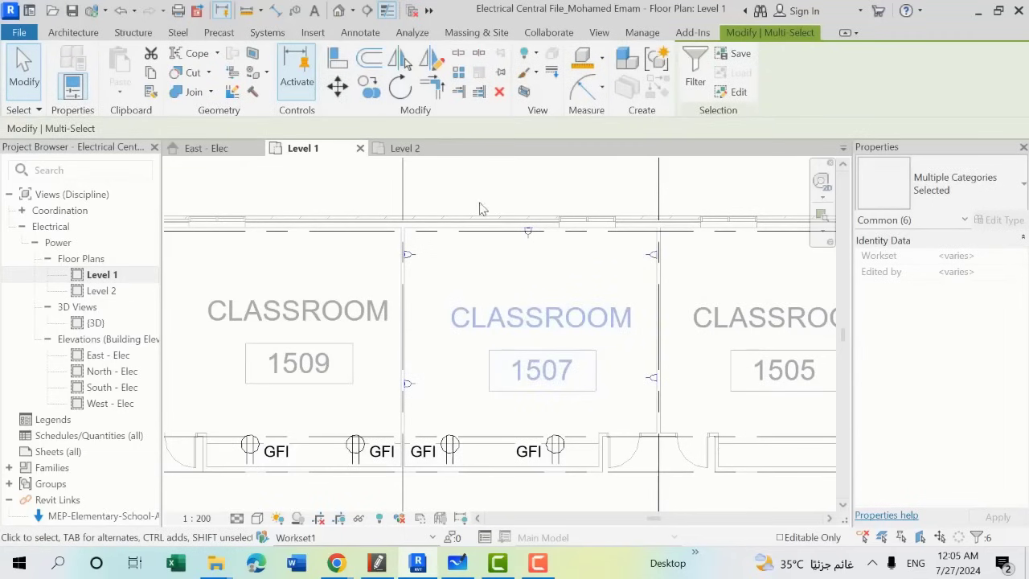
Step: Recheck the classroom's tags and sockets selection, clear it, and open the Default 3D View
{"action": "left_click", "coordinate": [477, 207]}
{"action": "left_click", "coordinate": [38, 111]}
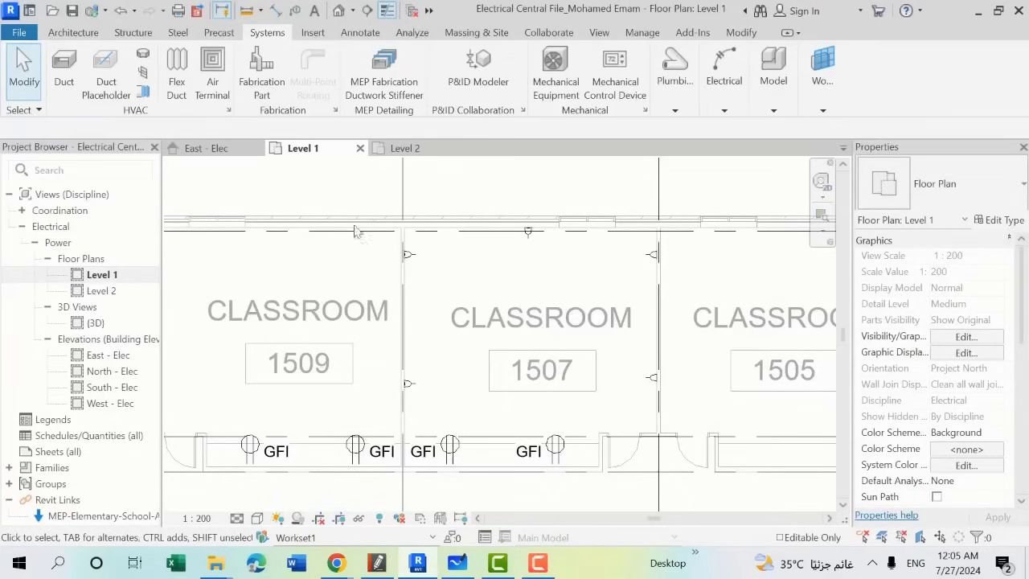
{"action": "left_click_drag", "start_coordinate": [327, 190], "coordinate": [694, 431]}
{"action": "left_click", "coordinate": [480, 193]}
{"action": "left_click", "coordinate": [339, 11]}
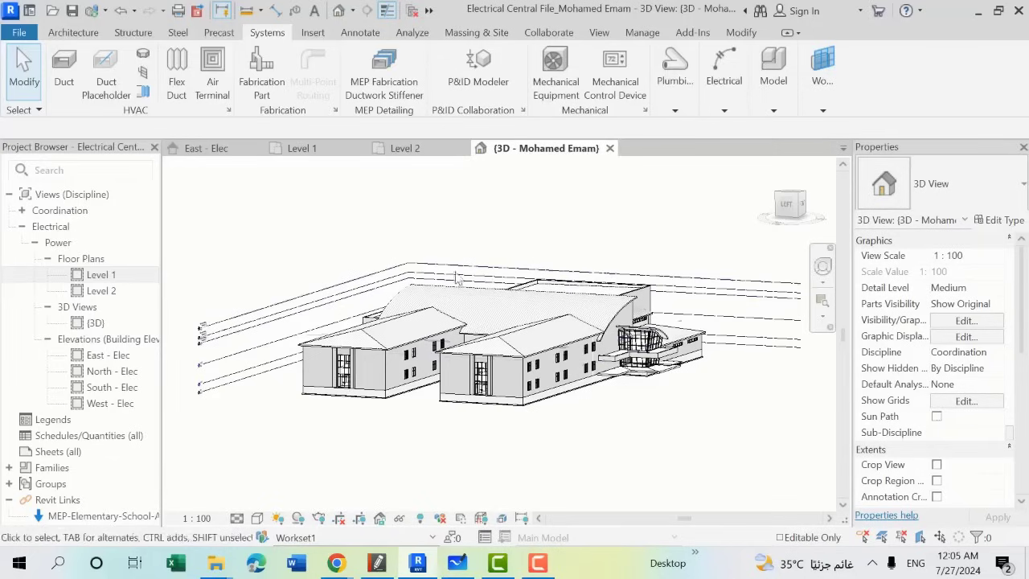
Step: Window-select classroom 1507 on Level 1 and use BX to crop a 3D section box around it
{"action": "left_click", "coordinate": [302, 148]}
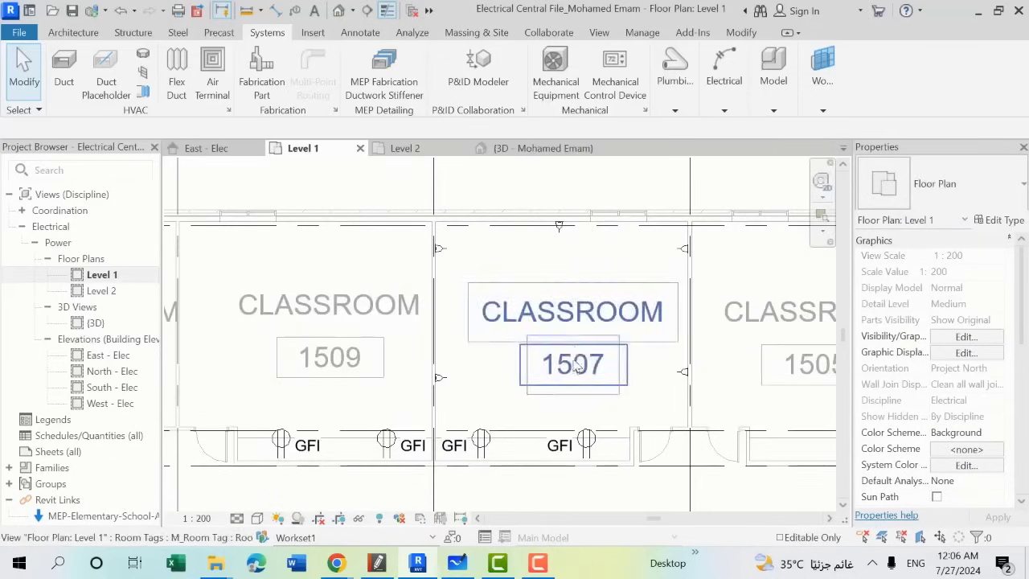
{"action": "mouse_move", "coordinate": [371, 186]}
{"action": "left_mouse_down"}
{"action": "mouse_move", "coordinate": [735, 464]}
{"action": "mouse_move", "coordinate": [736, 482]}
{"action": "left_mouse_up"}
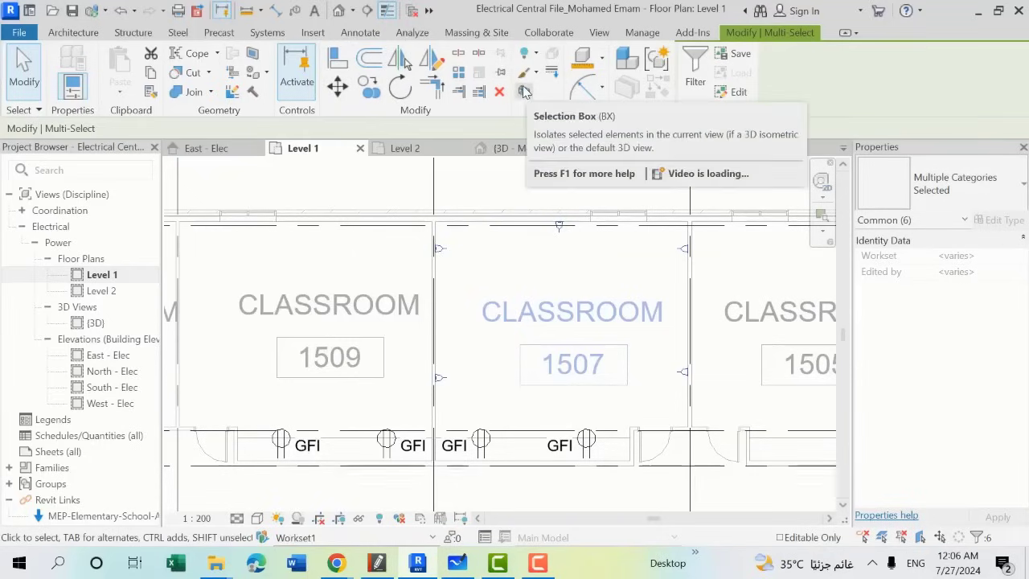
{"action": "key", "text": "b"}
{"action": "key", "text": "x"}
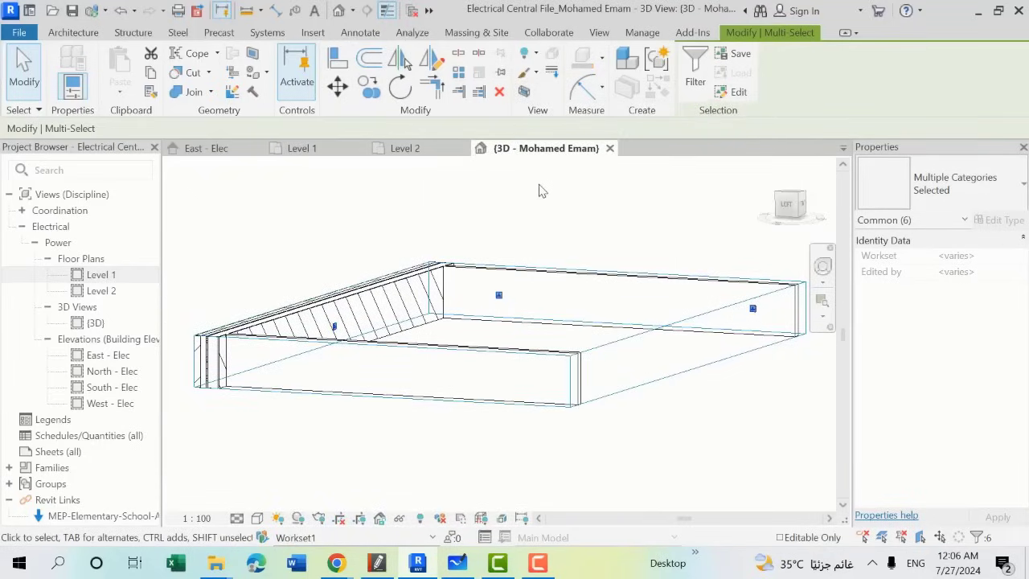
Step: Set the section-box view's visual style to Shaded
{"action": "left_click", "coordinate": [257, 518]}
{"action": "left_click", "coordinate": [273, 455]}
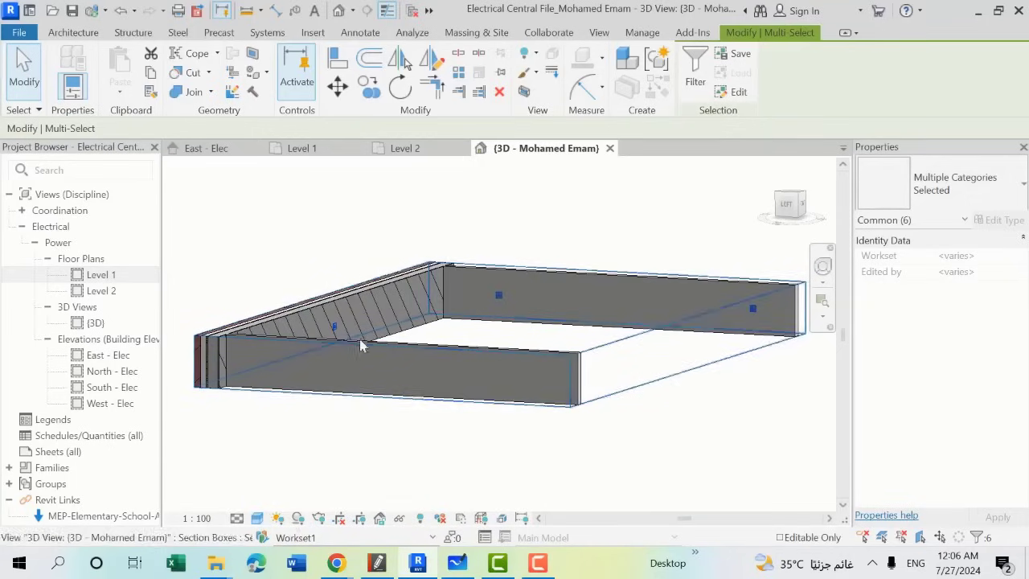
{"action": "left_click", "coordinate": [258, 519]}
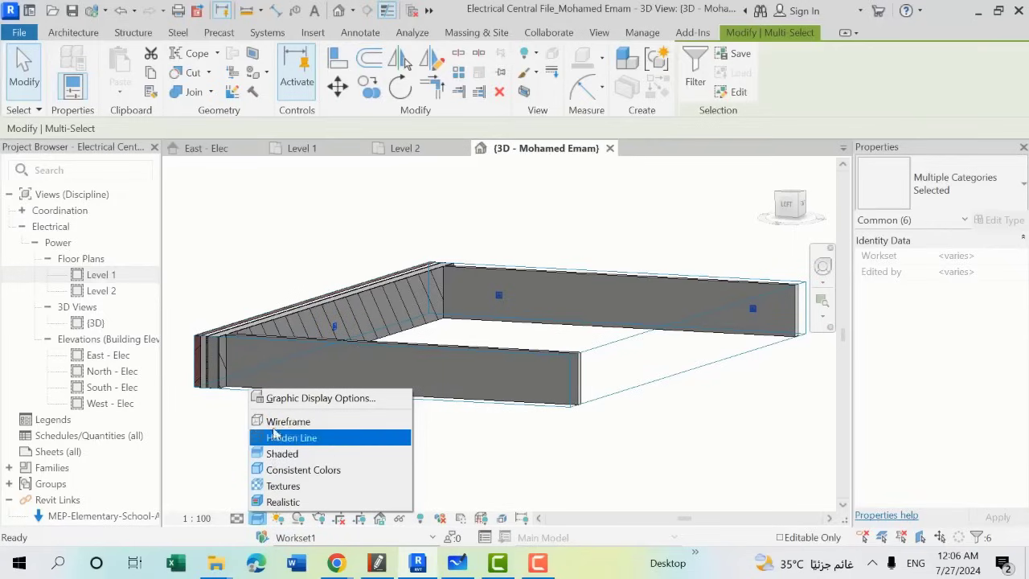
{"action": "key", "text": "Escape"}
{"action": "key", "text": "Escape"}
Step: Orbit and zoom to a wall socket, comparing it against the Level 1 plan
{"action": "mouse_move", "coordinate": [515, 337]}
{"action": "middle_mouse_down", "text": "shift"}
{"action": "mouse_move", "coordinate": [759, 413]}
{"action": "mouse_move", "coordinate": [523, 282]}
{"action": "middle_mouse_up", "text": "shift"}
{"action": "scroll", "coordinate": [575, 227], "scroll_direction": "up", "scroll_amount": 3}
{"action": "scroll", "coordinate": [563, 223], "scroll_direction": "up", "scroll_amount": 4}
{"action": "middle_click_drag", "start_coordinate": [550, 222], "coordinate": [427, 367]}
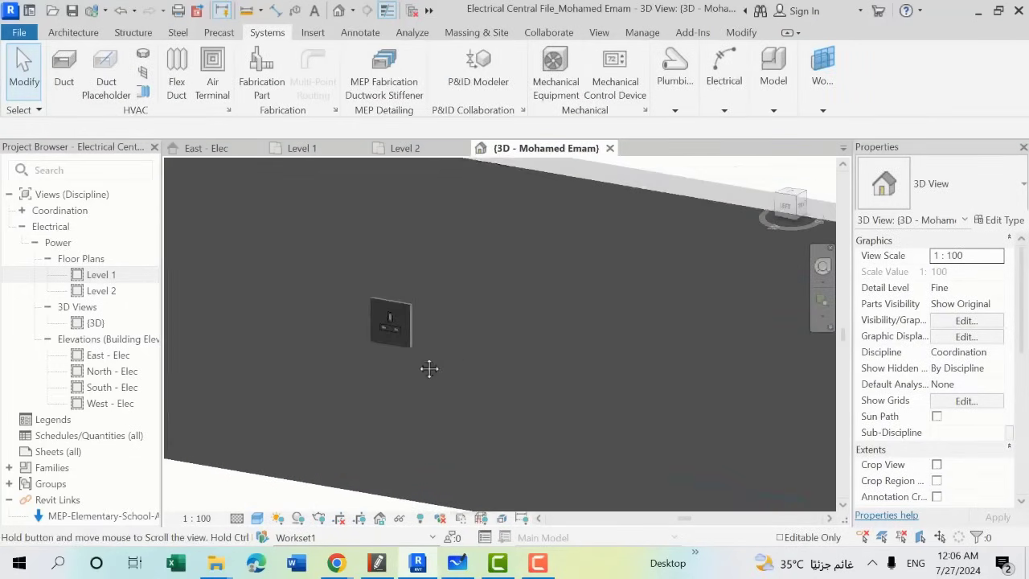
{"action": "scroll", "coordinate": [375, 373], "scroll_direction": "up", "scroll_amount": 2}
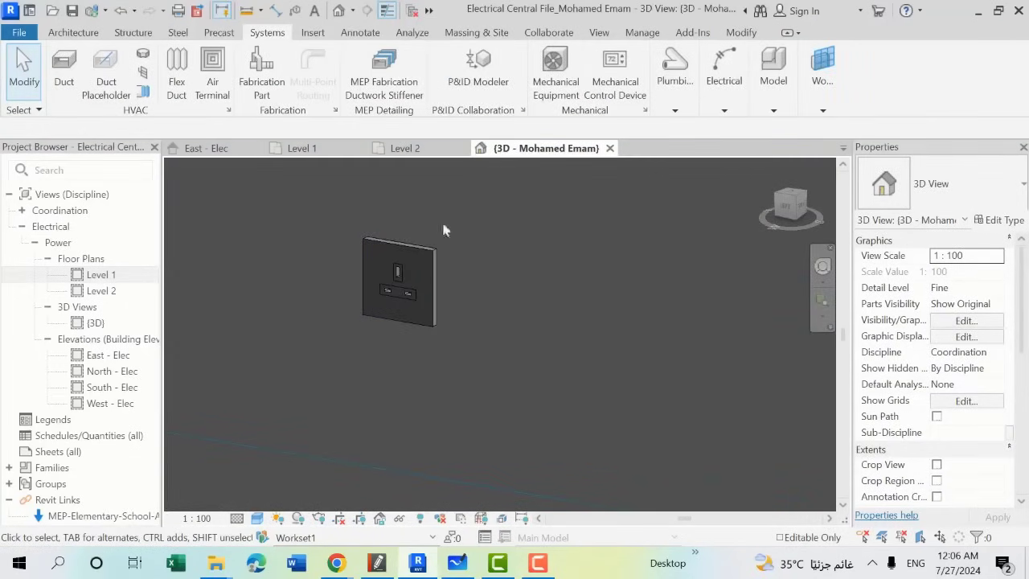
{"action": "left_click", "coordinate": [309, 149]}
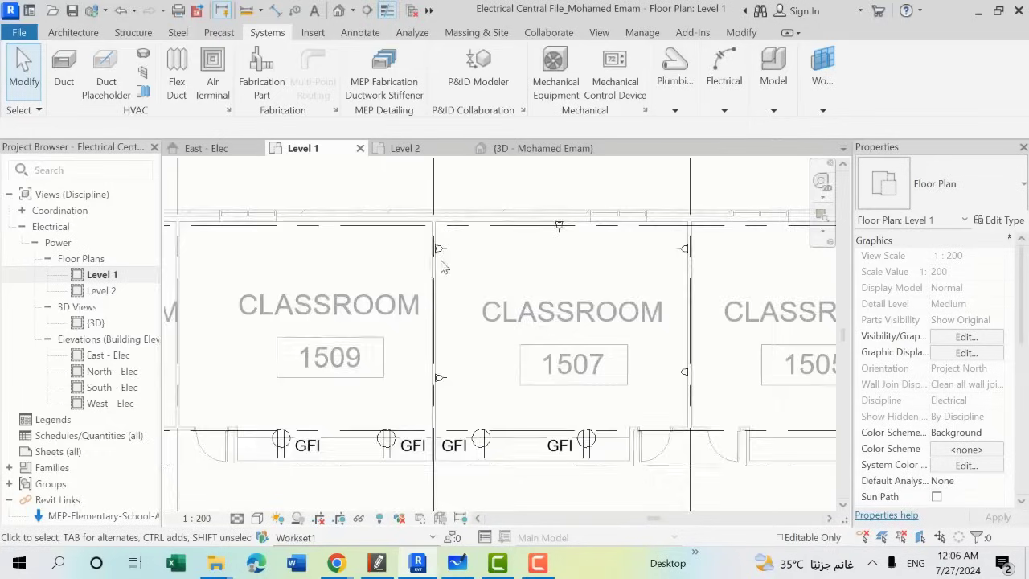
{"action": "scroll", "coordinate": [458, 245], "scroll_direction": "up", "scroll_amount": 2}
{"action": "scroll", "coordinate": [473, 247], "scroll_direction": "up", "scroll_amount": 2}
{"action": "scroll", "coordinate": [473, 247], "scroll_direction": "up", "scroll_amount": 1}
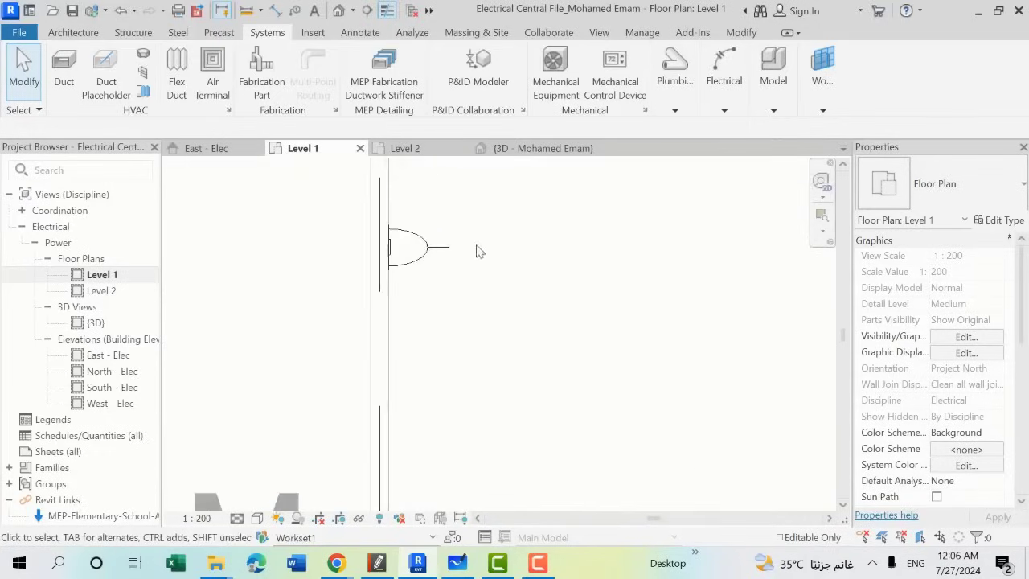
{"action": "left_click", "coordinate": [511, 153]}
{"action": "scroll", "coordinate": [358, 283], "scroll_direction": "up", "scroll_amount": 1}
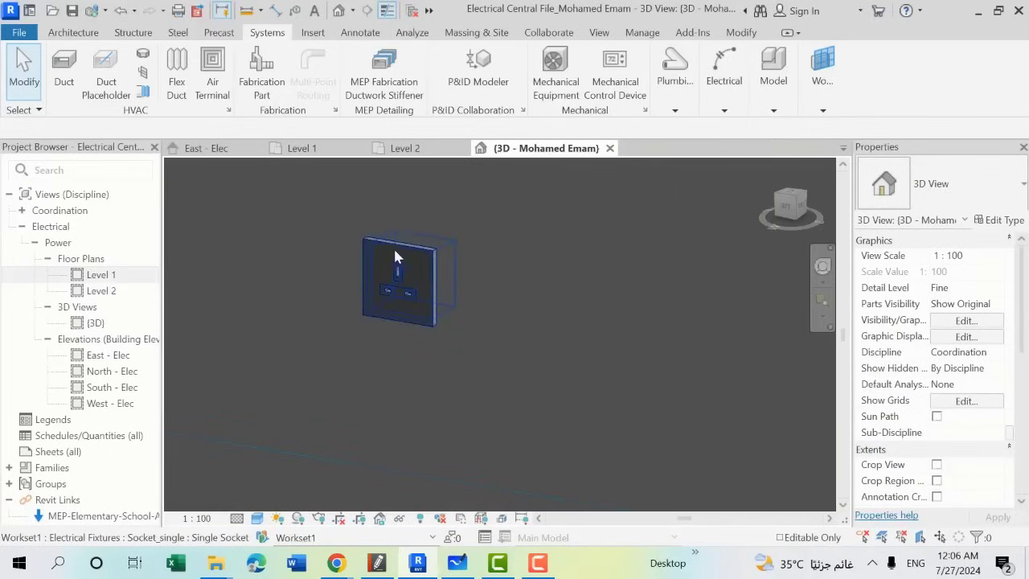
{"action": "scroll", "coordinate": [394, 256], "scroll_direction": "up", "scroll_amount": 3}
{"action": "scroll", "coordinate": [388, 254], "scroll_direction": "up", "scroll_amount": 2}
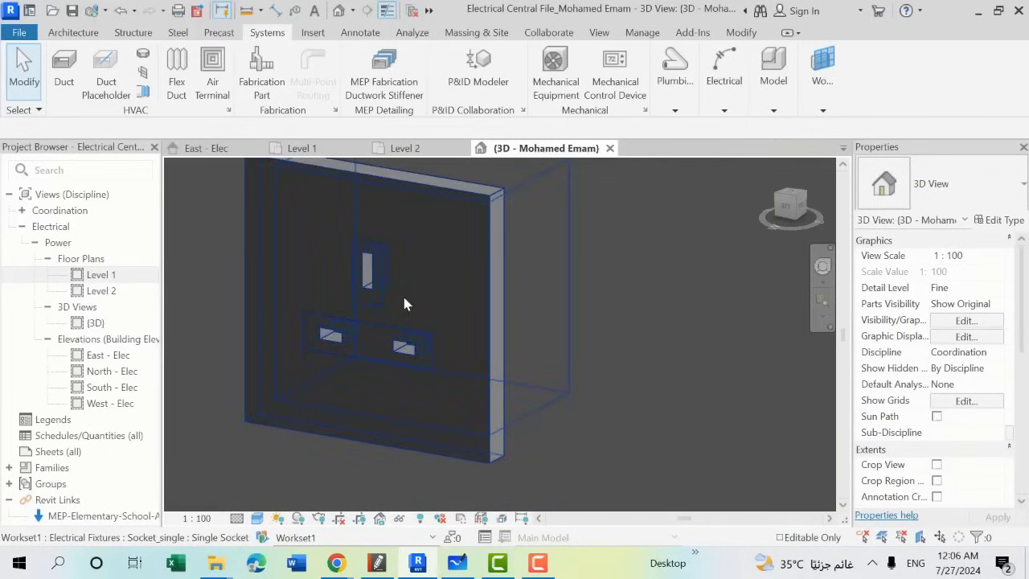
{"action": "scroll", "coordinate": [402, 293], "scroll_direction": "down", "scroll_amount": 3}
{"action": "scroll", "coordinate": [434, 345], "scroll_direction": "down", "scroll_amount": 1}
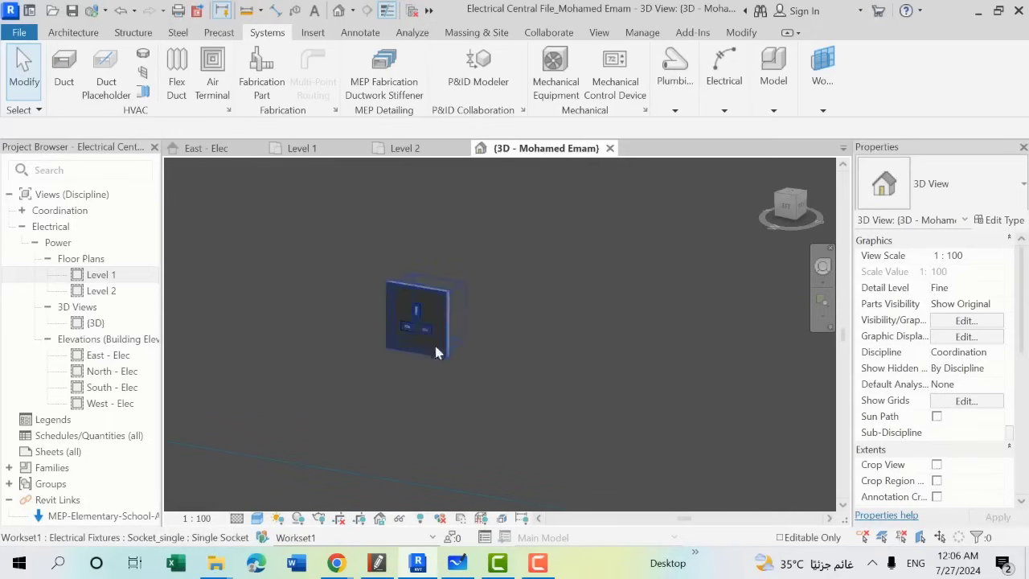
Step: Select the socket and confirm its elevation of 400.0 from Level 1
{"action": "left_click", "coordinate": [438, 320]}
{"action": "middle_click_drag", "start_coordinate": [478, 306], "coordinate": [445, 354], "text": "shift"}
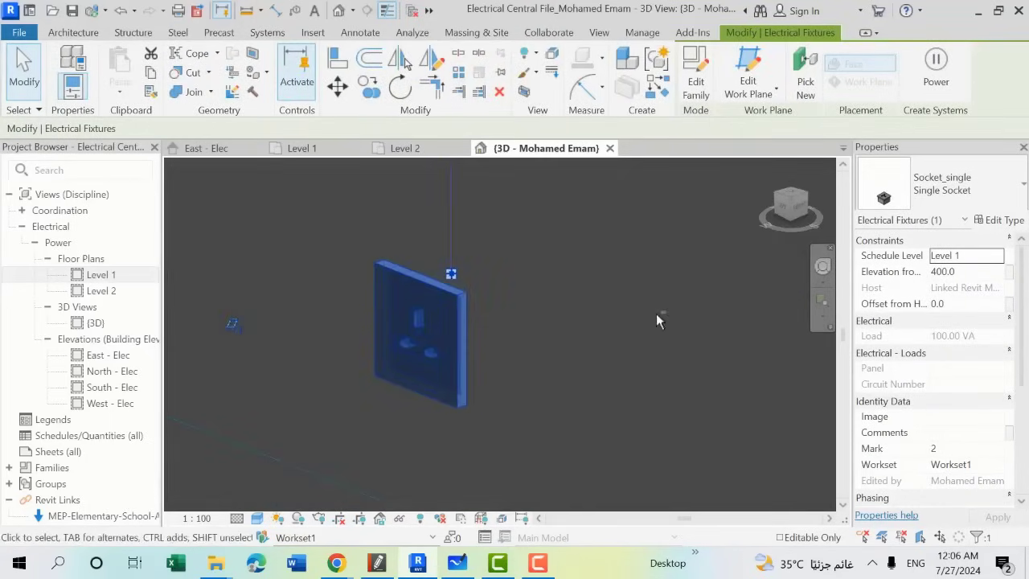
{"action": "mouse_move", "coordinate": [657, 314]}
{"action": "middle_mouse_down", "text": "shift"}
{"action": "mouse_move", "coordinate": [658, 345]}
{"action": "mouse_move", "coordinate": [614, 413]}
{"action": "mouse_move", "coordinate": [529, 414]}
{"action": "mouse_move", "coordinate": [571, 333]}
{"action": "mouse_move", "coordinate": [629, 320]}
{"action": "mouse_move", "coordinate": [556, 329]}
{"action": "middle_mouse_up", "text": "shift"}
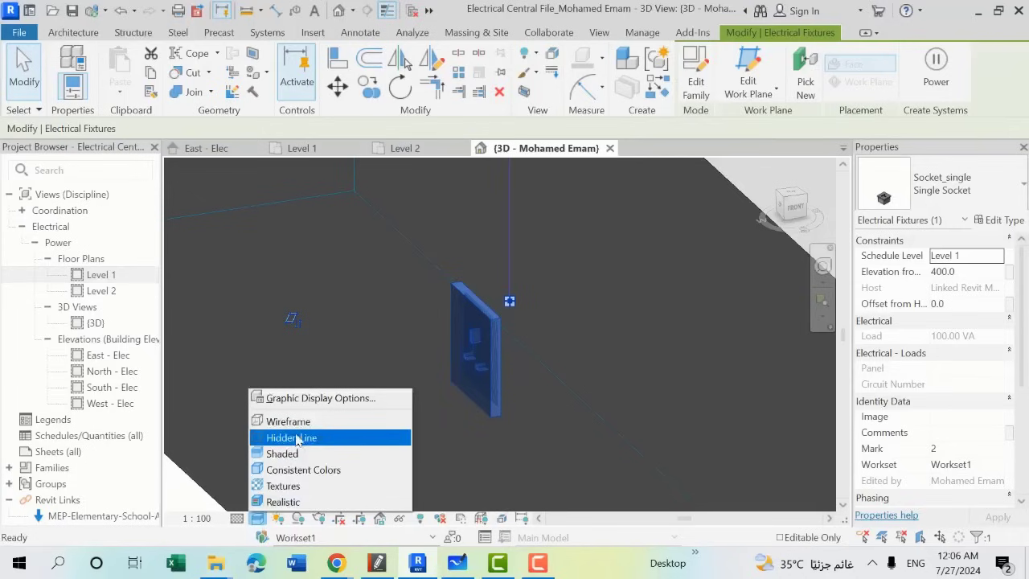
Step: Switch the 3D view to Hidden Line and orbit around the wall socket
{"action": "left_click", "coordinate": [298, 441]}
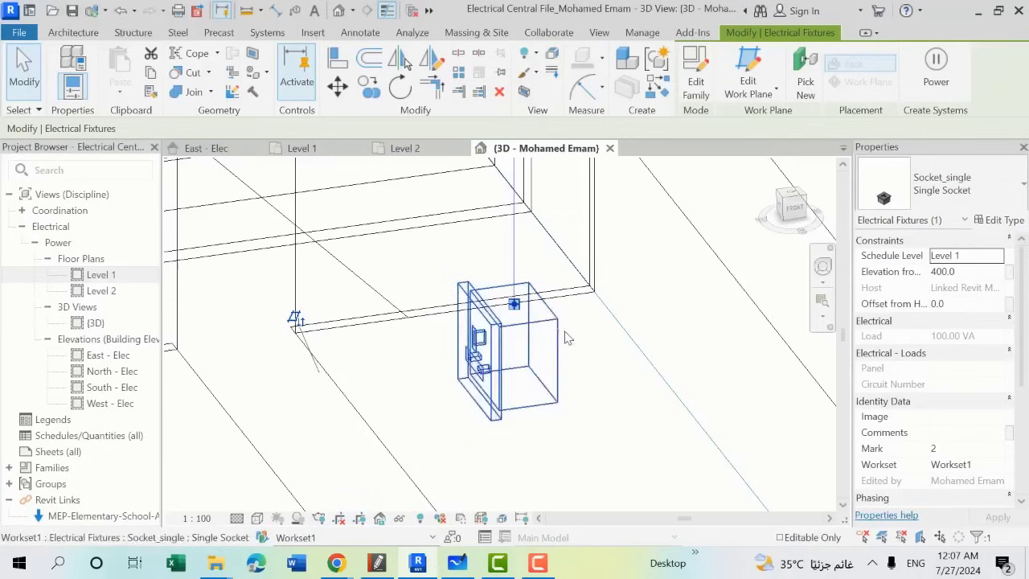
{"action": "scroll", "coordinate": [541, 357], "scroll_direction": "up", "scroll_amount": 1}
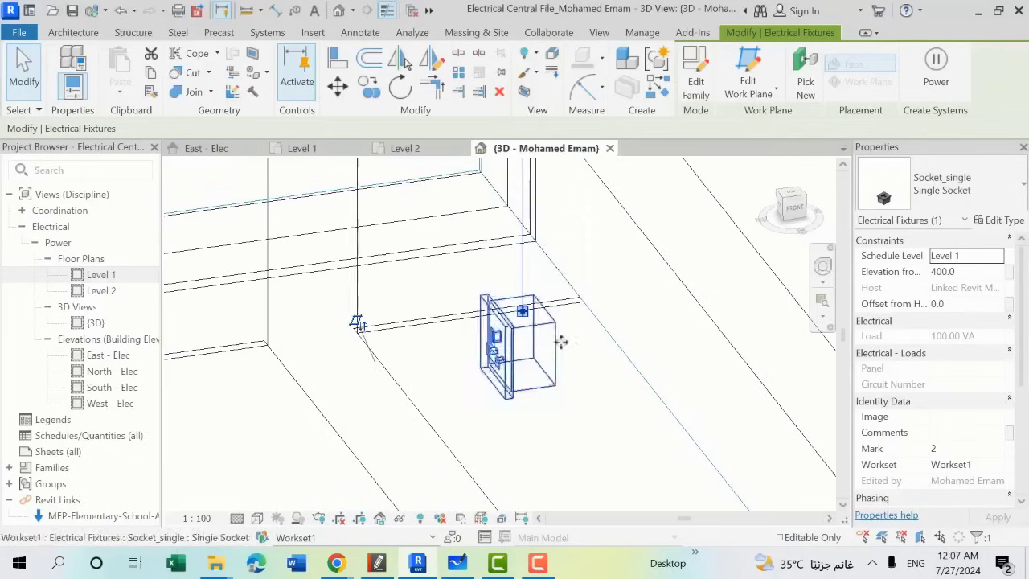
{"action": "scroll", "coordinate": [494, 299], "scroll_direction": "up", "scroll_amount": 1}
{"action": "mouse_move", "coordinate": [494, 299]}
{"action": "middle_mouse_down", "text": "shift"}
{"action": "mouse_move", "coordinate": [577, 361]}
{"action": "mouse_move", "coordinate": [534, 343]}
{"action": "middle_mouse_up", "text": "shift"}
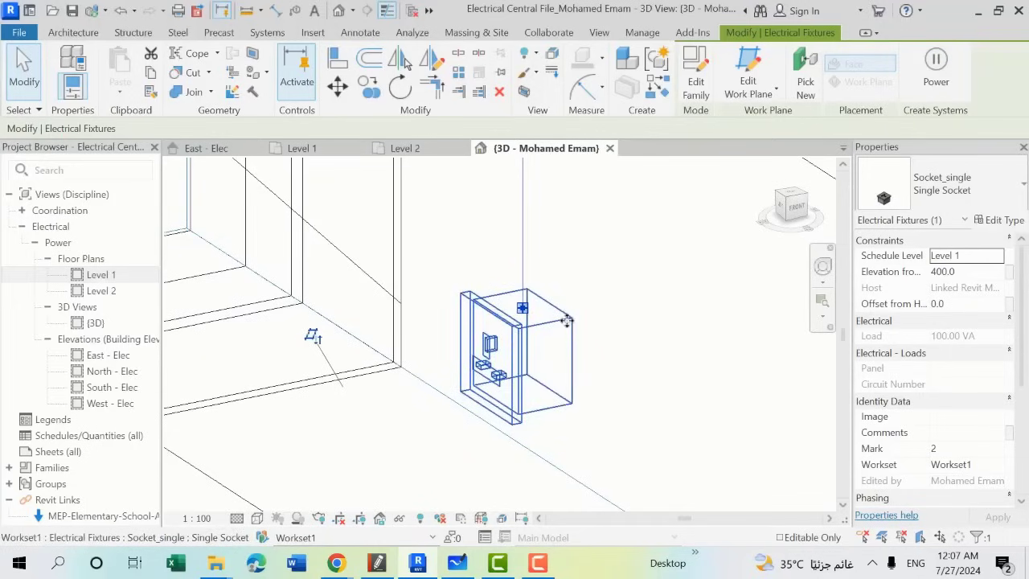
{"action": "middle_click_drag", "start_coordinate": [554, 354], "coordinate": [547, 344], "text": "shift"}
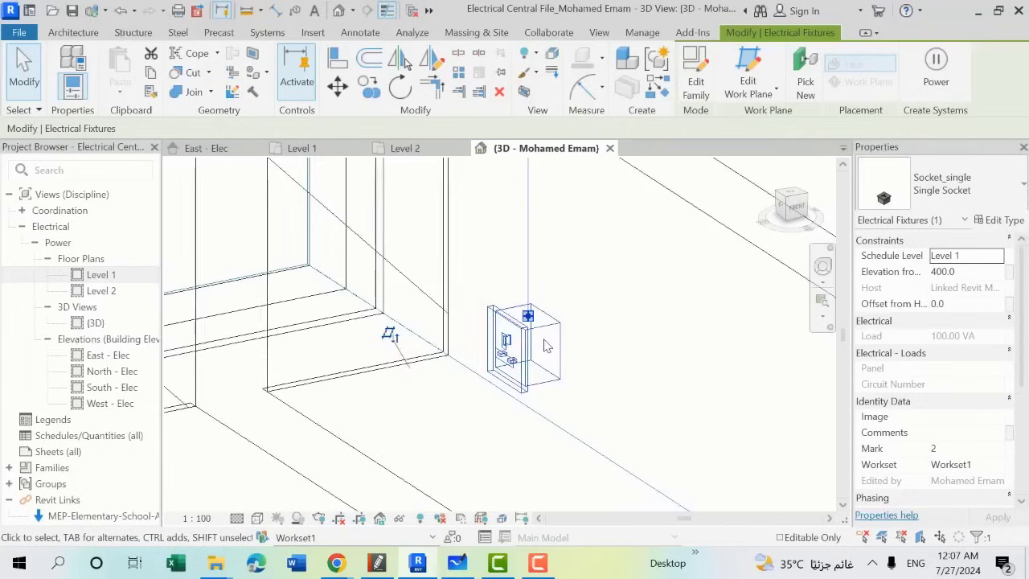
{"action": "scroll", "coordinate": [547, 344], "scroll_direction": "down", "scroll_amount": 3}
Step: Render the view Shaded and select the socket, showing its 100.00 VA load and Mark 2
{"action": "left_click", "coordinate": [256, 522]}
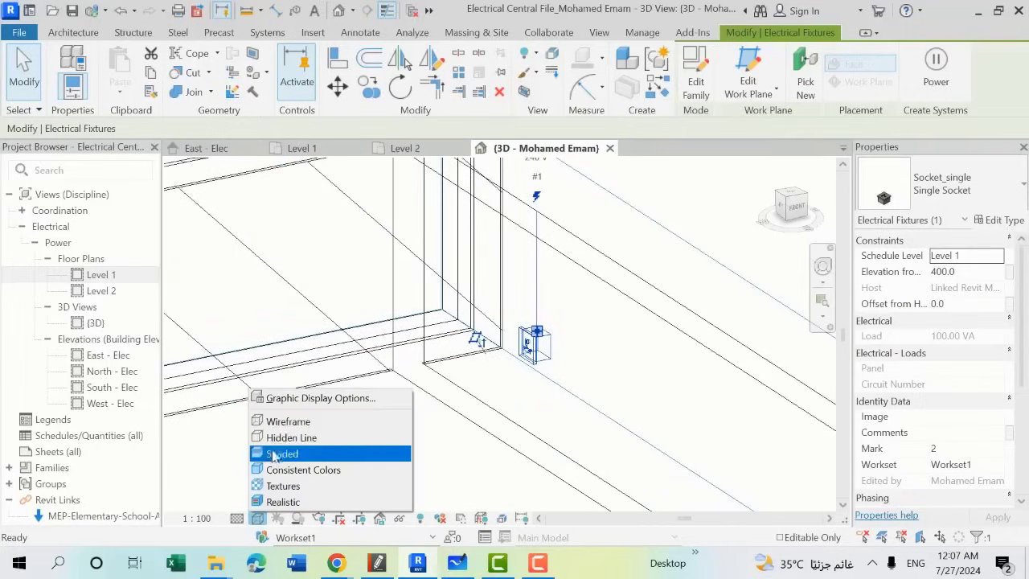
{"action": "left_click", "coordinate": [290, 452]}
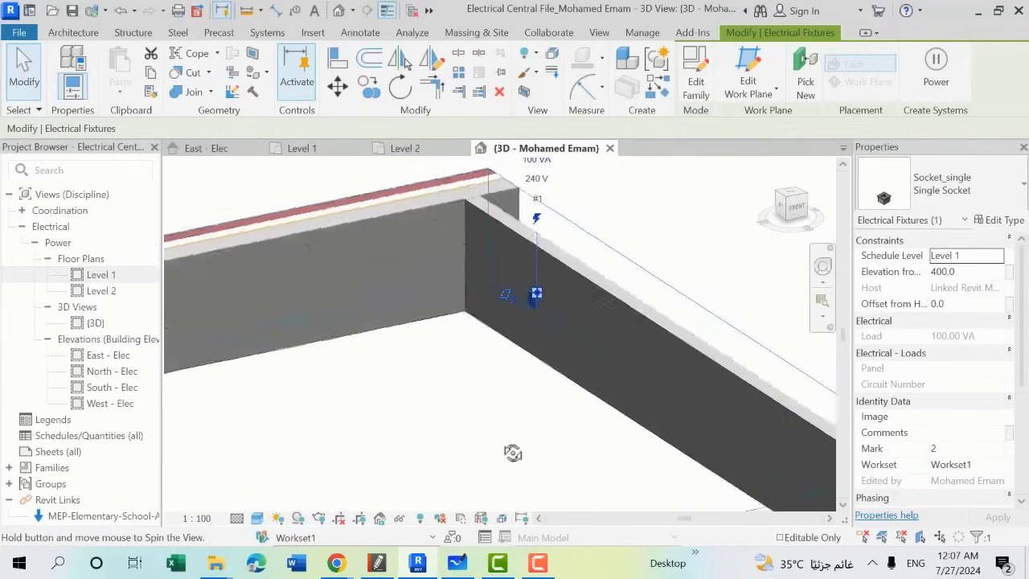
{"action": "middle_click_drag", "start_coordinate": [509, 448], "coordinate": [547, 402], "text": "shift"}
{"action": "key", "text": "Escape"}
{"action": "scroll", "coordinate": [519, 268], "scroll_direction": "up", "scroll_amount": 2}
{"action": "scroll", "coordinate": [518, 268], "scroll_direction": "up", "scroll_amount": 2}
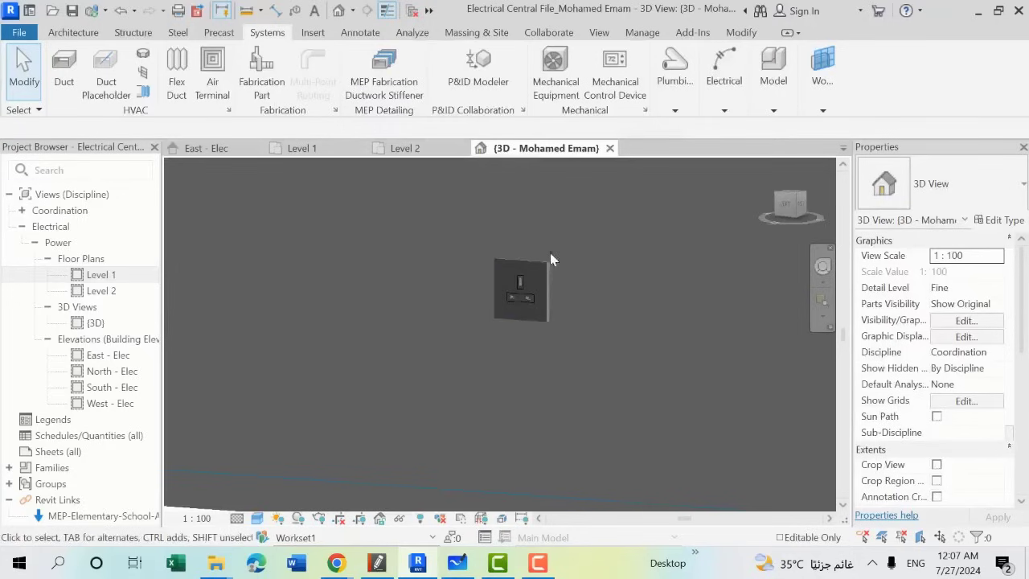
{"action": "scroll", "coordinate": [551, 253], "scroll_direction": "down", "scroll_amount": 2}
{"action": "left_click", "coordinate": [518, 291]}
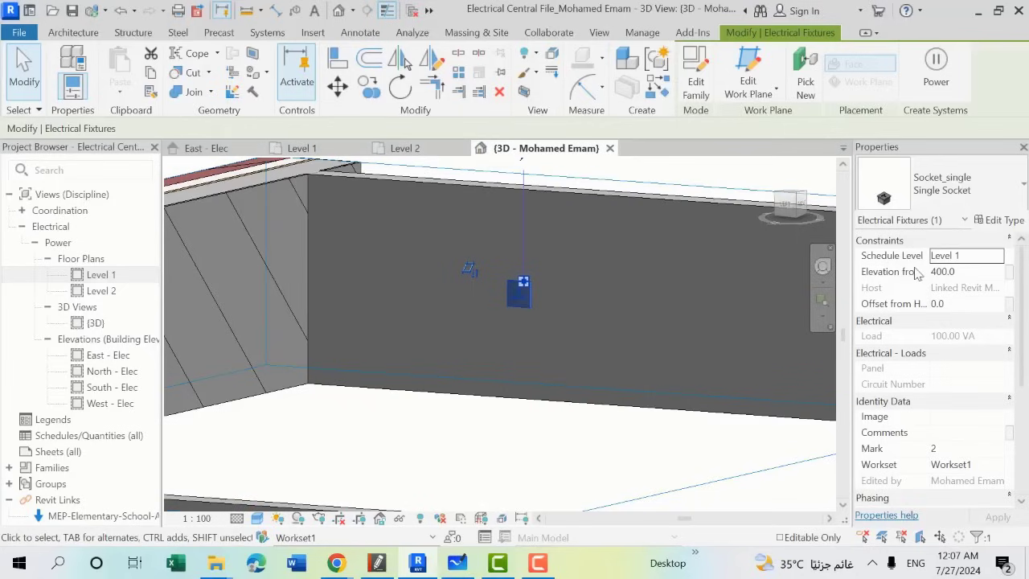
Step: Orbit the 3D view round to a close-up of socket 1 on the grey wall
{"action": "left_click", "coordinate": [963, 273]}
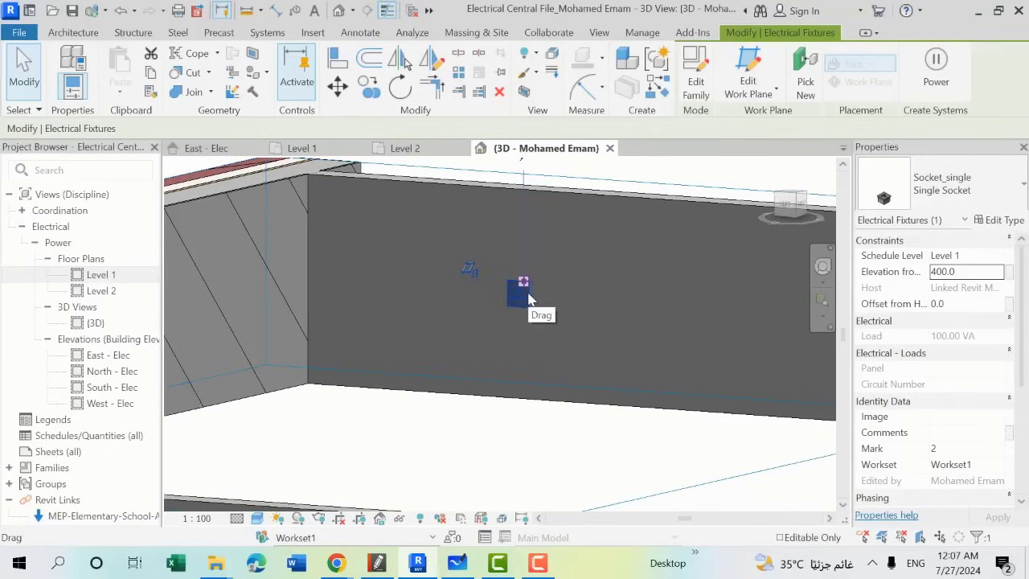
{"action": "middle_click_drag", "start_coordinate": [529, 298], "coordinate": [539, 321], "text": "shift"}
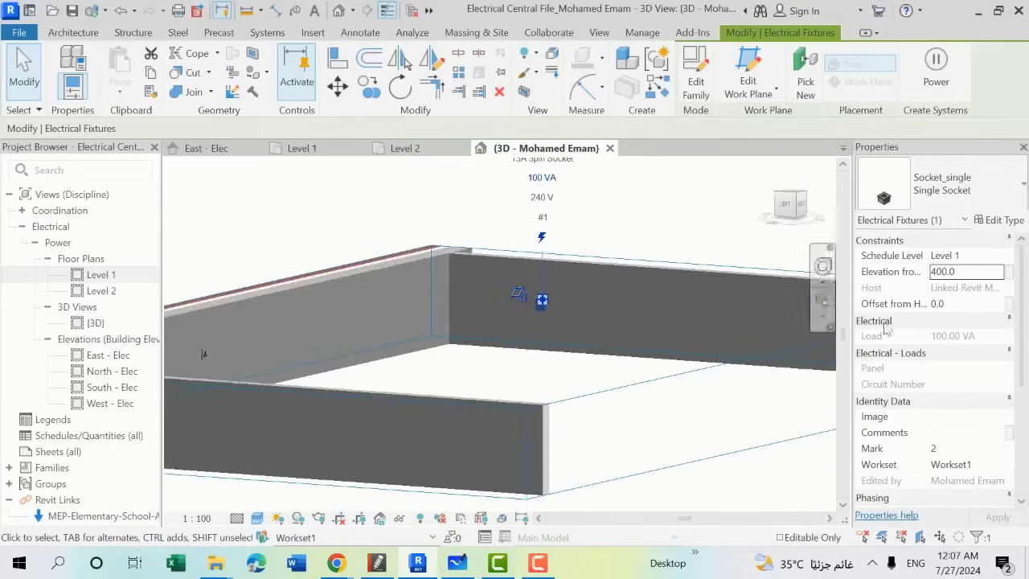
{"action": "middle_click_drag", "start_coordinate": [558, 362], "coordinate": [537, 314], "text": "shift"}
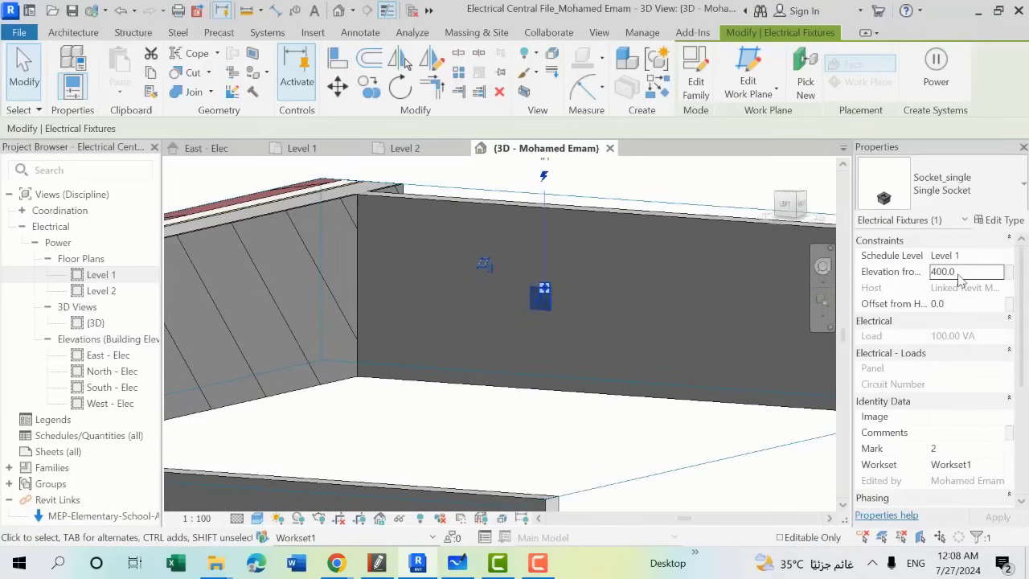
{"action": "mouse_move", "coordinate": [546, 359]}
{"action": "middle_mouse_down", "text": "shift"}
{"action": "mouse_move", "coordinate": [545, 418]}
{"action": "mouse_move", "coordinate": [285, 370]}
{"action": "mouse_move", "coordinate": [251, 349]}
{"action": "mouse_move", "coordinate": [471, 475]}
{"action": "mouse_move", "coordinate": [406, 268]}
{"action": "middle_mouse_up", "text": "shift"}
{"action": "scroll", "coordinate": [254, 356], "scroll_direction": "down", "scroll_amount": 5}
{"action": "scroll", "coordinate": [471, 476], "scroll_direction": "down", "scroll_amount": 2}
{"action": "scroll", "coordinate": [471, 476], "scroll_direction": "up", "scroll_amount": 5}
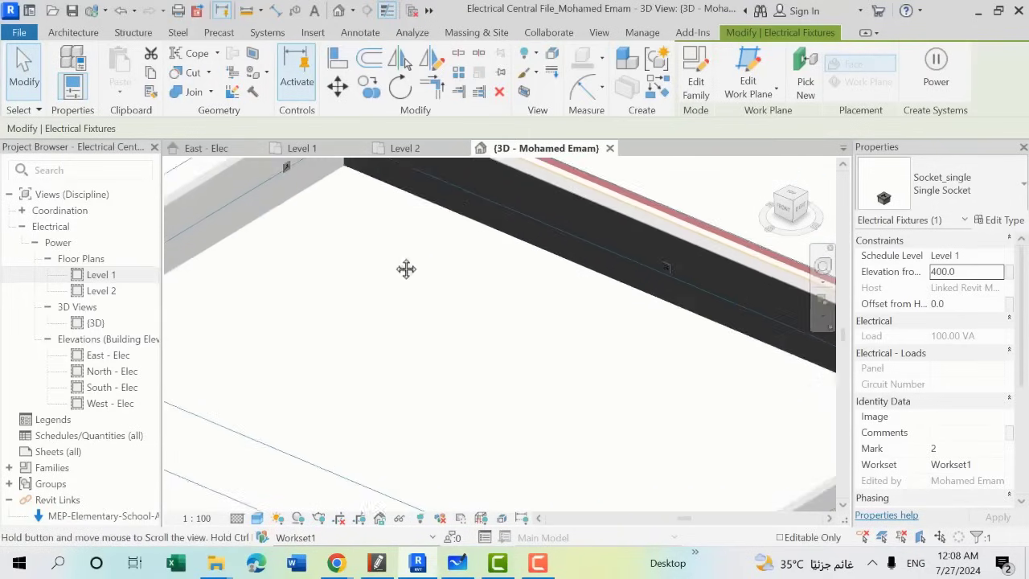
{"action": "scroll", "coordinate": [406, 268], "scroll_direction": "down", "scroll_amount": 3}
{"action": "scroll", "coordinate": [372, 278], "scroll_direction": "up", "scroll_amount": 1}
{"action": "mouse_move", "coordinate": [461, 336]}
{"action": "middle_mouse_down"}
{"action": "mouse_move", "coordinate": [662, 419]}
{"action": "mouse_move", "coordinate": [598, 439]}
{"action": "middle_mouse_up"}
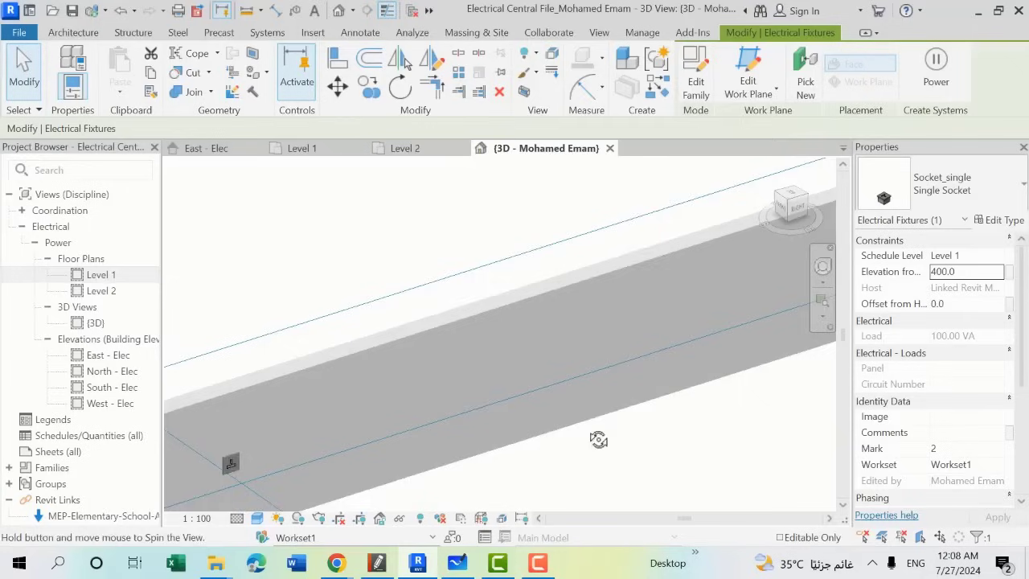
{"action": "mouse_move", "coordinate": [338, 458]}
{"action": "middle_mouse_down"}
{"action": "mouse_move", "coordinate": [420, 429]}
{"action": "mouse_move", "coordinate": [705, 281]}
{"action": "middle_mouse_up"}
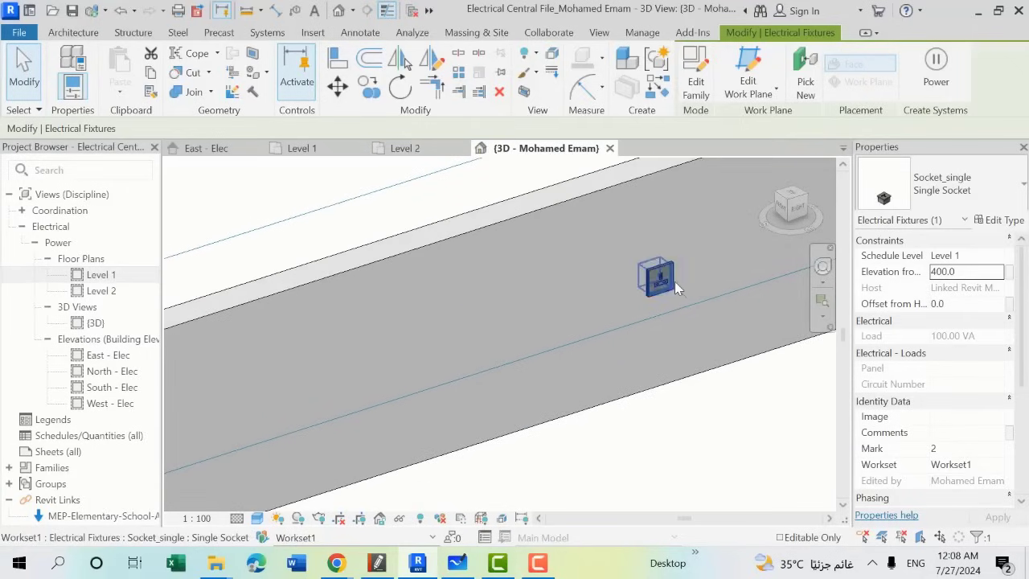
Step: Rotate the socket on the grey wall 90° with Space, then orbit to check it
{"action": "left_click", "coordinate": [667, 280]}
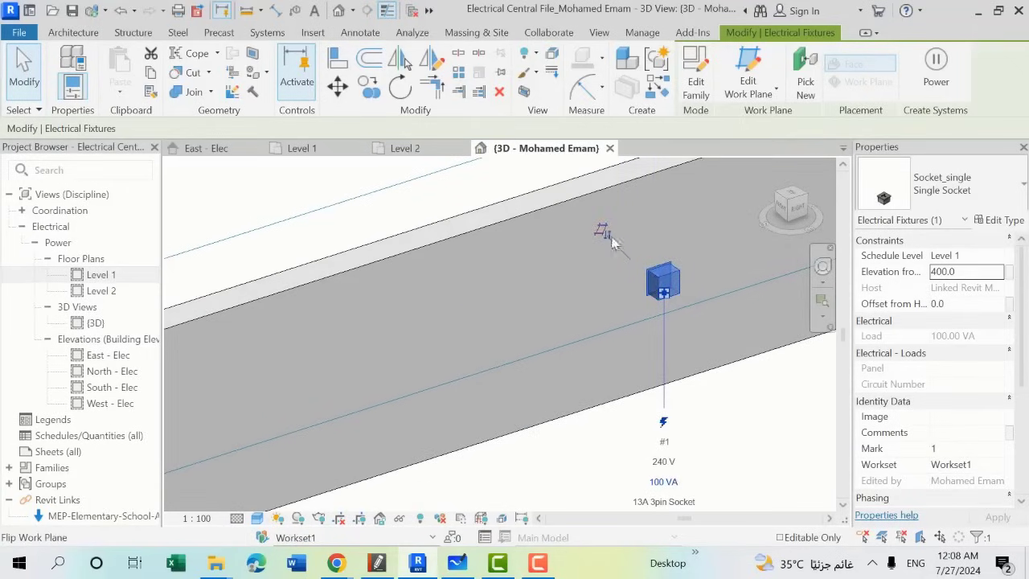
{"action": "key", "text": "space"}
{"action": "middle_click_drag", "start_coordinate": [602, 233], "coordinate": [638, 257], "text": "shift"}
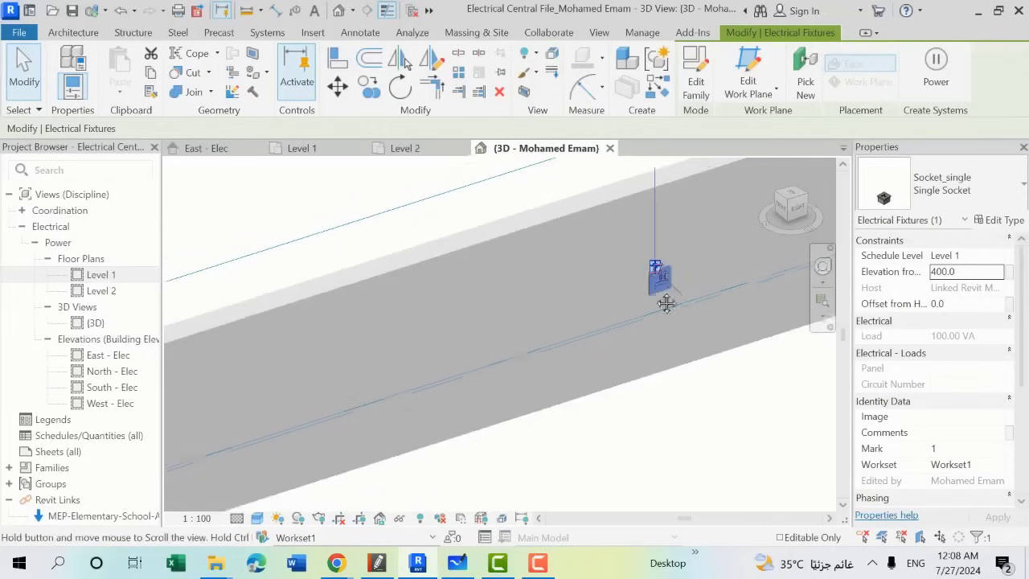
{"action": "scroll", "coordinate": [635, 266], "scroll_direction": "up", "scroll_amount": 2}
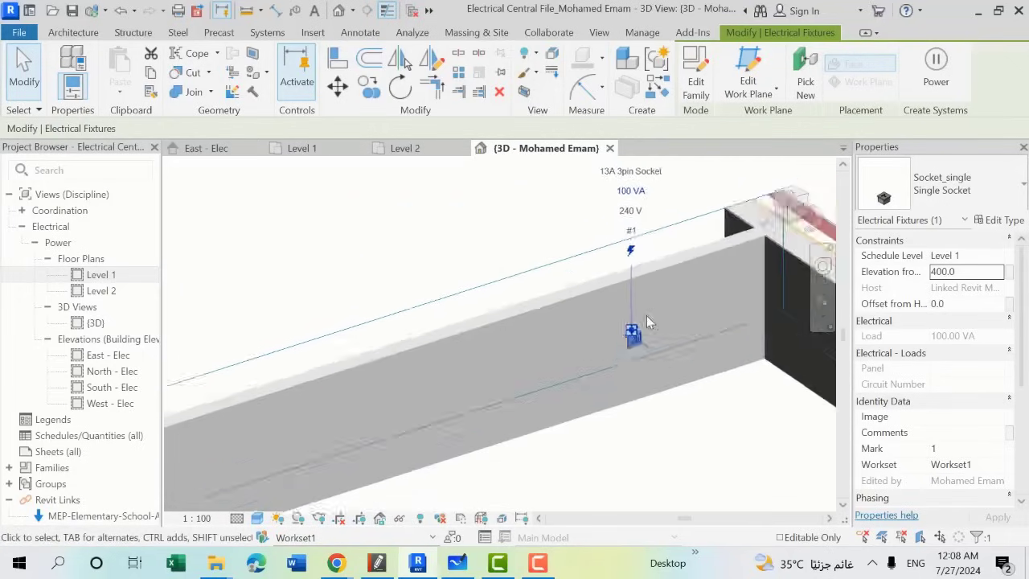
{"action": "scroll", "coordinate": [633, 352], "scroll_direction": "up", "scroll_amount": 3}
{"action": "middle_click_drag", "start_coordinate": [633, 351], "coordinate": [620, 333], "text": "shift"}
{"action": "scroll", "coordinate": [620, 333], "scroll_direction": "up", "scroll_amount": 1}
{"action": "scroll", "coordinate": [620, 332], "scroll_direction": "up", "scroll_amount": 1}
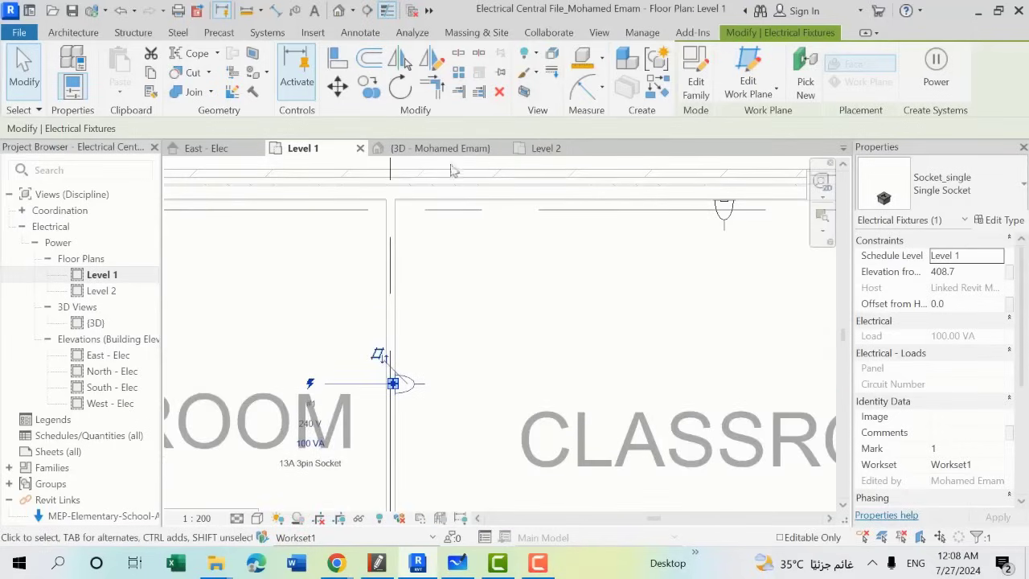
Step: Compare socket 5 between the Level 1 floor plan and the 3D view
{"action": "left_click", "coordinate": [547, 148]}
{"action": "left_click", "coordinate": [490, 149]}
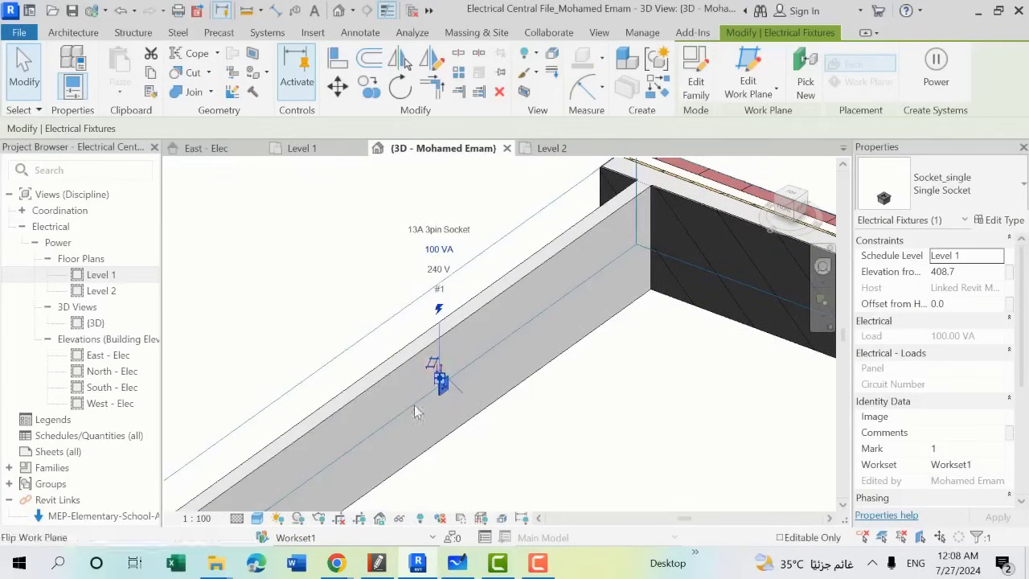
{"action": "middle_click_drag", "start_coordinate": [506, 324], "coordinate": [609, 299], "text": "shift"}
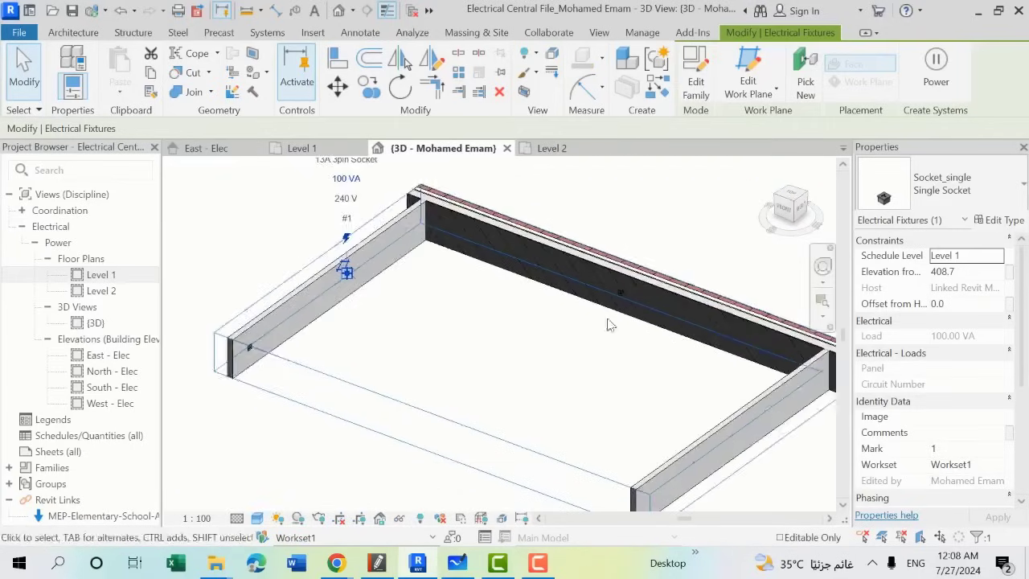
{"action": "scroll", "coordinate": [609, 299], "scroll_direction": "up", "scroll_amount": 4}
{"action": "left_click", "coordinate": [351, 151]}
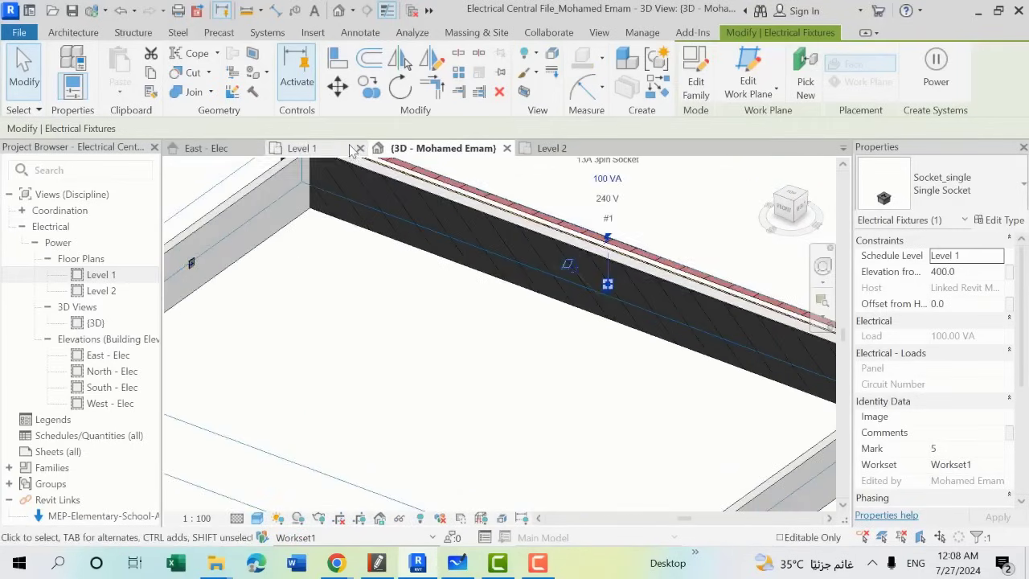
{"action": "scroll", "coordinate": [508, 252], "scroll_direction": "down", "scroll_amount": 1}
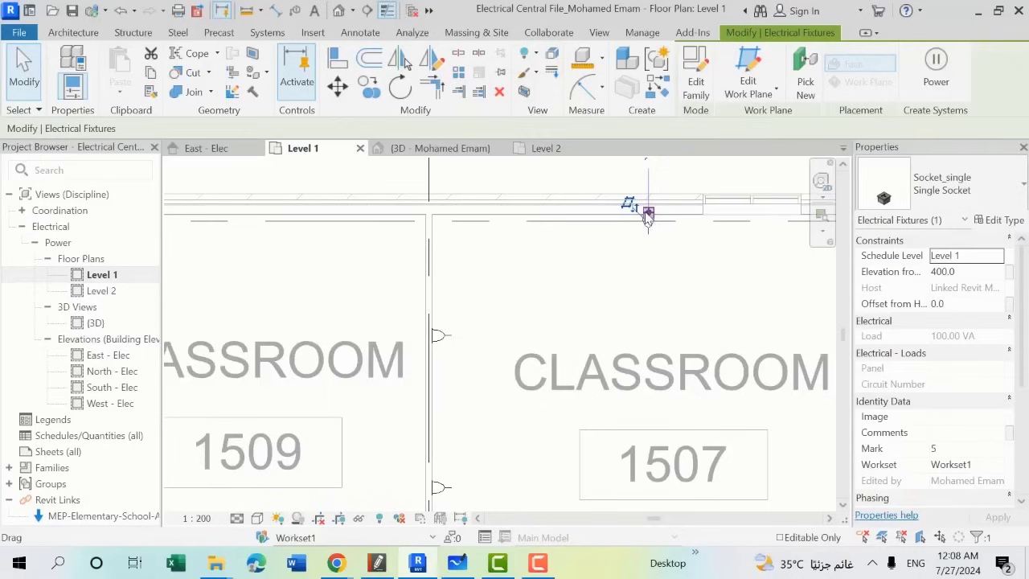
{"action": "key", "text": "ctrl+Tab"}
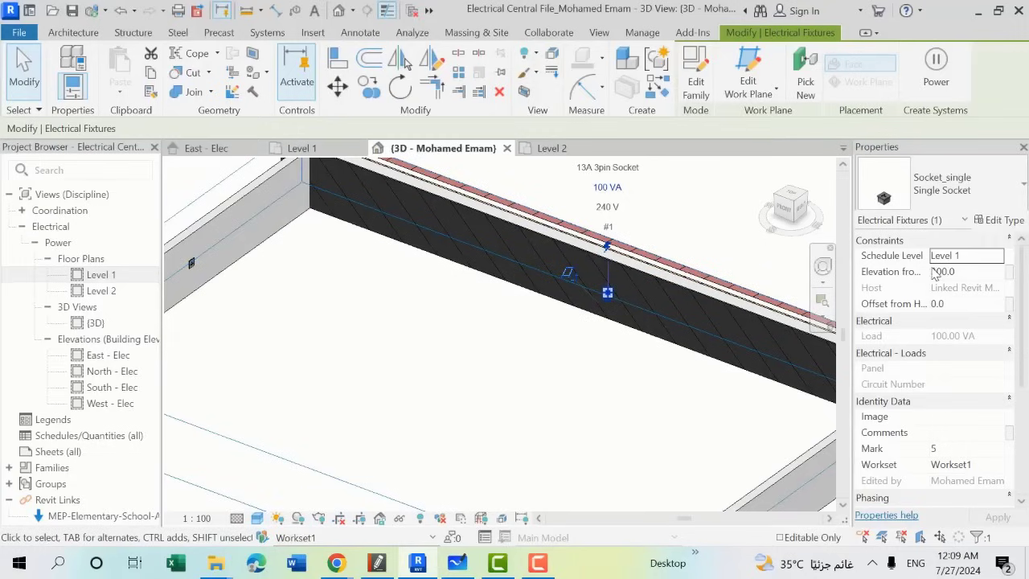
{"action": "scroll", "coordinate": [544, 356], "scroll_direction": "down", "scroll_amount": 2}
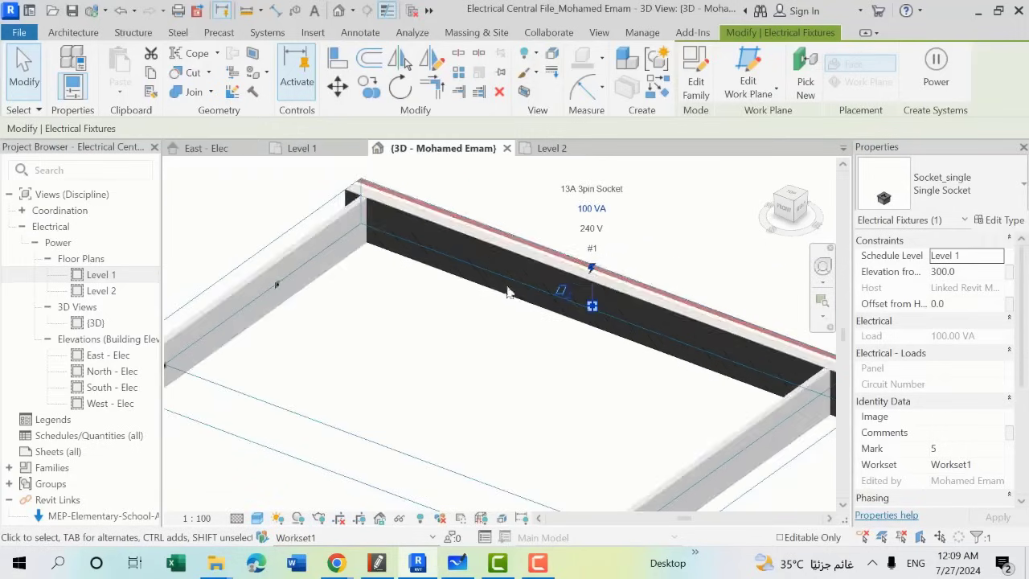
{"action": "left_click", "coordinate": [318, 148]}
{"action": "scroll", "coordinate": [651, 241], "scroll_direction": "down", "scroll_amount": 1}
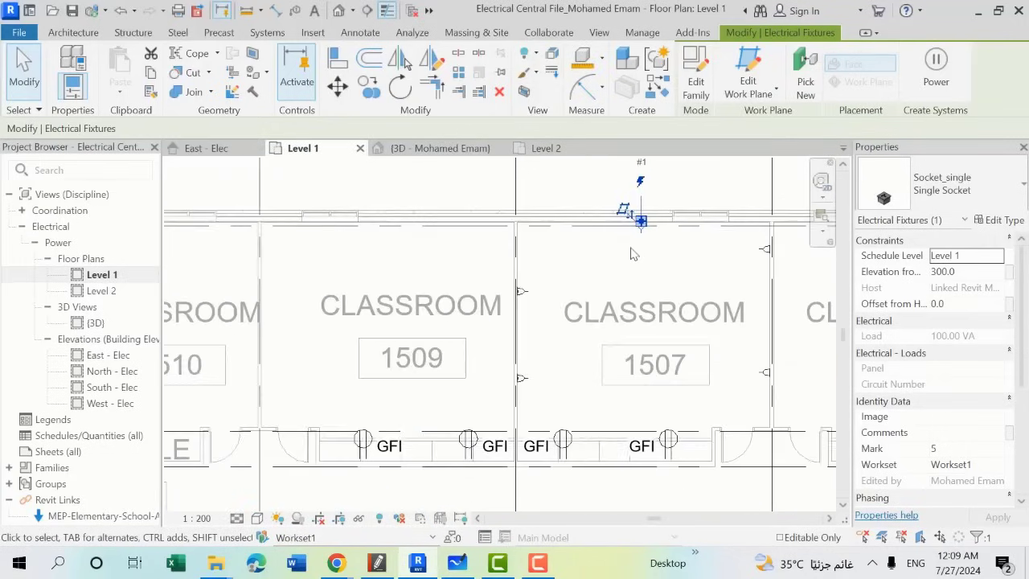
{"action": "scroll", "coordinate": [655, 258], "scroll_direction": "up", "scroll_amount": 1}
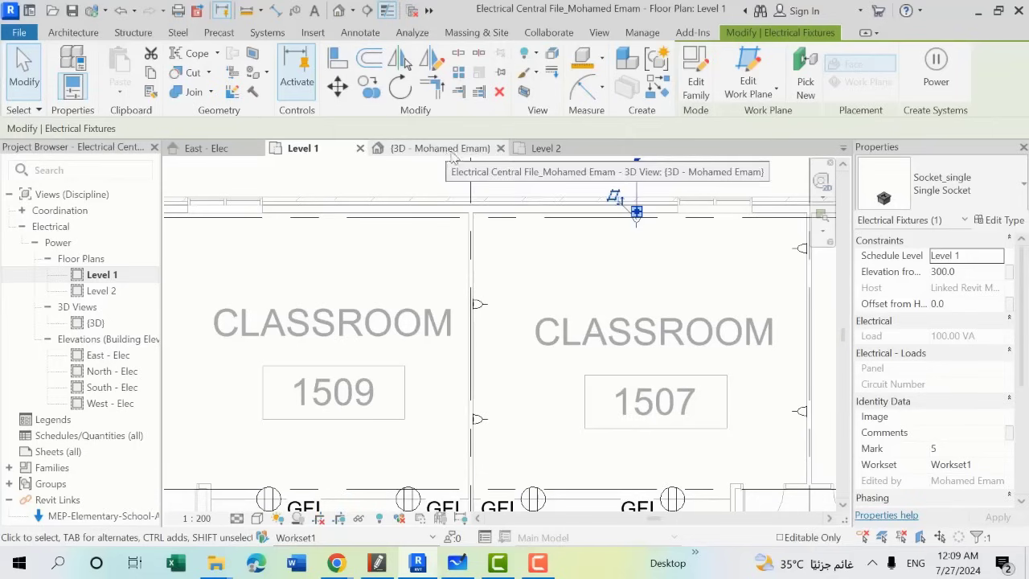
Step: Check the Level 2 plan, then float the 3D view in its own window
{"action": "left_click", "coordinate": [546, 148]}
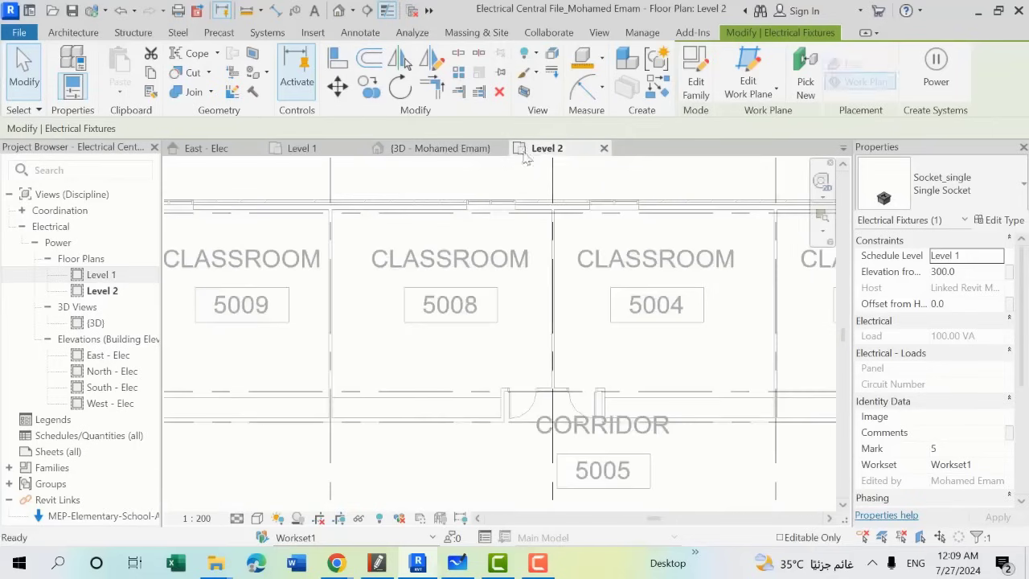
{"action": "left_click", "coordinate": [420, 150]}
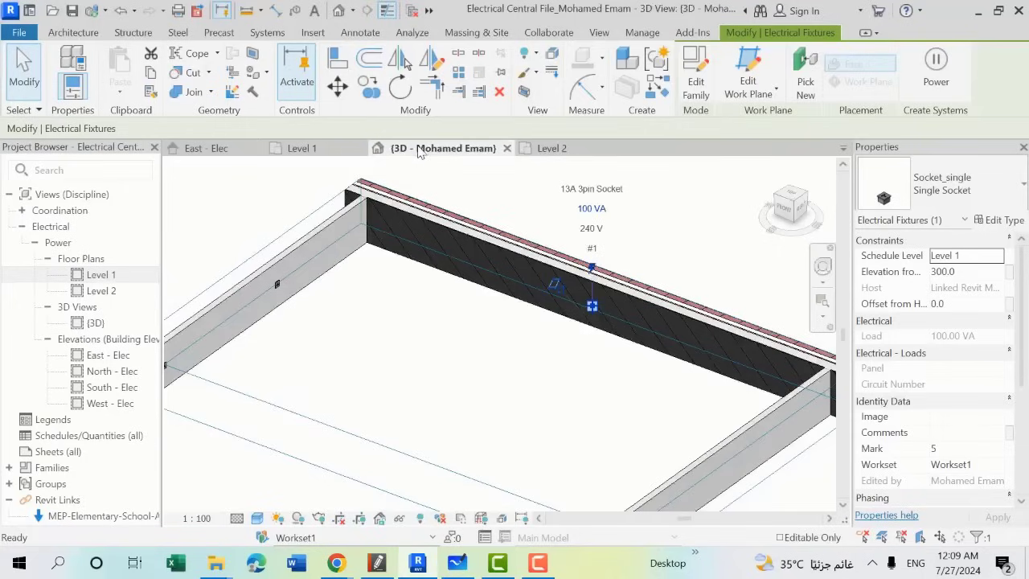
{"action": "left_click_drag", "start_coordinate": [419, 152], "coordinate": [1021, 305]}
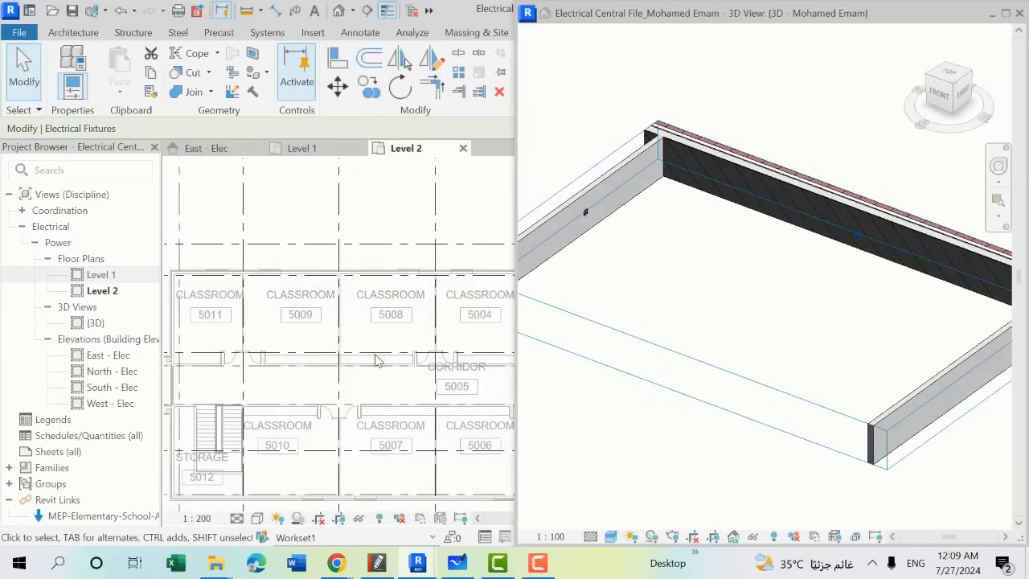
Step: Pan the Level 2 plan toward classroom 5004, then return to the Level 1 plan
{"action": "scroll", "coordinate": [333, 333], "scroll_direction": "up", "scroll_amount": 2}
{"action": "middle_click_drag", "start_coordinate": [333, 333], "coordinate": [261, 320]}
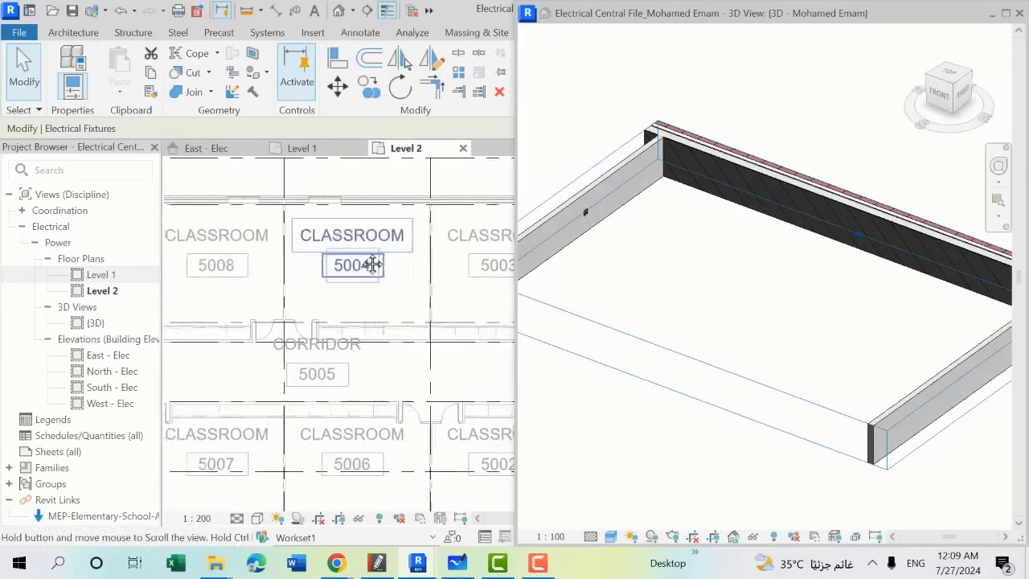
{"action": "middle_click_drag", "start_coordinate": [372, 264], "coordinate": [345, 241]}
{"action": "scroll", "coordinate": [340, 216], "scroll_direction": "down", "scroll_amount": 1}
{"action": "left_click", "coordinate": [302, 148]}
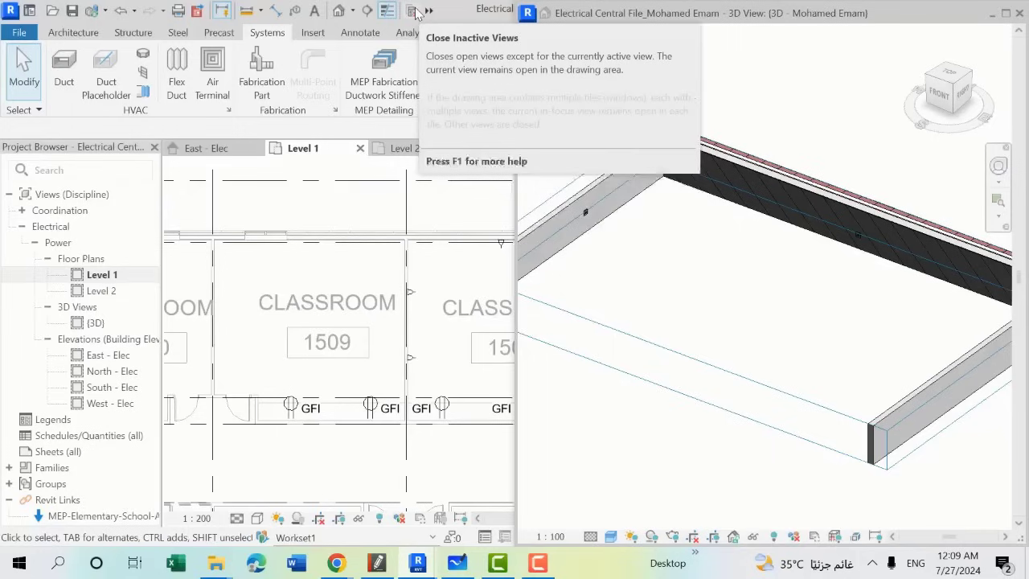
Step: Close all views except Level 1 and move the socket up the wall in plan
{"action": "left_click", "coordinate": [416, 14]}
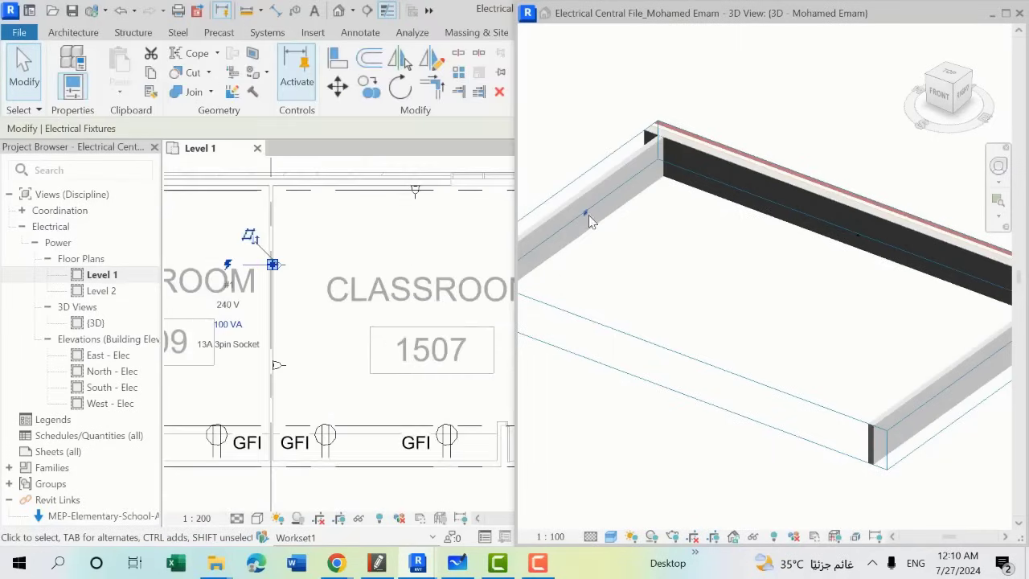
{"action": "mouse_move", "coordinate": [275, 252]}
{"action": "left_mouse_down"}
{"action": "mouse_move", "coordinate": [274, 201]}
{"action": "mouse_move", "coordinate": [274, 290]}
{"action": "left_mouse_up"}
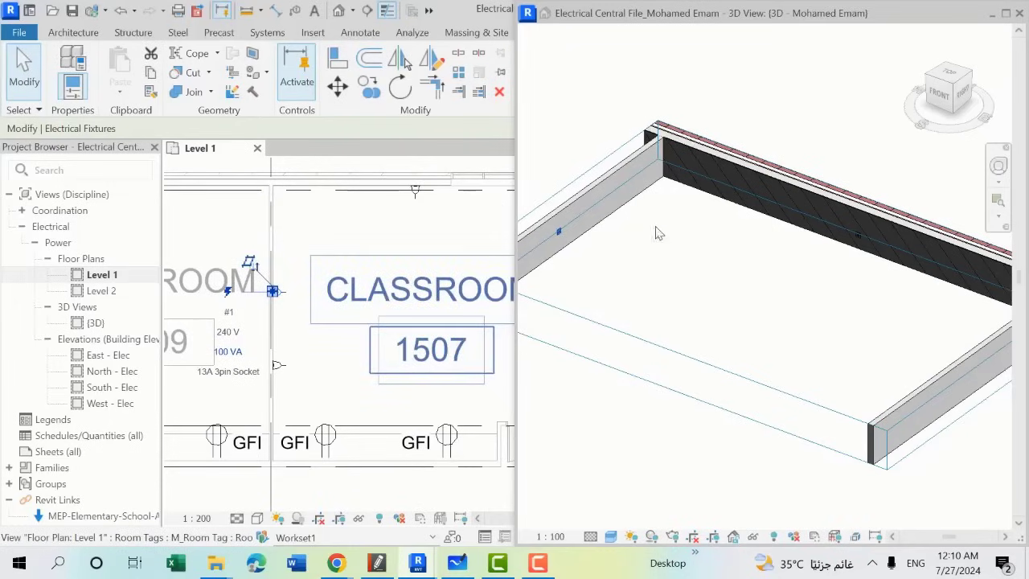
{"action": "scroll", "coordinate": [655, 241], "scroll_direction": "down", "scroll_amount": 3}
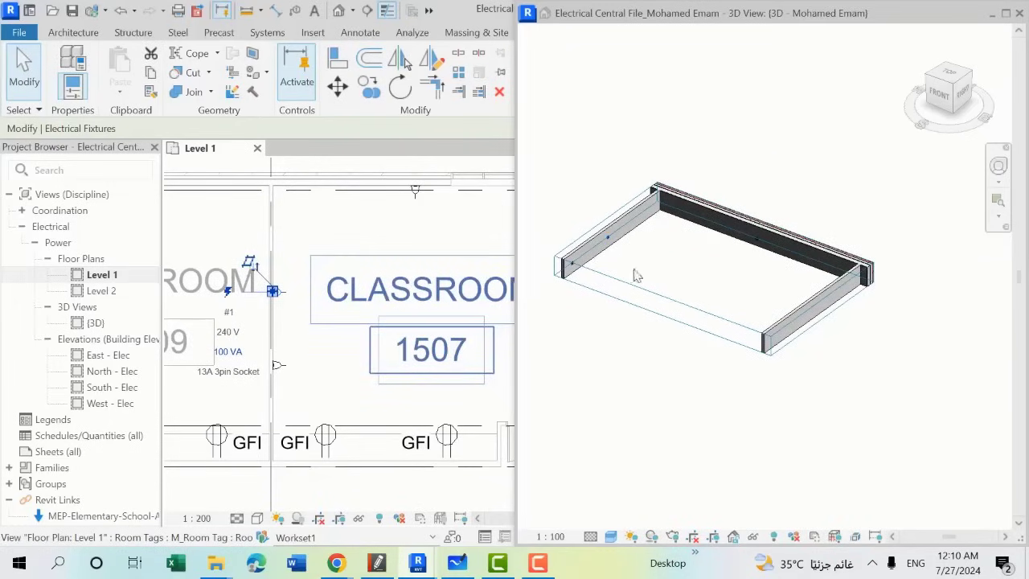
Step: Select the section box in the tiled 3D view to show its grips
{"action": "left_click", "coordinate": [678, 324]}
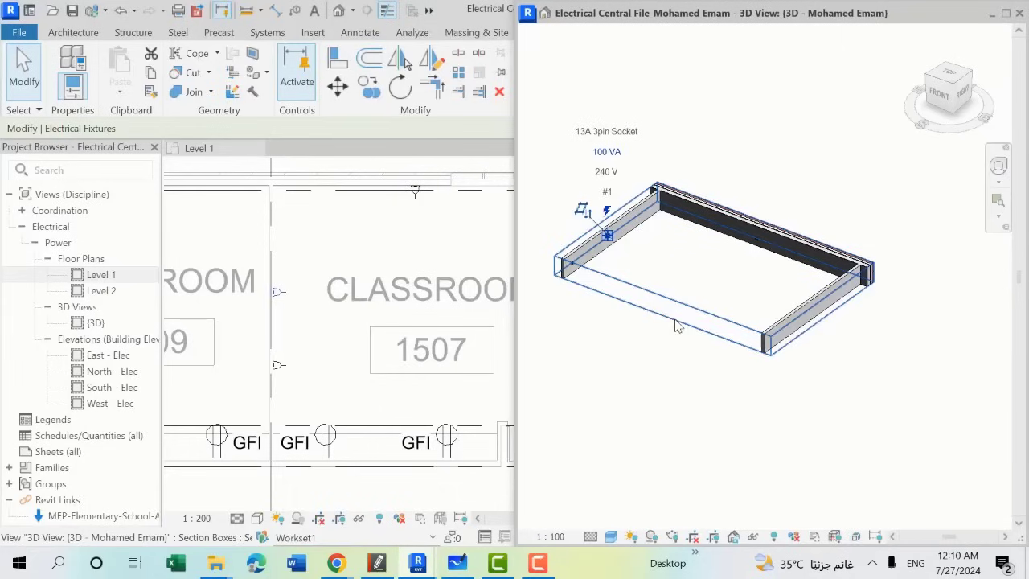
{"action": "scroll", "coordinate": [688, 275], "scroll_direction": "down", "scroll_amount": 1}
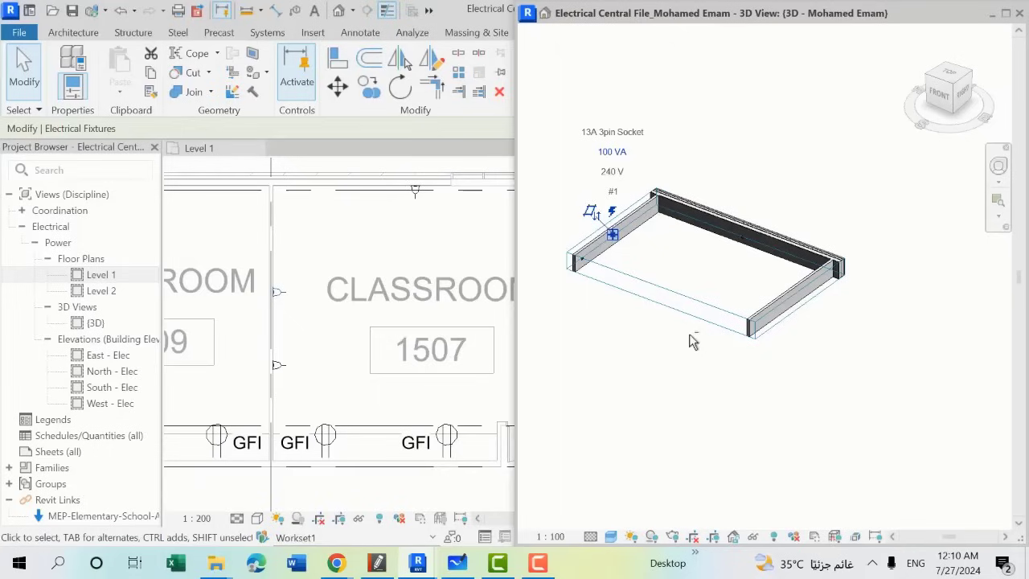
{"action": "left_click", "coordinate": [690, 334]}
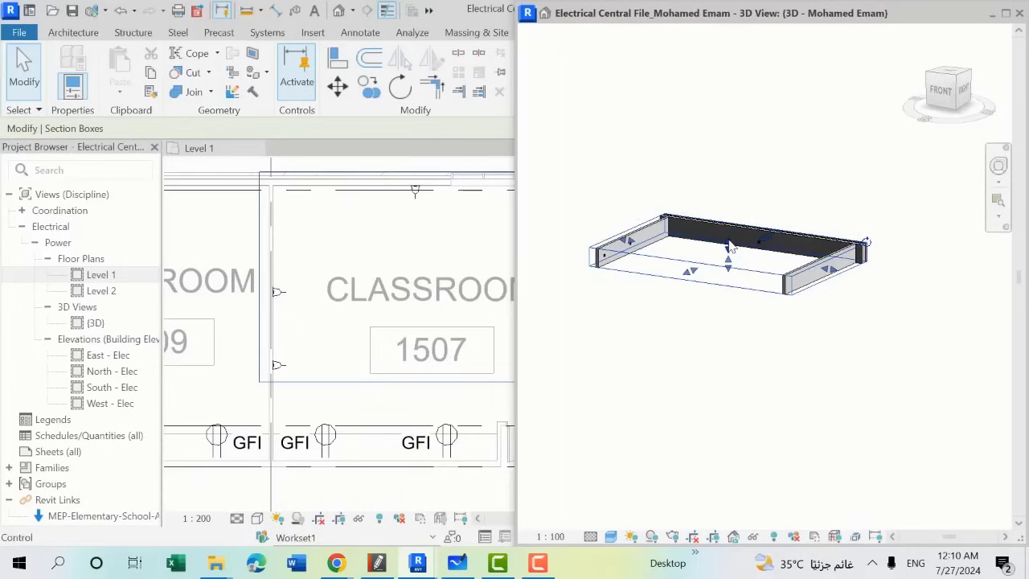
Step: Raise the section box top to Level 2 and drop its bottom below the floor slab
{"action": "left_click_drag", "start_coordinate": [727, 239], "coordinate": [728, 145]}
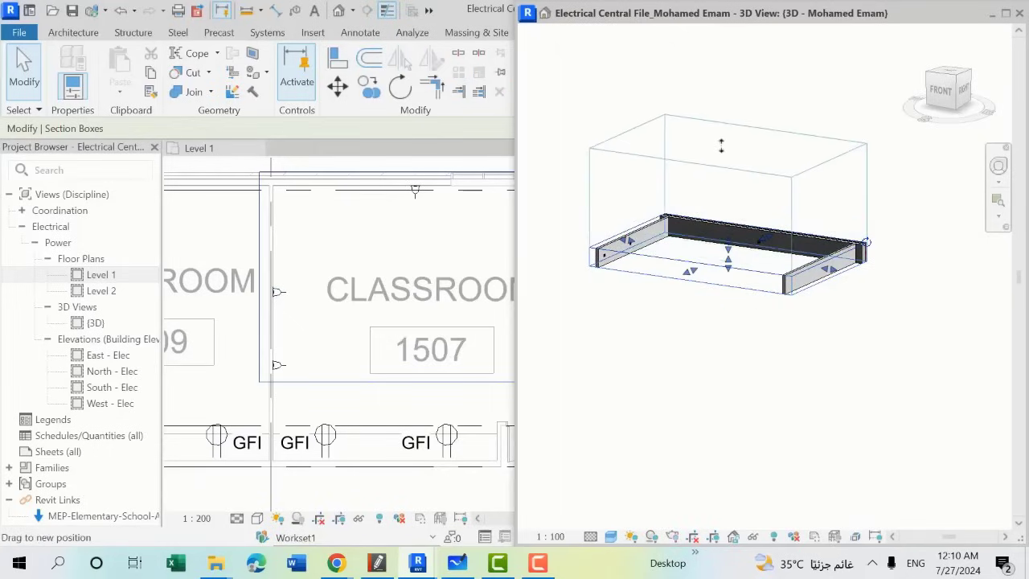
{"action": "mouse_move", "coordinate": [716, 269]}
{"action": "middle_mouse_down", "text": "shift"}
{"action": "mouse_move", "coordinate": [740, 290]}
{"action": "mouse_move", "coordinate": [740, 249]}
{"action": "mouse_move", "coordinate": [719, 188]}
{"action": "middle_mouse_up", "text": "shift"}
{"action": "left_click_drag", "start_coordinate": [733, 265], "coordinate": [730, 392]}
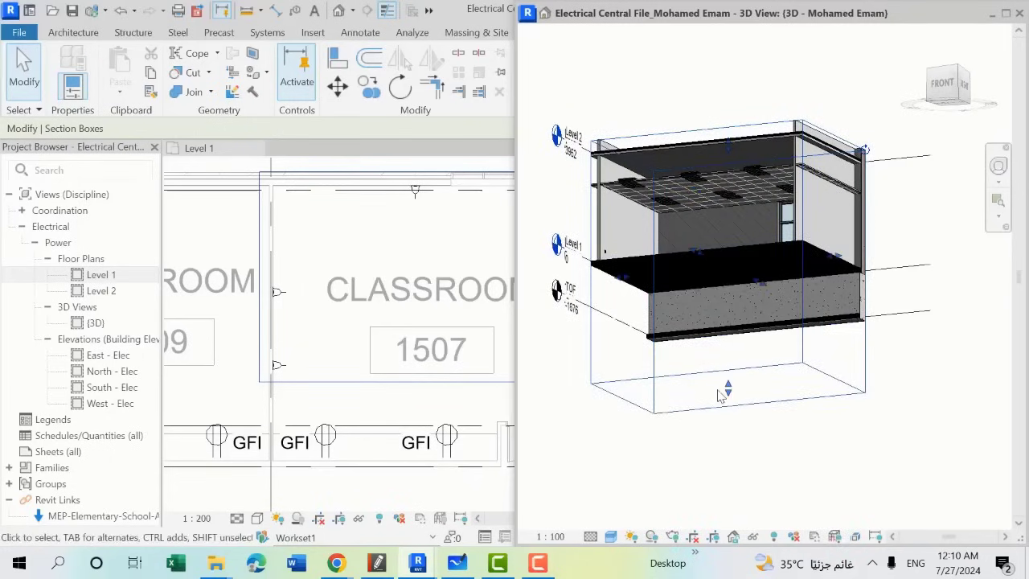
{"action": "mouse_move", "coordinate": [811, 347]}
{"action": "middle_mouse_down", "text": "shift"}
{"action": "mouse_move", "coordinate": [765, 394]}
{"action": "mouse_move", "coordinate": [710, 303]}
{"action": "mouse_move", "coordinate": [679, 394]}
{"action": "middle_mouse_up", "text": "shift"}
{"action": "key", "text": "Escape"}
Step: Orbit to face classroom 1507's wall and select the 13A 3pin Socket to inspect it
{"action": "mouse_move", "coordinate": [735, 310]}
{"action": "middle_mouse_down", "text": "shift"}
{"action": "mouse_move", "coordinate": [561, 261]}
{"action": "mouse_move", "coordinate": [841, 357]}
{"action": "mouse_move", "coordinate": [909, 361]}
{"action": "mouse_move", "coordinate": [999, 345]}
{"action": "mouse_move", "coordinate": [579, 290]}
{"action": "mouse_move", "coordinate": [638, 254]}
{"action": "middle_mouse_up", "text": "shift"}
{"action": "scroll", "coordinate": [637, 254], "scroll_direction": "up", "scroll_amount": 3}
{"action": "scroll", "coordinate": [599, 270], "scroll_direction": "up", "scroll_amount": 3}
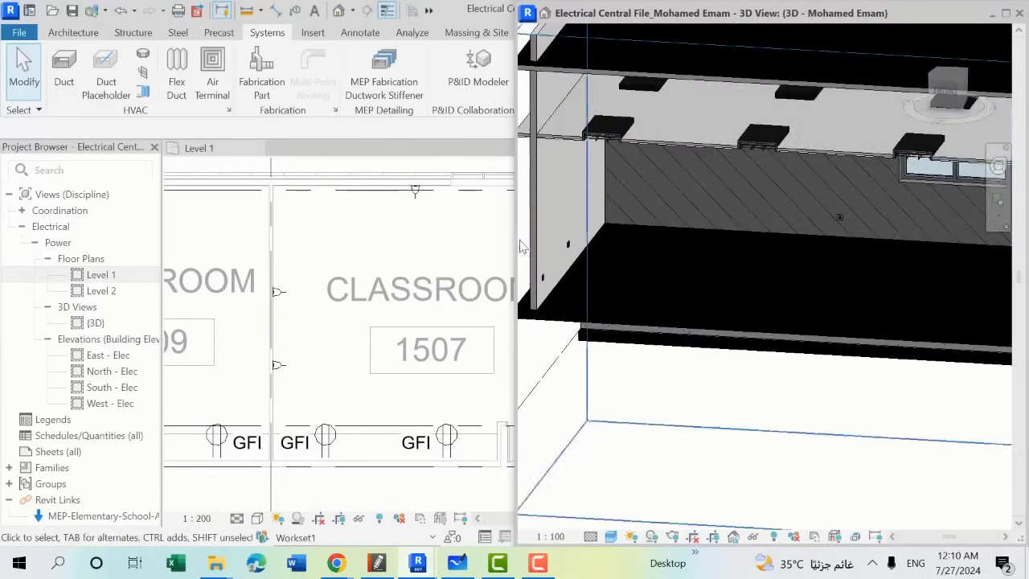
{"action": "scroll", "coordinate": [583, 261], "scroll_direction": "up", "scroll_amount": 3}
{"action": "scroll", "coordinate": [566, 260], "scroll_direction": "up", "scroll_amount": 1}
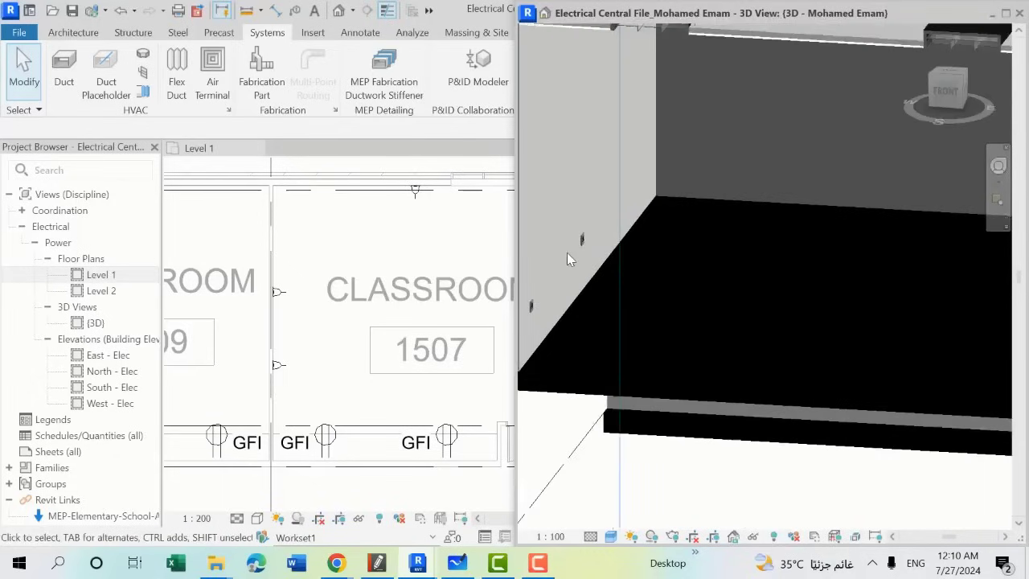
{"action": "left_click", "coordinate": [581, 239]}
{"action": "mouse_move", "coordinate": [581, 239]}
{"action": "middle_mouse_down", "text": "shift"}
{"action": "mouse_move", "coordinate": [766, 311]}
{"action": "mouse_move", "coordinate": [735, 260]}
{"action": "middle_mouse_up", "text": "shift"}
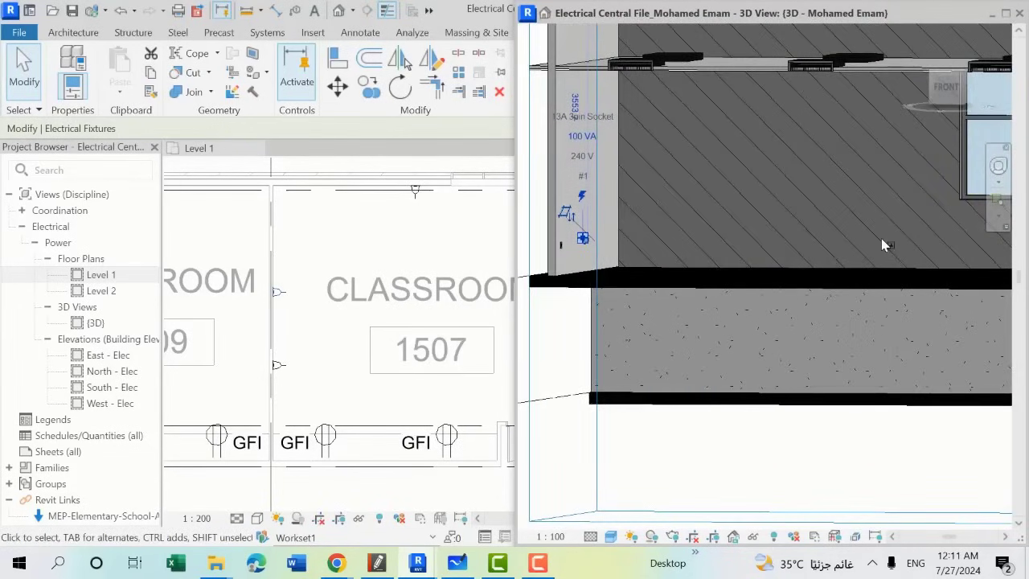
{"action": "mouse_move", "coordinate": [889, 244]}
{"action": "middle_mouse_down", "text": "shift"}
{"action": "mouse_move", "coordinate": [905, 280]}
{"action": "mouse_move", "coordinate": [882, 308]}
{"action": "mouse_move", "coordinate": [801, 285]}
{"action": "mouse_move", "coordinate": [861, 195]}
{"action": "mouse_move", "coordinate": [933, 266]}
{"action": "mouse_move", "coordinate": [866, 314]}
{"action": "mouse_move", "coordinate": [802, 319]}
{"action": "middle_mouse_up", "text": "shift"}
{"action": "middle_click_drag", "start_coordinate": [704, 320], "coordinate": [824, 250], "text": "shift"}
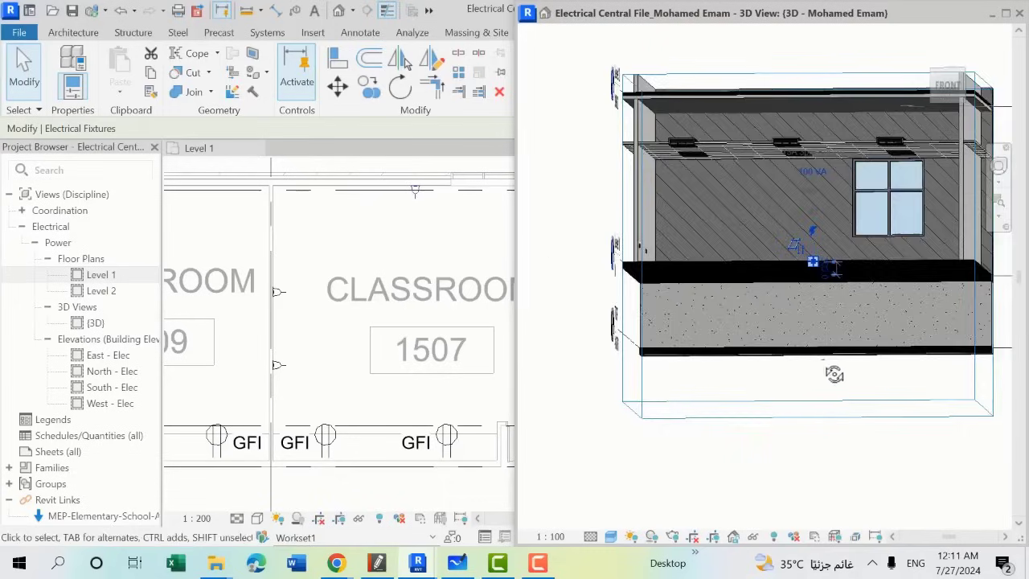
{"action": "scroll", "coordinate": [884, 161], "scroll_direction": "up", "scroll_amount": 2}
{"action": "scroll", "coordinate": [876, 207], "scroll_direction": "up", "scroll_amount": 2}
{"action": "mouse_move", "coordinate": [876, 207]}
{"action": "middle_mouse_down"}
{"action": "mouse_move", "coordinate": [853, 302]}
{"action": "mouse_move", "coordinate": [714, 280]}
{"action": "middle_mouse_up"}
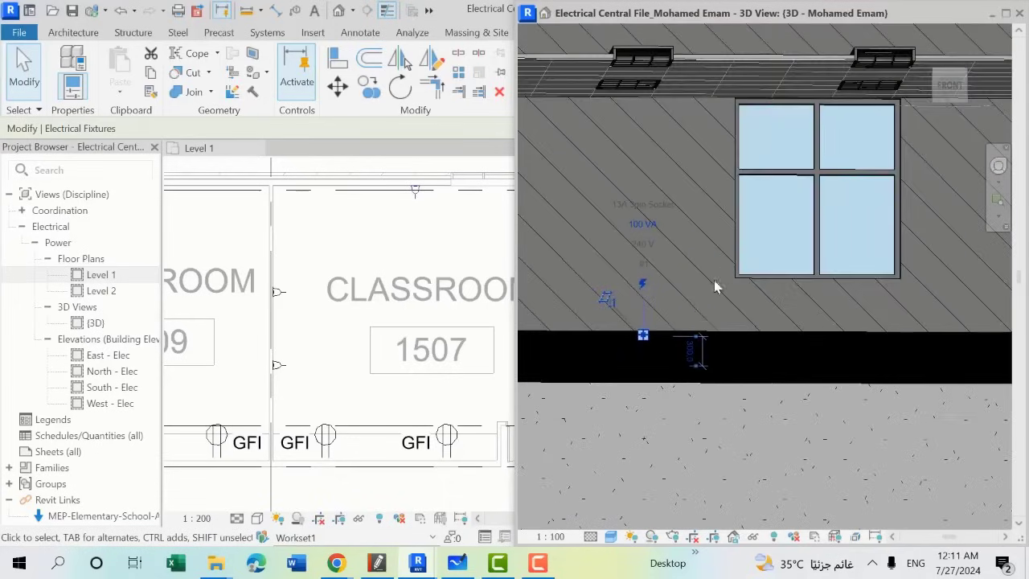
{"action": "scroll", "coordinate": [685, 307], "scroll_direction": "up", "scroll_amount": 1}
{"action": "scroll", "coordinate": [685, 304], "scroll_direction": "down", "scroll_amount": 2}
{"action": "middle_click_drag", "start_coordinate": [702, 392], "coordinate": [743, 295], "text": "shift"}
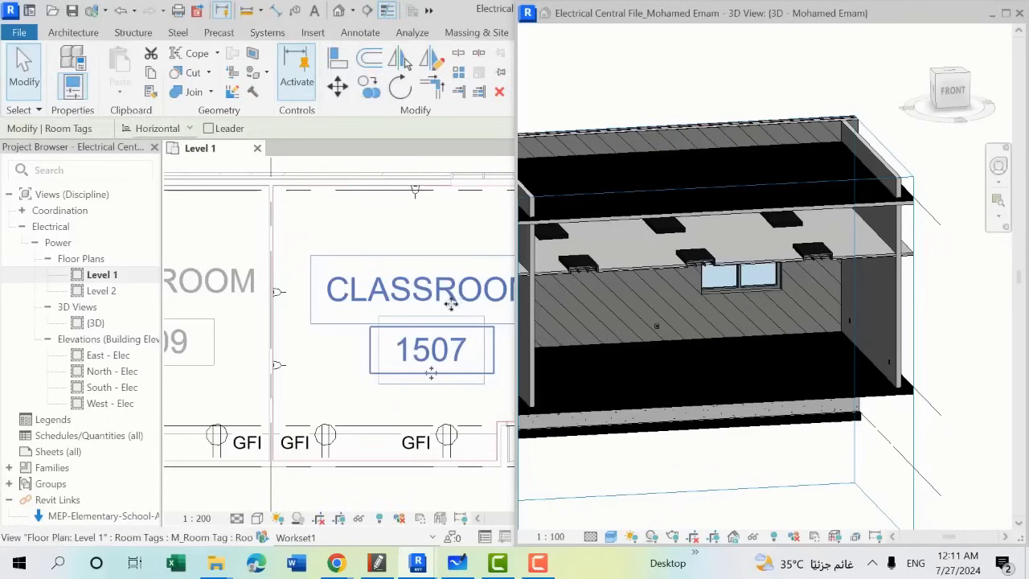
{"action": "left_click", "coordinate": [451, 314]}
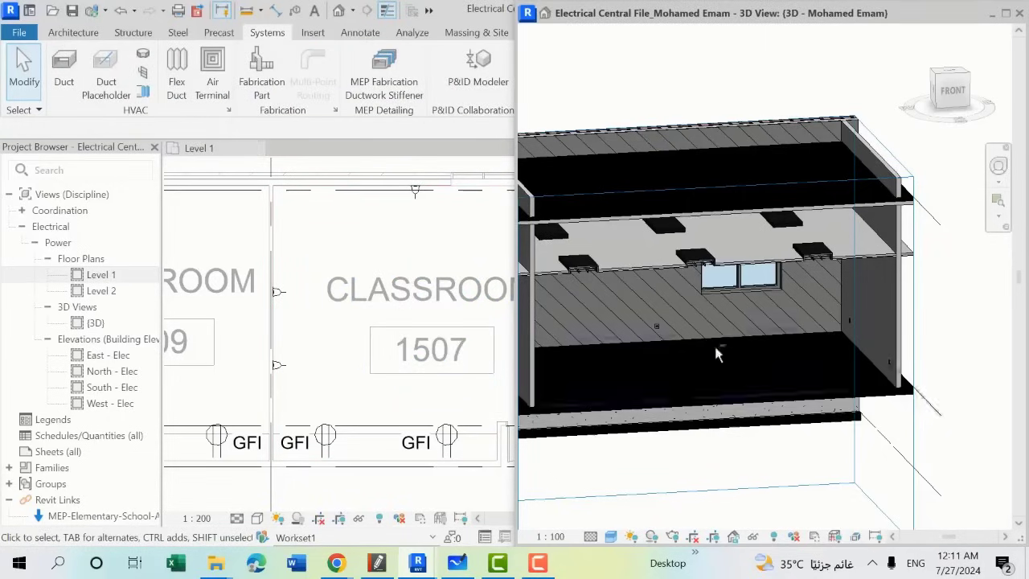
{"action": "middle_click_drag", "start_coordinate": [714, 343], "coordinate": [840, 299], "text": "shift"}
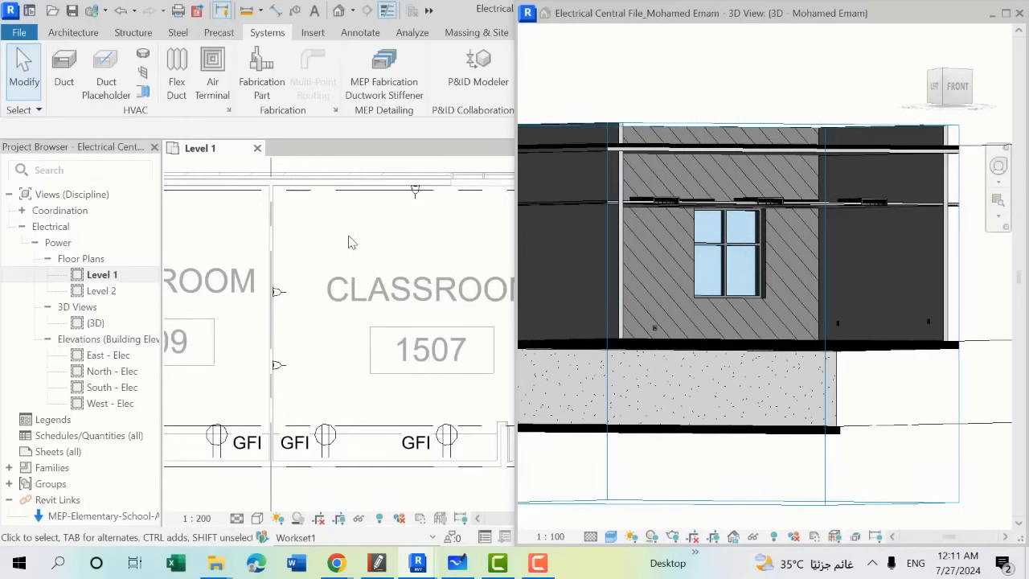
Step: Close the floating 3D view window
{"action": "scroll", "coordinate": [349, 239], "scroll_direction": "down", "scroll_amount": 2}
{"action": "scroll", "coordinate": [438, 259], "scroll_direction": "up", "scroll_amount": 1}
{"action": "middle_click_drag", "start_coordinate": [458, 258], "coordinate": [423, 260]}
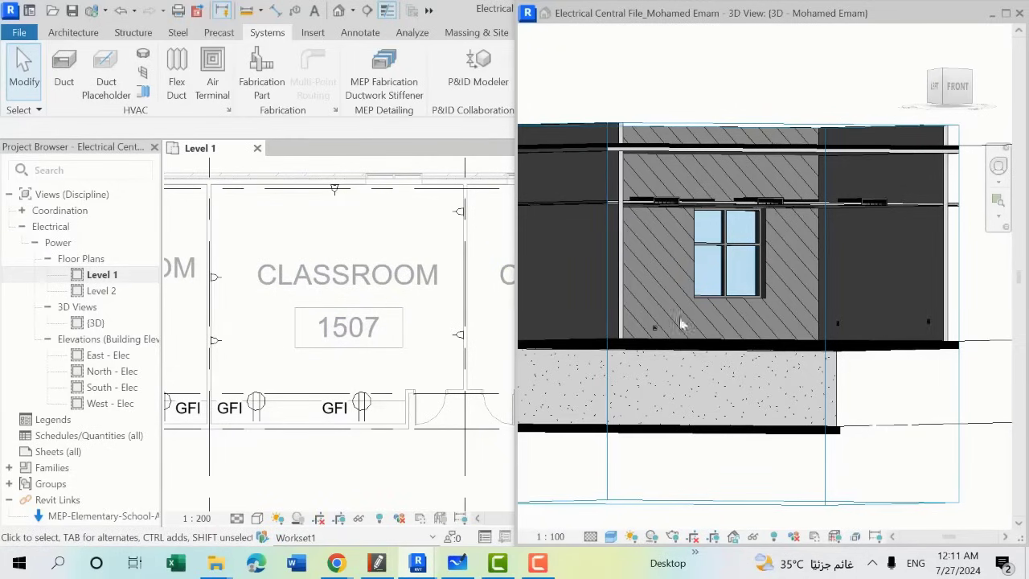
{"action": "left_click", "coordinate": [849, 296]}
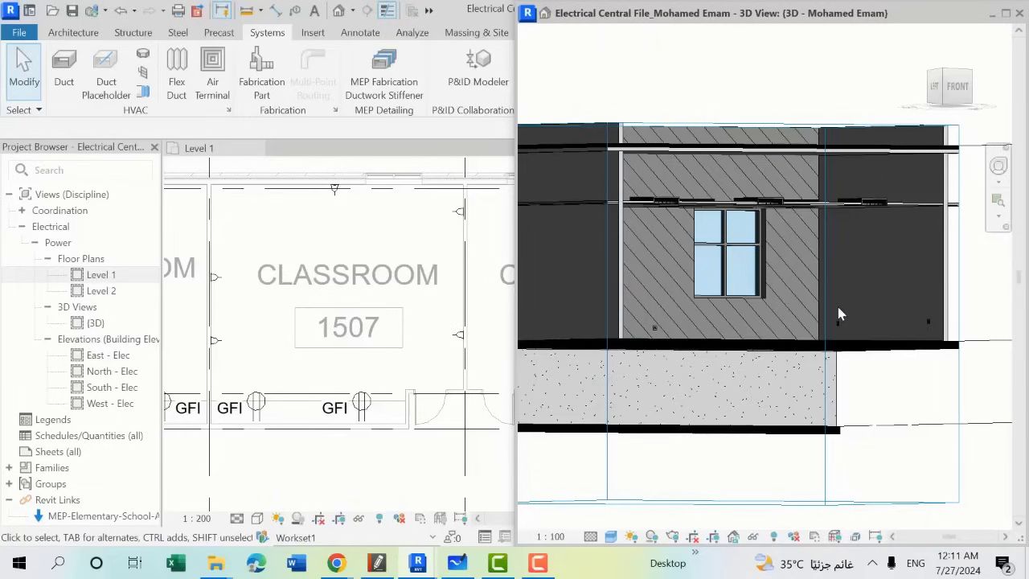
{"action": "left_click", "coordinate": [1019, 13]}
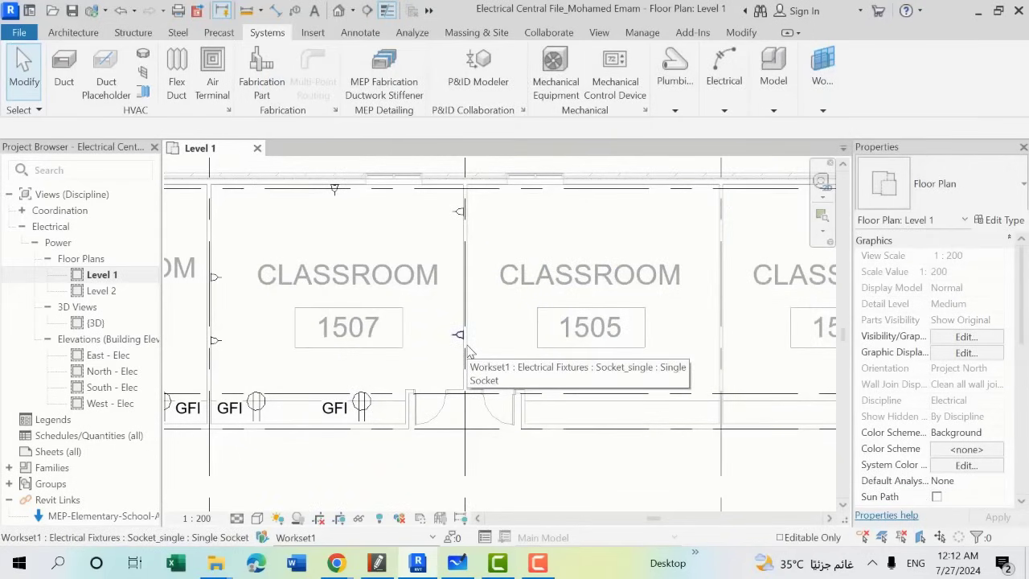
Step: Window-select classroom 1507 in the Level 1 plan and open a boxed 3D view with BX
{"action": "middle_click_drag", "start_coordinate": [469, 351], "coordinate": [496, 375]}
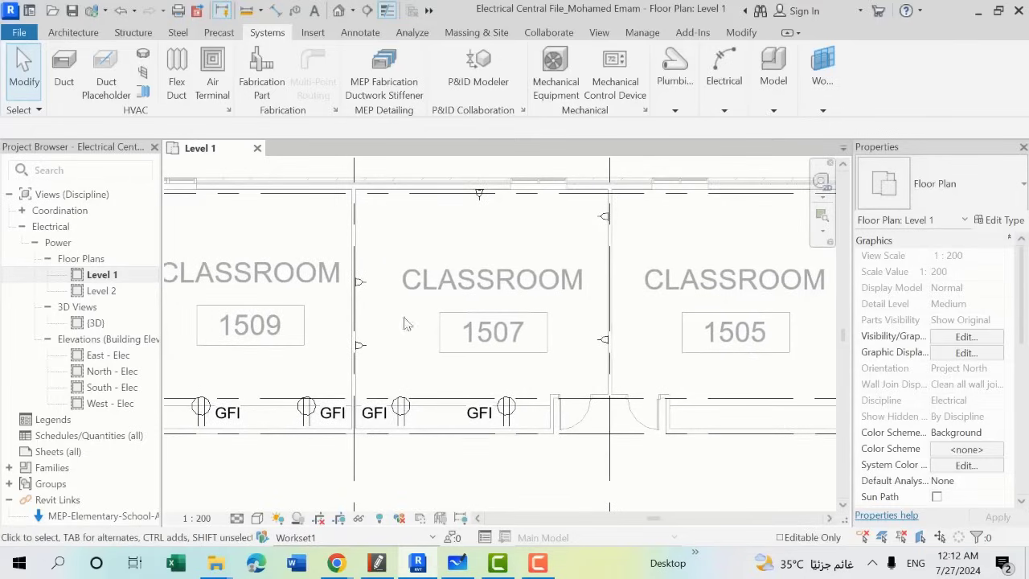
{"action": "scroll", "coordinate": [454, 251], "scroll_direction": "up", "scroll_amount": 2}
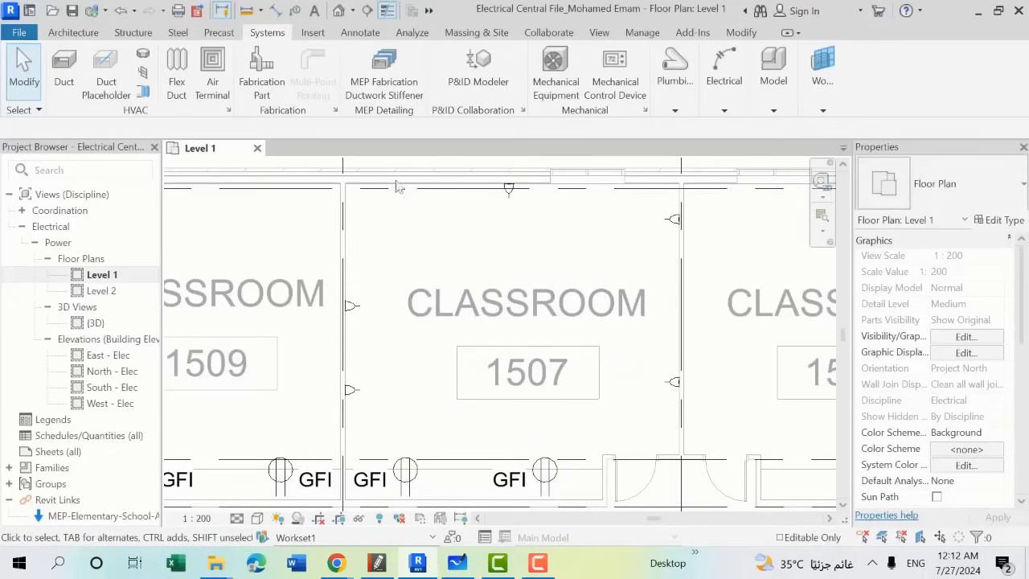
{"action": "scroll", "coordinate": [310, 173], "scroll_direction": "down", "scroll_amount": 1}
{"action": "left_click_drag", "start_coordinate": [308, 169], "coordinate": [657, 435]}
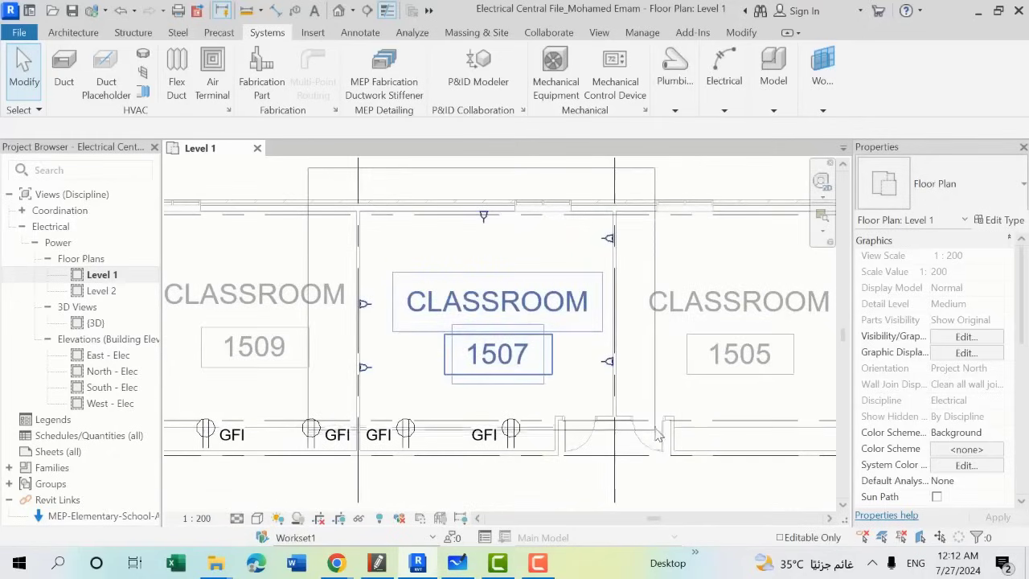
{"action": "key", "text": "b"}
{"action": "key", "text": "x"}
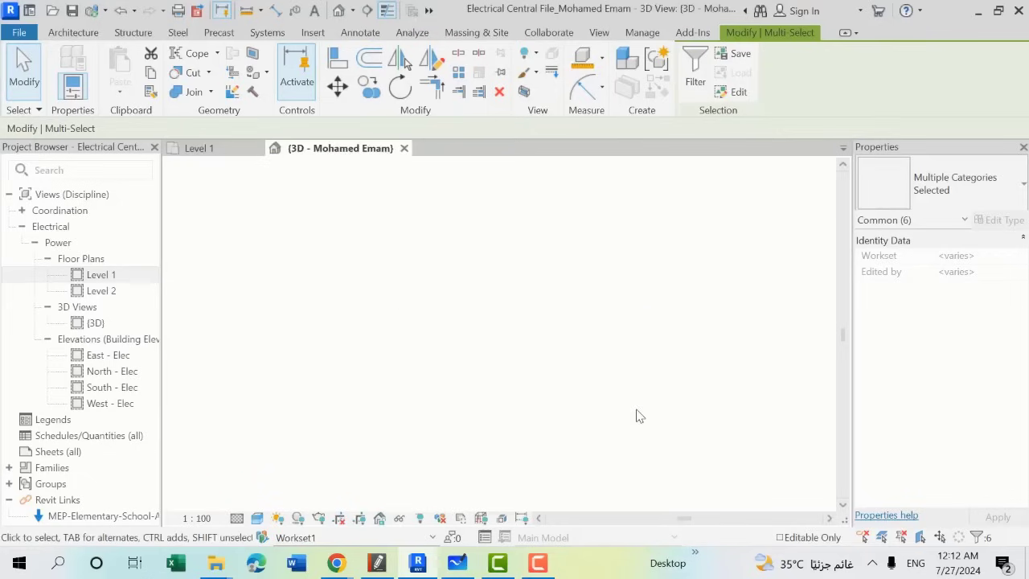
Step: Tile windows with WT, rerun BX, then float and close the 3D view window
{"action": "key", "text": "w"}
{"action": "key", "text": "t"}
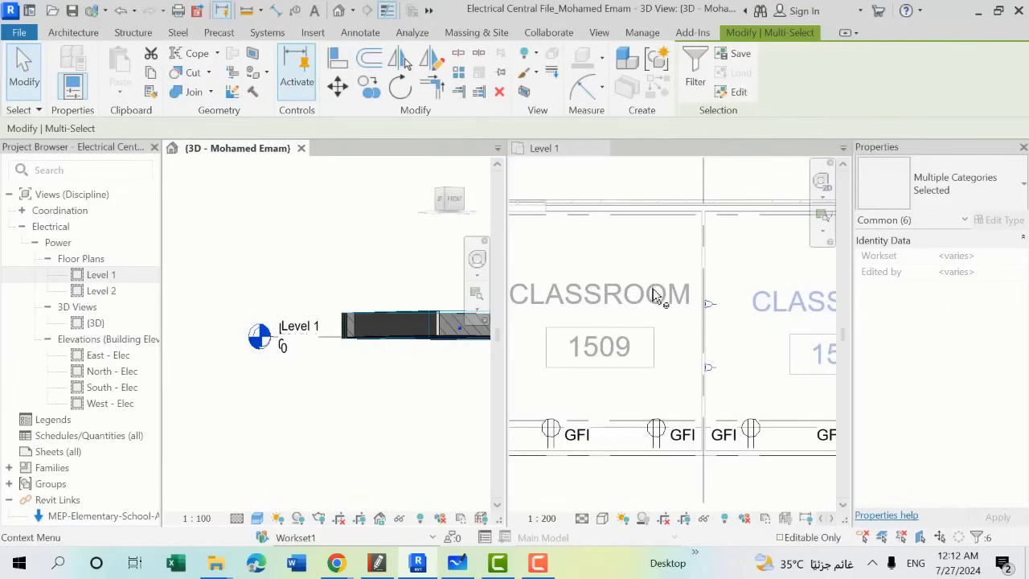
{"action": "scroll", "coordinate": [658, 304], "scroll_direction": "down", "scroll_amount": 2}
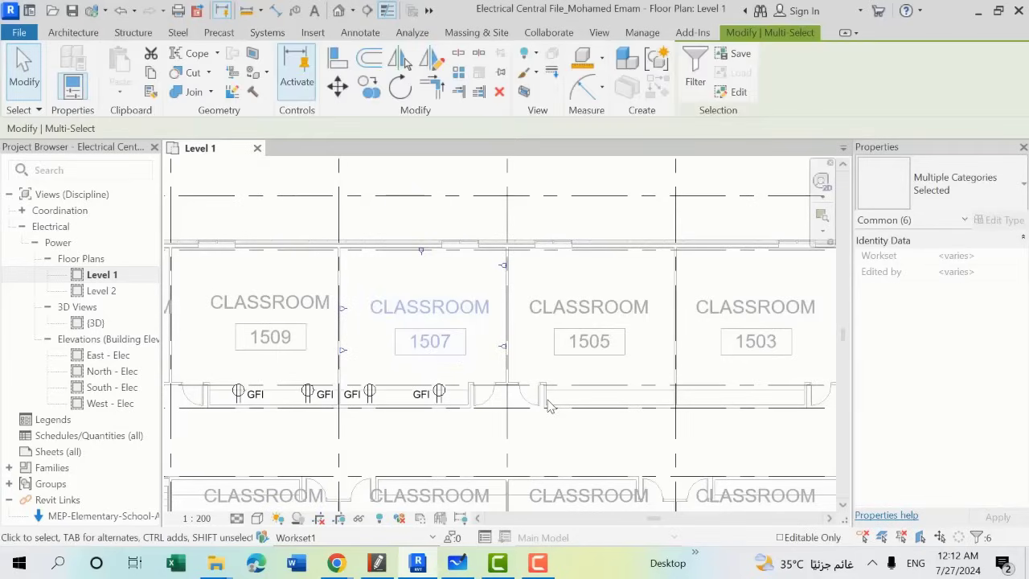
{"action": "key", "text": "b"}
{"action": "key", "text": "x"}
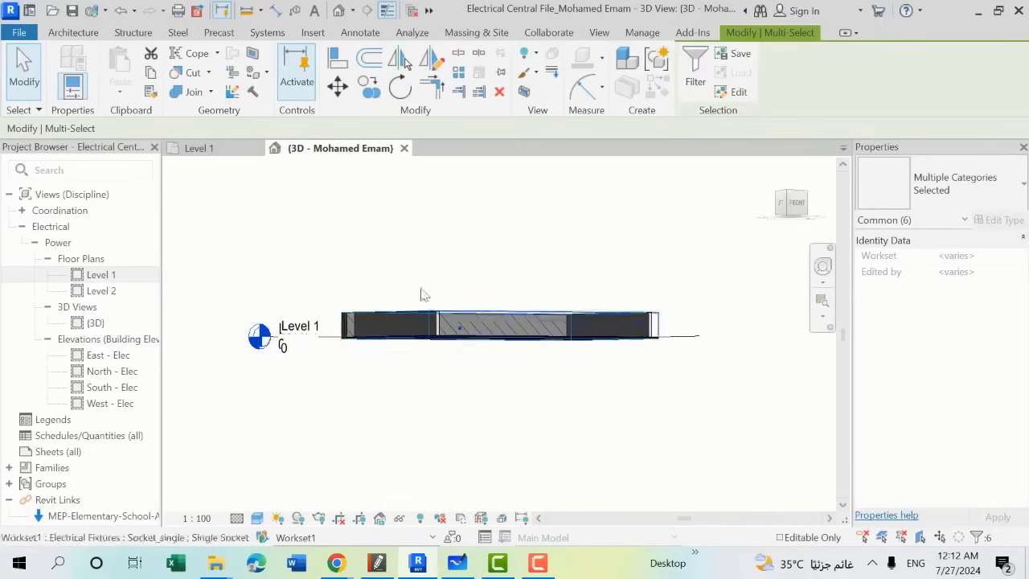
{"action": "mouse_move", "coordinate": [338, 148]}
{"action": "left_mouse_down"}
{"action": "mouse_move", "coordinate": [842, 7]}
{"action": "mouse_move", "coordinate": [744, 255]}
{"action": "left_mouse_up"}
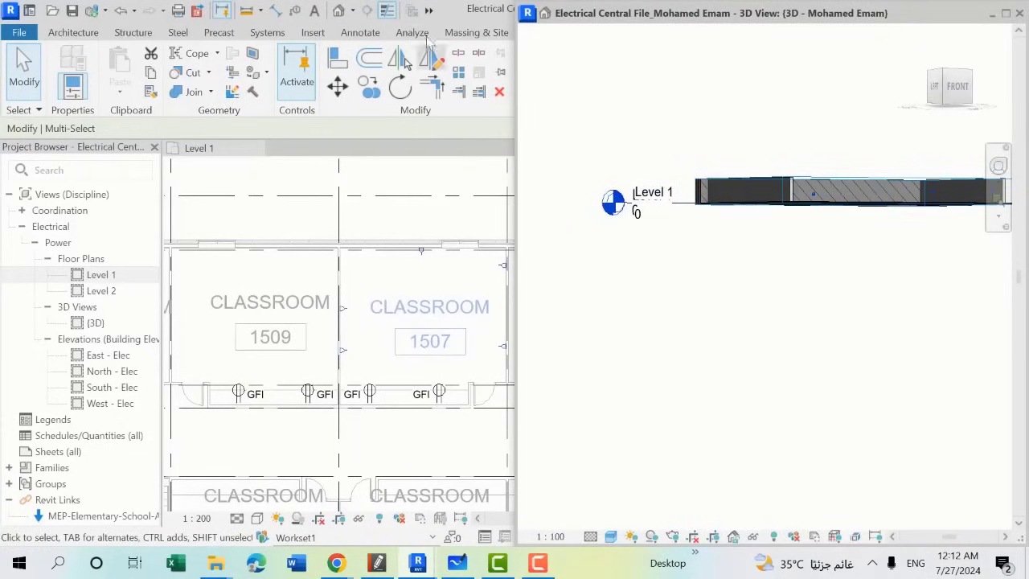
{"action": "left_click", "coordinate": [1019, 14]}
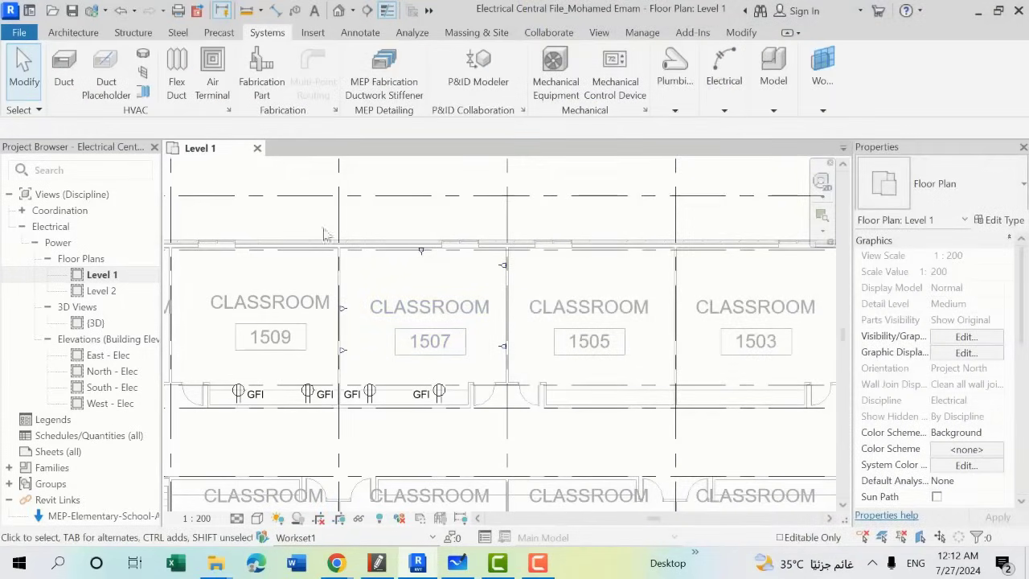
Step: Reselect classroom 1507, rerun BX and tile it, then close the 3D view tab
{"action": "left_click_drag", "start_coordinate": [309, 217], "coordinate": [582, 437]}
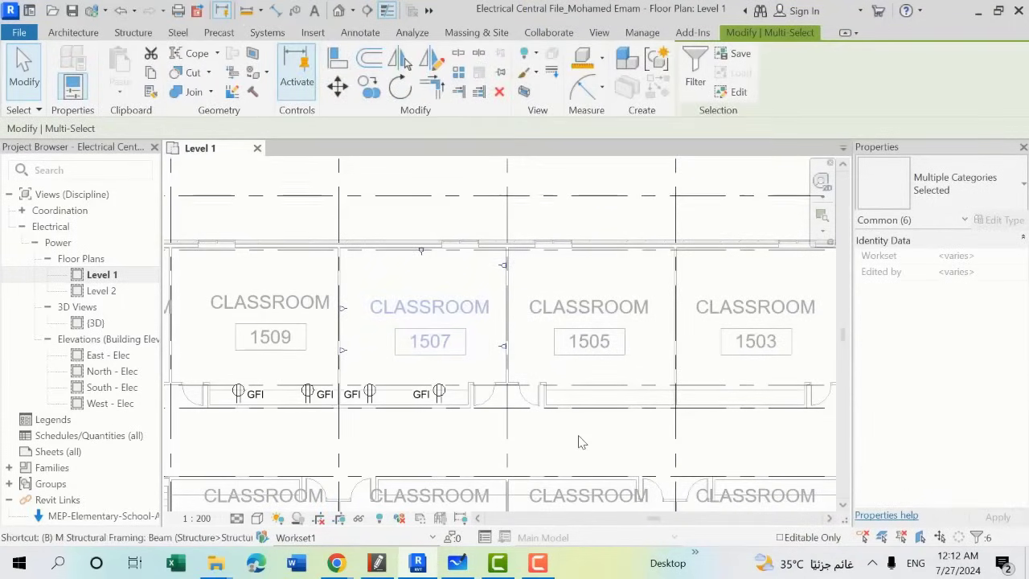
{"action": "key", "text": "b"}
{"action": "key", "text": "x"}
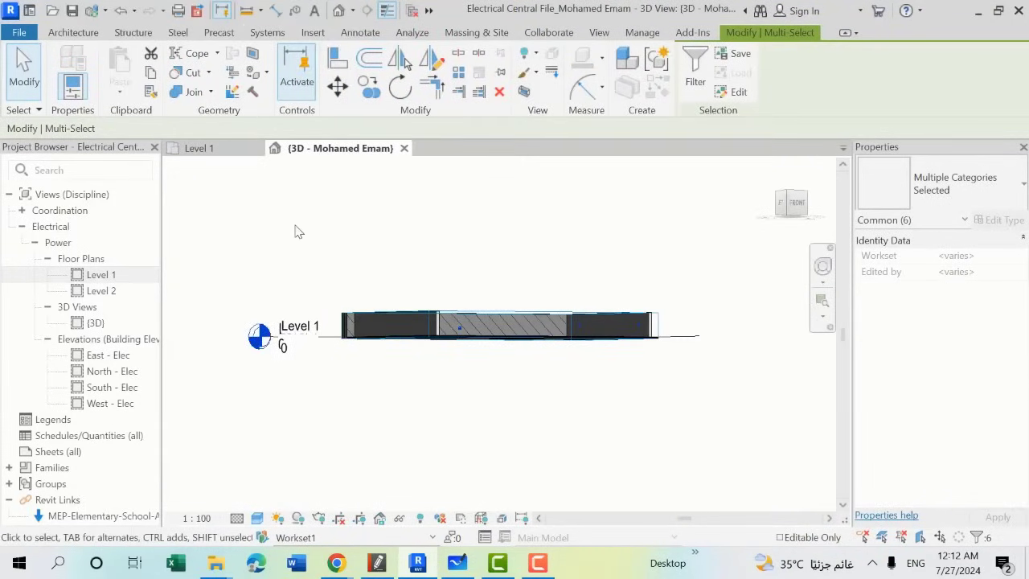
{"action": "key", "text": "t"}
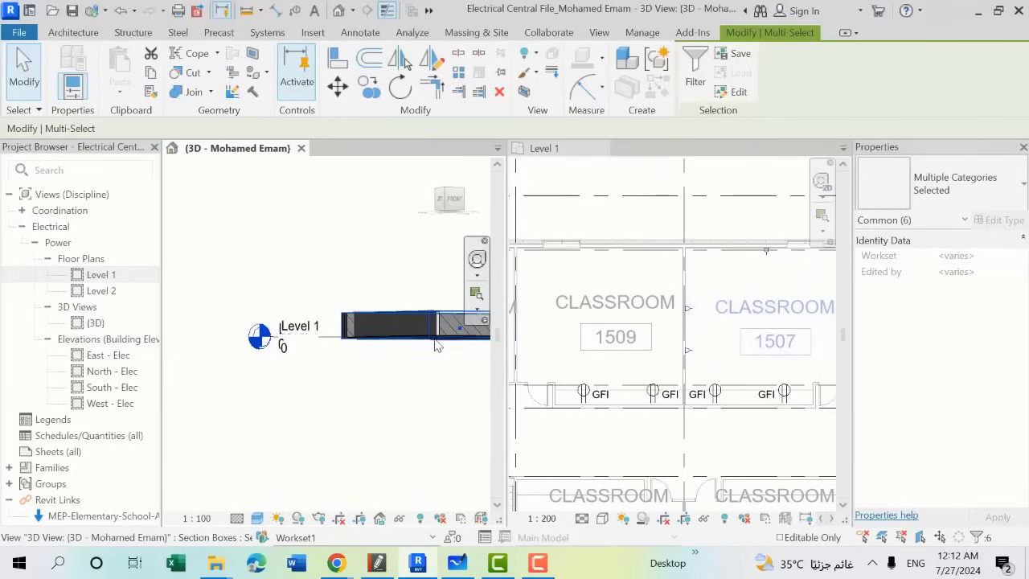
{"action": "scroll", "coordinate": [386, 324], "scroll_direction": "down", "scroll_amount": 1}
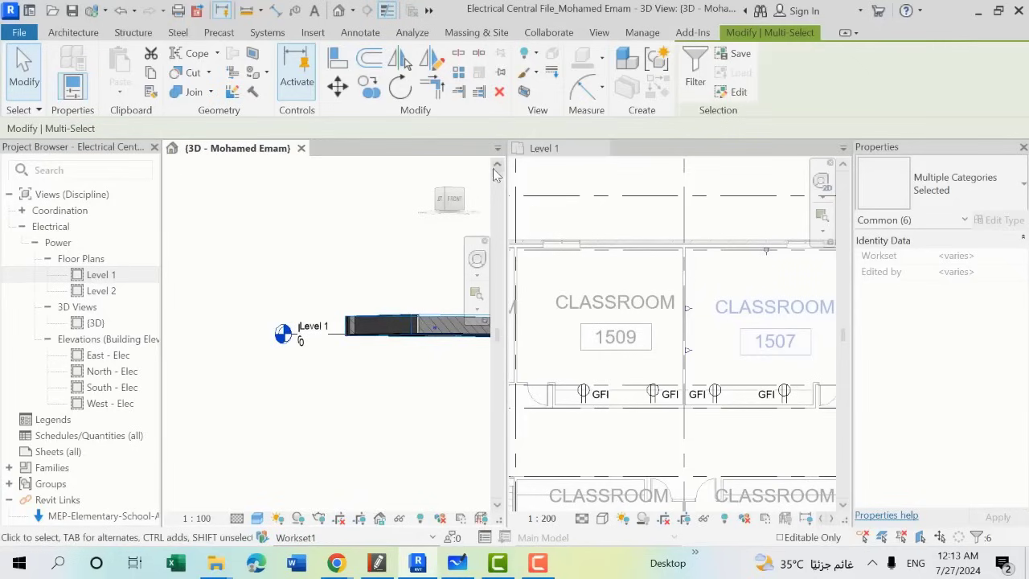
{"action": "left_click", "coordinate": [301, 148]}
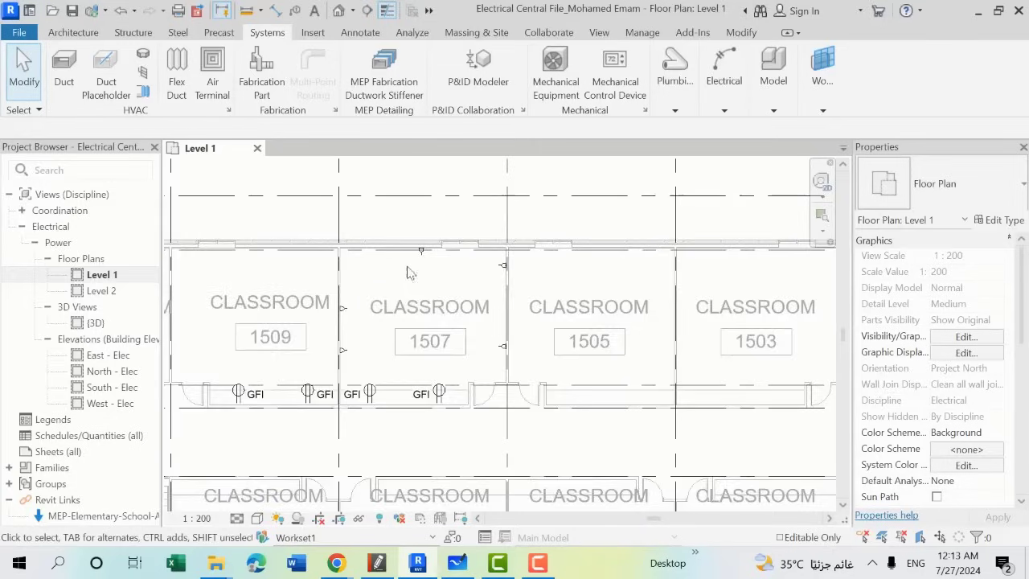
Step: Frame classroom 1507 in the Level 1 plan and start the Aligned Dimension tool
{"action": "scroll", "coordinate": [407, 274], "scroll_direction": "down", "scroll_amount": 2}
{"action": "scroll", "coordinate": [378, 338], "scroll_direction": "up", "scroll_amount": 2}
{"action": "scroll", "coordinate": [378, 338], "scroll_direction": "up", "scroll_amount": 2}
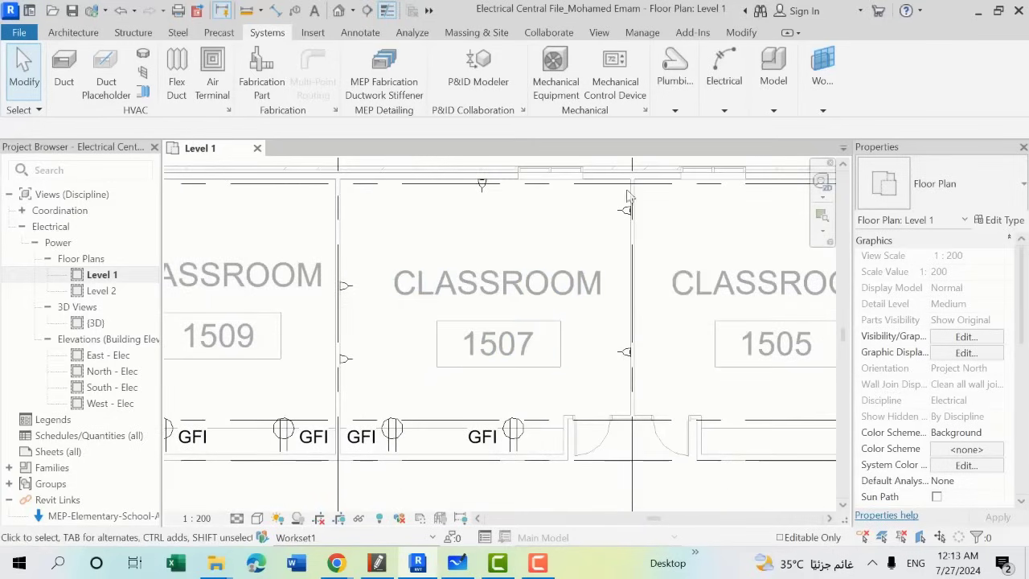
{"action": "scroll", "coordinate": [615, 297], "scroll_direction": "up", "scroll_amount": 1}
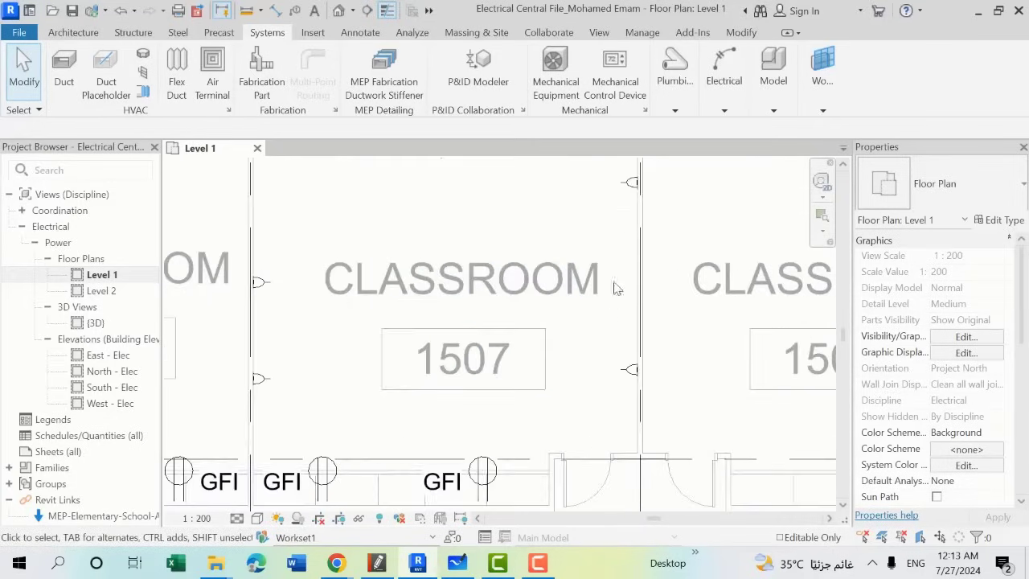
{"action": "middle_click_drag", "start_coordinate": [621, 249], "coordinate": [627, 294]}
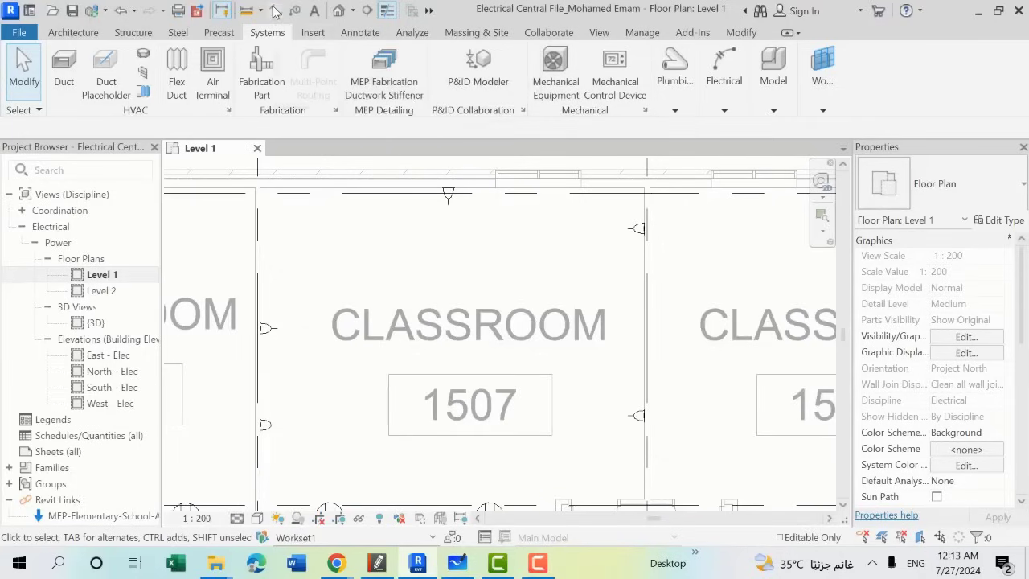
{"action": "left_click", "coordinate": [740, 32]}
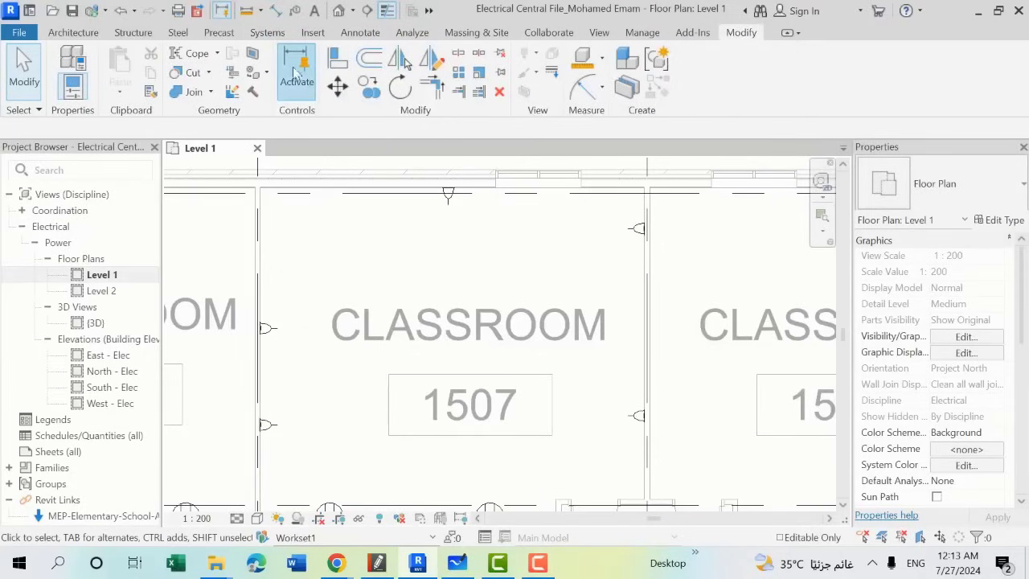
{"action": "left_click", "coordinate": [276, 11]}
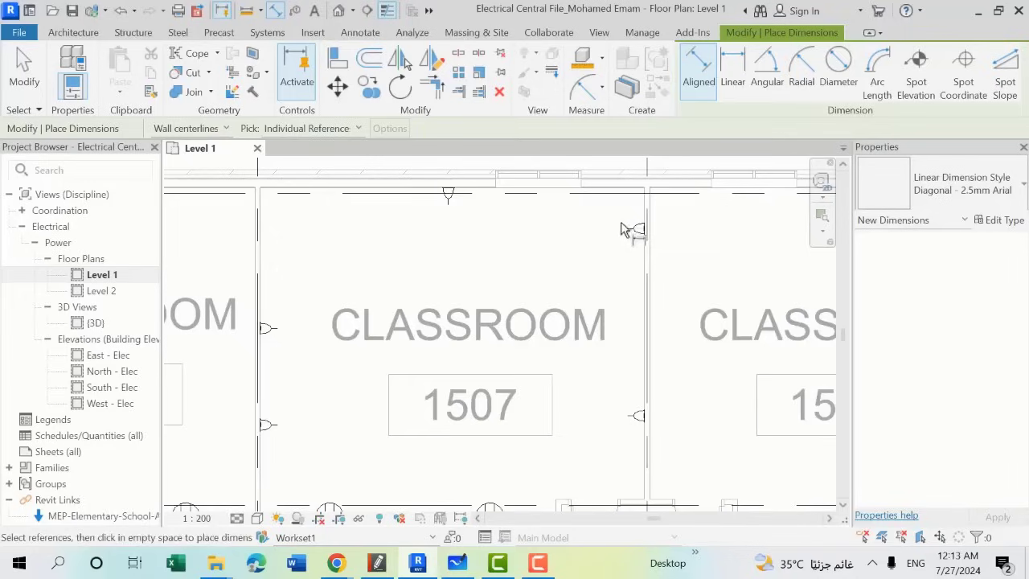
Step: Place the 3664 aligned dimension between the two sockets on the right wall
{"action": "scroll", "coordinate": [624, 230], "scroll_direction": "up", "scroll_amount": 3}
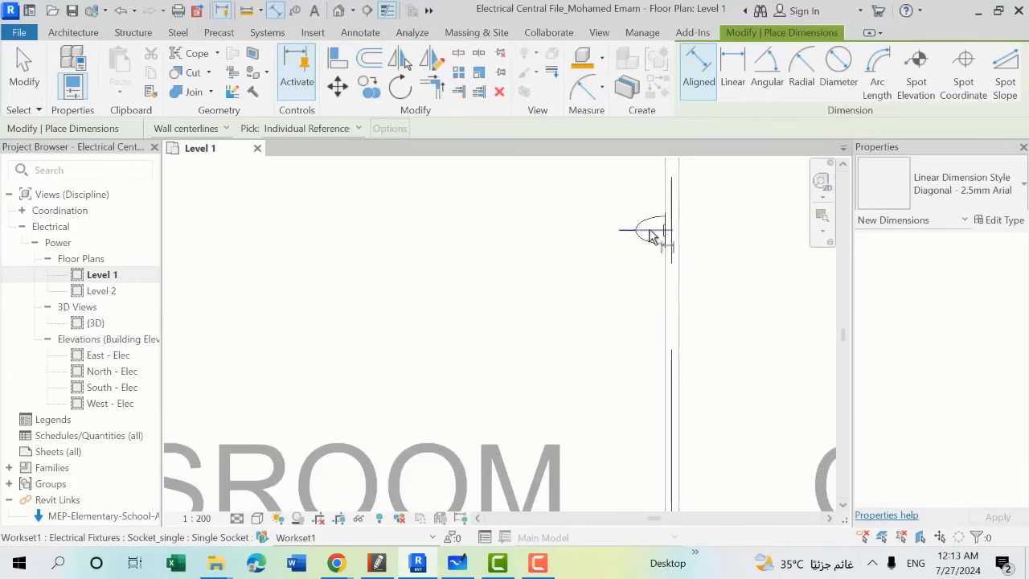
{"action": "scroll", "coordinate": [653, 238], "scroll_direction": "down", "scroll_amount": 2}
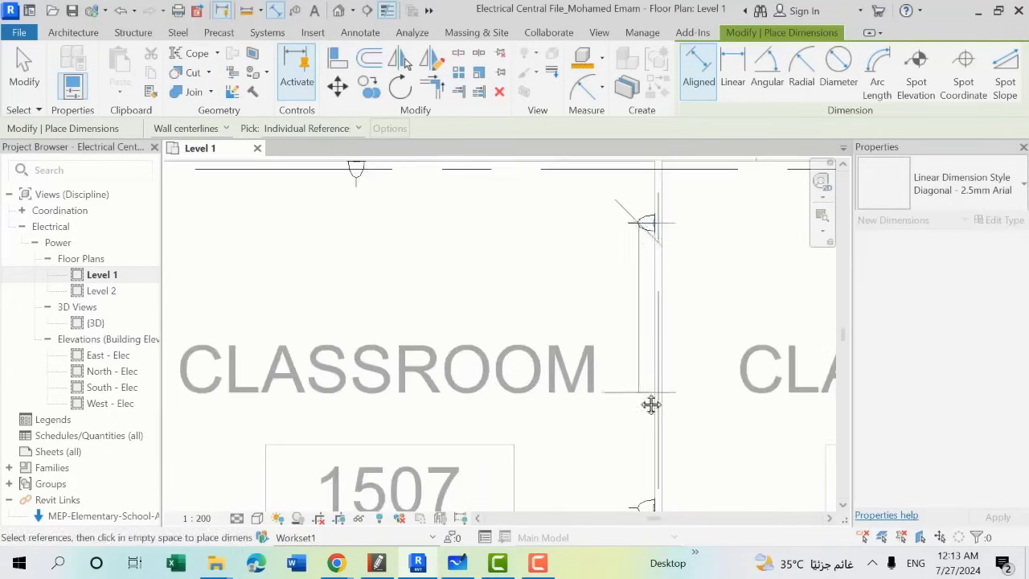
{"action": "middle_click_drag", "start_coordinate": [650, 405], "coordinate": [647, 237]}
{"action": "scroll", "coordinate": [654, 286], "scroll_direction": "up", "scroll_amount": 2}
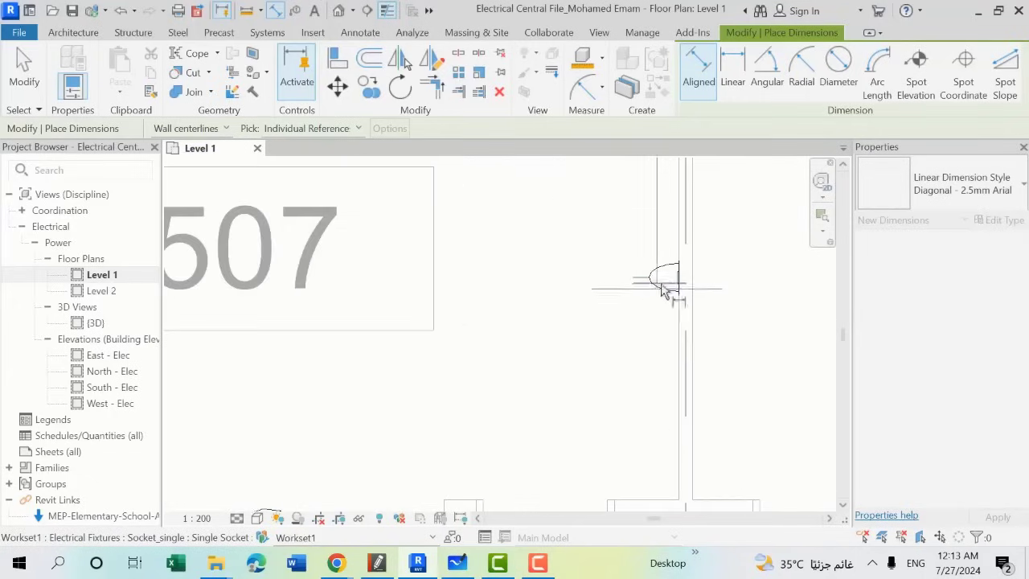
{"action": "scroll", "coordinate": [666, 277], "scroll_direction": "down", "scroll_amount": 2}
{"action": "middle_click_drag", "start_coordinate": [662, 259], "coordinate": [643, 418]}
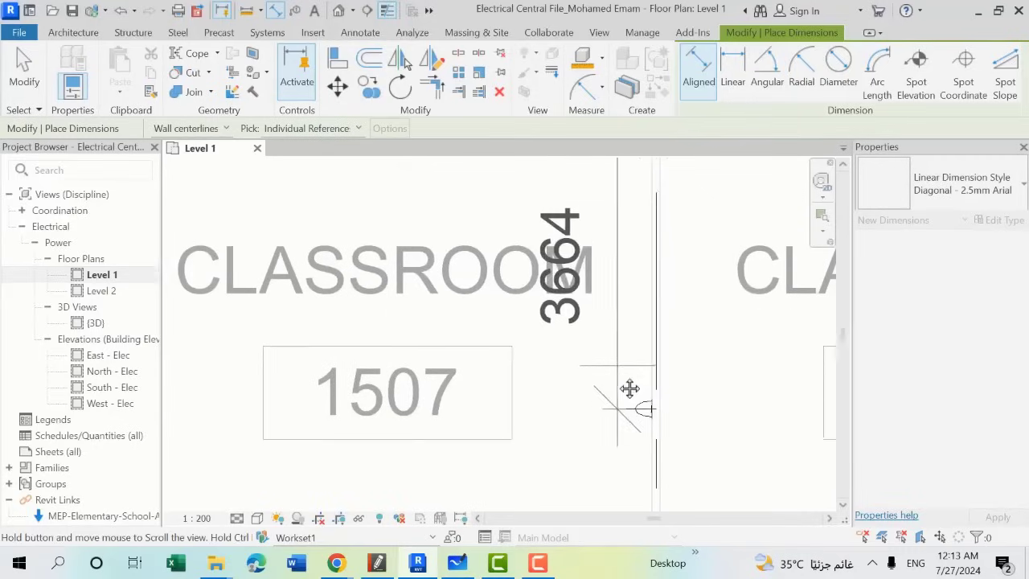
{"action": "scroll", "coordinate": [642, 318], "scroll_direction": "down", "scroll_amount": 1}
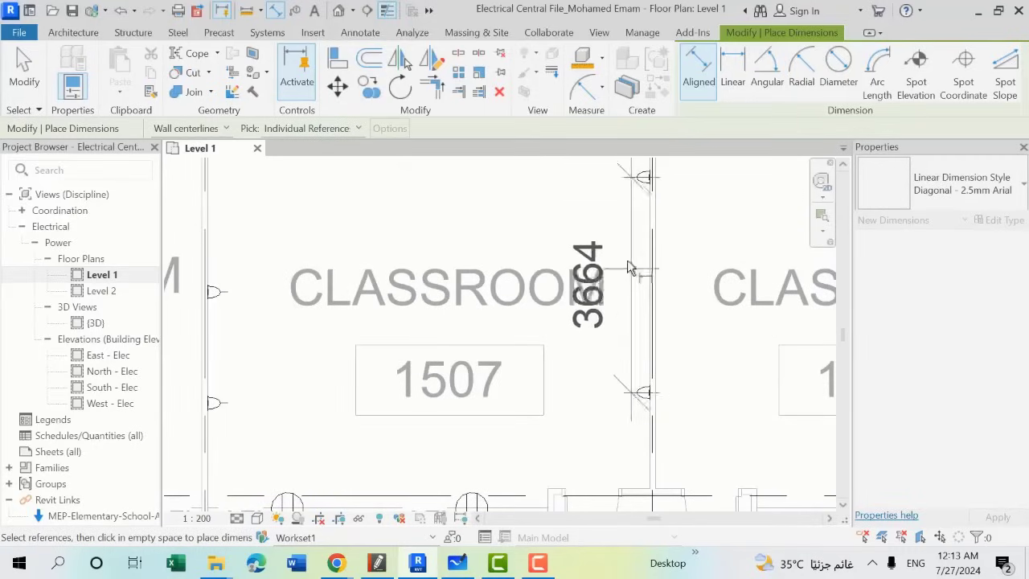
{"action": "left_click", "coordinate": [586, 229]}
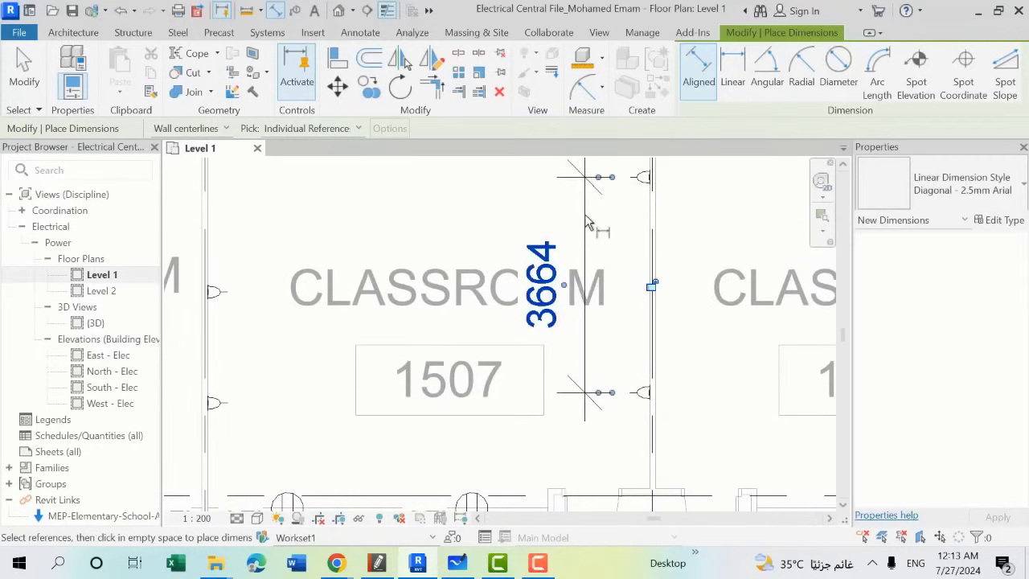
{"action": "scroll", "coordinate": [585, 289], "scroll_direction": "down", "scroll_amount": 1}
{"action": "scroll", "coordinate": [575, 322], "scroll_direction": "up", "scroll_amount": 1}
{"action": "scroll", "coordinate": [563, 346], "scroll_direction": "up", "scroll_amount": 1}
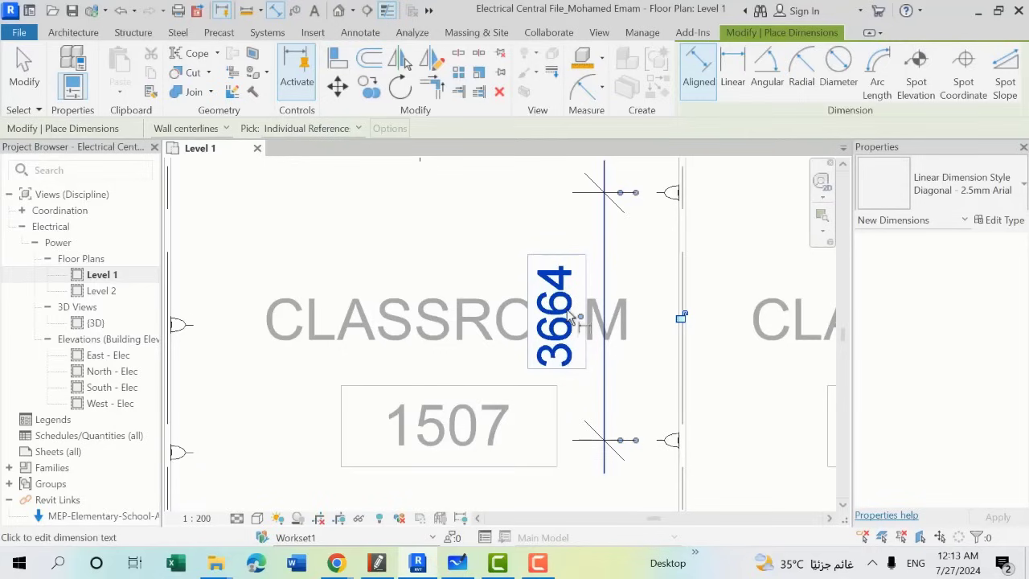
{"action": "key", "text": "Escape"}
{"action": "key", "text": "Escape"}
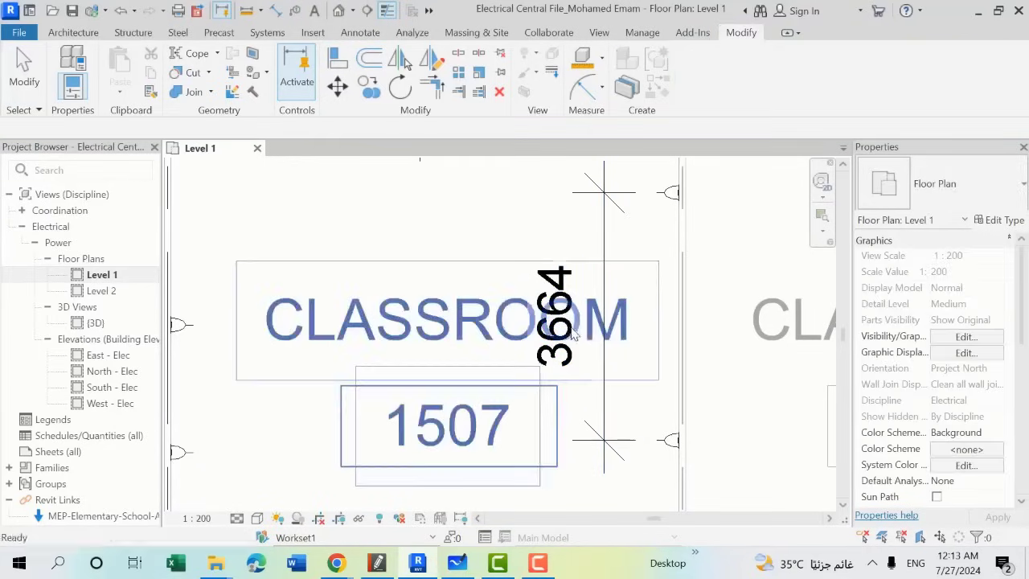
{"action": "left_click", "coordinate": [563, 278]}
{"action": "left_click", "coordinate": [555, 314]}
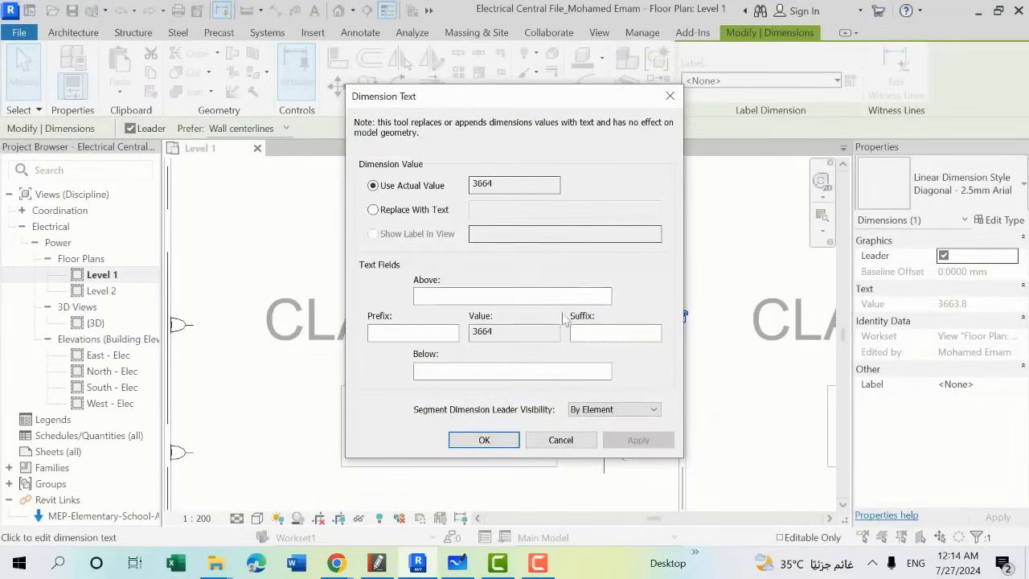
{"action": "left_click", "coordinate": [670, 96]}
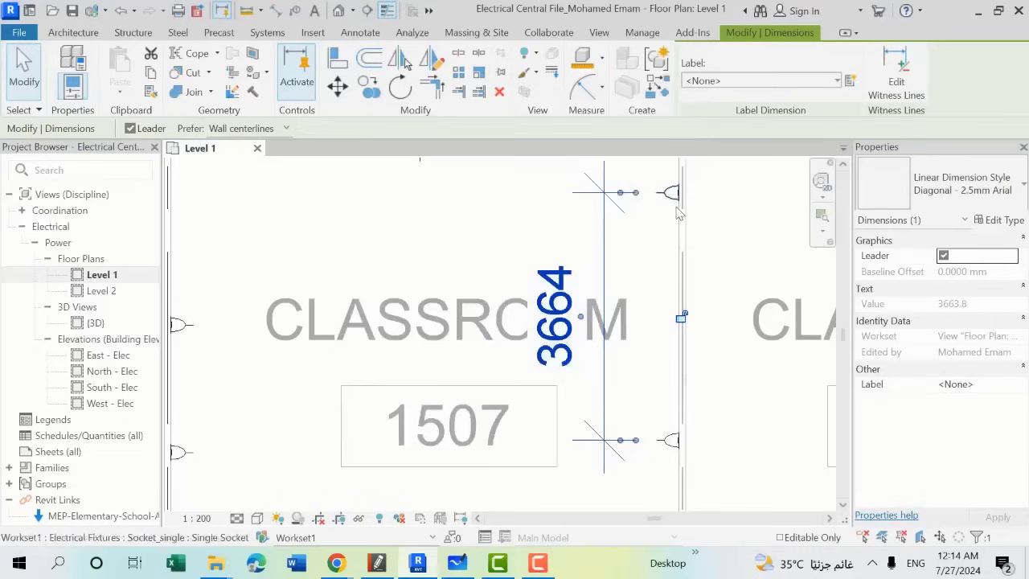
{"action": "left_click", "coordinate": [674, 444]}
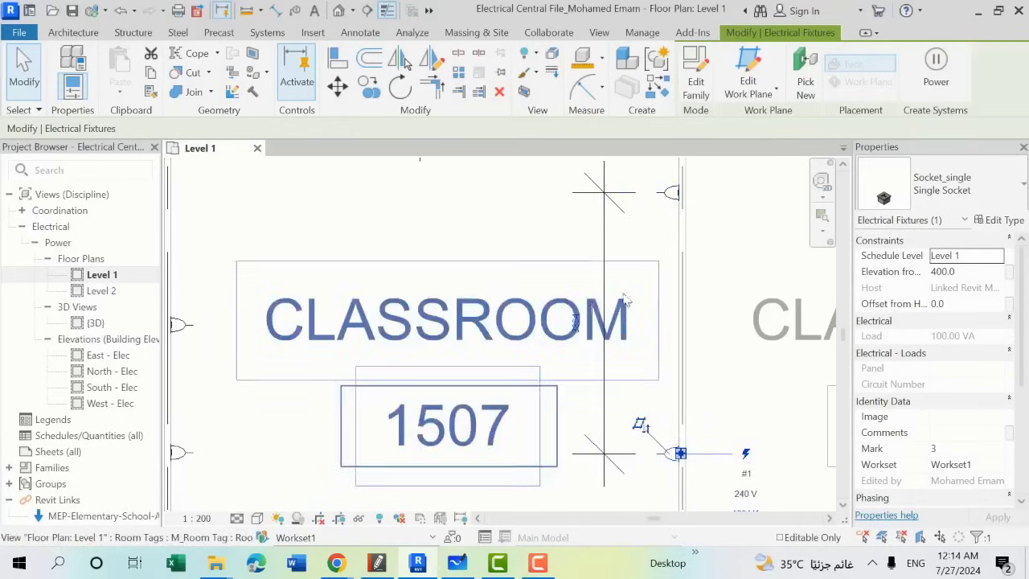
Step: Set the lower socket's temporary dimension to 3065 so the socket moves
{"action": "left_click", "coordinate": [576, 322]}
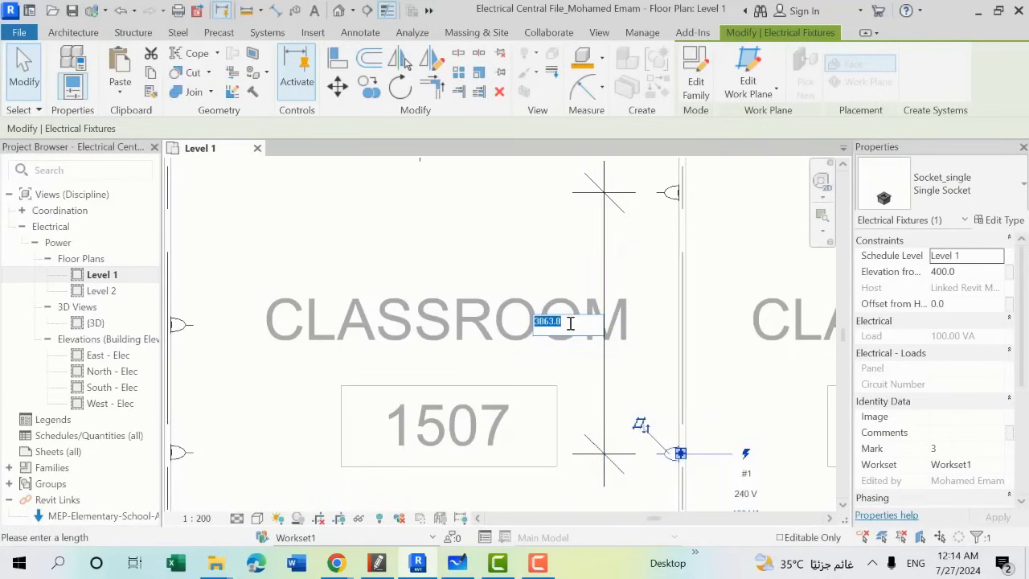
{"action": "type", "text": "3"}
{"action": "key", "text": "Return"}
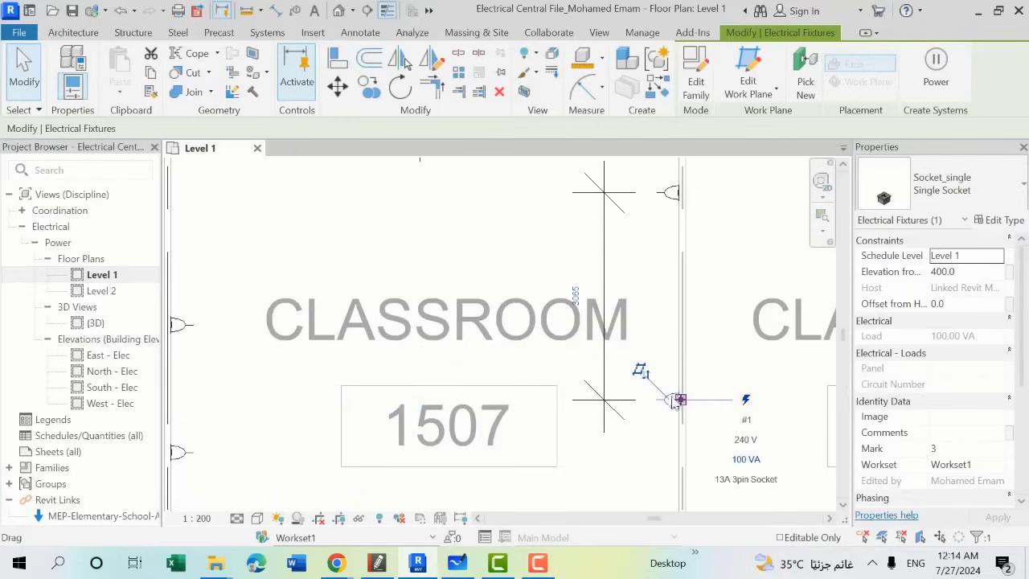
{"action": "left_click", "coordinate": [724, 289]}
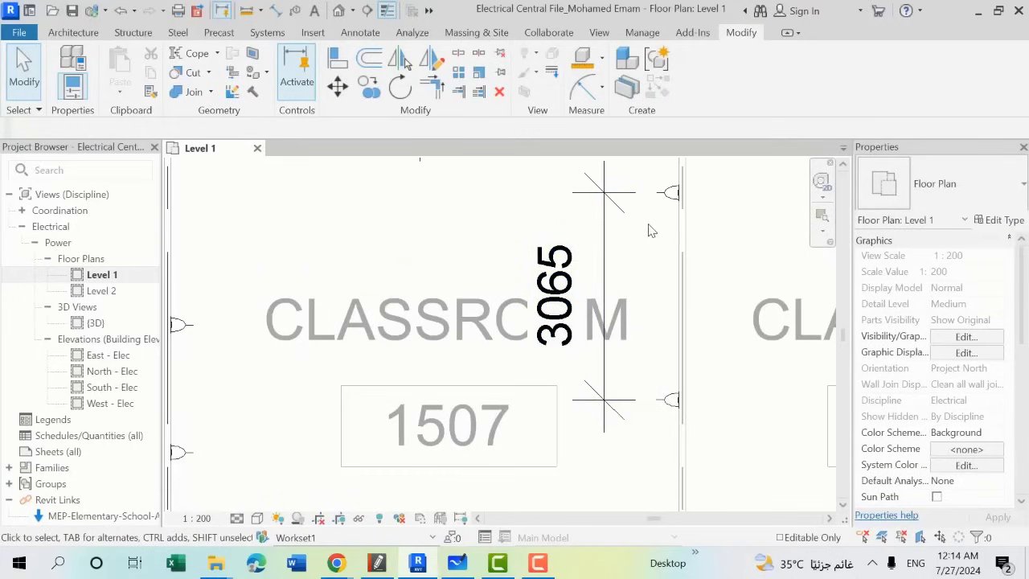
{"action": "scroll", "coordinate": [647, 257], "scroll_direction": "down", "scroll_amount": 1}
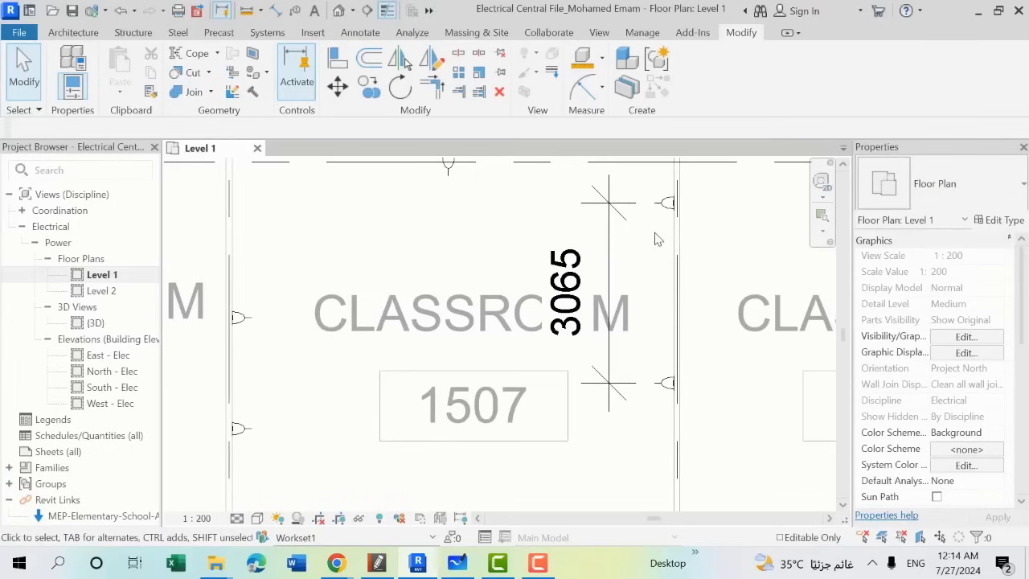
{"action": "scroll", "coordinate": [644, 231], "scroll_direction": "down", "scroll_amount": 1}
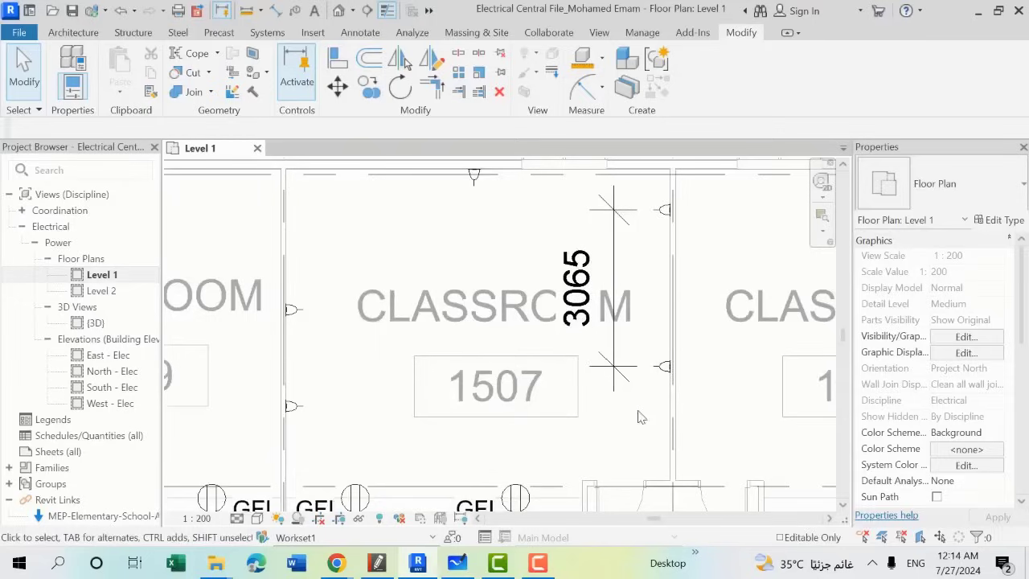
Step: Start the Aligned Dimension tool again with DI
{"action": "key", "text": "d"}
{"action": "key", "text": "i"}
{"action": "scroll", "coordinate": [438, 301], "scroll_direction": "up", "scroll_amount": 5}
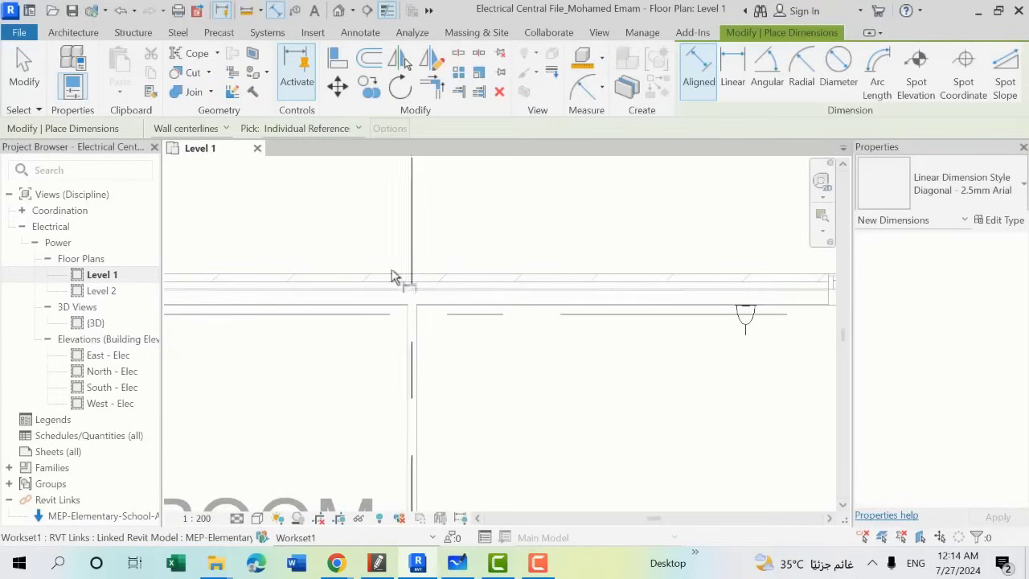
Step: Switch dimensioning to Wall faces and dimension the top wall face to the upper socket (2753)
{"action": "left_click", "coordinate": [193, 132]}
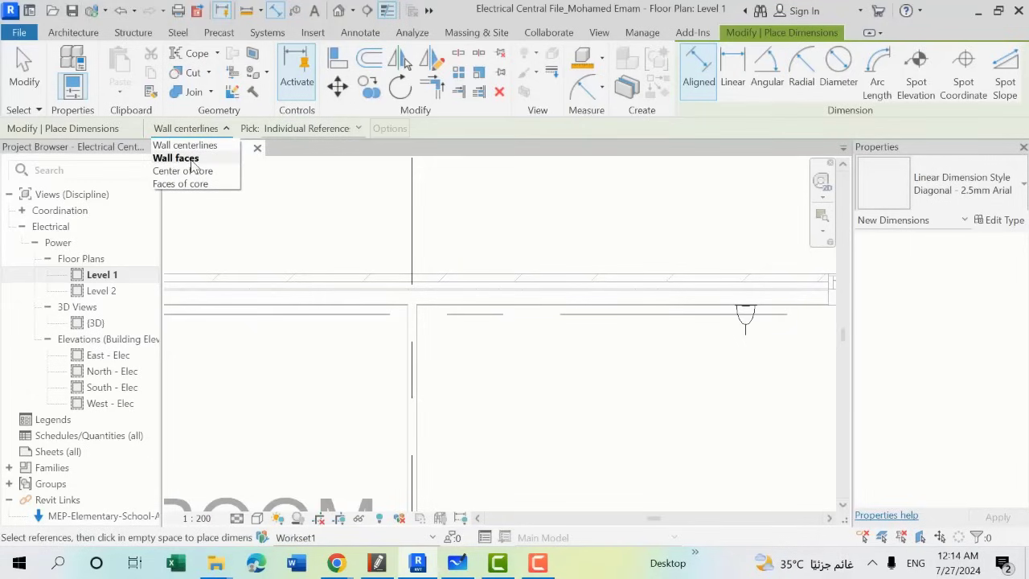
{"action": "left_click", "coordinate": [176, 158]}
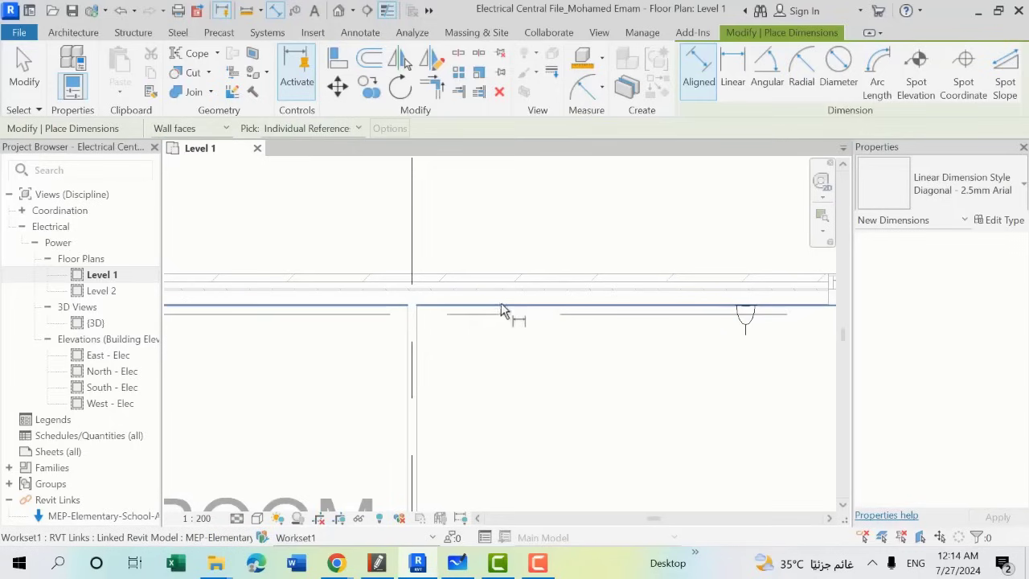
{"action": "scroll", "coordinate": [503, 310], "scroll_direction": "up", "scroll_amount": 2}
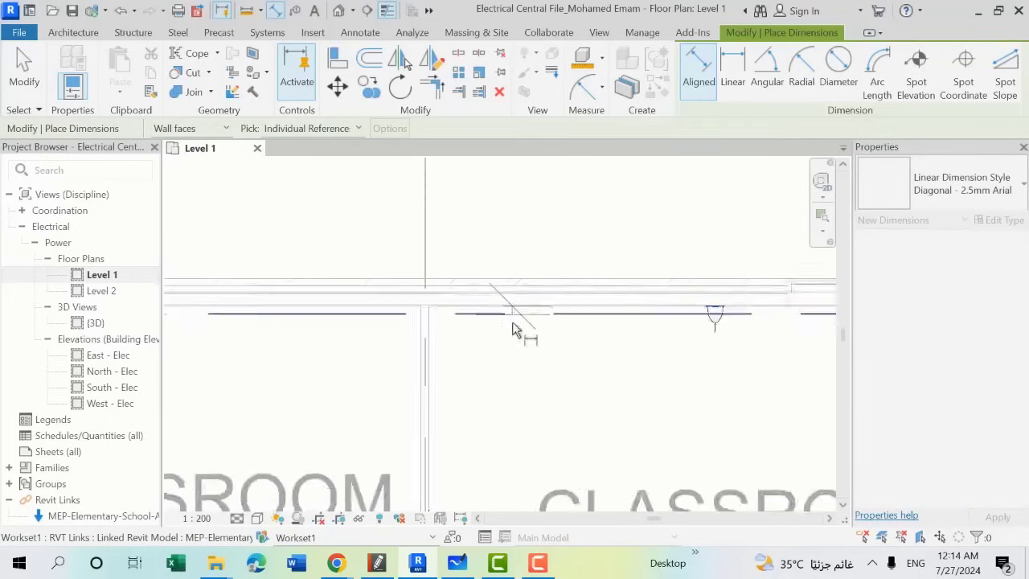
{"action": "scroll", "coordinate": [523, 329], "scroll_direction": "up", "scroll_amount": 3}
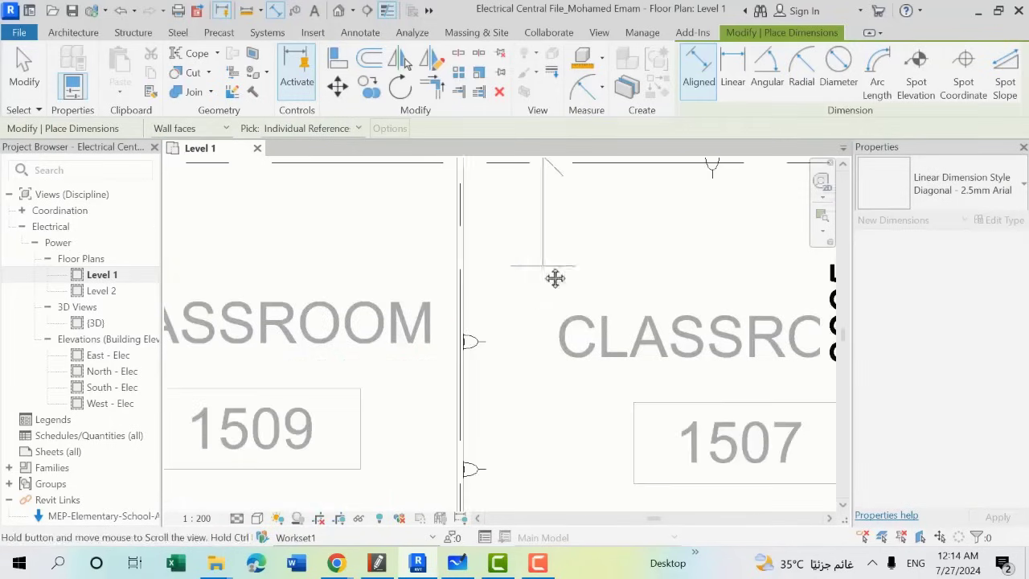
{"action": "left_click", "coordinate": [485, 348]}
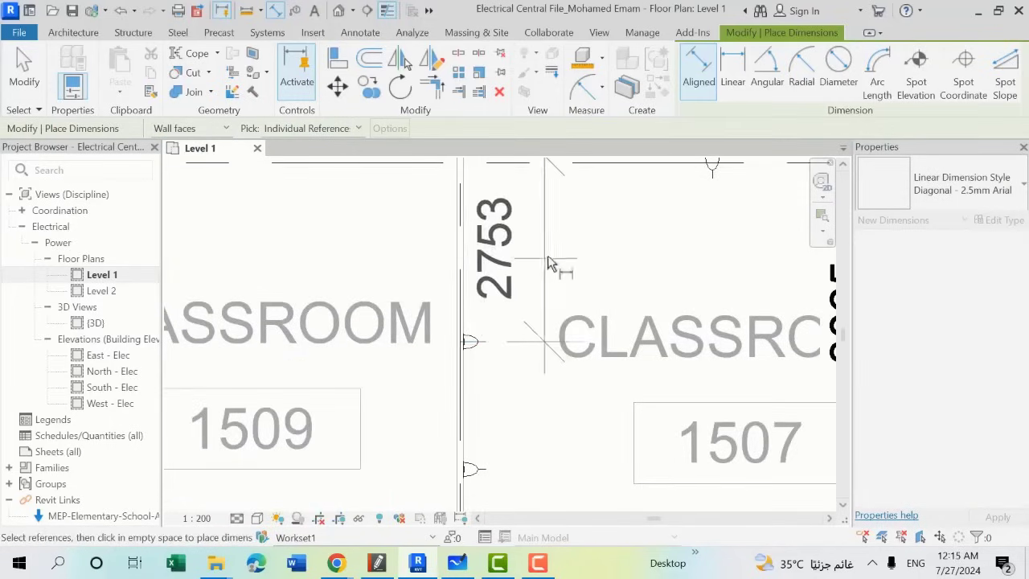
{"action": "left_click", "coordinate": [565, 258]}
{"action": "scroll", "coordinate": [522, 273], "scroll_direction": "down", "scroll_amount": 1}
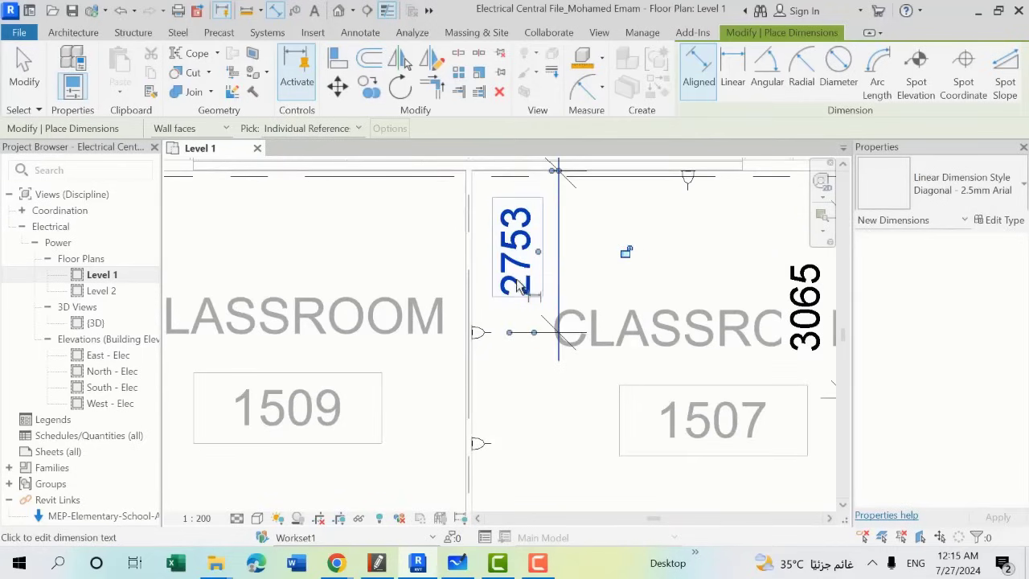
{"action": "key", "text": "Escape"}
Step: Move the upper socket to 1000 from the top wall face using its temporary dimension
{"action": "left_click", "coordinate": [472, 321]}
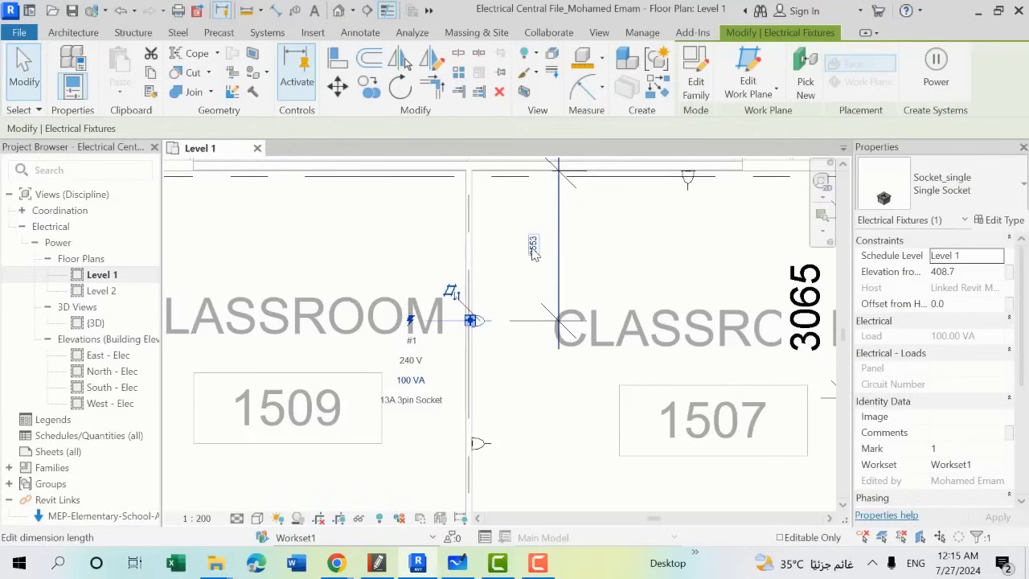
{"action": "left_click", "coordinate": [533, 245]}
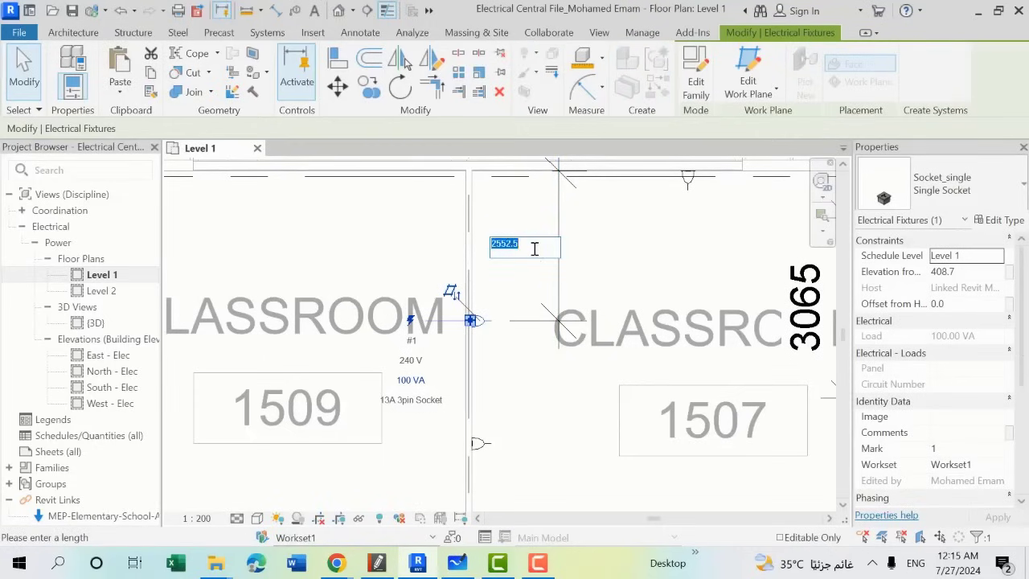
{"action": "type", "text": "1000"}
{"action": "key", "text": "Return"}
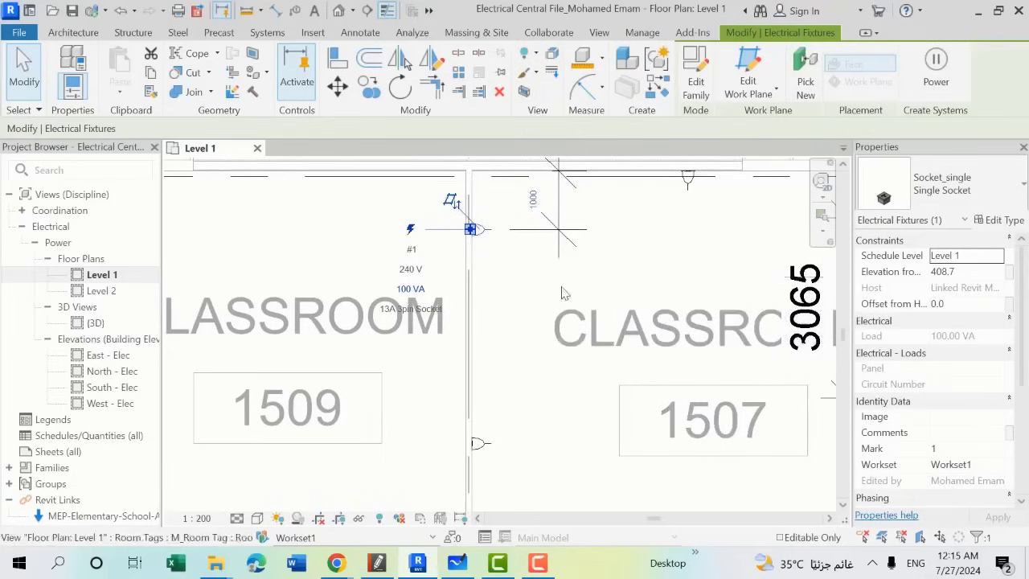
{"action": "middle_click_drag", "start_coordinate": [548, 281], "coordinate": [533, 361]}
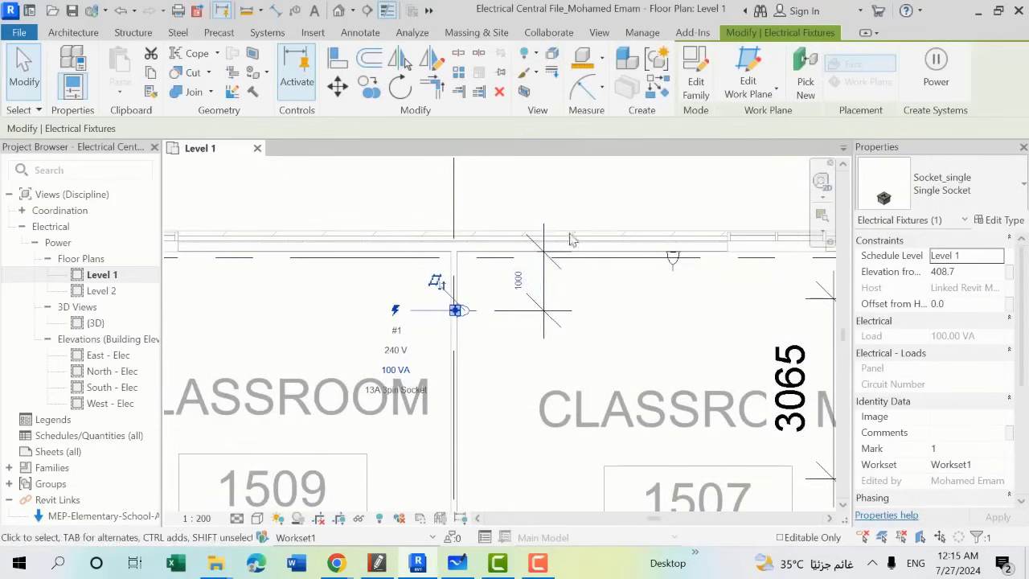
{"action": "scroll", "coordinate": [569, 246], "scroll_direction": "down", "scroll_amount": 2}
{"action": "left_click", "coordinate": [616, 313]}
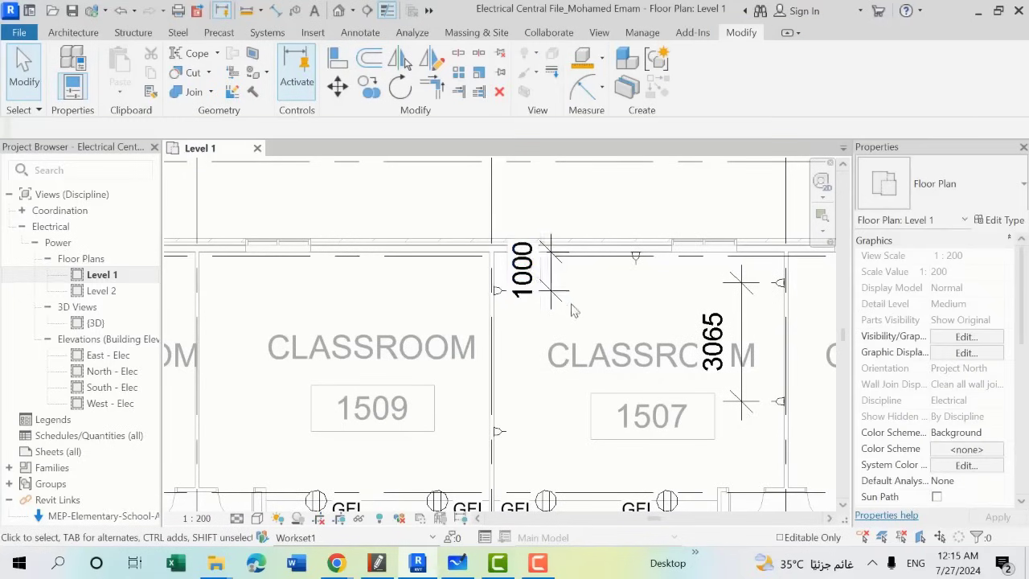
Step: Delete the 1000 and 3065 dimensions
{"action": "left_click", "coordinate": [569, 292]}
{"action": "key", "text": "Delete"}
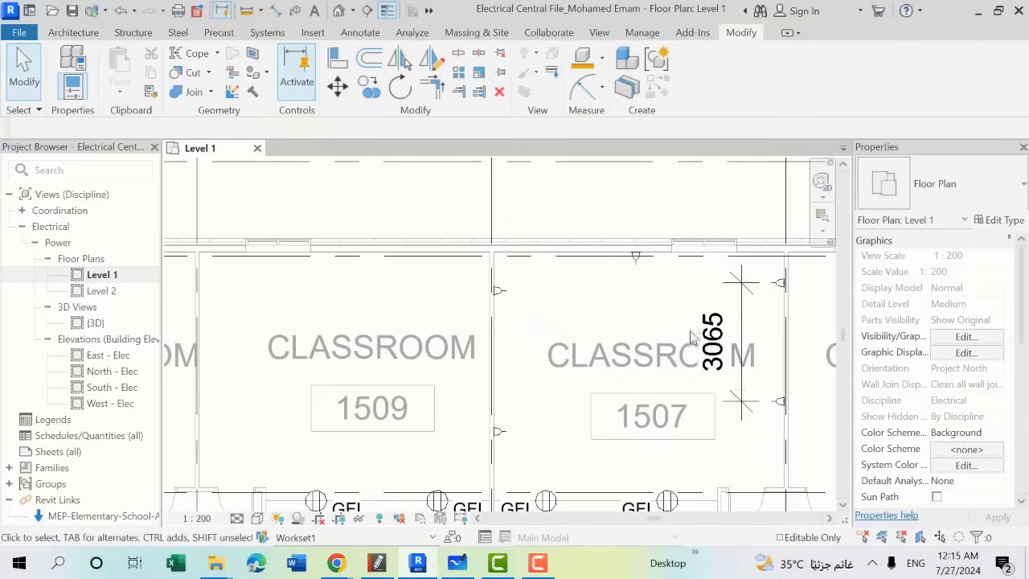
{"action": "left_click", "coordinate": [744, 294]}
{"action": "key", "text": "Delete"}
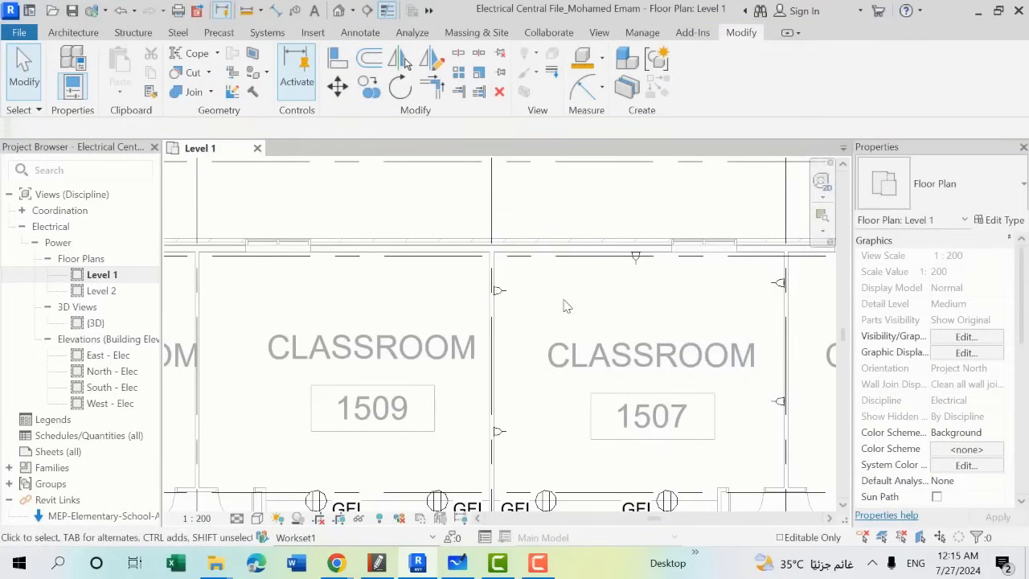
Step: Pan and zoom the Level 1 plan to frame classrooms 1507 and 1505
{"action": "middle_click_drag", "start_coordinate": [740, 275], "coordinate": [648, 224]}
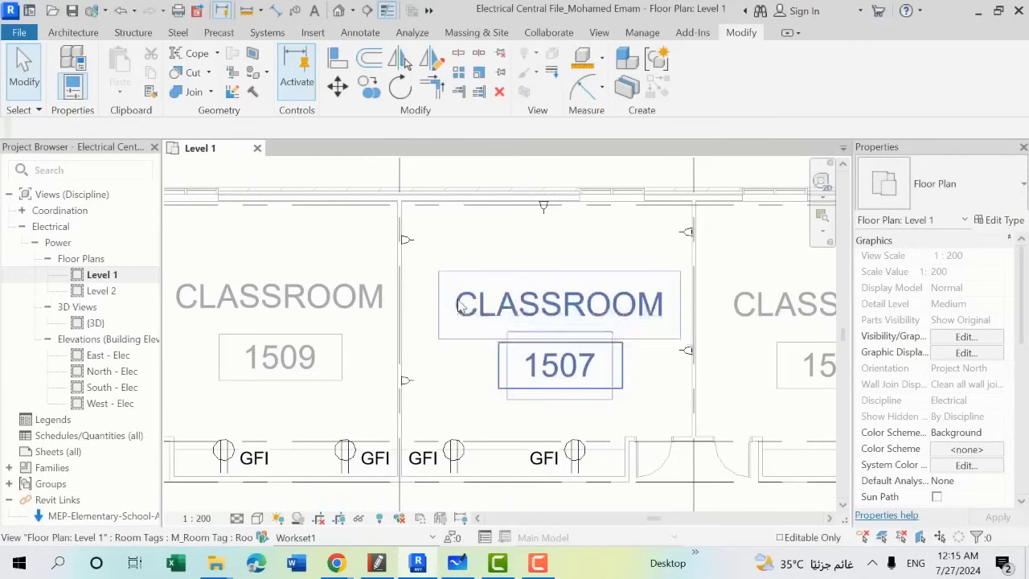
{"action": "scroll", "coordinate": [455, 318], "scroll_direction": "down", "scroll_amount": 2}
{"action": "middle_click_drag", "start_coordinate": [521, 338], "coordinate": [461, 343]}
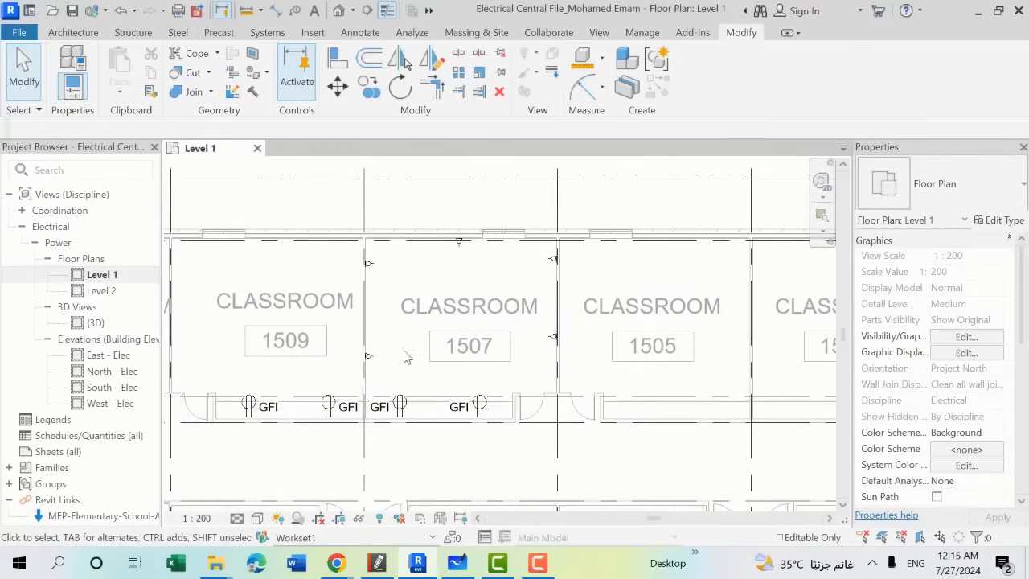
{"action": "scroll", "coordinate": [475, 348], "scroll_direction": "up", "scroll_amount": 2}
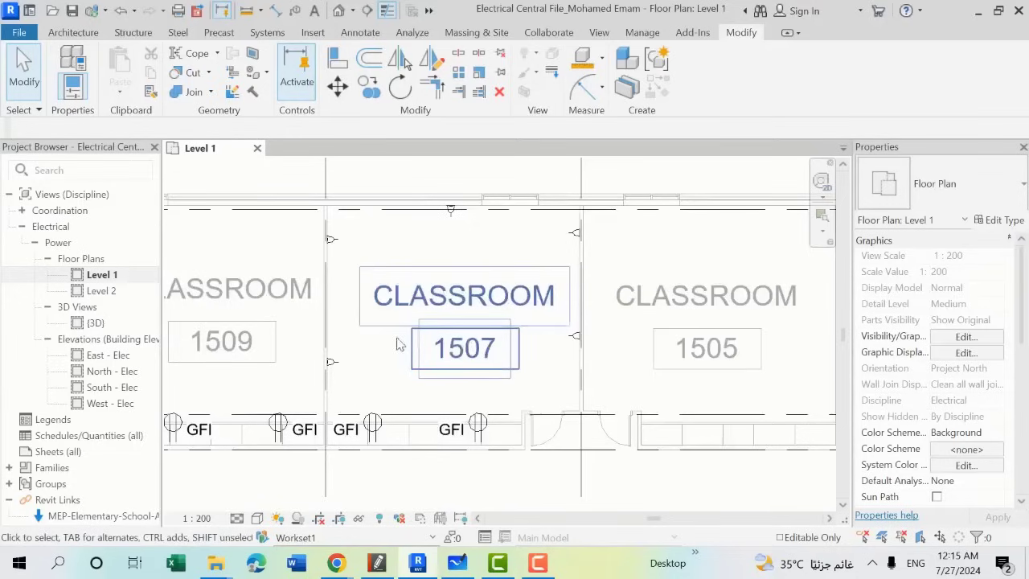
{"action": "scroll", "coordinate": [396, 344], "scroll_direction": "down", "scroll_amount": 1}
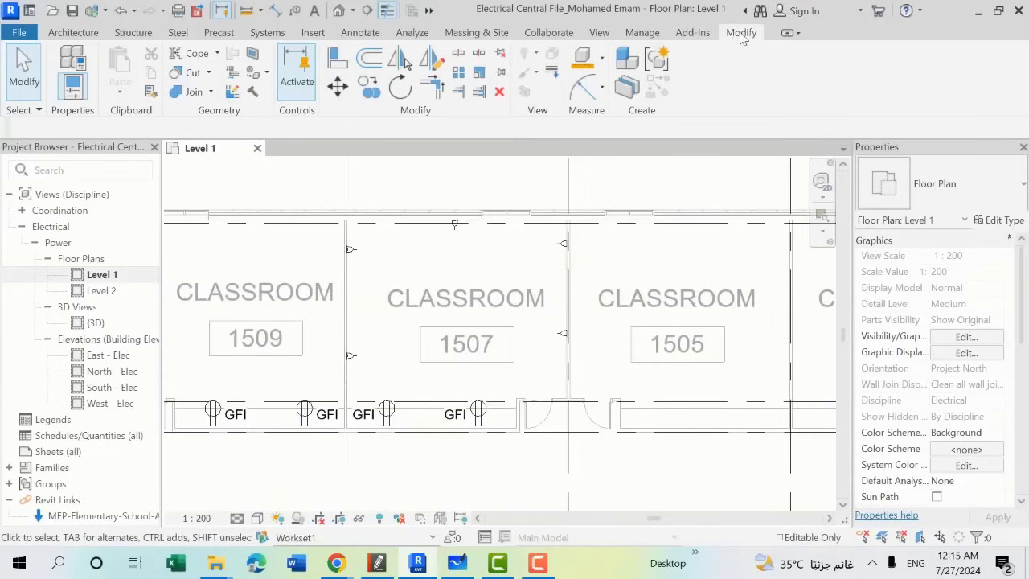
Step: Select the classroom 1507 room tag and pin it in place
{"action": "left_click_drag", "start_coordinate": [310, 180], "coordinate": [599, 398]}
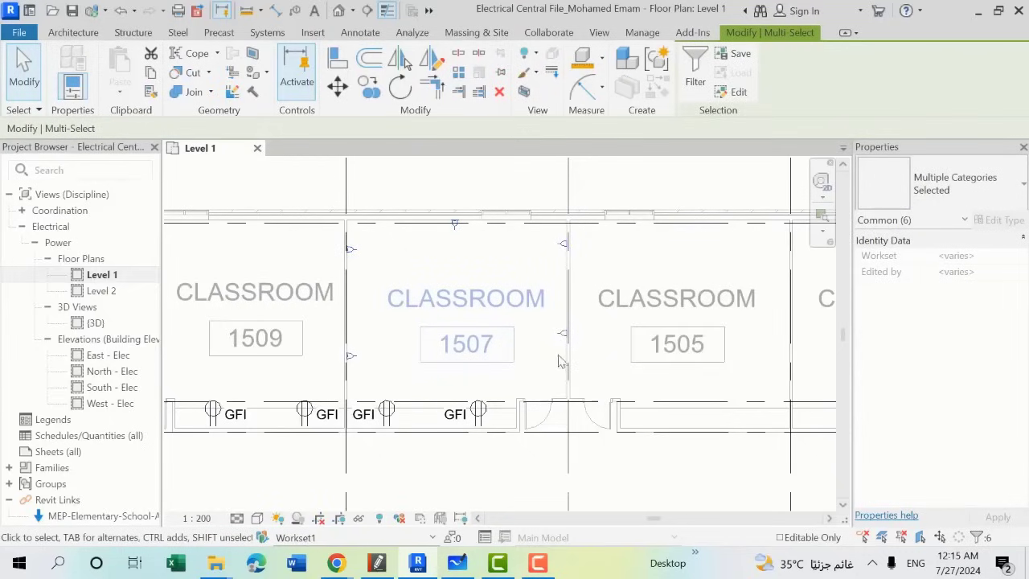
{"action": "key", "text": "Escape"}
{"action": "left_click", "coordinate": [475, 305]}
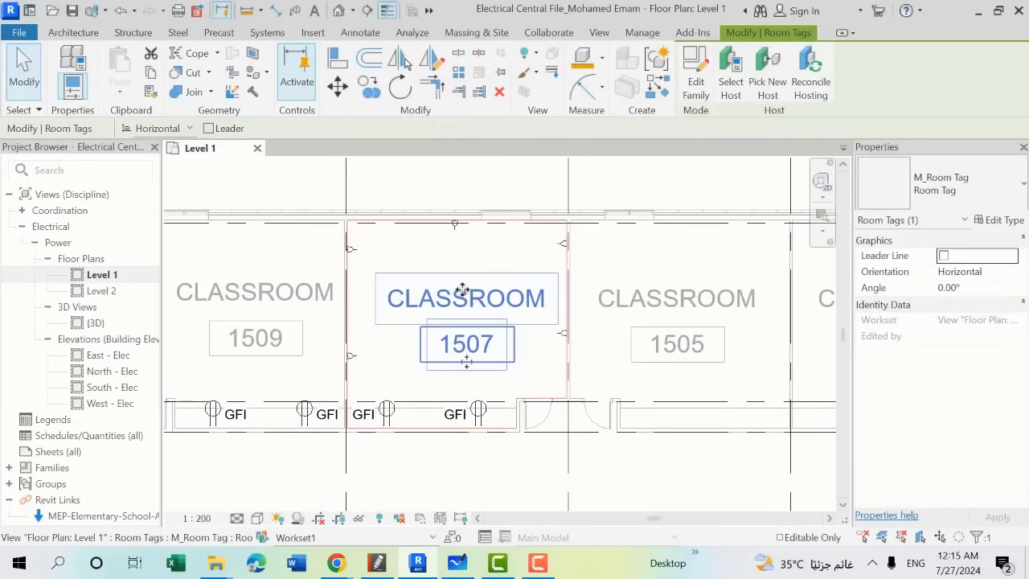
{"action": "key", "text": "Escape"}
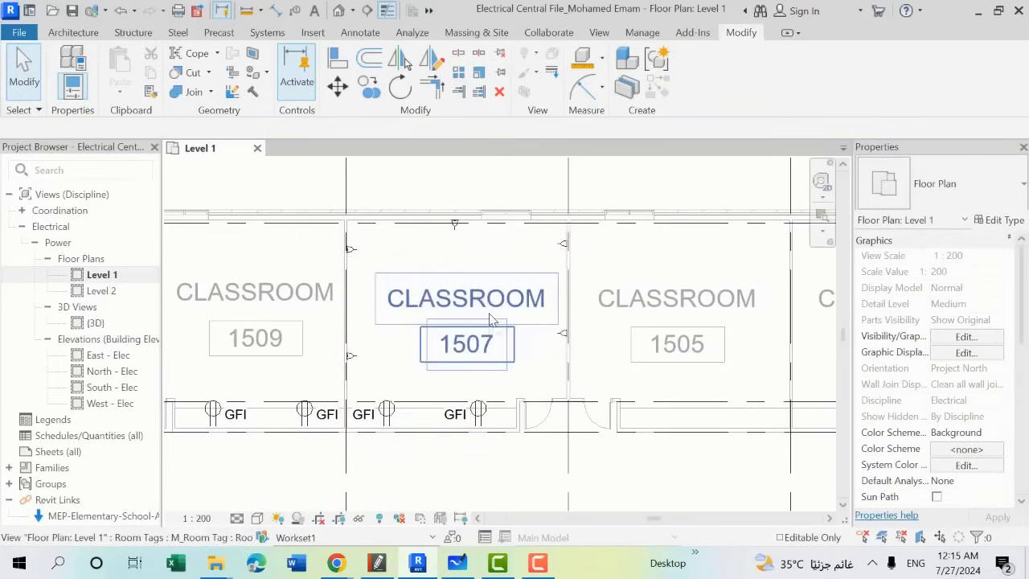
{"action": "left_click", "coordinate": [465, 307]}
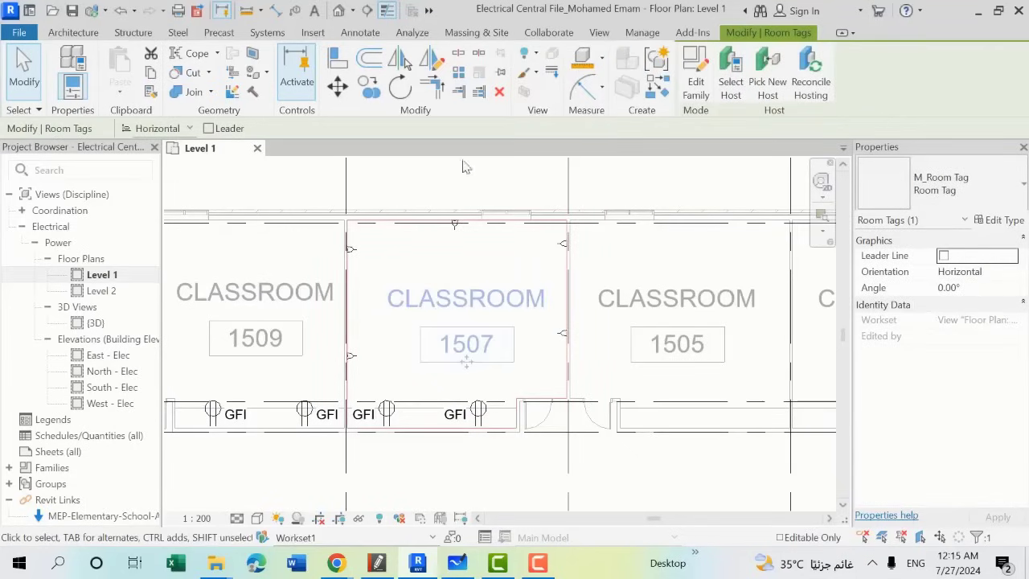
{"action": "left_click", "coordinate": [499, 73]}
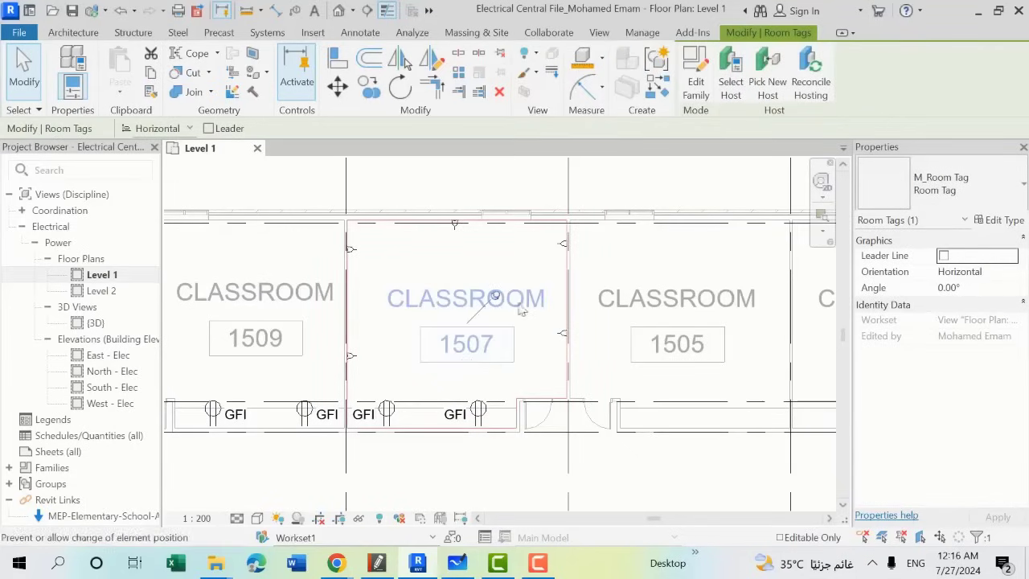
{"action": "left_click", "coordinate": [591, 318]}
{"action": "left_click", "coordinate": [497, 305]}
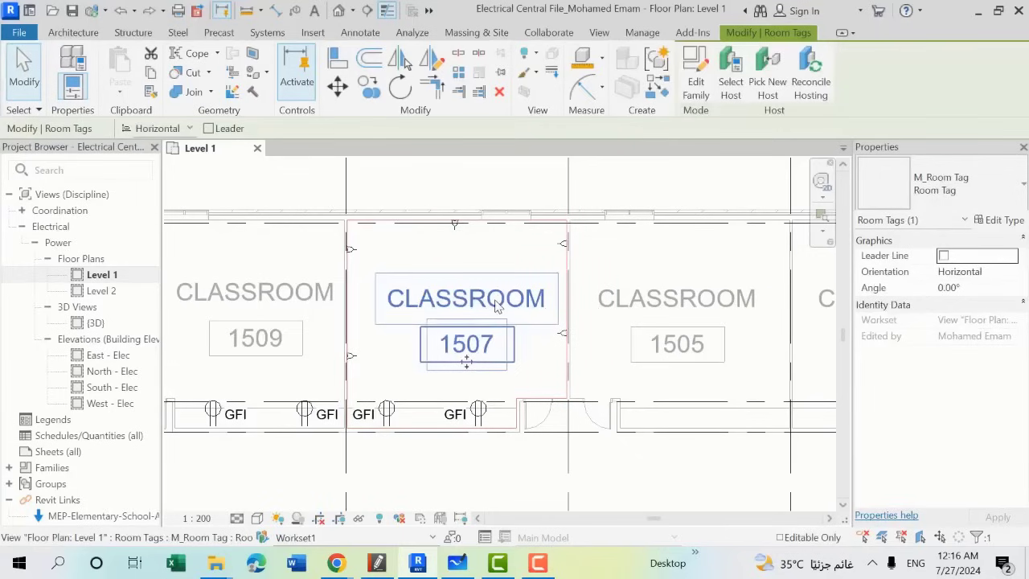
Step: Select all 64 visible room tags with Select All Instances, pin them, then clear the selection
{"action": "right_click", "coordinate": [497, 306]}
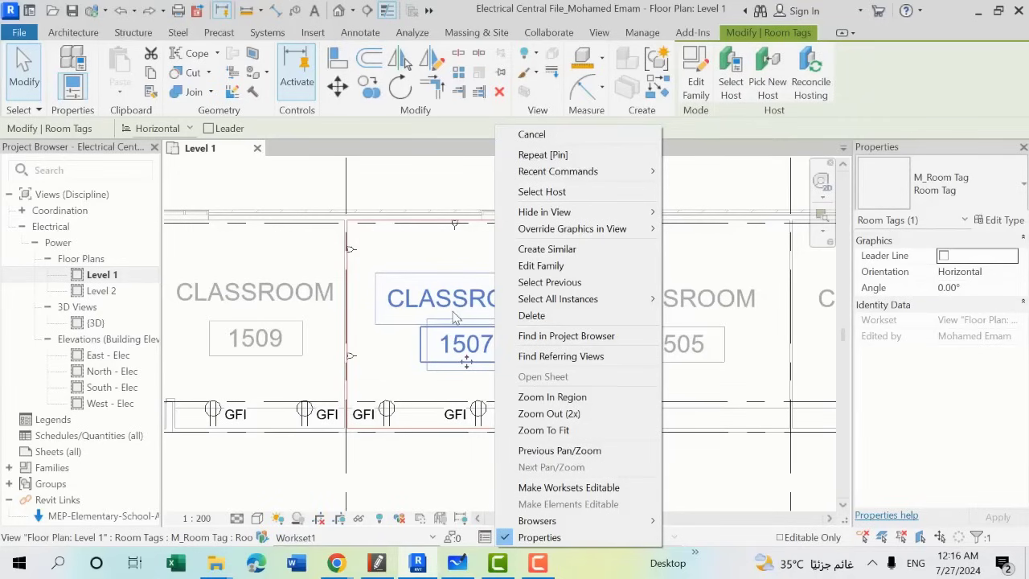
{"action": "mouse_move", "coordinate": [558, 300]}
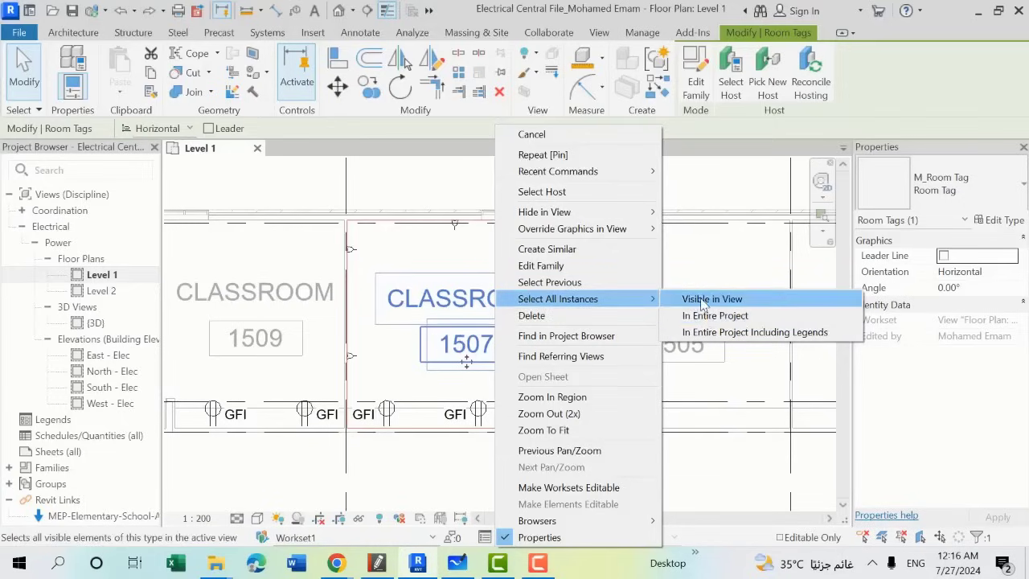
{"action": "left_click", "coordinate": [698, 298]}
{"action": "scroll", "coordinate": [635, 289], "scroll_direction": "down", "scroll_amount": 3}
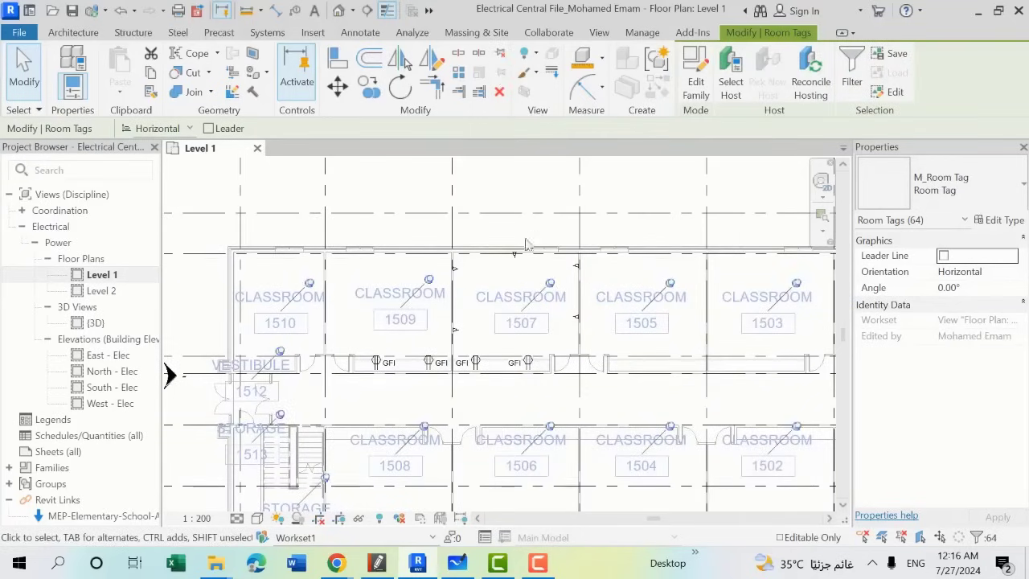
{"action": "key", "text": "Escape"}
{"action": "scroll", "coordinate": [506, 269], "scroll_direction": "up", "scroll_amount": 2}
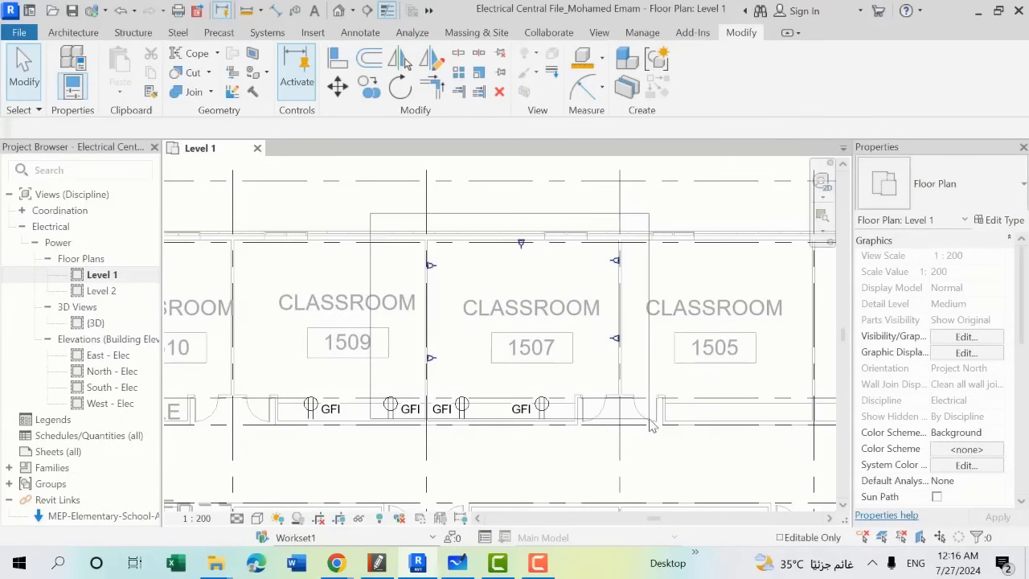
Step: Window-select the five Socket_single fixtures in classroom 1507
{"action": "left_click_drag", "start_coordinate": [366, 230], "coordinate": [651, 423]}
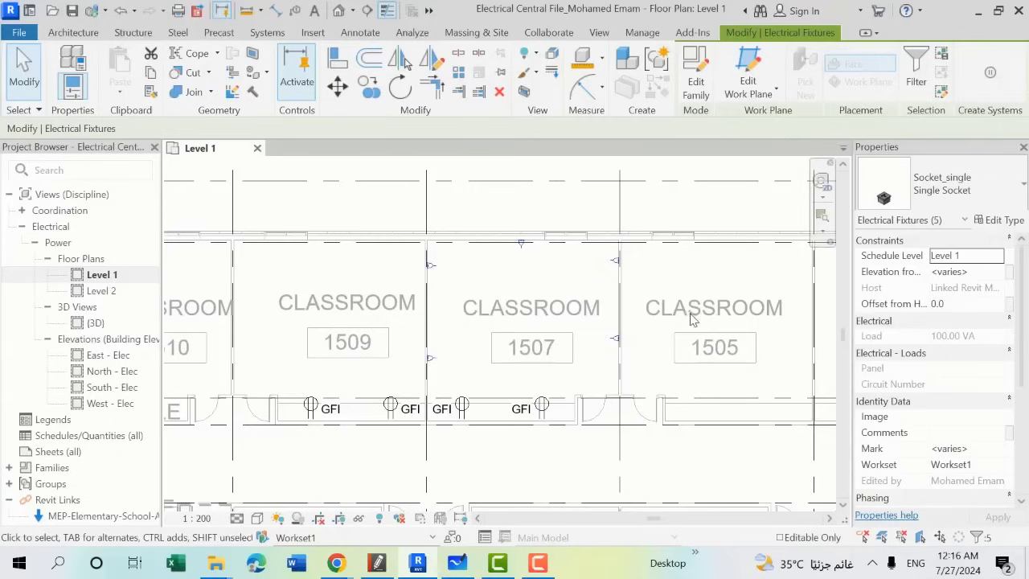
{"action": "scroll", "coordinate": [690, 319], "scroll_direction": "up", "scroll_amount": 1}
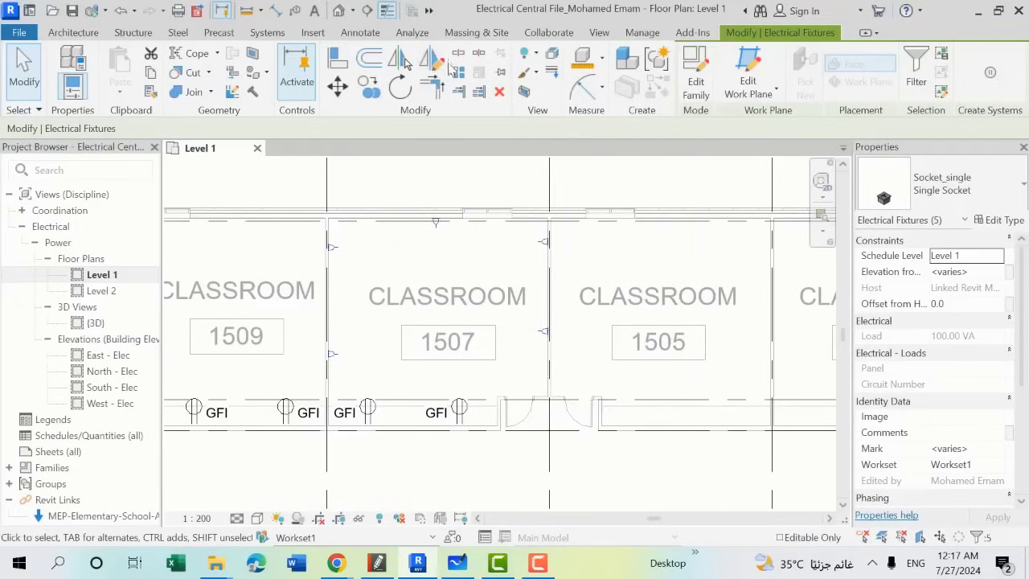
Step: Abandon a first mirror attempt and reselect classroom 1507's five sockets
{"action": "left_click", "coordinate": [406, 65]}
{"action": "scroll", "coordinate": [524, 264], "scroll_direction": "up", "scroll_amount": 2}
{"action": "scroll", "coordinate": [528, 234], "scroll_direction": "up", "scroll_amount": 2}
{"action": "scroll", "coordinate": [528, 230], "scroll_direction": "up", "scroll_amount": 1}
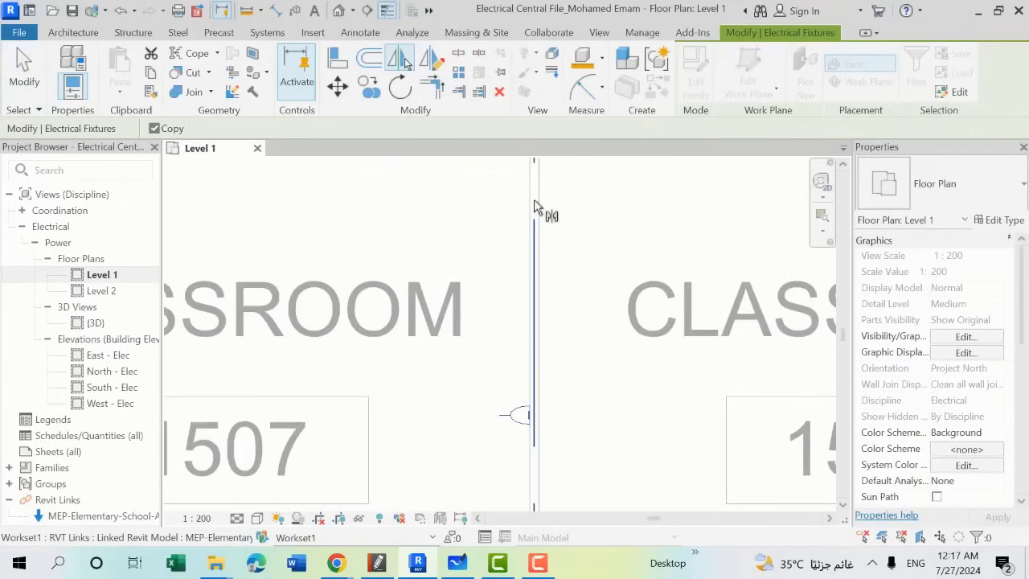
{"action": "scroll", "coordinate": [533, 243], "scroll_direction": "up", "scroll_amount": 1}
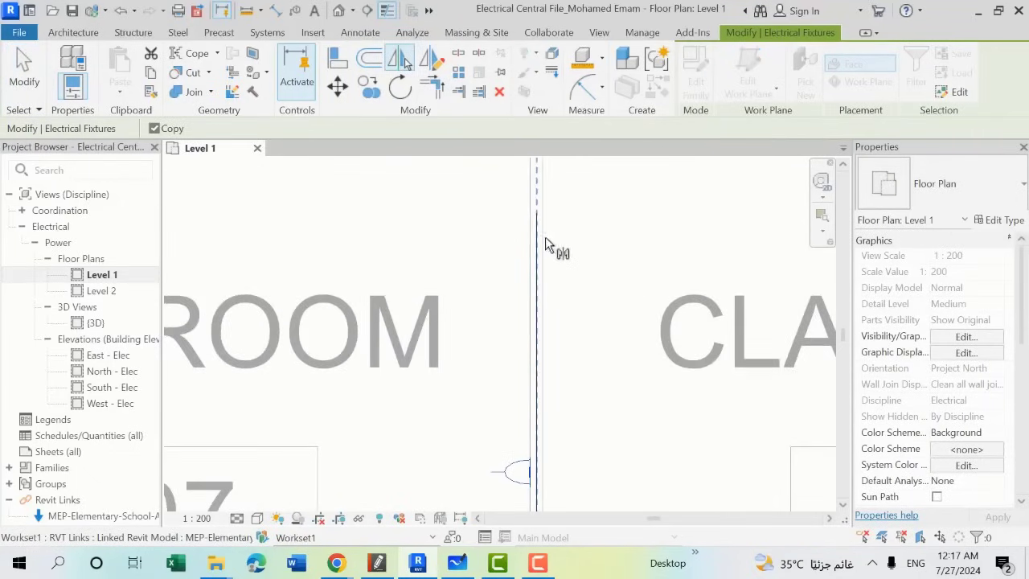
{"action": "key", "text": "Escape"}
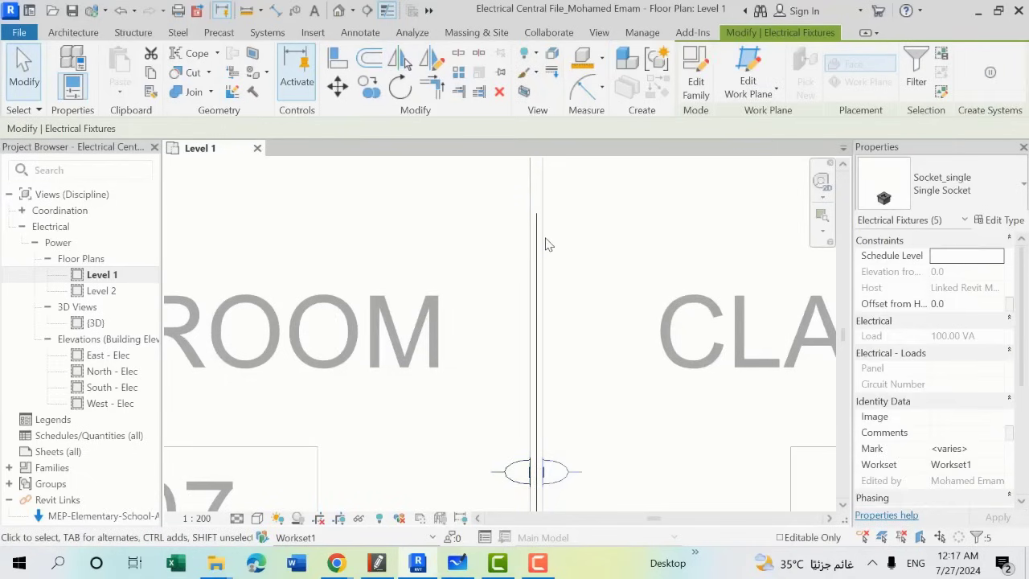
{"action": "scroll", "coordinate": [566, 327], "scroll_direction": "down", "scroll_amount": 2}
{"action": "scroll", "coordinate": [653, 219], "scroll_direction": "up", "scroll_amount": 1}
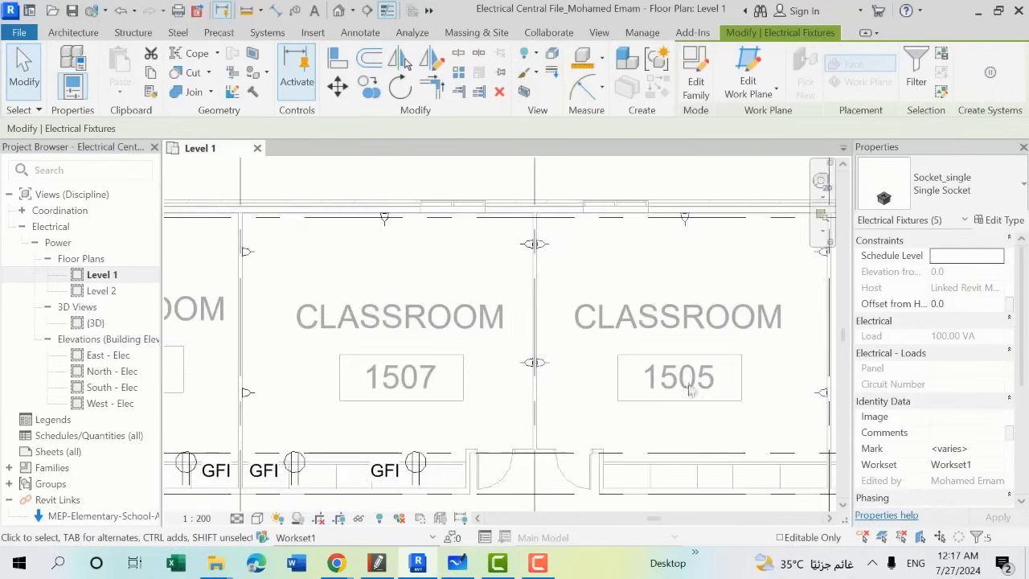
{"action": "middle_click_drag", "start_coordinate": [721, 296], "coordinate": [681, 303]}
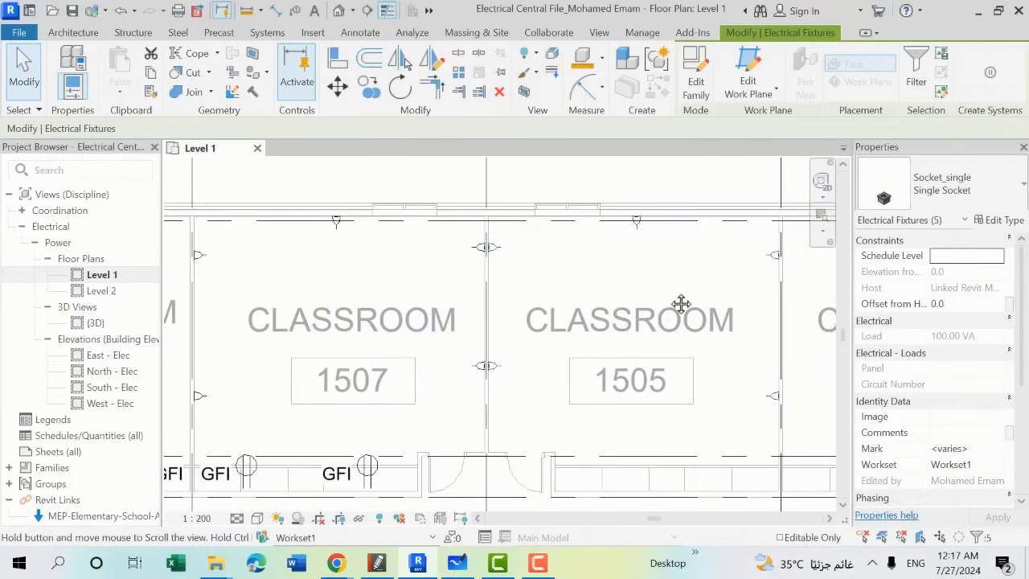
{"action": "key", "text": "Escape"}
{"action": "scroll", "coordinate": [670, 296], "scroll_direction": "up", "scroll_amount": 3}
{"action": "scroll", "coordinate": [597, 338], "scroll_direction": "down", "scroll_amount": 1}
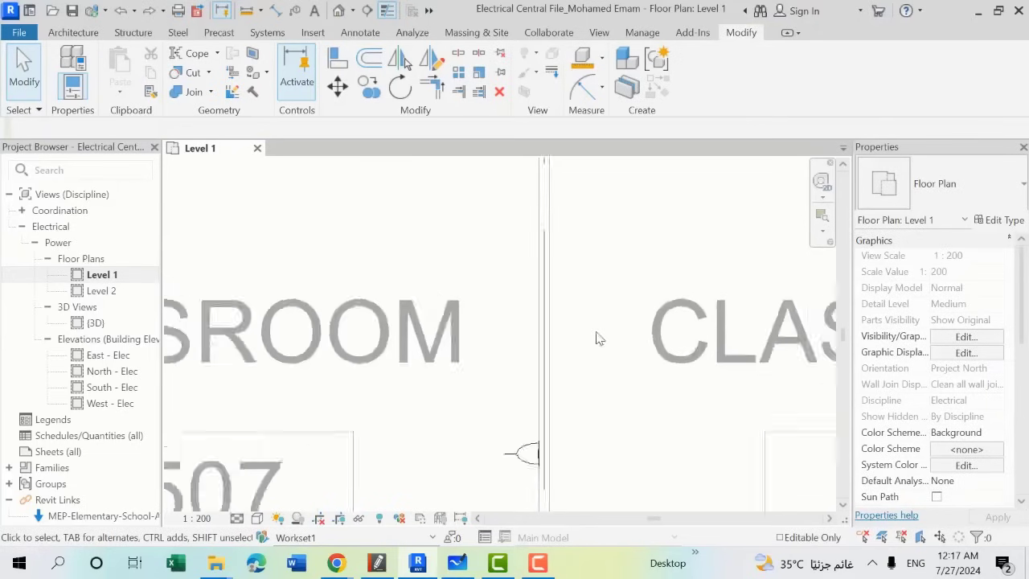
{"action": "scroll", "coordinate": [508, 344], "scroll_direction": "down", "scroll_amount": 2}
{"action": "scroll", "coordinate": [508, 344], "scroll_direction": "down", "scroll_amount": 1}
{"action": "left_click_drag", "start_coordinate": [273, 182], "coordinate": [551, 437]}
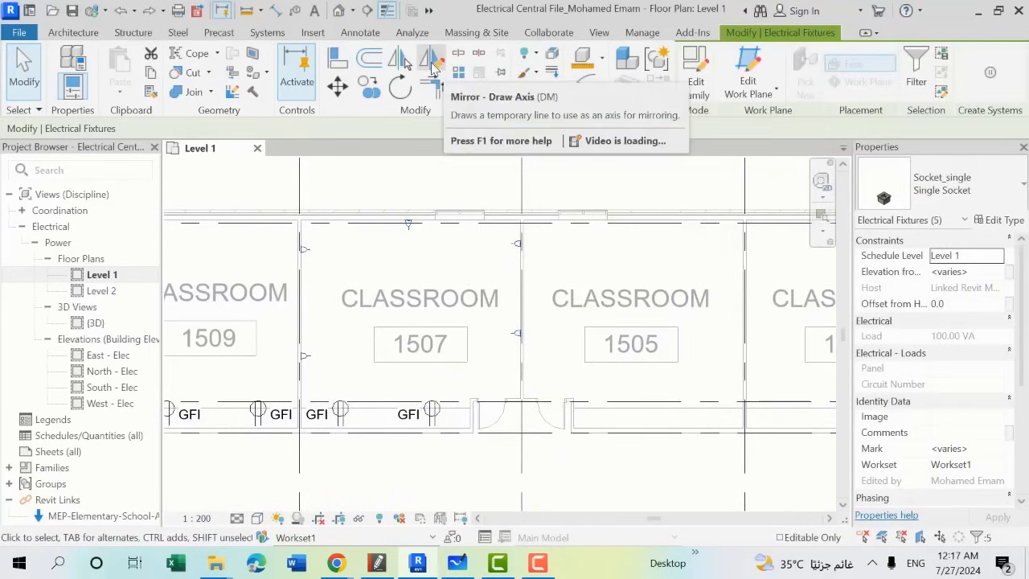
Step: Mirror copies of the sockets about an axis drawn along the 1507/1505 shared wall
{"action": "left_click", "coordinate": [439, 70]}
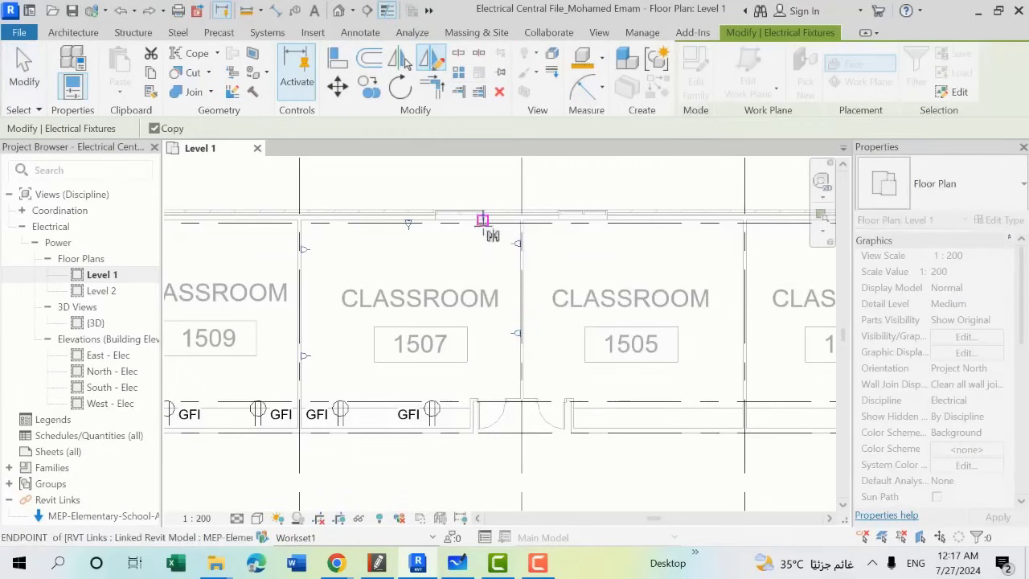
{"action": "left_click", "coordinate": [482, 220]}
{"action": "scroll", "coordinate": [519, 338], "scroll_direction": "up", "scroll_amount": 5}
{"action": "left_click", "coordinate": [510, 375]}
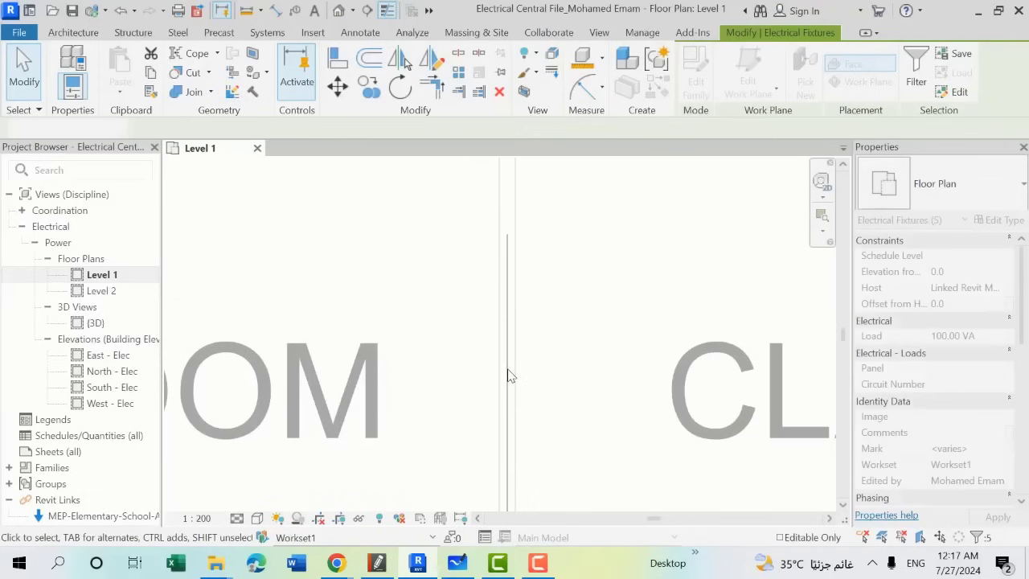
{"action": "scroll", "coordinate": [510, 375], "scroll_direction": "down", "scroll_amount": 3}
{"action": "scroll", "coordinate": [515, 378], "scroll_direction": "down", "scroll_amount": 1}
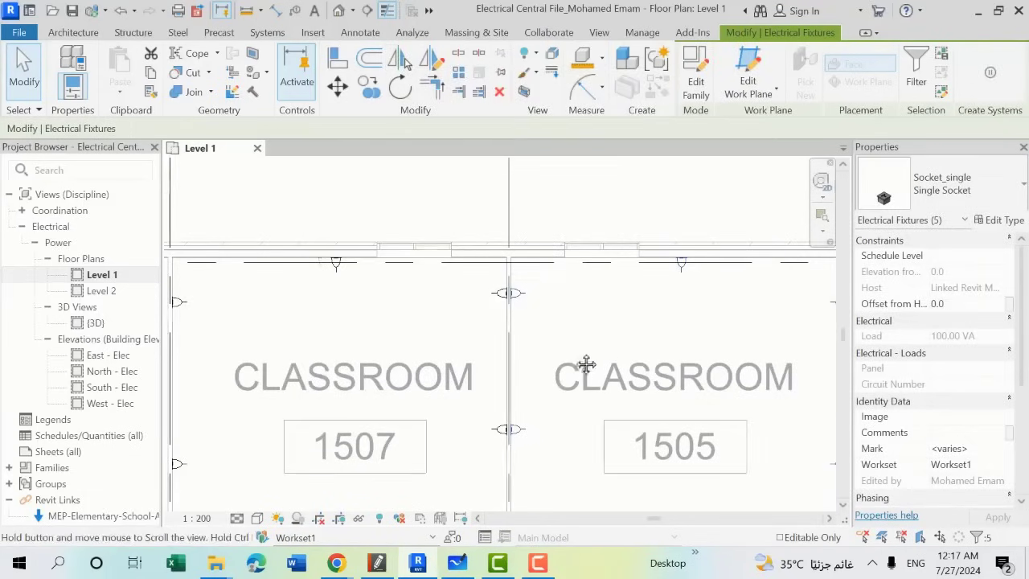
{"action": "middle_click_drag", "start_coordinate": [586, 367], "coordinate": [522, 289]}
{"action": "scroll", "coordinate": [450, 223], "scroll_direction": "down", "scroll_amount": 1}
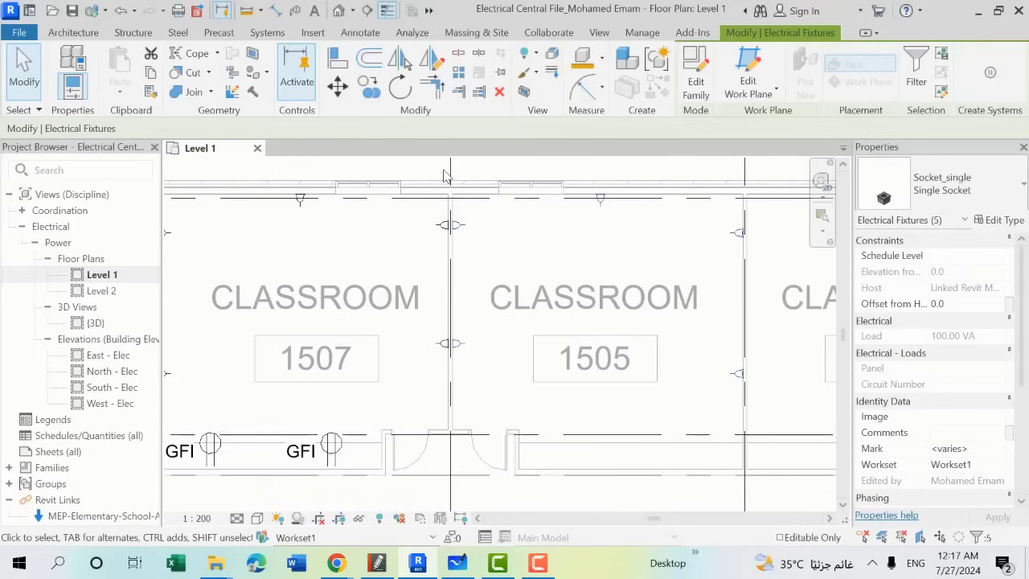
{"action": "left_click_drag", "start_coordinate": [443, 167], "coordinate": [492, 280]}
{"action": "left_click_drag", "start_coordinate": [516, 383], "coordinate": [516, 382]}
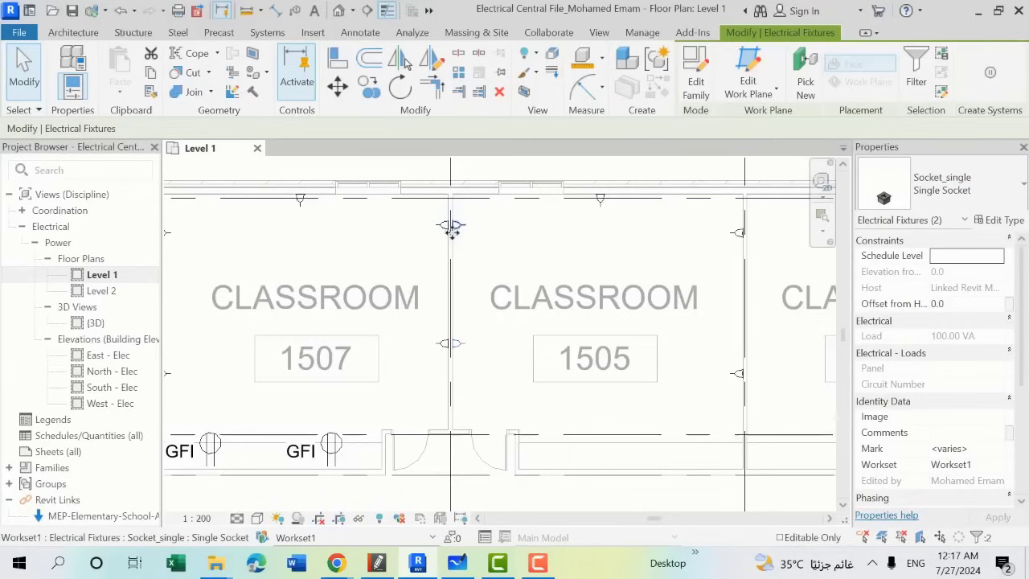
Step: Move the two sockets on the 1507/1505 shared wall 250 along the wall
{"action": "left_click", "coordinate": [470, 268]}
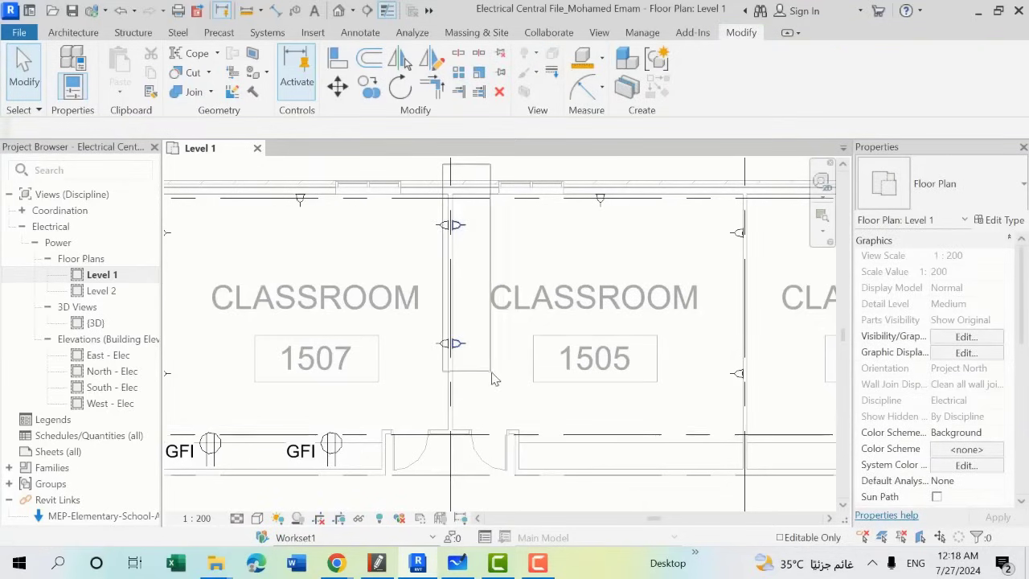
{"action": "left_click_drag", "start_coordinate": [477, 331], "coordinate": [498, 386]}
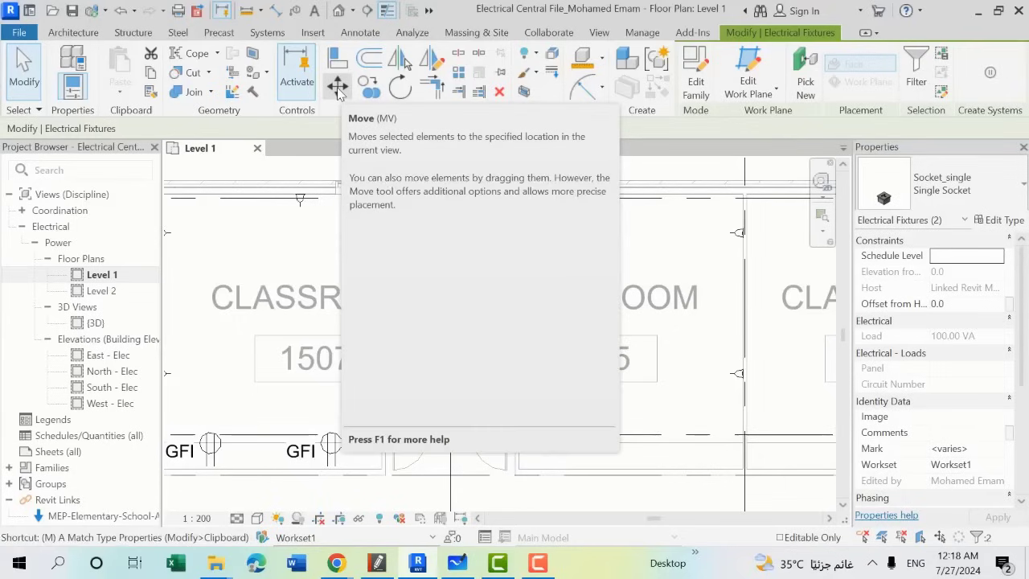
{"action": "left_click", "coordinate": [338, 87]}
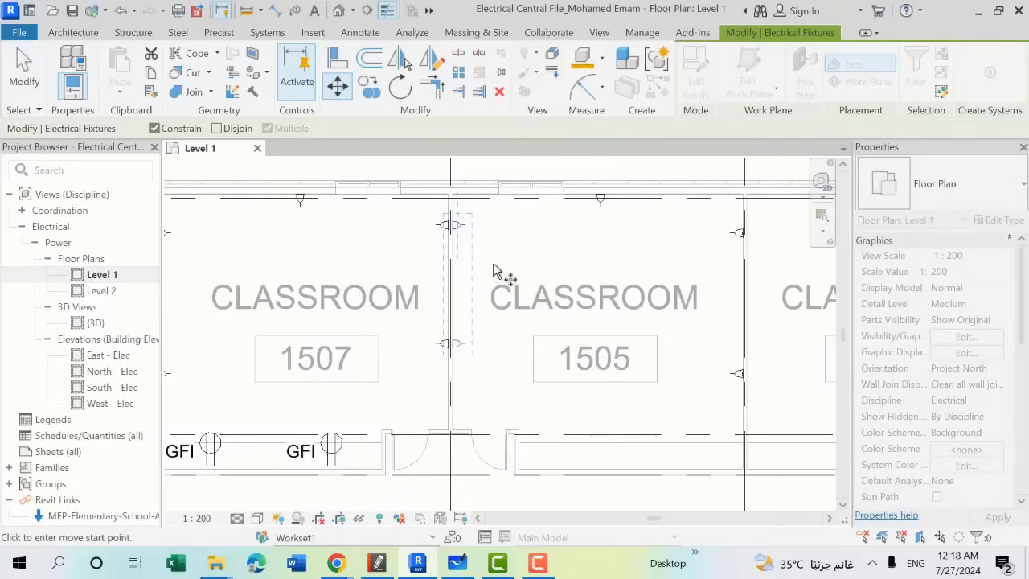
{"action": "left_click", "coordinate": [495, 258]}
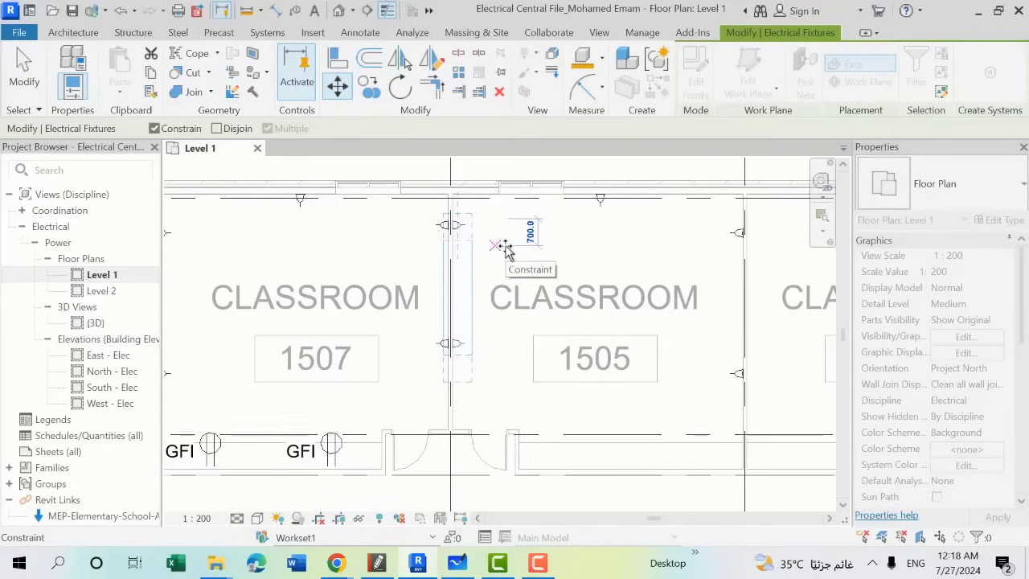
{"action": "type", "text": "2"}
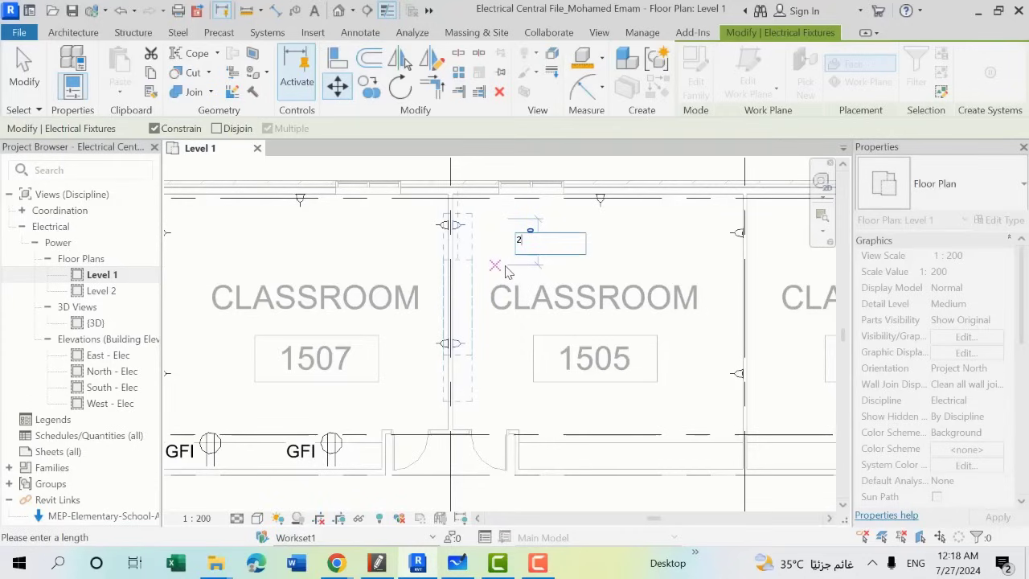
{"action": "type", "text": "50"}
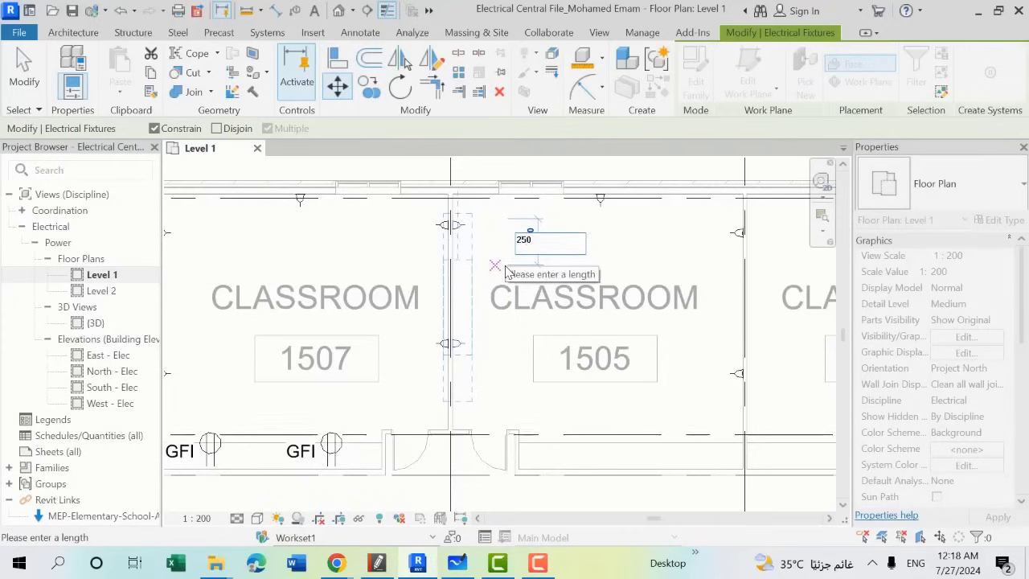
{"action": "key", "text": "Return"}
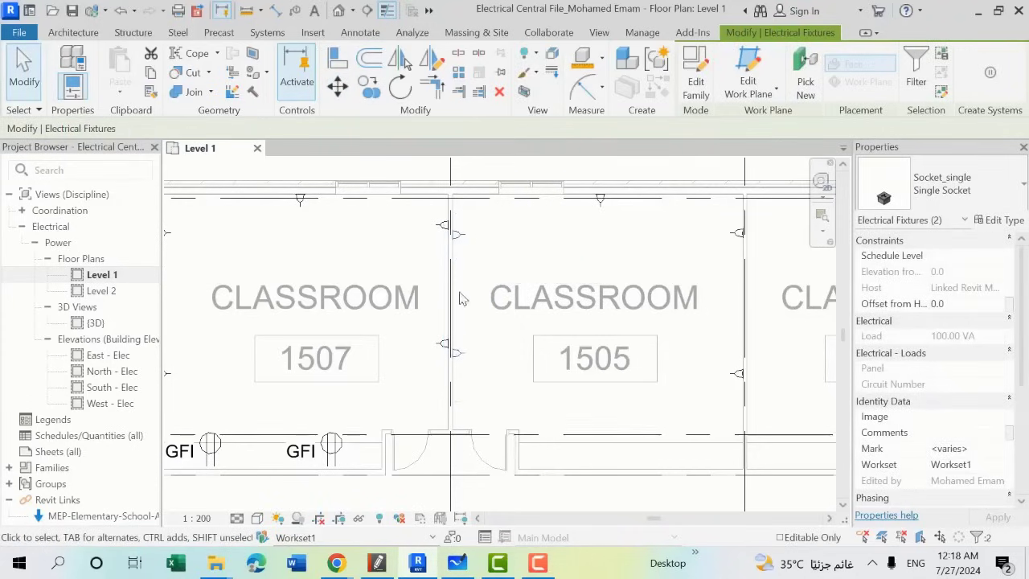
{"action": "scroll", "coordinate": [460, 295], "scroll_direction": "down", "scroll_amount": 2}
{"action": "scroll", "coordinate": [546, 305], "scroll_direction": "down", "scroll_amount": 1}
{"action": "scroll", "coordinate": [579, 316], "scroll_direction": "down", "scroll_amount": 1}
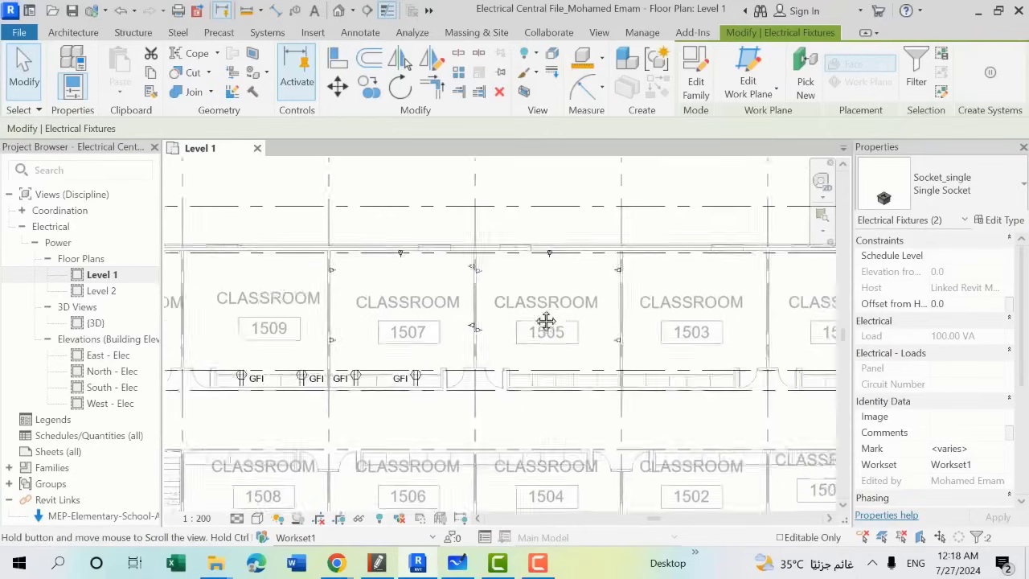
Step: Window-select the row's sockets and mirror copies across the 1505/1503 wall line
{"action": "middle_click_drag", "start_coordinate": [579, 316], "coordinate": [444, 294]}
{"action": "scroll", "coordinate": [444, 294], "scroll_direction": "down", "scroll_amount": 1}
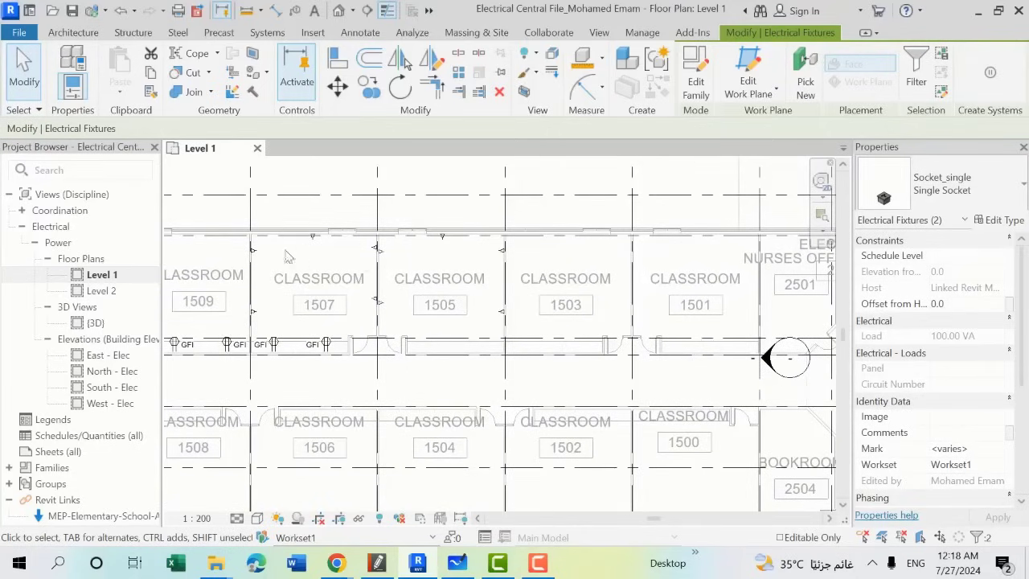
{"action": "left_click_drag", "start_coordinate": [231, 206], "coordinate": [525, 355]}
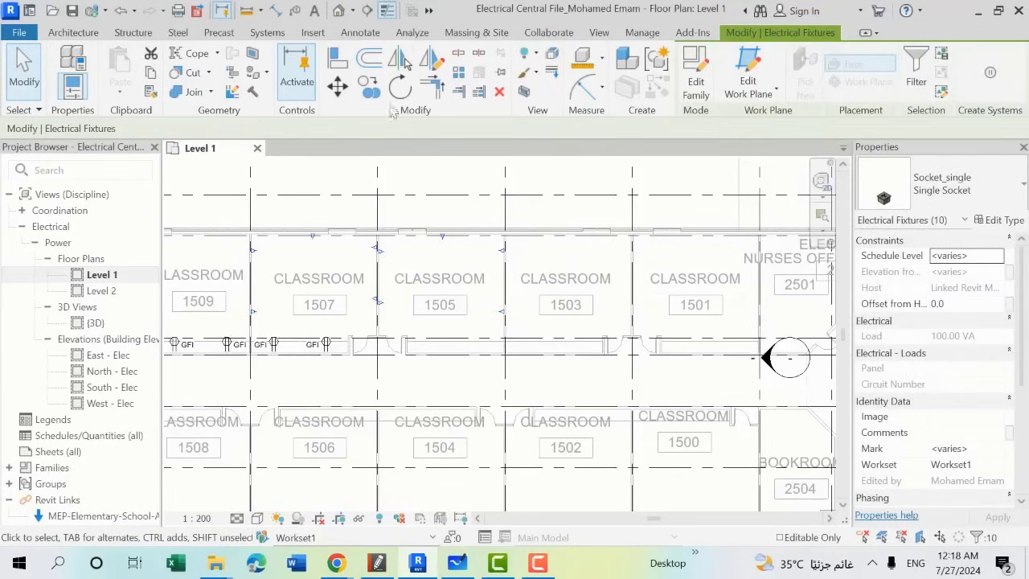
{"action": "left_click", "coordinate": [405, 65]}
{"action": "scroll", "coordinate": [510, 261], "scroll_direction": "up", "scroll_amount": 3}
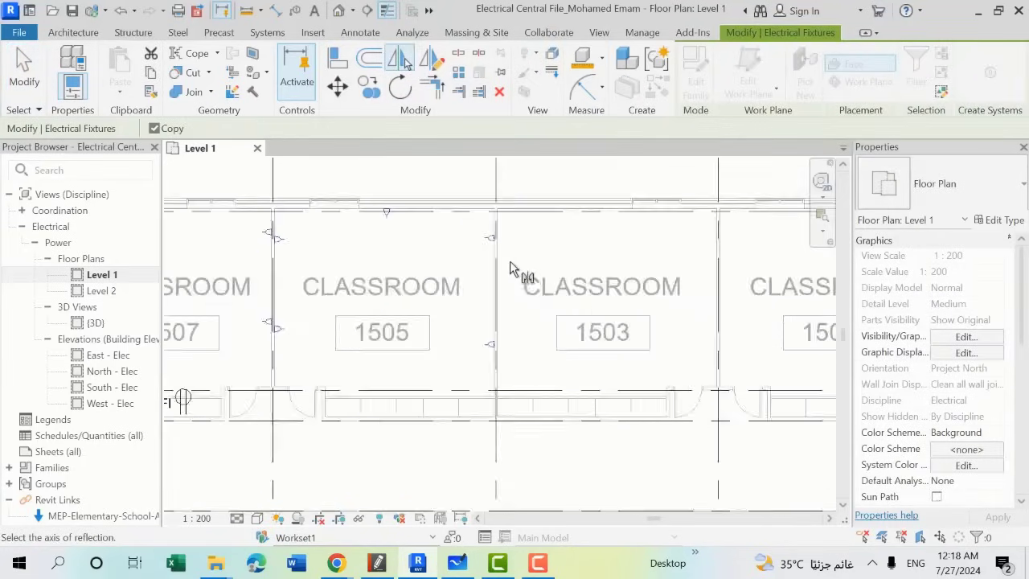
{"action": "scroll", "coordinate": [485, 264], "scroll_direction": "up", "scroll_amount": 2}
{"action": "scroll", "coordinate": [485, 263], "scroll_direction": "up", "scroll_amount": 2}
{"action": "left_click", "coordinate": [480, 261]}
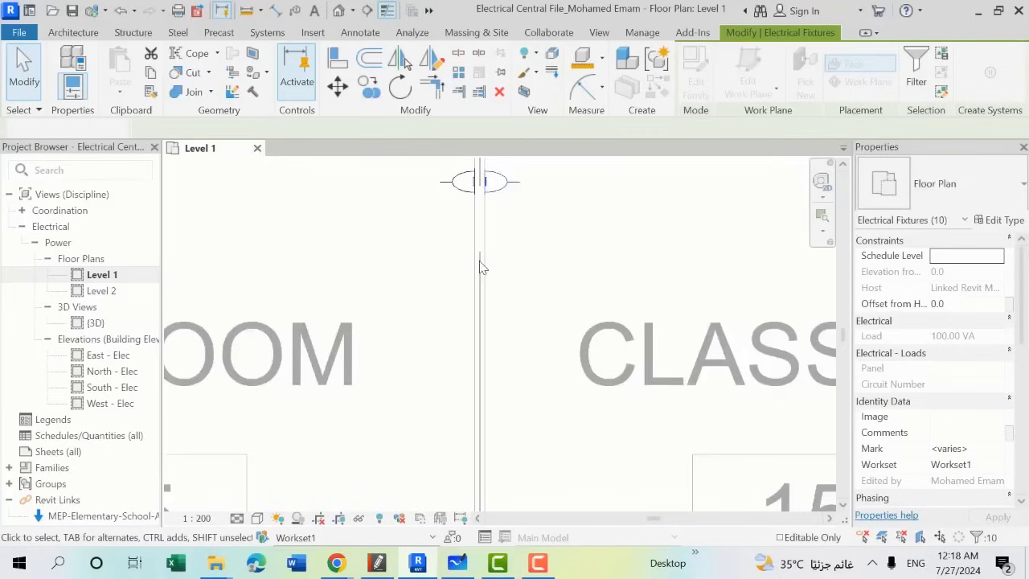
{"action": "scroll", "coordinate": [480, 268], "scroll_direction": "down", "scroll_amount": 3}
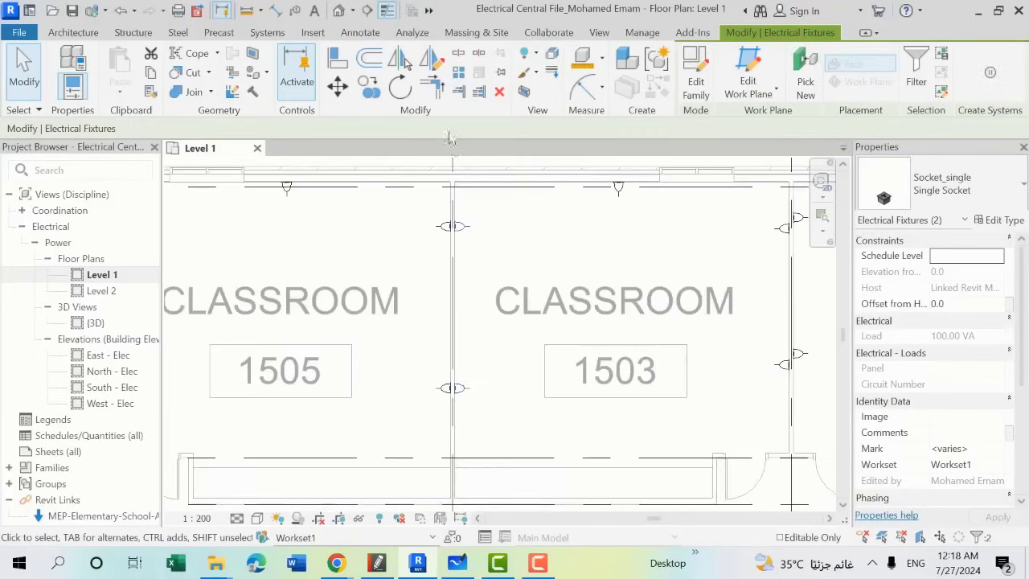
Step: Move the new shared-wall sockets 250 along the wall with MV
{"action": "key", "text": "m"}
{"action": "key", "text": "v"}
{"action": "left_click", "coordinate": [494, 225]}
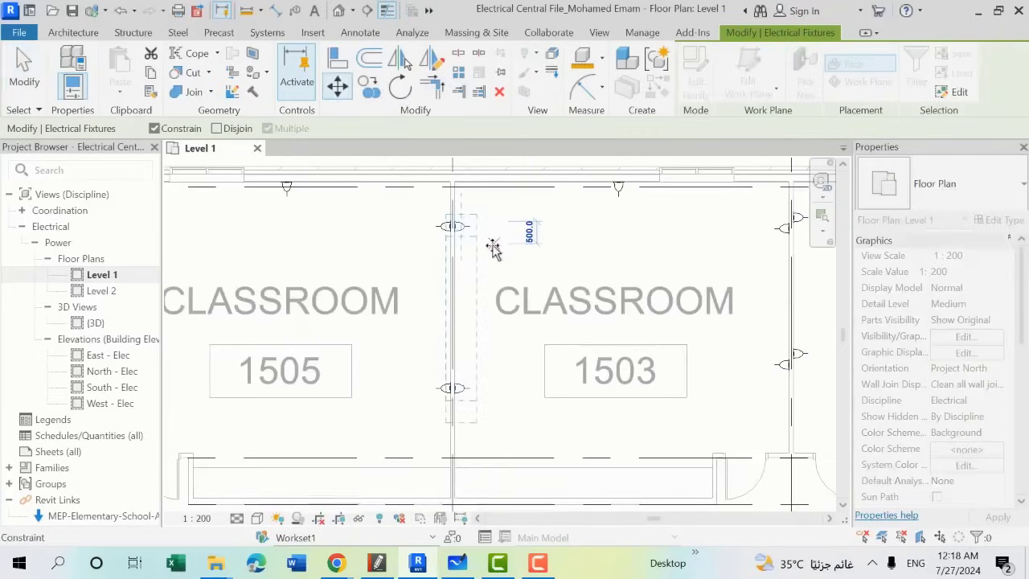
{"action": "type", "text": "250"}
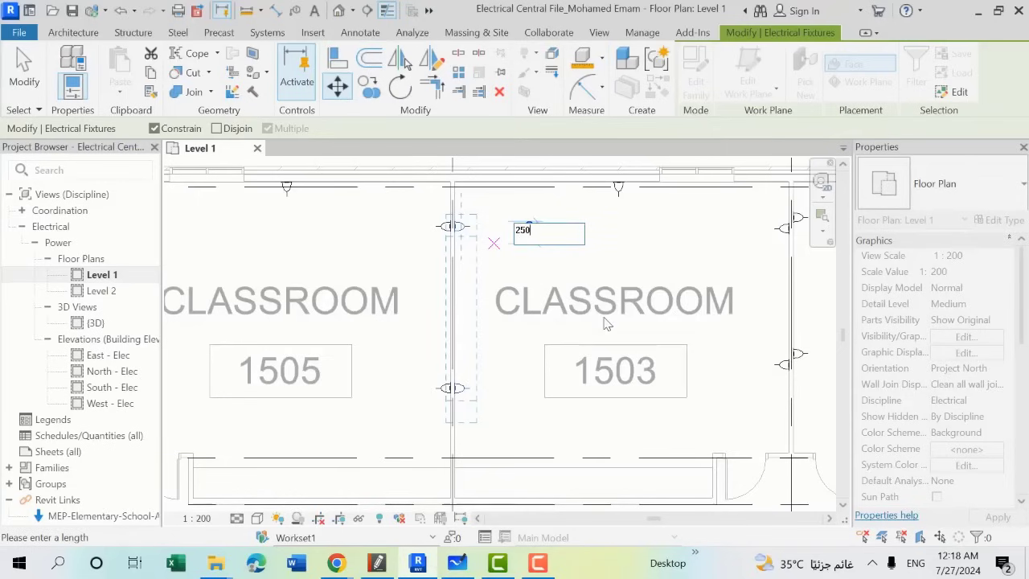
{"action": "key", "text": "Return"}
{"action": "scroll", "coordinate": [724, 310], "scroll_direction": "down", "scroll_amount": 2}
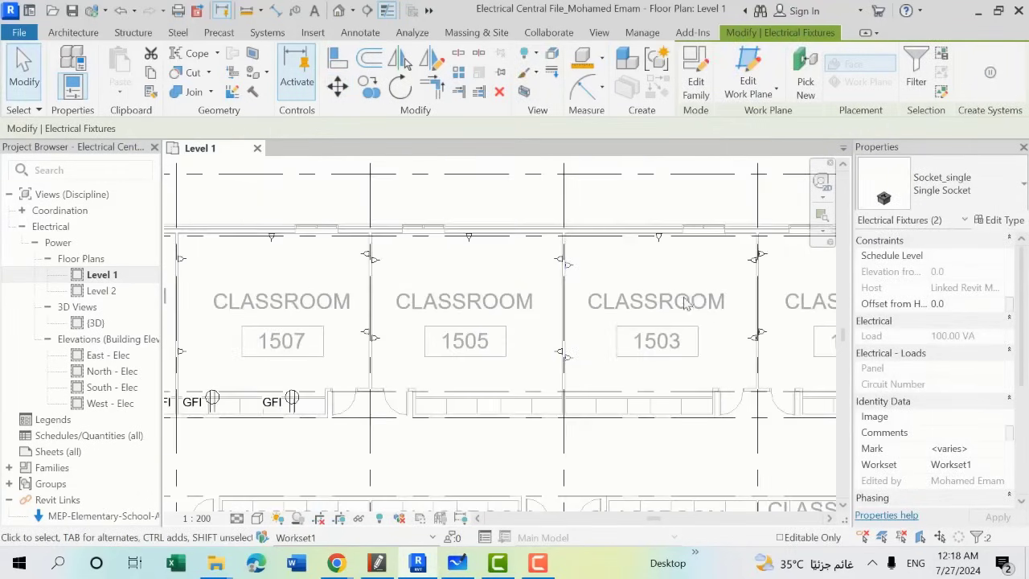
Step: Synchronize the model with the central file and save the project
{"action": "left_click", "coordinate": [91, 12]}
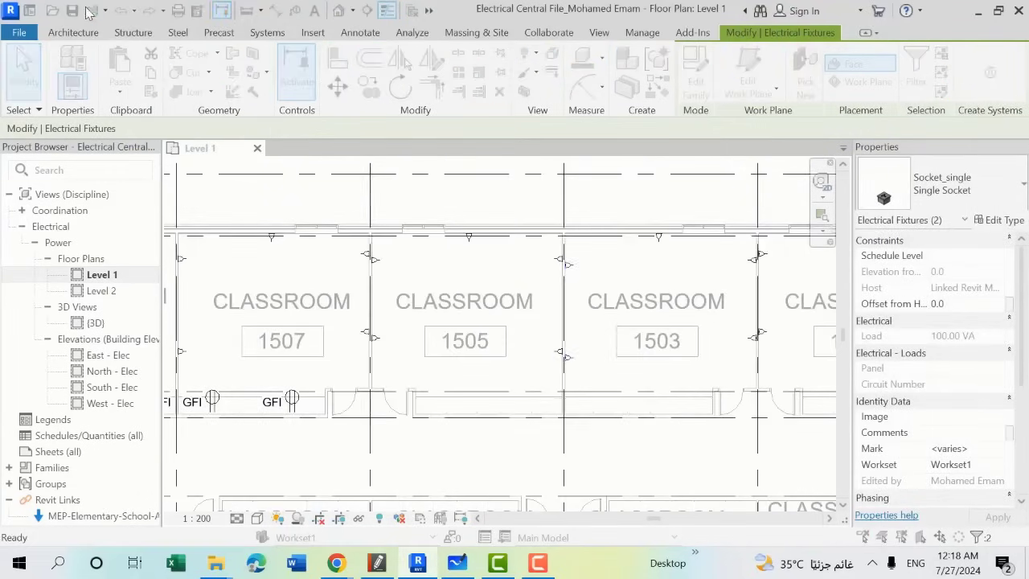
{"action": "left_click", "coordinate": [574, 362]}
{"action": "left_click", "coordinate": [573, 310]}
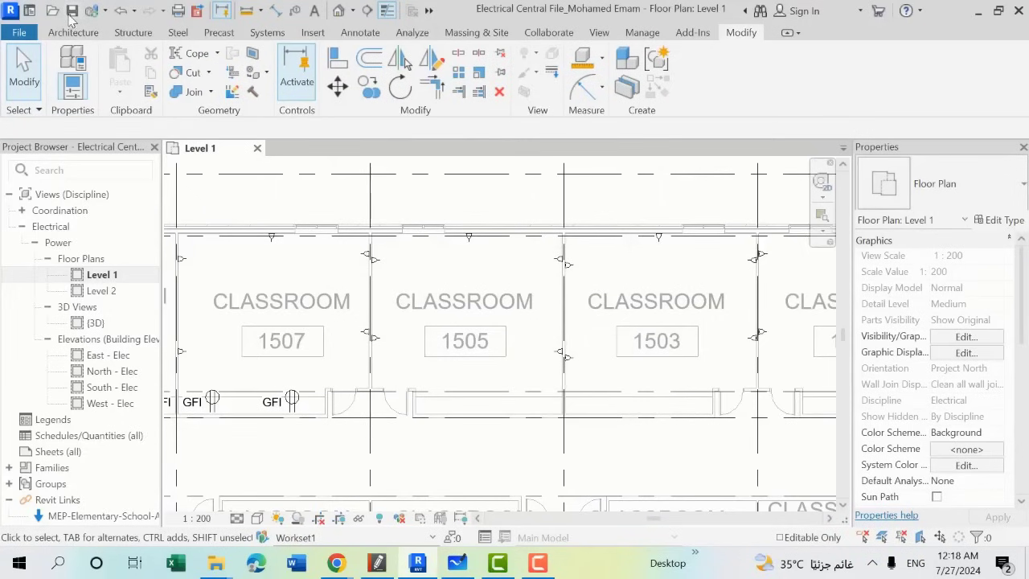
{"action": "left_click", "coordinate": [69, 17]}
Step: Review classrooms 1509–1501 and the Nurses Office, then window-select all sockets in the block
{"action": "middle_click_drag", "start_coordinate": [439, 281], "coordinate": [227, 281]}
{"action": "scroll", "coordinate": [497, 271], "scroll_direction": "up", "scroll_amount": 2}
{"action": "scroll", "coordinate": [496, 271], "scroll_direction": "up", "scroll_amount": 2}
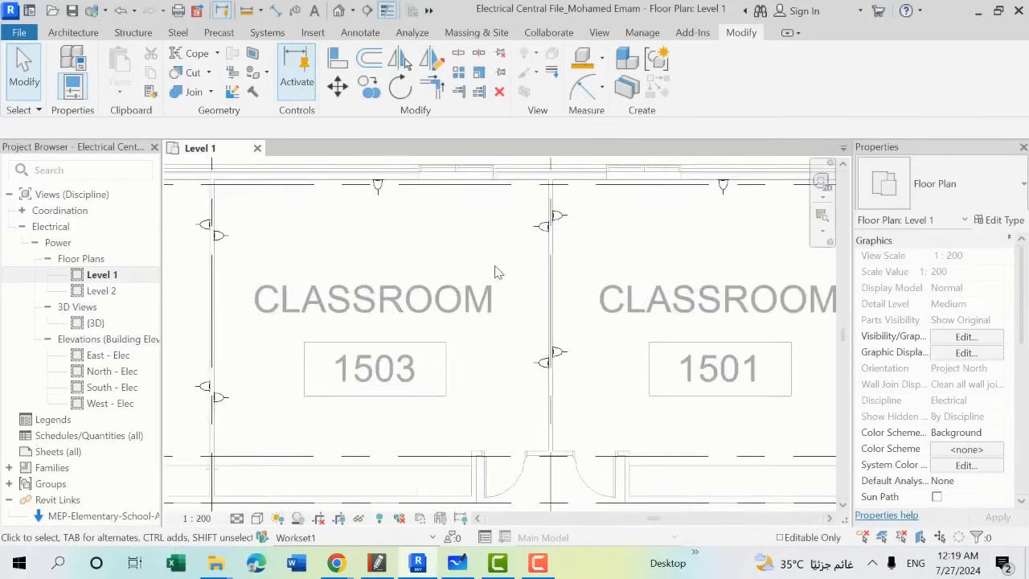
{"action": "scroll", "coordinate": [485, 304], "scroll_direction": "down", "scroll_amount": 4}
{"action": "scroll", "coordinate": [485, 304], "scroll_direction": "down", "scroll_amount": 1}
{"action": "scroll", "coordinate": [510, 249], "scroll_direction": "down", "scroll_amount": 2}
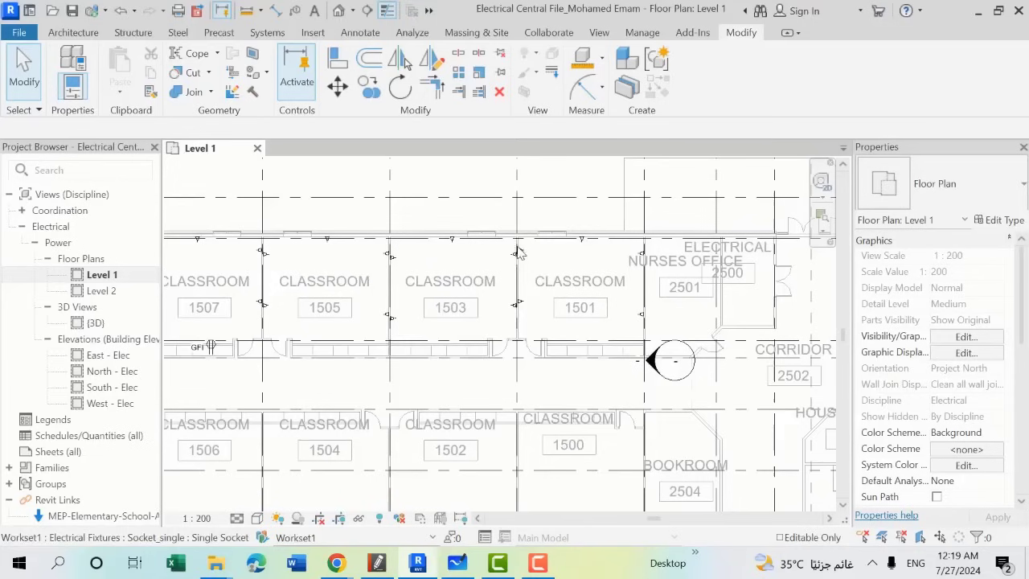
{"action": "scroll", "coordinate": [674, 310], "scroll_direction": "down", "scroll_amount": 2}
{"action": "scroll", "coordinate": [674, 311], "scroll_direction": "down", "scroll_amount": 2}
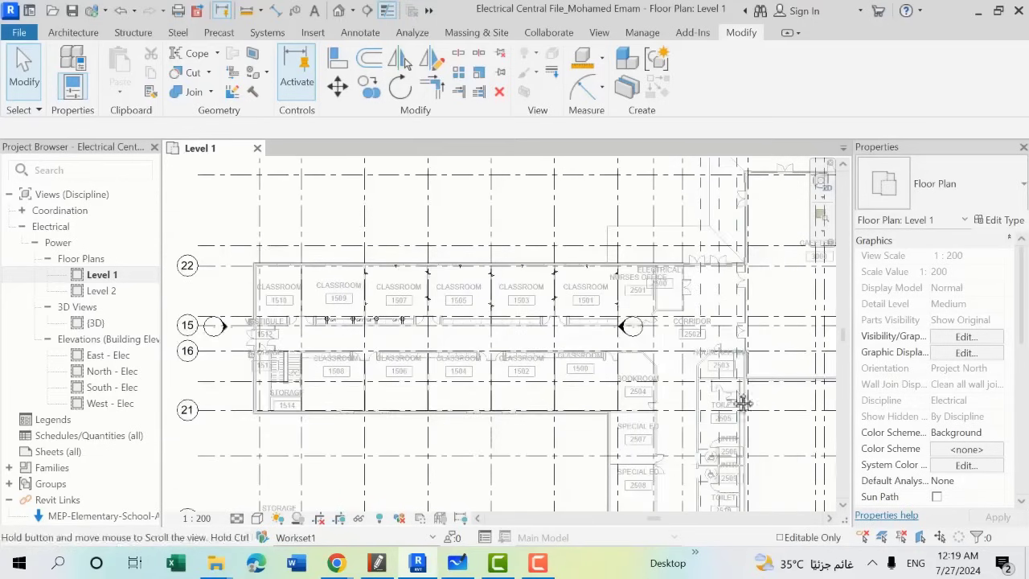
{"action": "scroll", "coordinate": [595, 304], "scroll_direction": "up", "scroll_amount": 1}
{"action": "mouse_move", "coordinate": [341, 245]}
{"action": "middle_mouse_down"}
{"action": "mouse_move", "coordinate": [397, 243]}
{"action": "mouse_move", "coordinate": [411, 271]}
{"action": "middle_mouse_up"}
{"action": "scroll", "coordinate": [402, 257], "scroll_direction": "up", "scroll_amount": 2}
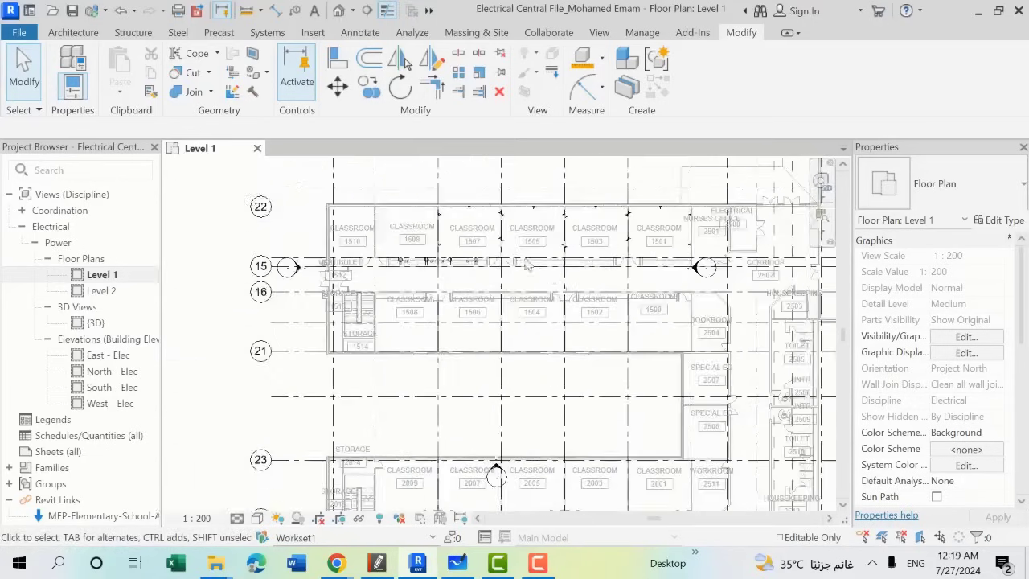
{"action": "scroll", "coordinate": [368, 201], "scroll_direction": "up", "scroll_amount": 2}
{"action": "middle_click_drag", "start_coordinate": [598, 249], "coordinate": [532, 271]}
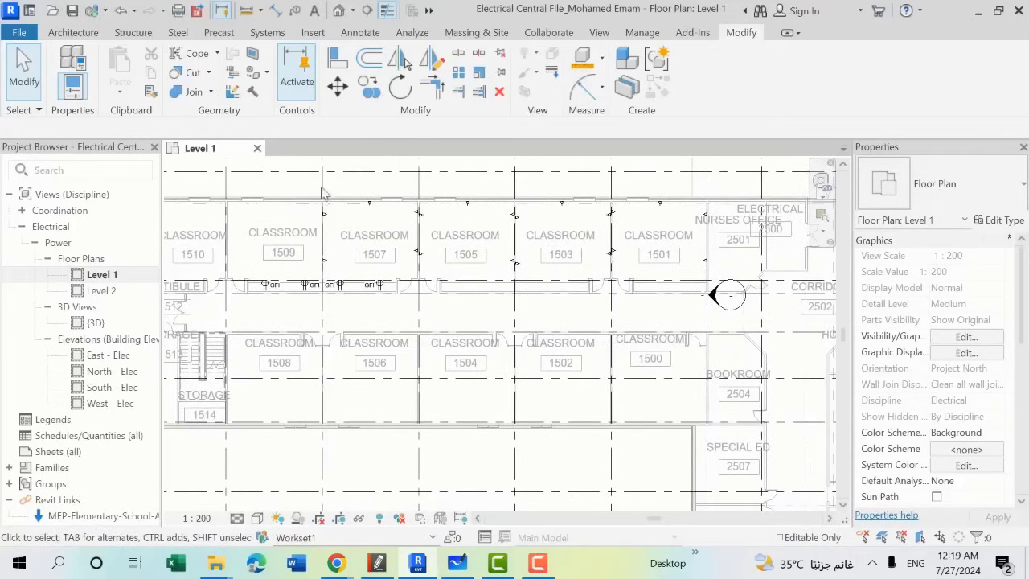
{"action": "middle_click_drag", "start_coordinate": [628, 310], "coordinate": [616, 331]}
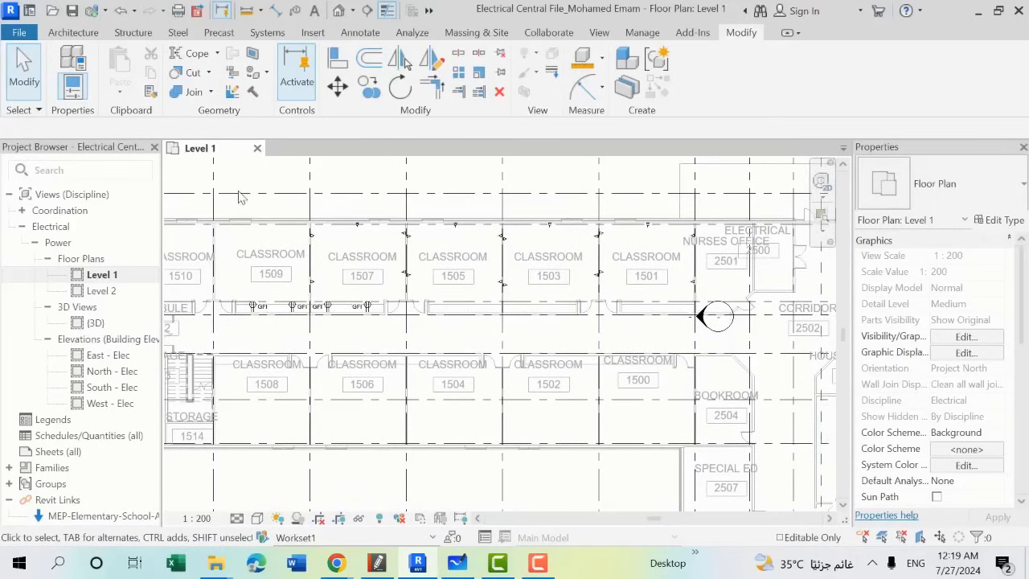
{"action": "left_click_drag", "start_coordinate": [233, 200], "coordinate": [741, 316]}
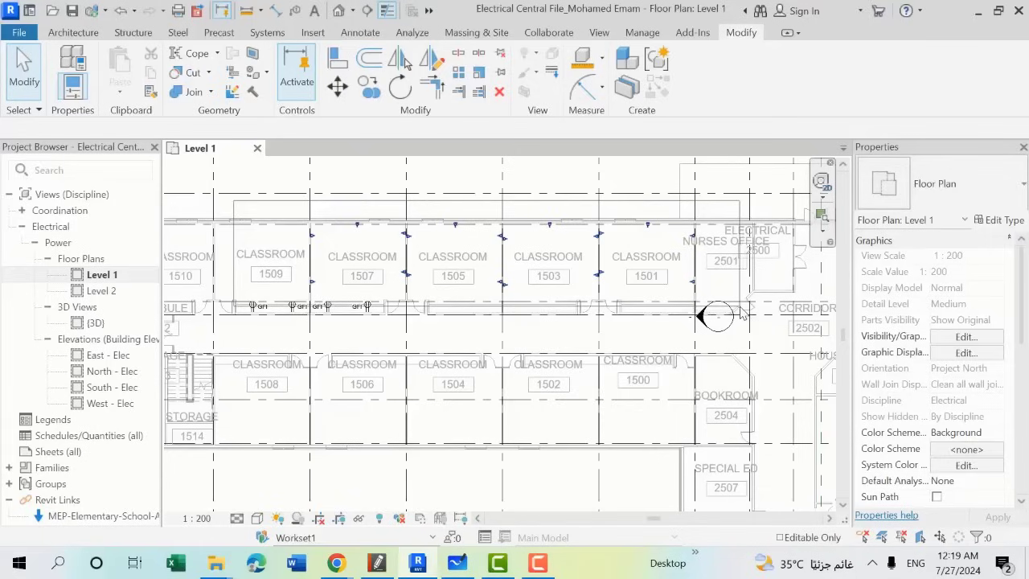
Step: Finish the socket selection and inspect the lower classroom row 1508–1502
{"action": "left_click_drag", "start_coordinate": [742, 315], "coordinate": [743, 316]}
{"action": "scroll", "coordinate": [323, 320], "scroll_direction": "up", "scroll_amount": 2}
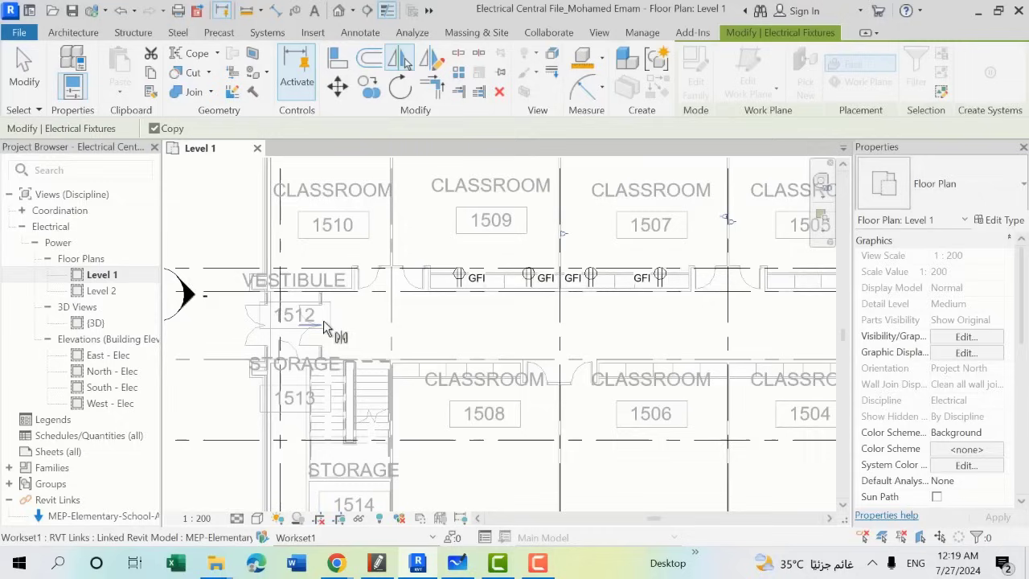
{"action": "scroll", "coordinate": [324, 330], "scroll_direction": "up", "scroll_amount": 1}
{"action": "scroll", "coordinate": [322, 336], "scroll_direction": "up", "scroll_amount": 1}
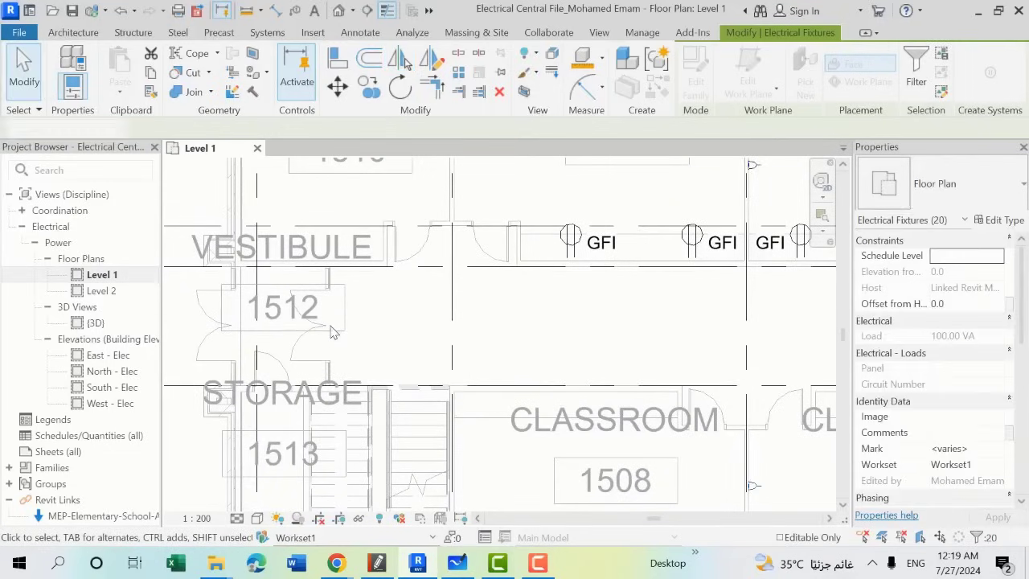
{"action": "scroll", "coordinate": [332, 339], "scroll_direction": "down", "scroll_amount": 2}
{"action": "middle_click_drag", "start_coordinate": [614, 414], "coordinate": [370, 309]}
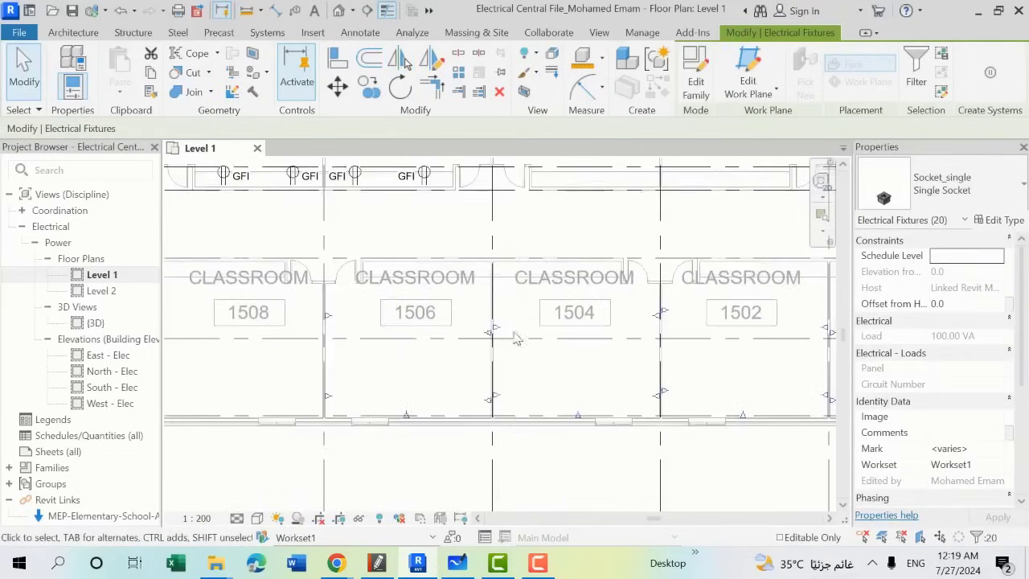
{"action": "scroll", "coordinate": [482, 334], "scroll_direction": "up", "scroll_amount": 3}
{"action": "scroll", "coordinate": [507, 322], "scroll_direction": "down", "scroll_amount": 3}
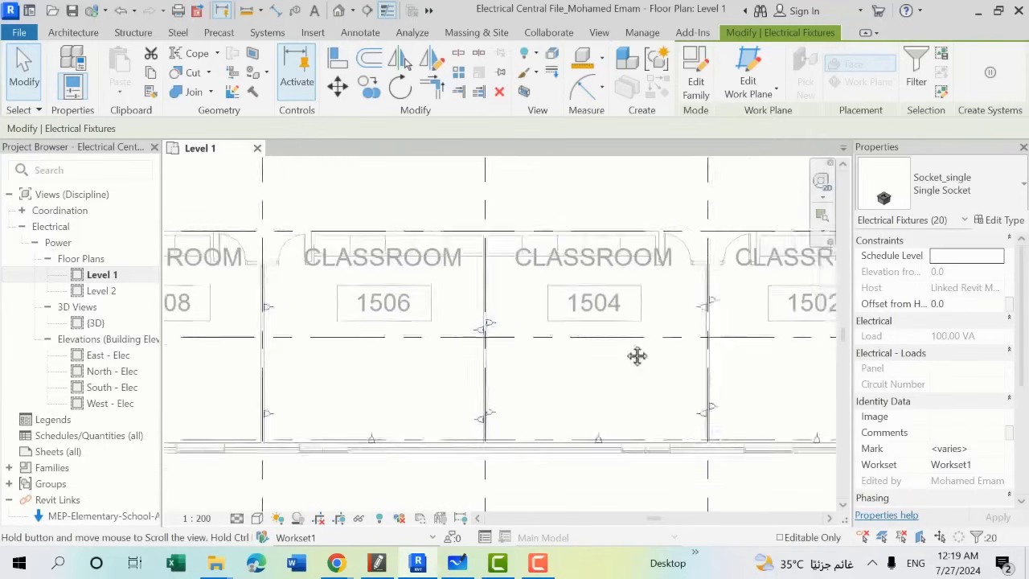
{"action": "middle_click_drag", "start_coordinate": [637, 356], "coordinate": [440, 371]}
{"action": "scroll", "coordinate": [440, 371], "scroll_direction": "down", "scroll_amount": 2}
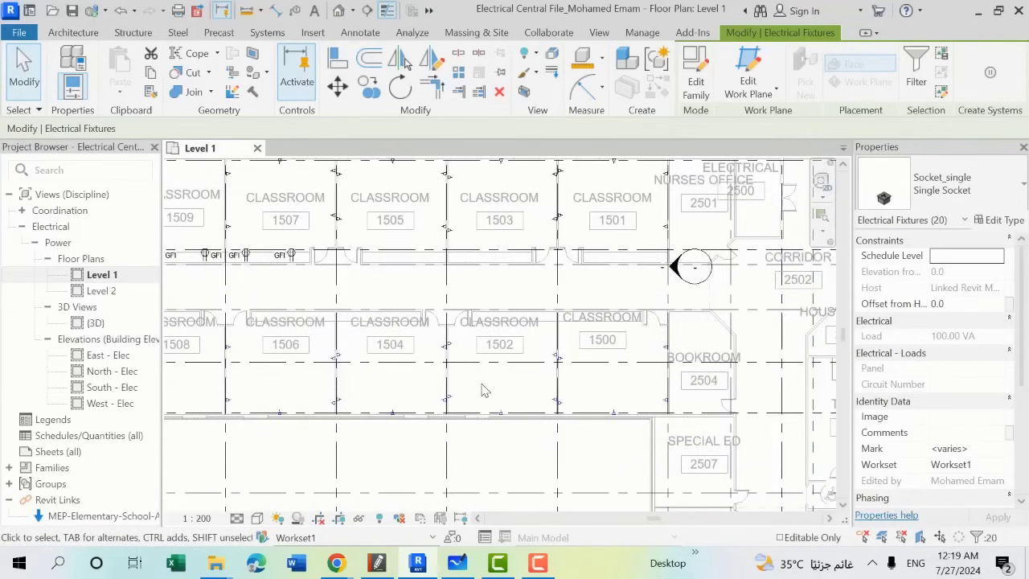
{"action": "scroll", "coordinate": [575, 275], "scroll_direction": "down", "scroll_amount": 2}
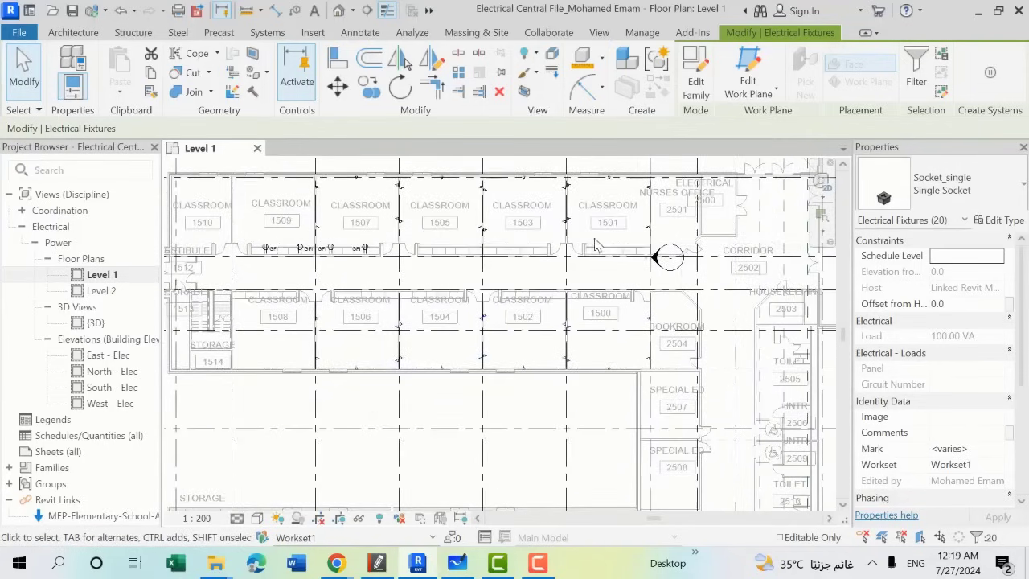
{"action": "scroll", "coordinate": [575, 274], "scroll_direction": "down", "scroll_amount": 2}
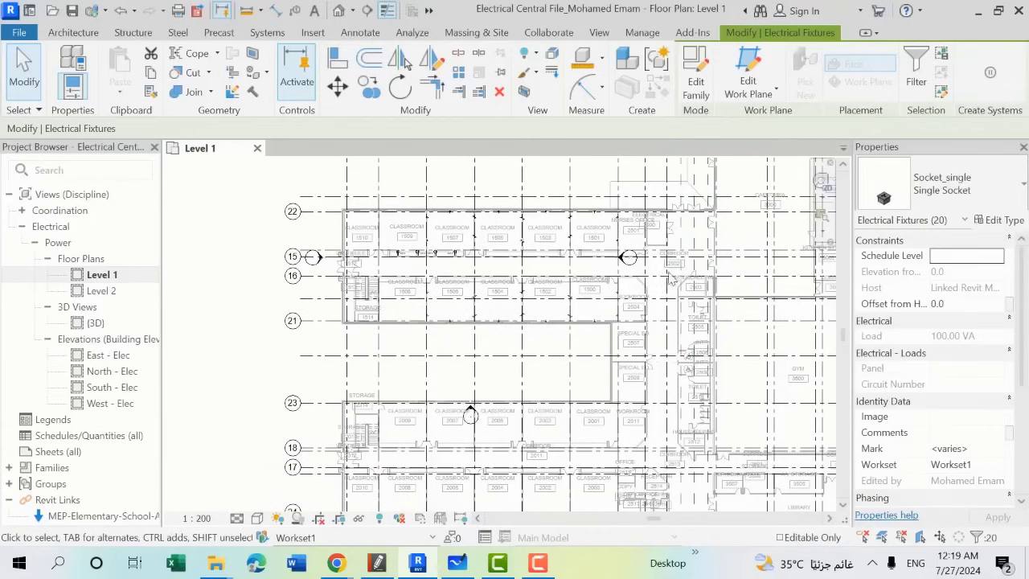
{"action": "scroll", "coordinate": [575, 322], "scroll_direction": "up", "scroll_amount": 3}
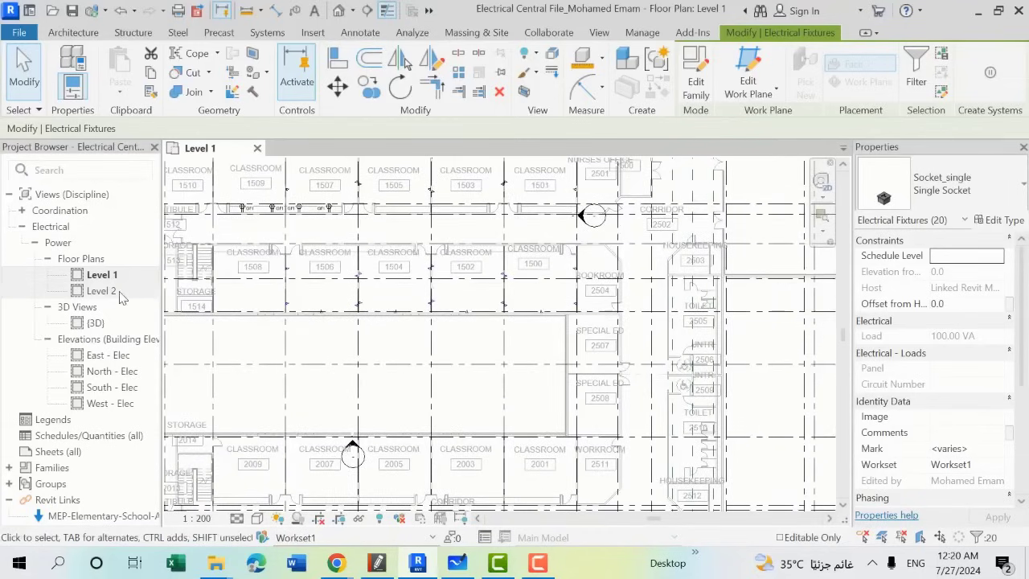
Step: Glance at Level 2, then return to Level 1 and check classrooms 1507 and 1505
{"action": "left_click", "coordinate": [102, 291]}
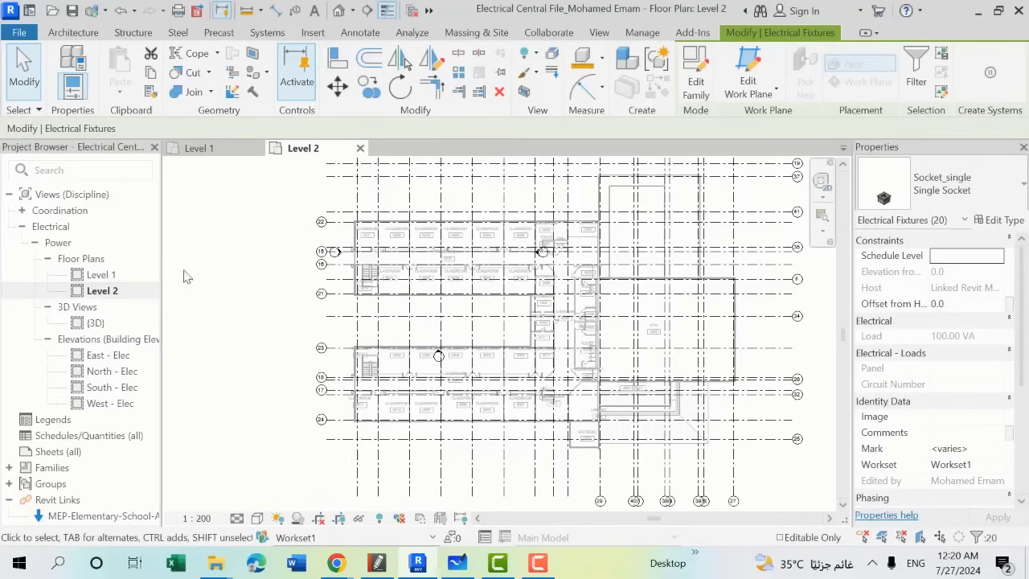
{"action": "left_click", "coordinate": [126, 277]}
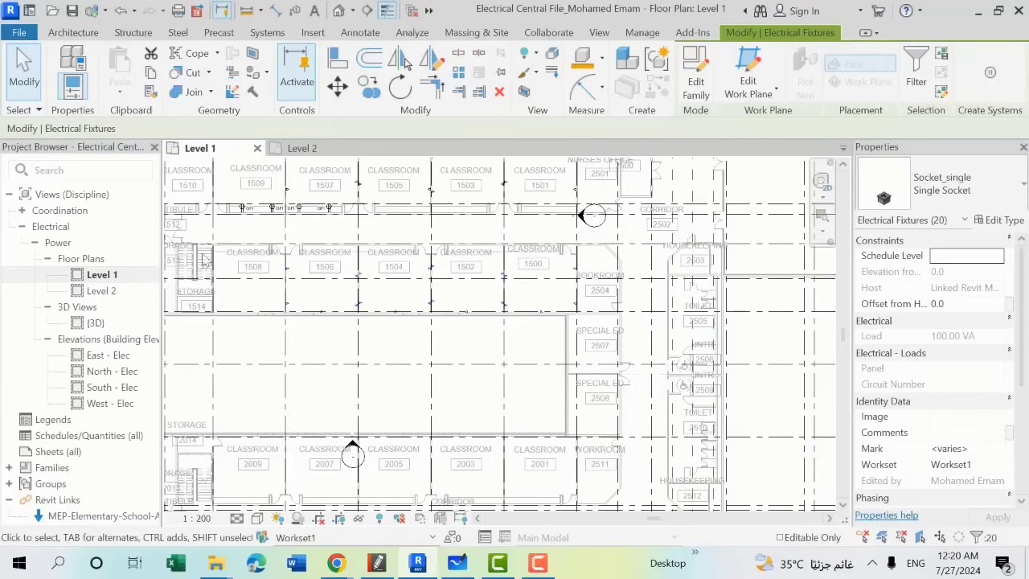
{"action": "scroll", "coordinate": [322, 209], "scroll_direction": "up", "scroll_amount": 3}
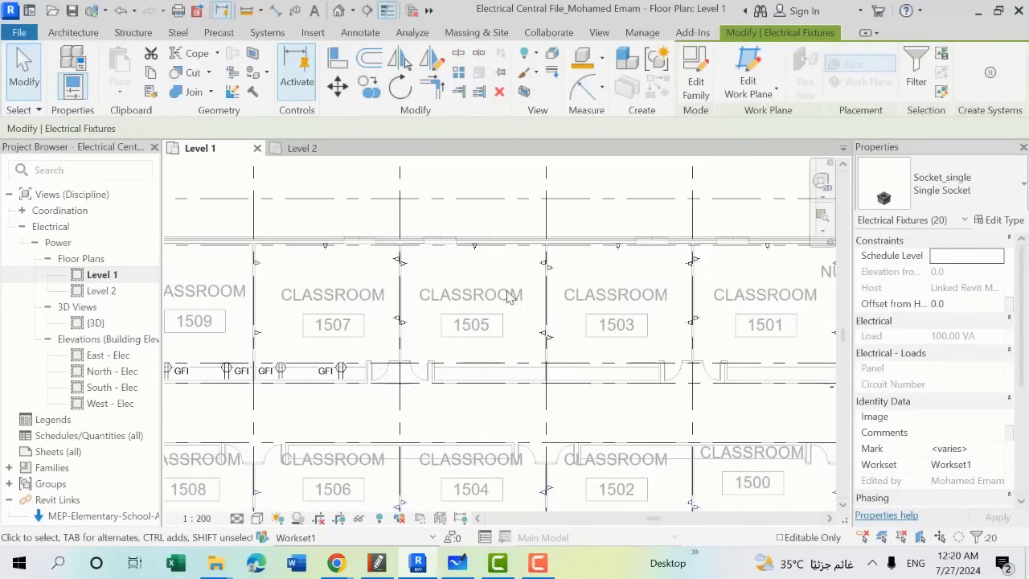
{"action": "middle_click_drag", "start_coordinate": [336, 354], "coordinate": [418, 324]}
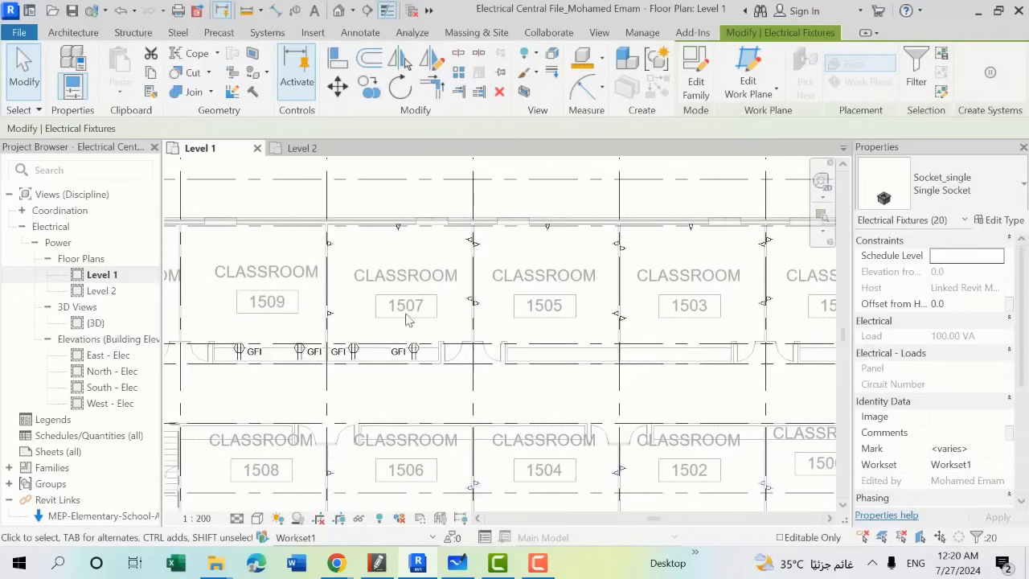
{"action": "scroll", "coordinate": [402, 330], "scroll_direction": "up", "scroll_amount": 2}
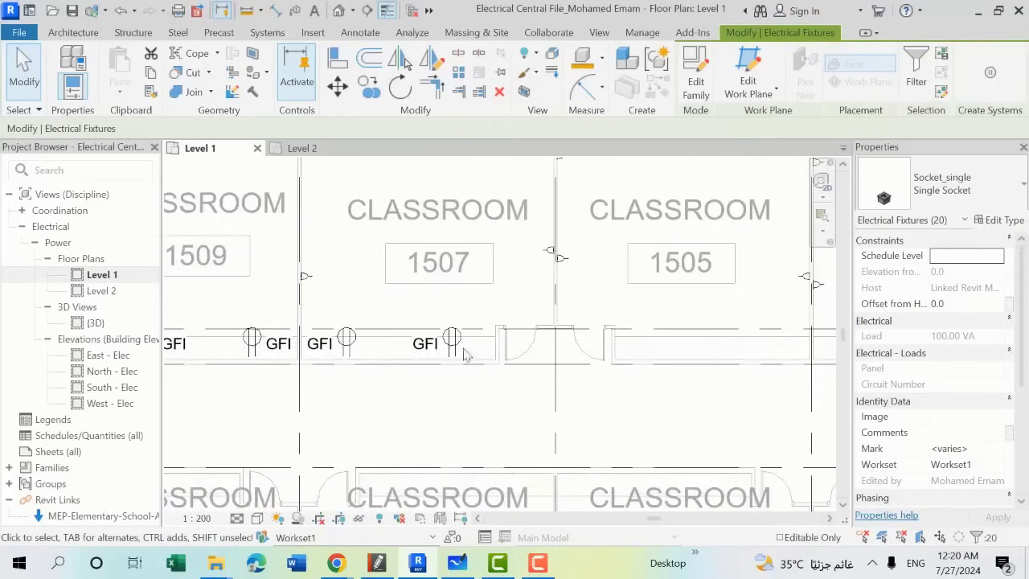
{"action": "scroll", "coordinate": [465, 355], "scroll_direction": "down", "scroll_amount": 2}
{"action": "middle_click_drag", "start_coordinate": [627, 358], "coordinate": [548, 362]}
{"action": "scroll", "coordinate": [586, 356], "scroll_direction": "up", "scroll_amount": 2}
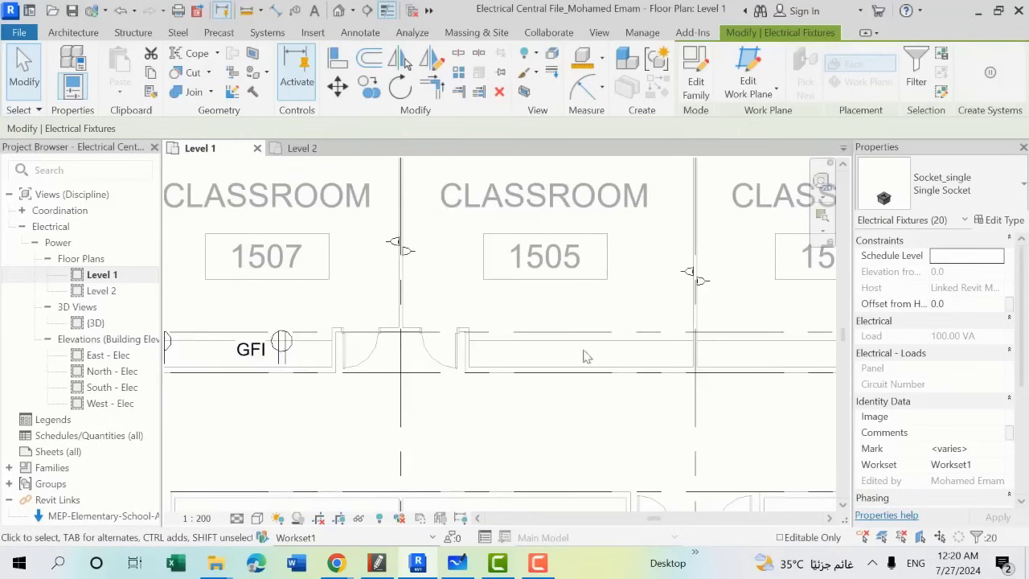
{"action": "scroll", "coordinate": [586, 356], "scroll_direction": "down", "scroll_amount": 2}
{"action": "scroll", "coordinate": [523, 369], "scroll_direction": "down", "scroll_amount": 1}
Step: Select the nine middle-classroom sockets and open a 3D section-box view around them
{"action": "key", "text": "Escape"}
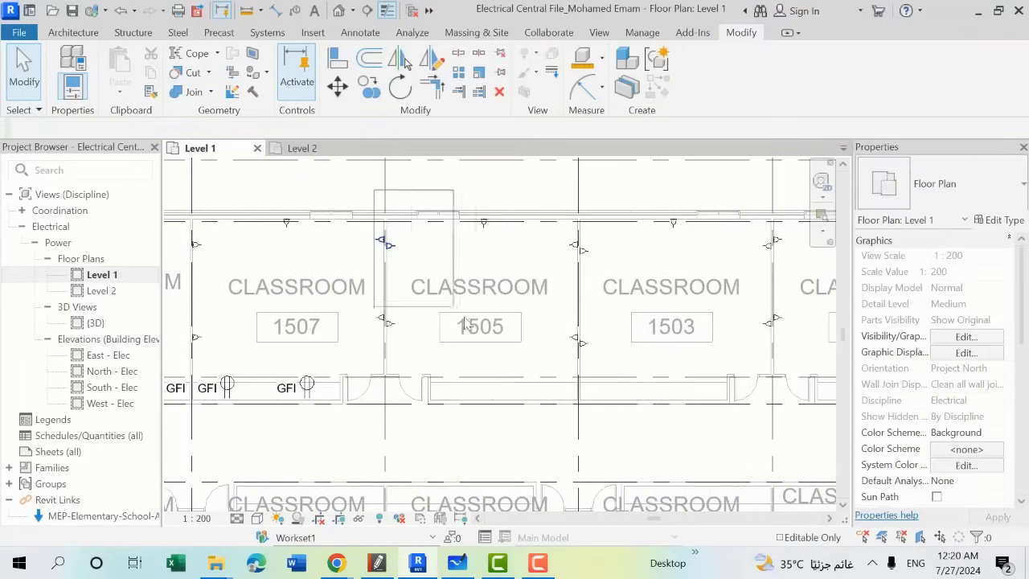
{"action": "left_click_drag", "start_coordinate": [465, 322], "coordinate": [611, 425]}
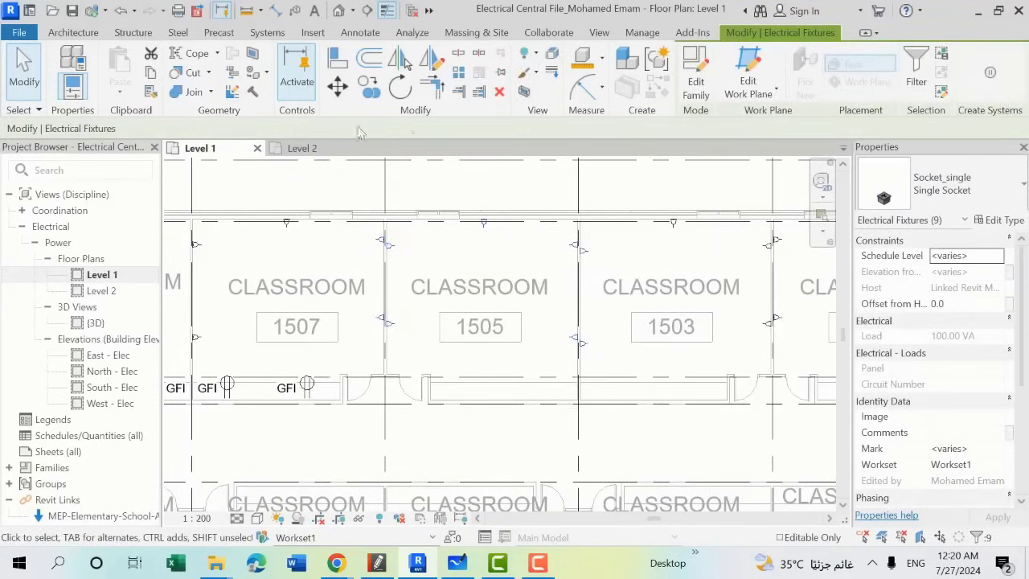
{"action": "left_click", "coordinate": [525, 90]}
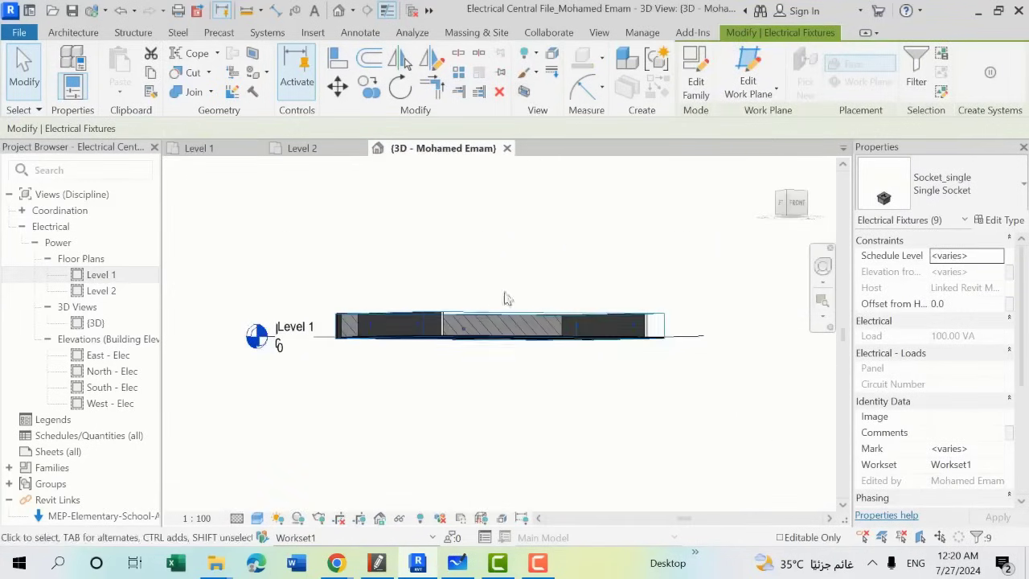
{"action": "middle_click_drag", "start_coordinate": [505, 298], "coordinate": [368, 372], "text": "shift"}
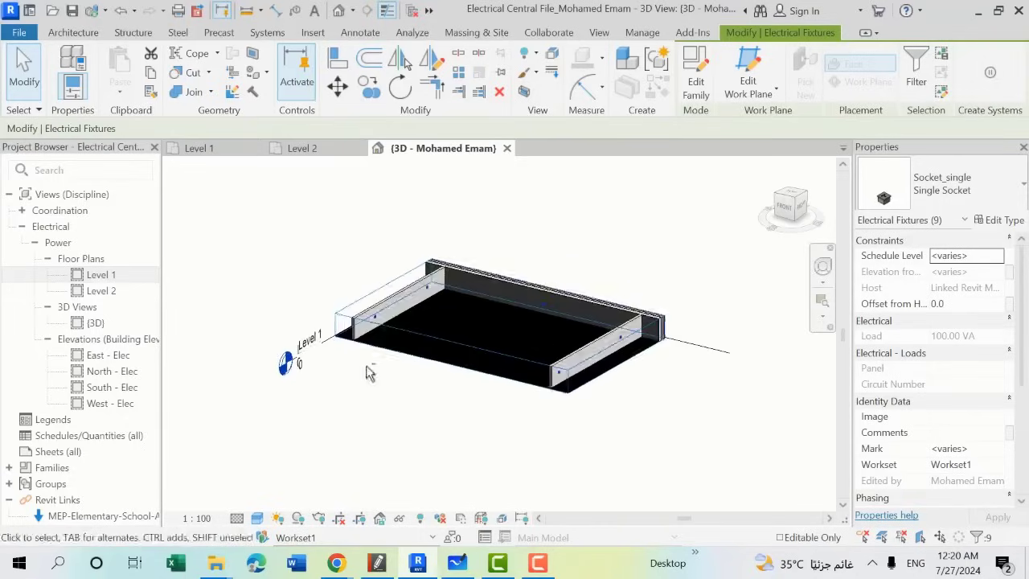
{"action": "scroll", "coordinate": [487, 292], "scroll_direction": "down", "scroll_amount": 3}
Step: Stretch the section box up to Level 2 and outward left and right, inspecting the cabinets
{"action": "left_click", "coordinate": [482, 325]}
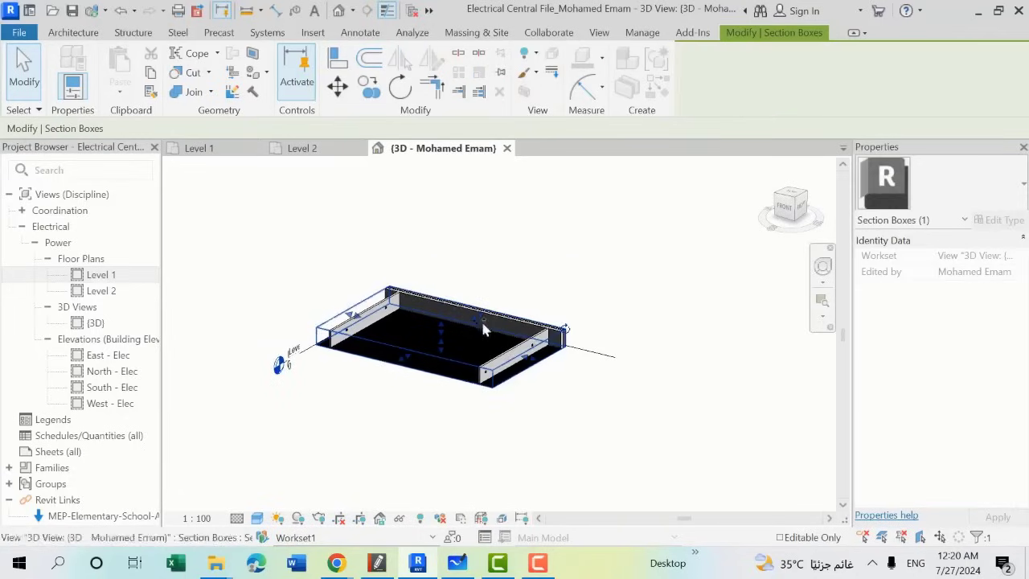
{"action": "left_click_drag", "start_coordinate": [443, 322], "coordinate": [426, 195]}
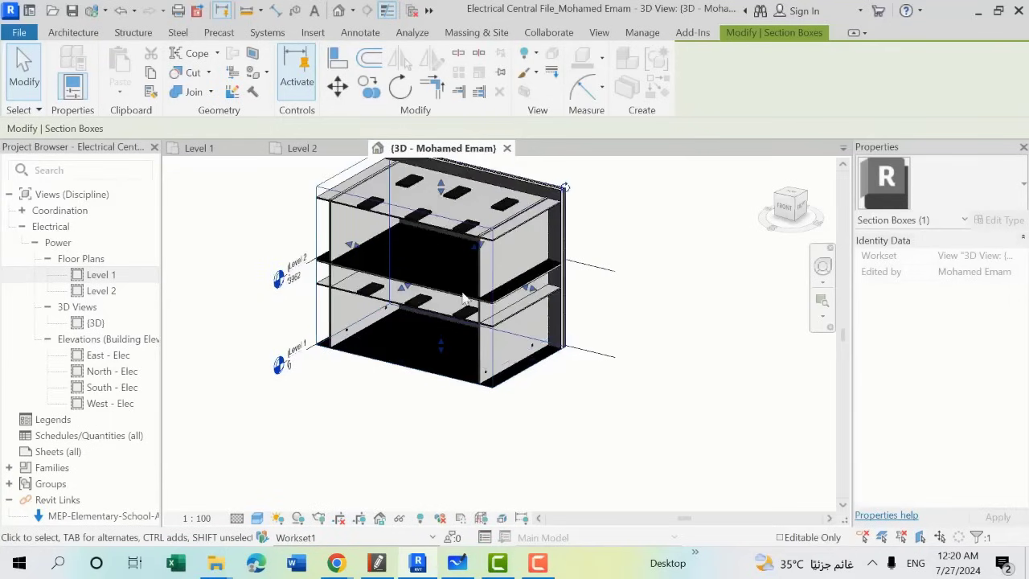
{"action": "middle_click_drag", "start_coordinate": [465, 299], "coordinate": [510, 273], "text": "shift"}
{"action": "left_click_drag", "start_coordinate": [511, 273], "coordinate": [658, 270]}
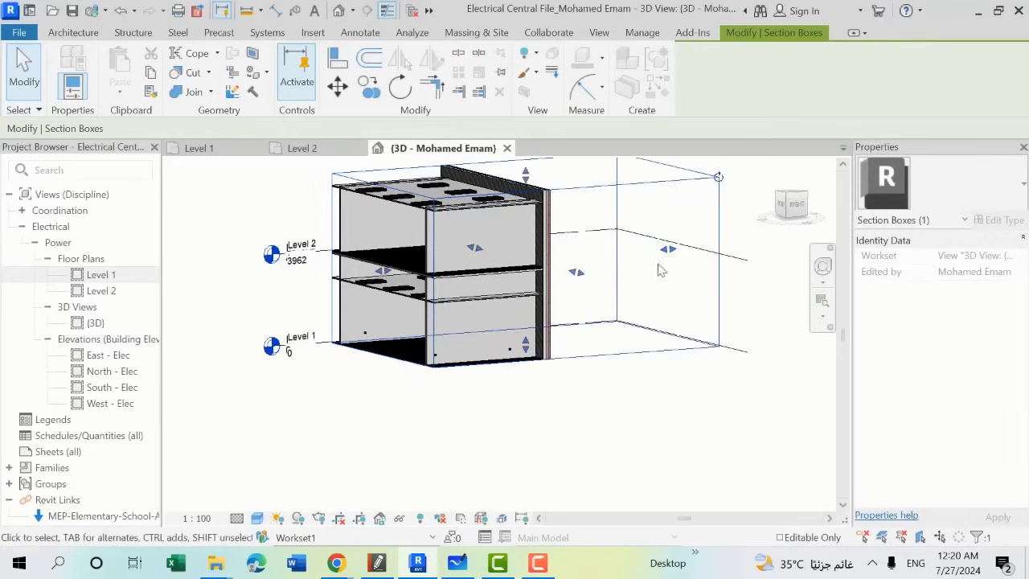
{"action": "left_click_drag", "start_coordinate": [383, 270], "coordinate": [207, 283]}
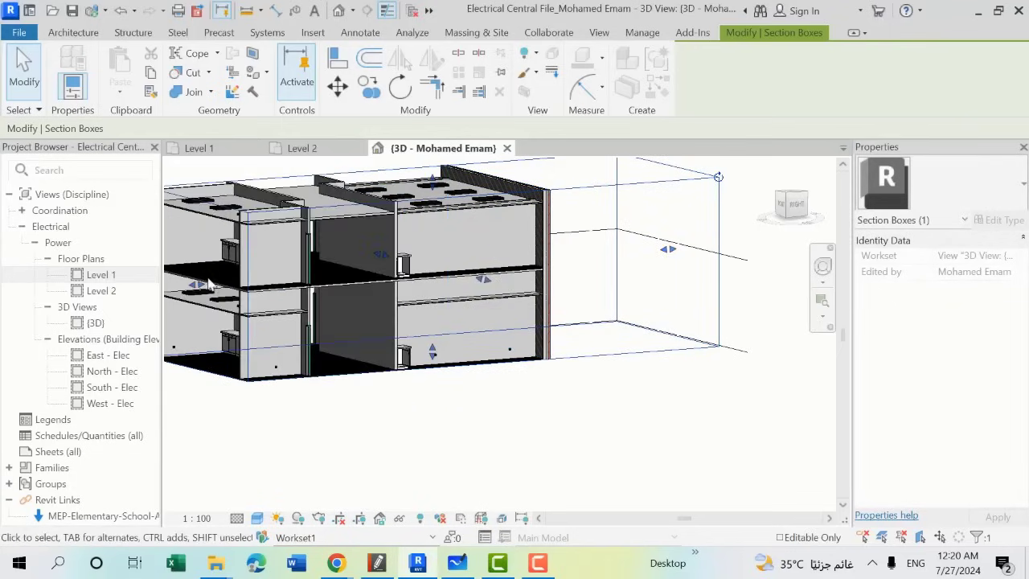
{"action": "mouse_move", "coordinate": [391, 328]}
{"action": "middle_mouse_down", "text": "shift"}
{"action": "mouse_move", "coordinate": [394, 297]}
{"action": "mouse_move", "coordinate": [356, 301]}
{"action": "middle_mouse_up", "text": "shift"}
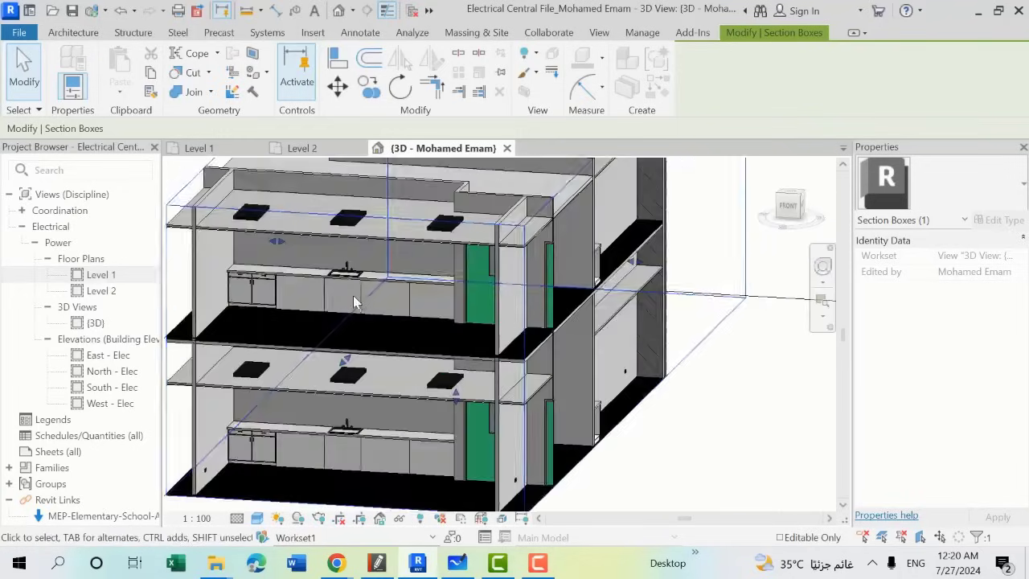
{"action": "scroll", "coordinate": [357, 301], "scroll_direction": "up", "scroll_amount": 5}
{"action": "middle_click_drag", "start_coordinate": [394, 284], "coordinate": [481, 307]}
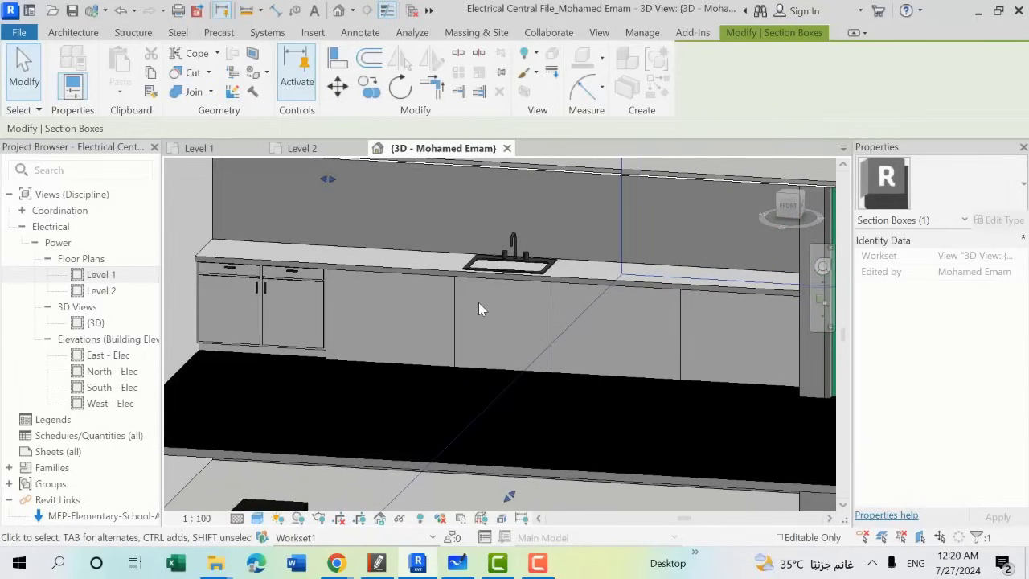
{"action": "mouse_move", "coordinate": [487, 304]}
{"action": "middle_mouse_down", "text": "shift"}
{"action": "mouse_move", "coordinate": [552, 309]}
{"action": "mouse_move", "coordinate": [452, 262]}
{"action": "middle_mouse_up", "text": "shift"}
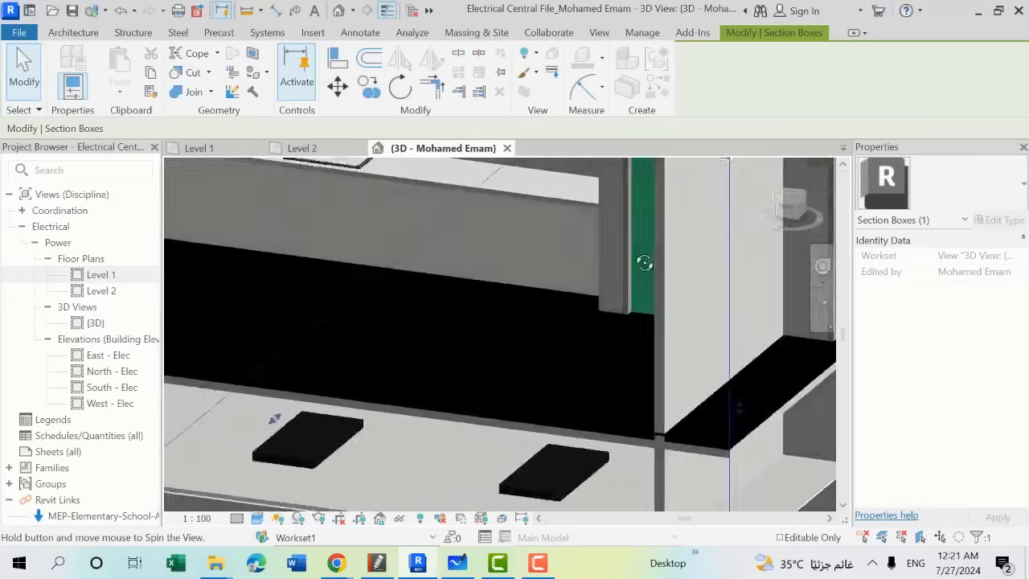
Step: Close the Level 2 floor plan and return to the Level 1 floor plan
{"action": "left_click", "coordinate": [297, 148]}
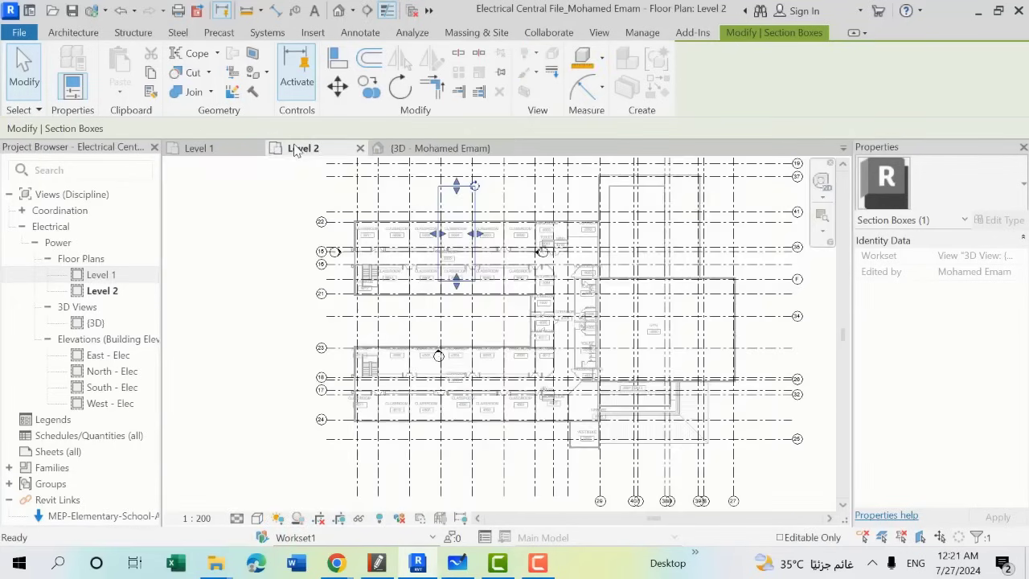
{"action": "left_click", "coordinate": [361, 148]}
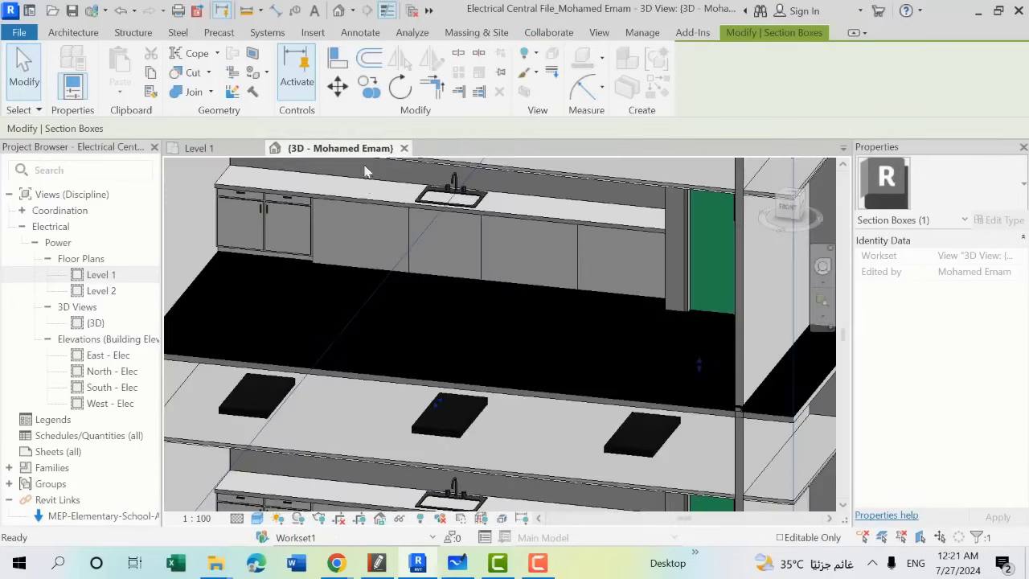
{"action": "left_click", "coordinate": [233, 150]}
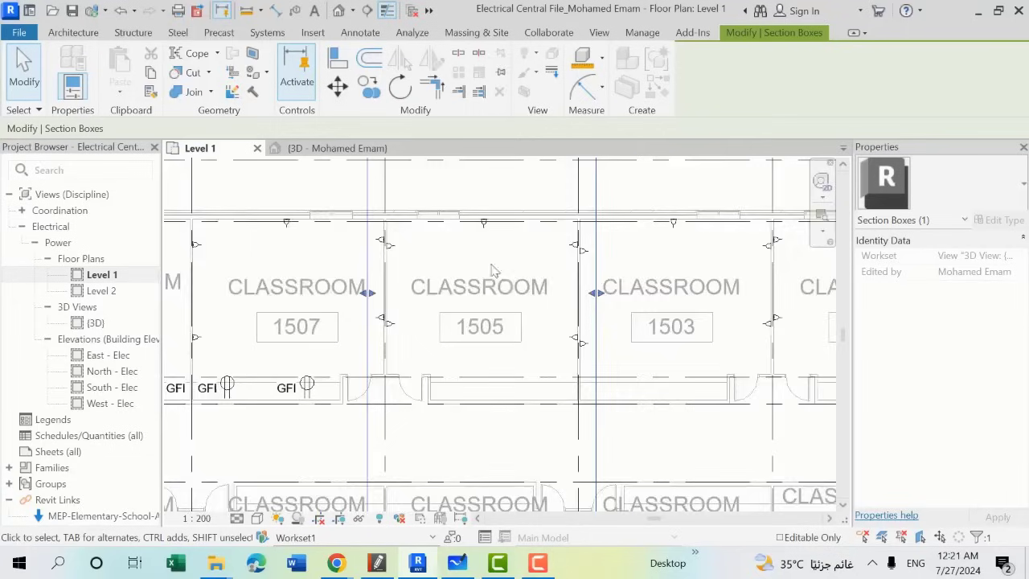
{"action": "scroll", "coordinate": [353, 273], "scroll_direction": "up", "scroll_amount": 2}
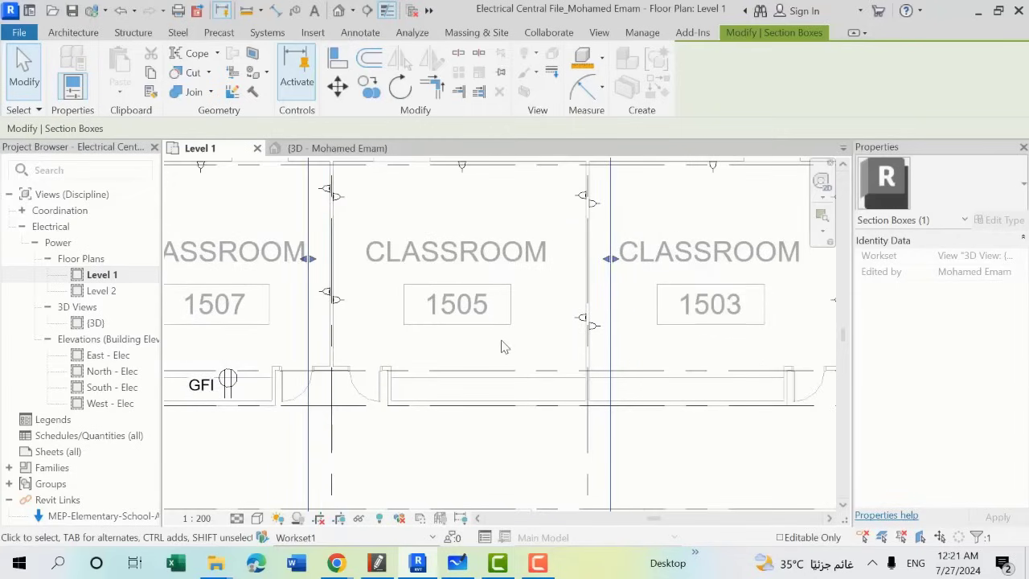
{"action": "scroll", "coordinate": [500, 347], "scroll_direction": "down", "scroll_amount": 3}
{"action": "scroll", "coordinate": [495, 358], "scroll_direction": "down", "scroll_amount": 1}
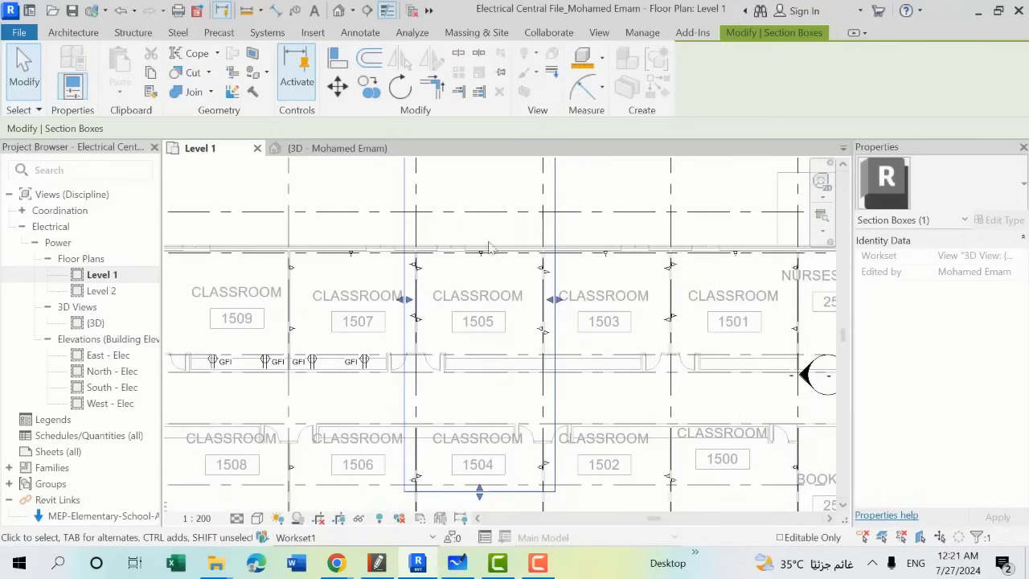
{"action": "scroll", "coordinate": [484, 369], "scroll_direction": "up", "scroll_amount": 3}
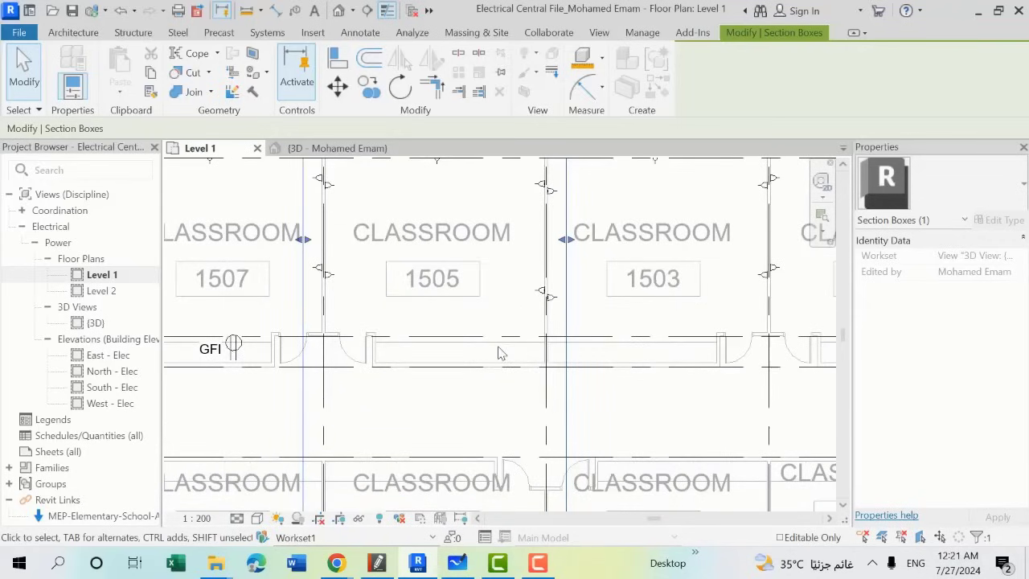
Step: Zoom to classrooms 1503 and 1501 and inspect the socket on their shared wall
{"action": "middle_click_drag", "start_coordinate": [473, 326], "coordinate": [408, 287]}
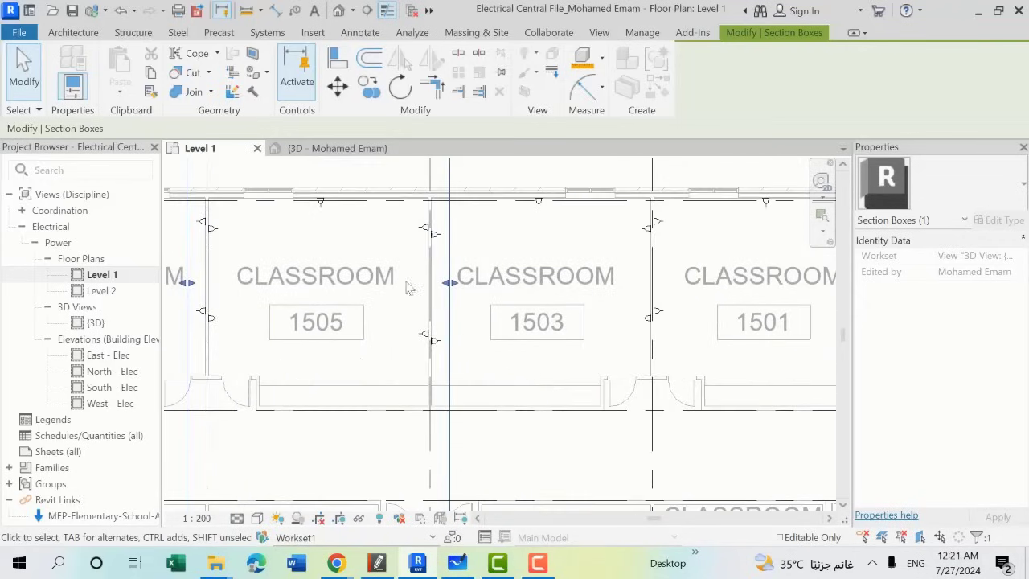
{"action": "scroll", "coordinate": [447, 245], "scroll_direction": "up", "scroll_amount": 1}
{"action": "scroll", "coordinate": [450, 250], "scroll_direction": "up", "scroll_amount": 2}
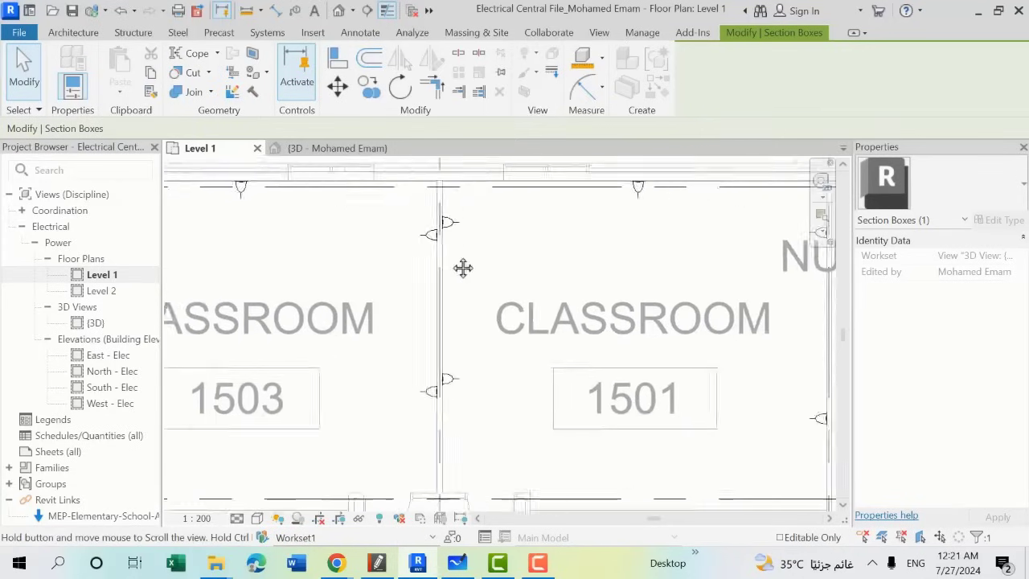
{"action": "scroll", "coordinate": [453, 252], "scroll_direction": "up", "scroll_amount": 1}
{"action": "left_click", "coordinate": [453, 252]}
{"action": "left_click", "coordinate": [440, 233]}
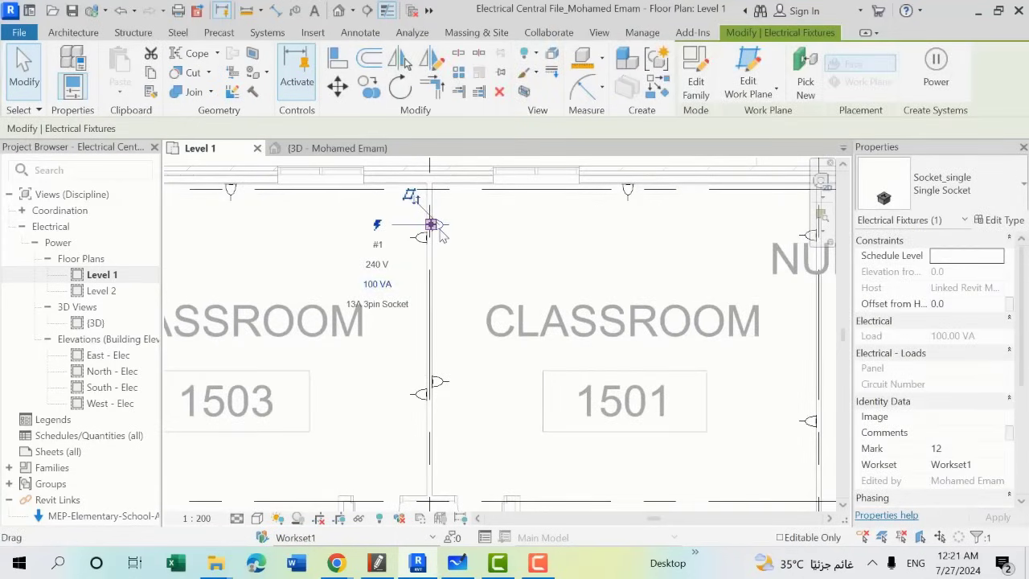
{"action": "key", "text": "Escape"}
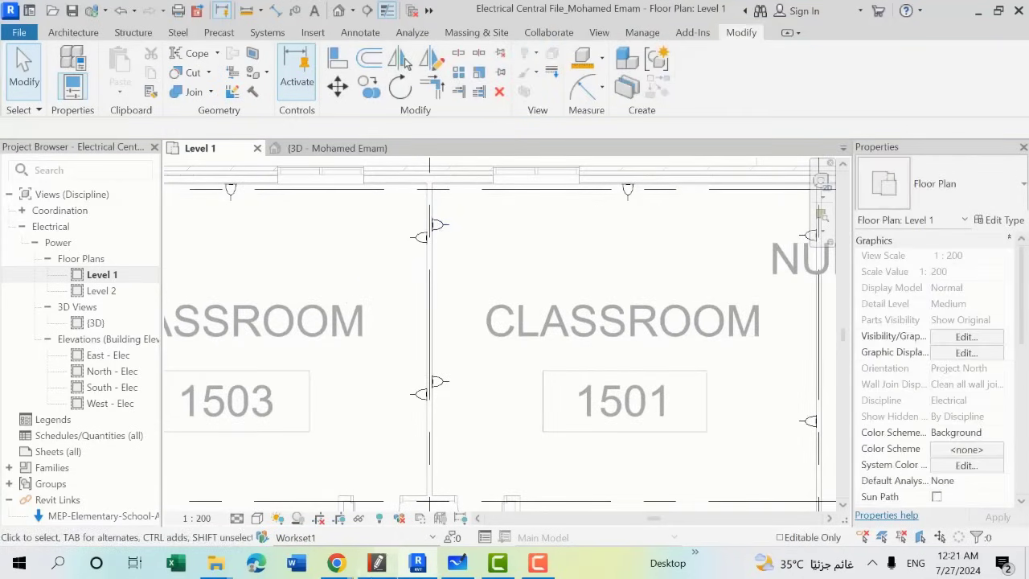
Step: Glance through the lecture notes PDF, then go back to Revit
{"action": "key", "text": "alt+Tab"}
{"action": "scroll", "coordinate": [542, 384], "scroll_direction": "down", "scroll_amount": 3}
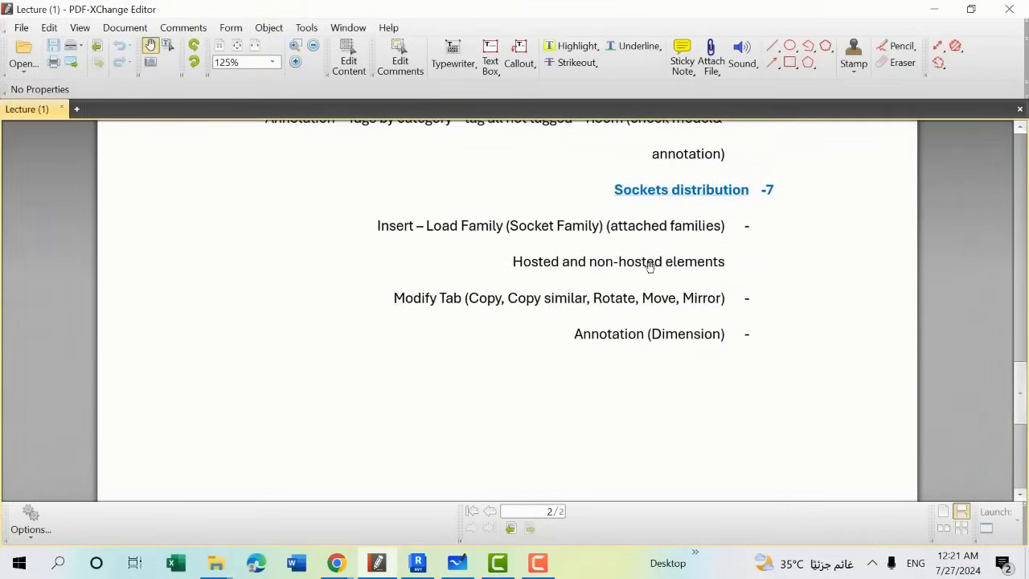
{"action": "left_click", "coordinate": [371, 563]}
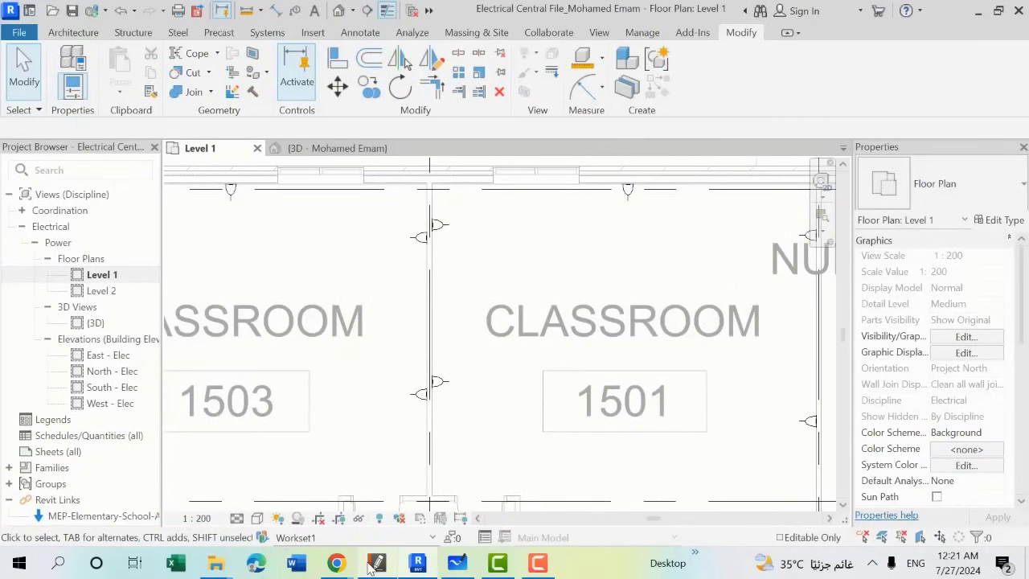
Step: Pan the Level 1 plan over to classrooms 1509 through 1503
{"action": "middle_click_drag", "start_coordinate": [624, 266], "coordinate": [579, 266]}
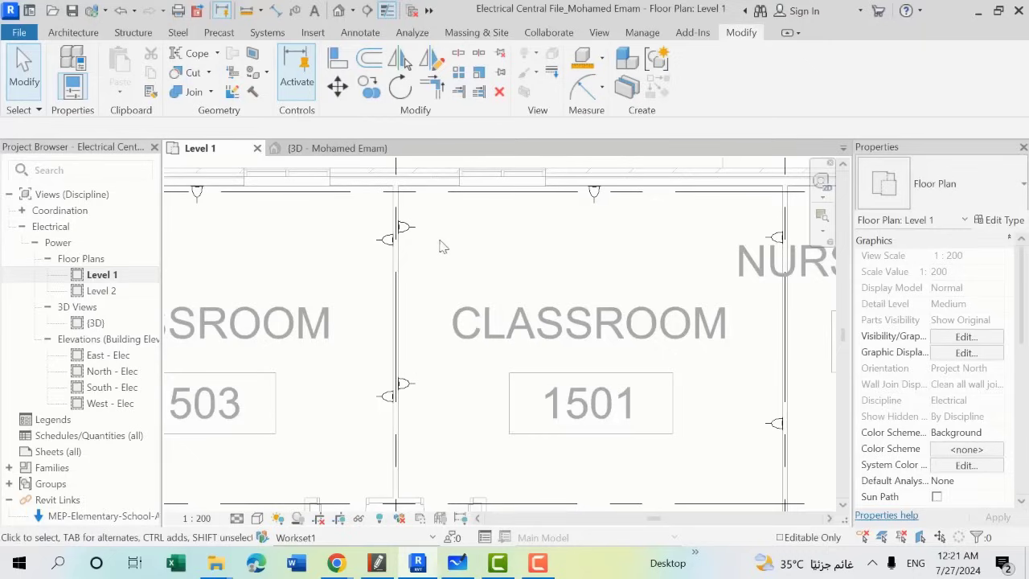
{"action": "left_click", "coordinate": [404, 227]}
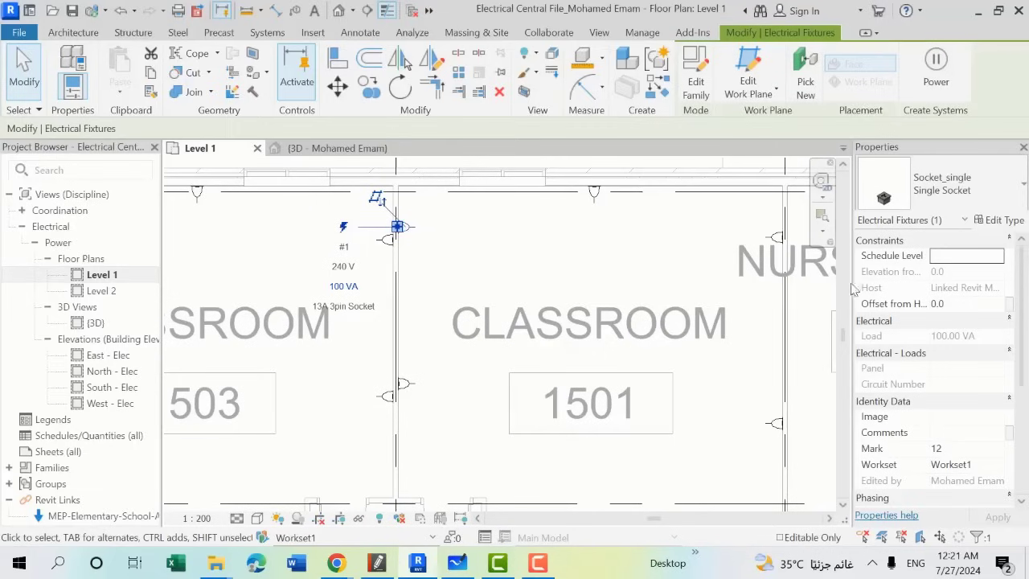
{"action": "scroll", "coordinate": [538, 247], "scroll_direction": "down", "scroll_amount": 3}
{"action": "middle_click_drag", "start_coordinate": [407, 296], "coordinate": [746, 314]}
{"action": "scroll", "coordinate": [546, 336], "scroll_direction": "down", "scroll_amount": 2}
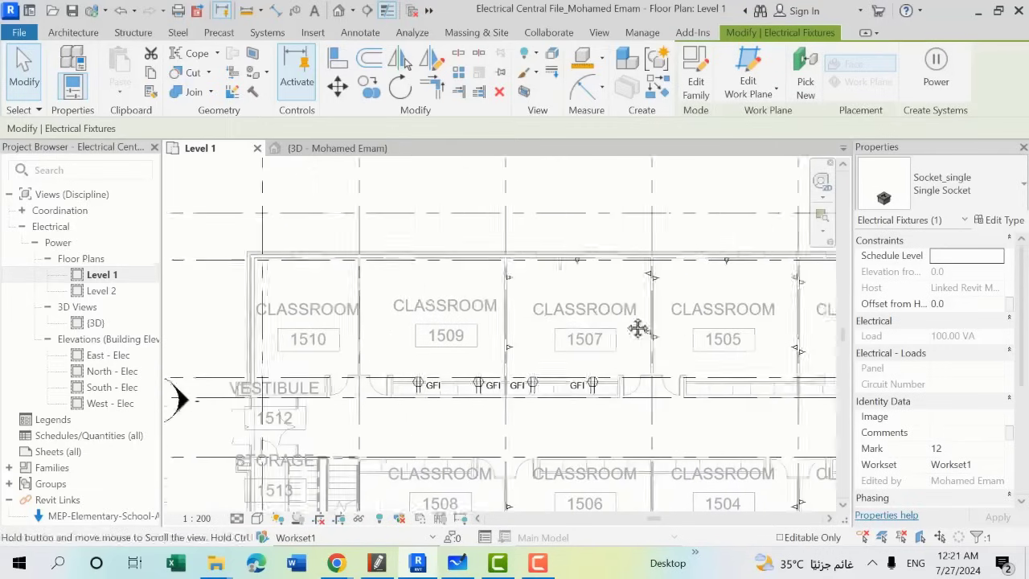
{"action": "scroll", "coordinate": [575, 287], "scroll_direction": "up", "scroll_amount": 2}
Step: Read the upper and lower 1509/1507 socket elevations; the lower one is 400.0
{"action": "left_click", "coordinate": [536, 280]}
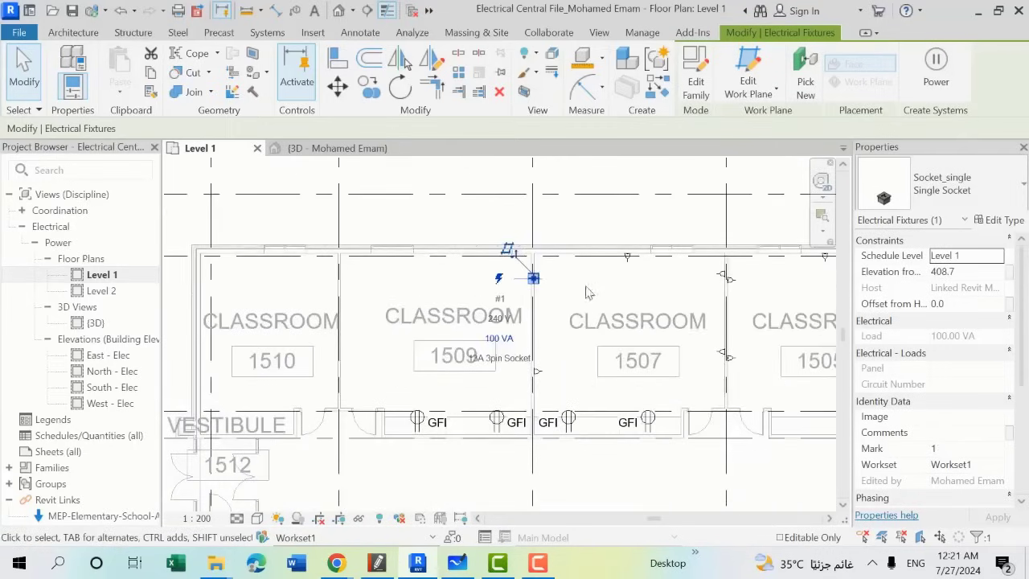
{"action": "scroll", "coordinate": [586, 292], "scroll_direction": "up", "scroll_amount": 2}
{"action": "key", "text": "Escape"}
{"action": "left_click", "coordinate": [525, 280]}
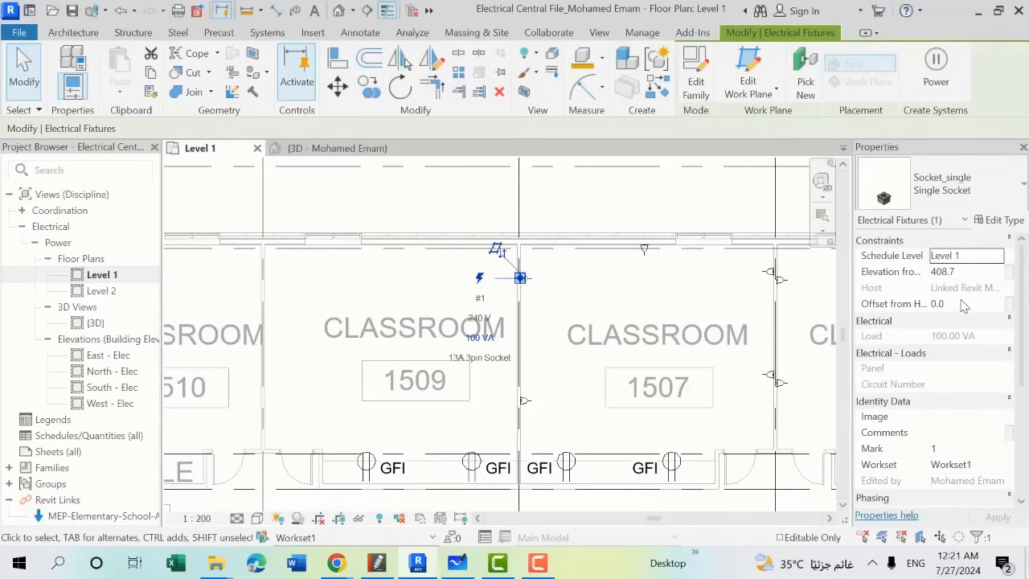
{"action": "left_click", "coordinate": [527, 401]}
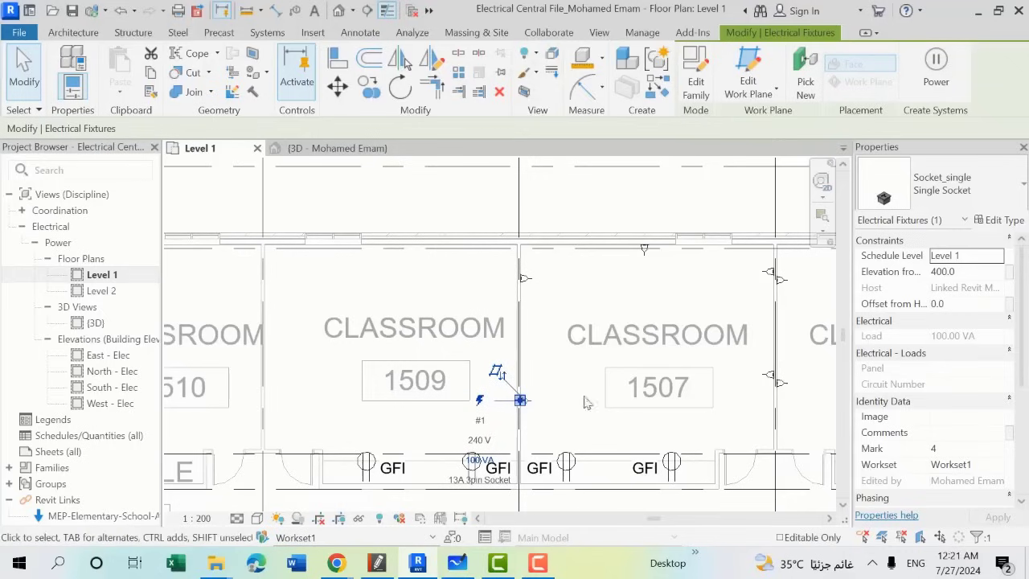
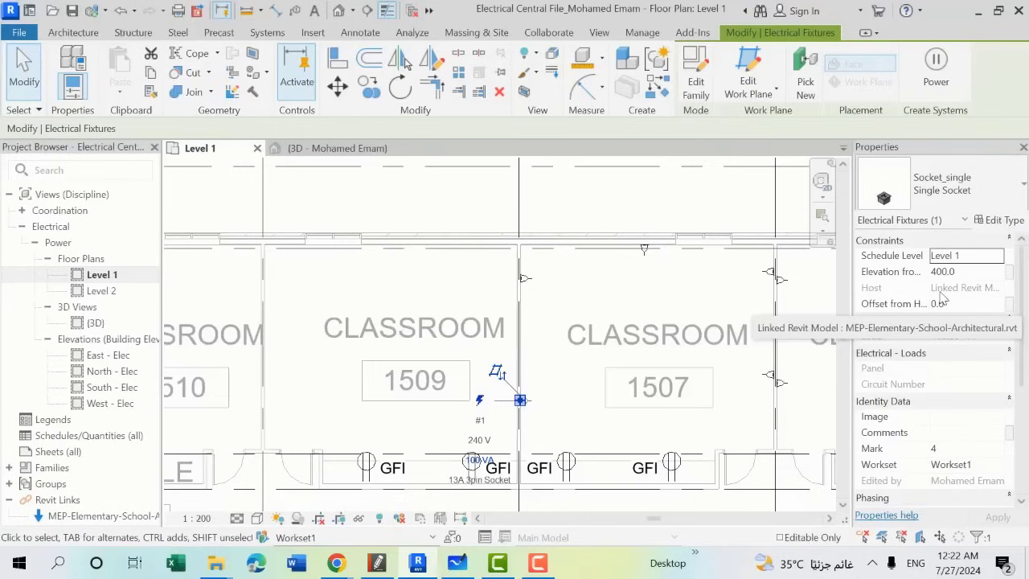
Step: Place a Socket_single device on the wall between classrooms 1509 and 1507 and select it
{"action": "scroll", "coordinate": [511, 416], "scroll_direction": "up", "scroll_amount": 2}
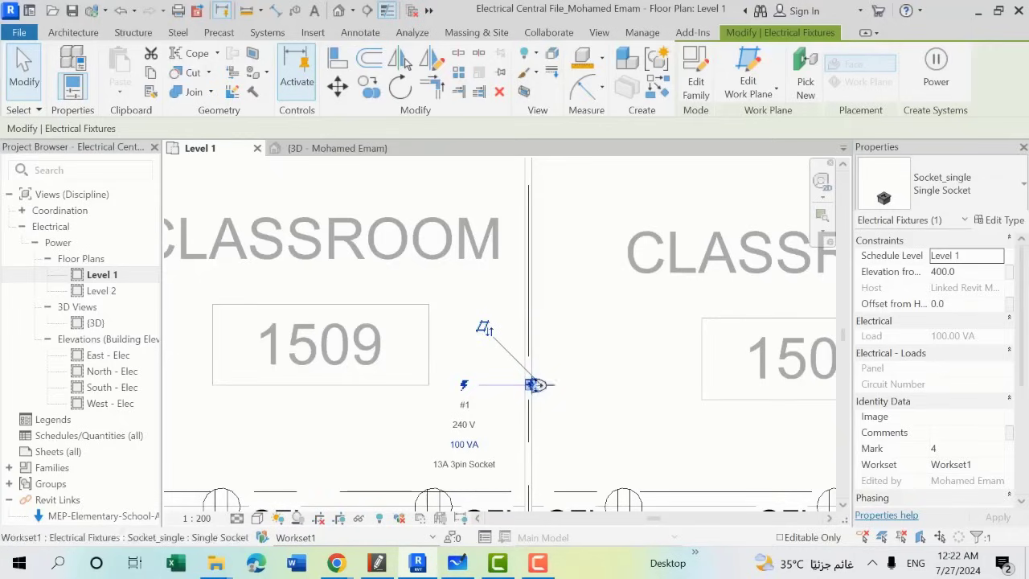
{"action": "left_click_drag", "start_coordinate": [529, 386], "coordinate": [531, 385]}
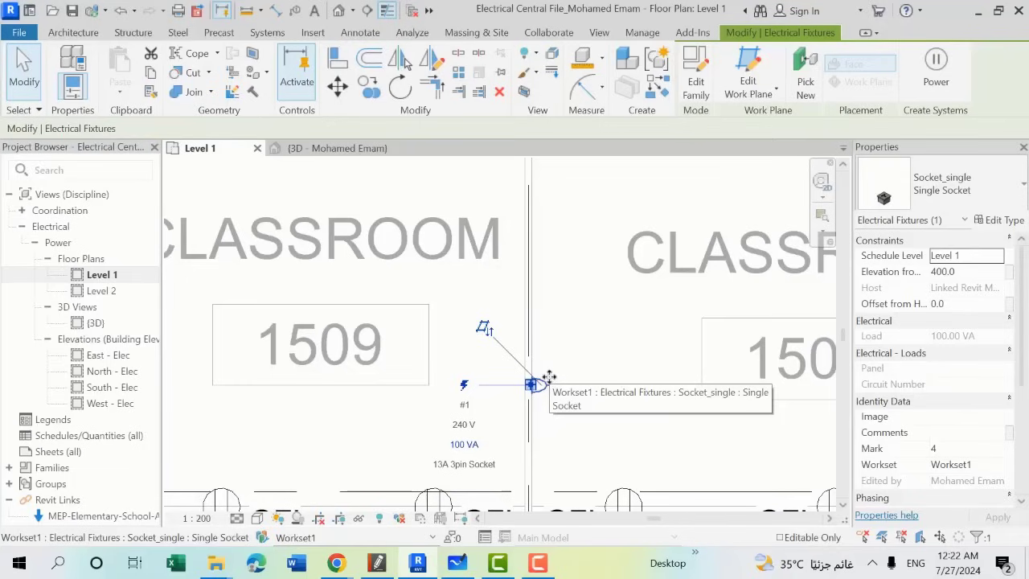
{"action": "scroll", "coordinate": [563, 373], "scroll_direction": "down", "scroll_amount": 1}
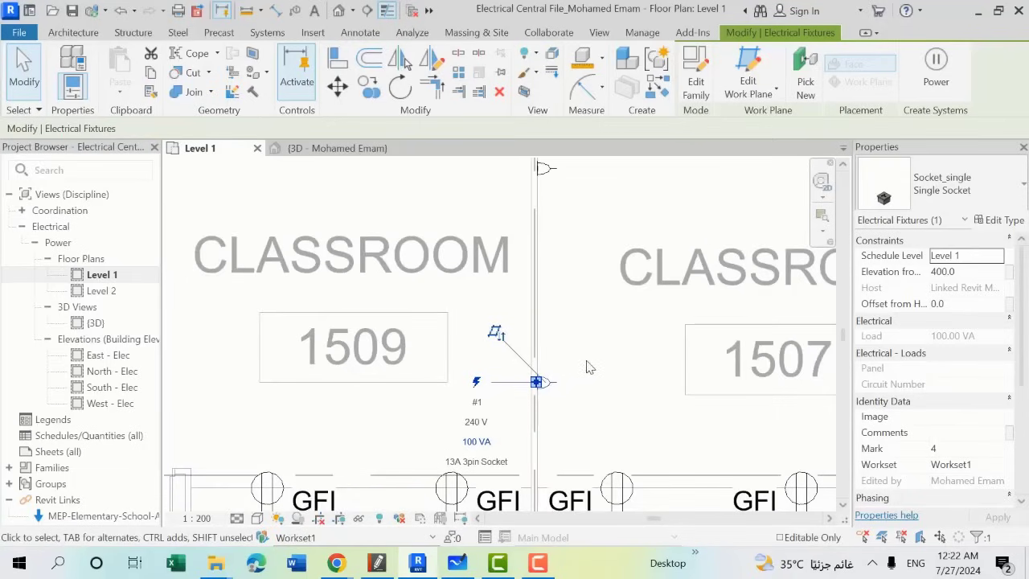
{"action": "middle_click_drag", "start_coordinate": [589, 347], "coordinate": [506, 354]}
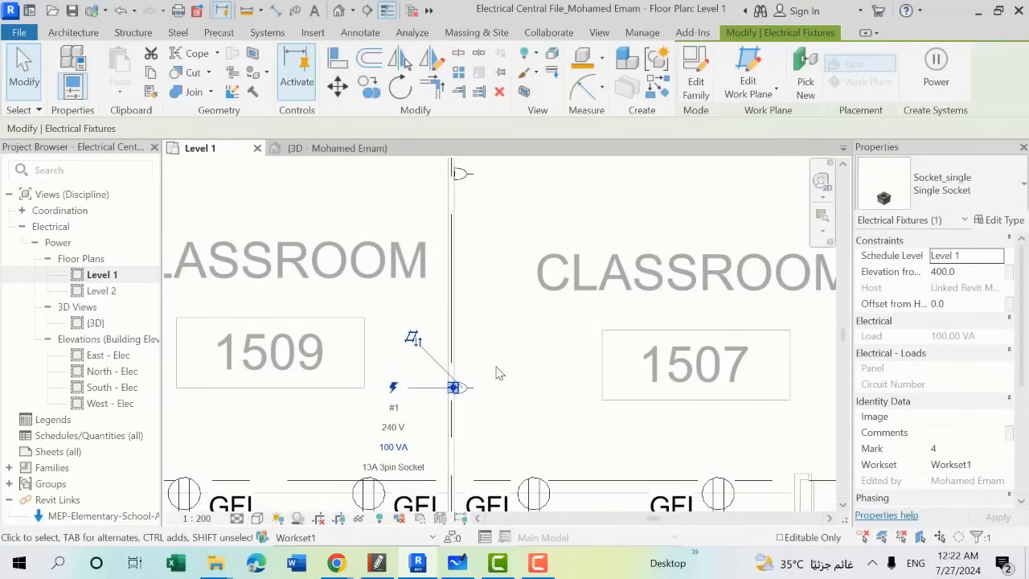
{"action": "left_click", "coordinate": [650, 221]}
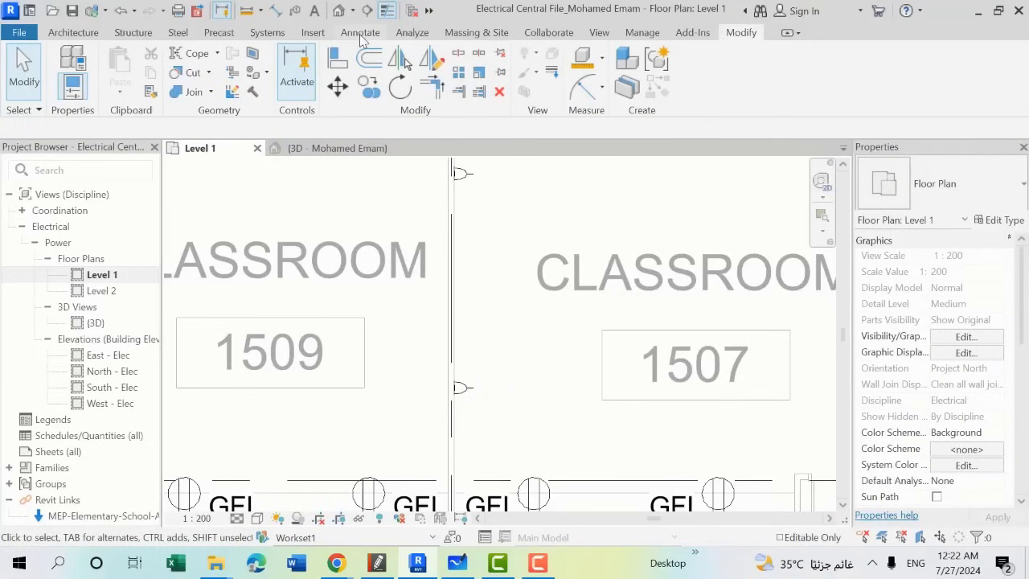
{"action": "left_click", "coordinate": [318, 33]}
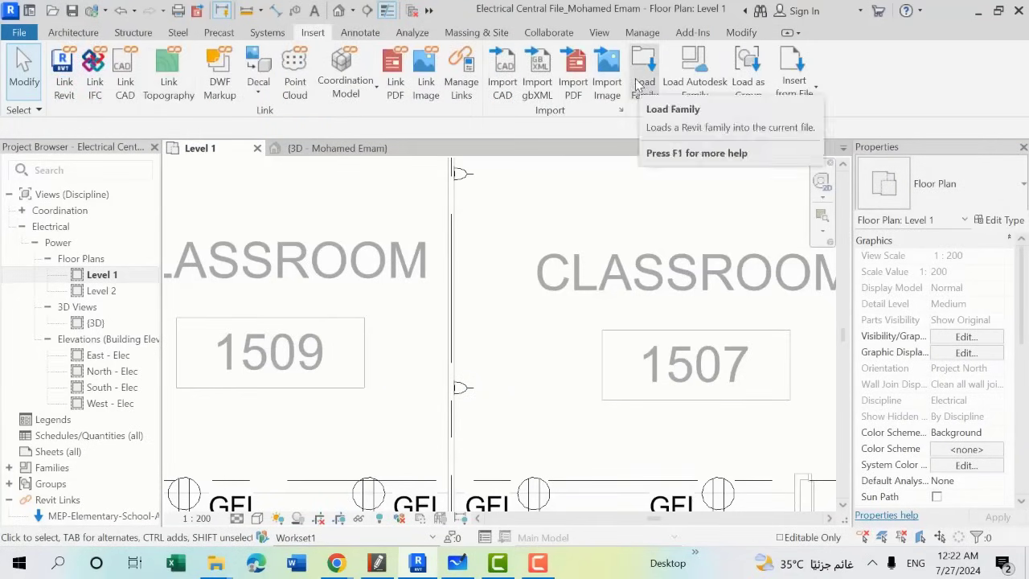
{"action": "left_click", "coordinate": [267, 33]}
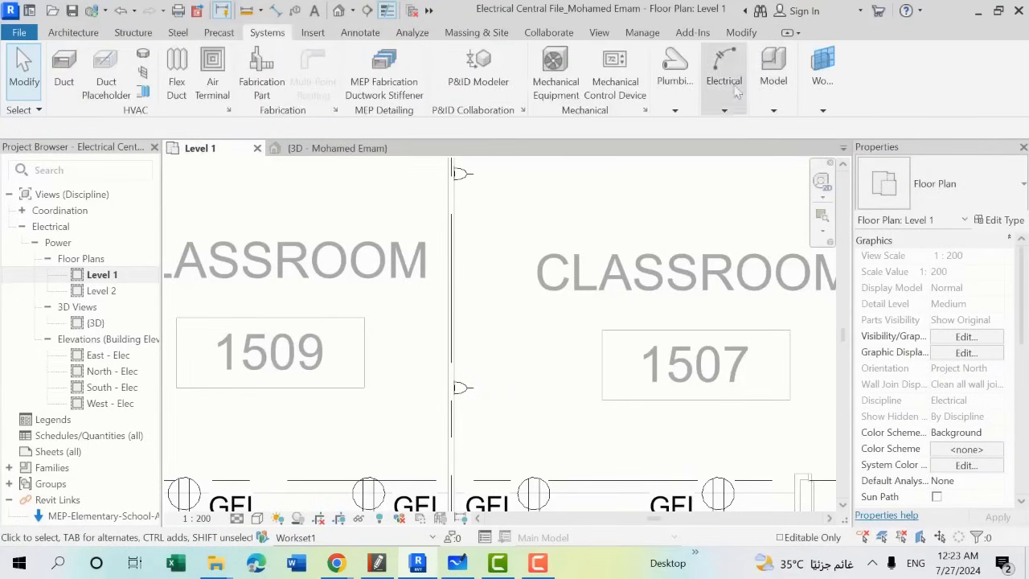
{"action": "left_click", "coordinate": [736, 93]}
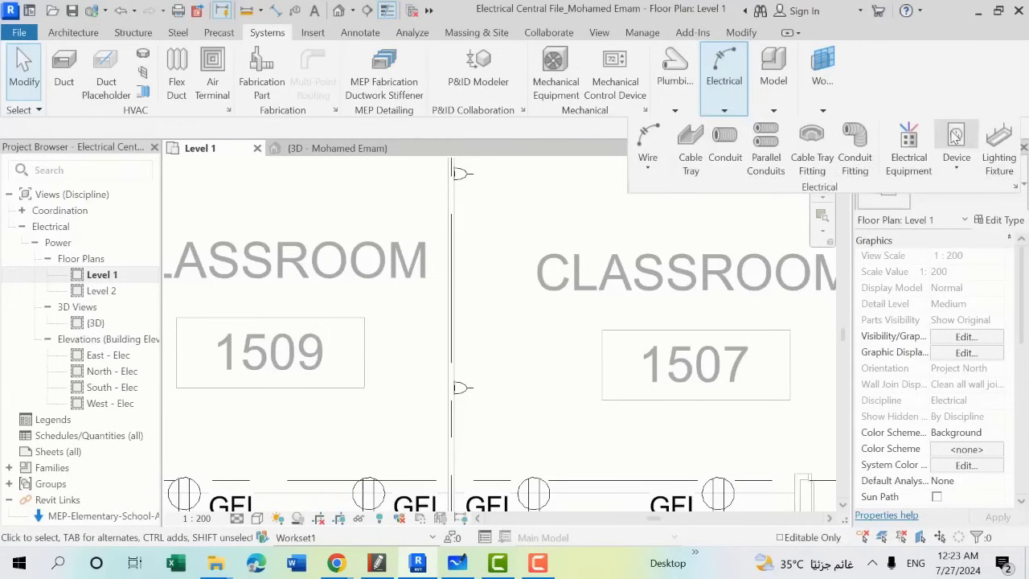
{"action": "left_click", "coordinate": [955, 137]}
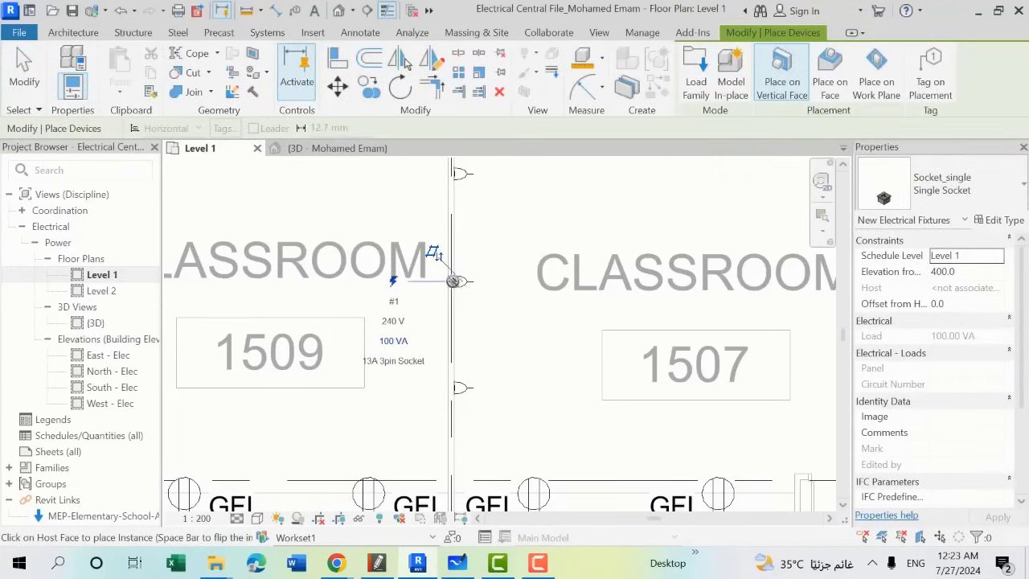
{"action": "left_click", "coordinate": [453, 281]}
{"action": "key", "text": "Escape"}
{"action": "left_click", "coordinate": [454, 281]}
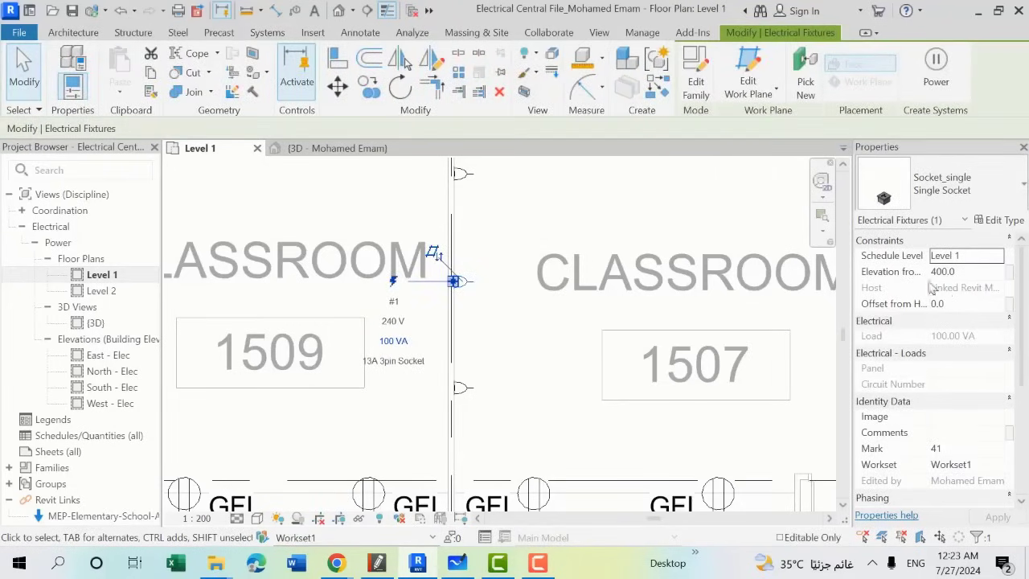
Step: Check the settings of the existing sockets on the 1505, 1503, 1501 and nurses office walls
{"action": "scroll", "coordinate": [602, 301], "scroll_direction": "down", "scroll_amount": 2}
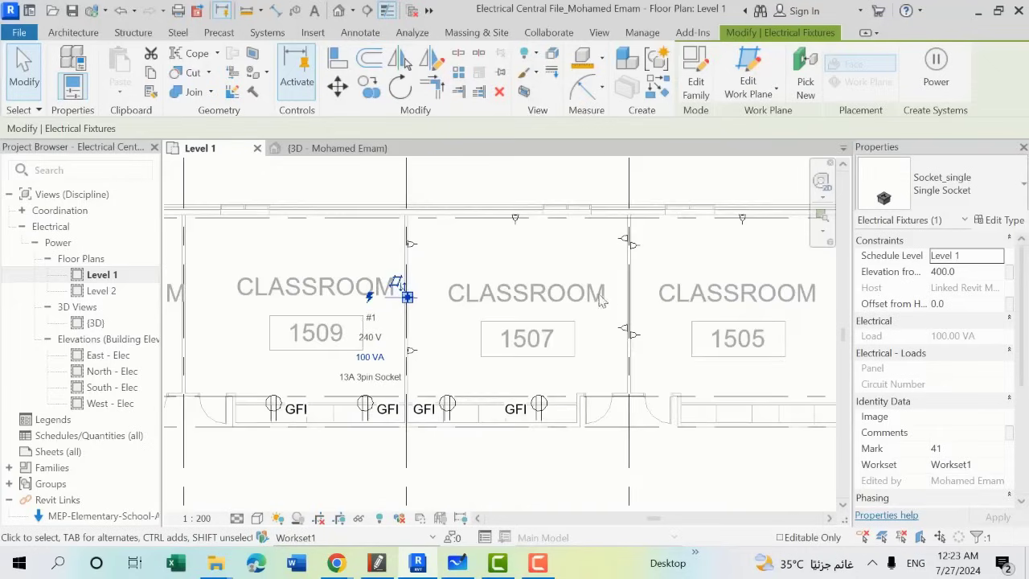
{"action": "middle_click_drag", "start_coordinate": [695, 299], "coordinate": [636, 301]}
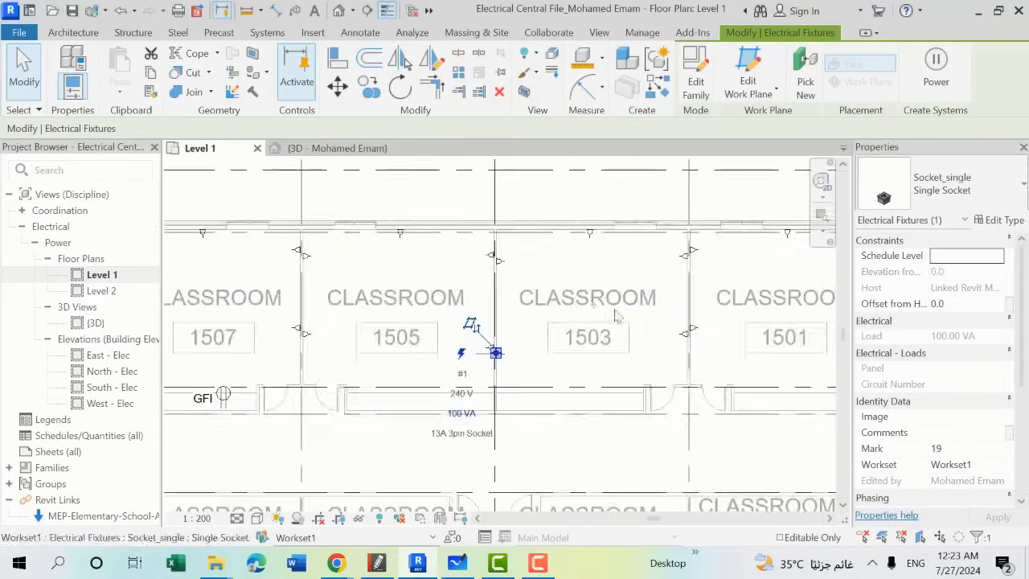
{"action": "left_click", "coordinate": [496, 259]}
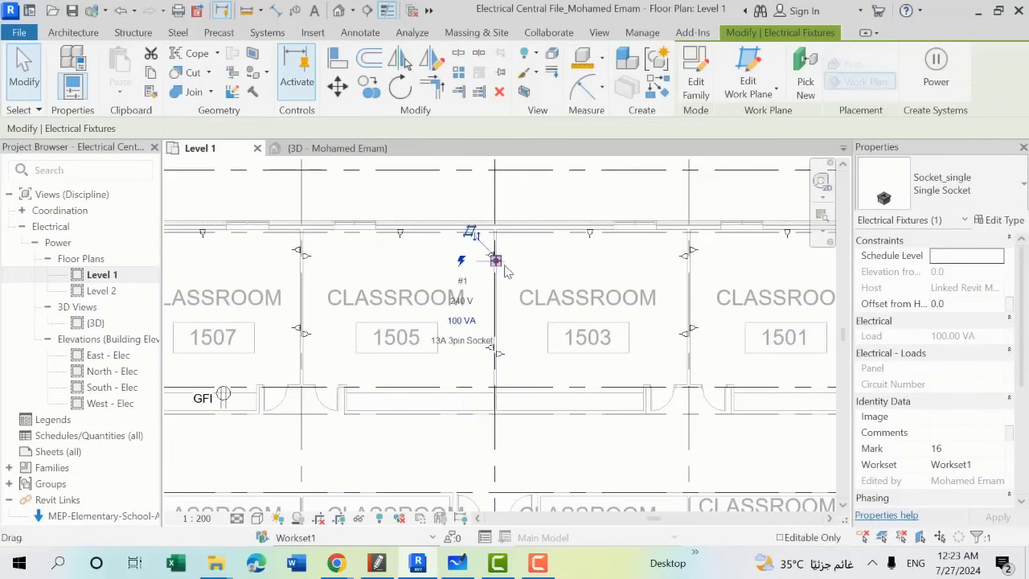
{"action": "left_click", "coordinate": [687, 256]}
{"action": "middle_click_drag", "start_coordinate": [687, 265], "coordinate": [518, 312]}
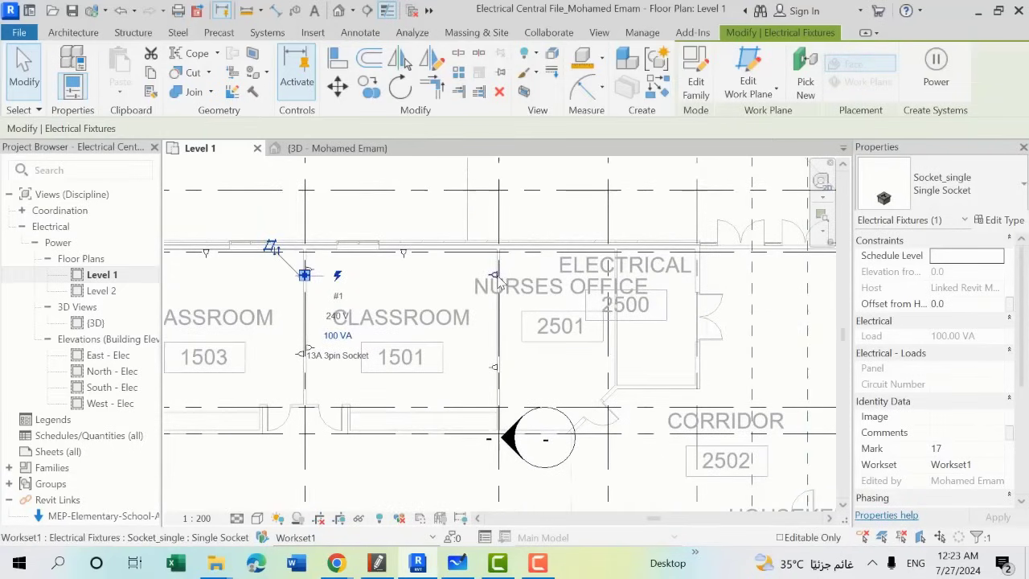
{"action": "left_click", "coordinate": [498, 274]}
{"action": "left_click", "coordinate": [493, 370]}
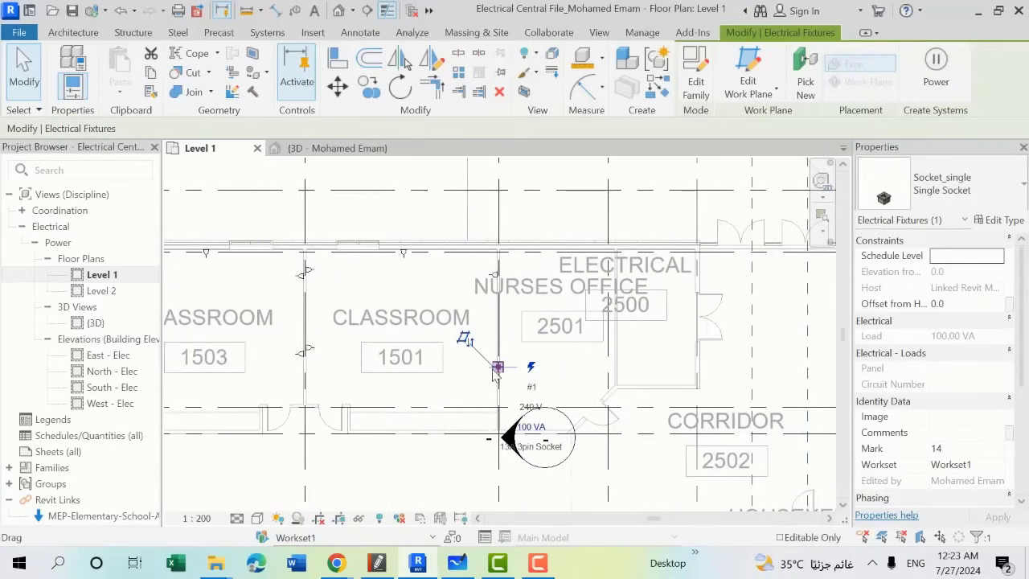
{"action": "left_click", "coordinate": [314, 351]}
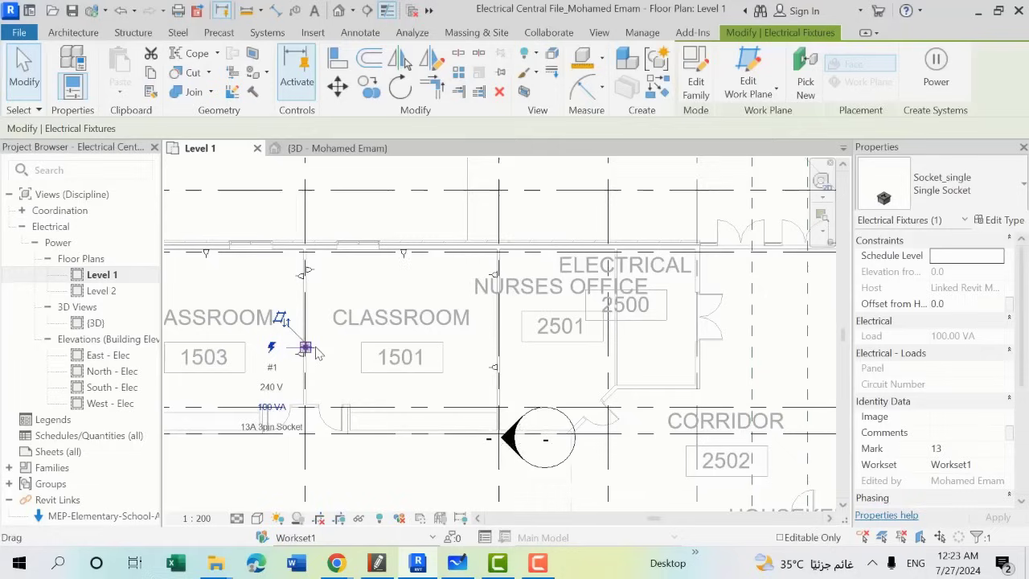
{"action": "left_click", "coordinate": [307, 270]}
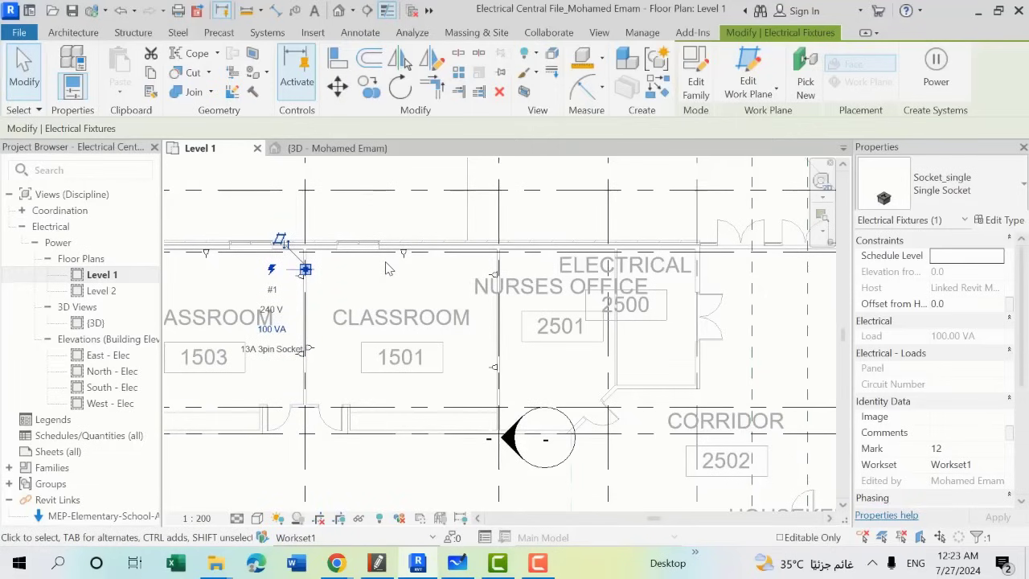
{"action": "scroll", "coordinate": [389, 266], "scroll_direction": "down", "scroll_amount": 1}
{"action": "scroll", "coordinate": [394, 268], "scroll_direction": "down", "scroll_amount": 1}
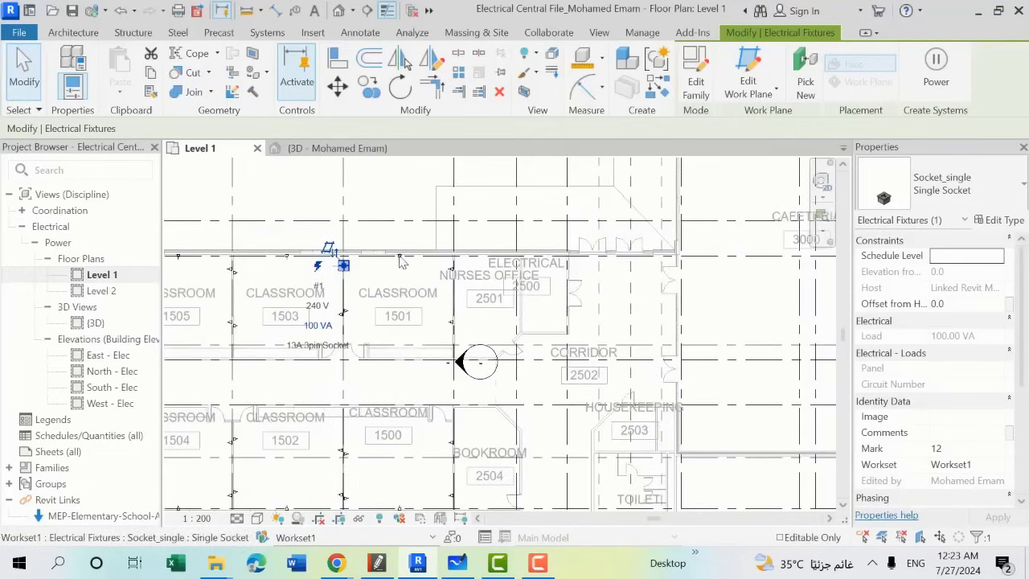
{"action": "left_click", "coordinate": [400, 269]}
{"action": "middle_click_drag", "start_coordinate": [400, 275], "coordinate": [517, 262]}
{"action": "left_click", "coordinate": [386, 314]}
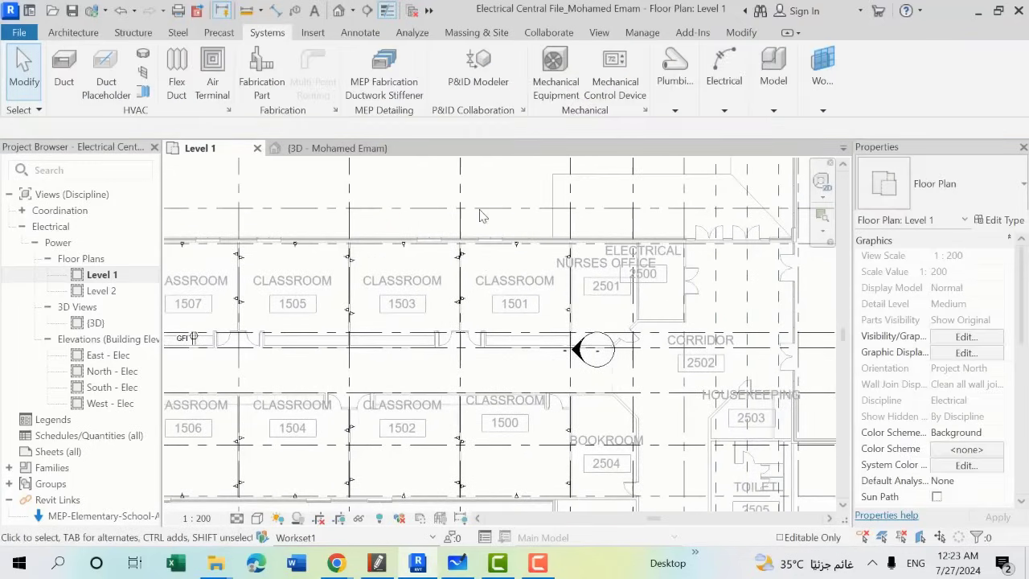
{"action": "scroll", "coordinate": [454, 269], "scroll_direction": "up", "scroll_amount": 1}
{"action": "scroll", "coordinate": [455, 269], "scroll_direction": "up", "scroll_amount": 1}
{"action": "scroll", "coordinate": [456, 257], "scroll_direction": "up", "scroll_amount": 1}
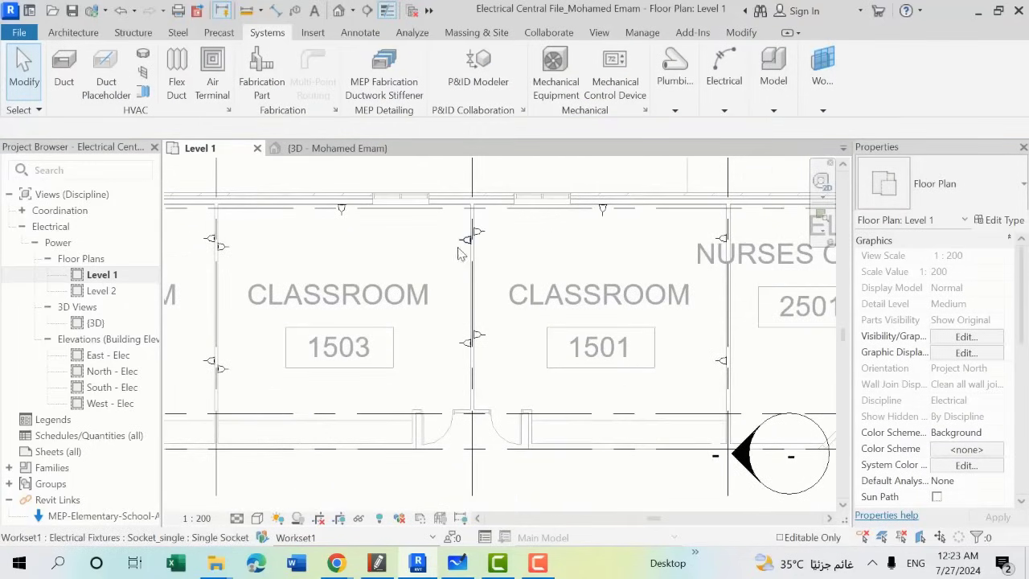
{"action": "left_click", "coordinate": [465, 243]}
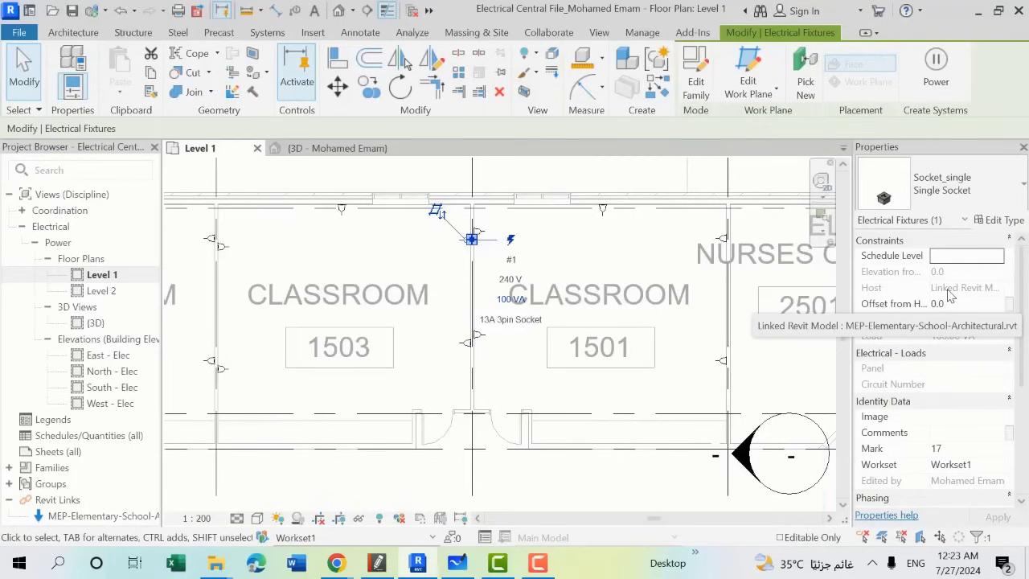
{"action": "scroll", "coordinate": [949, 305], "scroll_direction": "down", "scroll_amount": 2}
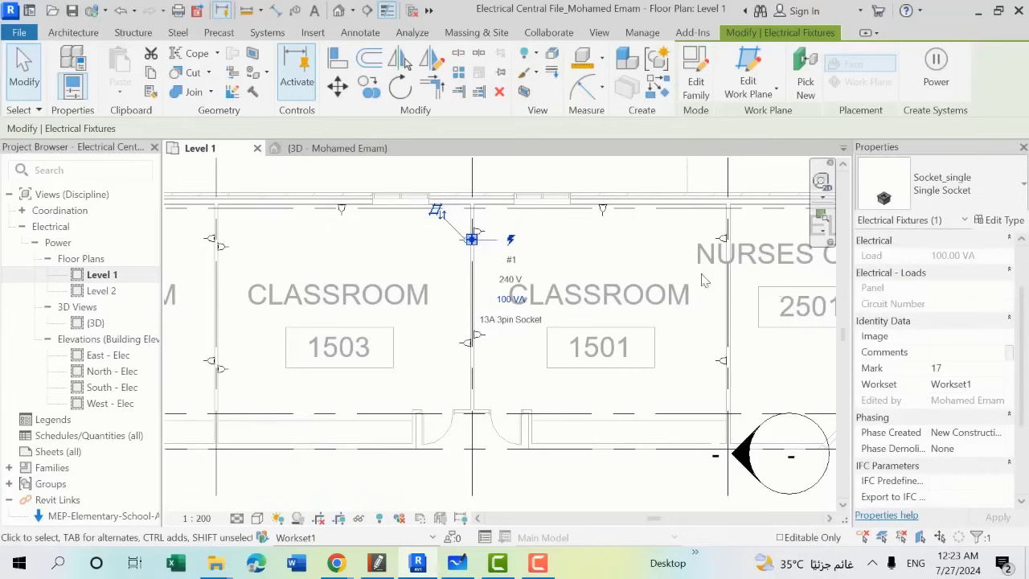
{"action": "scroll", "coordinate": [941, 301], "scroll_direction": "up", "scroll_amount": 2}
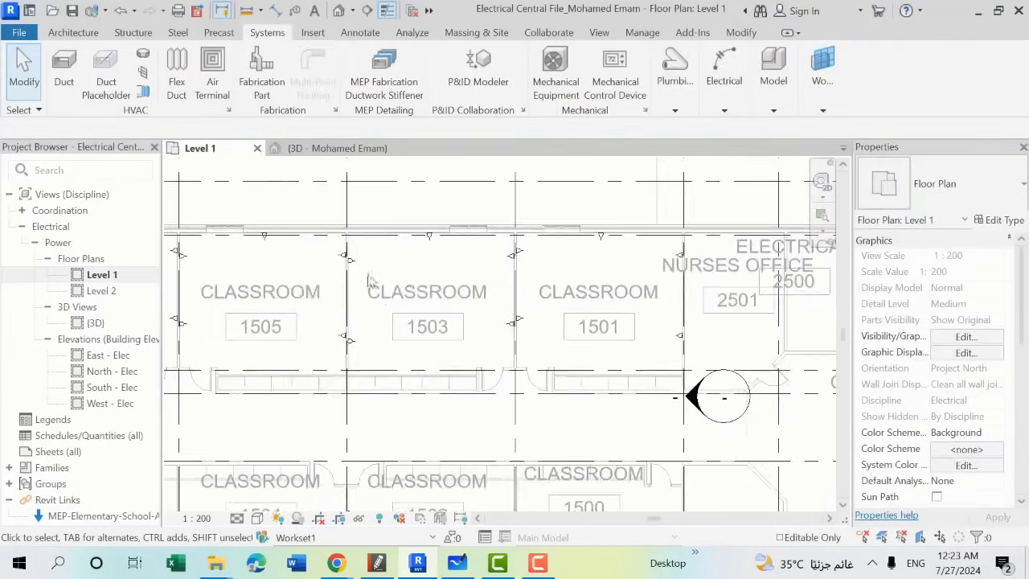
Step: Move the socket near classroom 1509 onto the classroom 1505 wall
{"action": "left_click", "coordinate": [483, 289]}
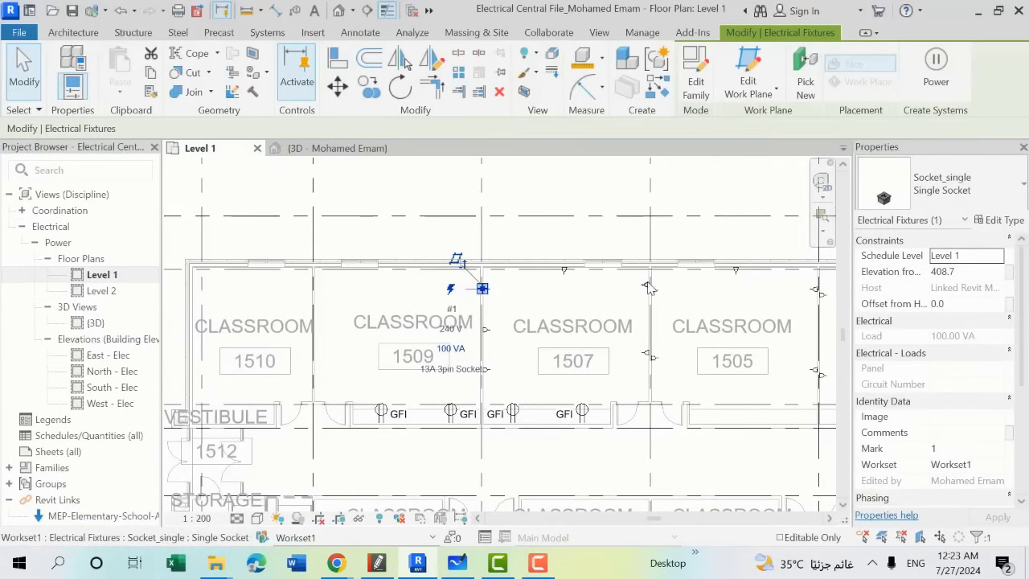
{"action": "left_click_drag", "start_coordinate": [484, 289], "coordinate": [650, 284]}
{"action": "left_click", "coordinate": [818, 288]}
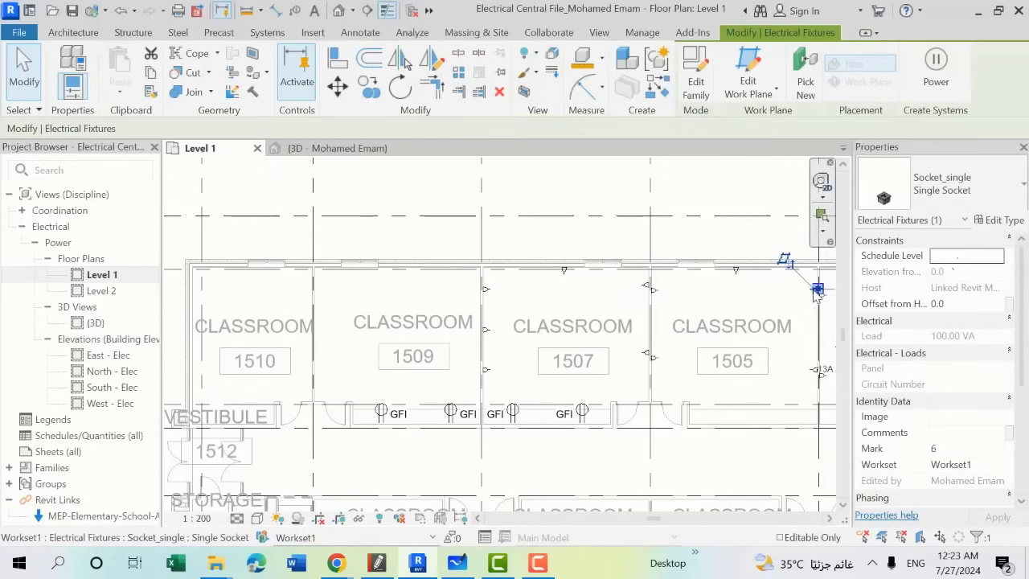
{"action": "key", "text": "Escape"}
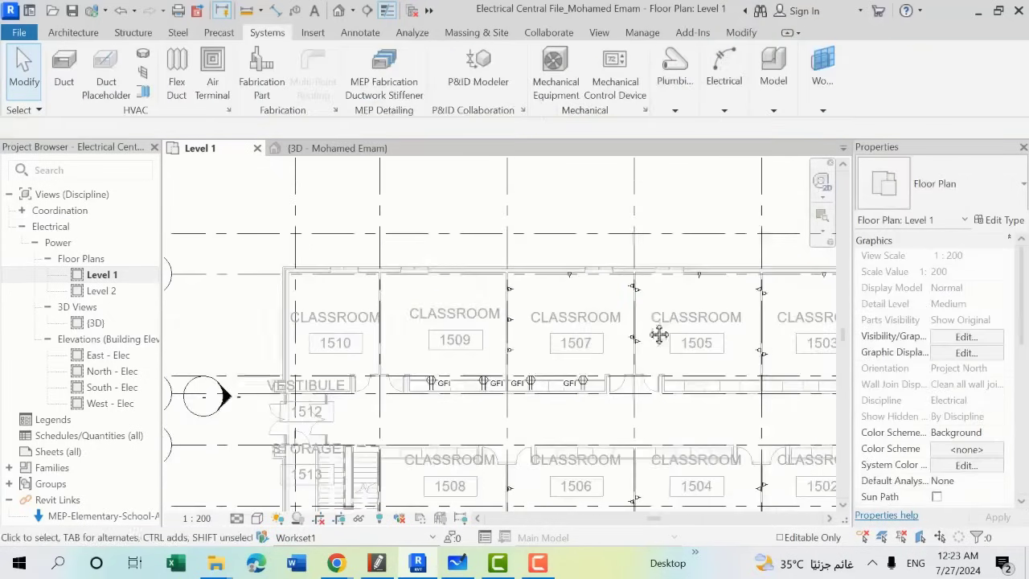
Step: Window-select all the sockets across the classroom block
{"action": "scroll", "coordinate": [241, 245], "scroll_direction": "down", "scroll_amount": 2}
{"action": "scroll", "coordinate": [241, 245], "scroll_direction": "down", "scroll_amount": 2}
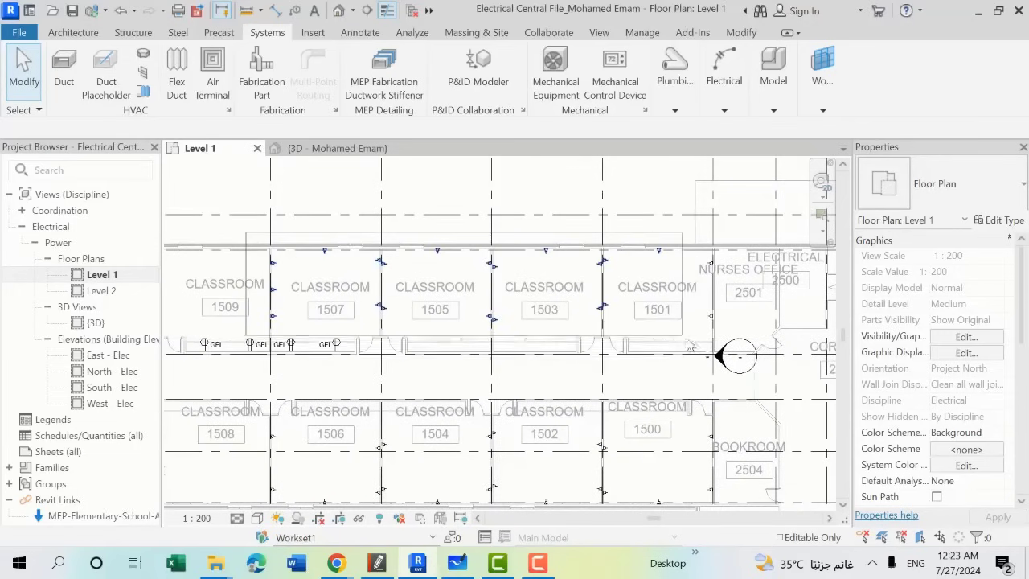
{"action": "left_click_drag", "start_coordinate": [244, 232], "coordinate": [704, 358]}
{"action": "scroll", "coordinate": [705, 359], "scroll_direction": "down", "scroll_amount": 2}
{"action": "scroll", "coordinate": [522, 303], "scroll_direction": "down", "scroll_amount": 1}
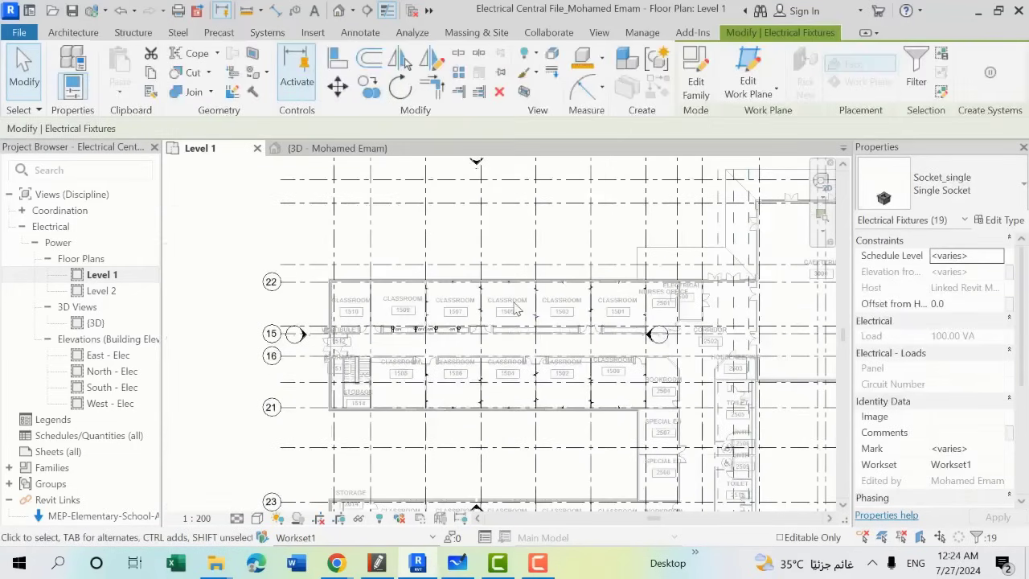
Step: Select all socket instances visible in view and set their Schedule Level to Level 1
{"action": "right_click", "coordinate": [430, 298]}
{"action": "mouse_move", "coordinate": [492, 336]}
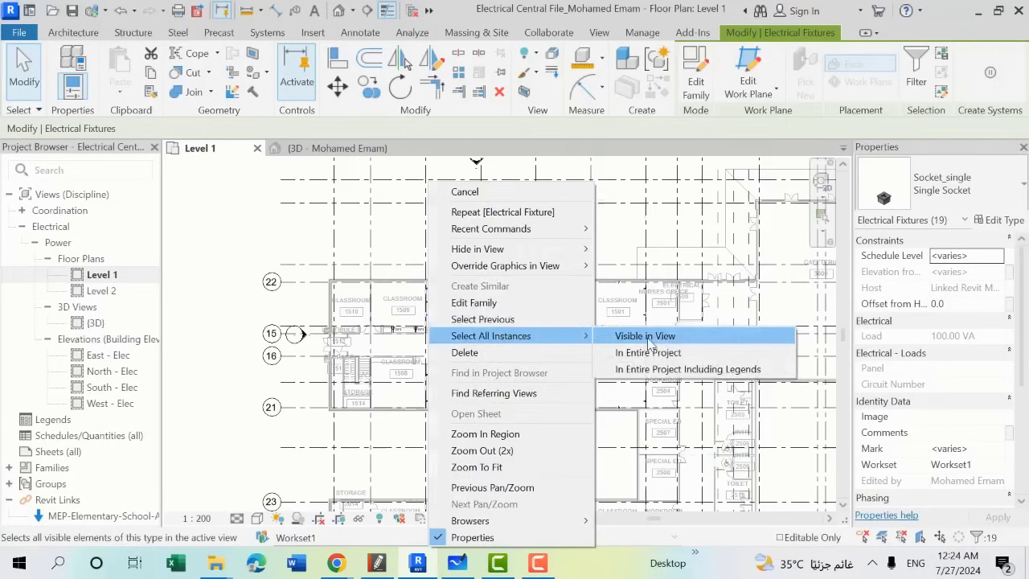
{"action": "left_click", "coordinate": [648, 341]}
{"action": "left_click", "coordinate": [965, 256]}
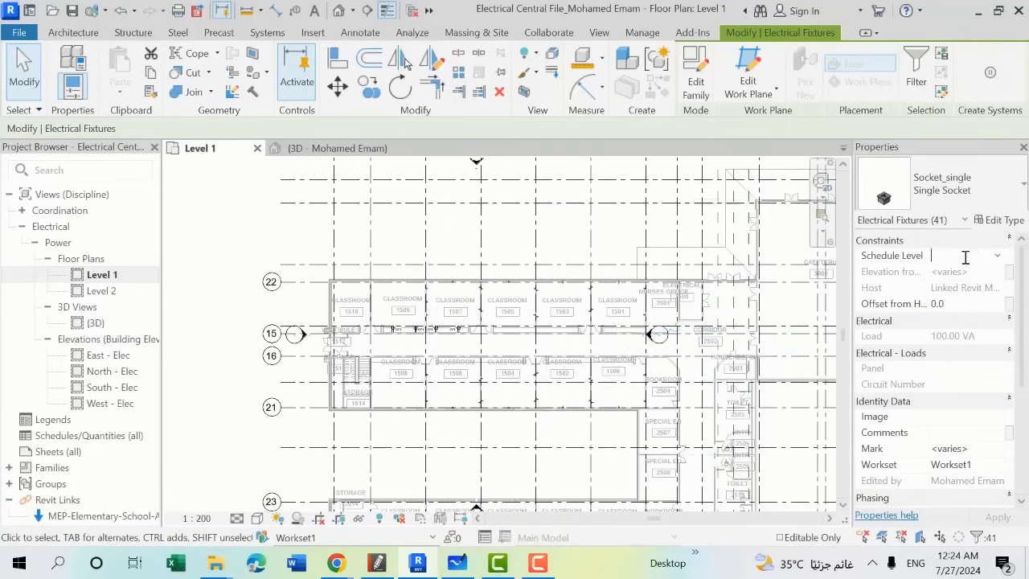
{"action": "left_click", "coordinate": [998, 257]}
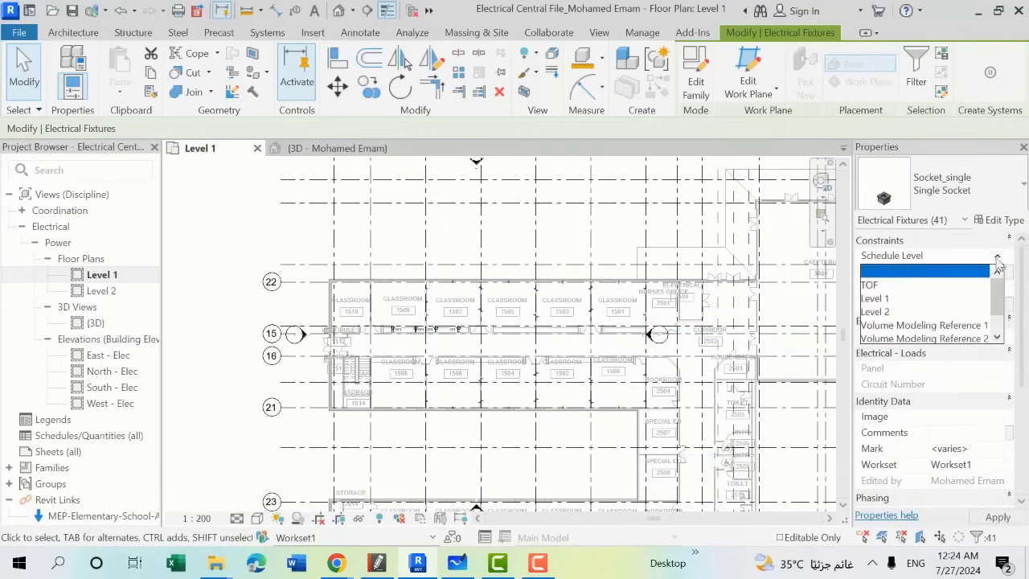
{"action": "left_click", "coordinate": [876, 300]}
{"action": "scroll", "coordinate": [551, 301], "scroll_direction": "up", "scroll_amount": 2}
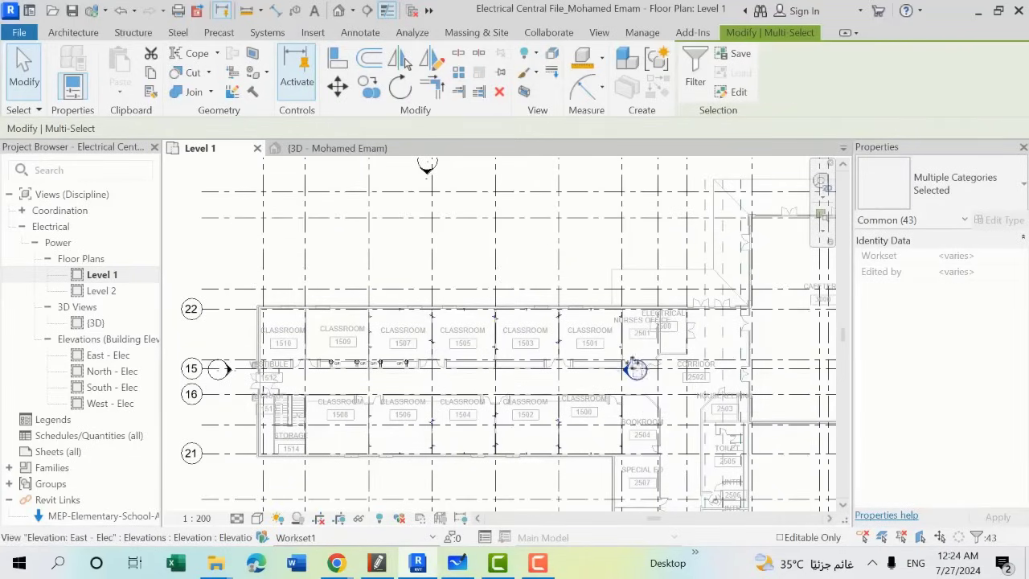
Step: Filter the selection to Electrical Fixtures and set the sockets' Elevation to 400
{"action": "left_click", "coordinate": [696, 68]}
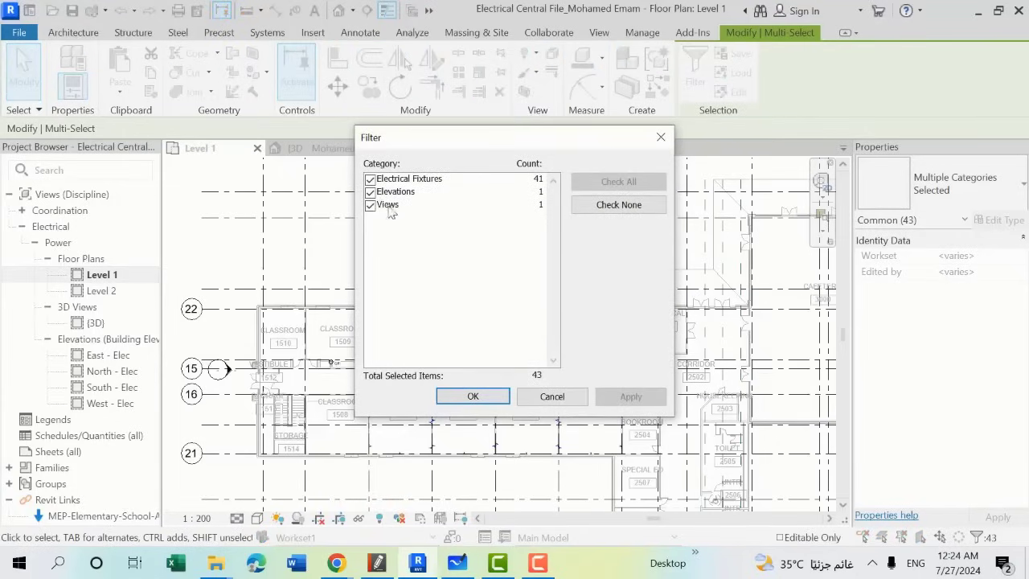
{"action": "left_click", "coordinate": [370, 192]}
{"action": "left_click", "coordinate": [370, 204]}
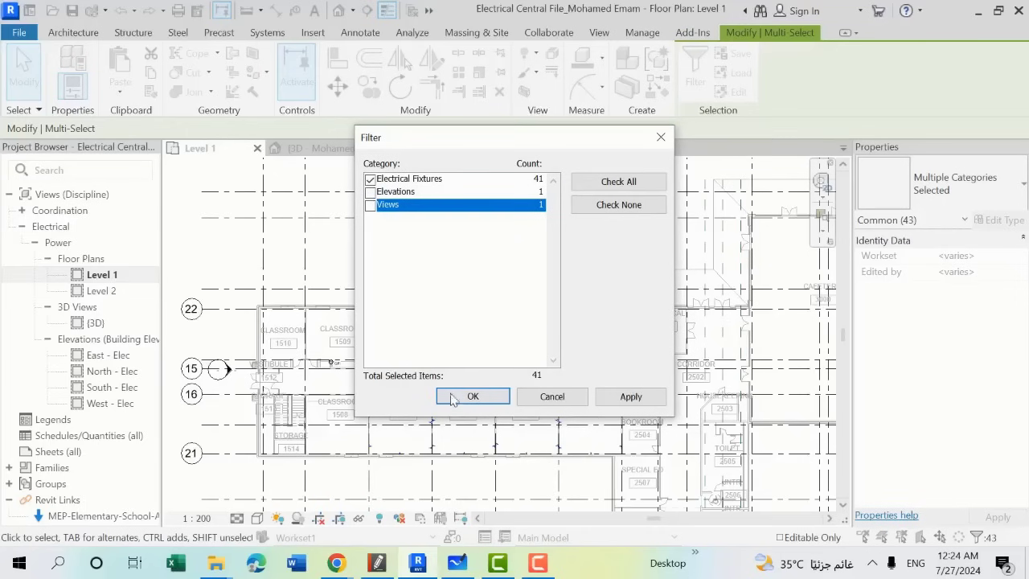
{"action": "left_click", "coordinate": [473, 396]}
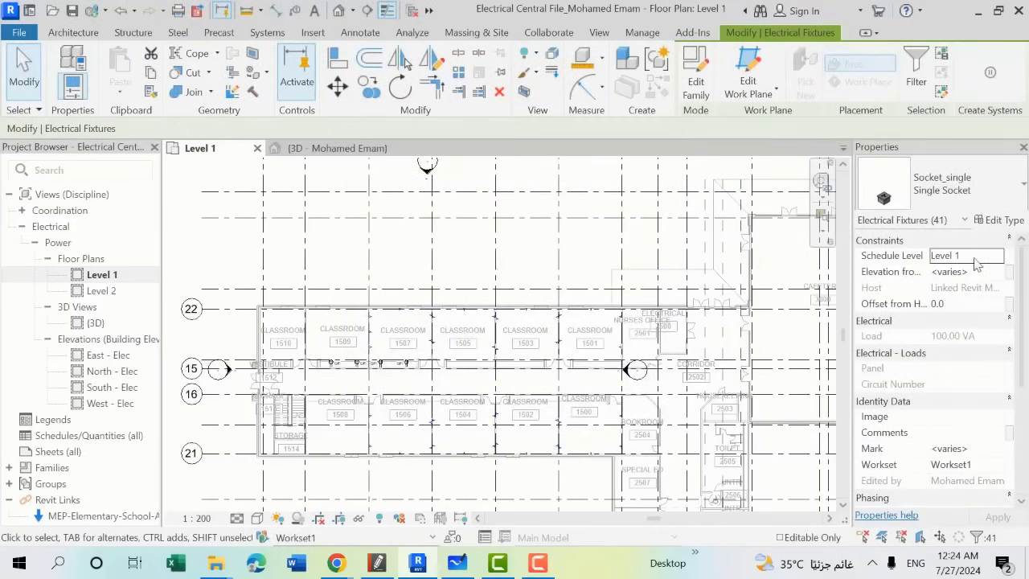
{"action": "left_click", "coordinate": [974, 274]}
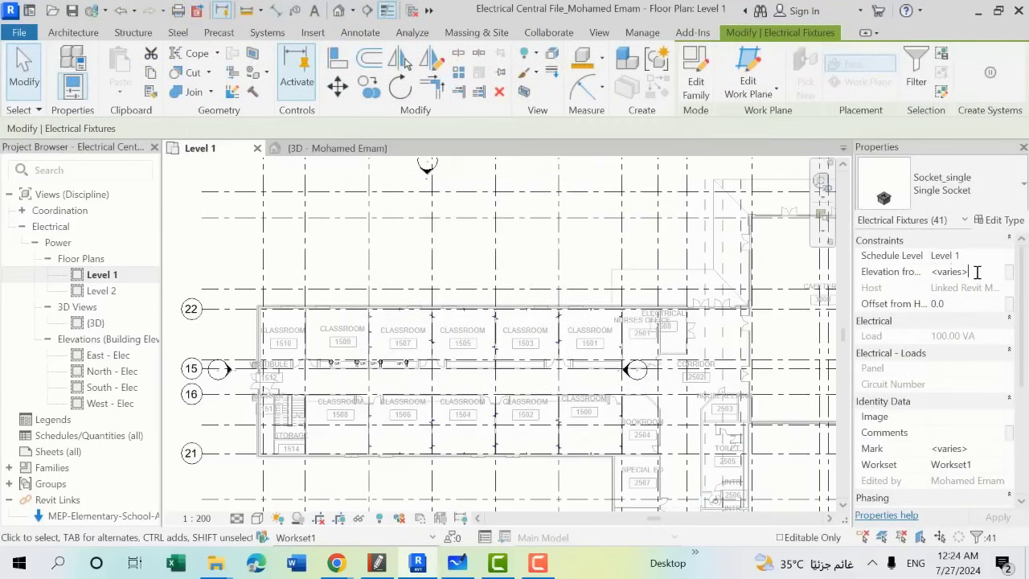
{"action": "left_click", "coordinate": [892, 270]}
{"action": "type", "text": "400"}
{"action": "key", "text": "Return"}
{"action": "scroll", "coordinate": [975, 362], "scroll_direction": "down", "scroll_amount": 5}
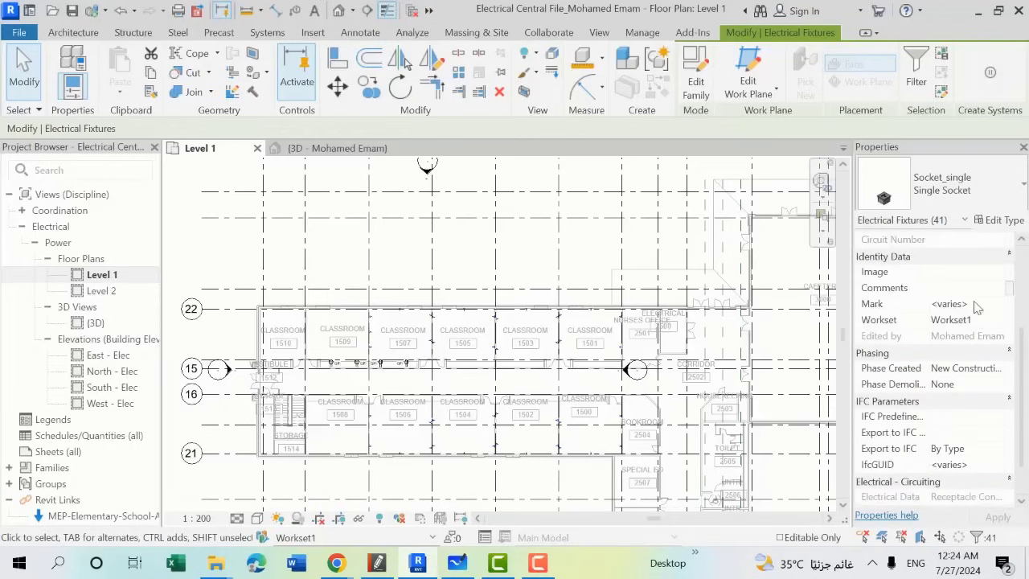
{"action": "scroll", "coordinate": [647, 317], "scroll_direction": "up", "scroll_amount": 2}
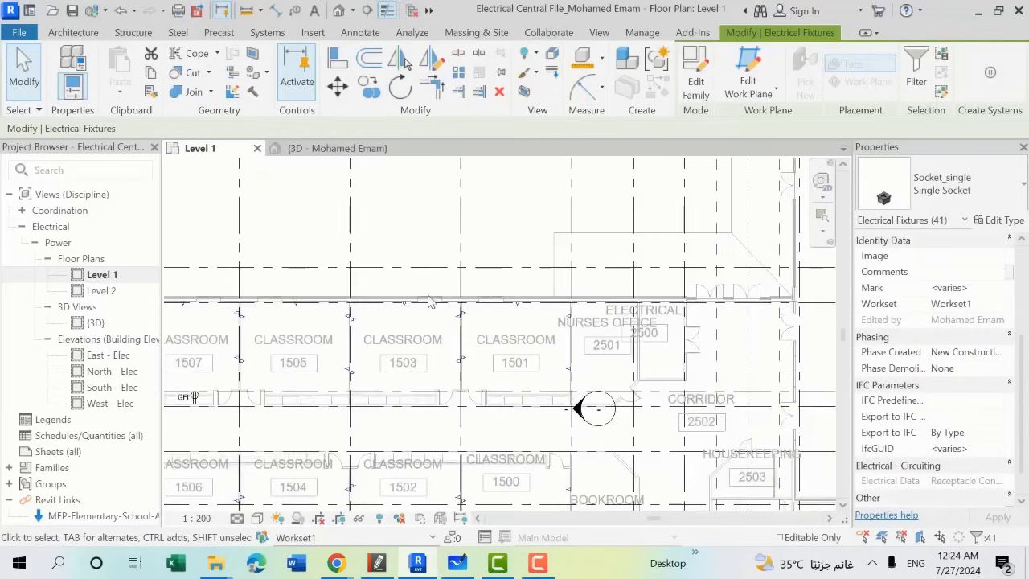
{"action": "left_click", "coordinate": [408, 256]}
{"action": "scroll", "coordinate": [439, 321], "scroll_direction": "up", "scroll_amount": 3}
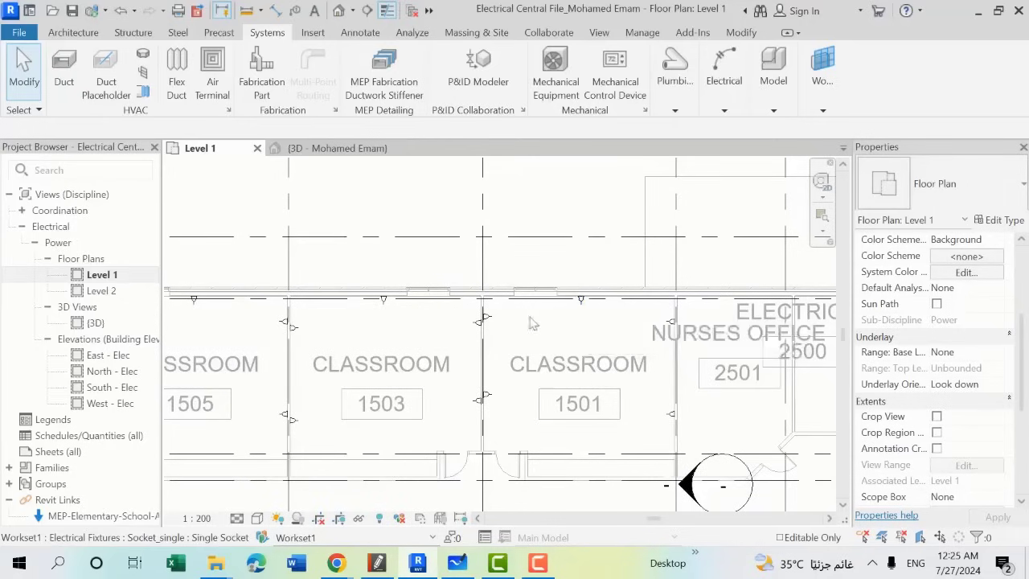
{"action": "scroll", "coordinate": [586, 316], "scroll_direction": "down", "scroll_amount": 3}
{"action": "middle_click_drag", "start_coordinate": [527, 356], "coordinate": [551, 327]}
{"action": "scroll", "coordinate": [432, 326], "scroll_direction": "up", "scroll_amount": 2}
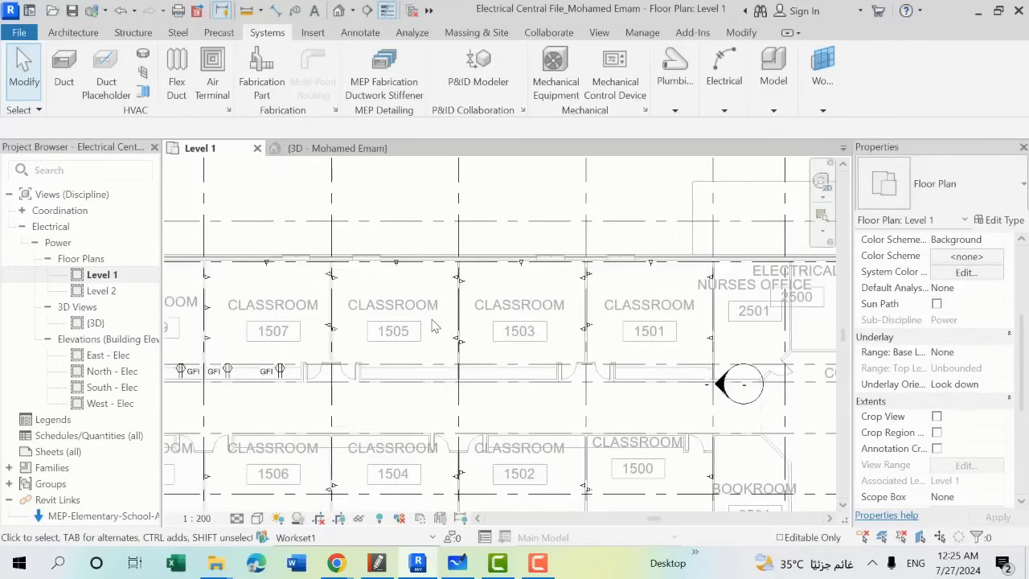
{"action": "key", "text": "alt+Tab"}
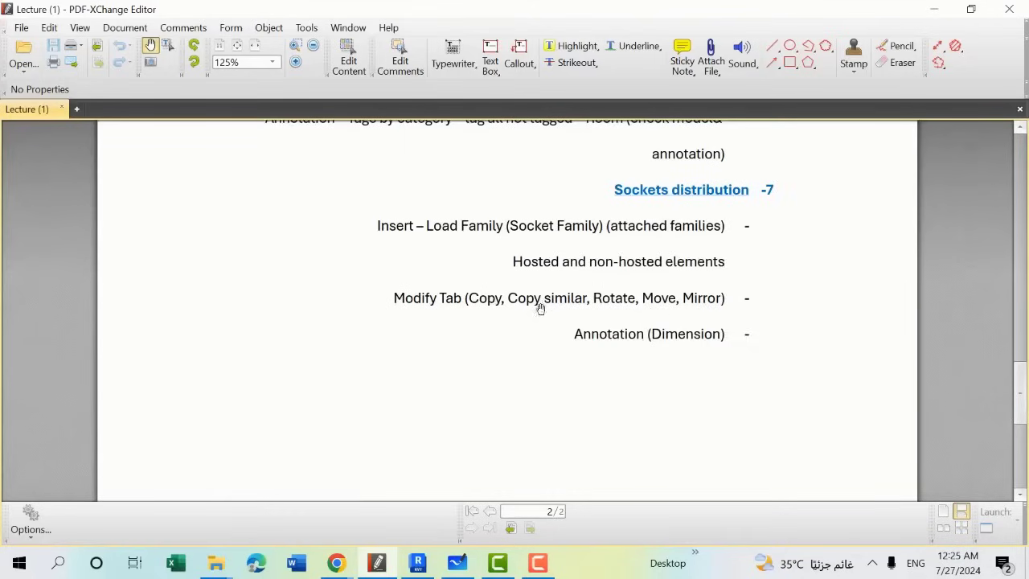
{"action": "left_click", "coordinate": [417, 563]}
{"action": "scroll", "coordinate": [474, 290], "scroll_direction": "up", "scroll_amount": 5}
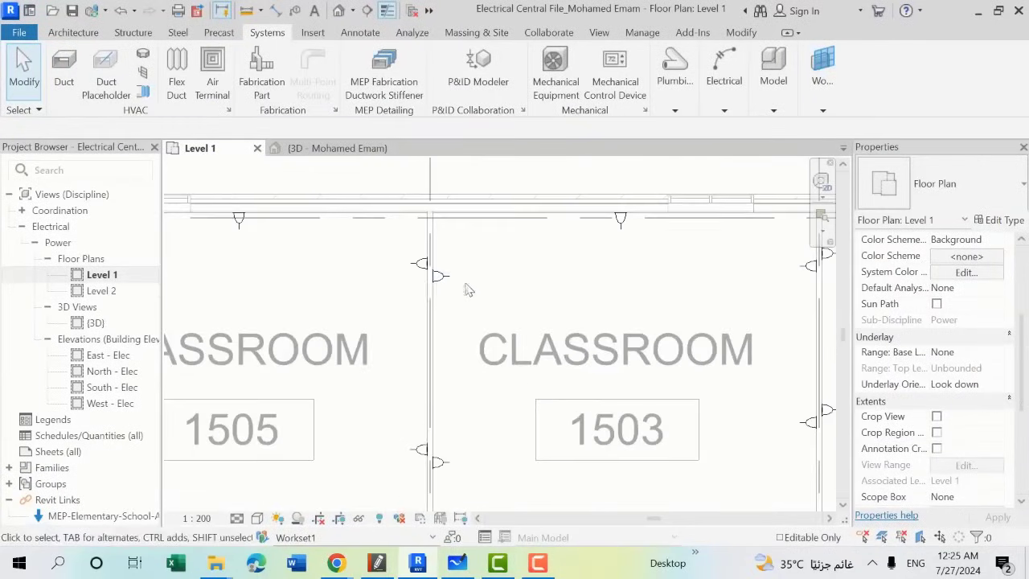
Step: Select the socket between classrooms 1505 and 1503 as the template for a similar socket
{"action": "left_click", "coordinate": [438, 285]}
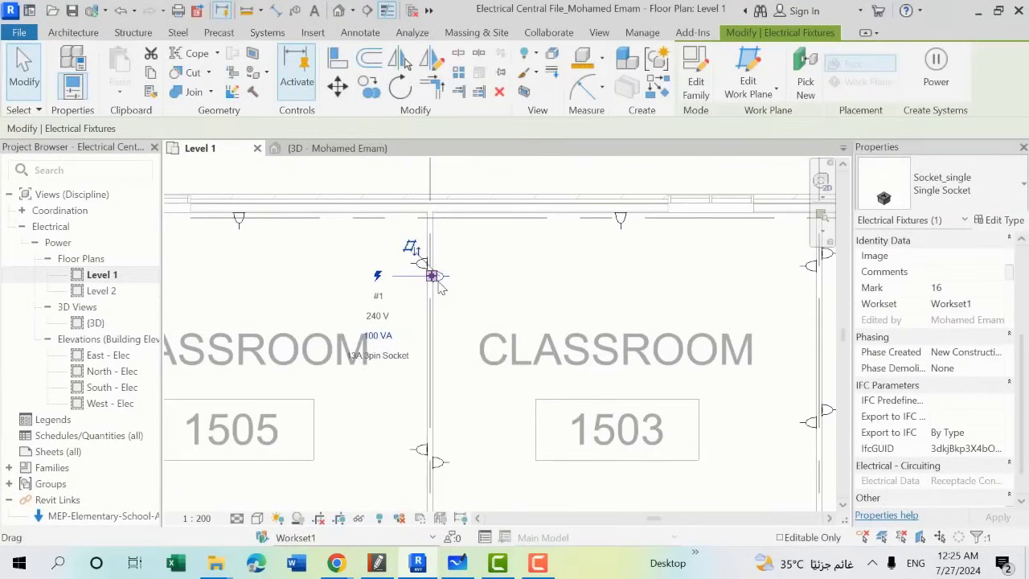
{"action": "right_click", "coordinate": [440, 287]}
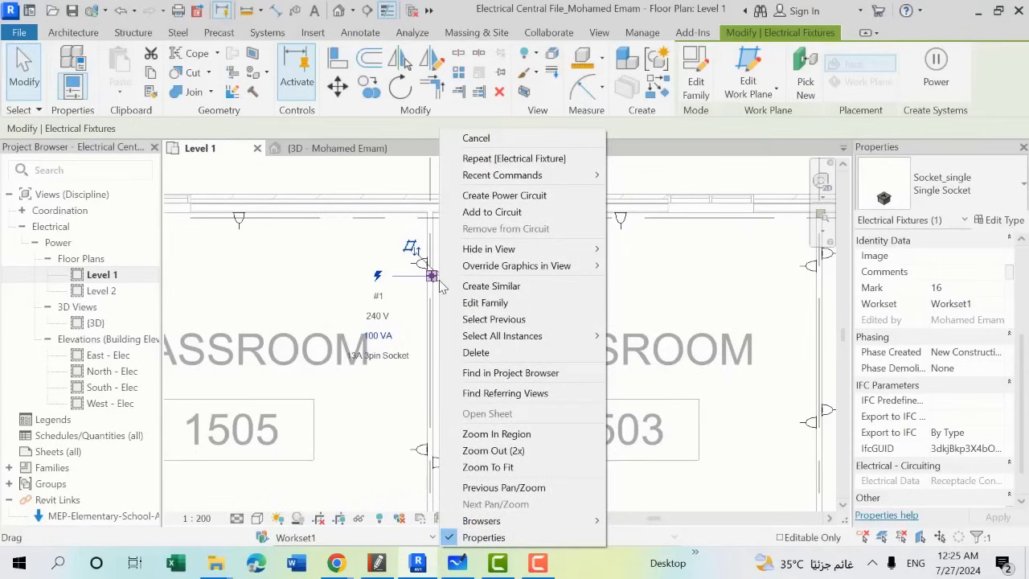
{"action": "left_click", "coordinate": [433, 277]}
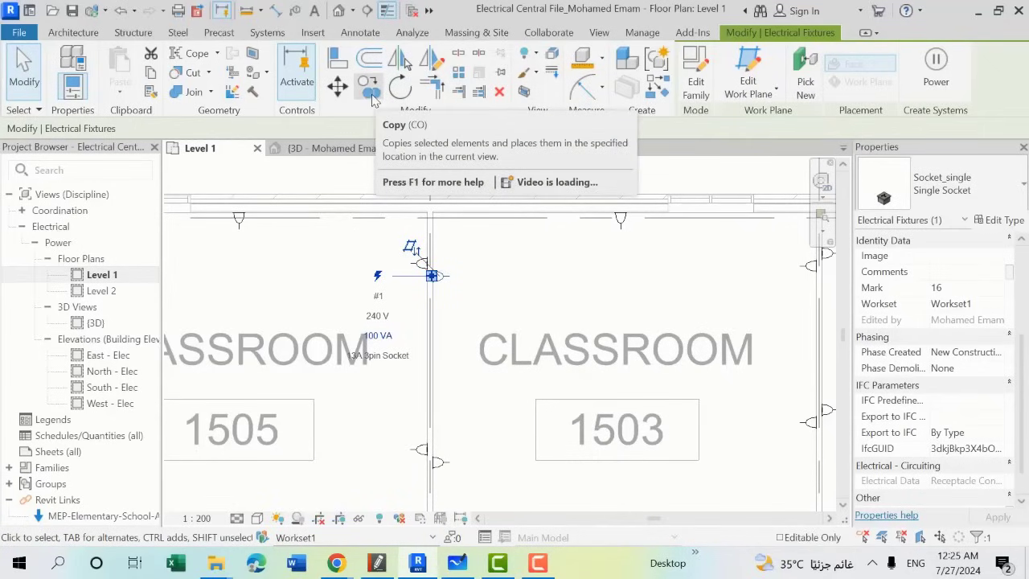
{"action": "mouse_move", "coordinate": [458, 72]}
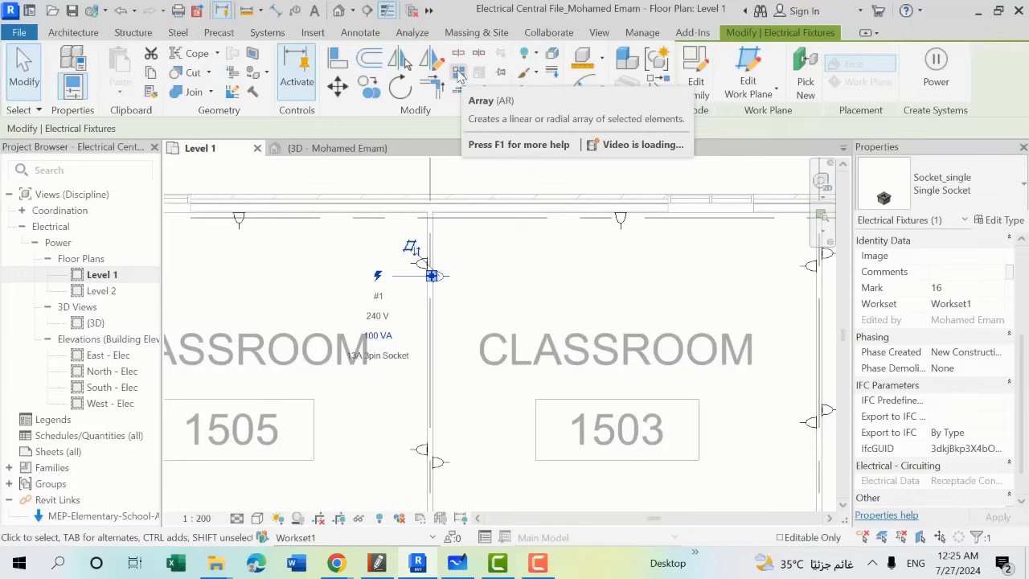
Step: Use CS to place another Socket_single on the classroom's top wall
{"action": "key", "text": "c"}
{"action": "key", "text": "s"}
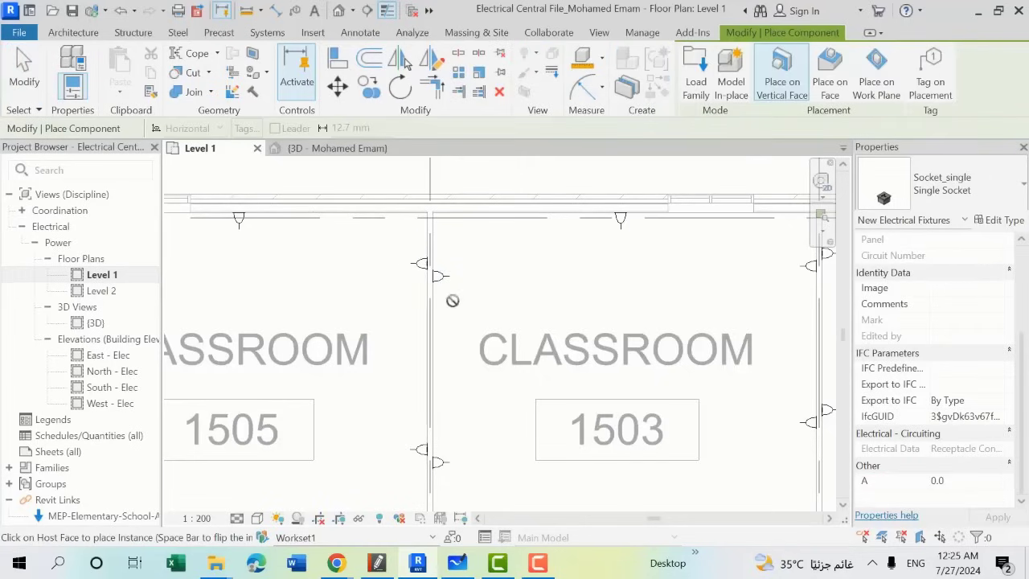
{"action": "scroll", "coordinate": [483, 219], "scroll_direction": "up", "scroll_amount": 2}
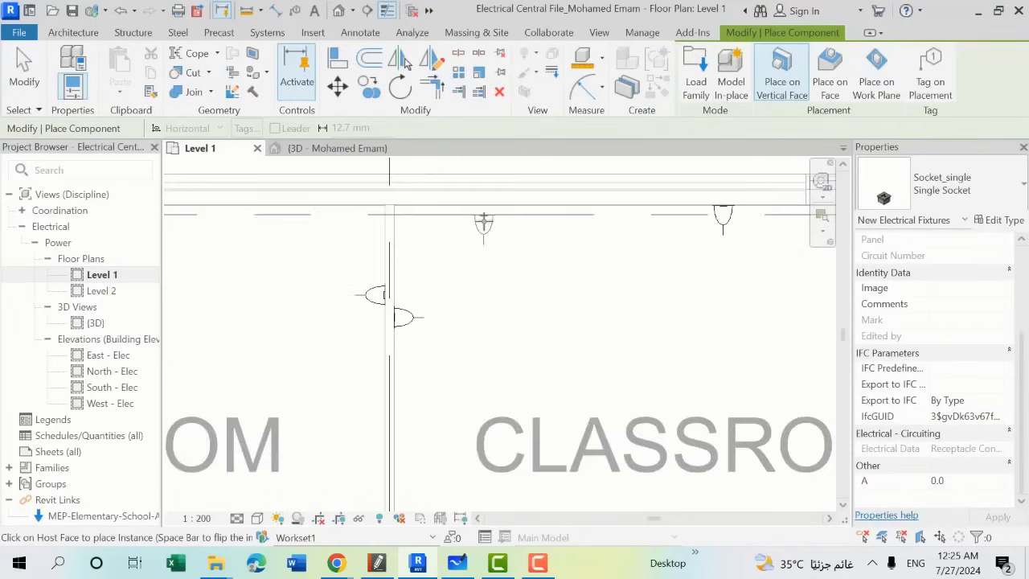
{"action": "scroll", "coordinate": [535, 211], "scroll_direction": "up", "scroll_amount": 1}
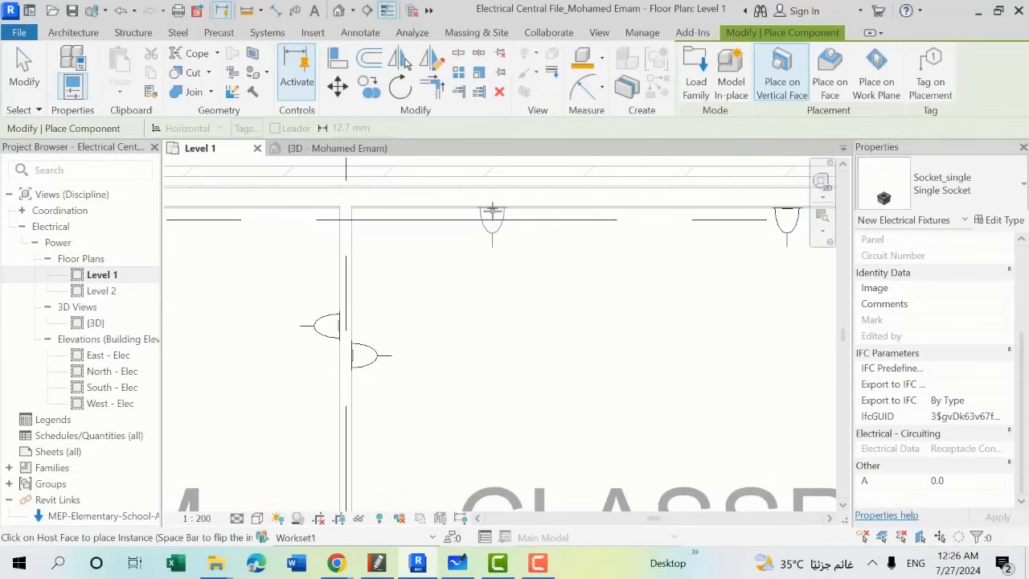
{"action": "left_click", "coordinate": [493, 210]}
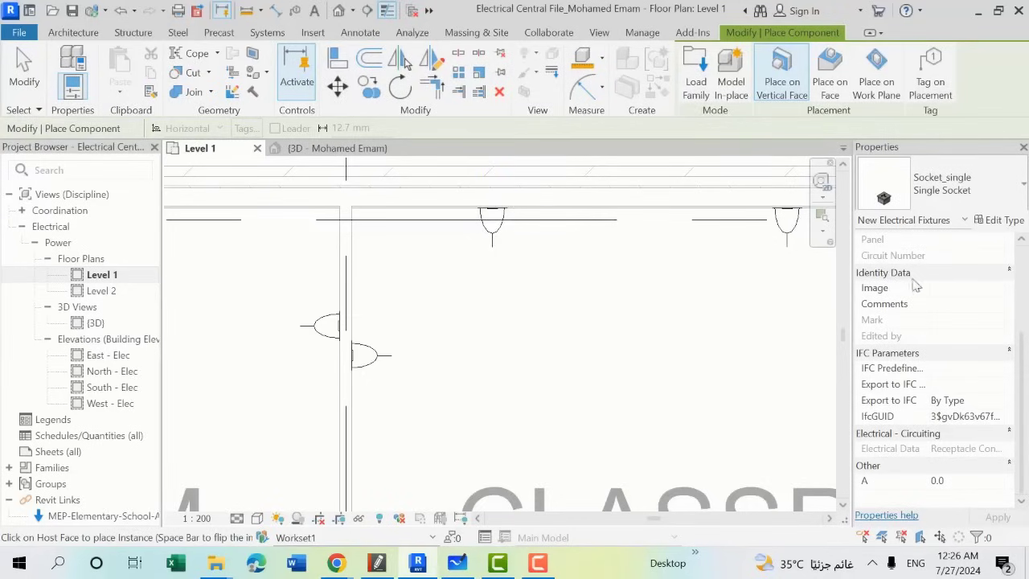
{"action": "key", "text": "Escape"}
Step: Verify the new socket is Level 1 at 400 elevation, then switch to the lecture notes PDF
{"action": "left_click", "coordinate": [493, 221]}
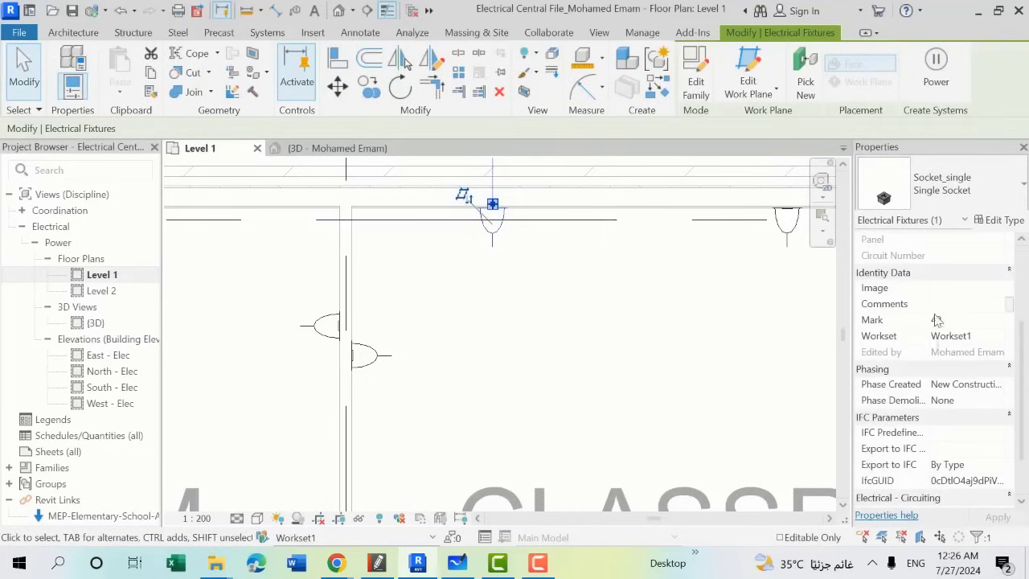
{"action": "scroll", "coordinate": [937, 320], "scroll_direction": "up", "scroll_amount": 4}
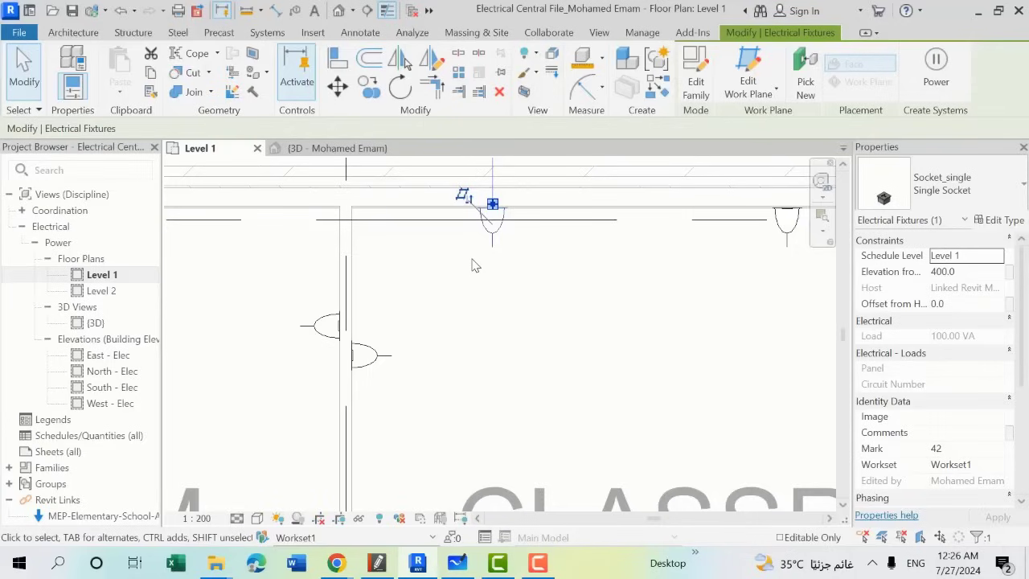
{"action": "key", "text": "alt+Tab"}
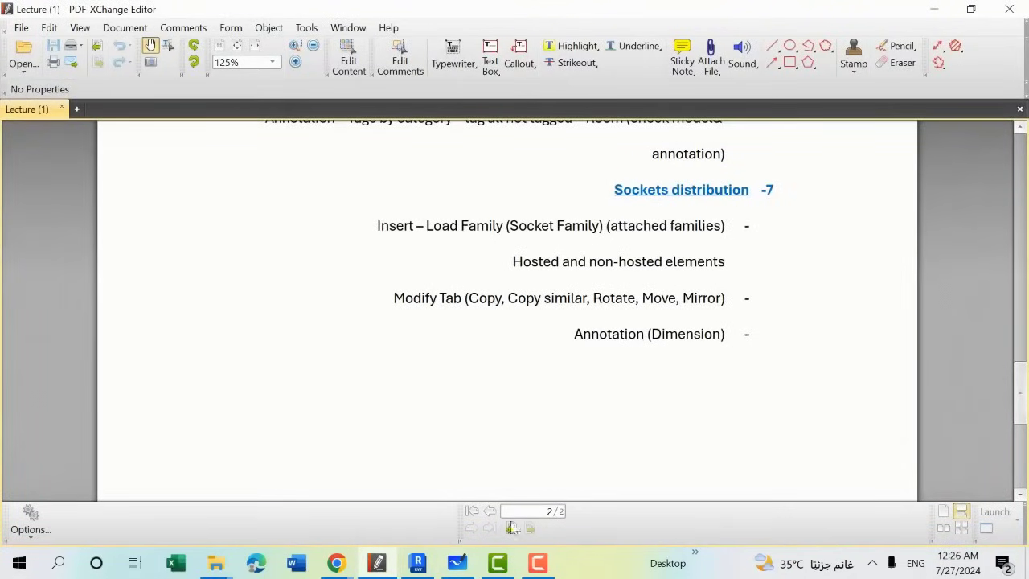
Step: Return to Revit's Level 1 plan and clear the socket selection
{"action": "left_click", "coordinate": [418, 563]}
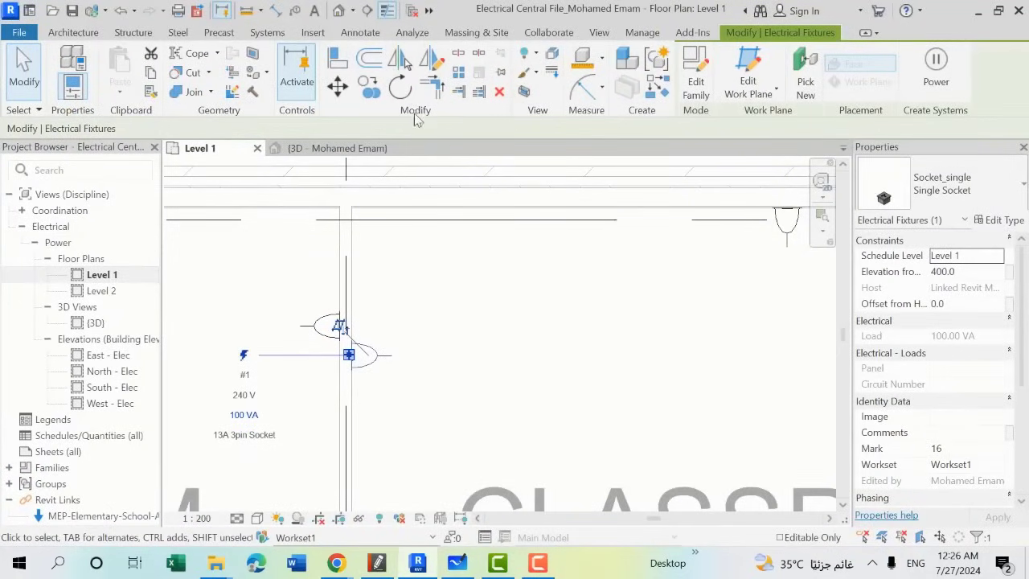
{"action": "scroll", "coordinate": [459, 264], "scroll_direction": "down", "scroll_amount": 2}
{"action": "scroll", "coordinate": [464, 278], "scroll_direction": "down", "scroll_amount": 2}
{"action": "scroll", "coordinate": [464, 279], "scroll_direction": "down", "scroll_amount": 2}
{"action": "key", "text": "Escape"}
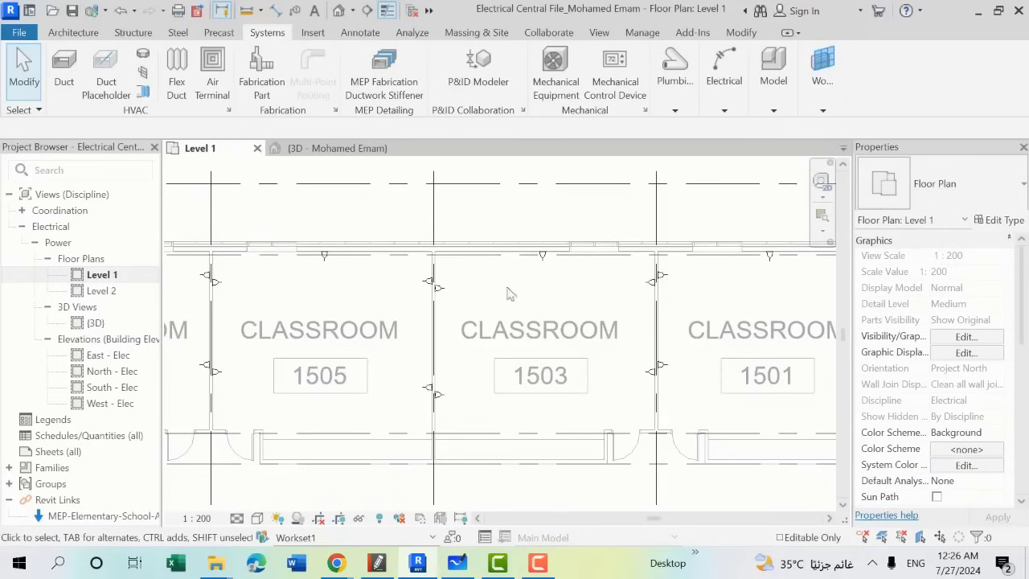
Step: Synchronize the local changes with the central model, then show the 3D view
{"action": "scroll", "coordinate": [509, 294], "scroll_direction": "down", "scroll_amount": 2}
{"action": "scroll", "coordinate": [482, 322], "scroll_direction": "down", "scroll_amount": 1}
{"action": "left_click", "coordinate": [91, 11]}
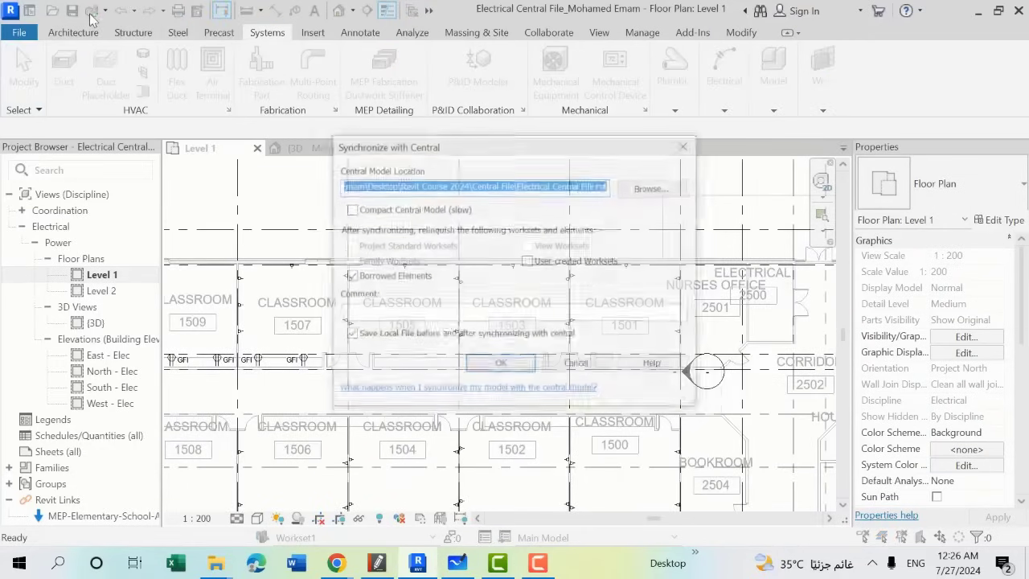
{"action": "left_click", "coordinate": [500, 363]}
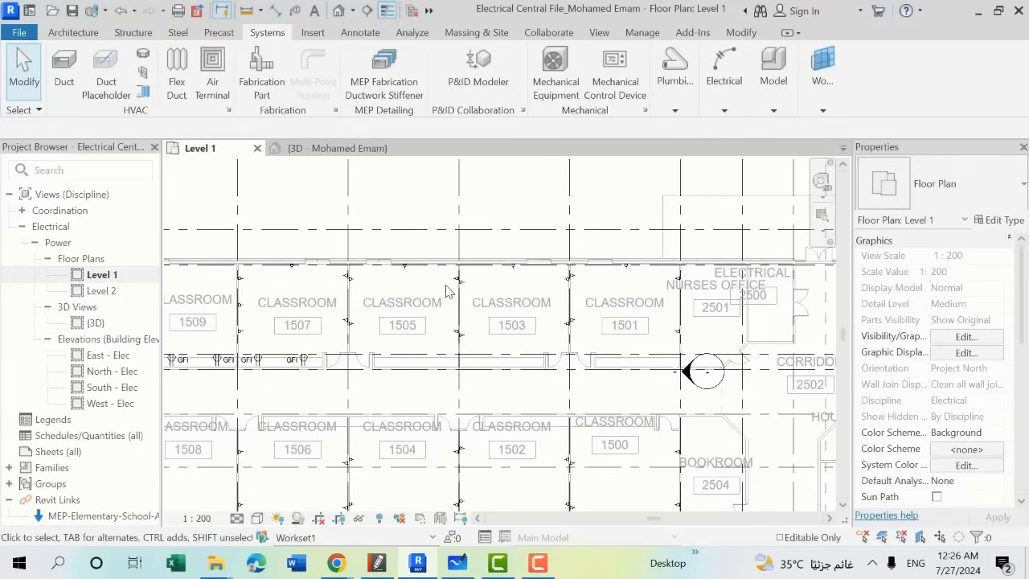
{"action": "left_click", "coordinate": [388, 151]}
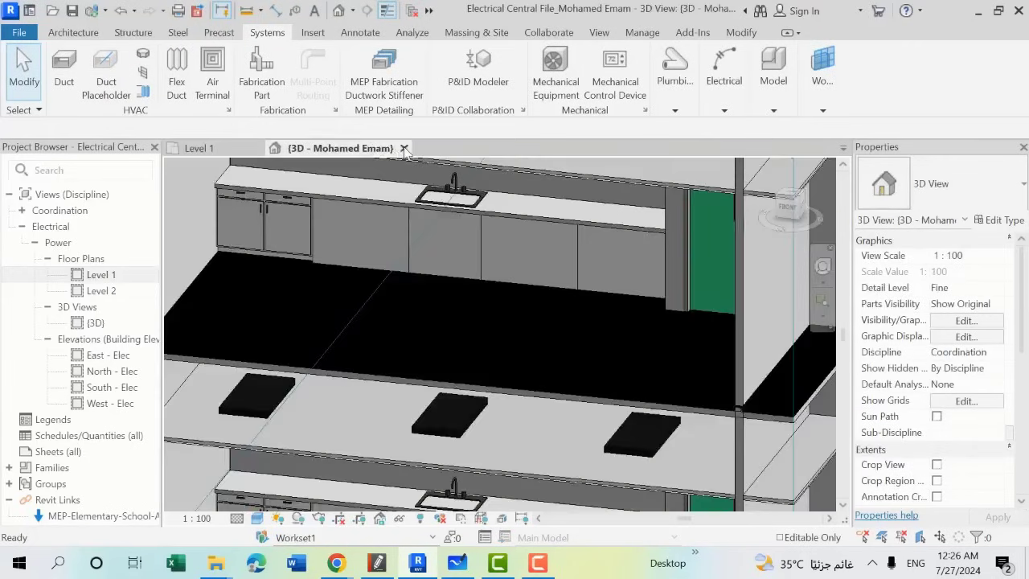
Step: Close the 3D view tab, leaving only the Level 1 floor plan
{"action": "left_click", "coordinate": [403, 148]}
{"action": "scroll", "coordinate": [395, 214], "scroll_direction": "down", "scroll_amount": 1}
{"action": "scroll", "coordinate": [394, 221], "scroll_direction": "down", "scroll_amount": 2}
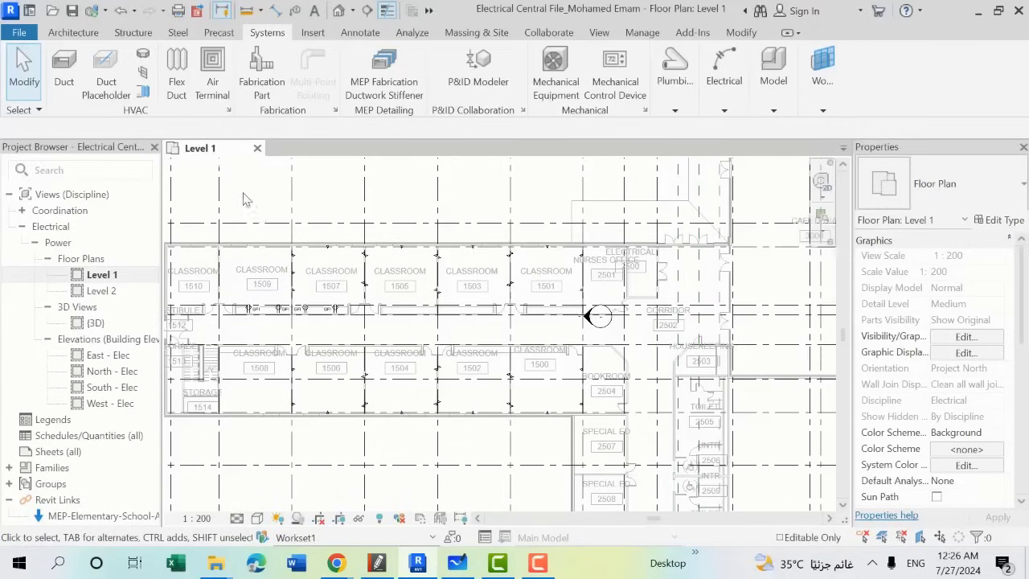
Step: Zoom and pan around the Level 1 plan to review the cafeteria, kitchen and corridors
{"action": "scroll", "coordinate": [245, 195], "scroll_direction": "up", "scroll_amount": 1}
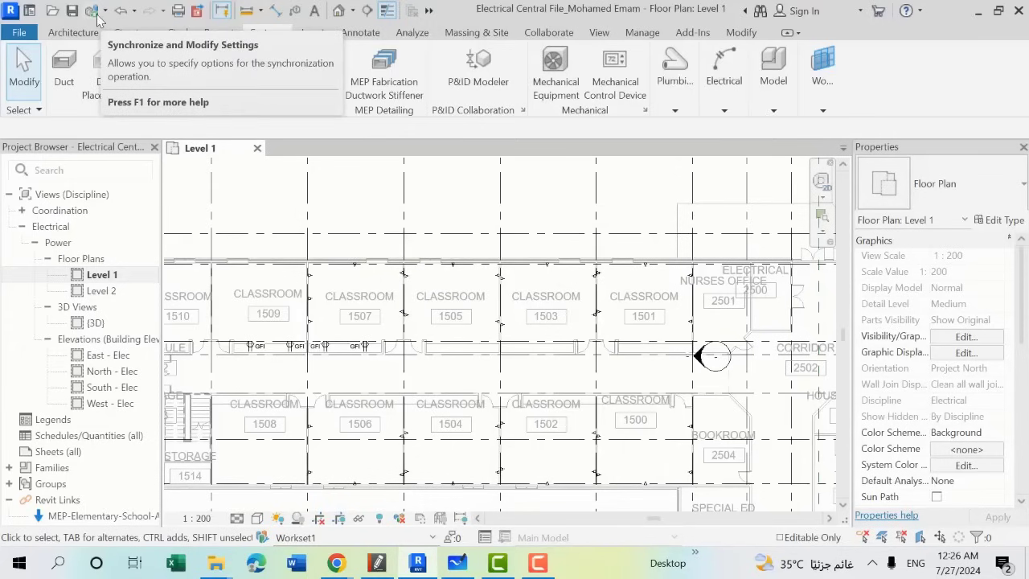
{"action": "scroll", "coordinate": [428, 211], "scroll_direction": "down", "scroll_amount": 2}
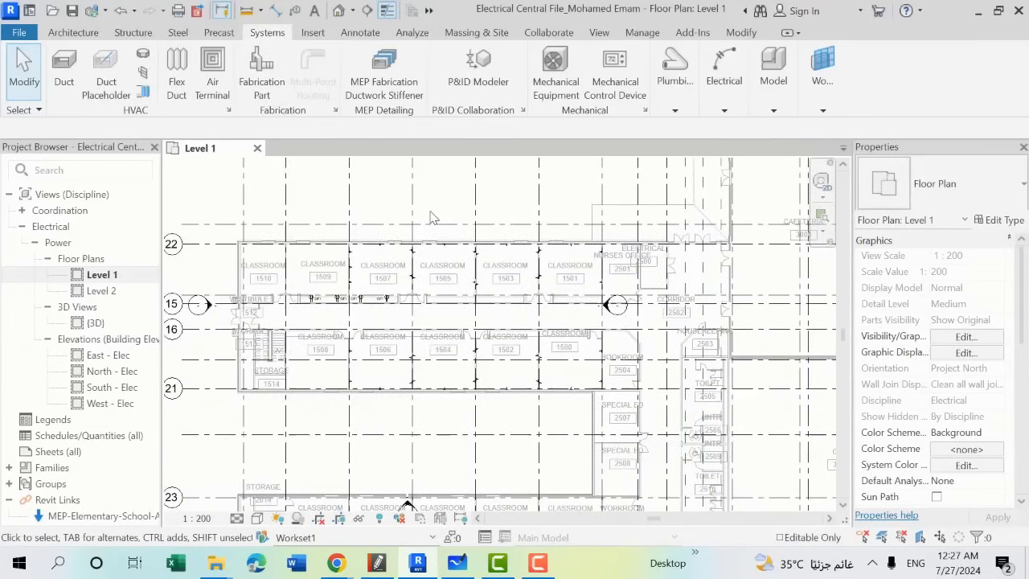
{"action": "scroll", "coordinate": [311, 229], "scroll_direction": "down", "scroll_amount": 2}
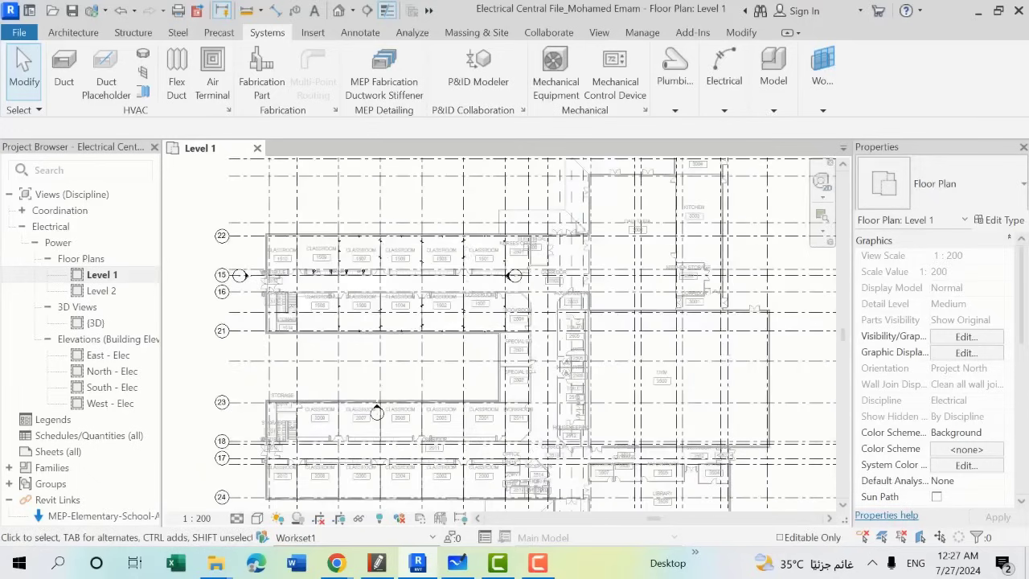
{"action": "middle_click_drag", "start_coordinate": [775, 241], "coordinate": [678, 236]}
{"action": "scroll", "coordinate": [662, 312], "scroll_direction": "up", "scroll_amount": 5}
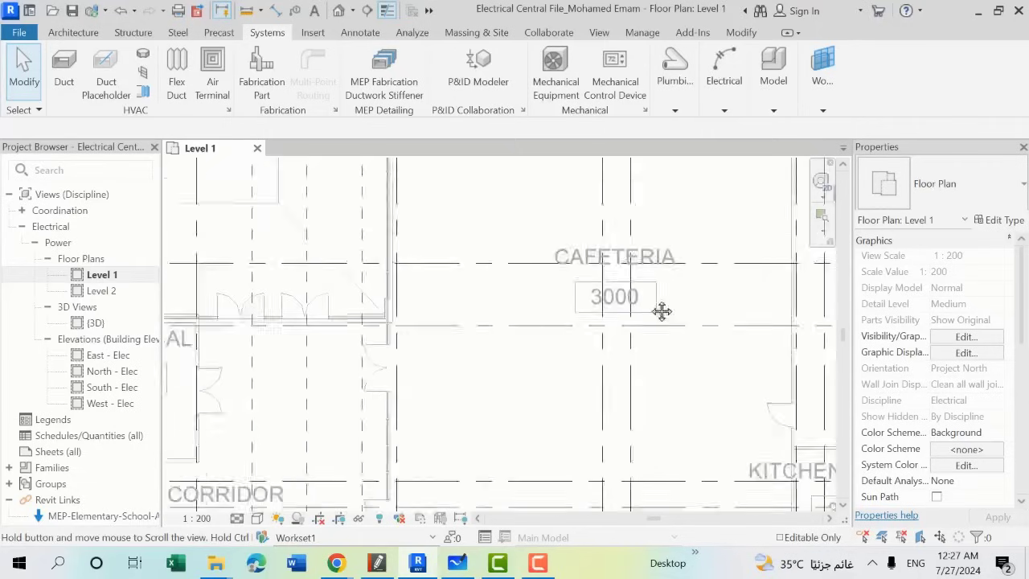
{"action": "middle_click_drag", "start_coordinate": [662, 312], "coordinate": [564, 345]}
{"action": "scroll", "coordinate": [562, 344], "scroll_direction": "down", "scroll_amount": 2}
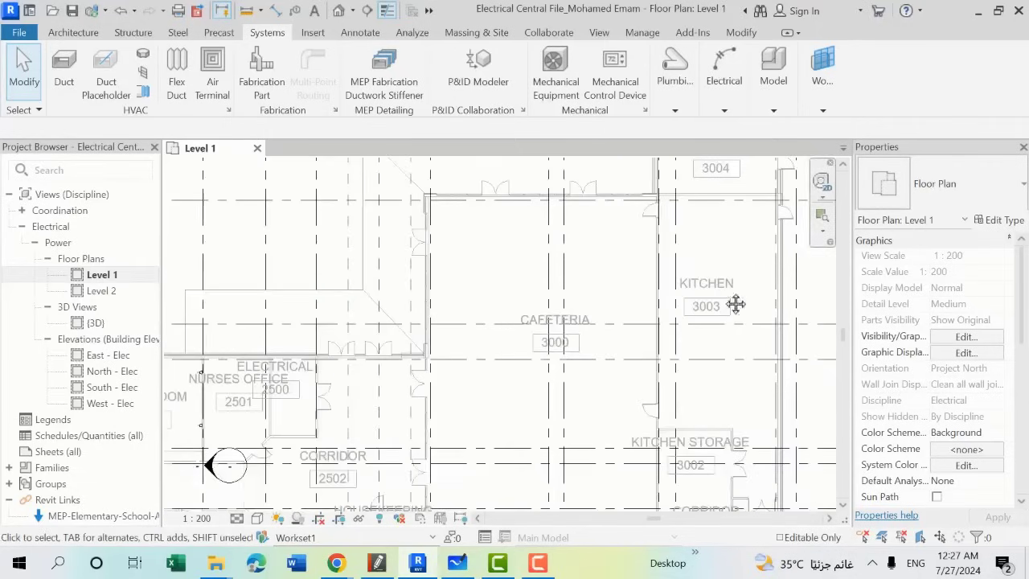
{"action": "middle_click_drag", "start_coordinate": [736, 304], "coordinate": [590, 344]}
{"action": "scroll", "coordinate": [590, 344], "scroll_direction": "down", "scroll_amount": 1}
{"action": "scroll", "coordinate": [590, 344], "scroll_direction": "down", "scroll_amount": 2}
{"action": "scroll", "coordinate": [561, 359], "scroll_direction": "down", "scroll_amount": 1}
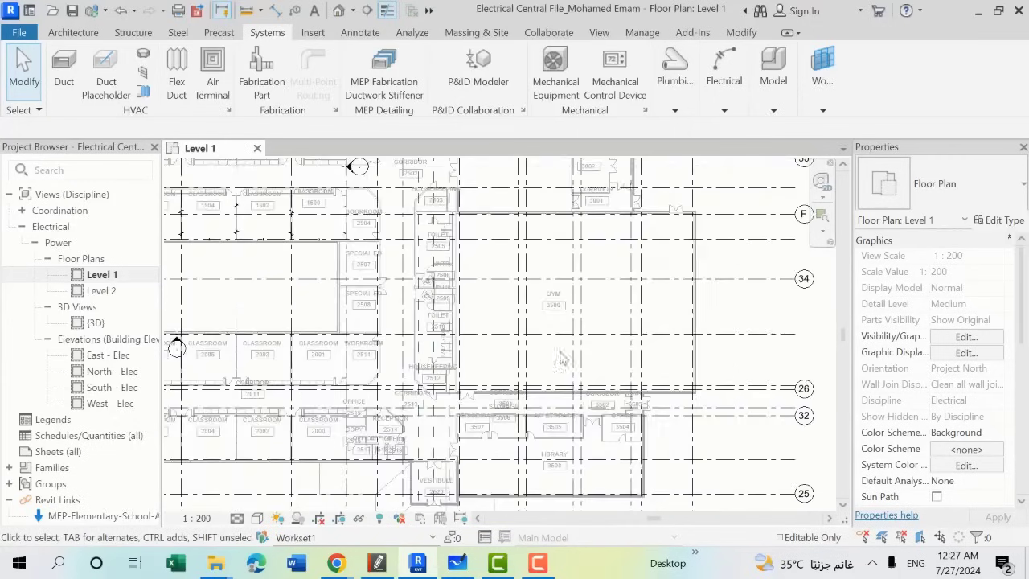
{"action": "mouse_move", "coordinate": [558, 423]}
{"action": "middle_mouse_down"}
{"action": "mouse_move", "coordinate": [575, 409]}
{"action": "mouse_move", "coordinate": [557, 341]}
{"action": "middle_mouse_up"}
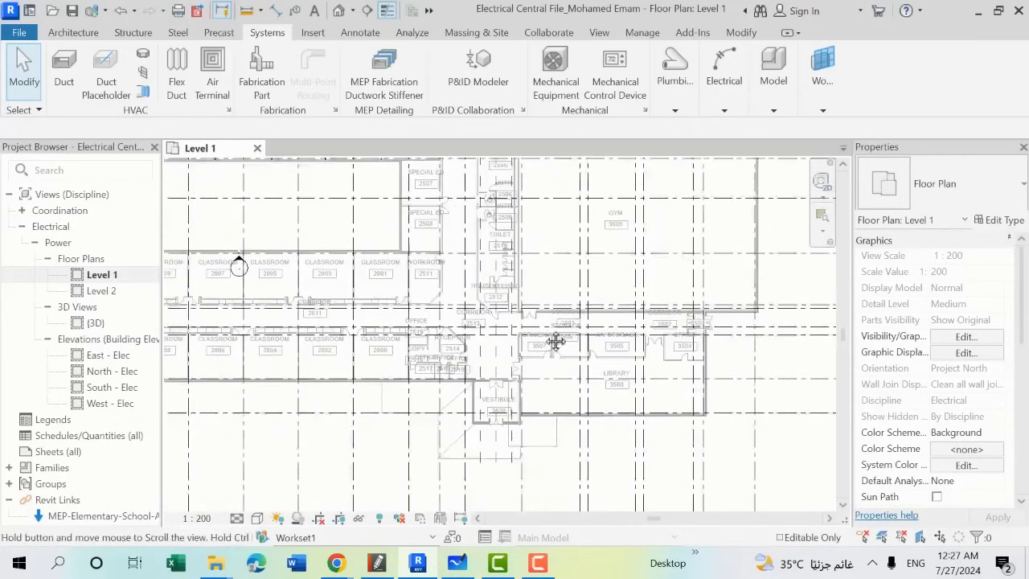
Step: Open the Level 2 floor plan, reopen Level 1, and window-select then clear the classroom wings
{"action": "double_click", "coordinate": [101, 290]}
{"action": "left_click", "coordinate": [113, 278]}
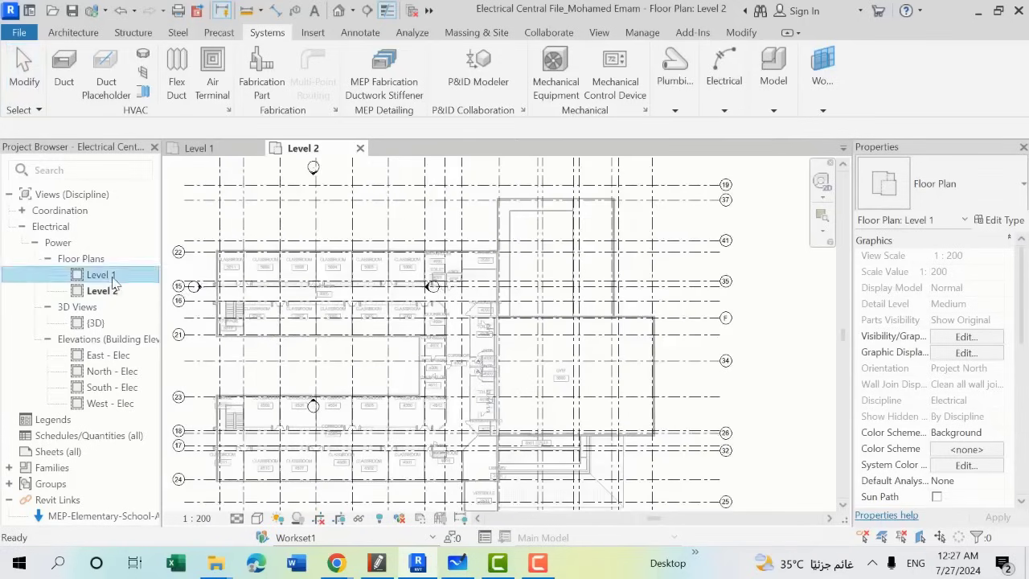
{"action": "double_click", "coordinate": [112, 278]}
{"action": "middle_click_drag", "start_coordinate": [379, 389], "coordinate": [444, 331]}
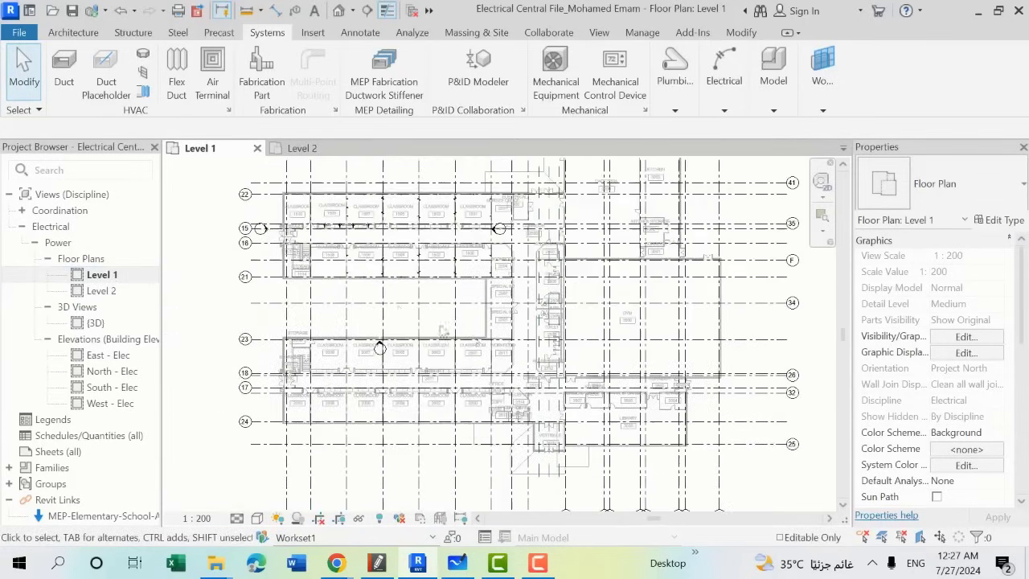
{"action": "left_click_drag", "start_coordinate": [265, 183], "coordinate": [587, 430]}
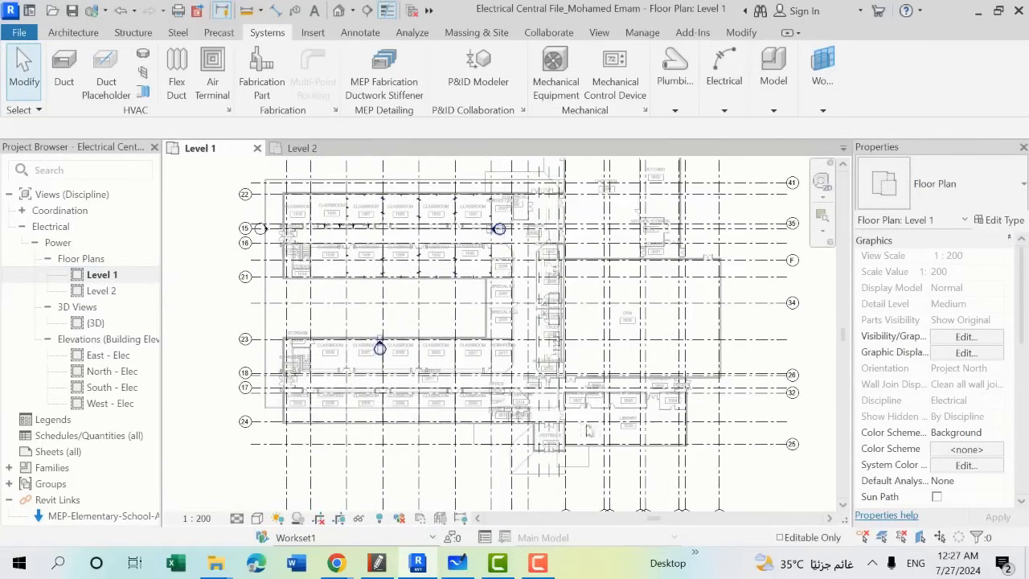
{"action": "key", "text": "Escape"}
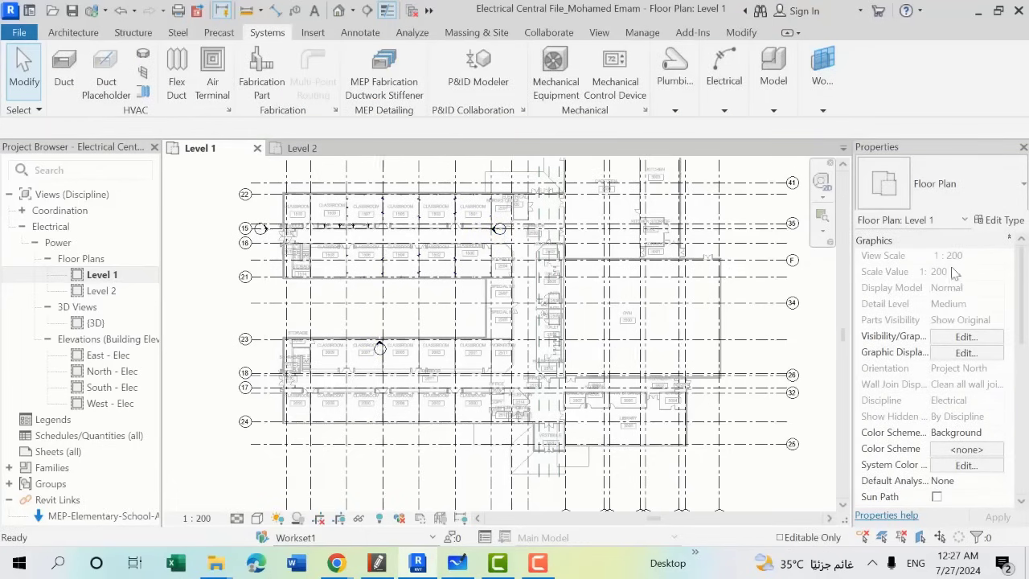